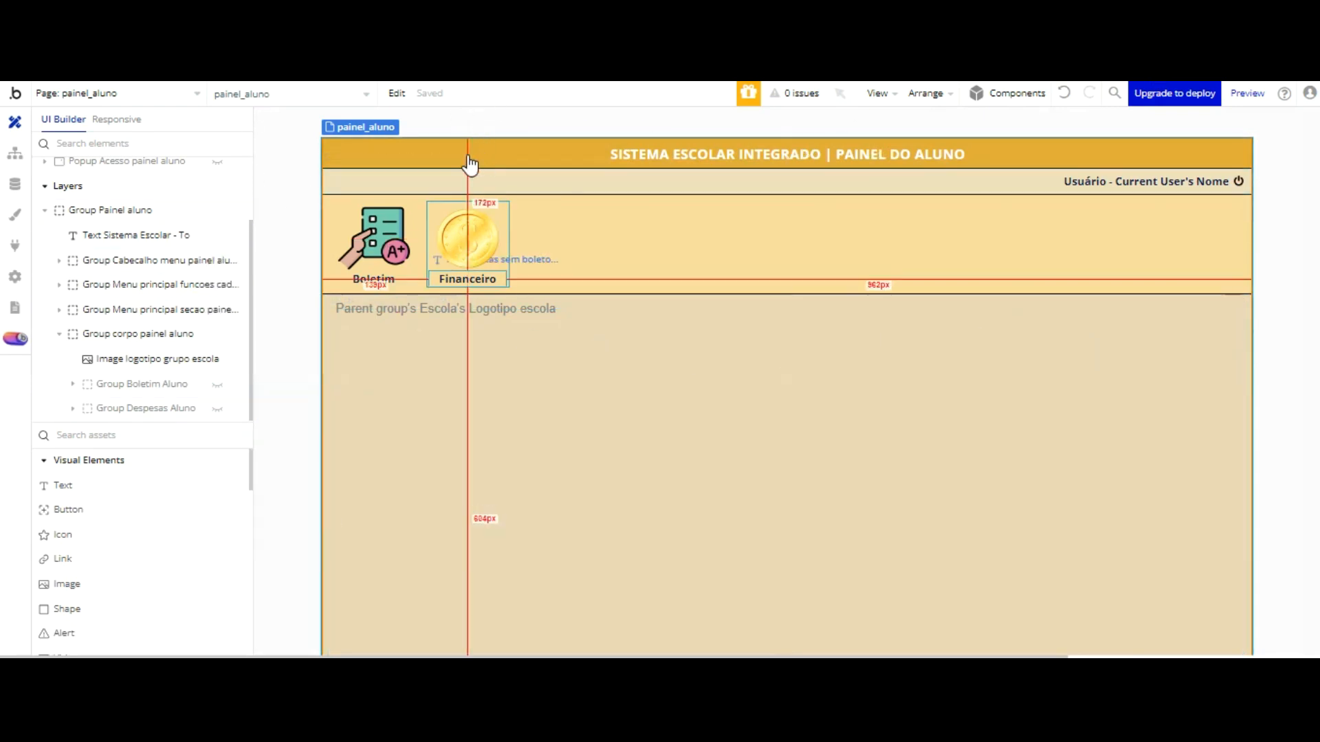
Rename the Boletim menu group to 'Group Boletim escolar painel aluno'
{"action": "double_click", "coordinate": [412, 157]}
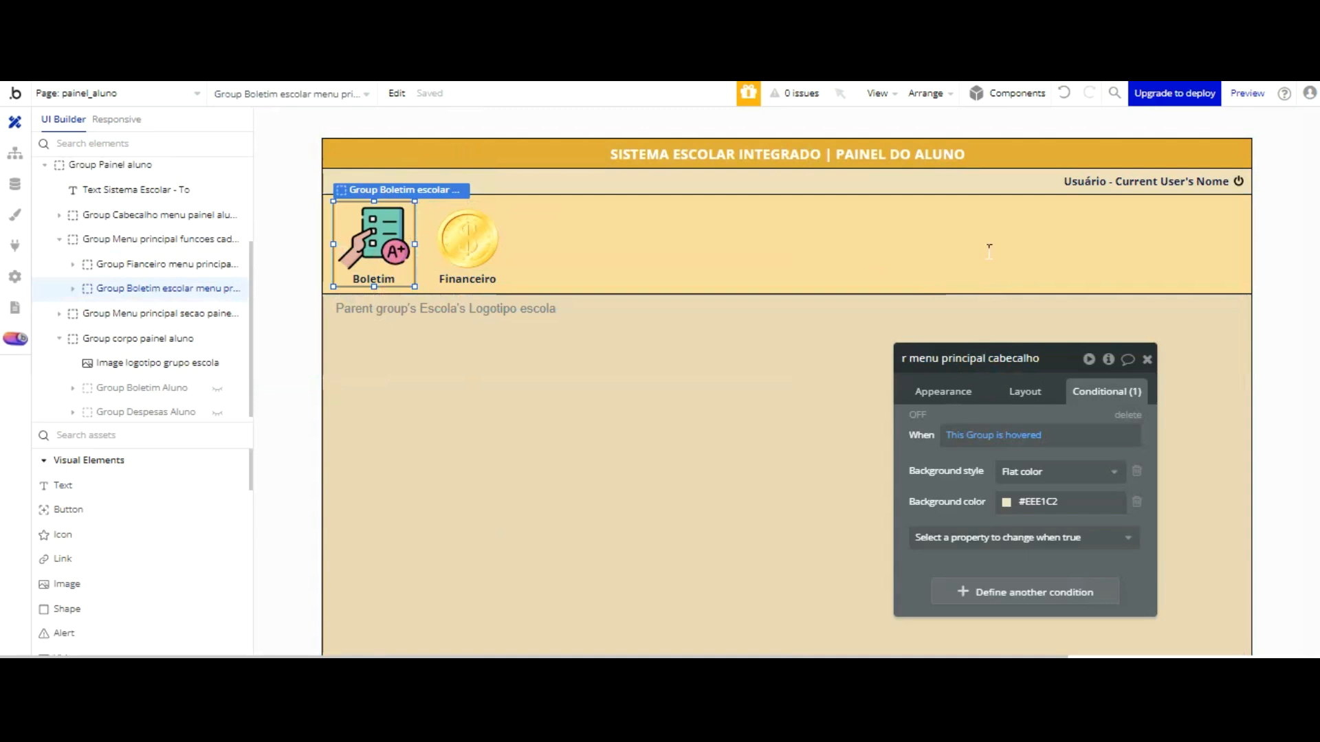
{"action": "key", "text": "BackSpace"}
{"action": "key", "text": "BackSpace"}
{"action": "key", "text": "BackSpace"}
{"action": "key", "text": "BackSpace"}
{"action": "key", "text": "BackSpace"}
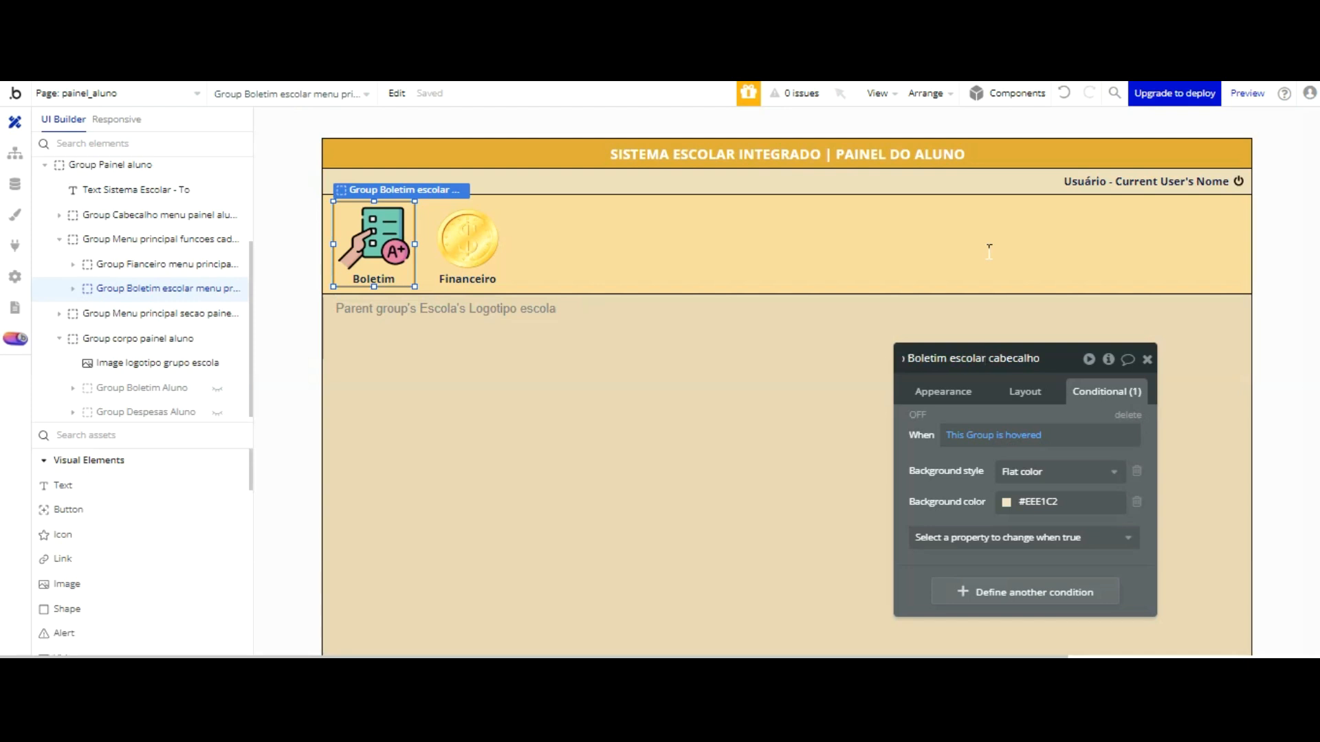
{"action": "type", "text": "painel"}
{"action": "key", "text": "Delete"}
{"action": "key", "text": "Delete"}
{"action": "key", "text": "Delete"}
{"action": "key", "text": "Delete"}
{"action": "key", "text": "Delete"}
{"action": "key", "text": "Delete"}
{"action": "key", "text": "Delete"}
{"action": "key", "text": "Delete"}
{"action": "key", "text": "Delete"}
{"action": "key", "text": "Delete"}
{"action": "type", "text": "aluno"}
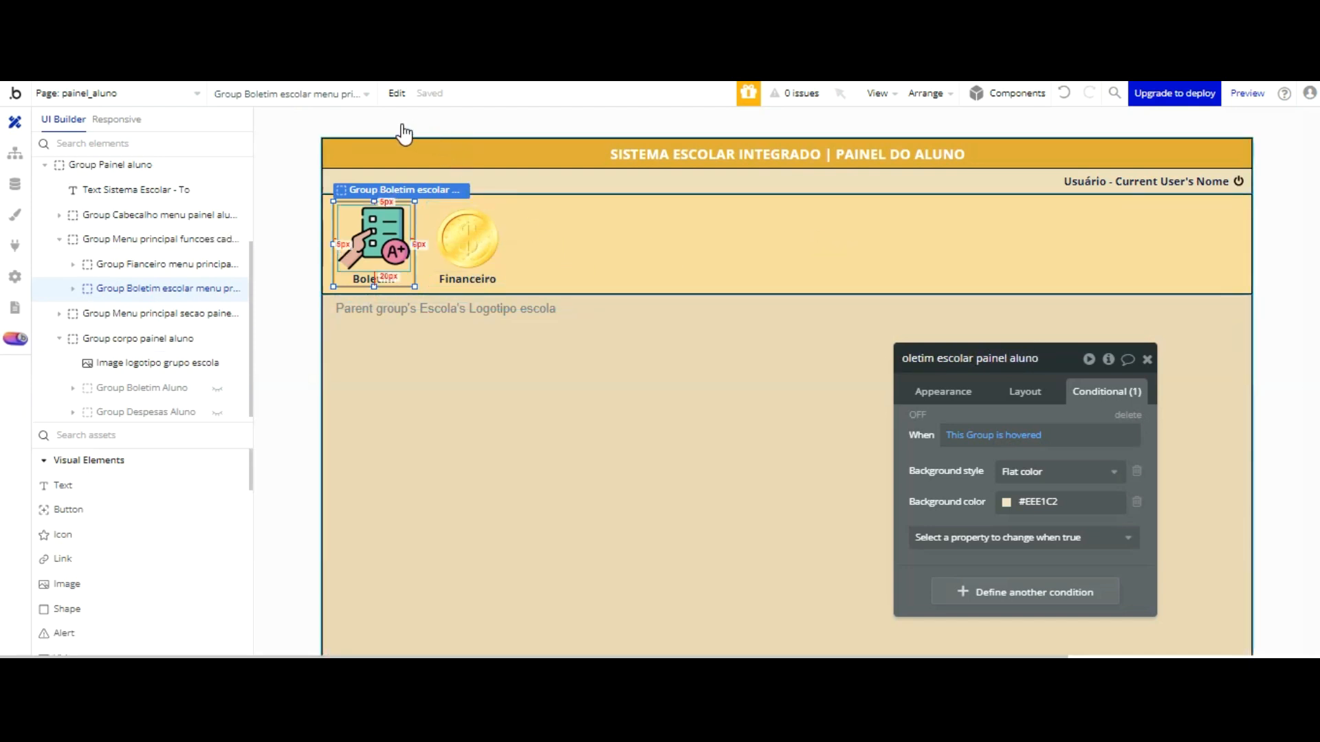
{"action": "left_click", "coordinate": [397, 239]}
Rename the Boletim image to 'Image Boletim escolar painel'
{"action": "left_click", "coordinate": [968, 358]}
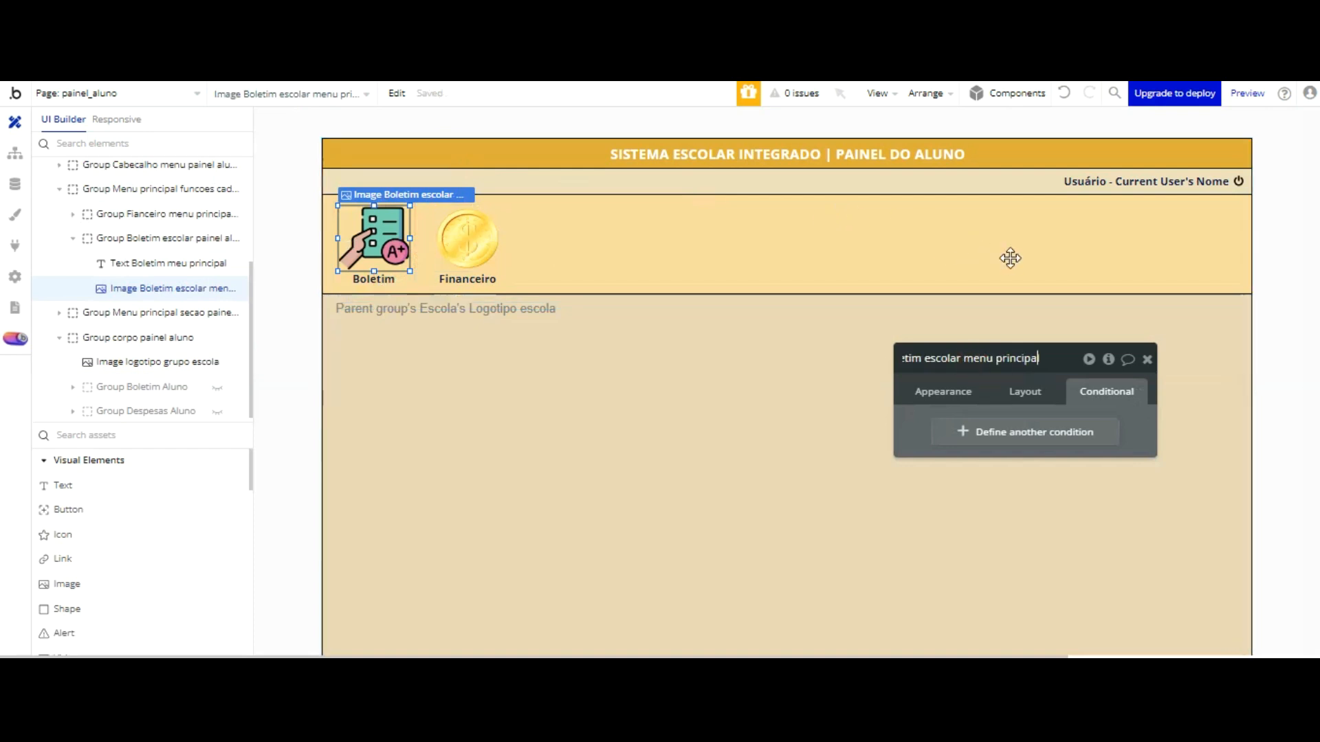
{"action": "left_click", "coordinate": [986, 359]}
{"action": "key", "text": "Right"}
{"action": "key", "text": "End"}
{"action": "key", "text": "BackSpace"}
{"action": "key", "text": "BackSpace"}
{"action": "key", "text": "BackSpace"}
{"action": "key", "text": "BackSpace"}
{"action": "key", "text": "BackSpace"}
{"action": "key", "text": "BackSpace"}
{"action": "key", "text": "BackSpace"}
{"action": "key", "text": "BackSpace"}
{"action": "key", "text": "BackSpace"}
{"action": "key", "text": "BackSpace"}
{"action": "key", "text": "BackSpace"}
{"action": "key", "text": "BackSpace"}
{"action": "key", "text": "BackSpace"}
{"action": "key", "text": "BackSpace"}
{"action": "key", "text": "BackSpace"}
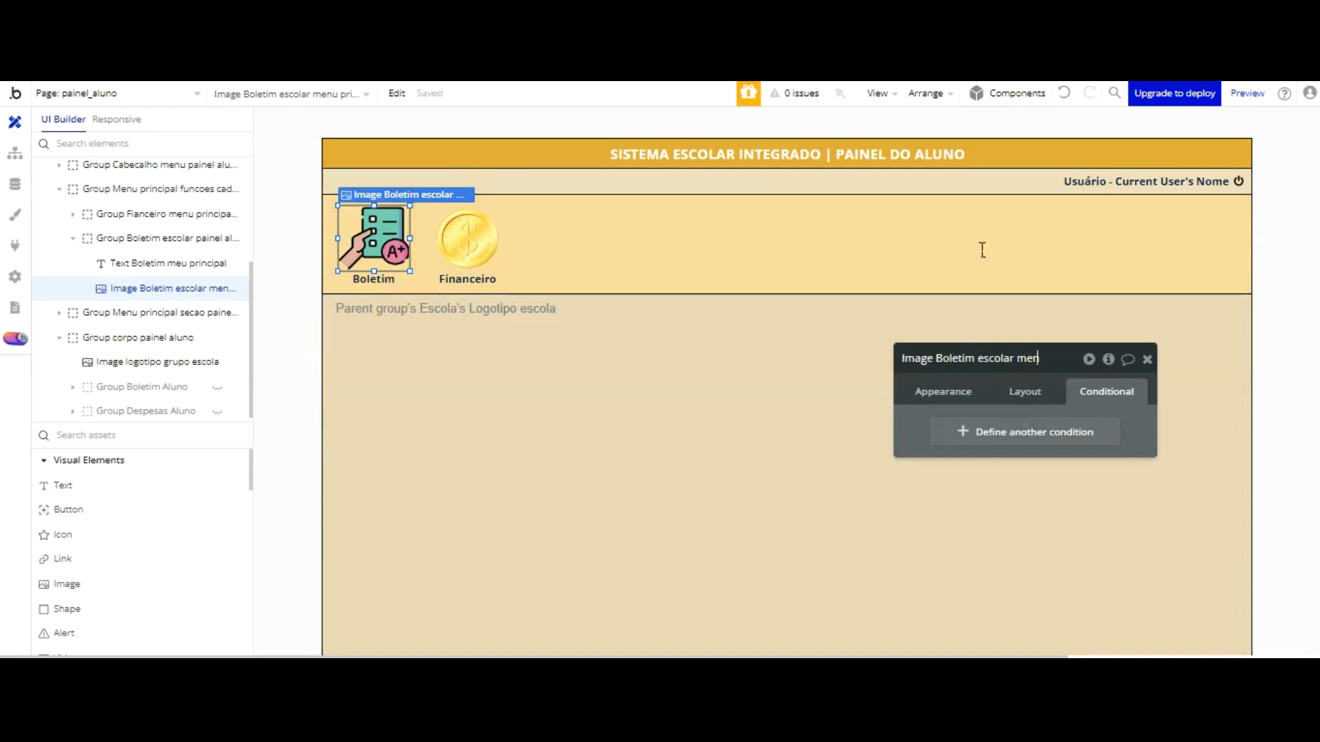
{"action": "type", "text": "painel"}
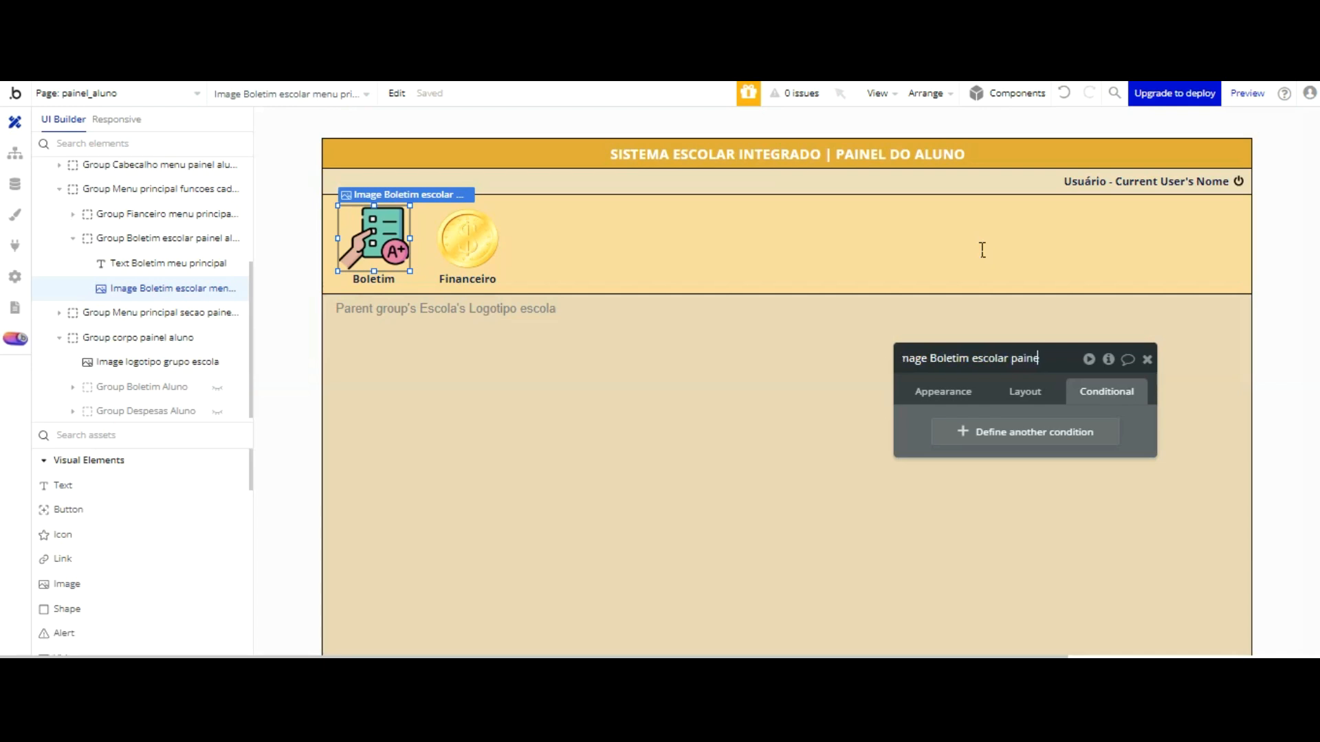
{"action": "key", "text": "Return"}
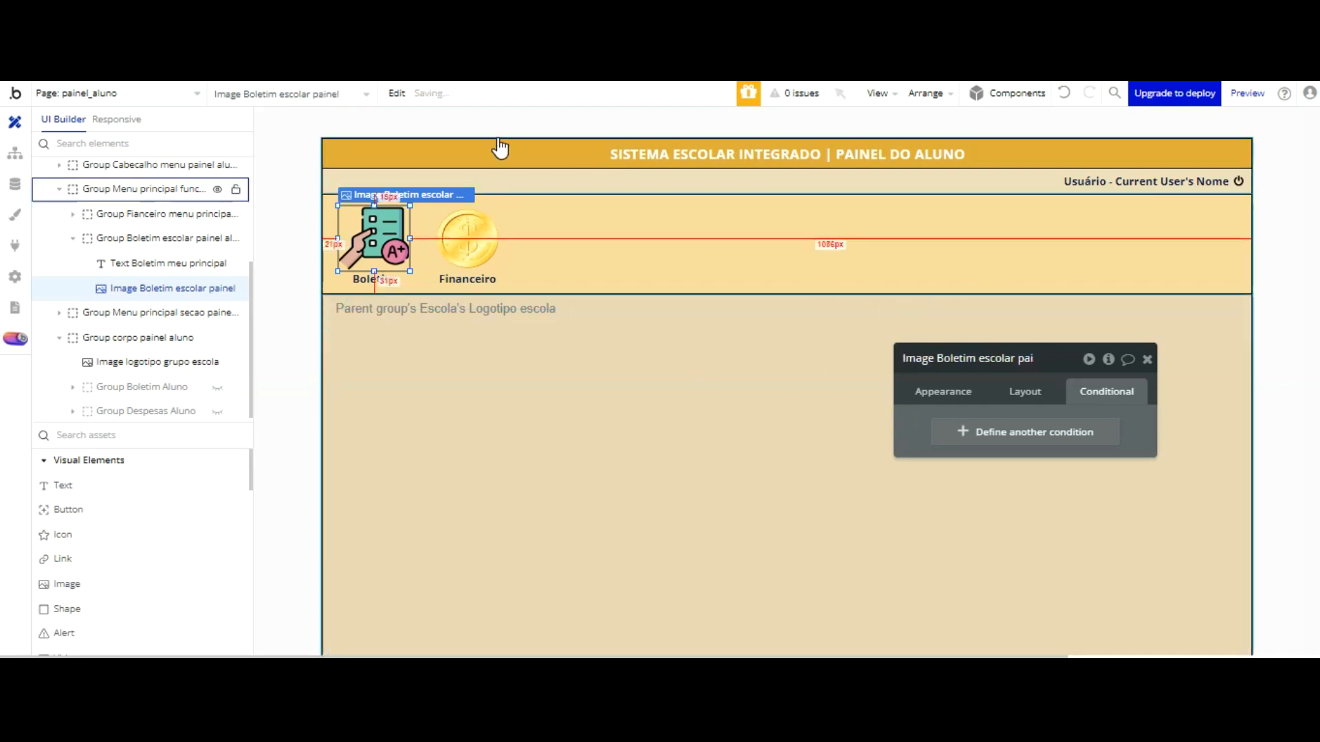
Rename the Financeiro coin image to 'Image Contas a pagar sem boleto painel aluno'
{"action": "left_click", "coordinate": [467, 239]}
{"action": "left_click", "coordinate": [1023, 360]}
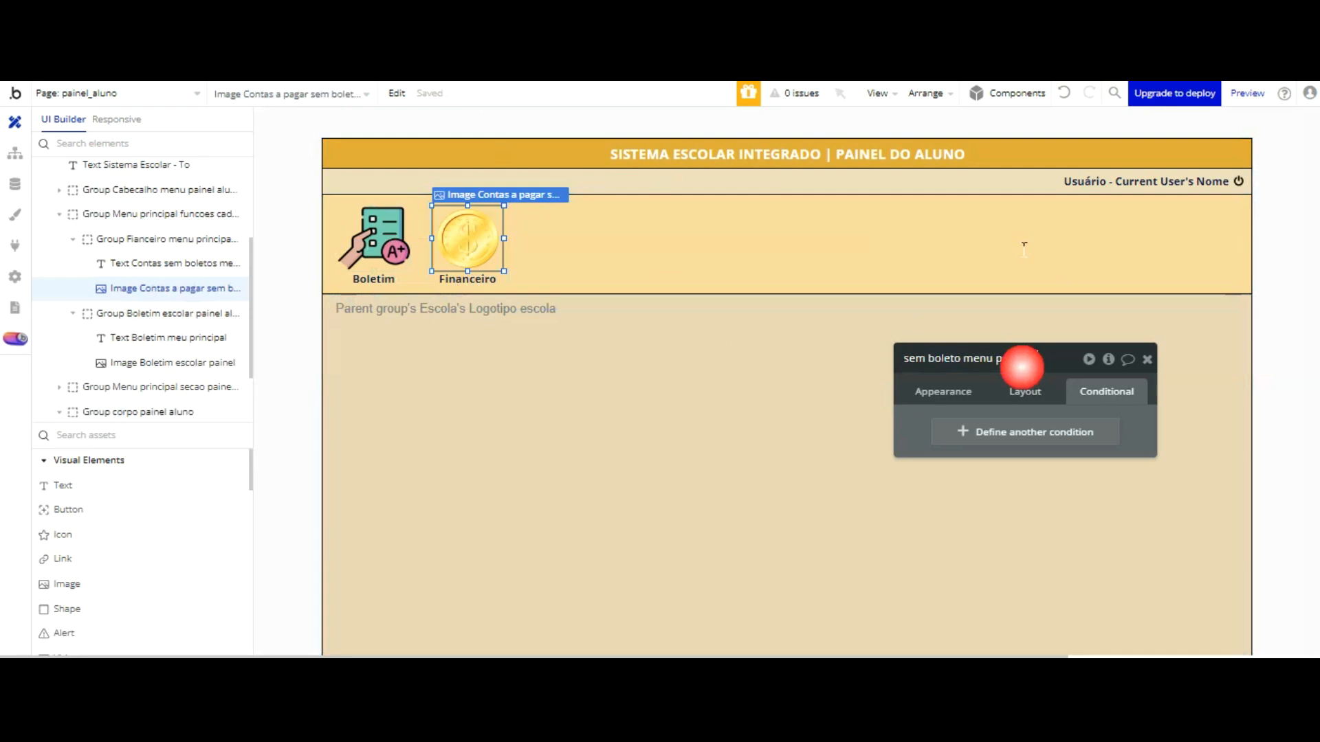
{"action": "key", "text": "BackSpace"}
{"action": "key", "text": "BackSpace"}
{"action": "key", "text": "BackSpace"}
{"action": "key", "text": "BackSpace"}
{"action": "key", "text": "BackSpace"}
{"action": "key", "text": "BackSpace"}
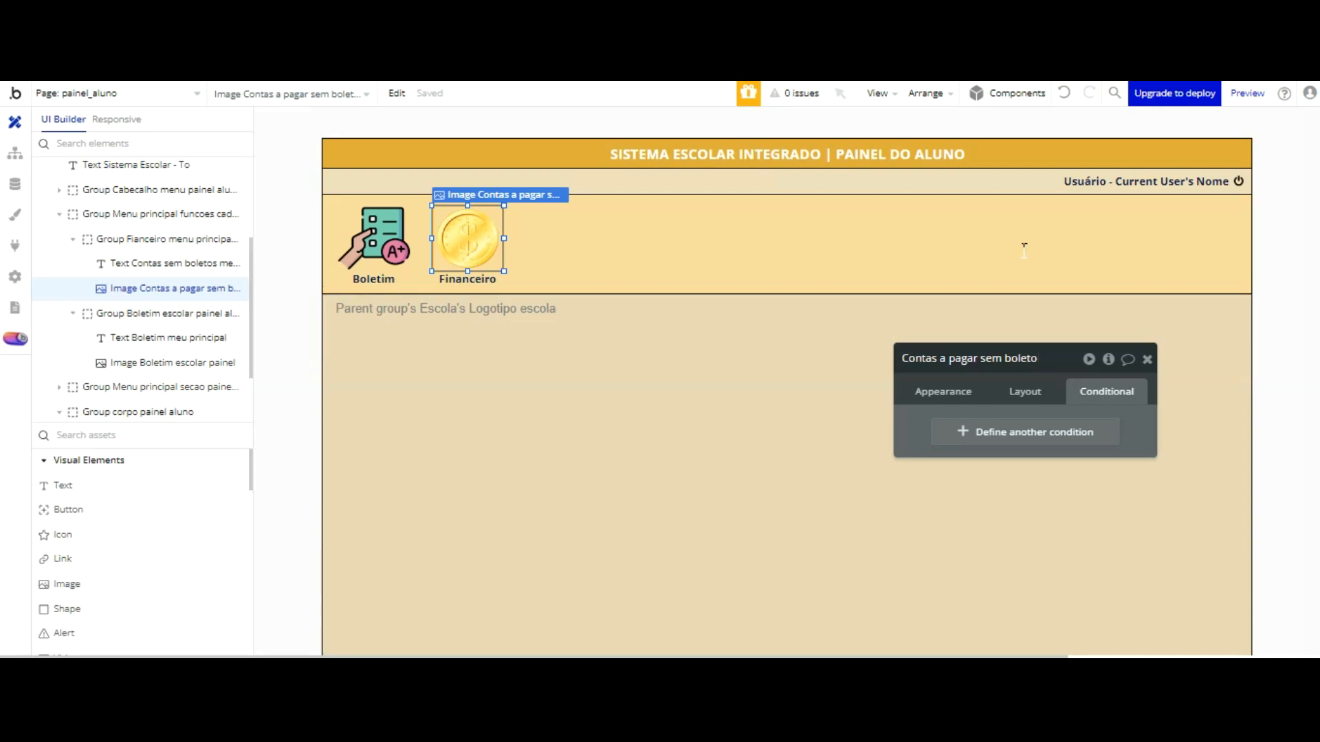
{"action": "type", "text": "painel a"}
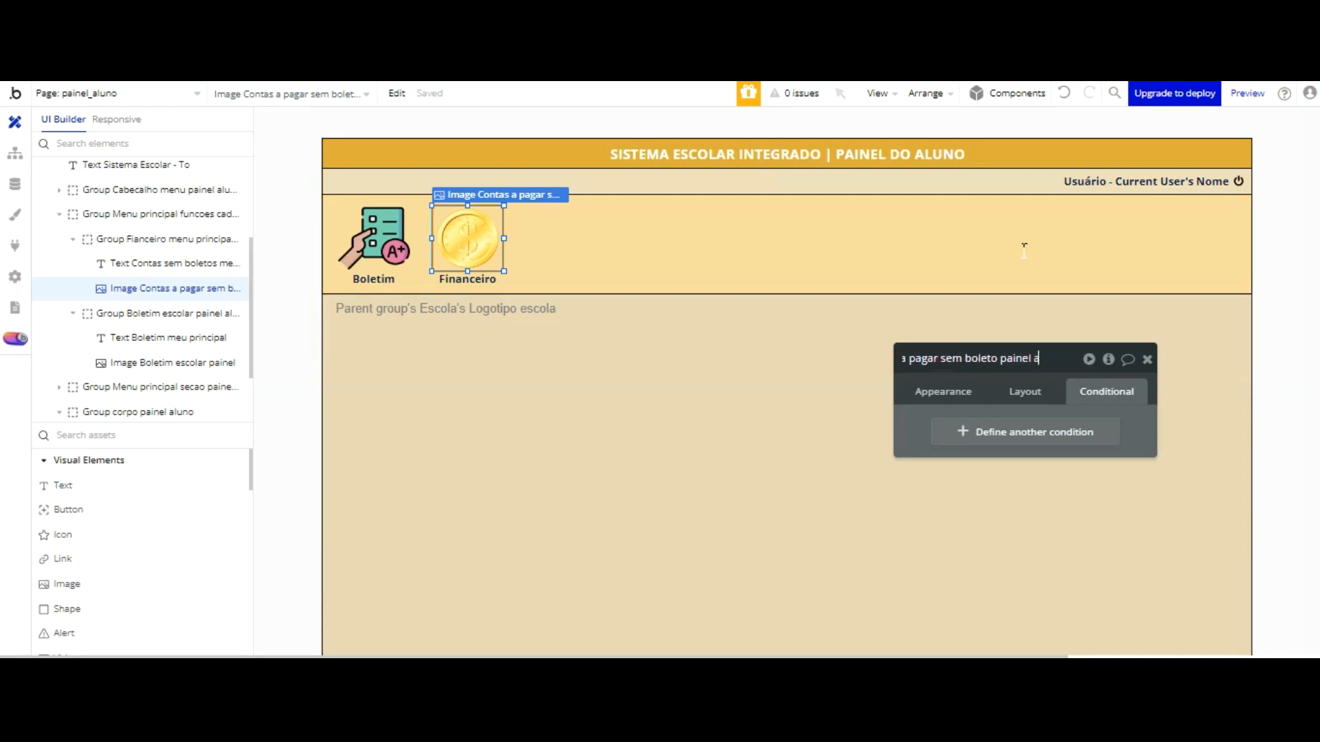
{"action": "type", "text": "luno"}
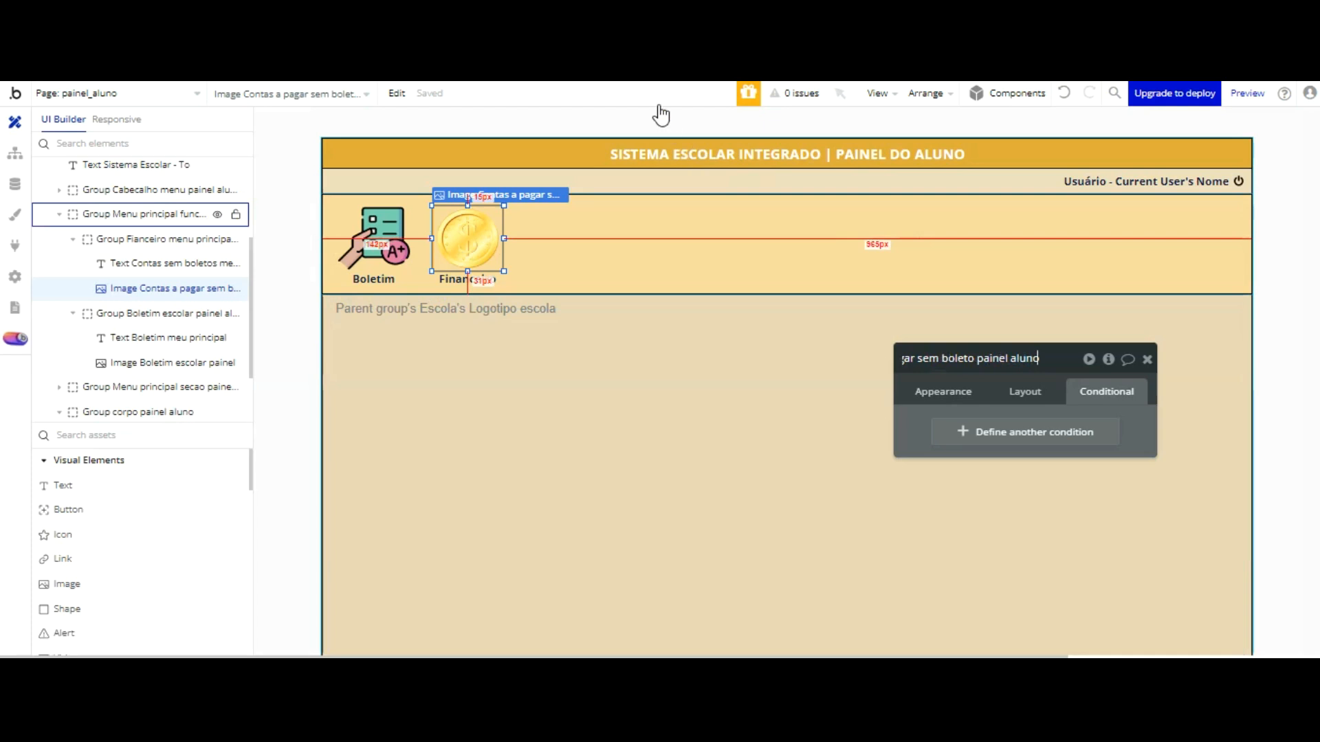
{"action": "left_click", "coordinate": [460, 246]}
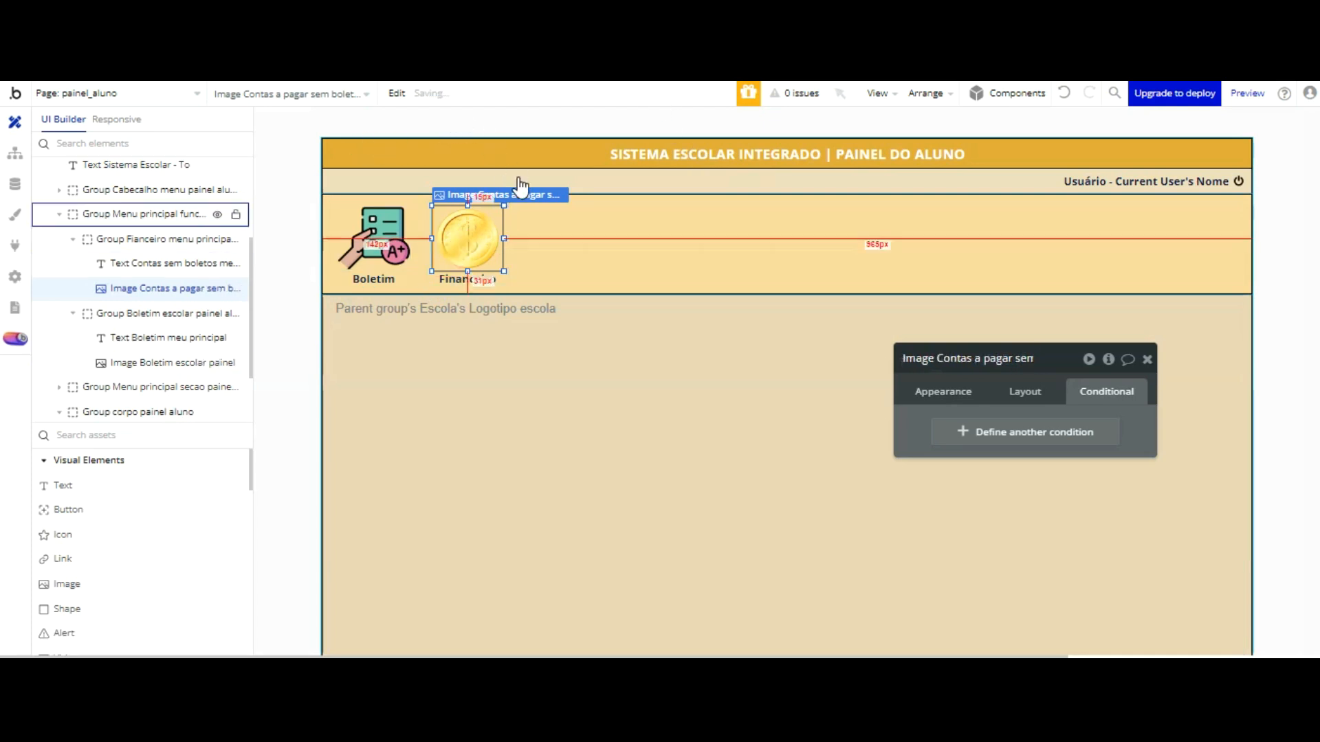
{"action": "left_click", "coordinate": [507, 260]}
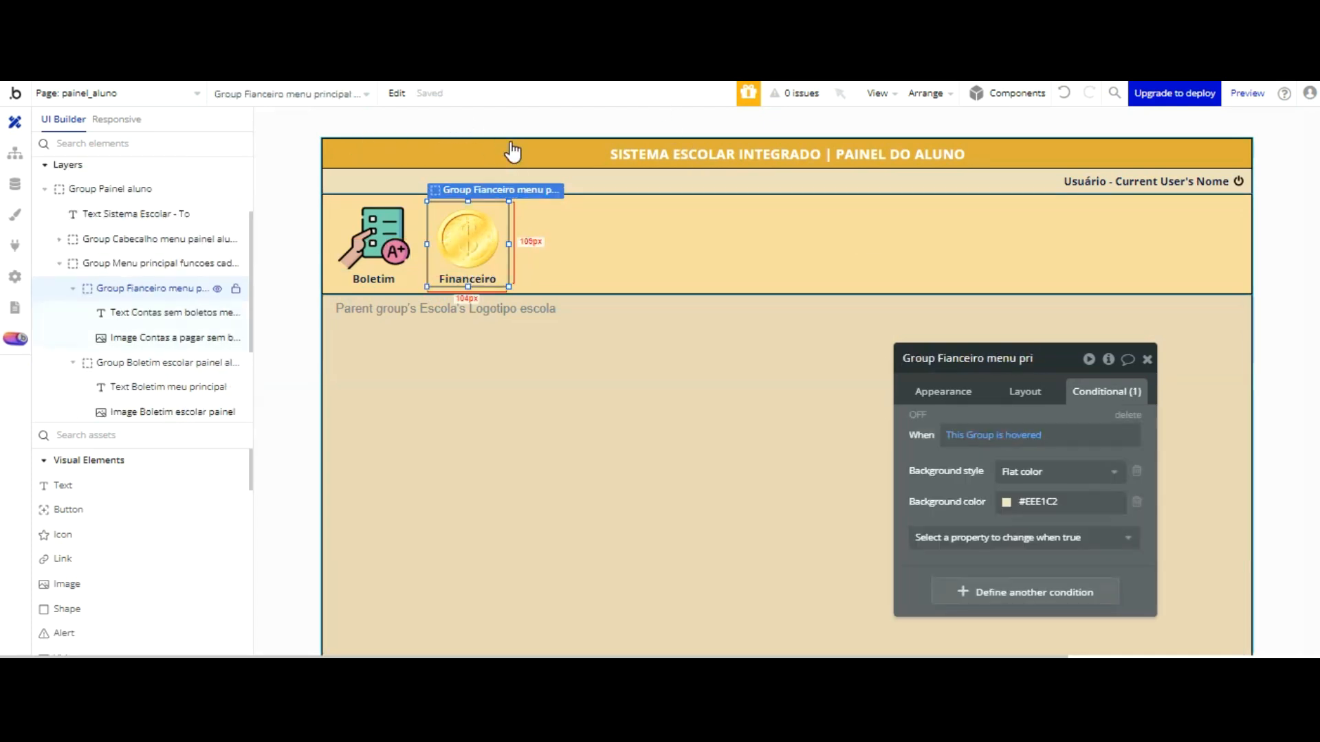
Replace 'menu principal' with 'painel aluno' in the Financeiro group's name
{"action": "left_click", "coordinate": [978, 359]}
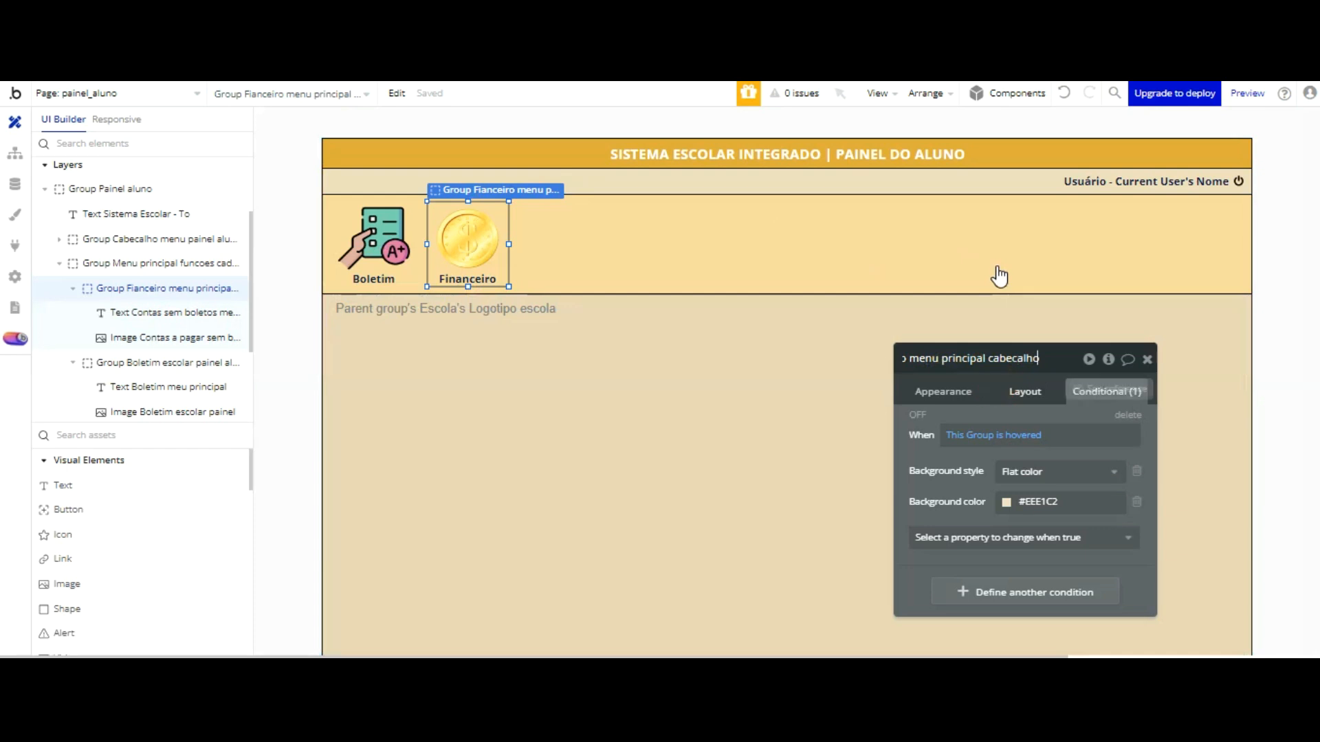
{"action": "key", "text": "BackSpace"}
{"action": "key", "text": "BackSpace"}
{"action": "key", "text": "BackSpace"}
{"action": "key", "text": "BackSpace"}
{"action": "key", "text": "BackSpace"}
{"action": "key", "text": "BackSpace"}
{"action": "key", "text": "BackSpace"}
{"action": "key", "text": "BackSpace"}
{"action": "key", "text": "BackSpace"}
{"action": "key", "text": "BackSpace"}
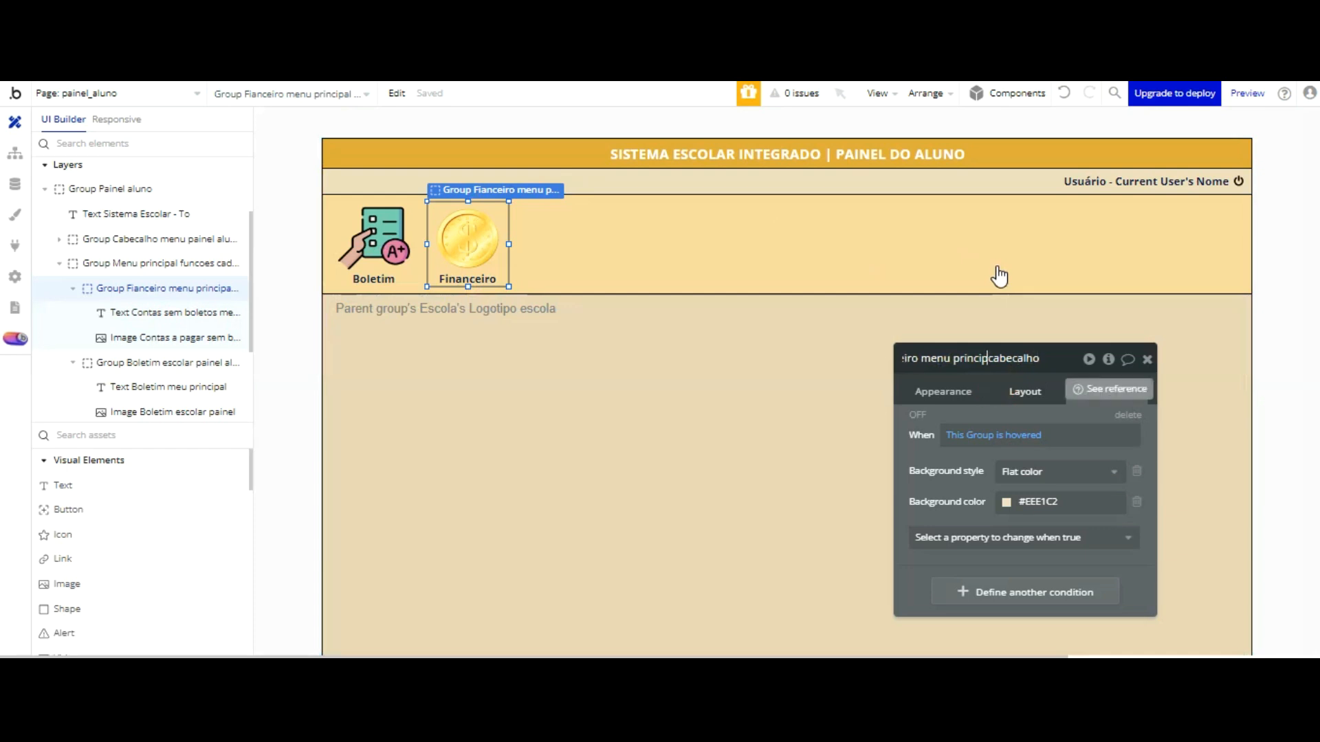
{"action": "key", "text": "BackSpace"}
{"action": "key", "text": "BackSpace"}
{"action": "key", "text": "BackSpace"}
{"action": "key", "text": "BackSpace"}
{"action": "key", "text": "BackSpace"}
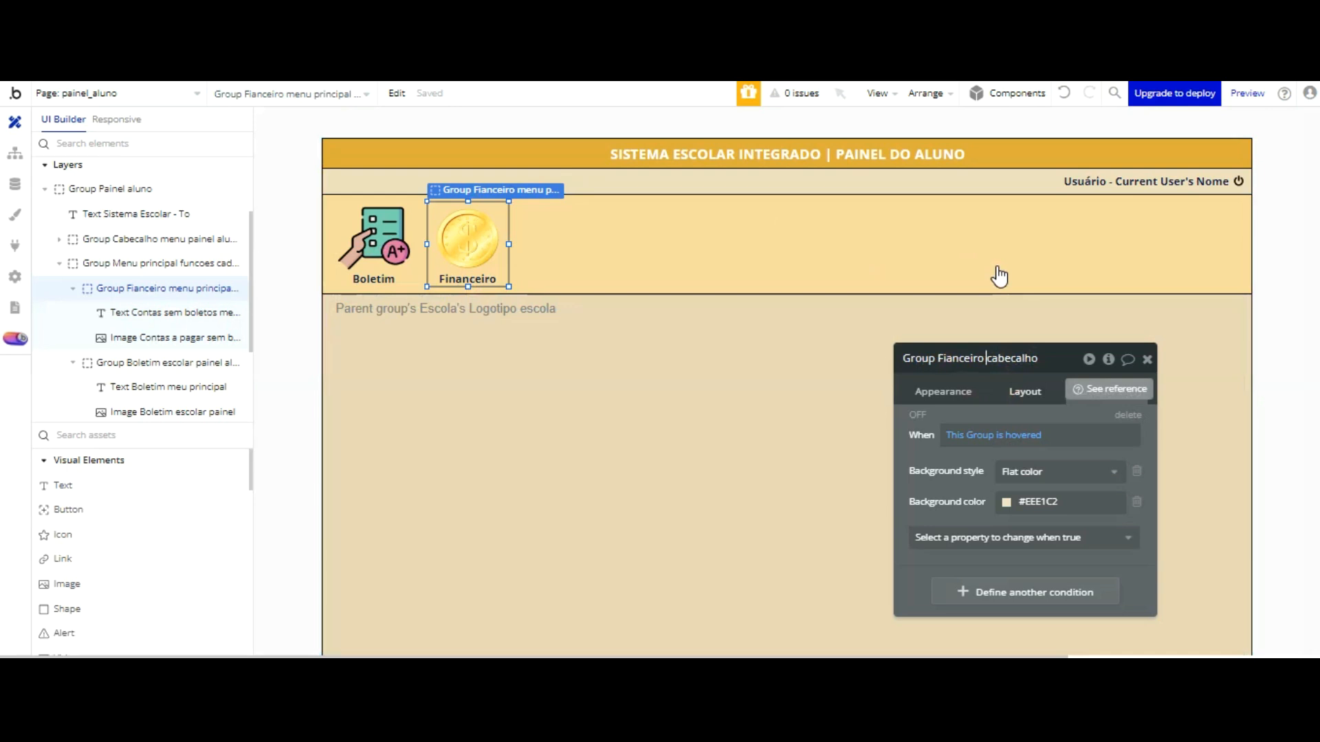
{"action": "type", "text": "painel a"}
{"action": "key", "text": "Delete"}
{"action": "key", "text": "Delete"}
{"action": "type", "text": "luno"}
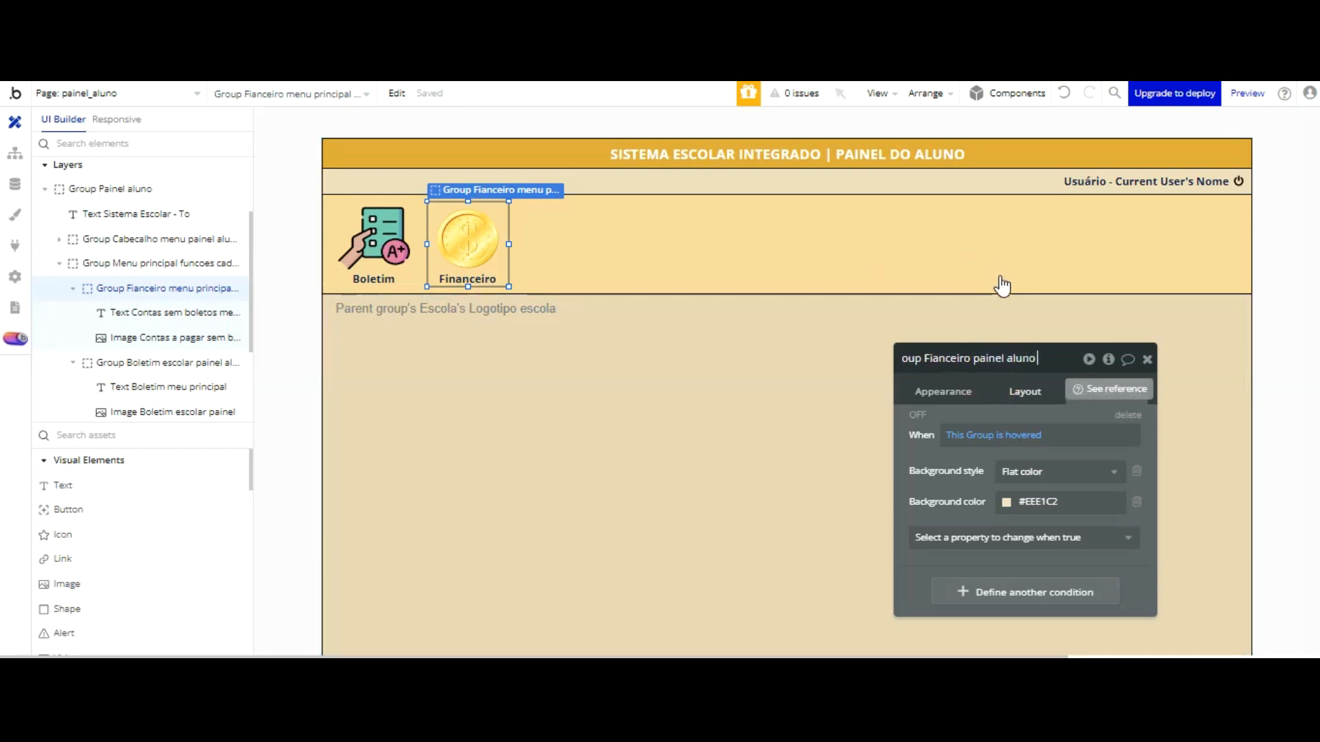
{"action": "key", "text": "Return"}
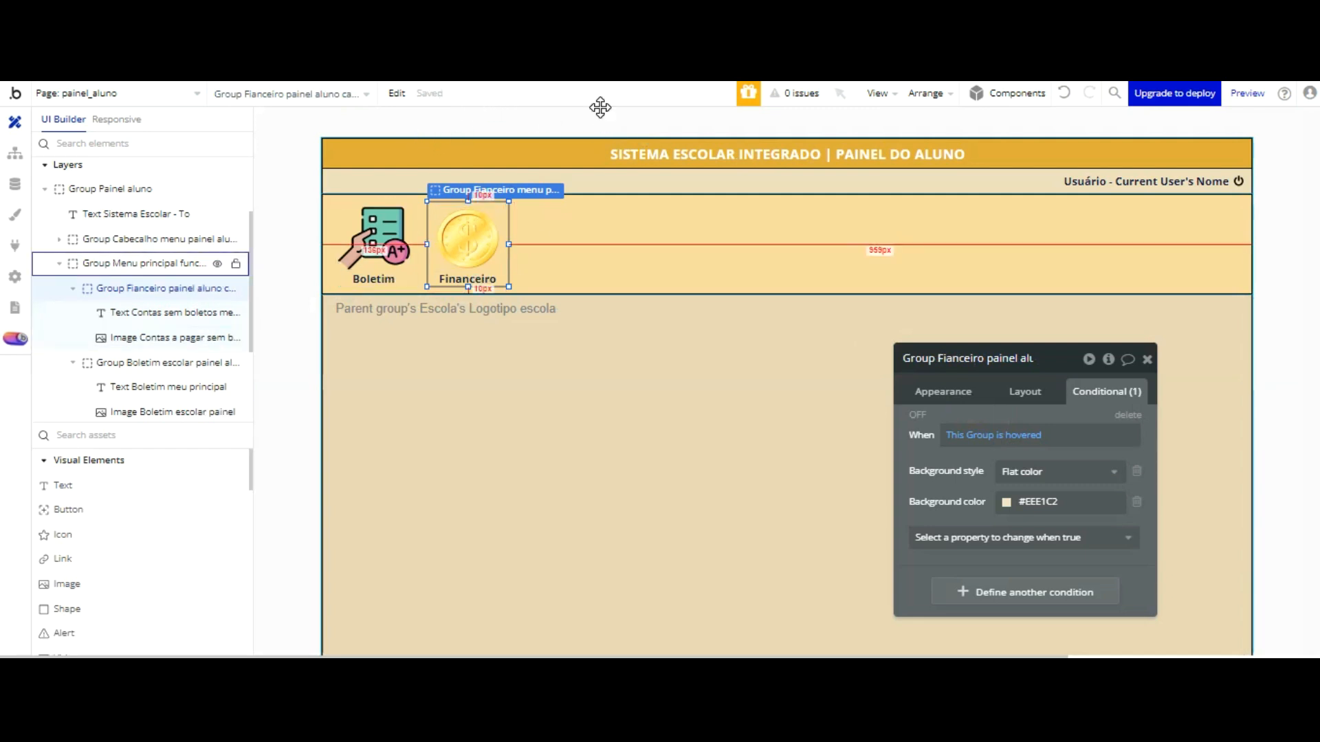
Open the click workflow of the power-off icon beside the user name
{"action": "left_click", "coordinate": [599, 225]}
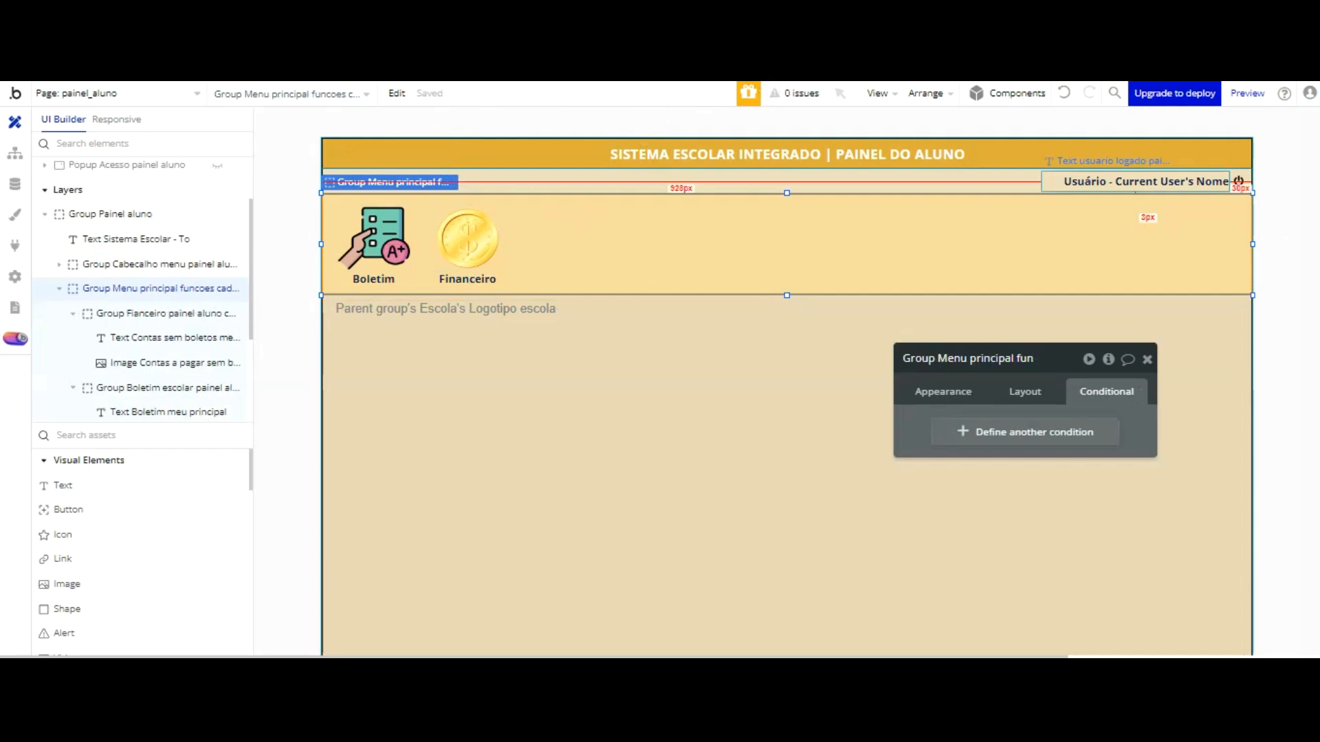
{"action": "left_click", "coordinate": [1227, 182]}
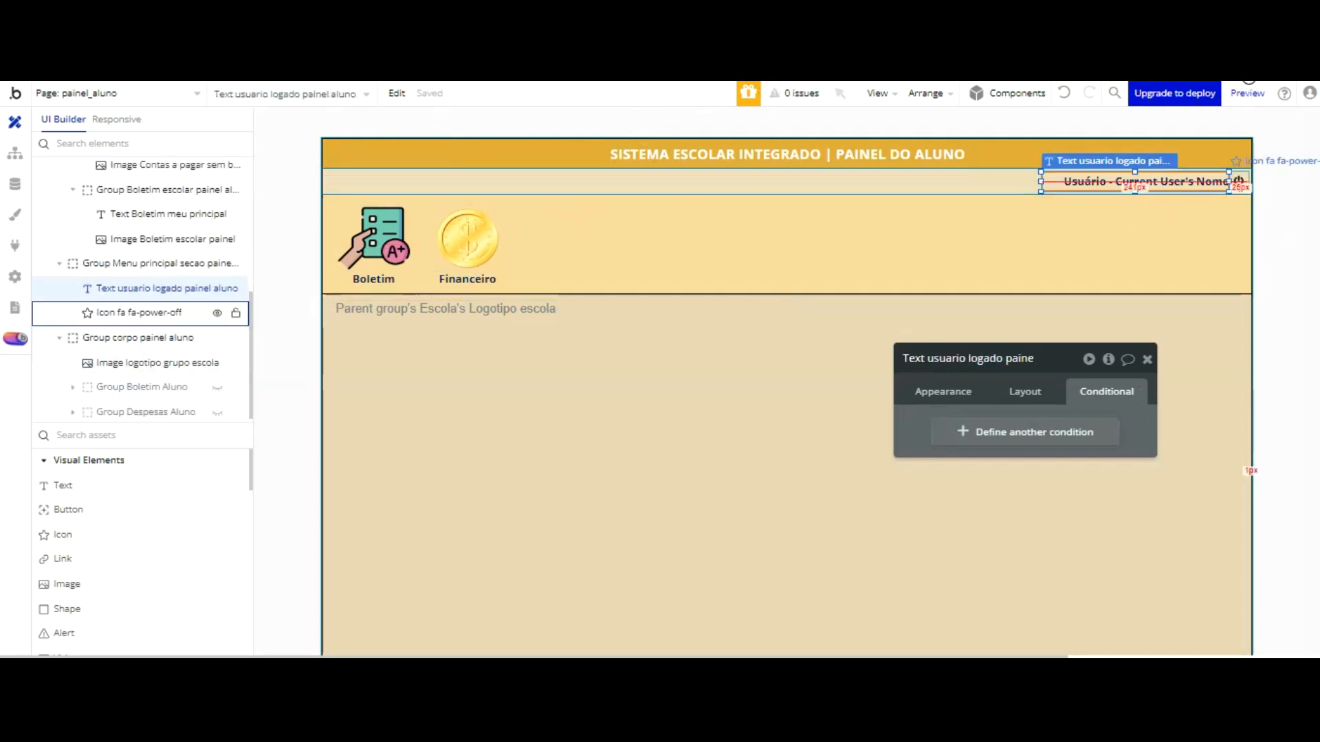
{"action": "left_click", "coordinate": [1238, 182]}
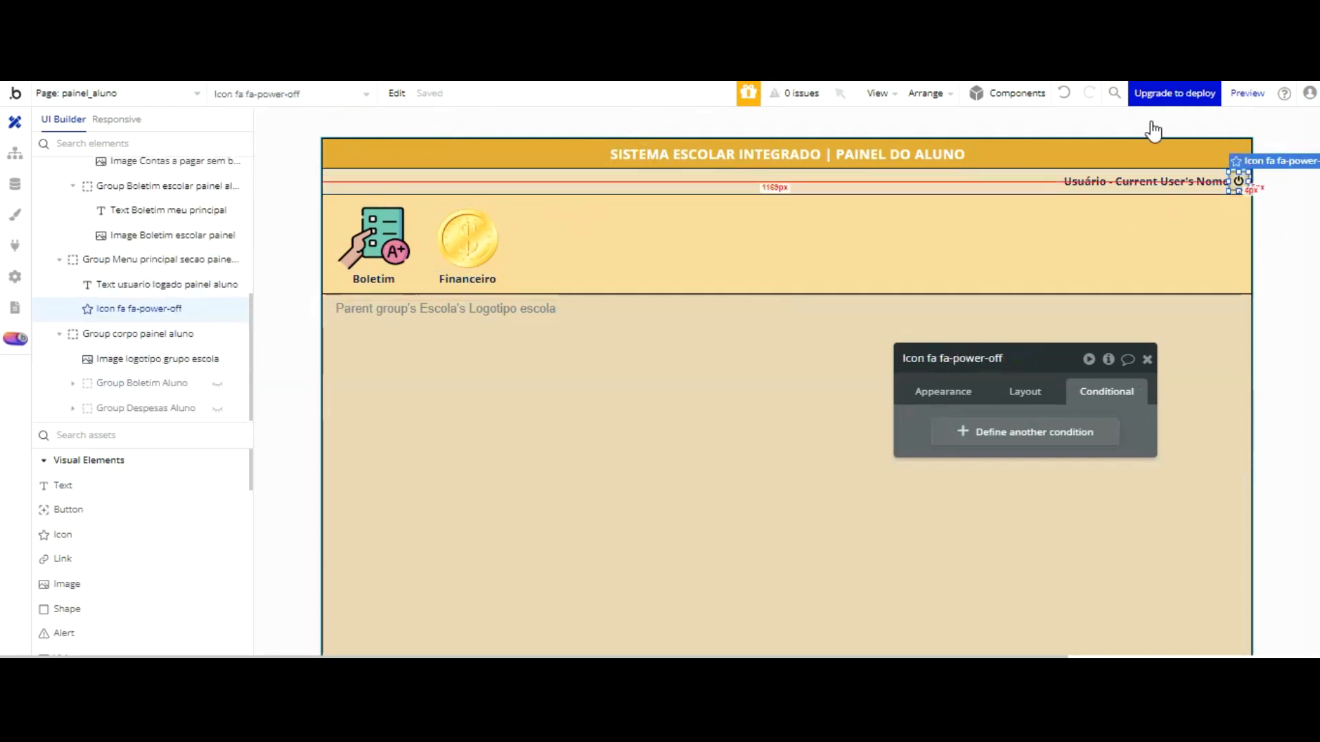
{"action": "left_click", "coordinate": [943, 392]}
{"action": "left_click", "coordinate": [1017, 562]}
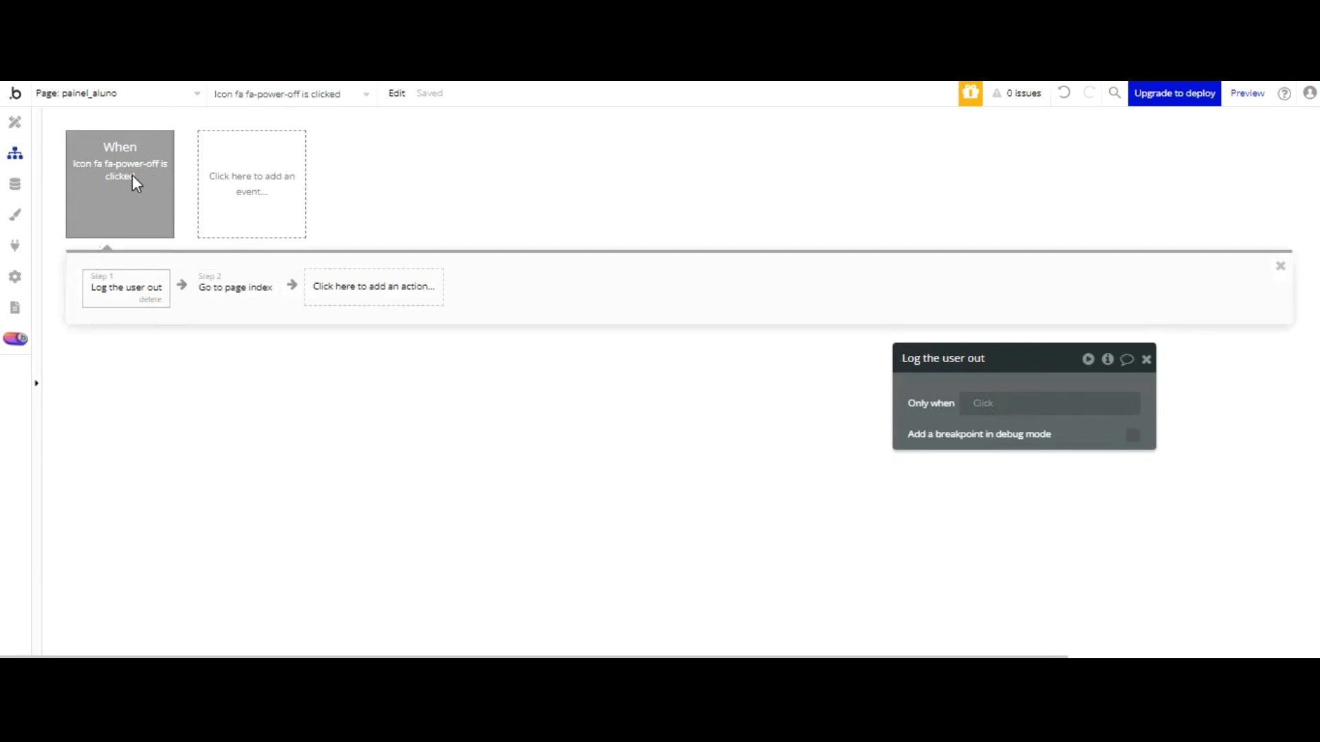
Review the workflow's 'Go to page index' action, then return to the page design
{"action": "left_click", "coordinate": [229, 287]}
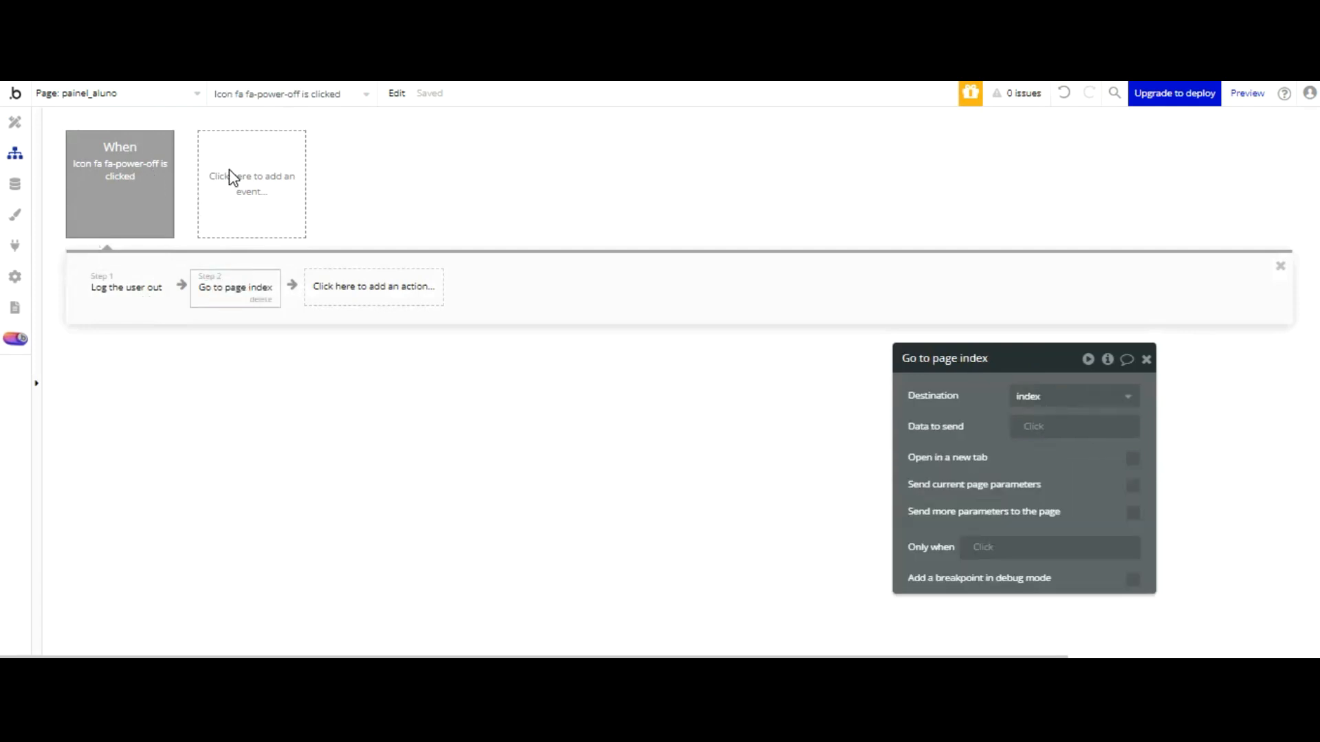
{"action": "left_click", "coordinate": [14, 122]}
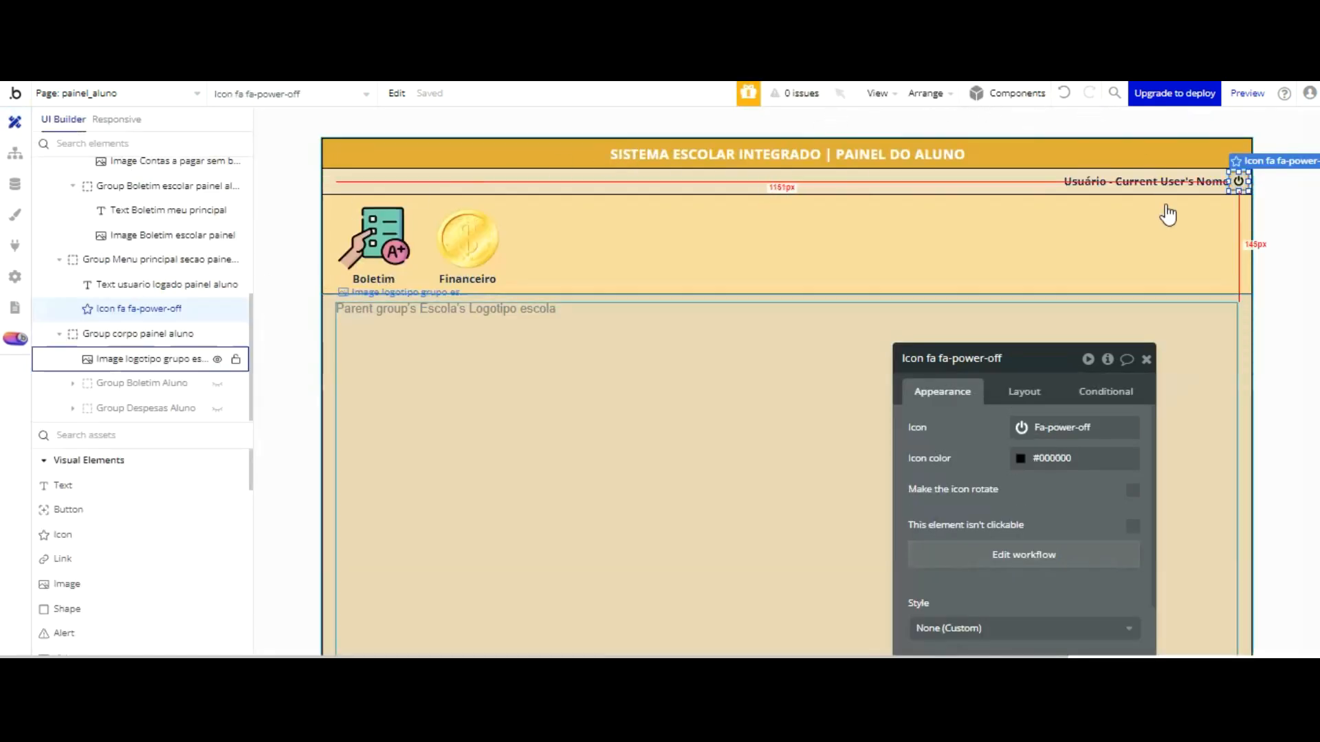
{"action": "left_click", "coordinate": [807, 158]}
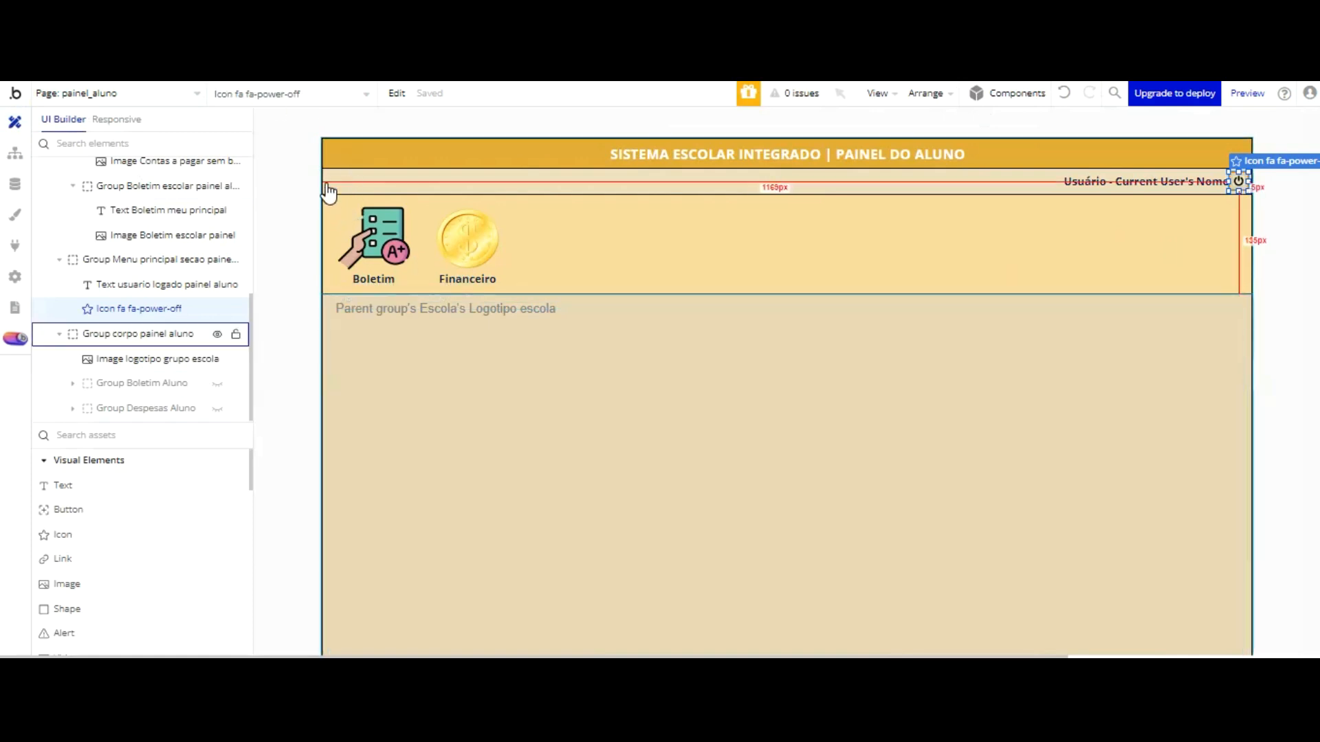
{"action": "left_click", "coordinate": [326, 300]}
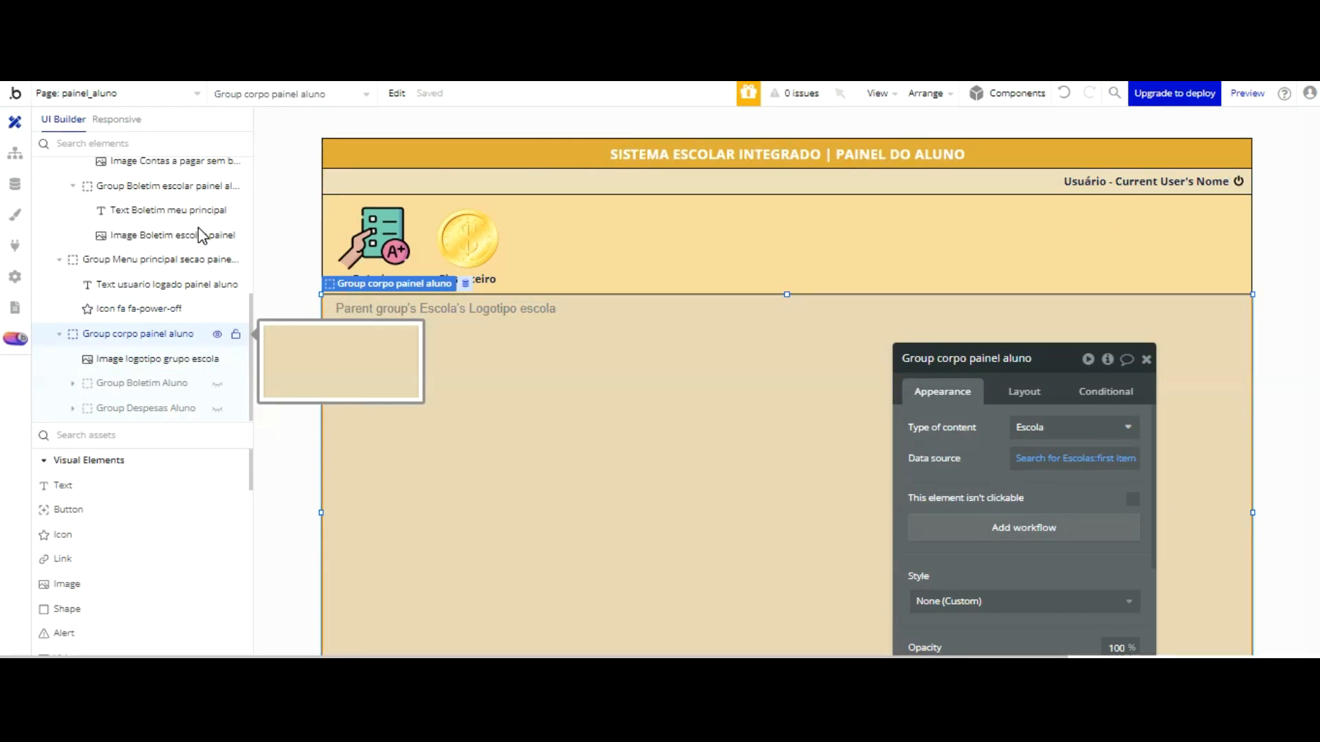
{"action": "left_click", "coordinate": [55, 259]}
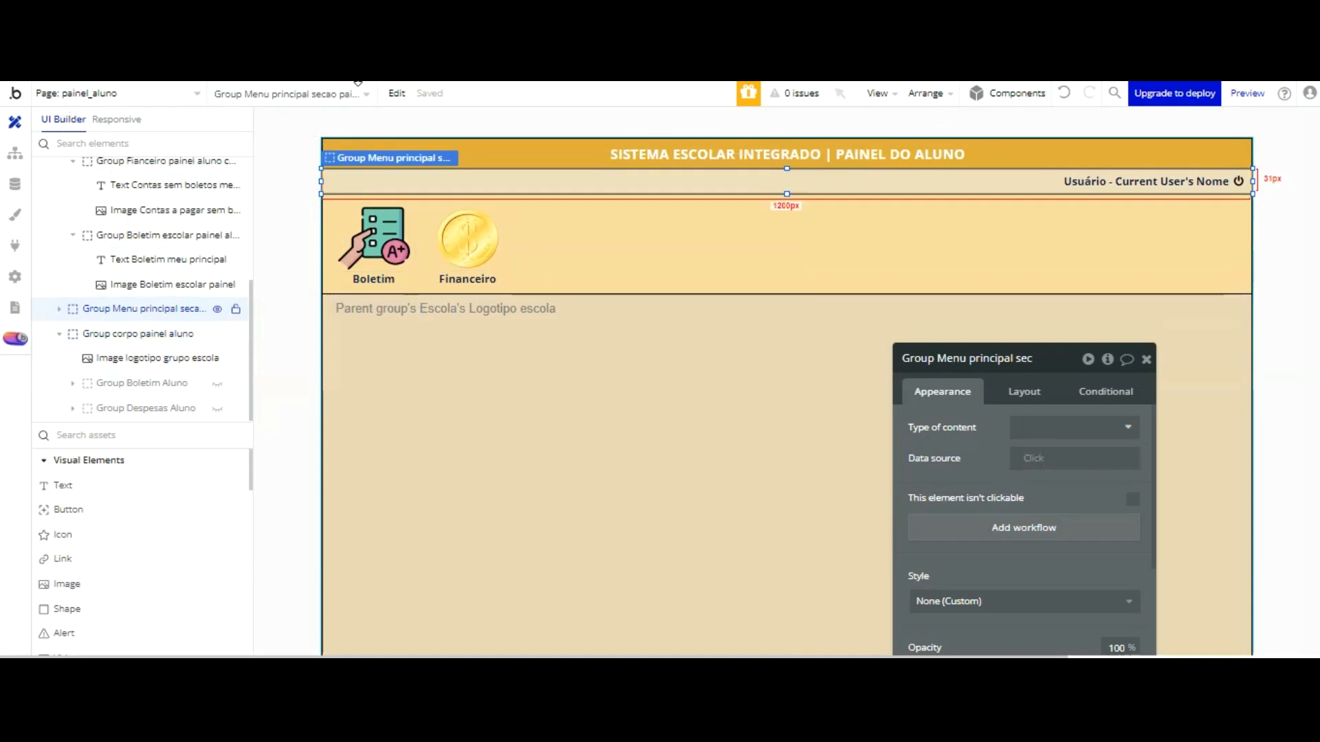
{"action": "left_click", "coordinate": [74, 234]}
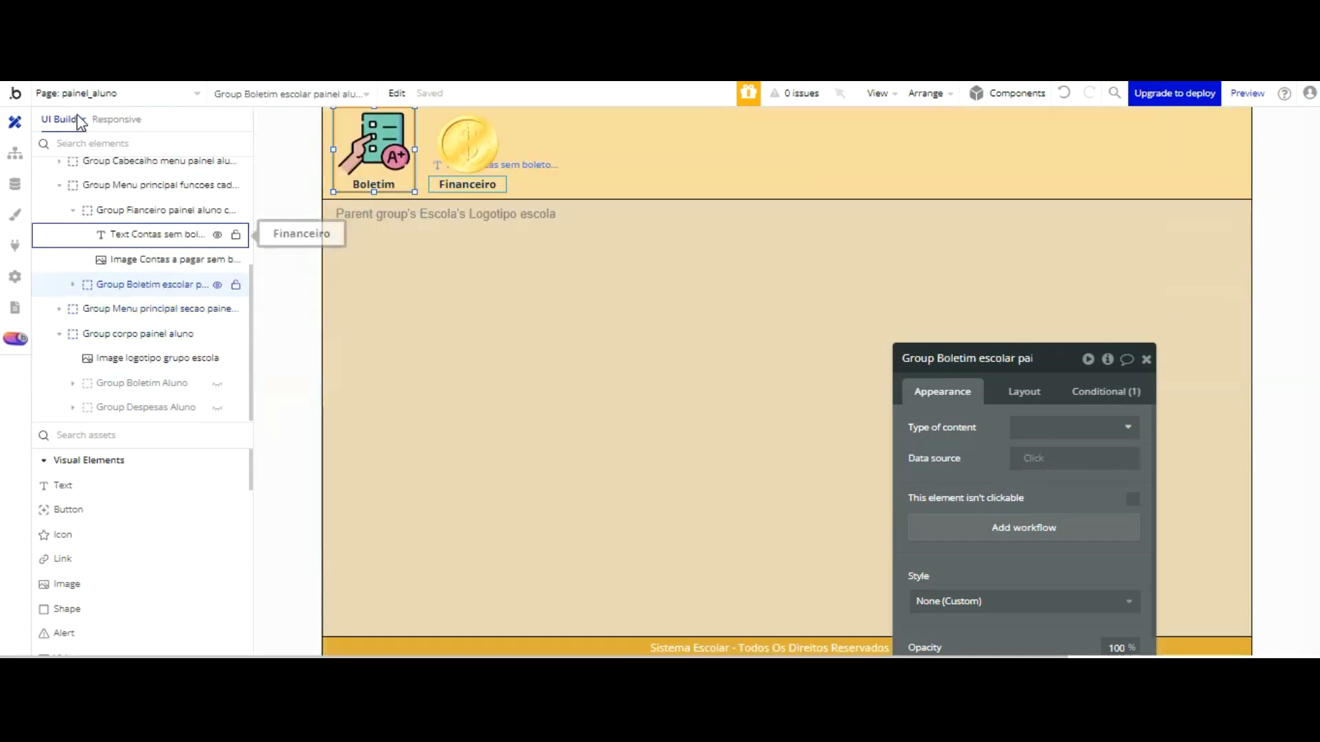
{"action": "left_click", "coordinate": [182, 210]}
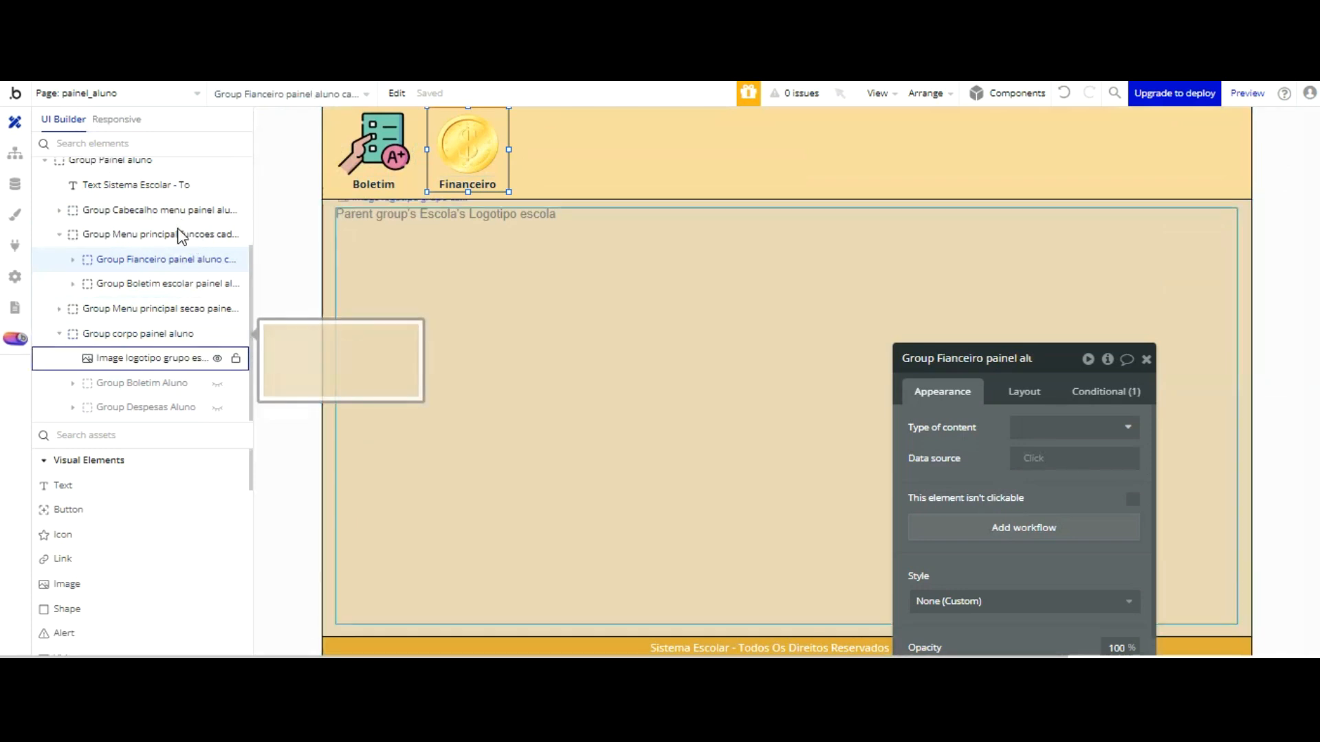
{"action": "left_click", "coordinate": [219, 356]}
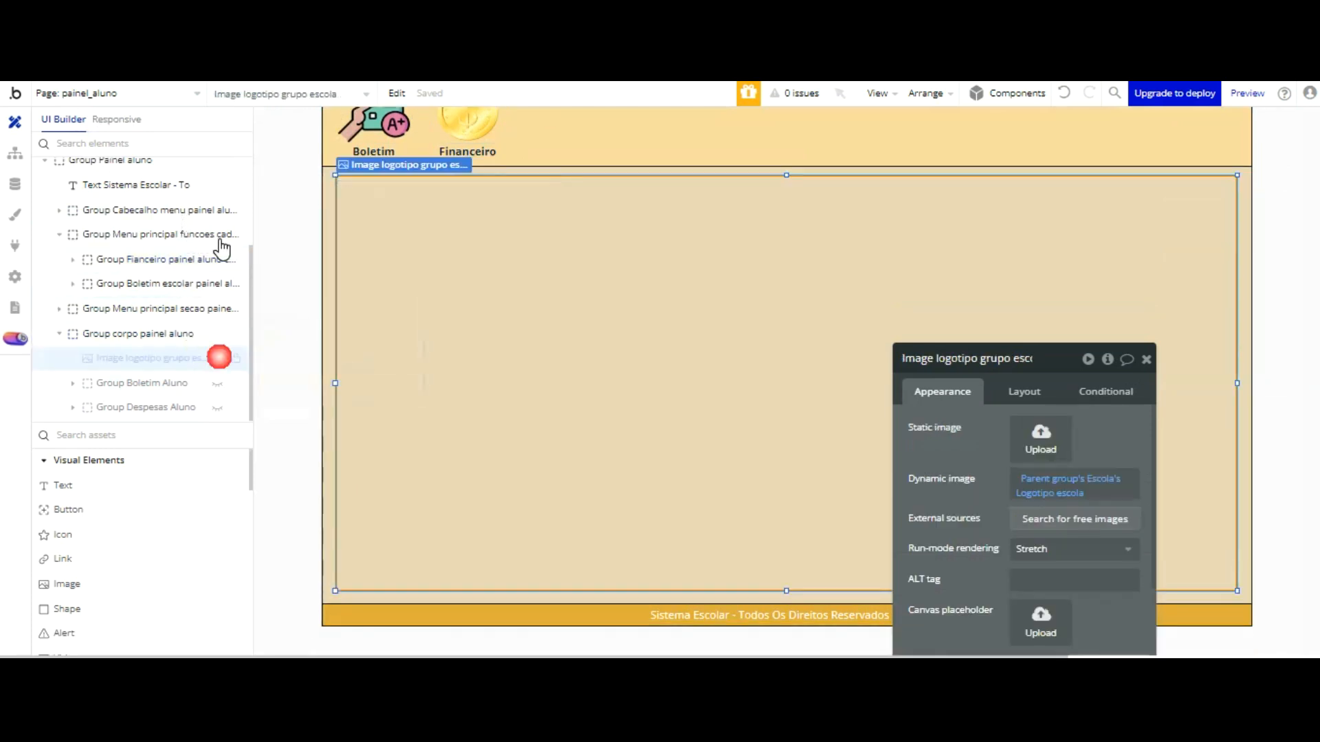
{"action": "left_click", "coordinate": [219, 358]}
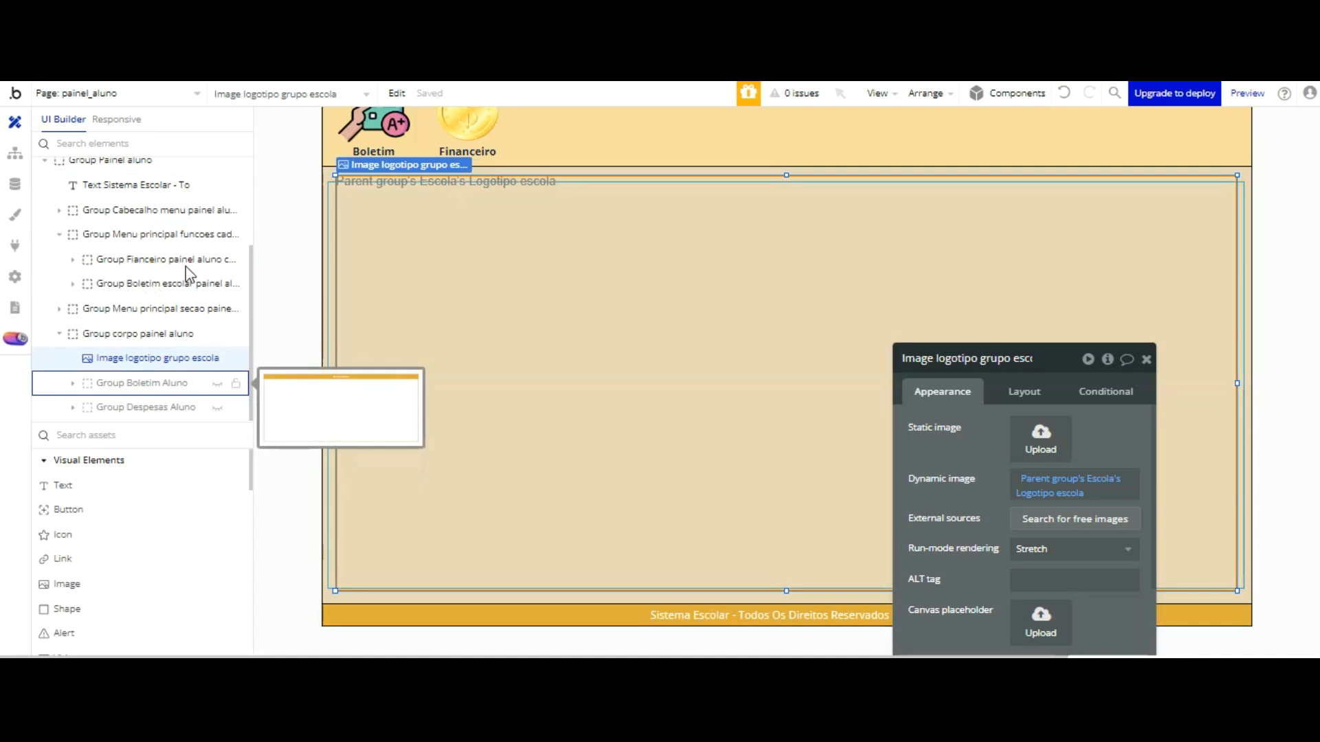
{"action": "left_click", "coordinate": [217, 383]}
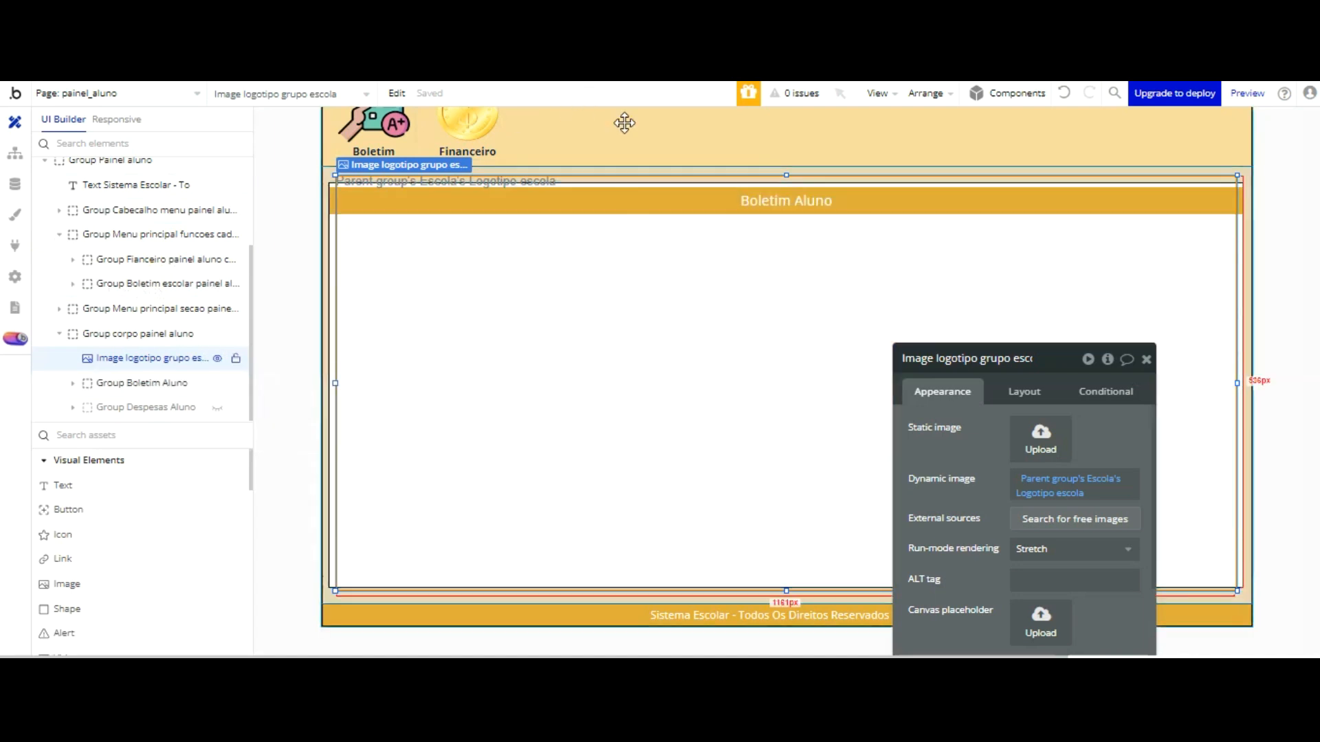
Hide the logo and Group Boletim Aluno, show Group Despesas Aluno, and select its repeating group
{"action": "left_click", "coordinate": [217, 358]}
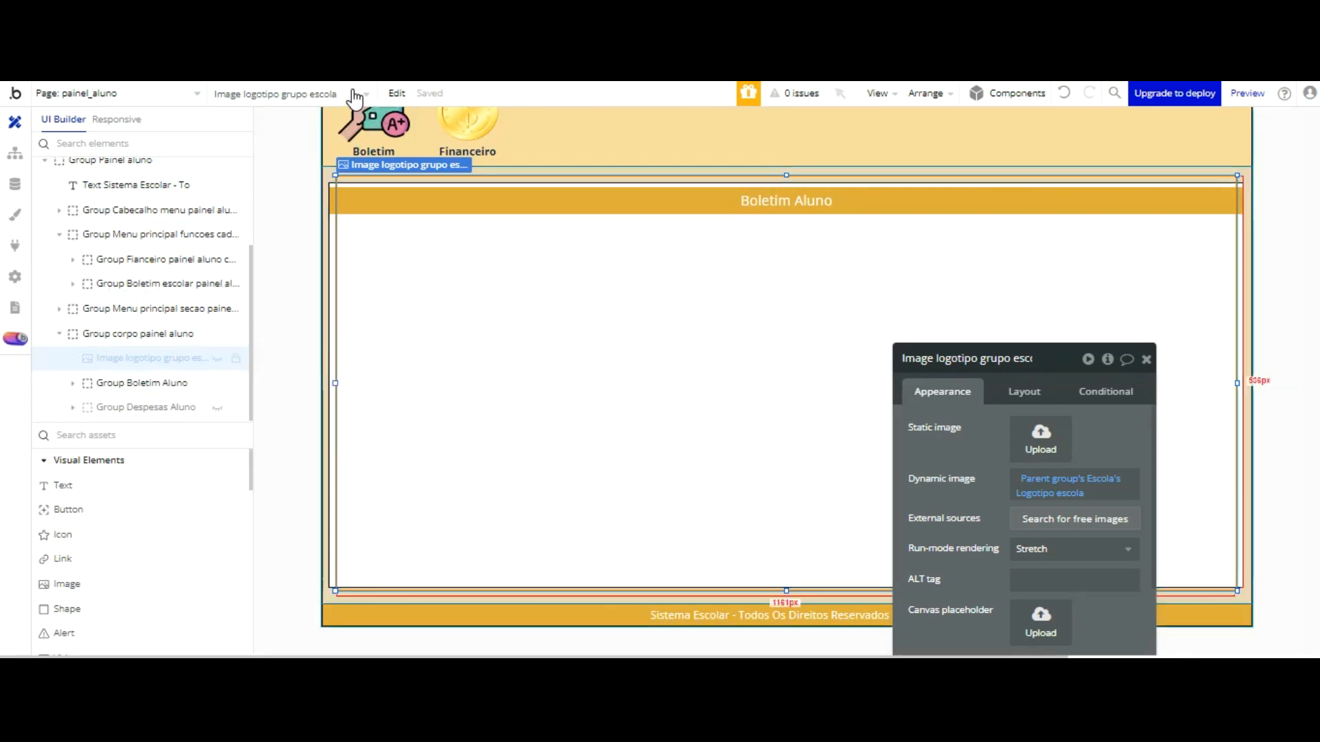
{"action": "left_click", "coordinate": [217, 383]}
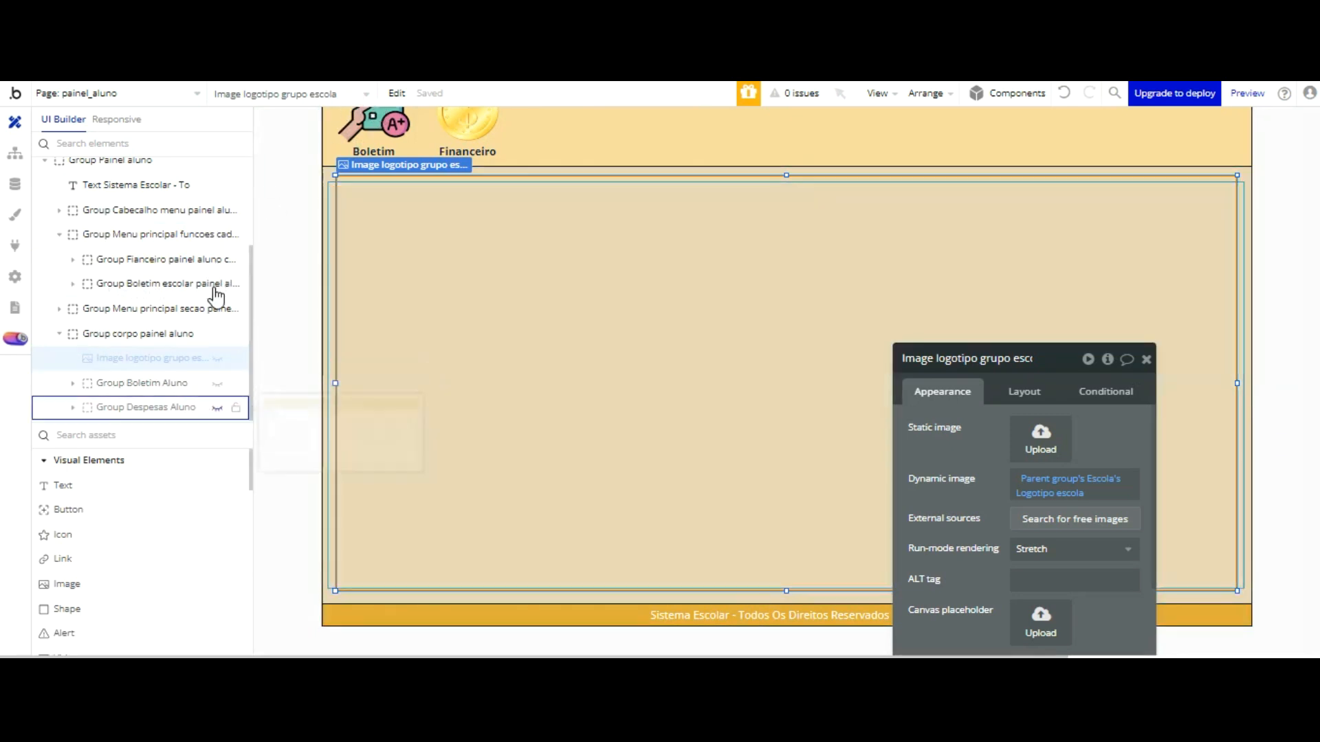
{"action": "left_click", "coordinate": [217, 408]}
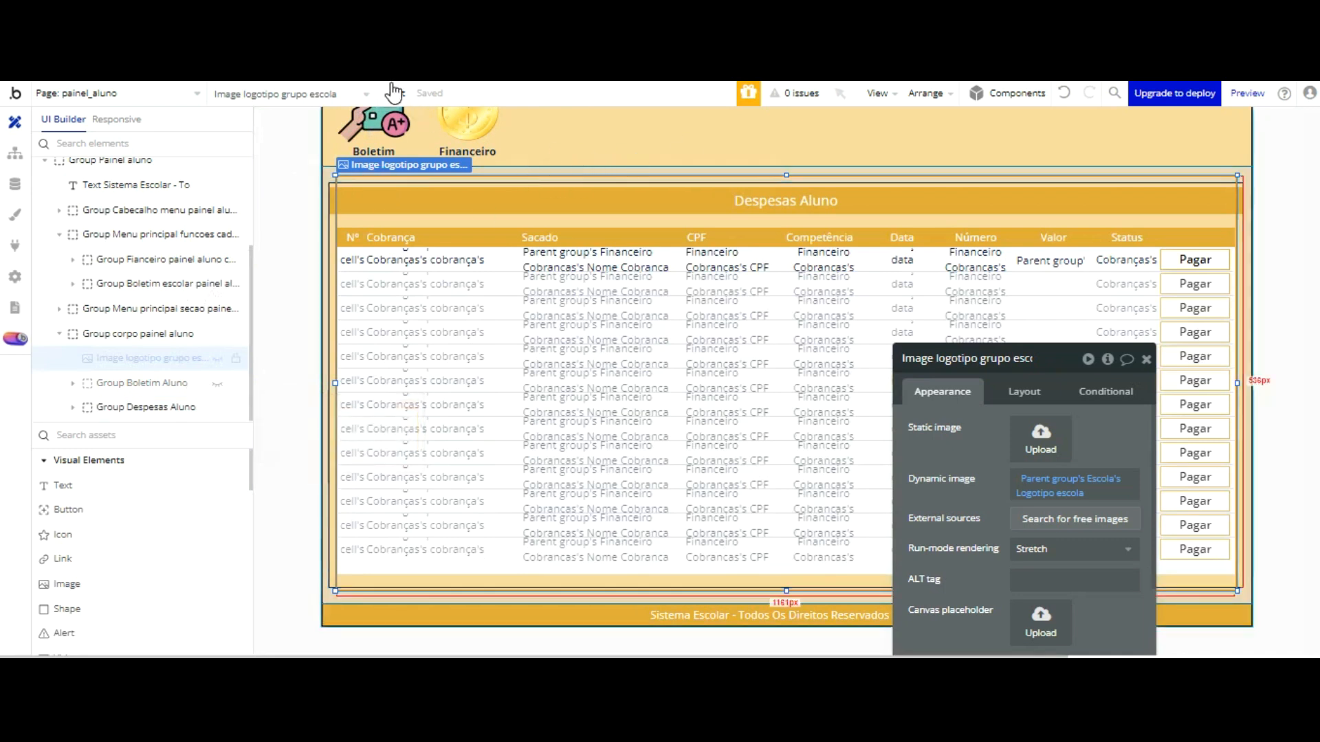
{"action": "left_click", "coordinate": [333, 218]}
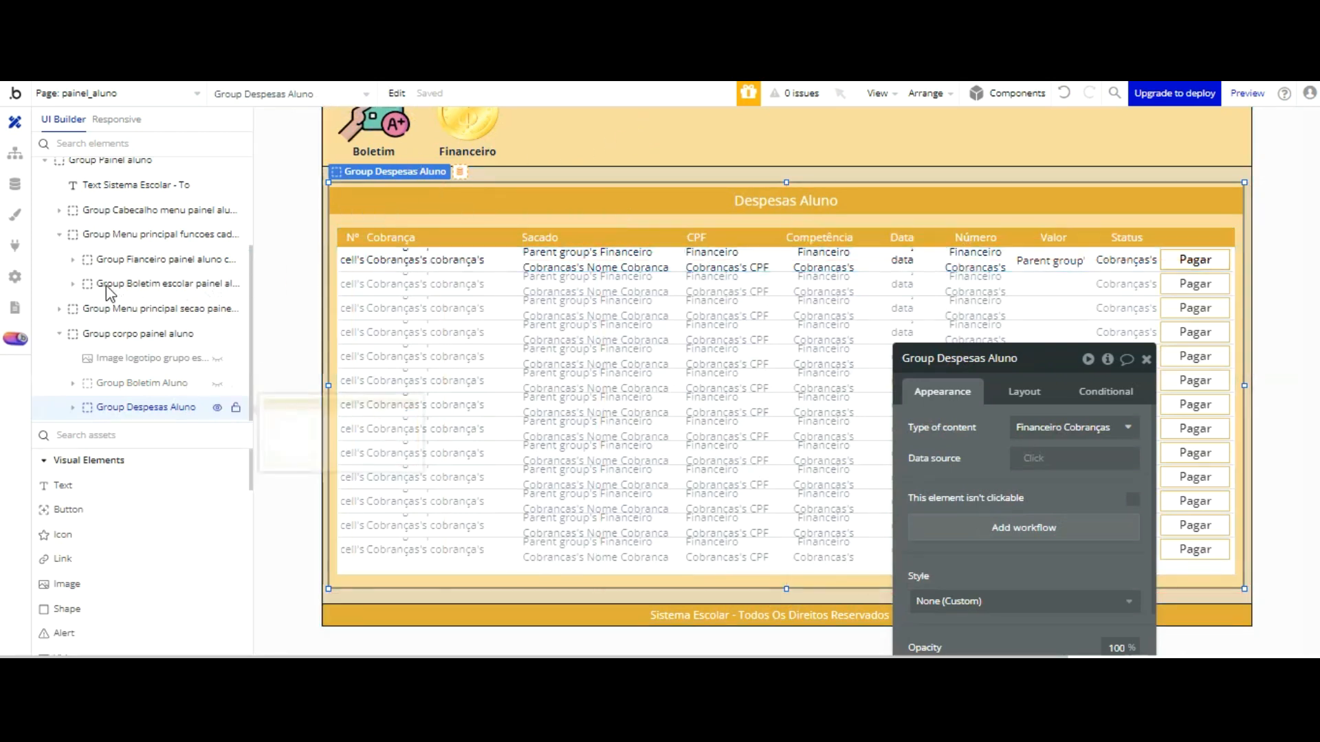
{"action": "left_click", "coordinate": [72, 407]}
{"action": "scroll", "coordinate": [134, 273], "scroll_direction": "down", "scroll_amount": 2}
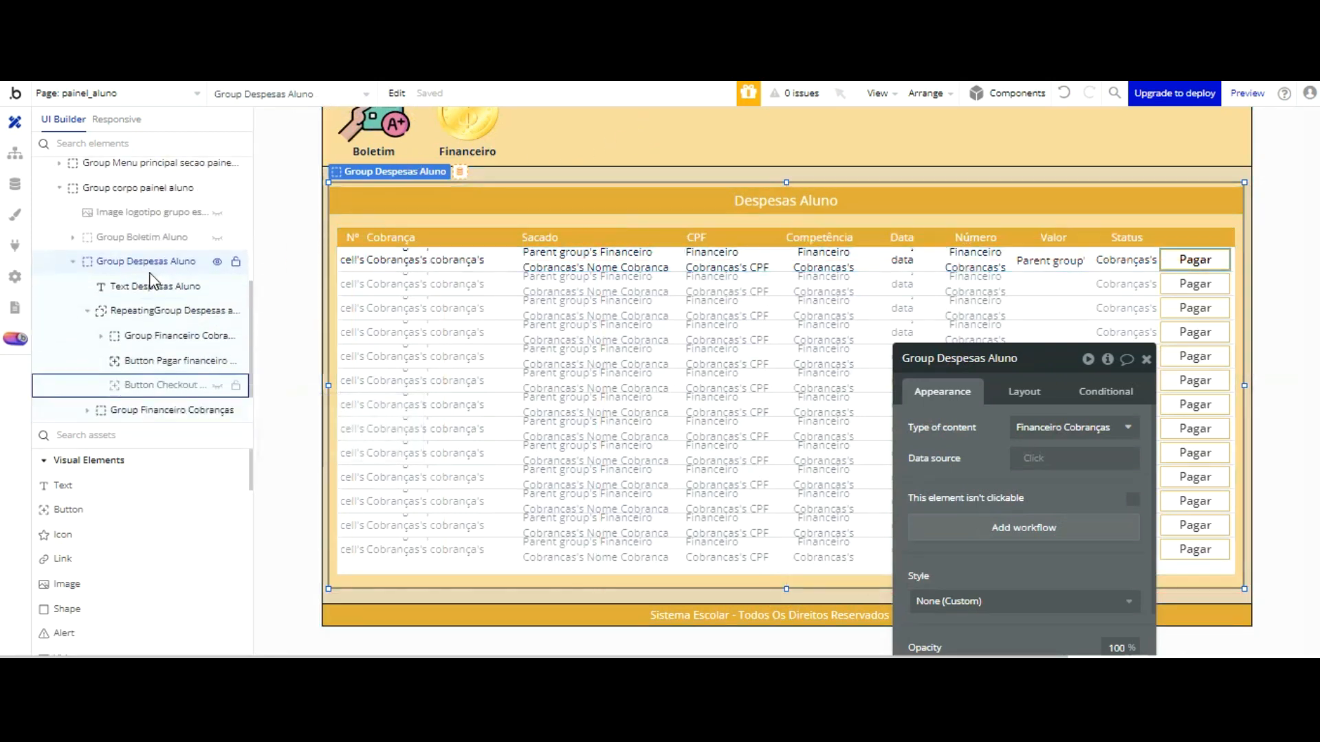
{"action": "left_click", "coordinate": [180, 311]}
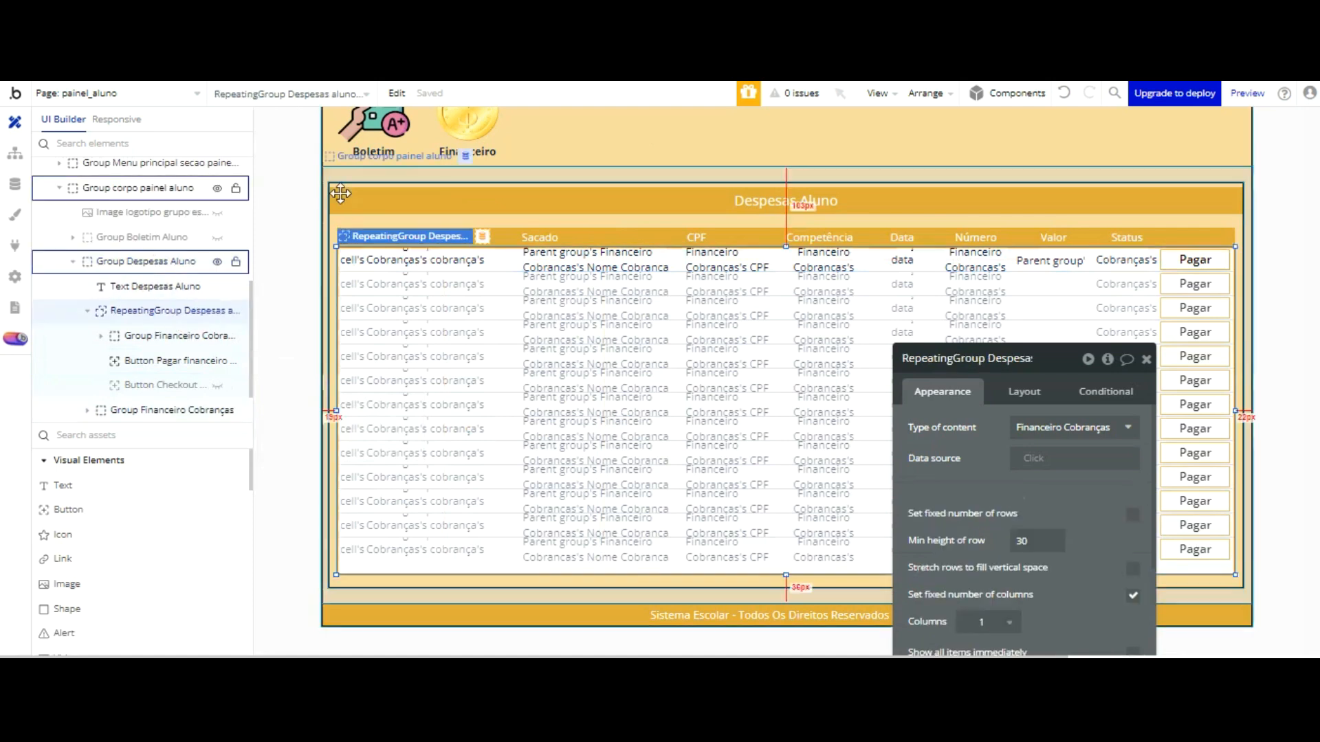
Select the expenses repeating group and its first-row Nº Cobrança text
{"action": "left_click", "coordinate": [448, 315]}
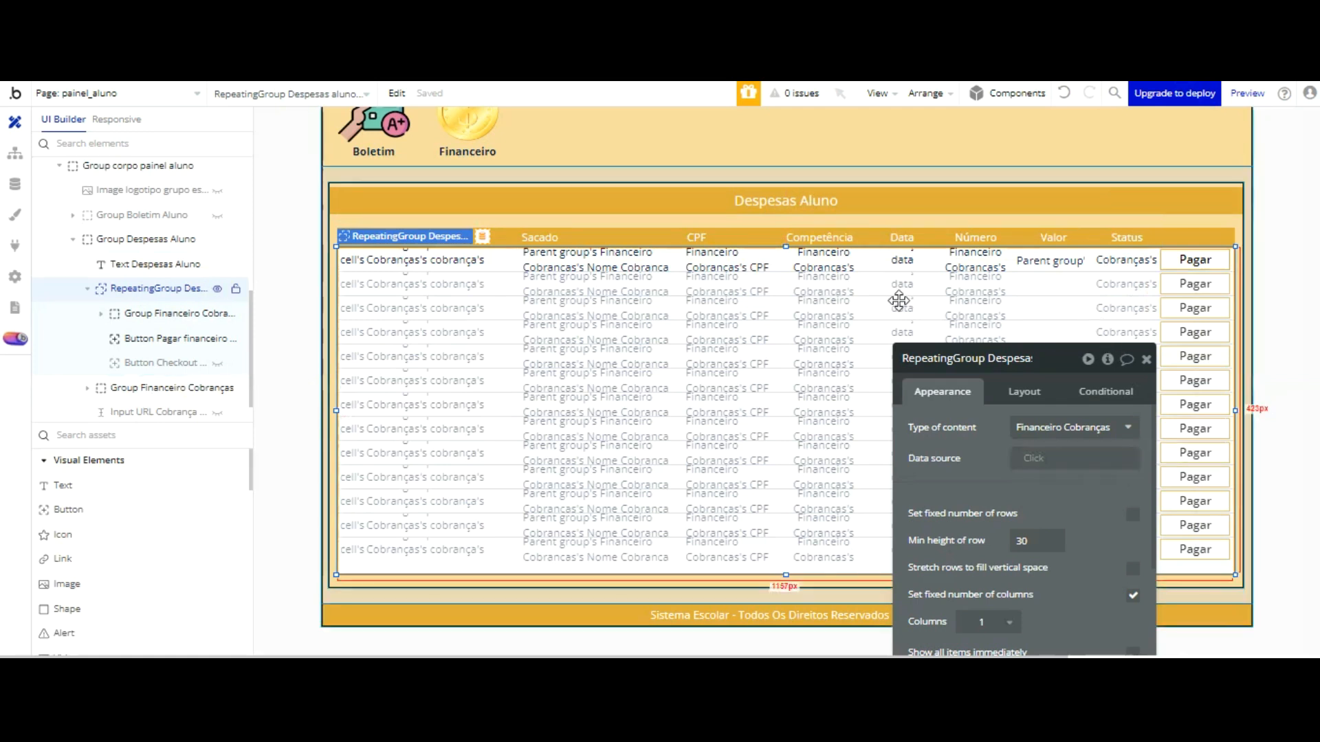
{"action": "left_click", "coordinate": [434, 262]}
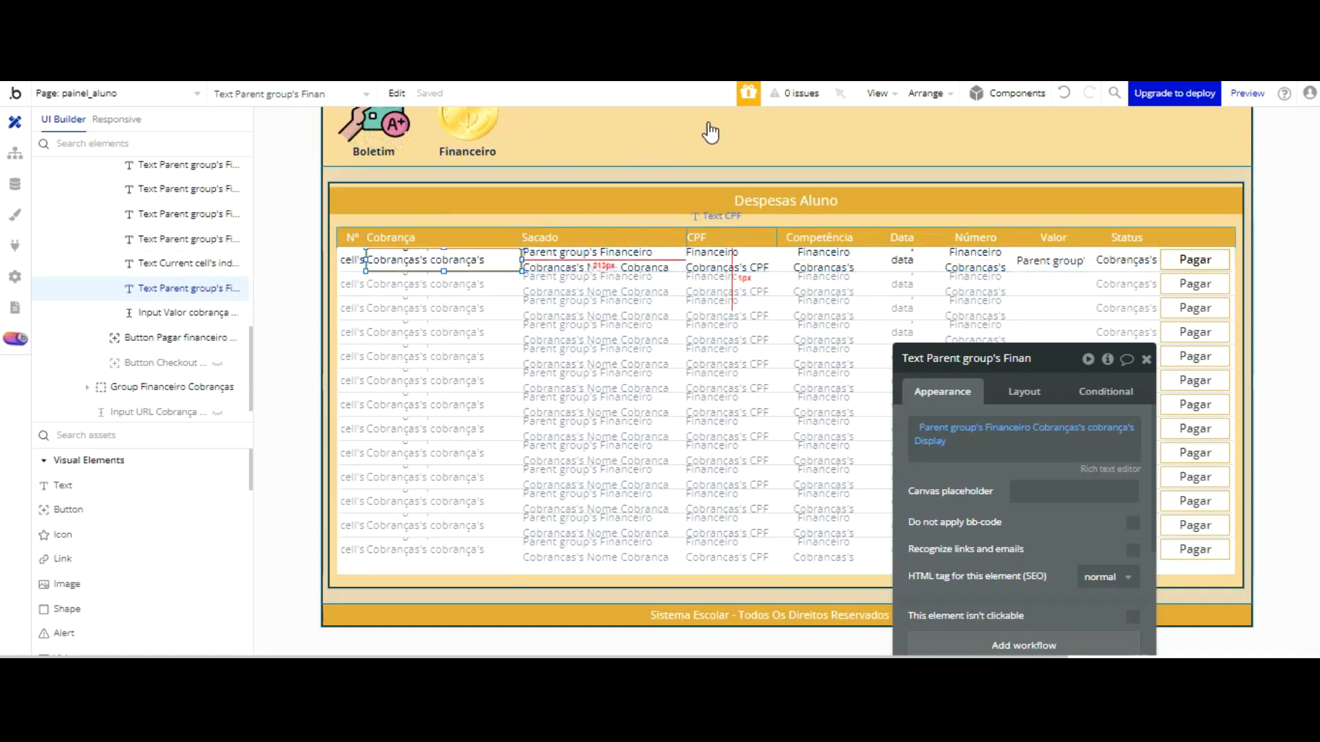
Inspect the first-row CPF, Competência, Data, Número, Valor and Status elements
{"action": "left_click", "coordinate": [715, 260]}
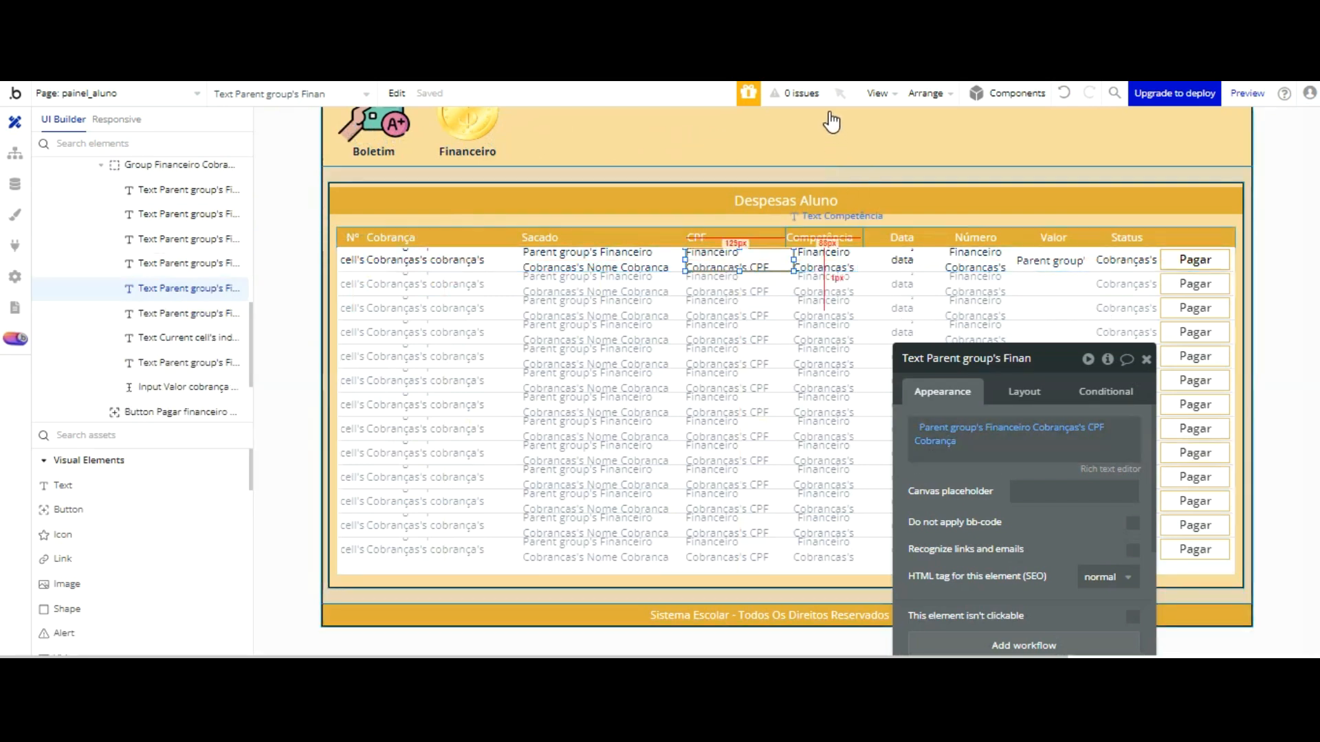
{"action": "left_click", "coordinate": [827, 238]}
{"action": "left_click", "coordinate": [833, 261]}
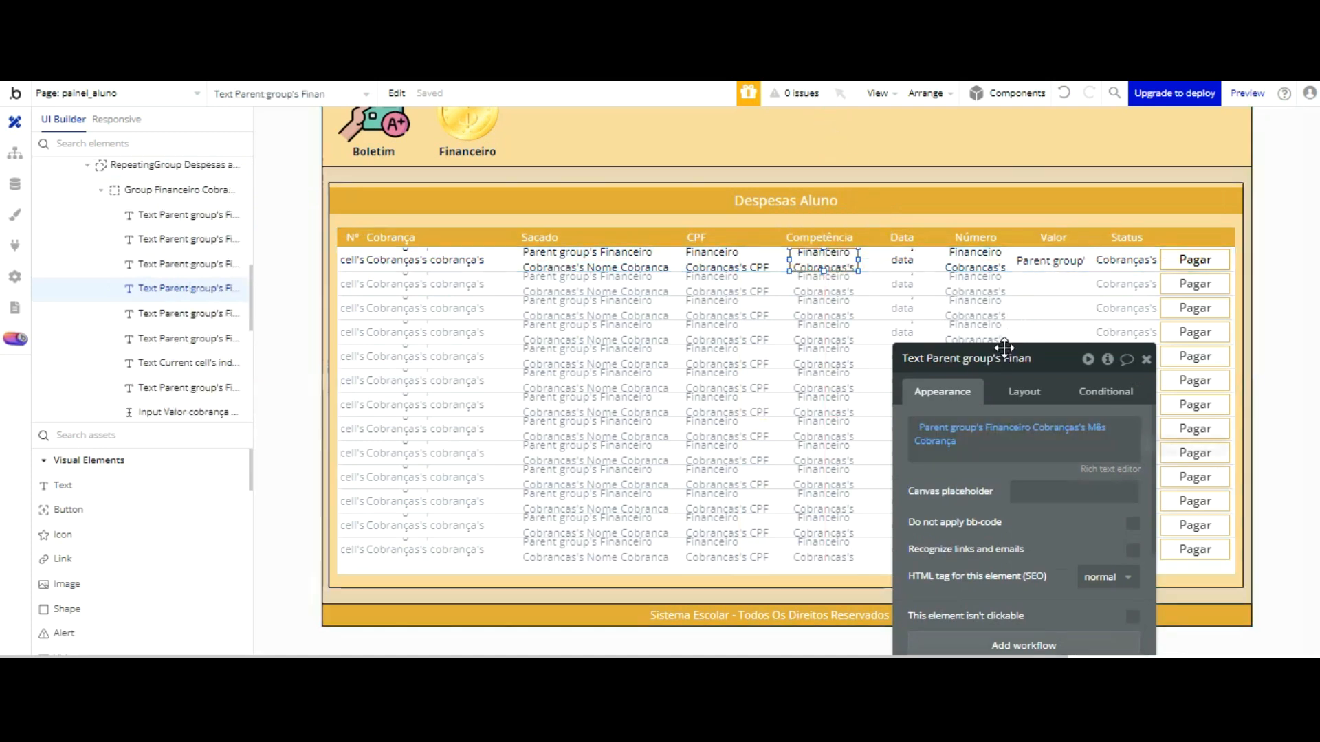
{"action": "left_click", "coordinate": [903, 264]}
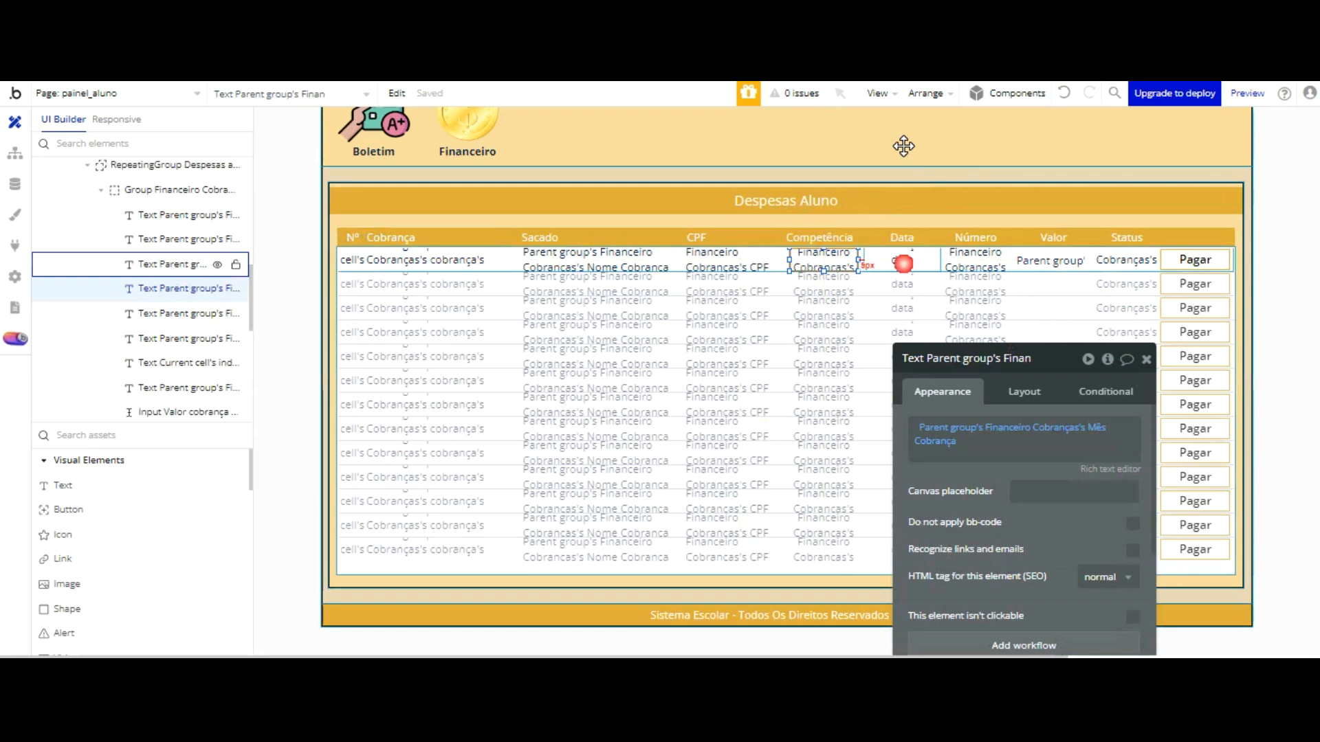
{"action": "left_click", "coordinate": [981, 264]}
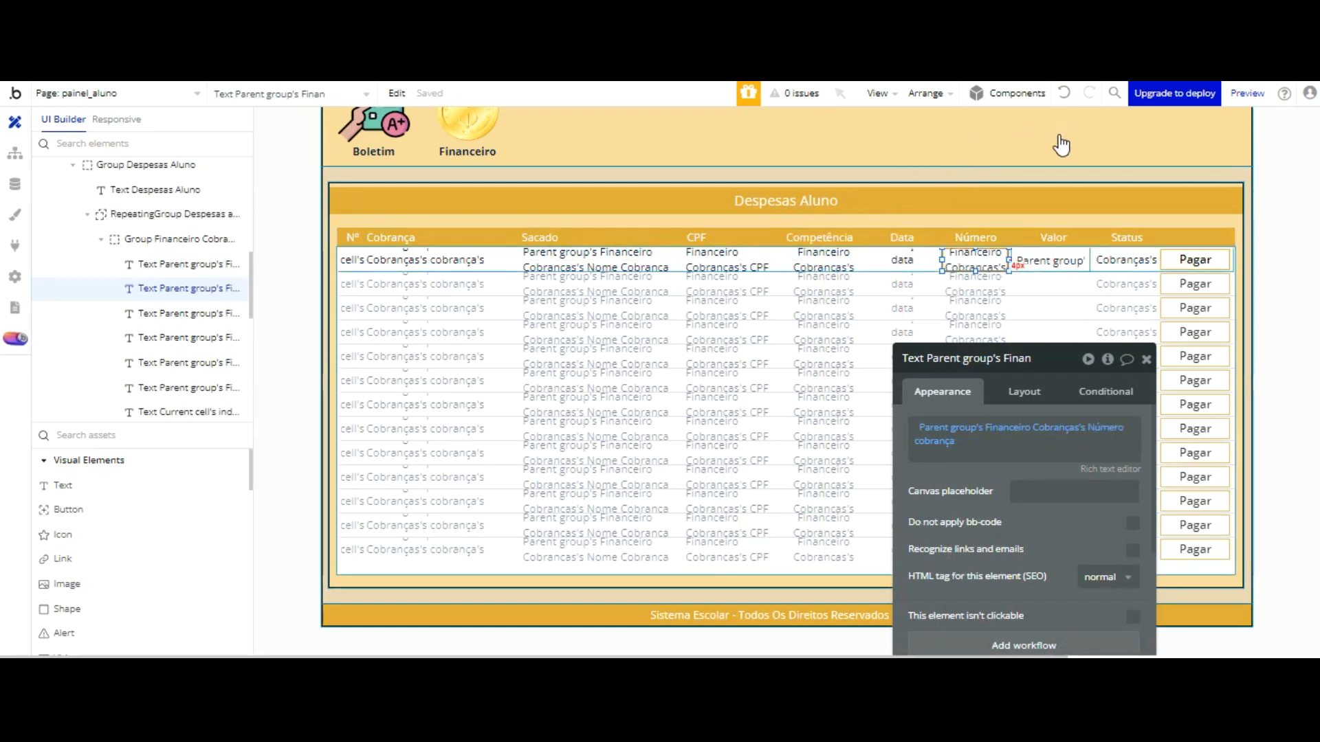
{"action": "left_click", "coordinate": [1052, 261]}
{"action": "left_click", "coordinate": [1126, 260]}
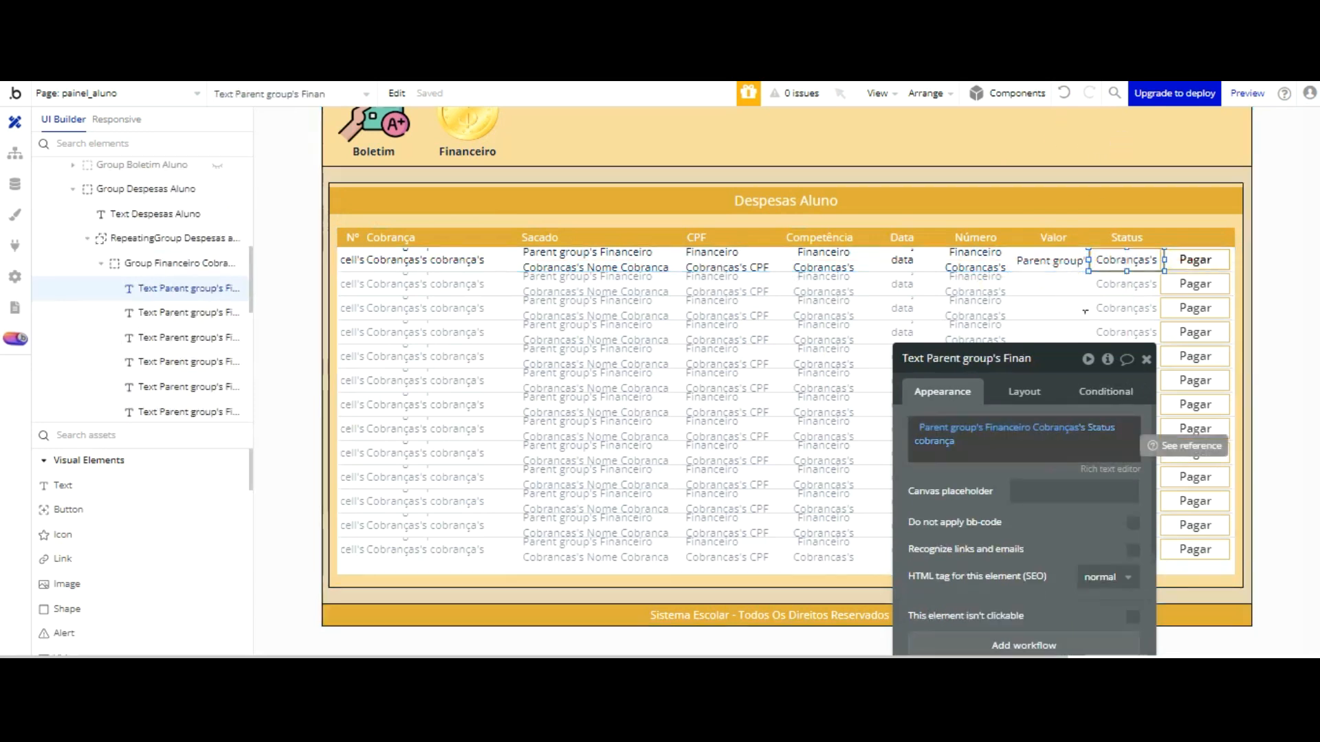
Check the layout of the row group, the repeating group and the 1180×525 Group Despesas Aluno
{"action": "left_click", "coordinate": [1192, 259]}
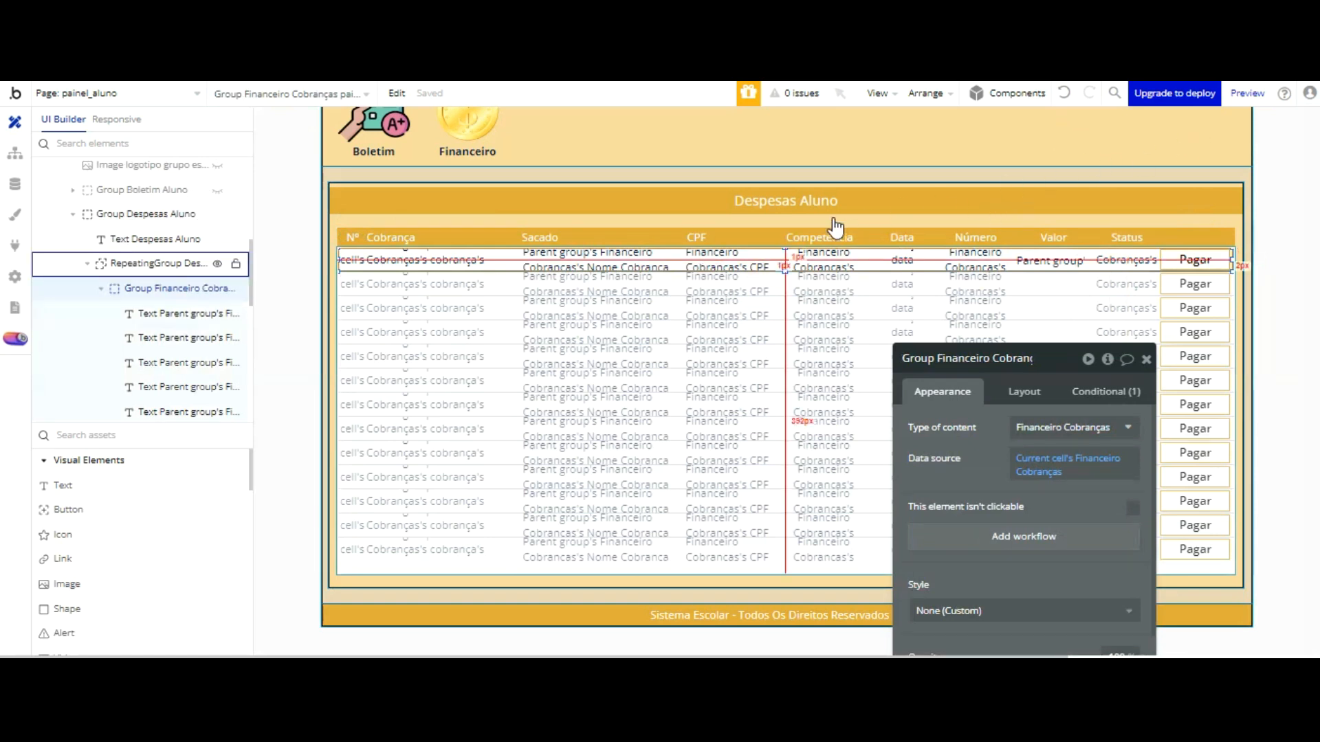
{"action": "left_click", "coordinate": [1018, 390]}
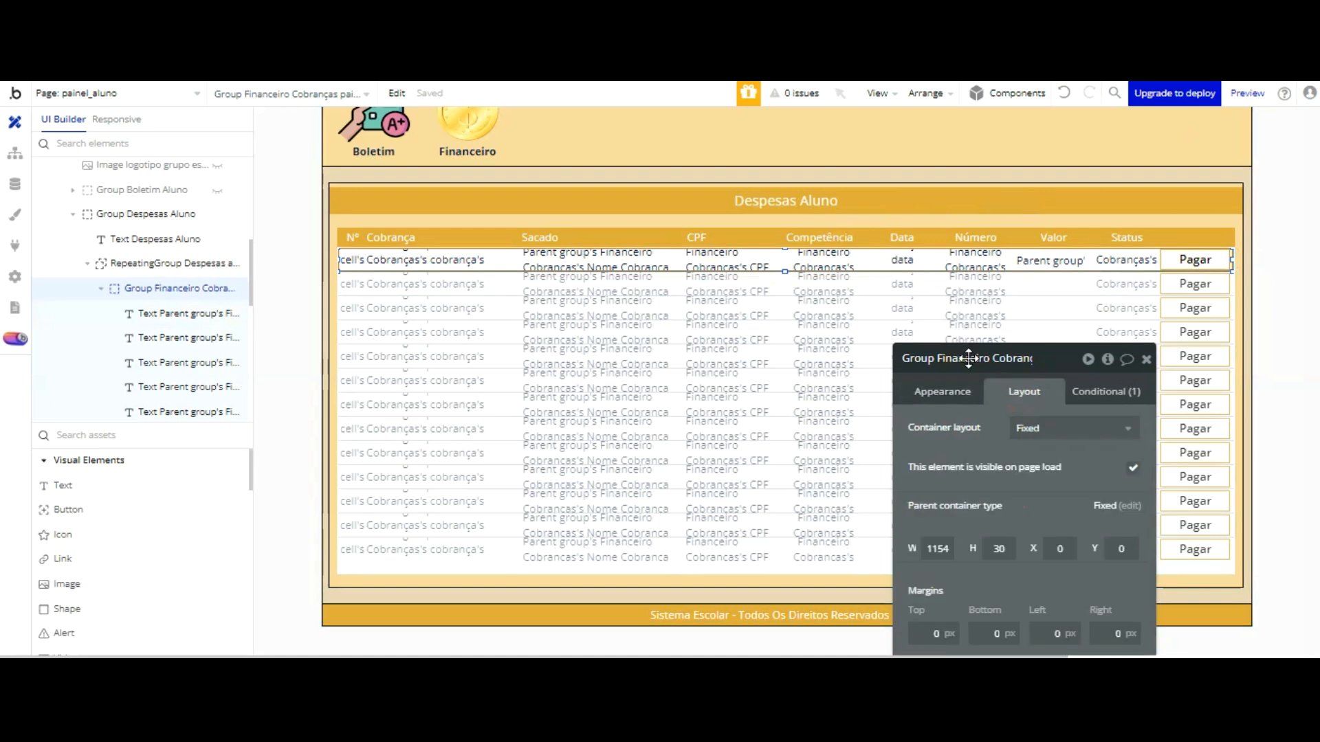
{"action": "left_click_drag", "start_coordinate": [1040, 393], "coordinate": [1001, 285]}
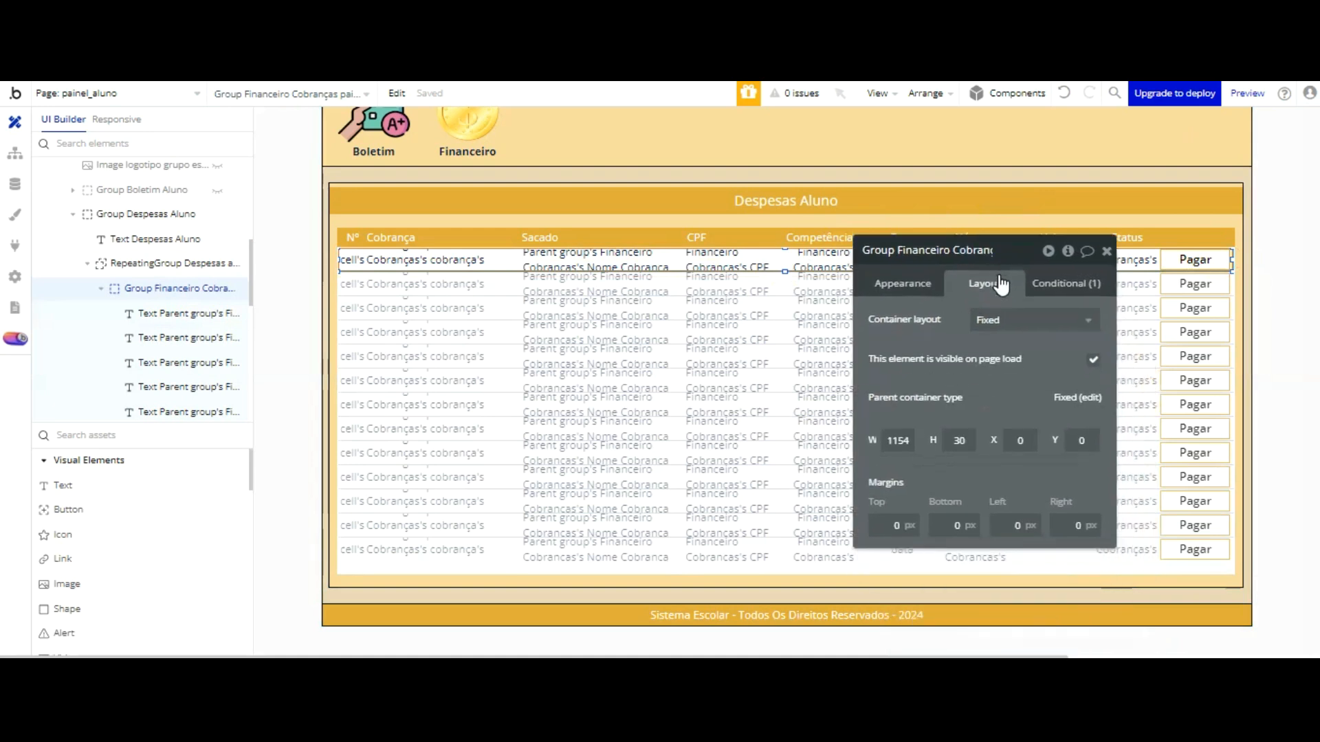
{"action": "left_click", "coordinate": [762, 390]}
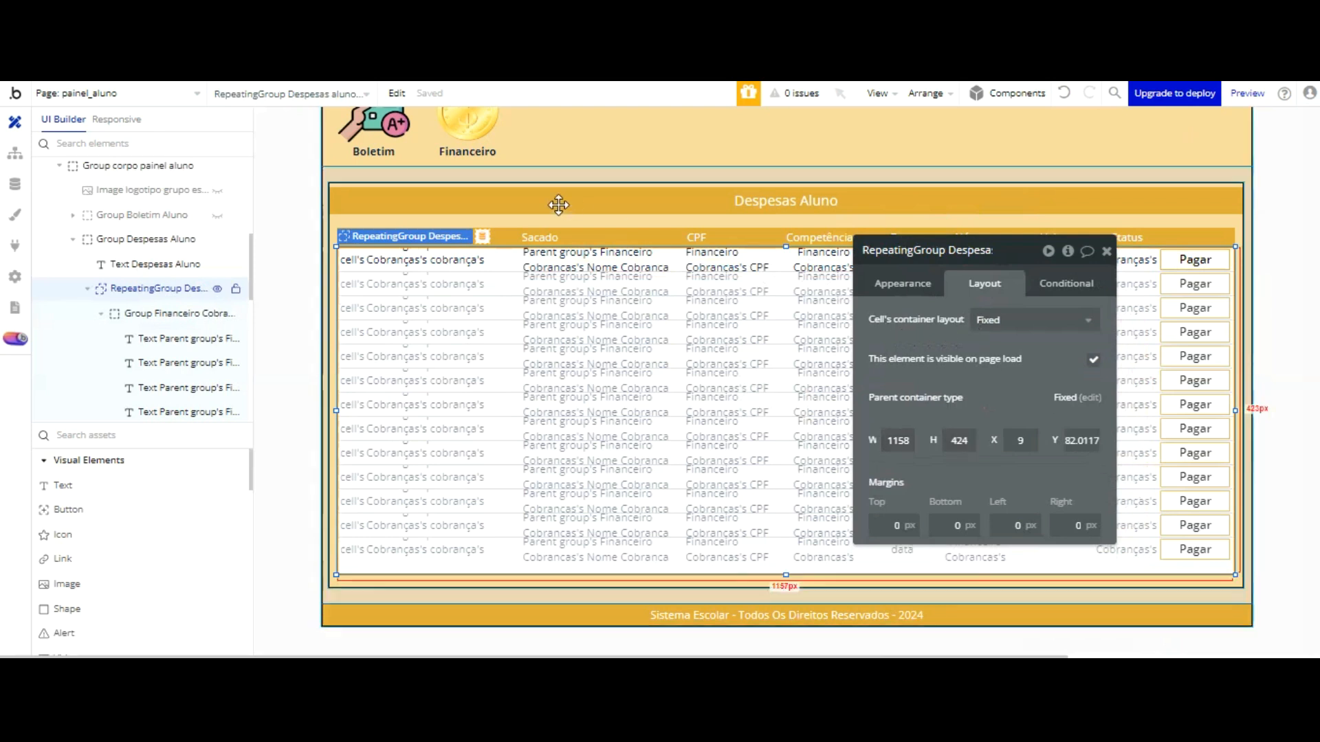
{"action": "left_click", "coordinate": [358, 108]}
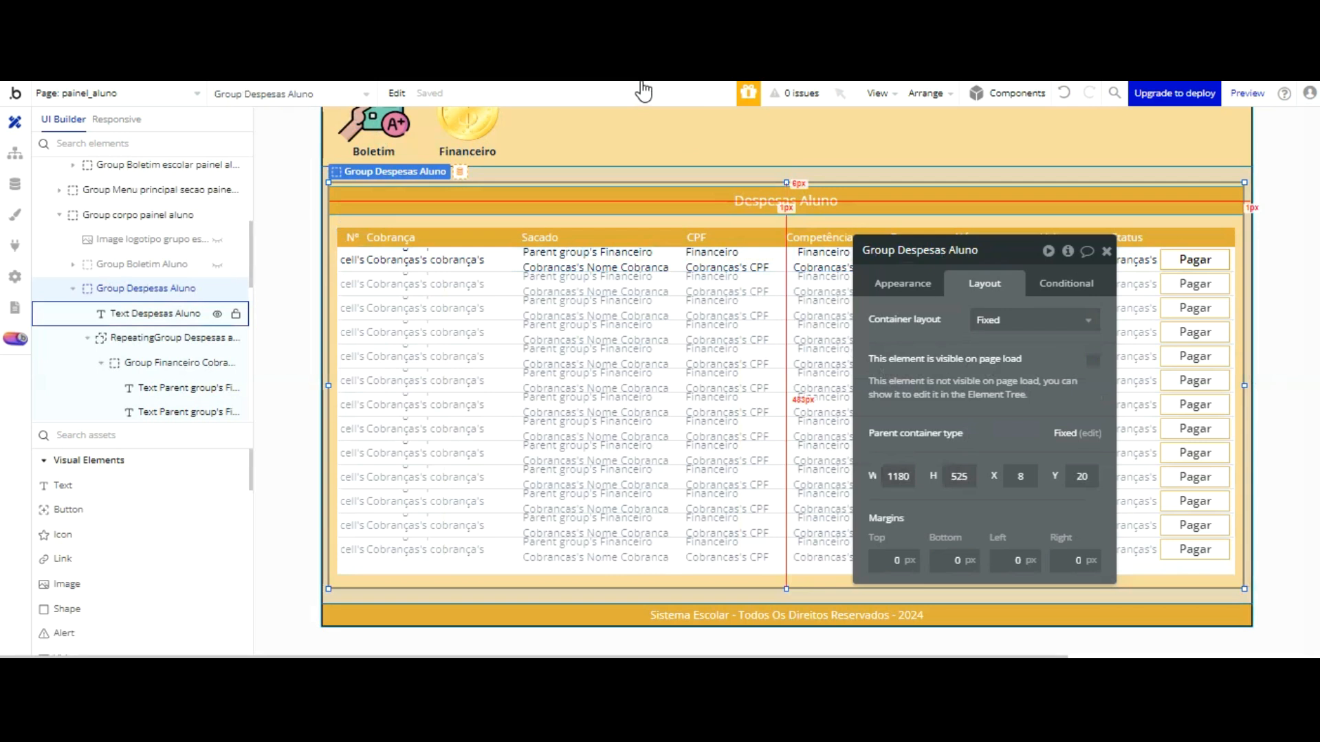
{"action": "left_click", "coordinate": [641, 198]}
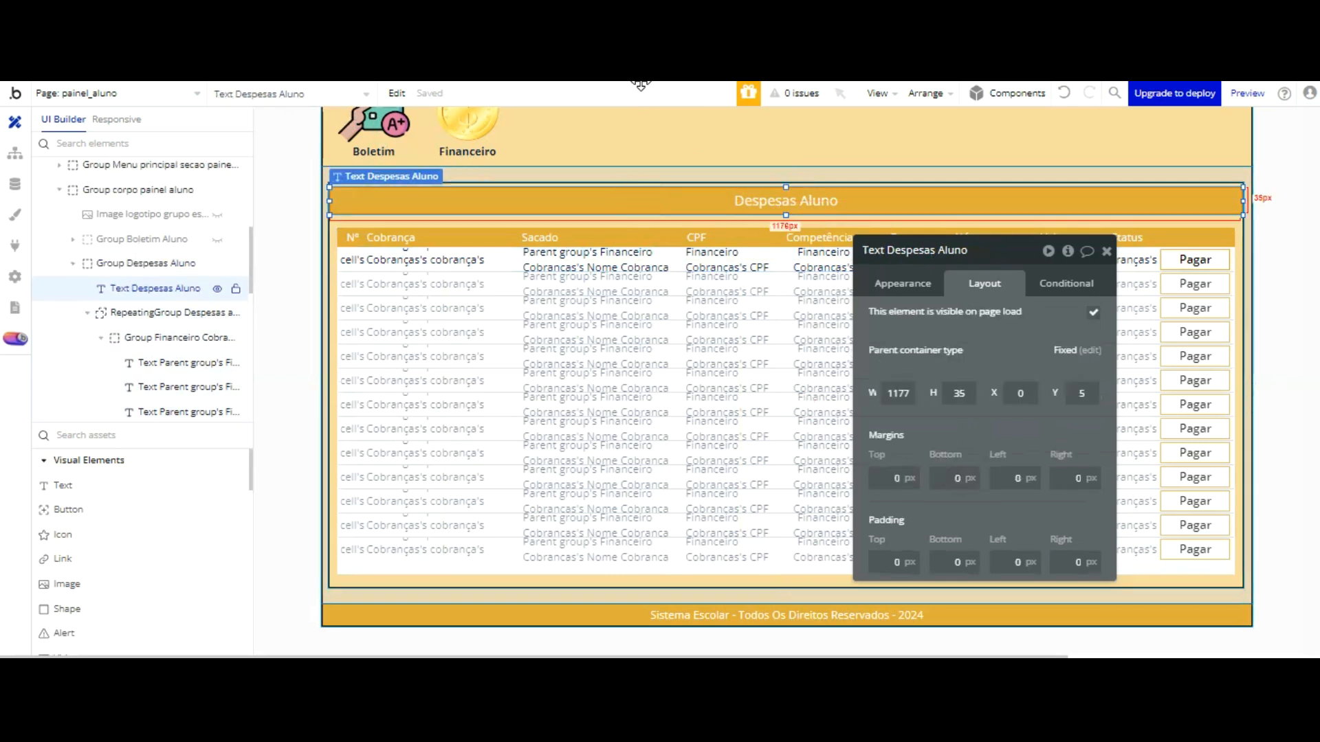
Append 'painel aluno' to the Despesas Aluno heading element's name
{"action": "left_click", "coordinate": [974, 253]}
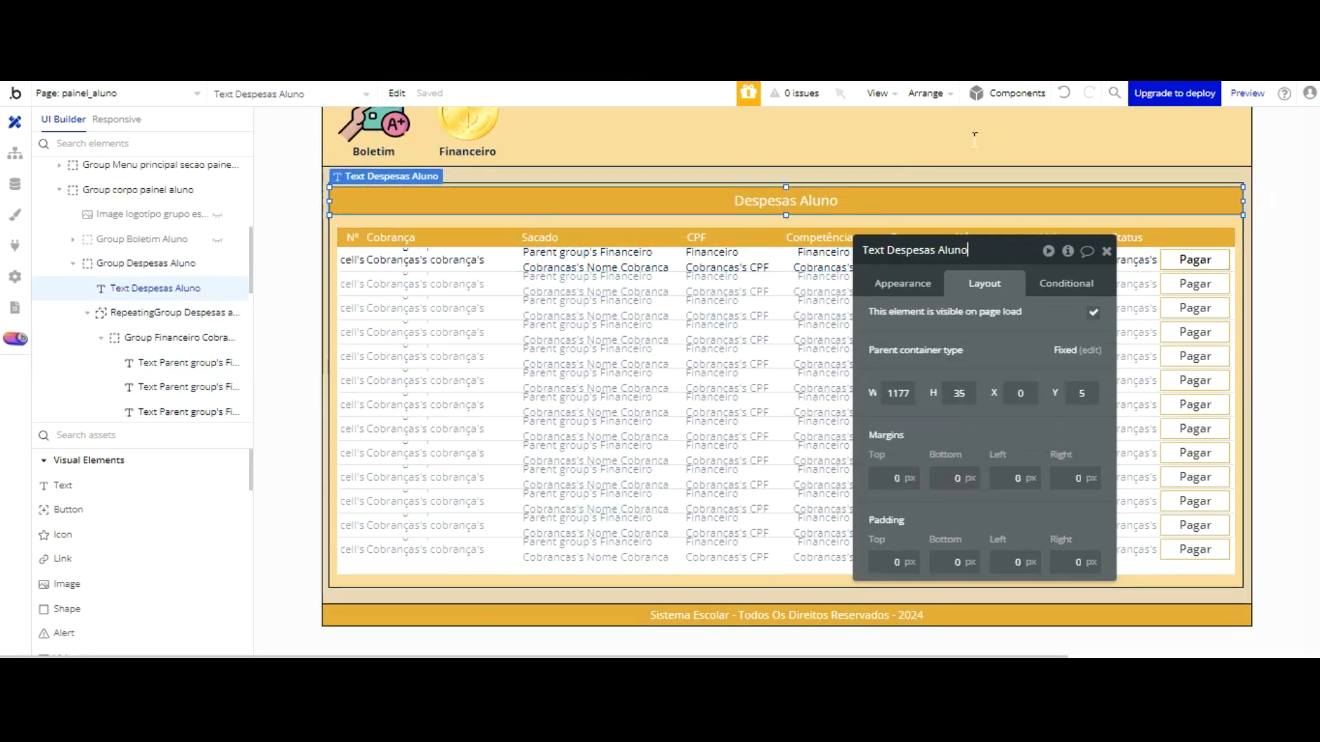
{"action": "type", "text": "painel aluno"}
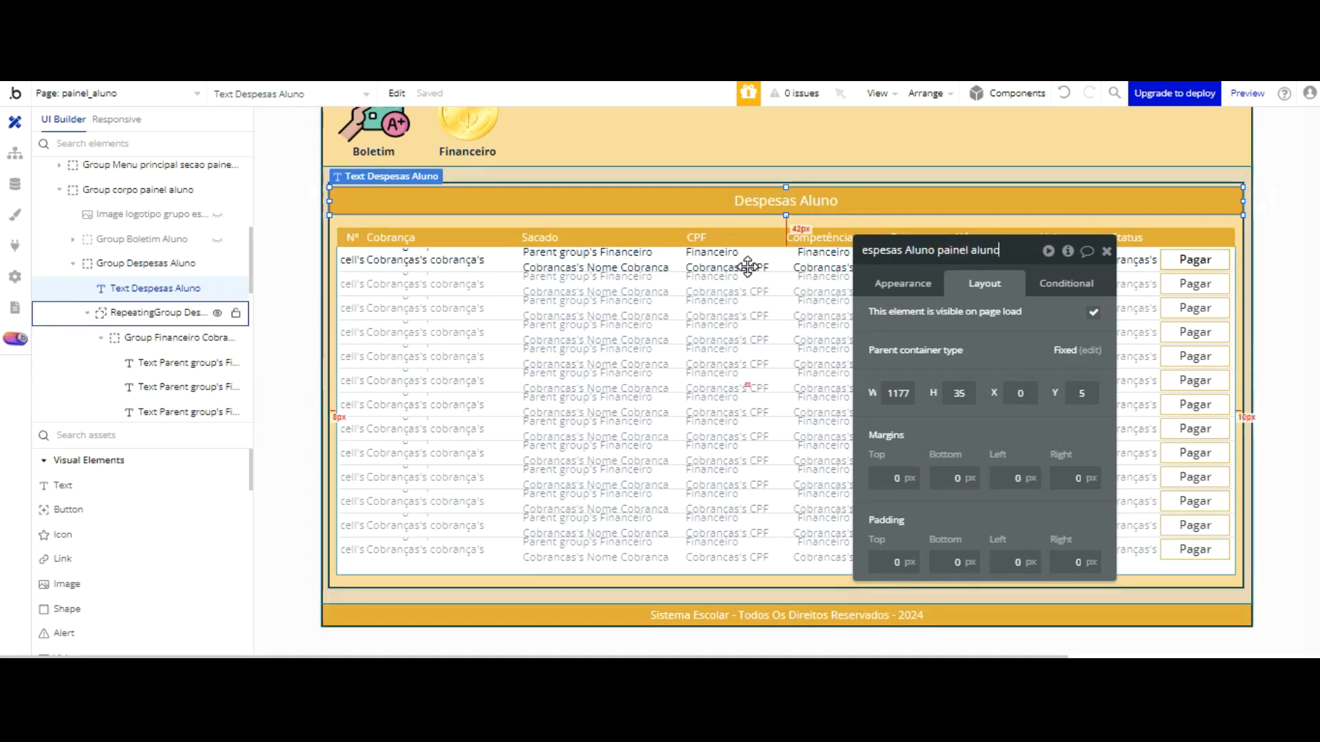
{"action": "left_click", "coordinate": [761, 372]}
{"action": "left_click", "coordinate": [979, 252]}
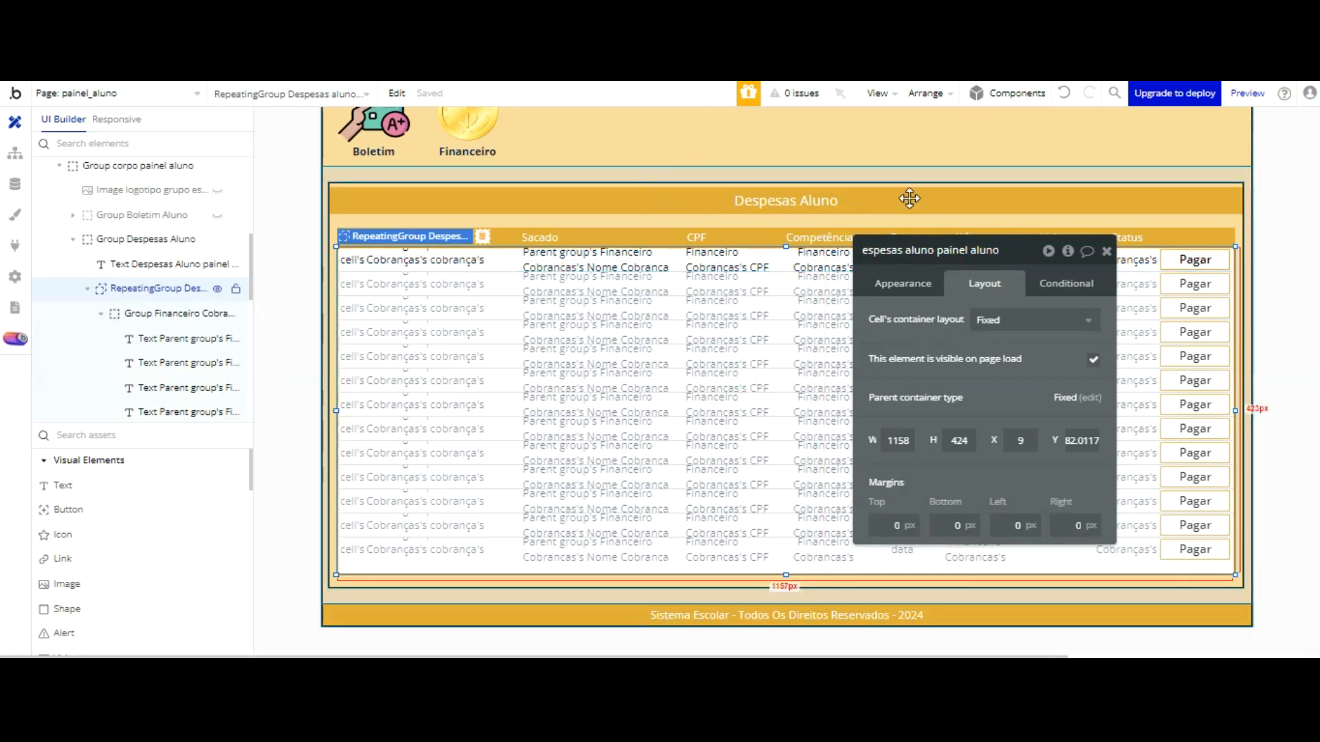
{"action": "left_click", "coordinate": [1107, 251]}
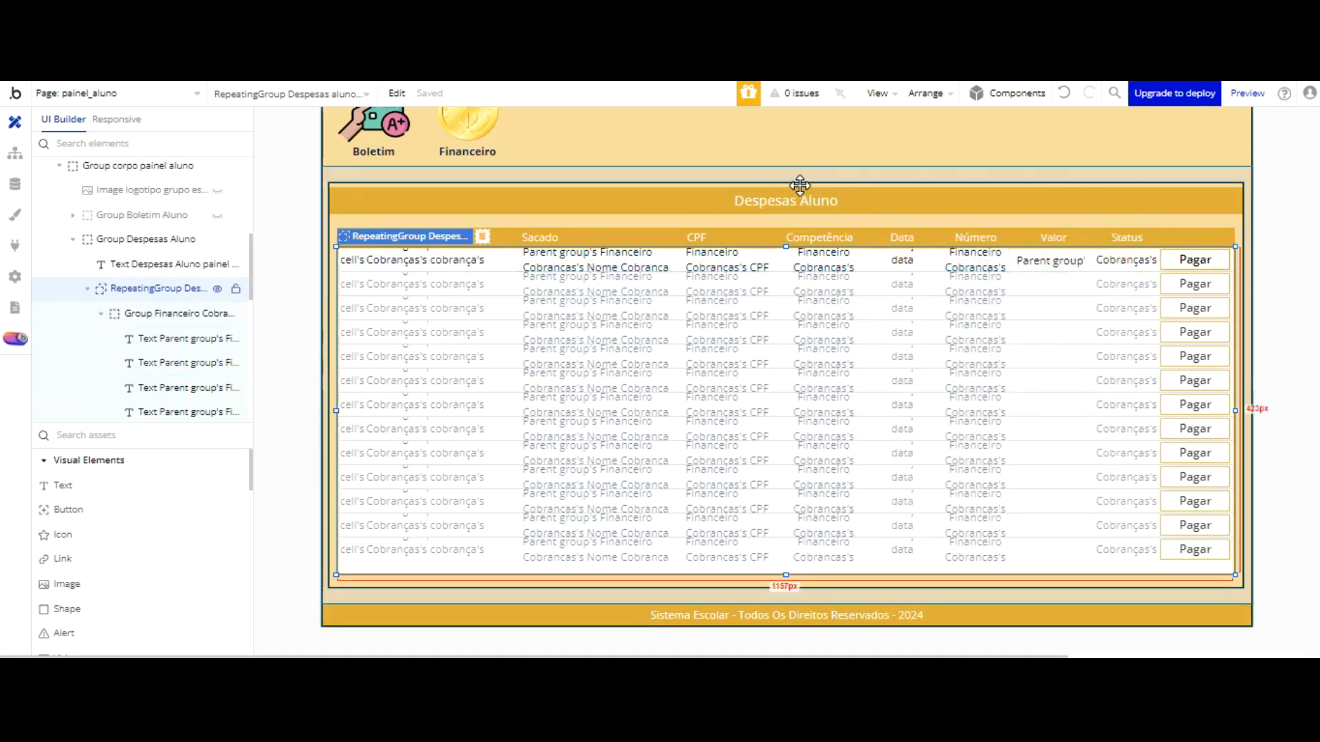
{"action": "left_click", "coordinate": [162, 314]}
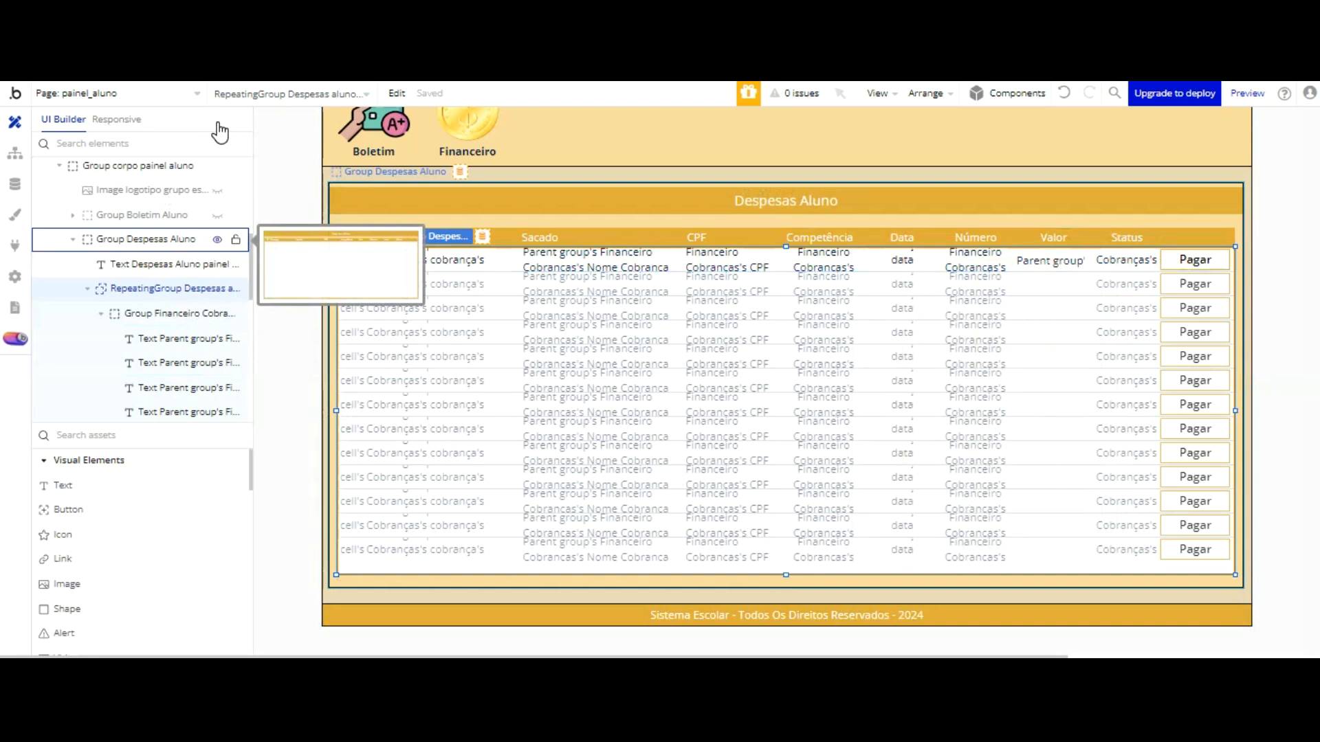
Hide Group Despesas Aluno, show Group Boletim Aluno, and select the painel_aluno page
{"action": "left_click", "coordinate": [218, 239]}
{"action": "left_click", "coordinate": [218, 216]}
{"action": "double_click", "coordinate": [396, 262]}
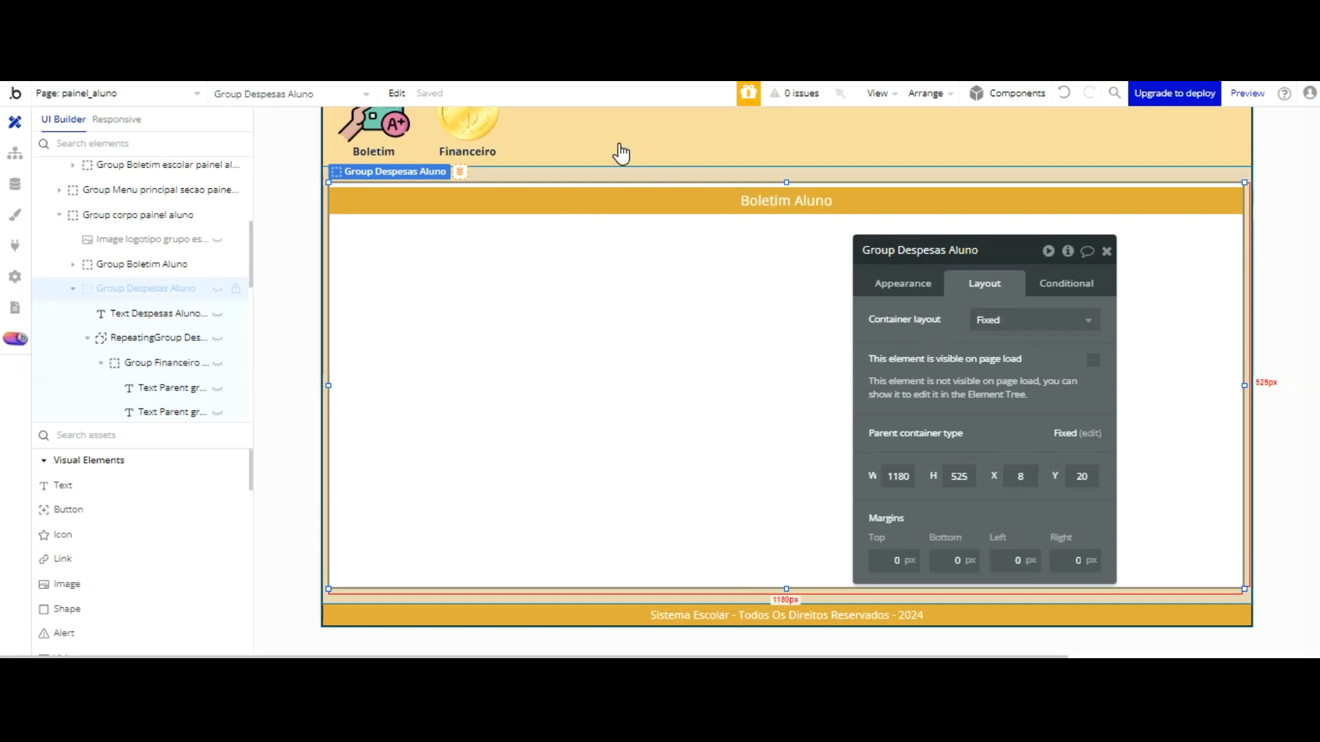
{"action": "scroll", "coordinate": [612, 161], "scroll_direction": "up", "scroll_amount": 2}
{"action": "left_click", "coordinate": [303, 181]}
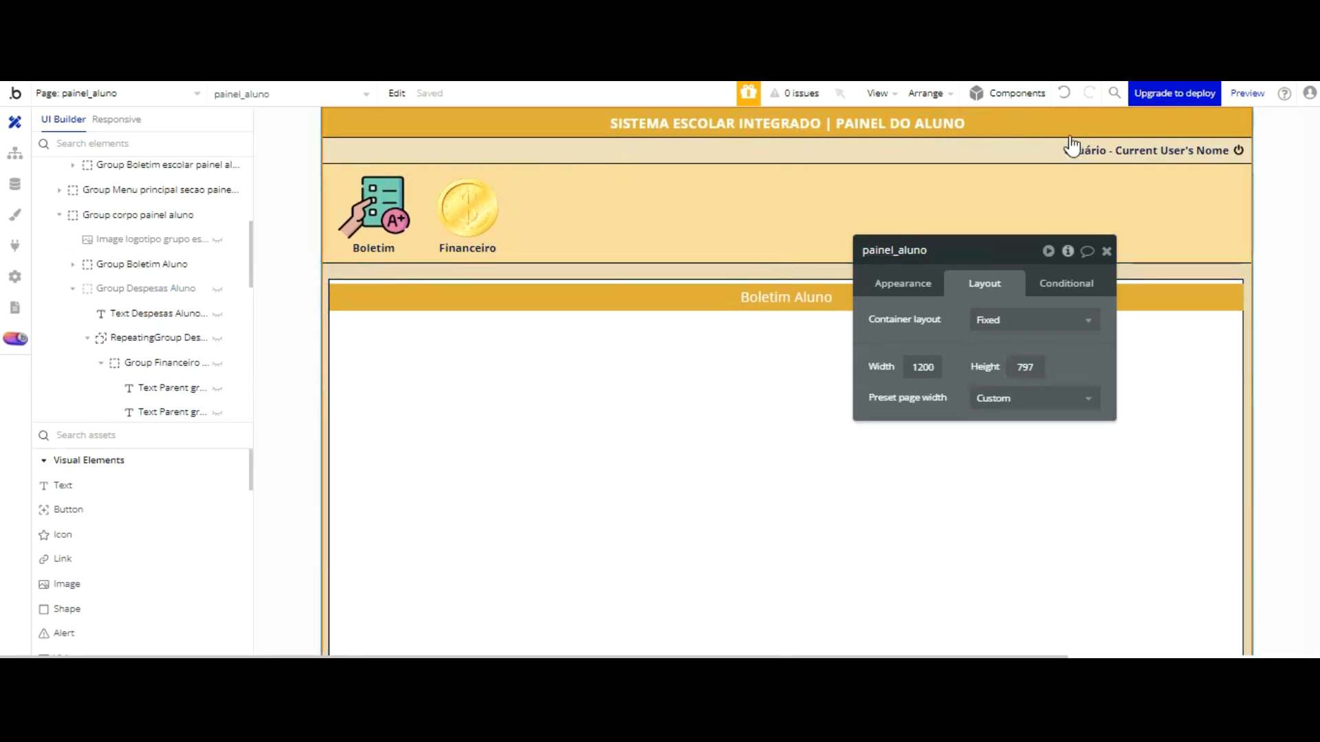
Add a text-type custom state named 'painel aluno' to the painel_aluno page
{"action": "left_click", "coordinate": [1068, 251]}
{"action": "left_click", "coordinate": [682, 299]}
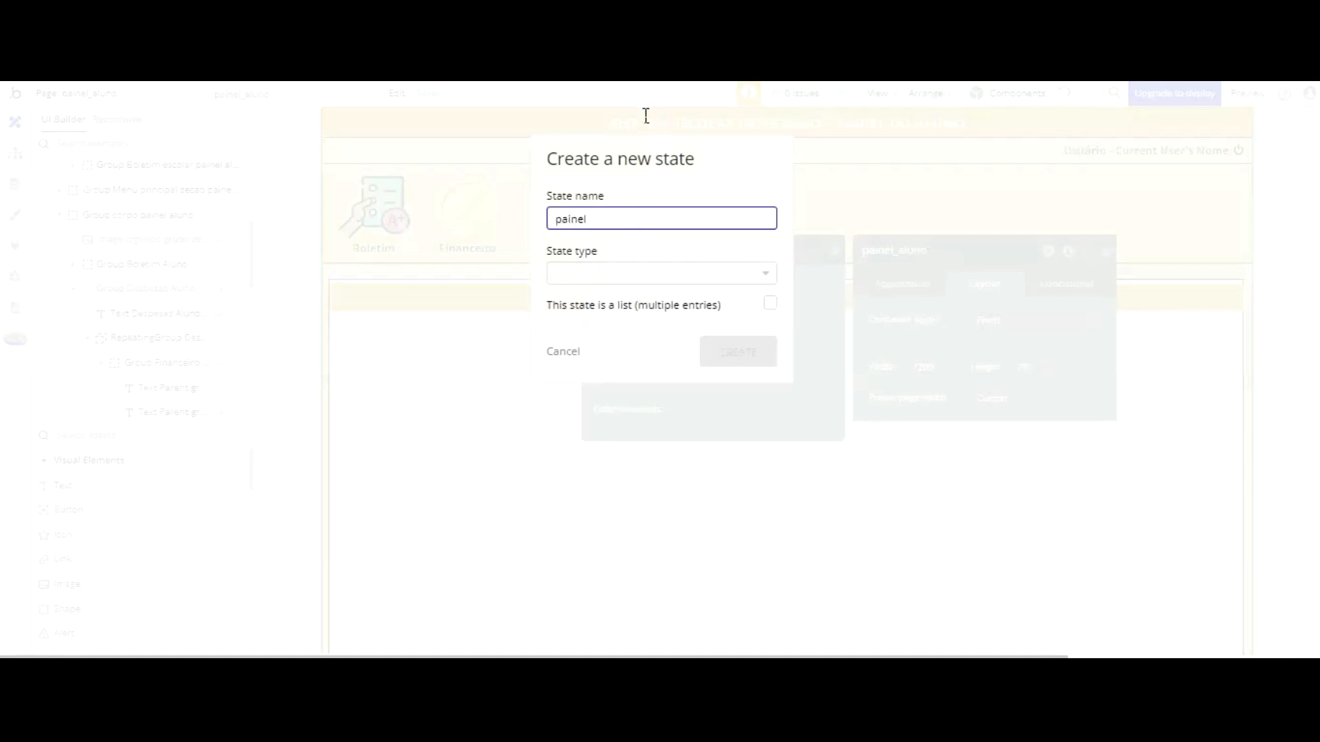
{"action": "left_click", "coordinate": [638, 273]}
{"action": "left_click", "coordinate": [623, 219]}
{"action": "left_click", "coordinate": [656, 271]}
{"action": "scroll", "coordinate": [620, 308], "scroll_direction": "down", "scroll_amount": 5}
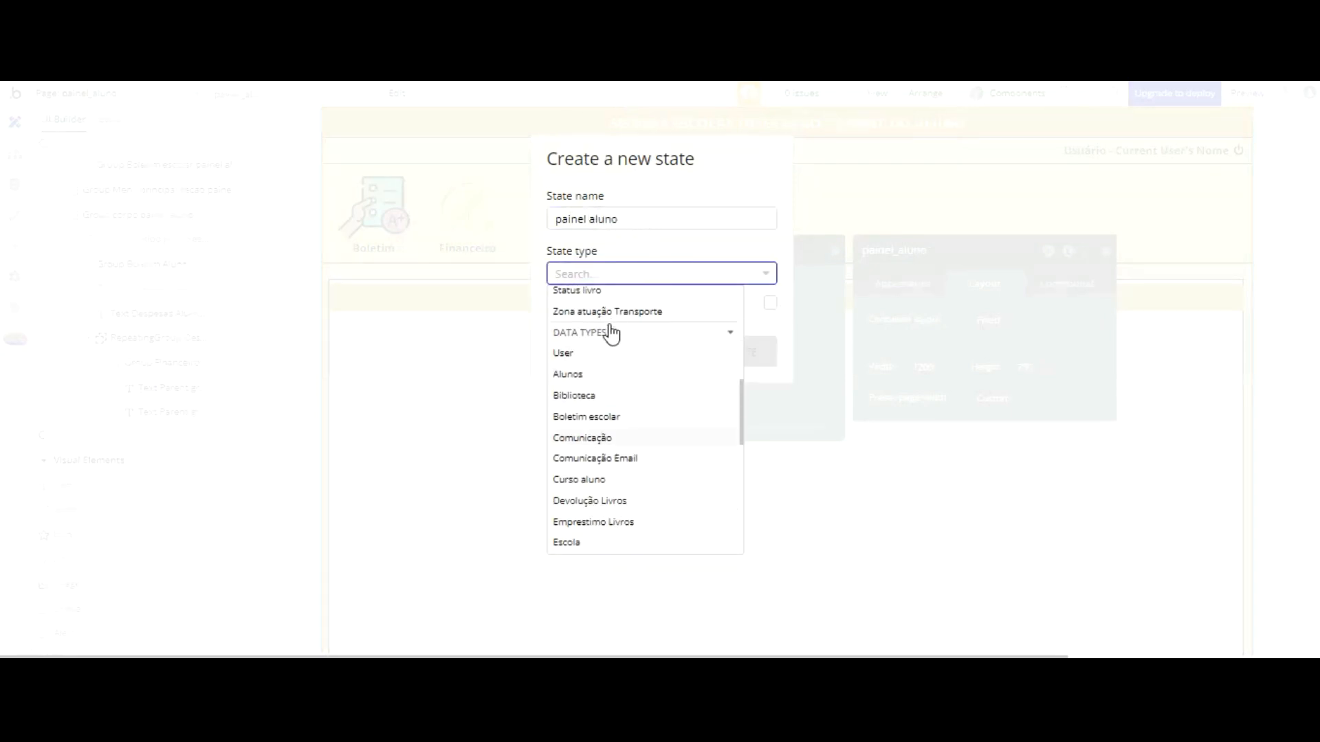
{"action": "scroll", "coordinate": [593, 282], "scroll_direction": "up", "scroll_amount": 3}
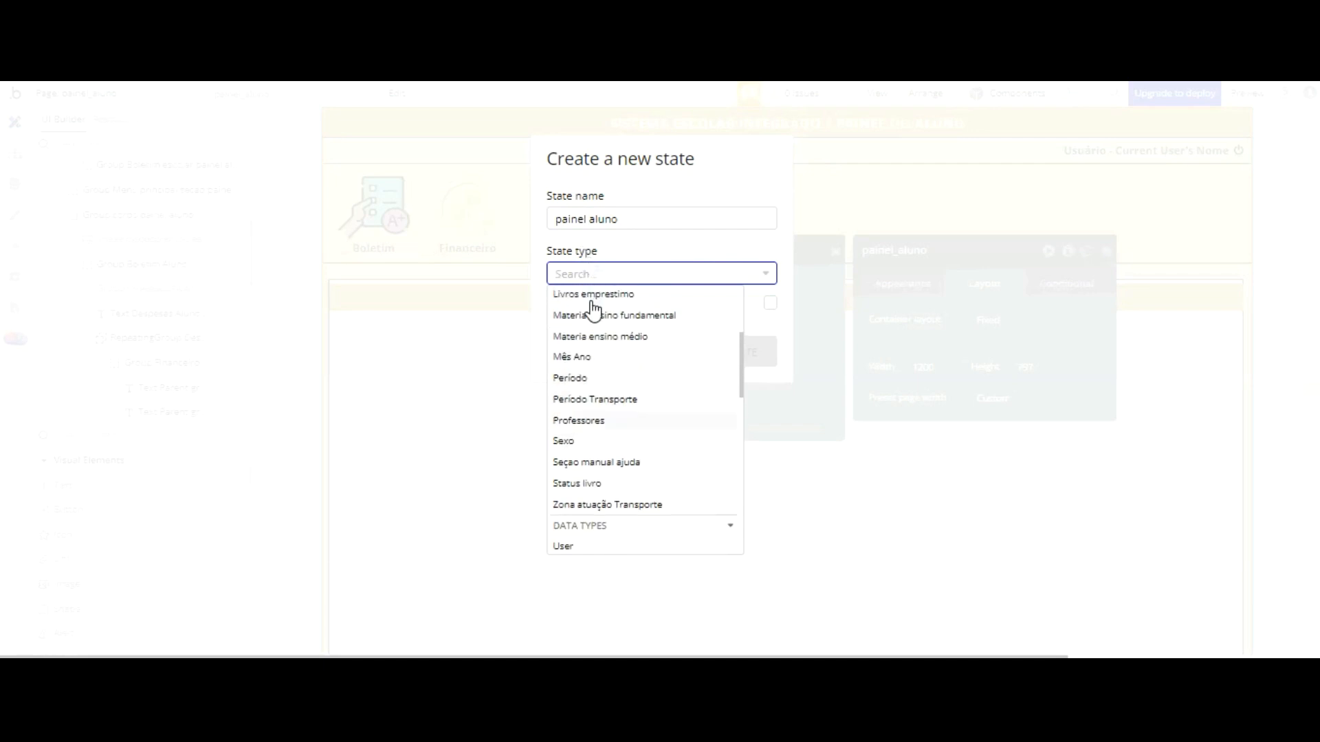
{"action": "scroll", "coordinate": [595, 310], "scroll_direction": "down", "scroll_amount": 3}
{"action": "scroll", "coordinate": [596, 307], "scroll_direction": "down", "scroll_amount": 1}
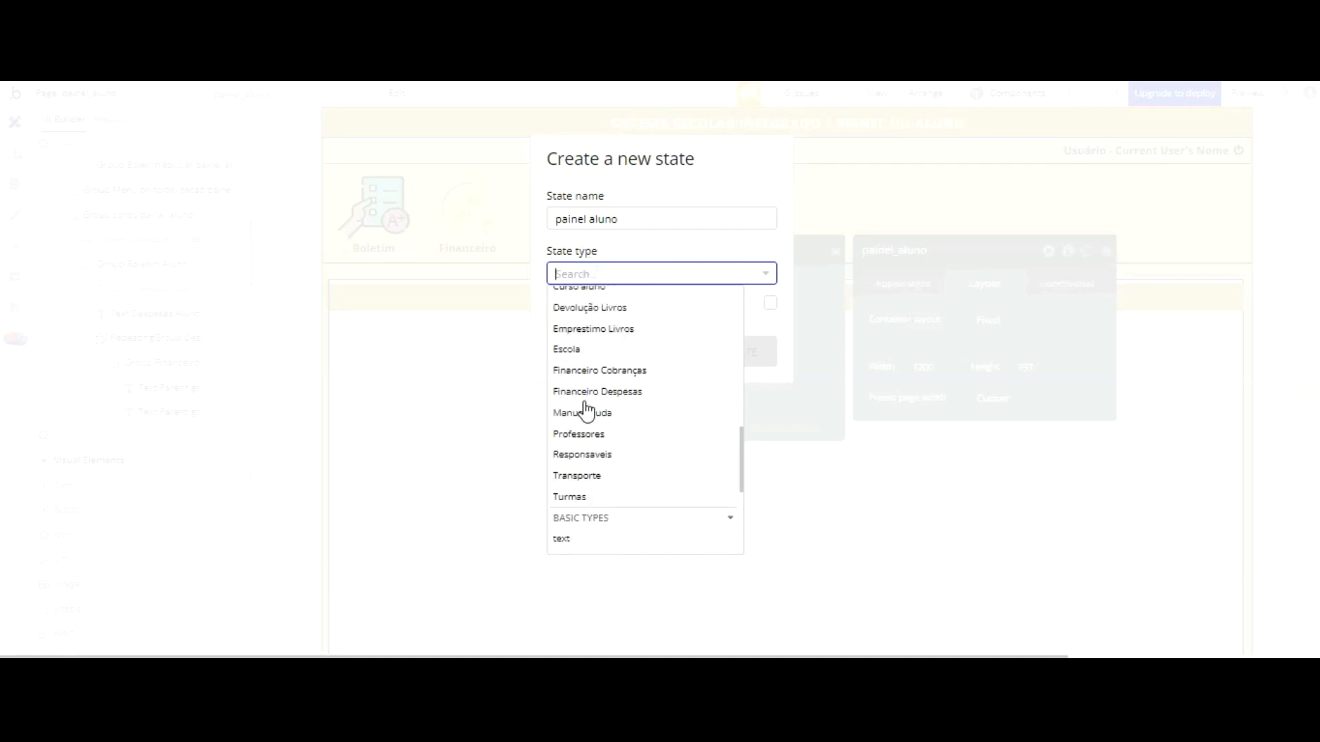
{"action": "left_click", "coordinate": [566, 536]}
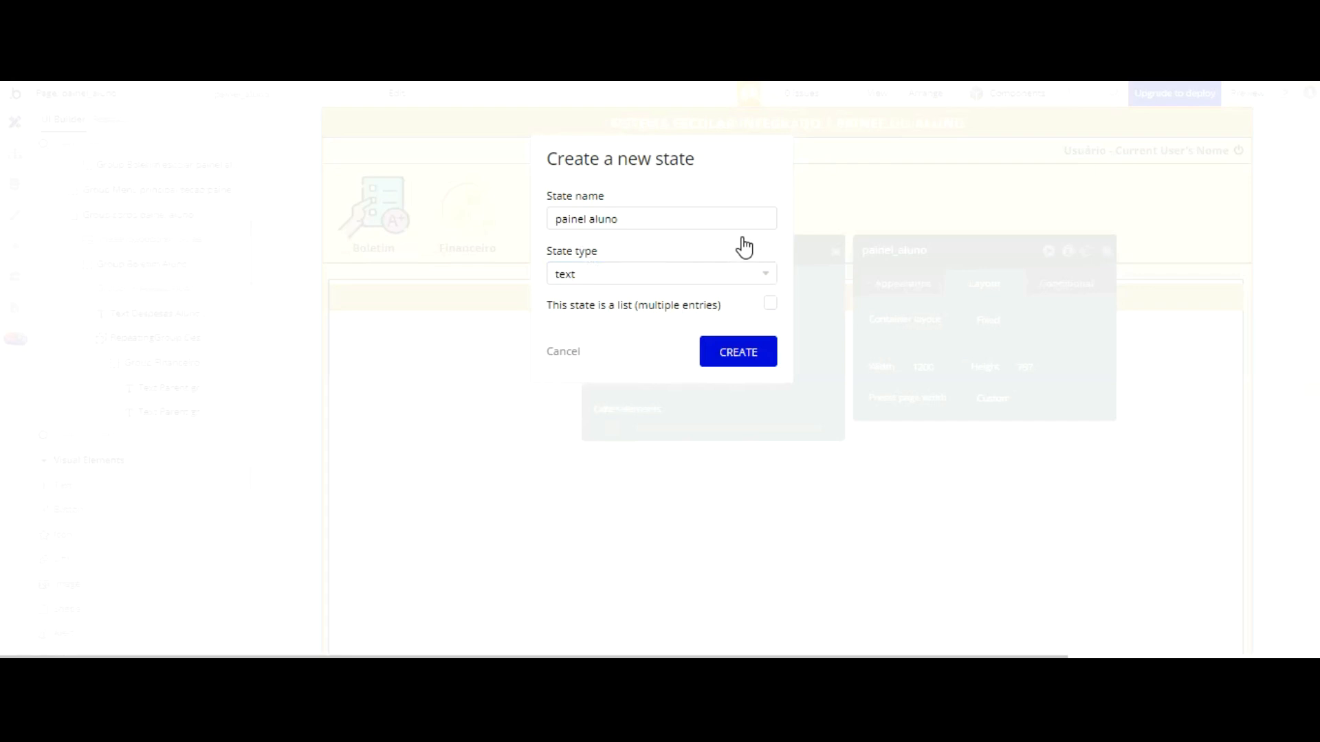
{"action": "key", "text": "Return"}
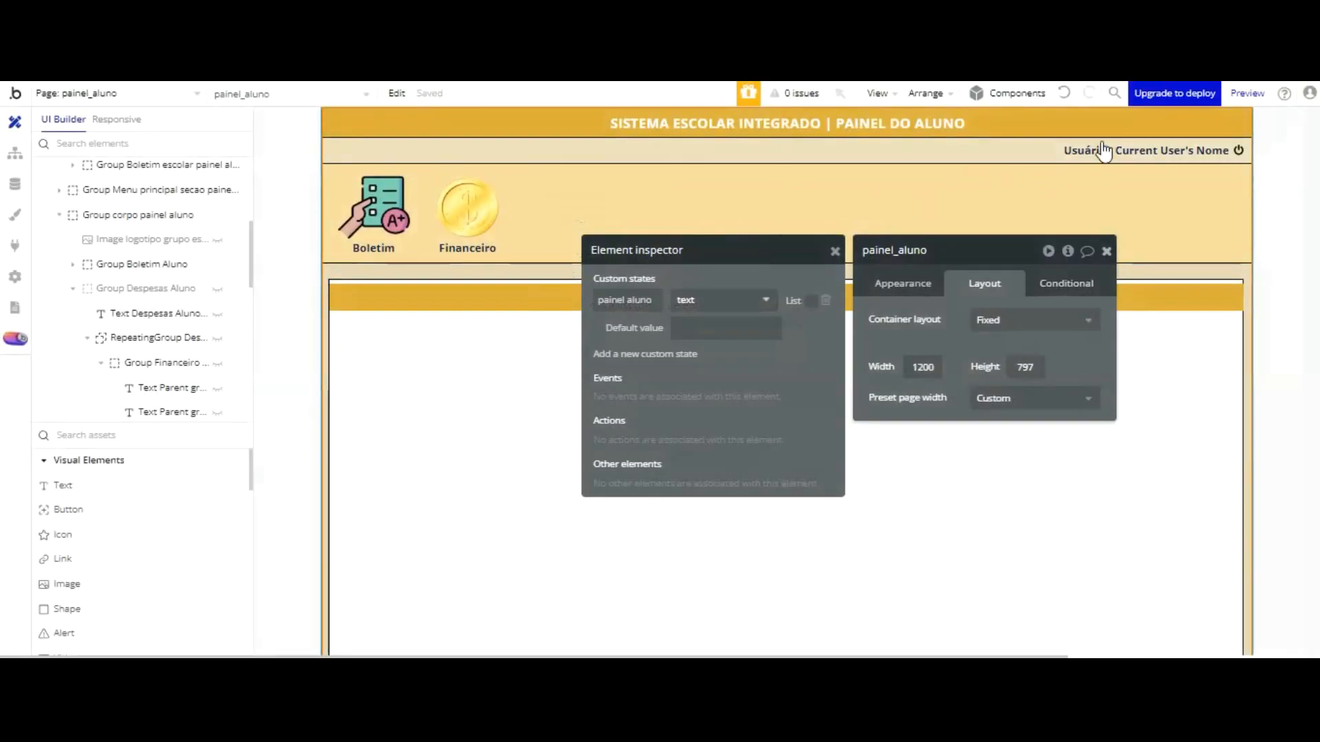
Create a click workflow for the Boletim escolar image
{"action": "left_click", "coordinate": [1107, 252]}
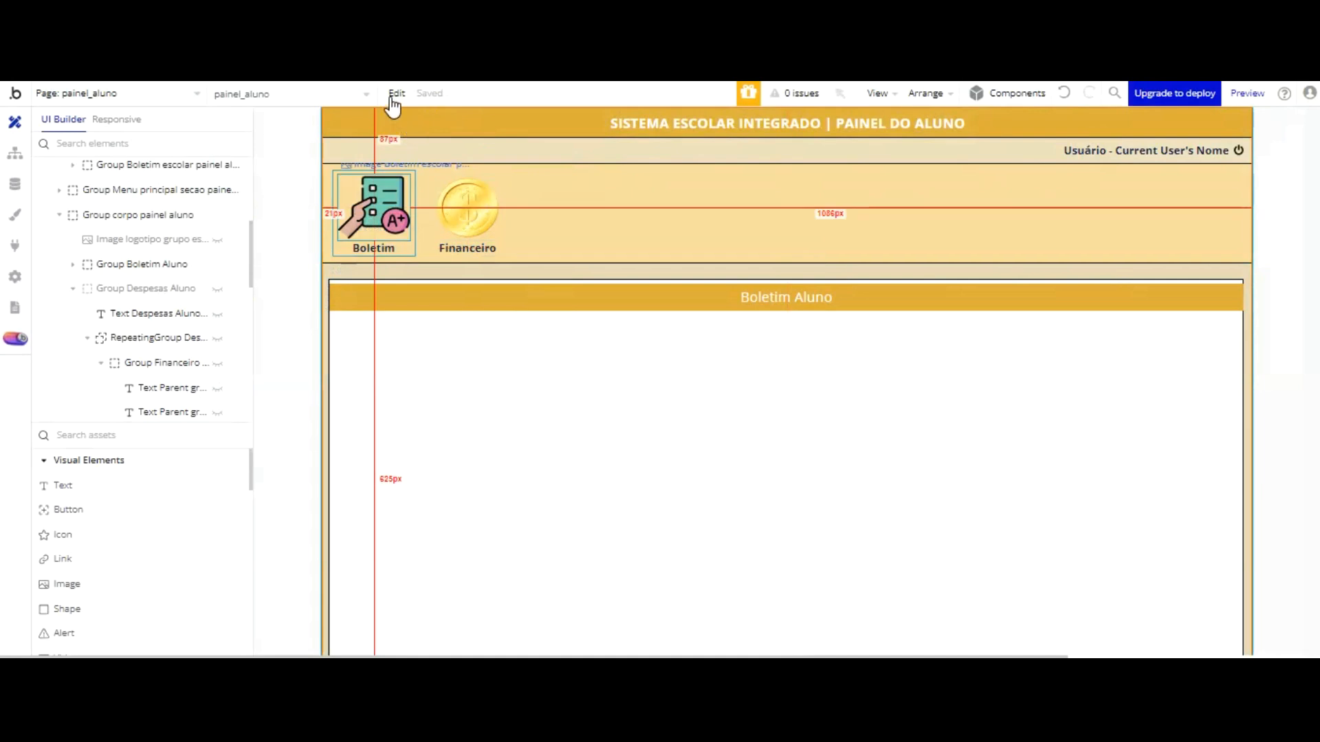
{"action": "double_click", "coordinate": [377, 203]}
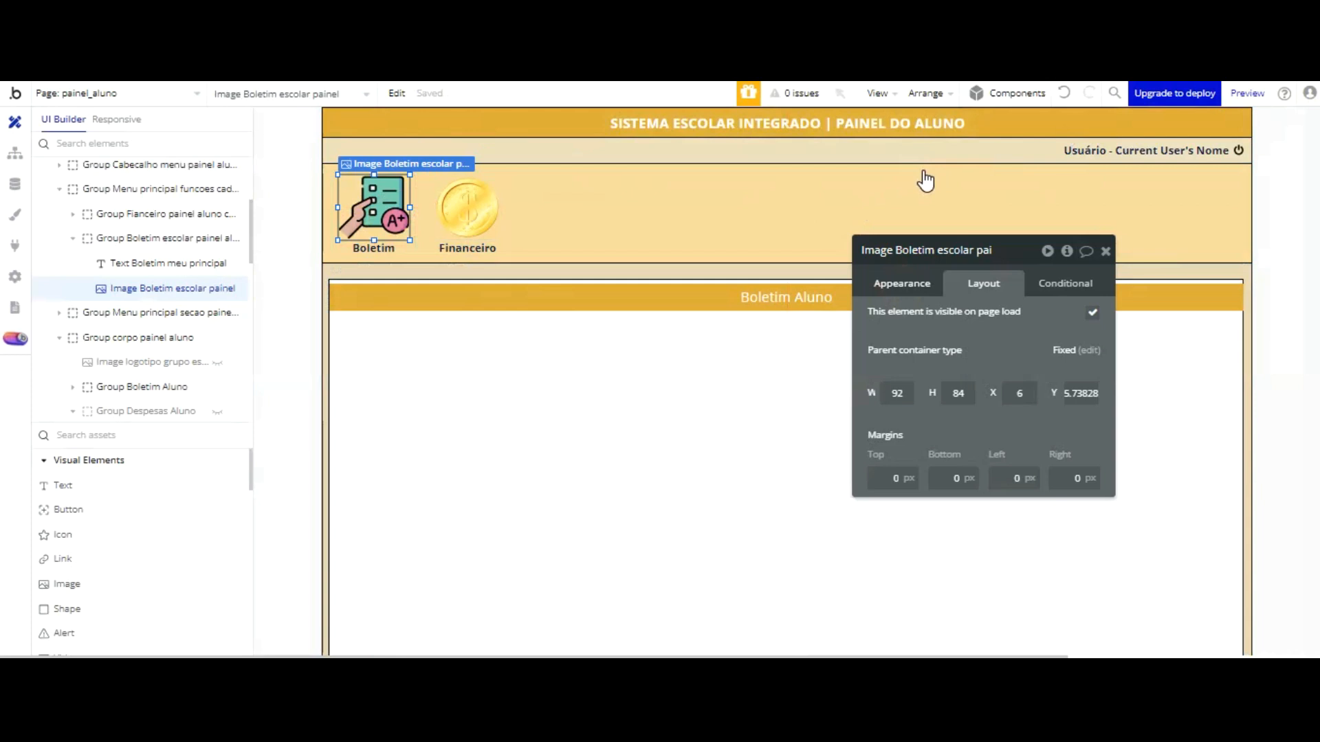
{"action": "left_click", "coordinate": [922, 284]}
{"action": "left_click", "coordinate": [984, 568]}
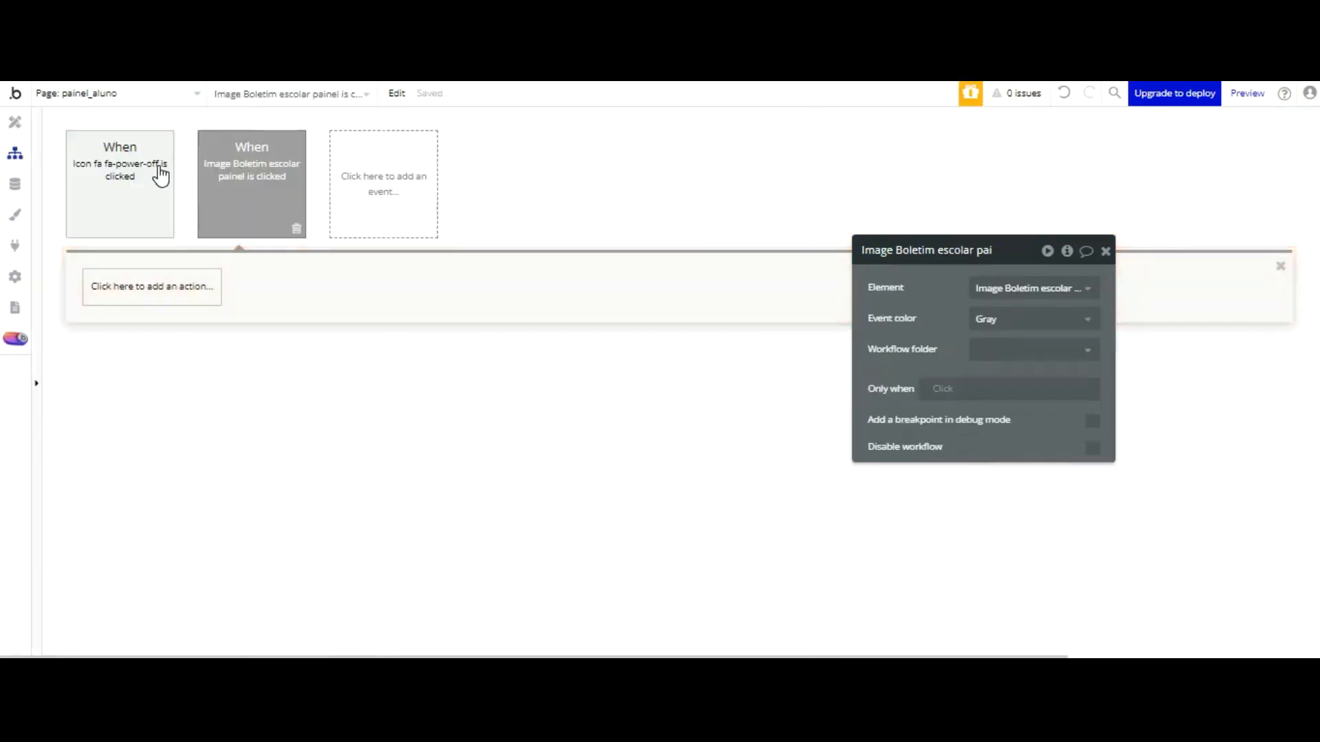
{"action": "left_click", "coordinate": [14, 121]}
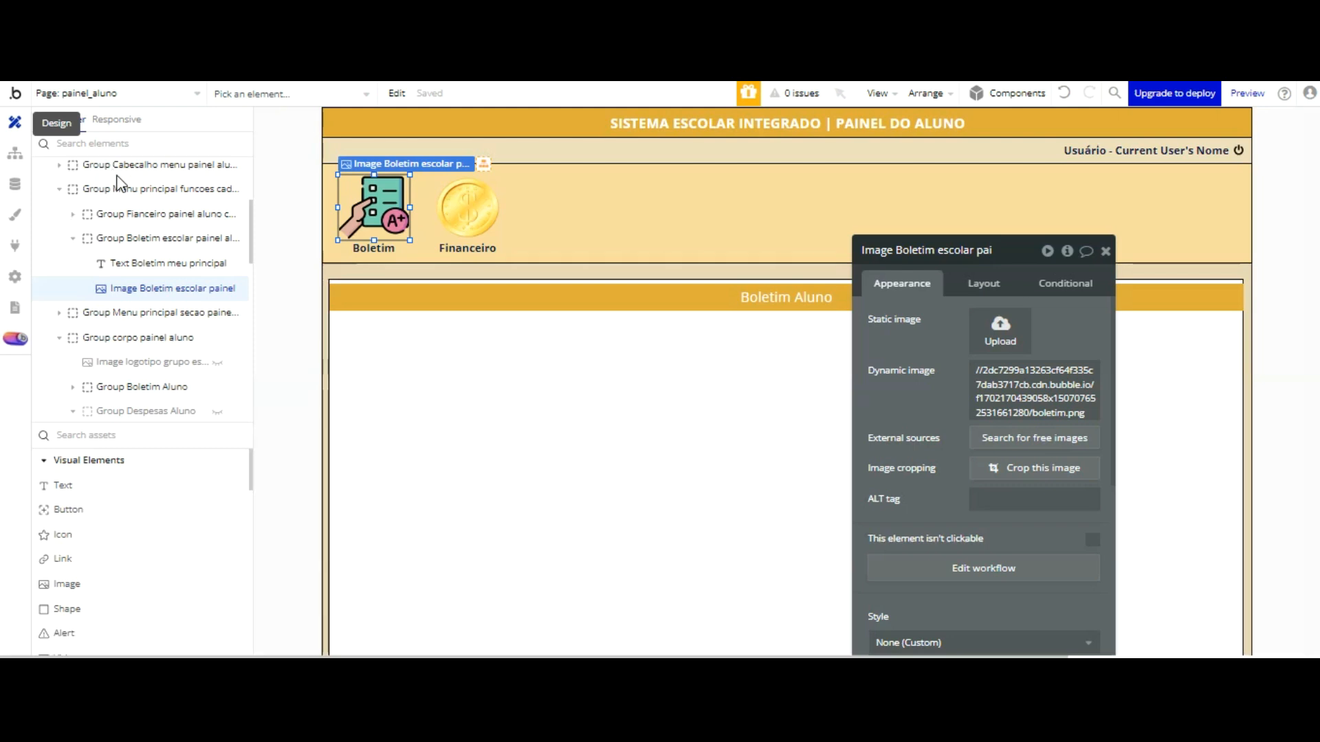
{"action": "left_click", "coordinate": [217, 388]}
{"action": "left_click", "coordinate": [217, 387]}
{"action": "left_click", "coordinate": [218, 411]}
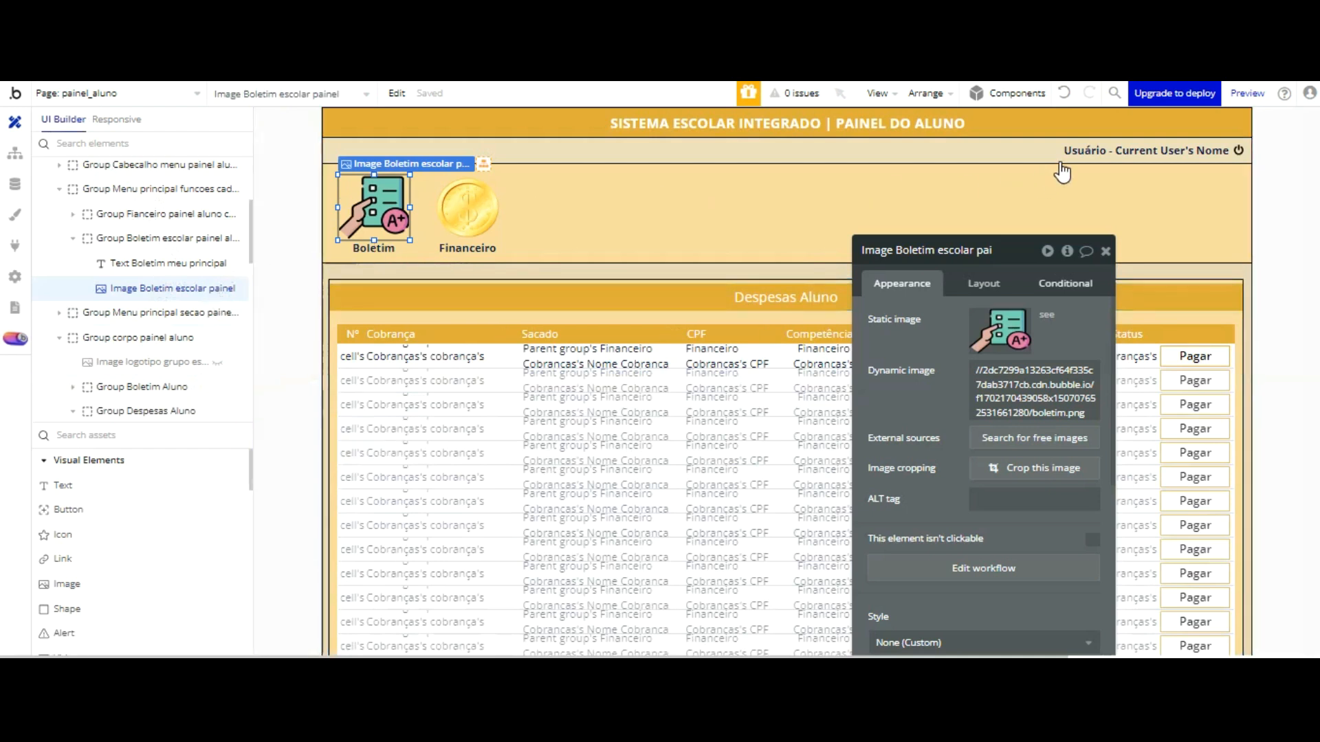
{"action": "left_click", "coordinate": [1065, 284]}
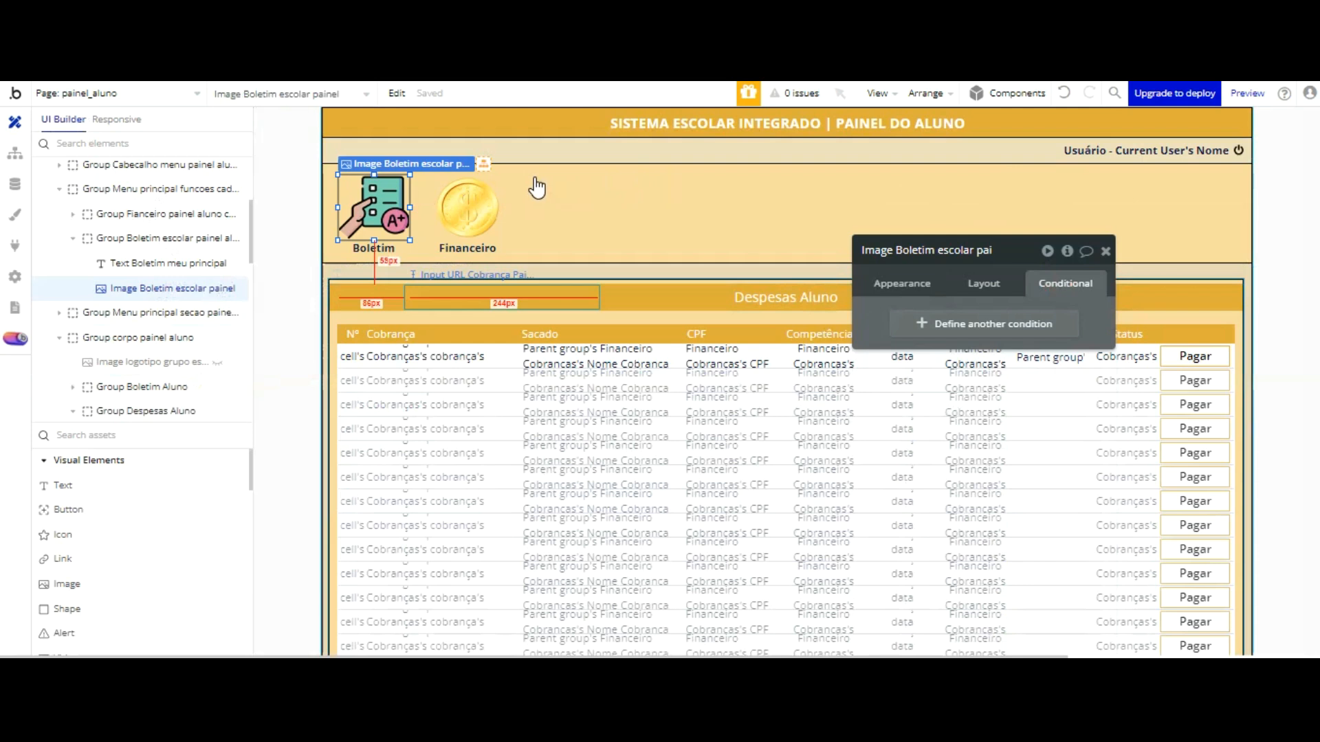
{"action": "left_click", "coordinate": [15, 153]}
Add a Set state action setting painel_aluno's painel aluno state to 'boletim escolar'
{"action": "left_click", "coordinate": [146, 292]}
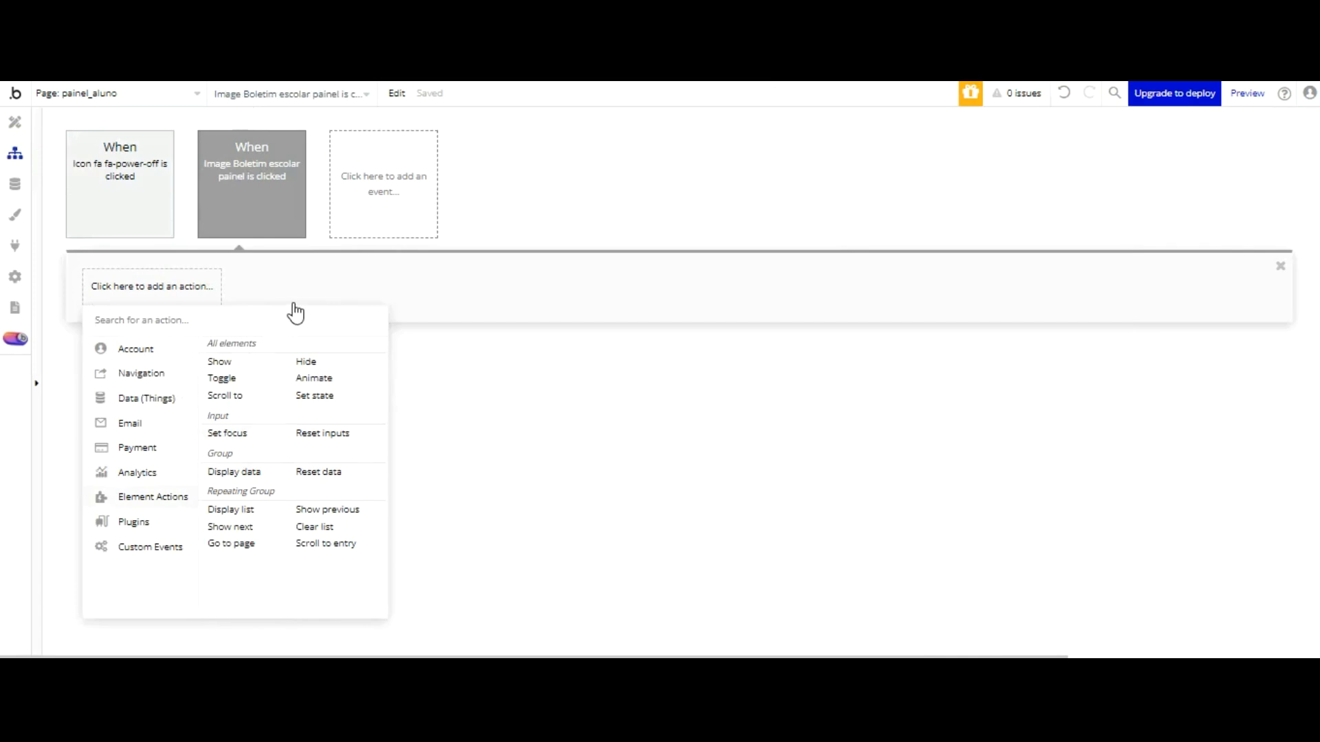
{"action": "left_click", "coordinate": [315, 396]}
{"action": "left_click", "coordinate": [1017, 313]}
{"action": "left_click", "coordinate": [1017, 316]}
{"action": "left_click", "coordinate": [1011, 343]}
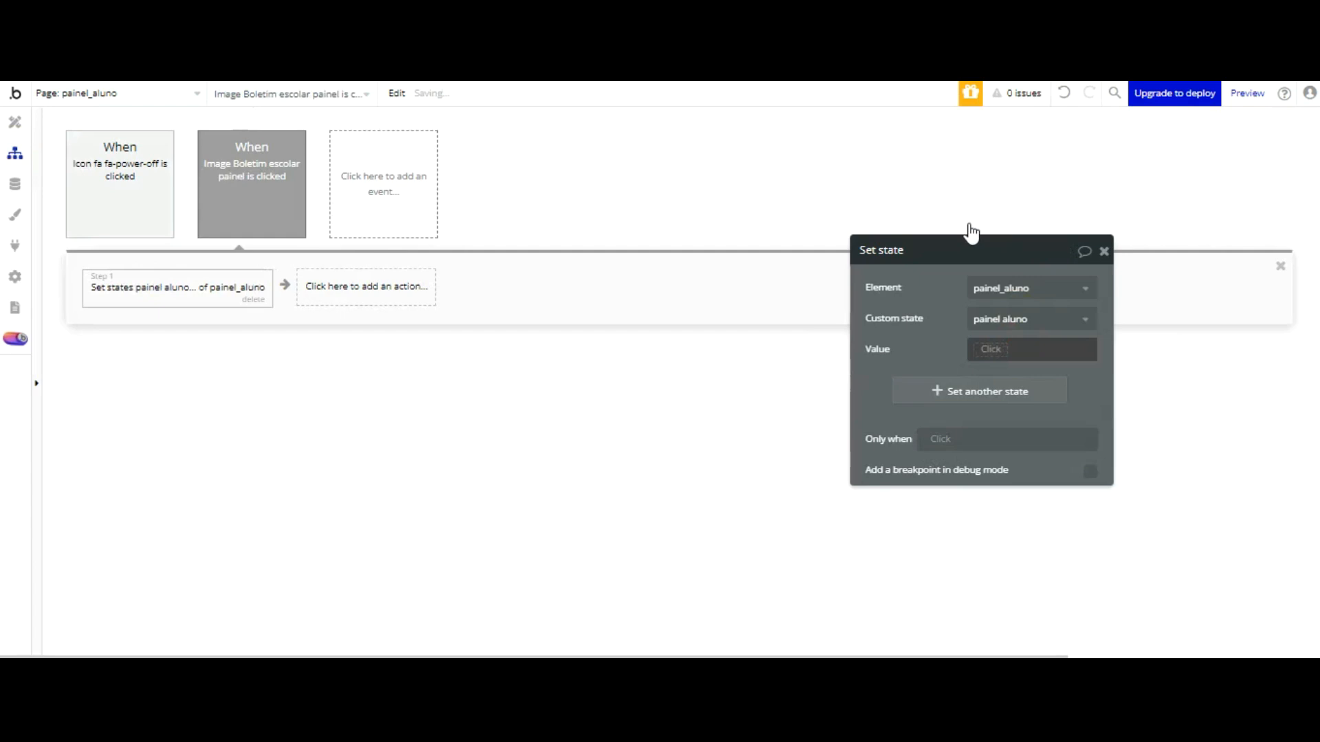
{"action": "left_click", "coordinate": [994, 343]}
{"action": "type", "text": "bolw"}
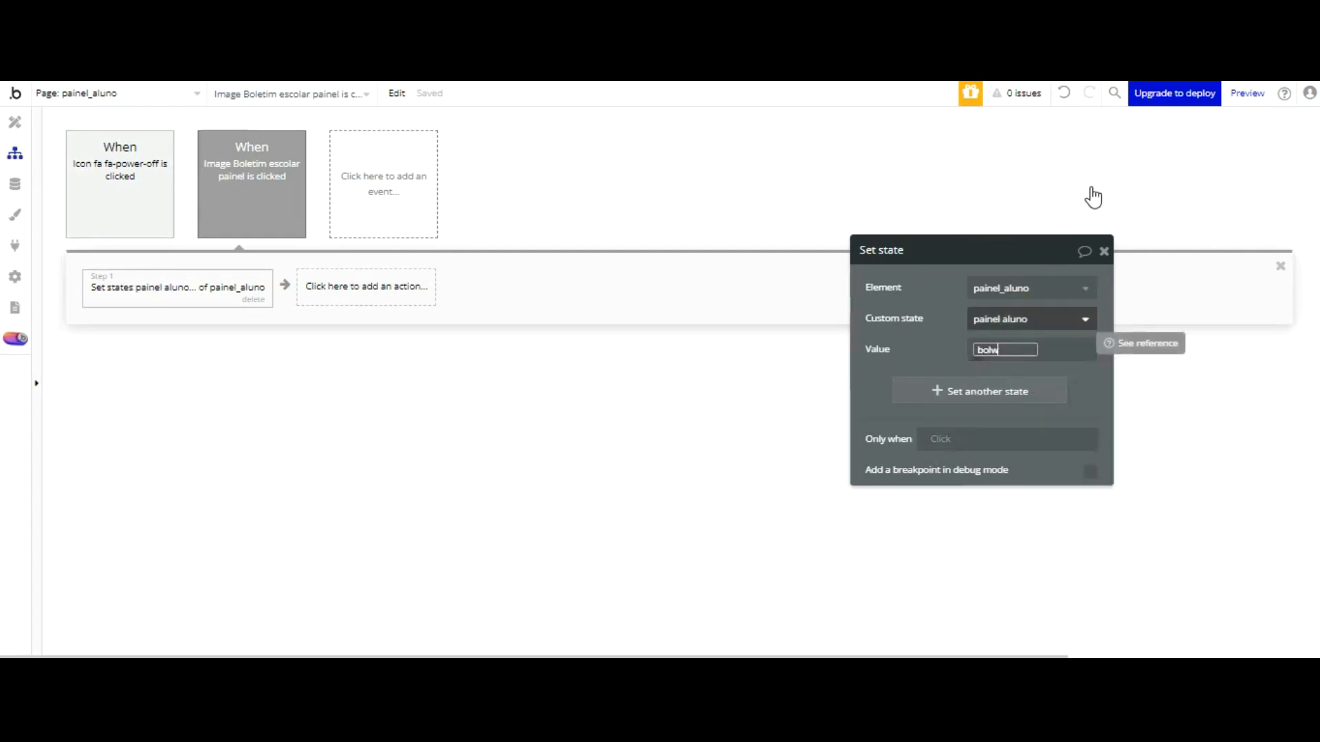
{"action": "key", "text": "BackSpace"}
{"action": "type", "text": "eti"}
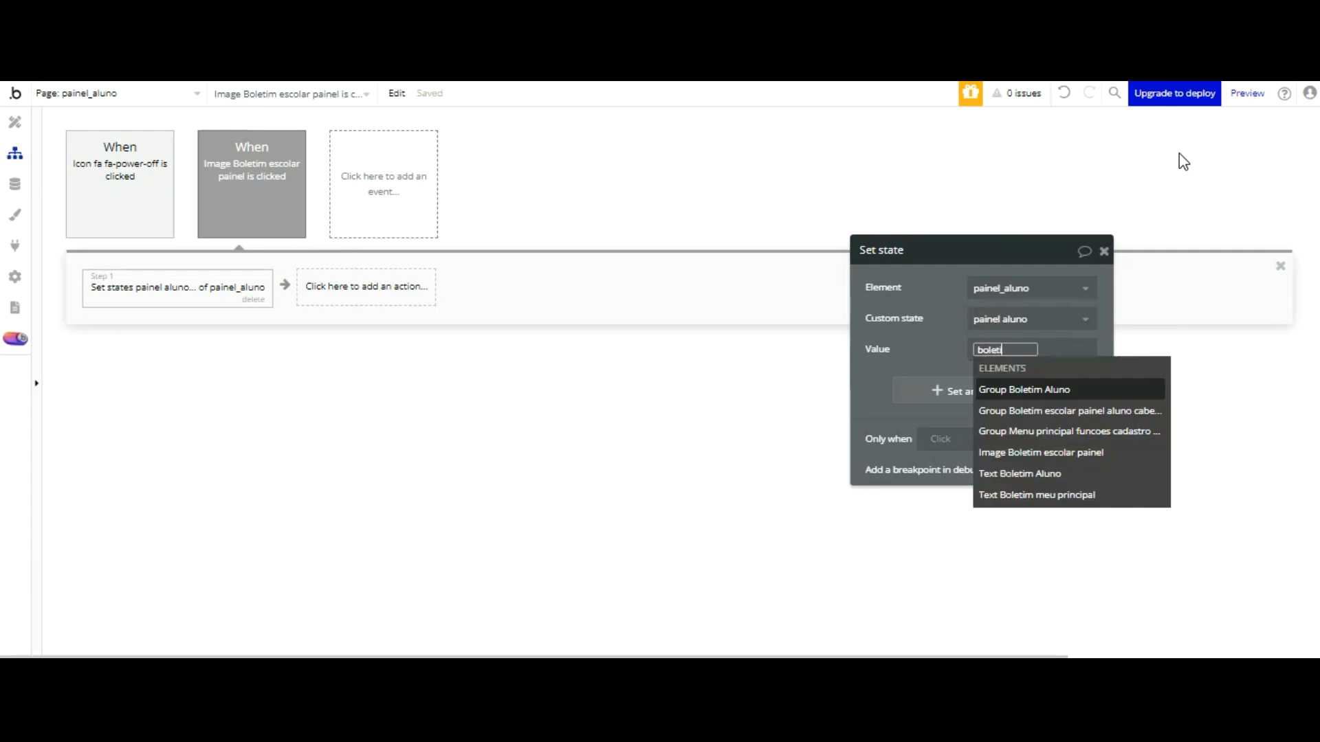
{"action": "type", "text": "m escolar"}
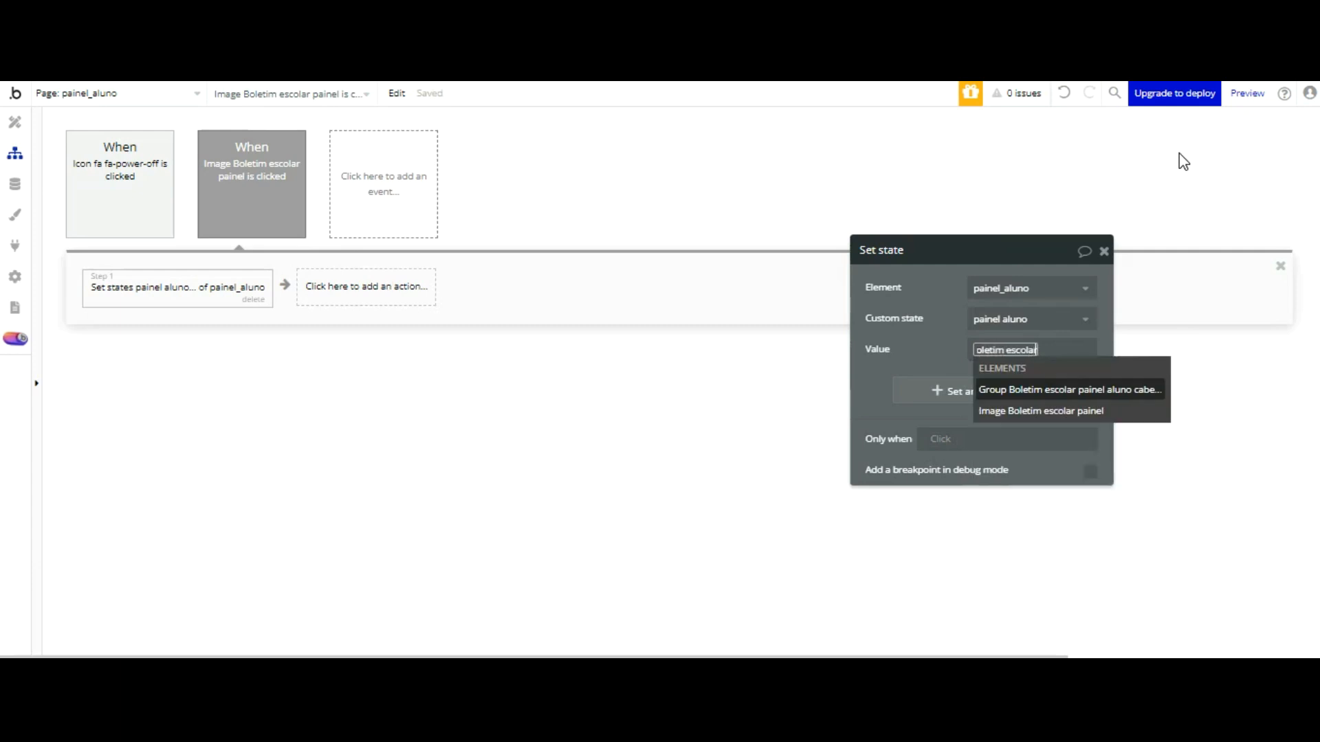
{"action": "left_click", "coordinate": [943, 224]}
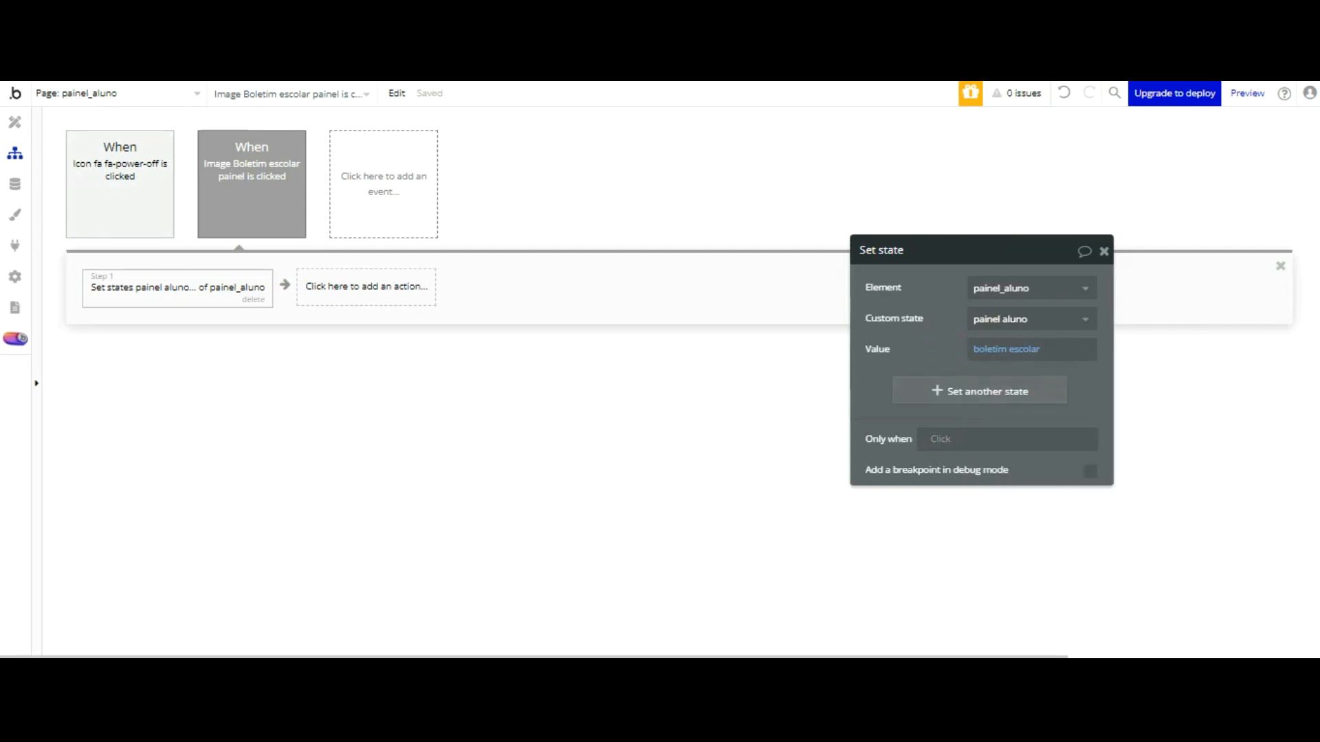
{"action": "left_click", "coordinate": [15, 122]}
{"action": "left_click", "coordinate": [467, 208]}
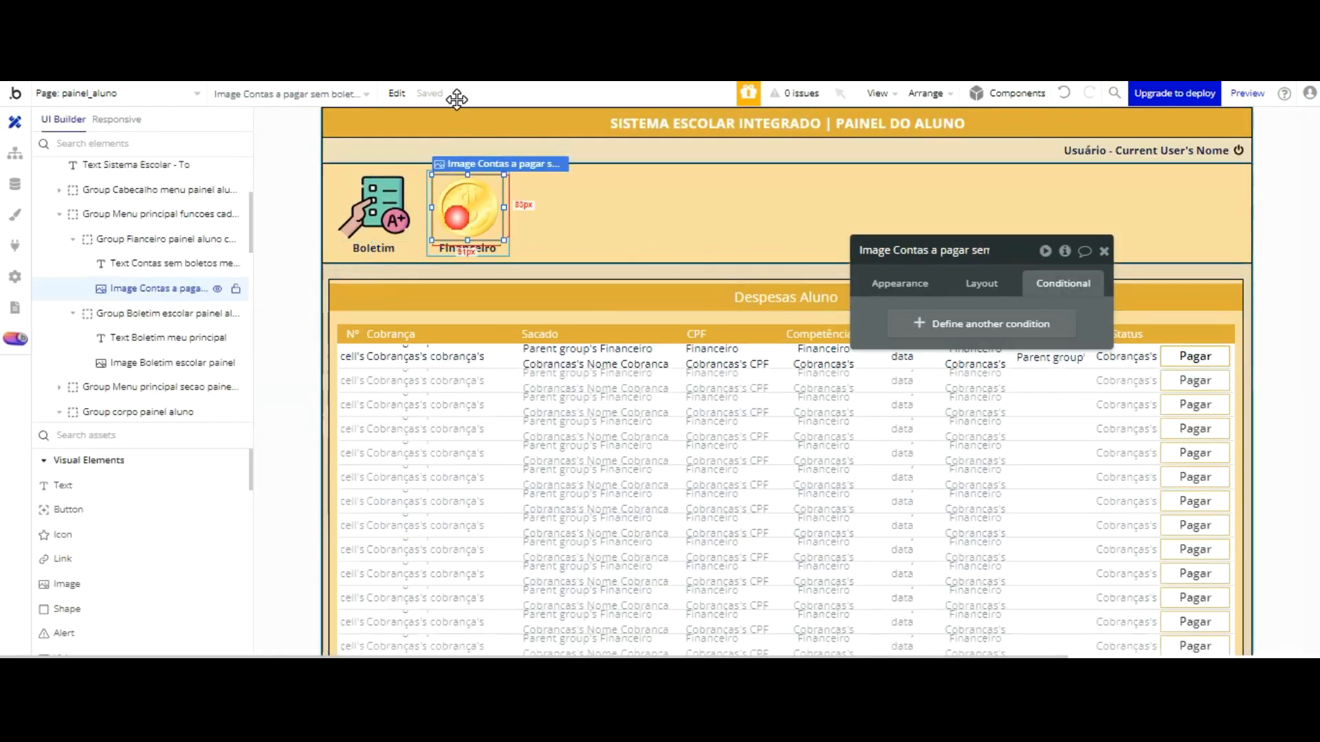
Give the Financeiro image a click workflow that sets painel_aluno's painel aluno to 'despesas aluno'
{"action": "left_click", "coordinate": [906, 280]}
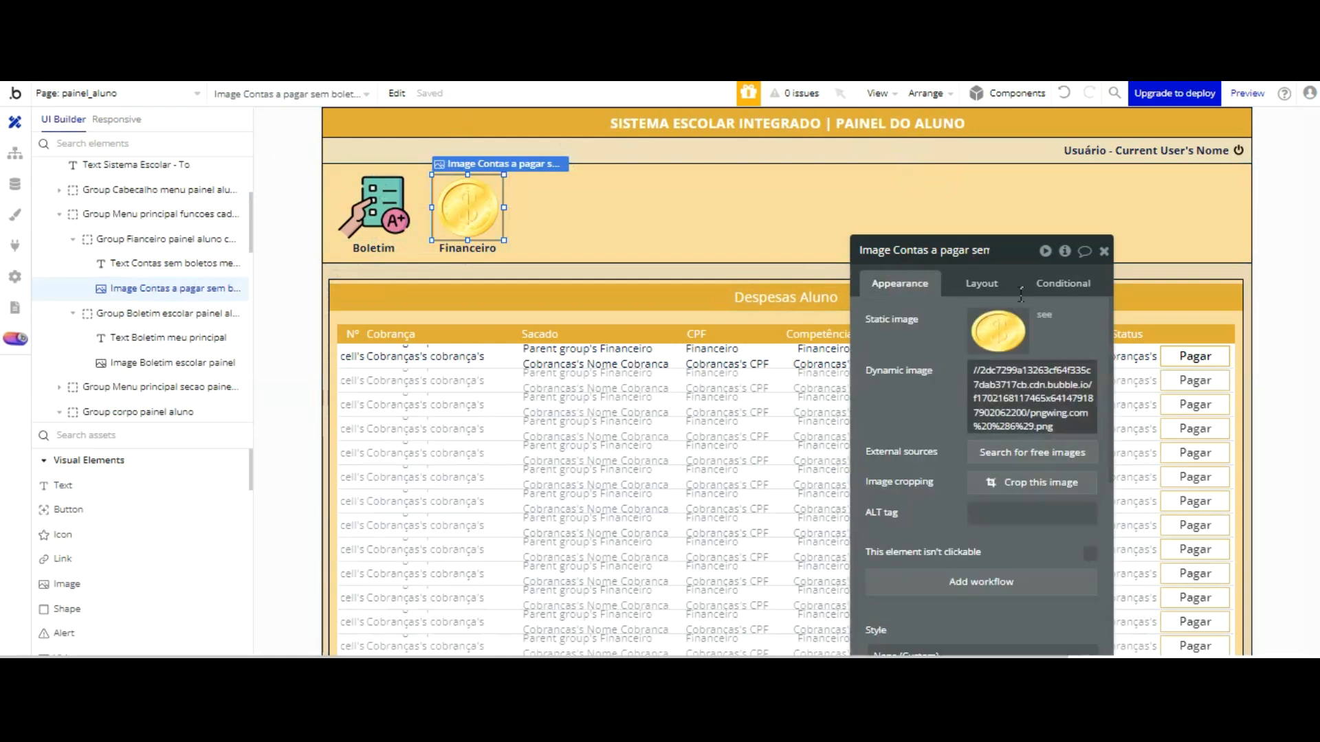
{"action": "left_click", "coordinate": [967, 585]}
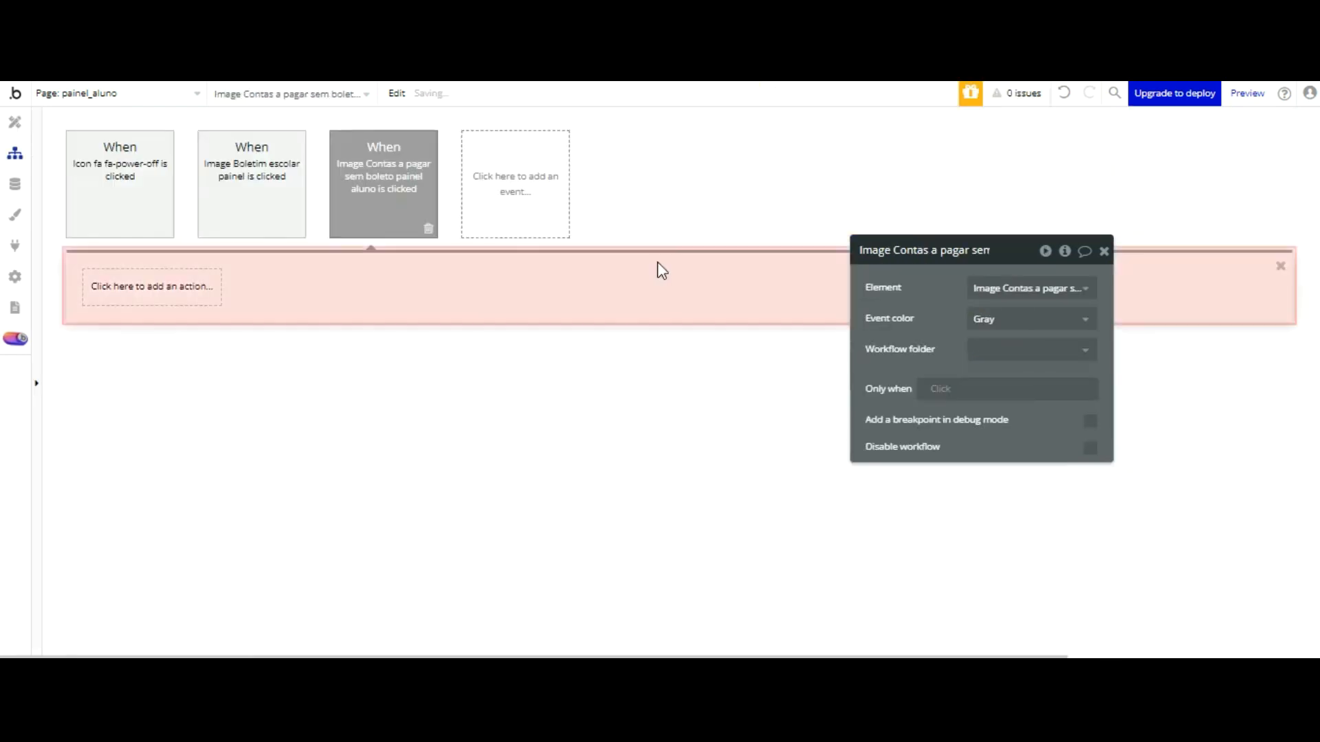
{"action": "left_click", "coordinate": [143, 286]}
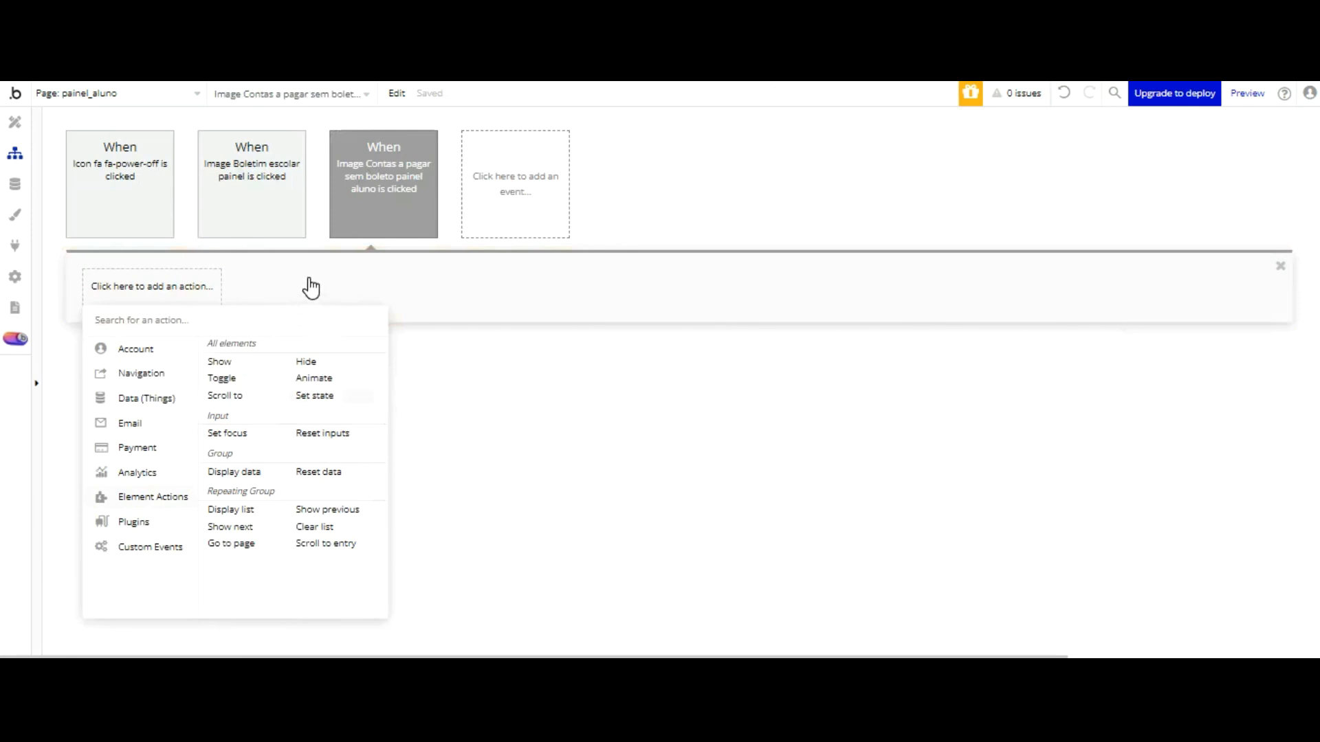
{"action": "left_click", "coordinate": [314, 395]}
{"action": "left_click", "coordinate": [1018, 288]}
{"action": "left_click", "coordinate": [1009, 311]}
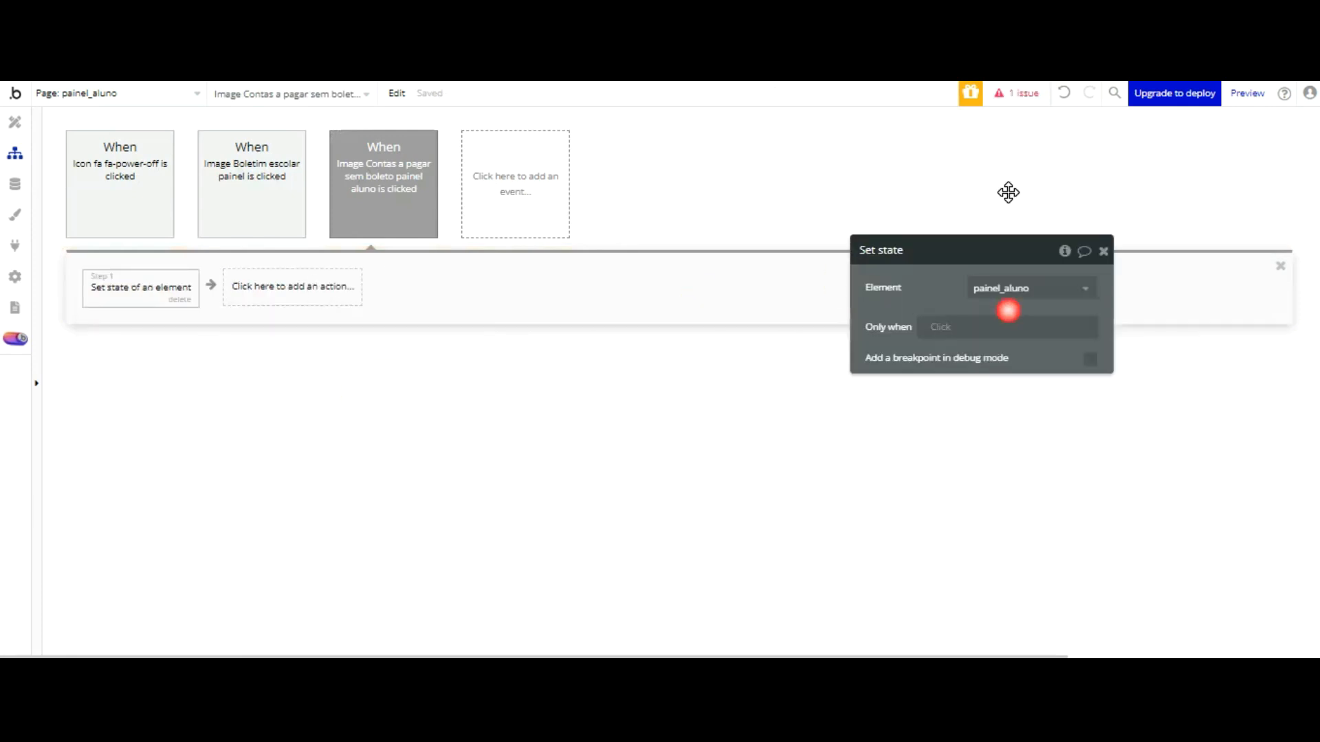
{"action": "left_click", "coordinate": [1008, 318]}
{"action": "left_click", "coordinate": [1016, 343]}
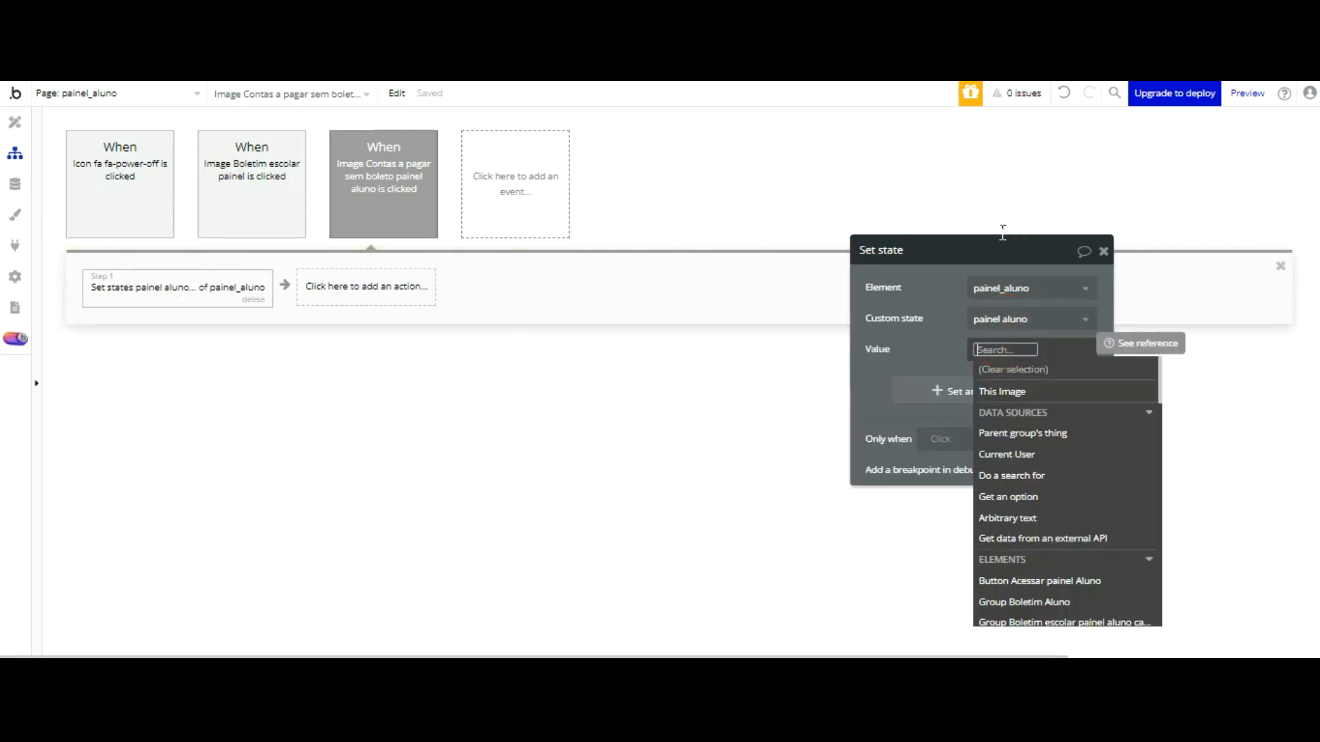
{"action": "type", "text": "despesas aluno"}
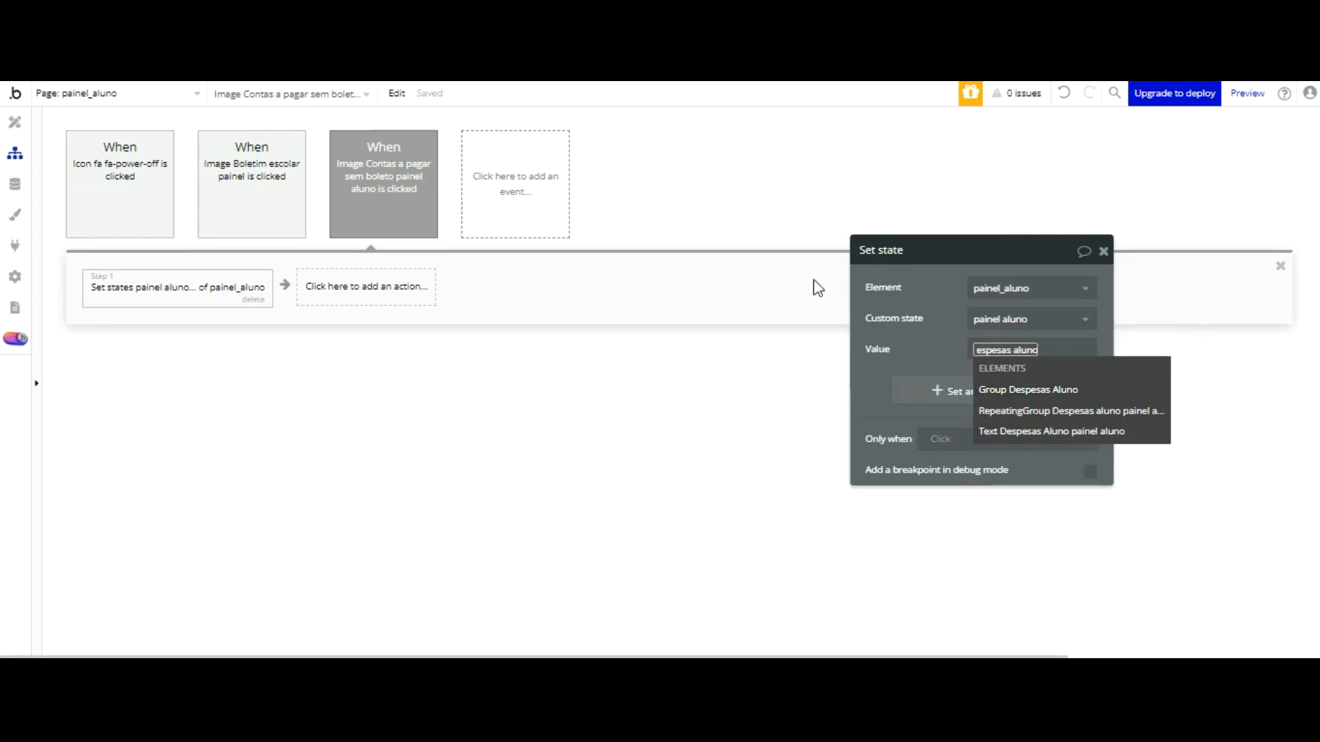
{"action": "left_click", "coordinate": [928, 225]}
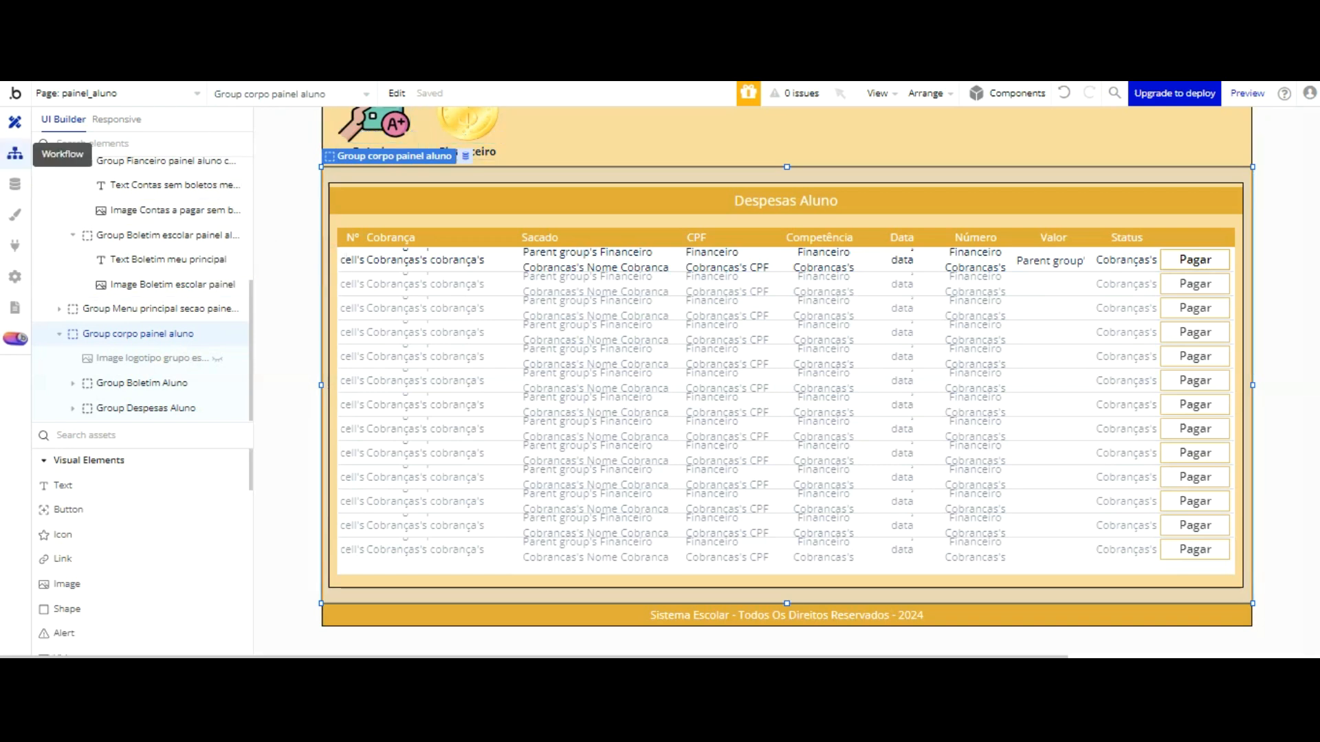
Review the set-state step in the Boletim image's click workflow
{"action": "left_click", "coordinate": [14, 152]}
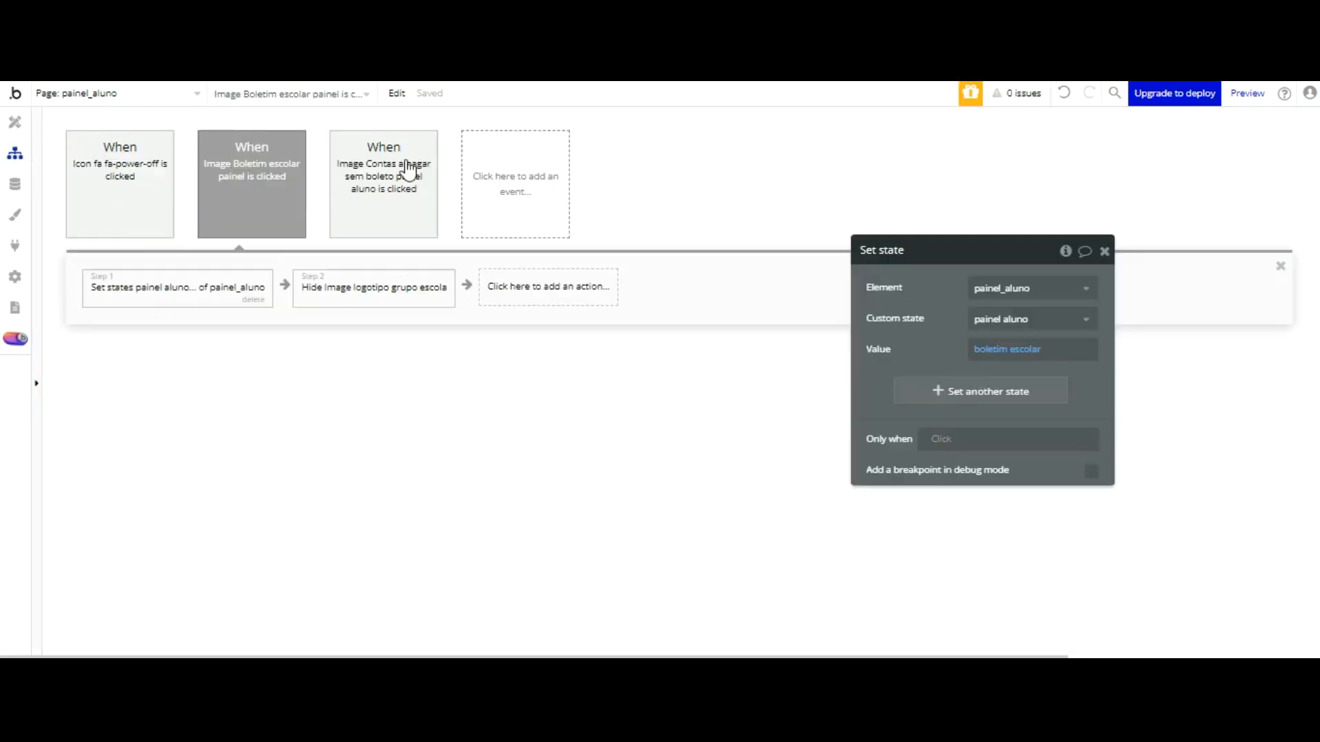
{"action": "left_click", "coordinate": [244, 93]}
{"action": "left_click", "coordinate": [213, 287]}
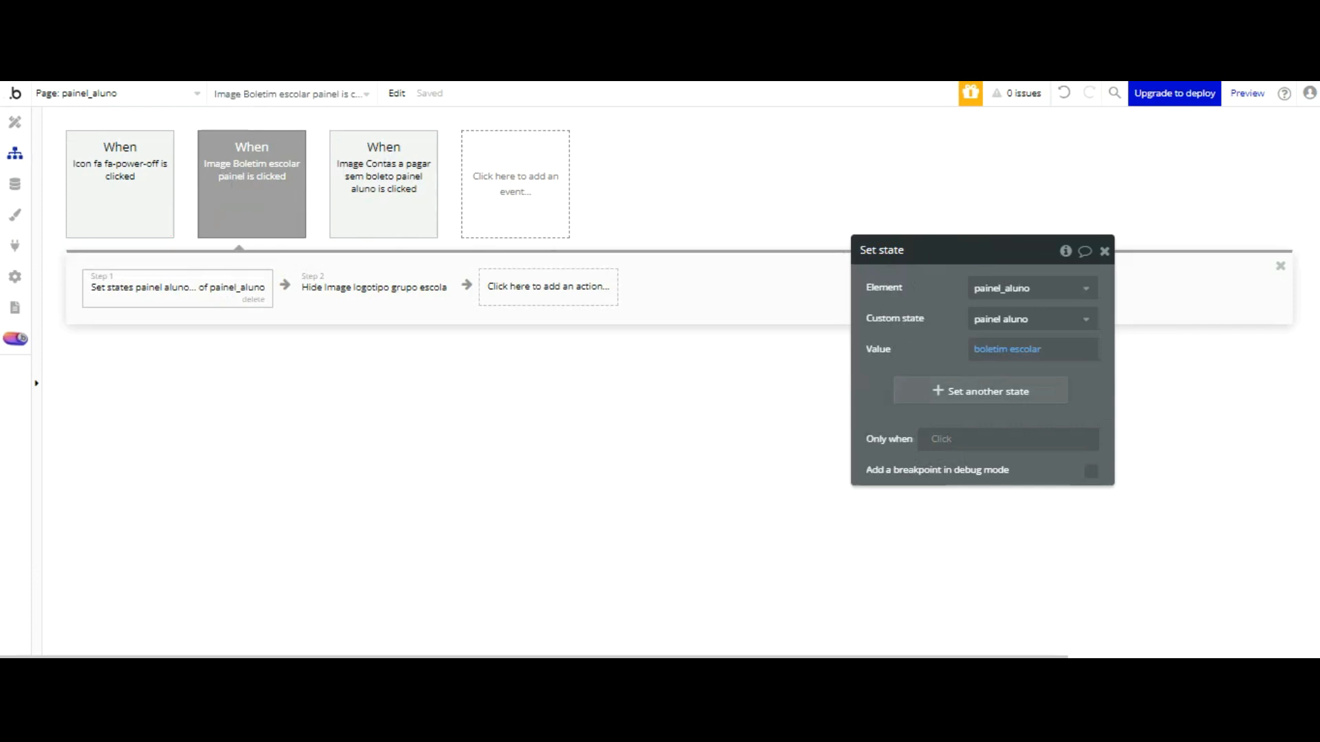
{"action": "left_click", "coordinate": [14, 122]}
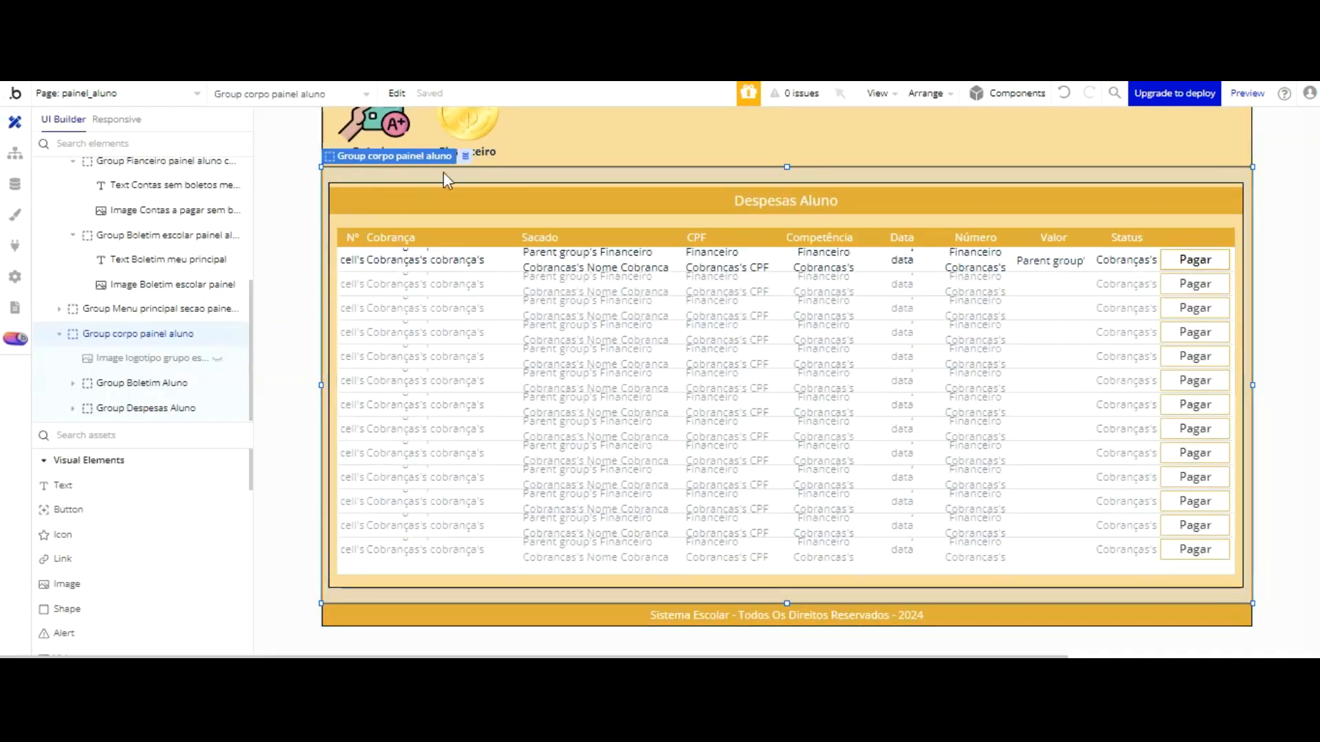
Rename the page's custom state to 'Painel aluno' in the Element inspector
{"action": "double_click", "coordinate": [443, 173]}
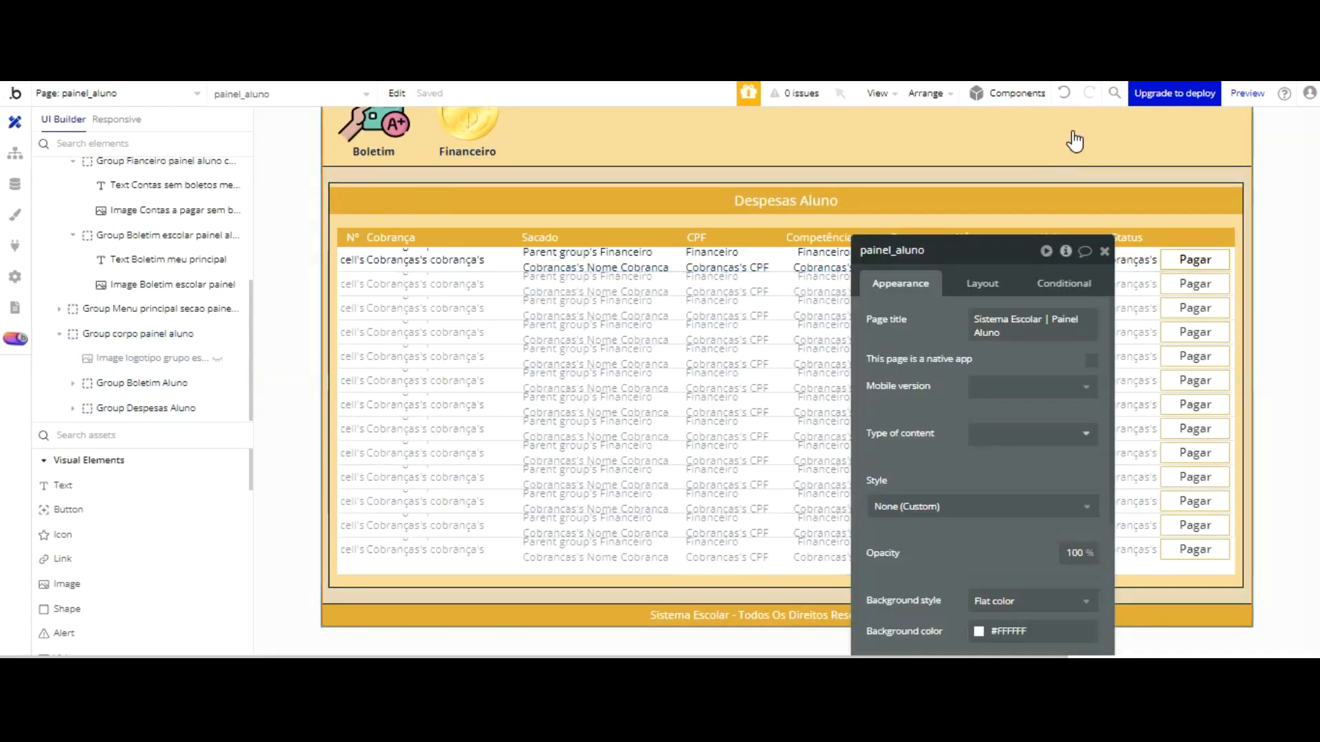
{"action": "left_click", "coordinate": [1066, 251]}
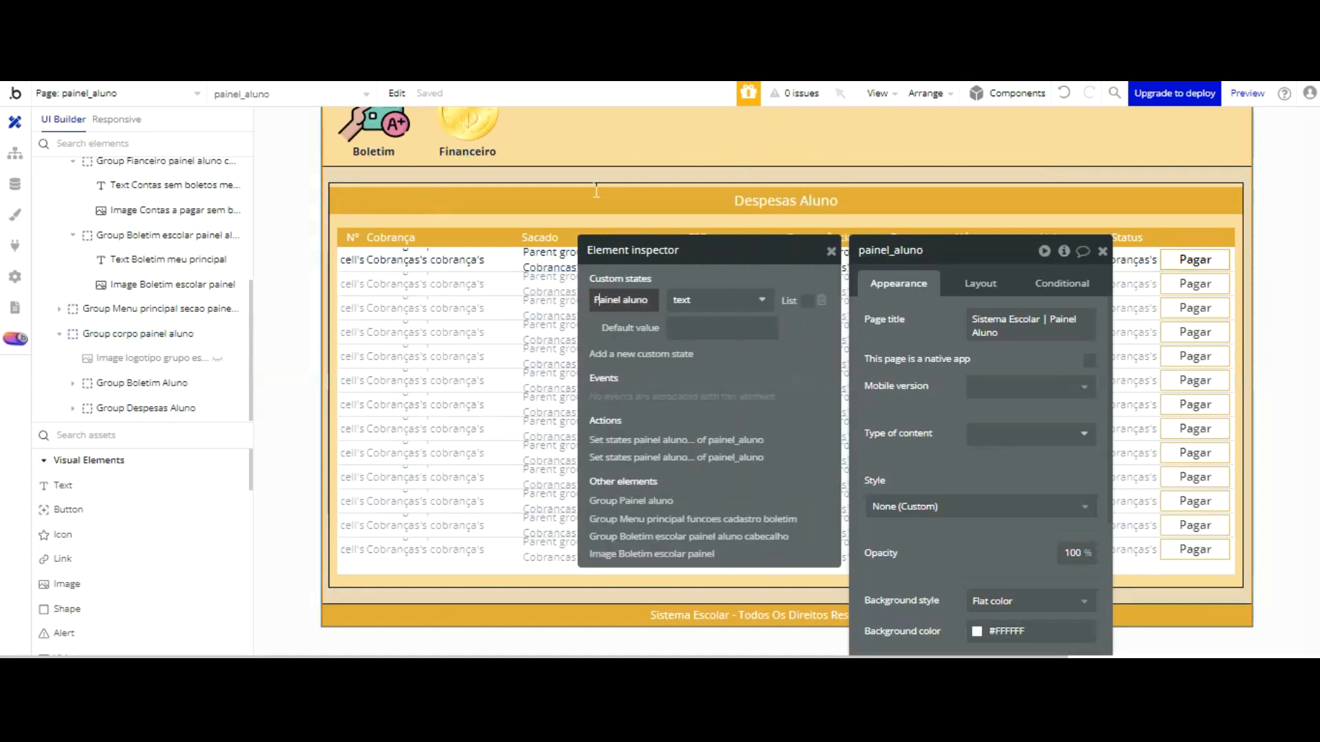
{"action": "left_click", "coordinate": [823, 398]}
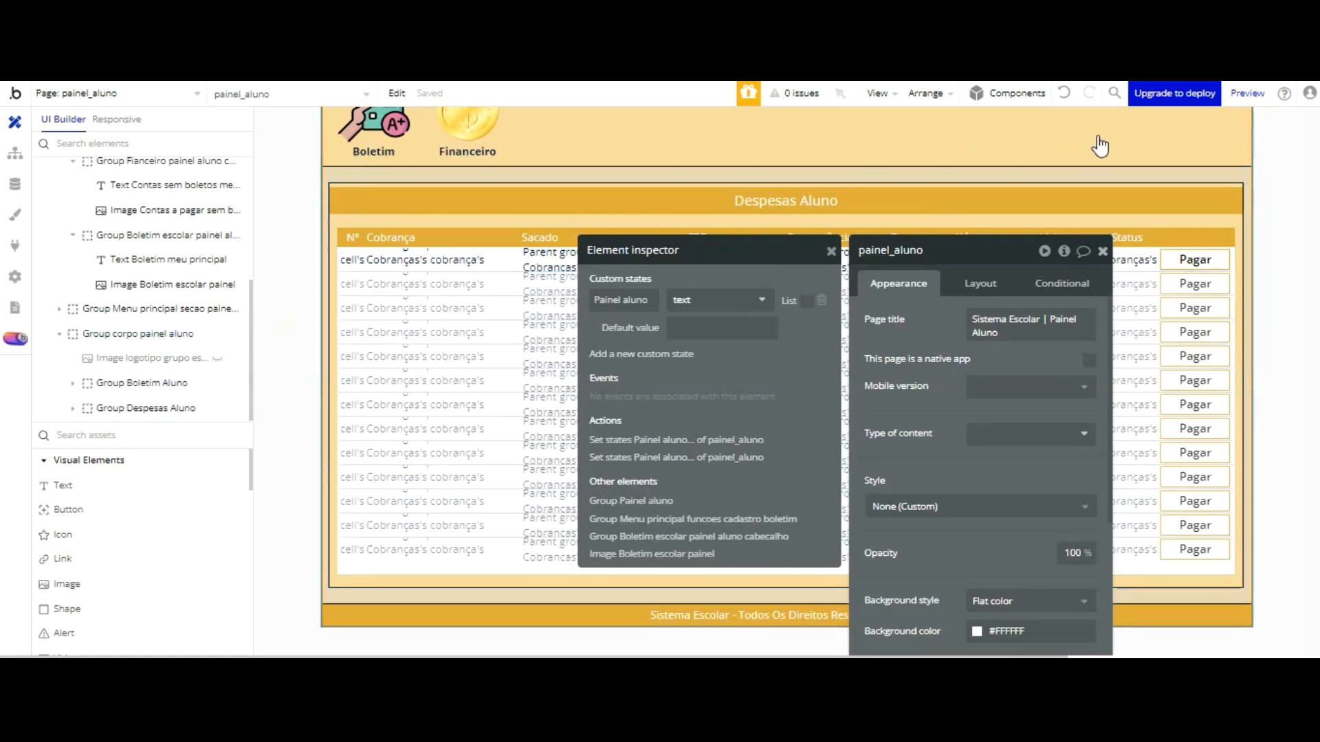
{"action": "key", "text": "Escape"}
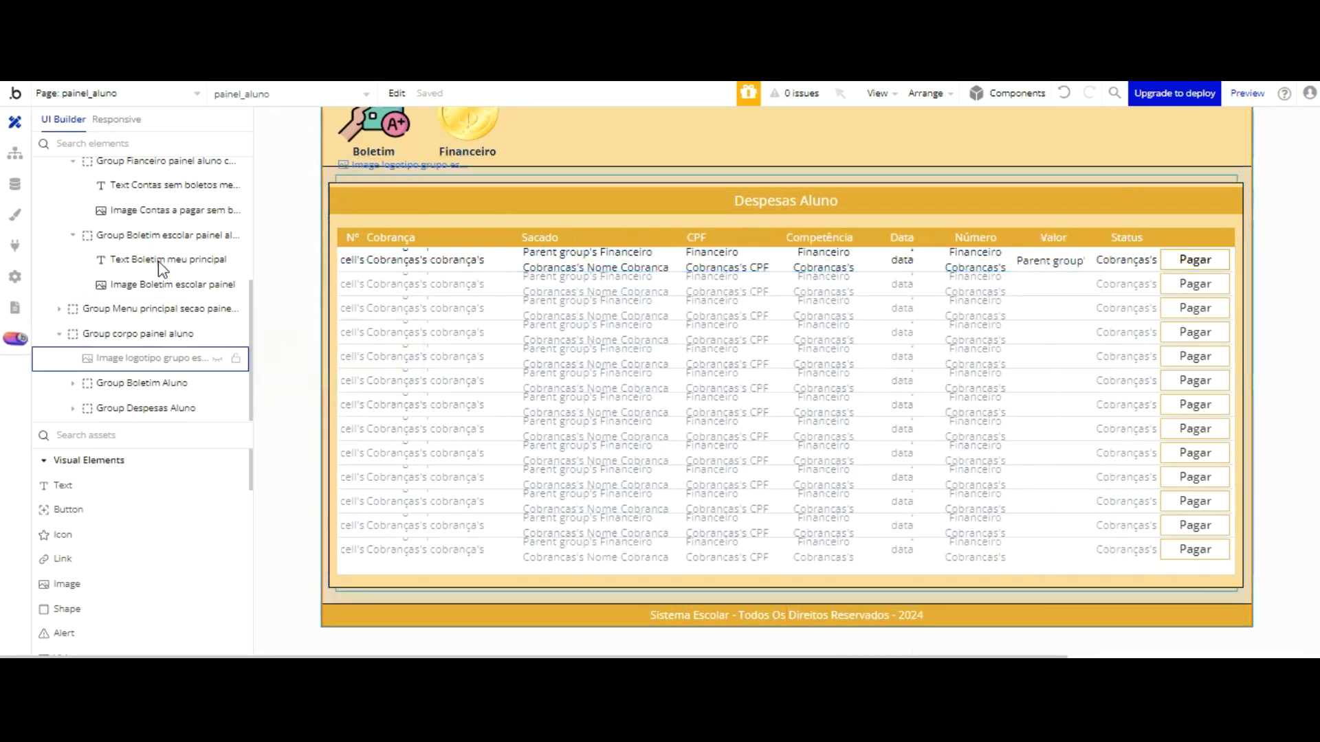
{"action": "left_click", "coordinate": [158, 383]}
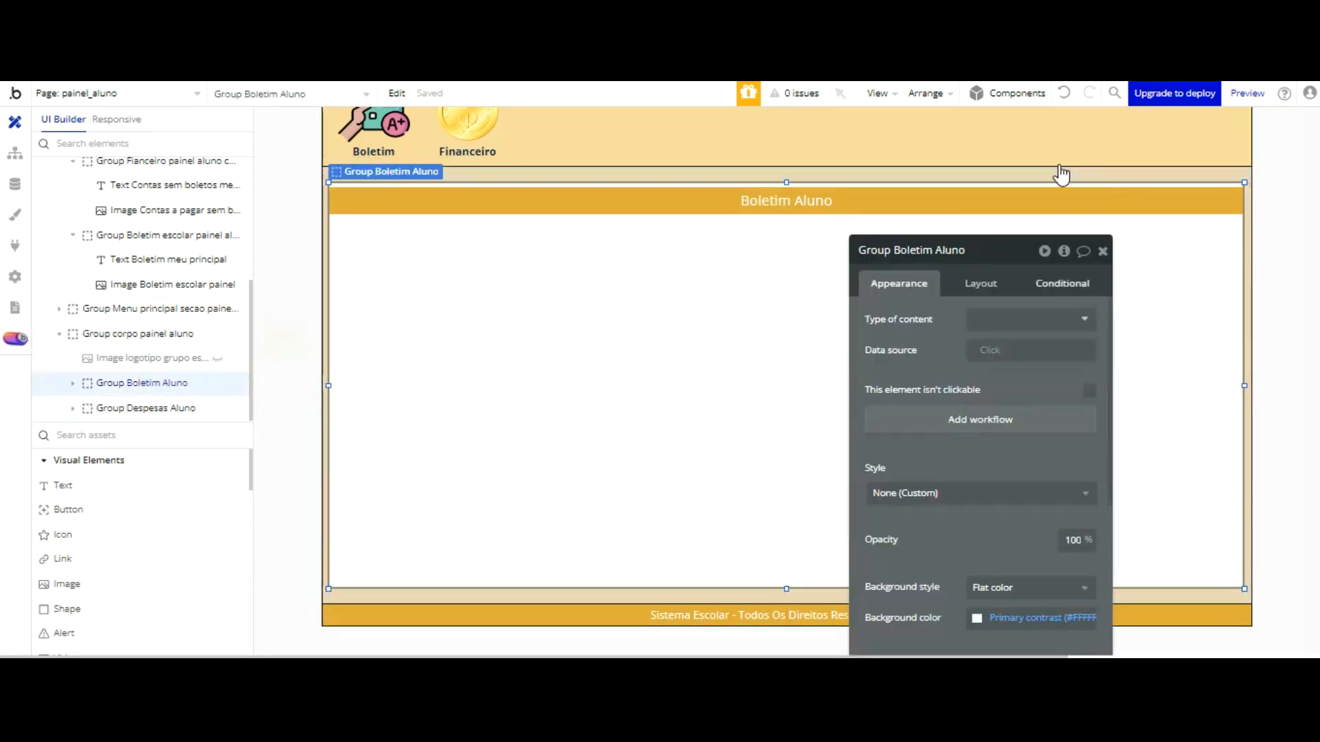
Add a Group Boletim Aluno conditional: visible when painel_aluno's Painel aluno is 'boletim aluno'
{"action": "left_click", "coordinate": [1062, 283]}
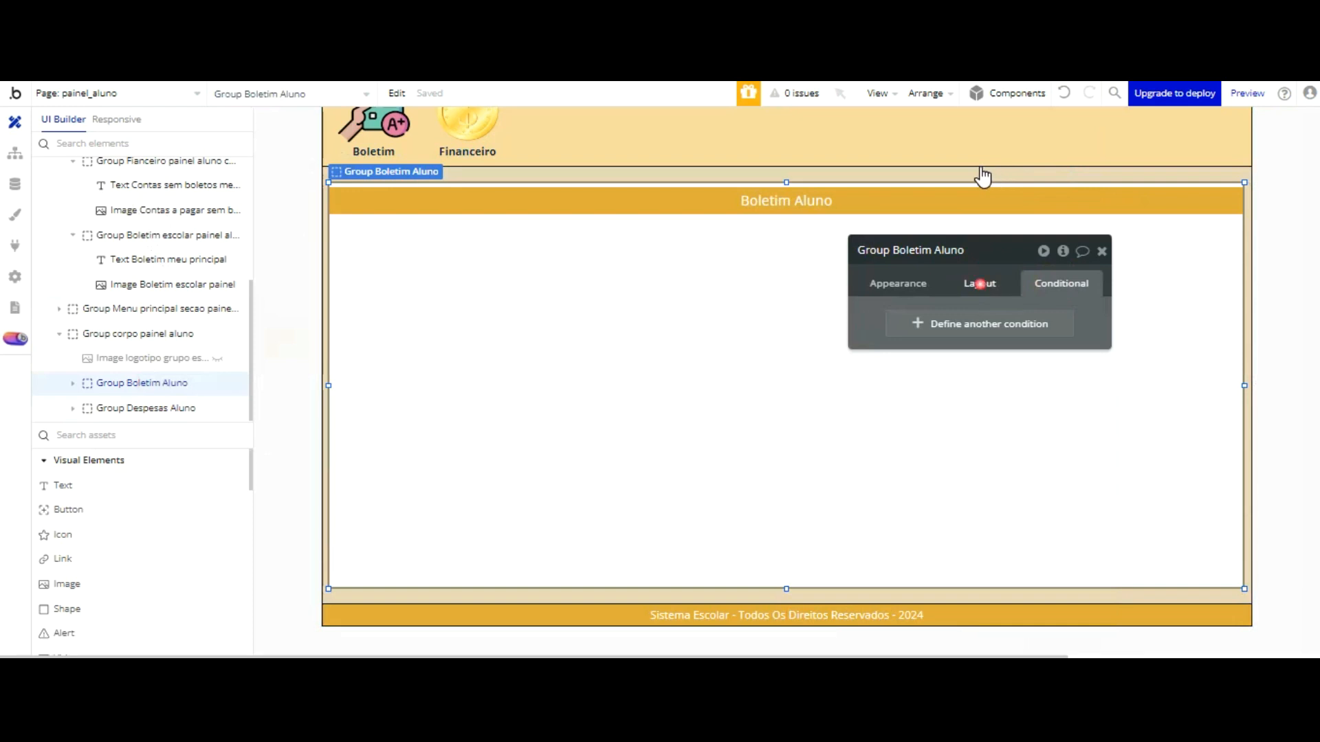
{"action": "left_click", "coordinate": [979, 283]}
{"action": "left_click", "coordinate": [1064, 283]}
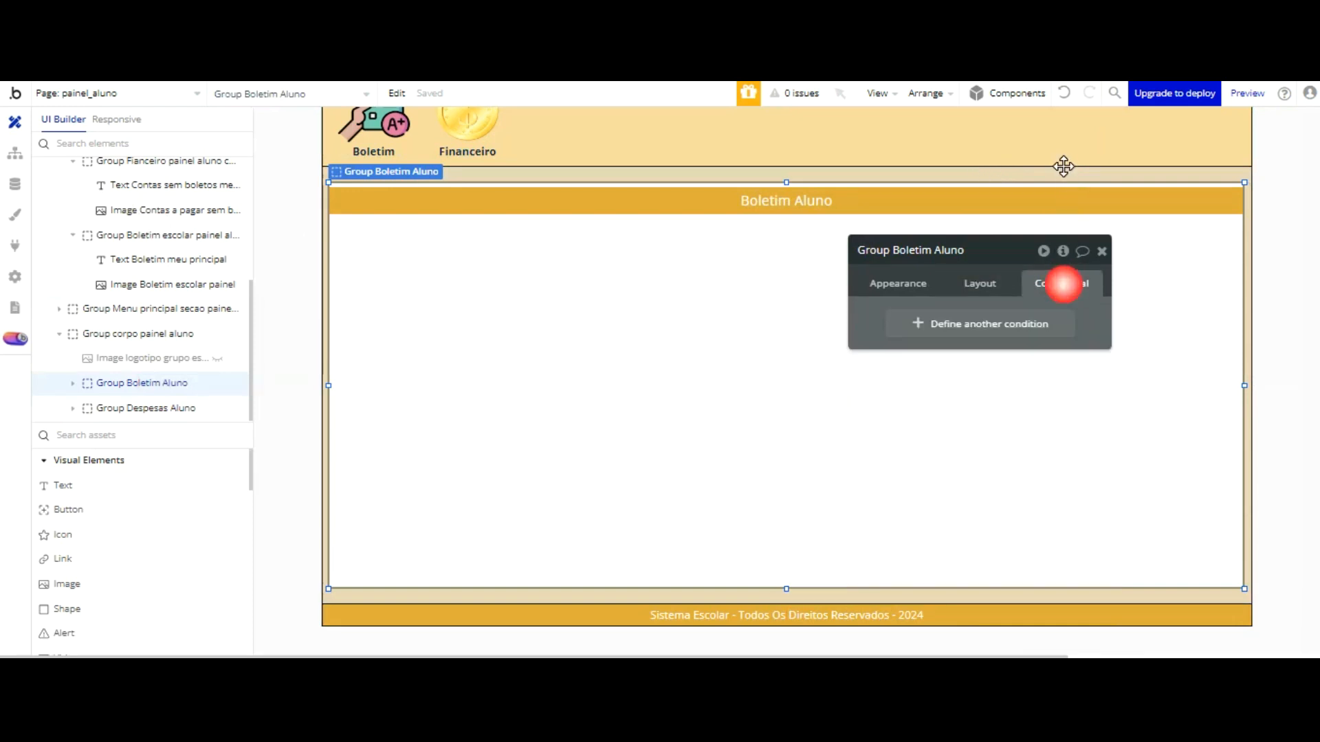
{"action": "left_click", "coordinate": [921, 326]}
{"action": "scroll", "coordinate": [983, 412], "scroll_direction": "down", "scroll_amount": 5}
{"action": "scroll", "coordinate": [987, 448], "scroll_direction": "down", "scroll_amount": 5}
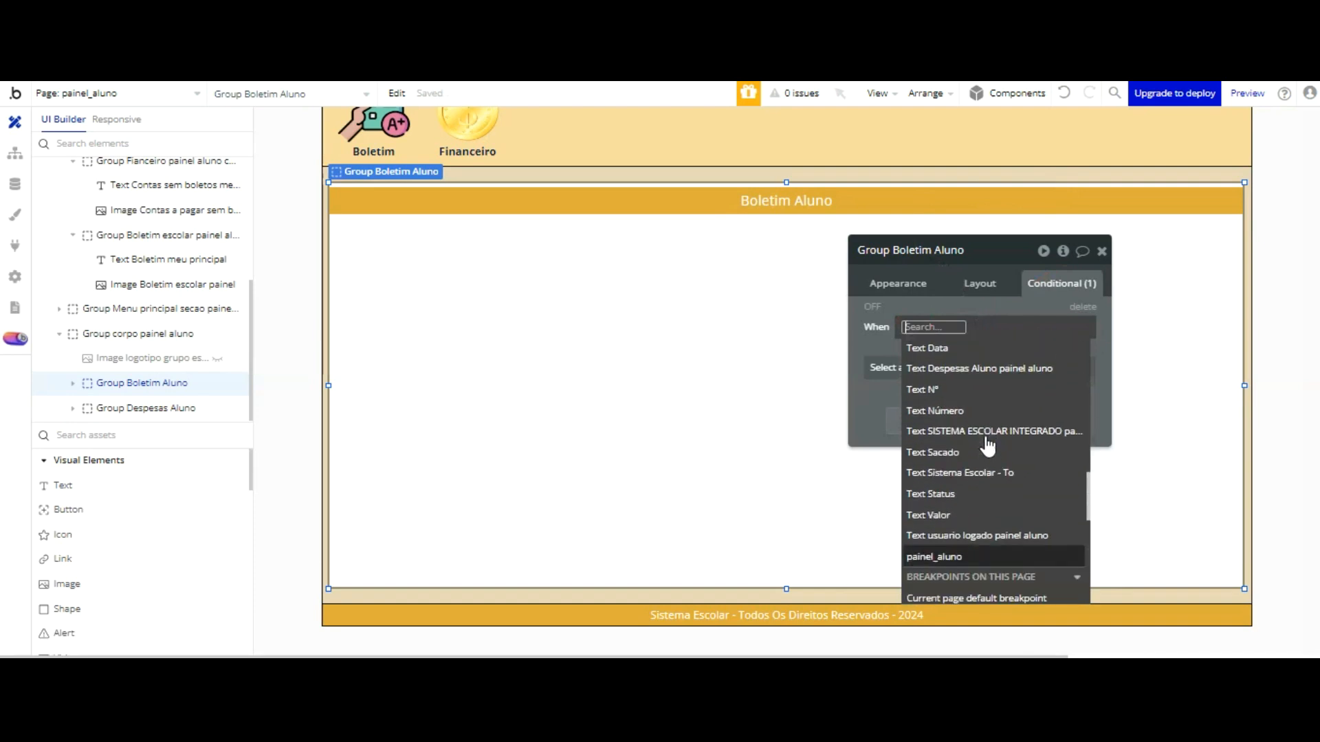
{"action": "left_click", "coordinate": [983, 557]}
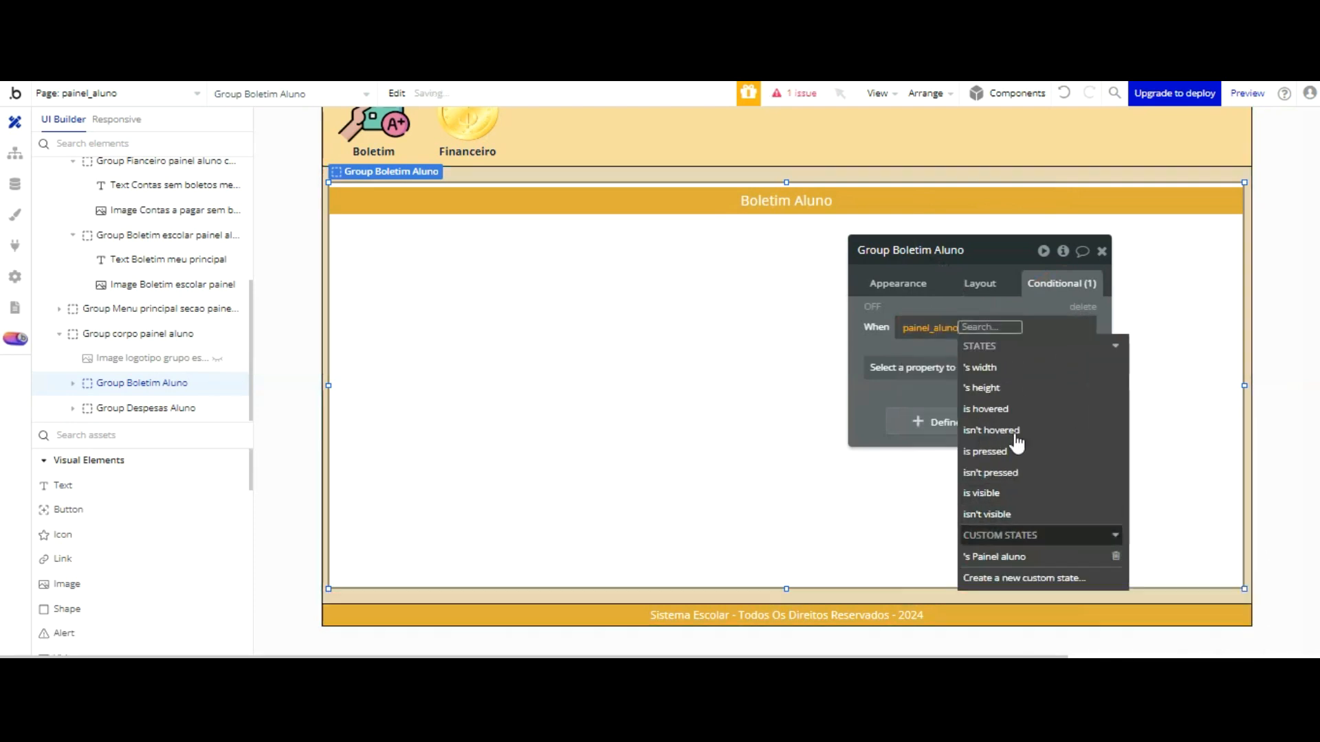
{"action": "left_click", "coordinate": [1010, 556]}
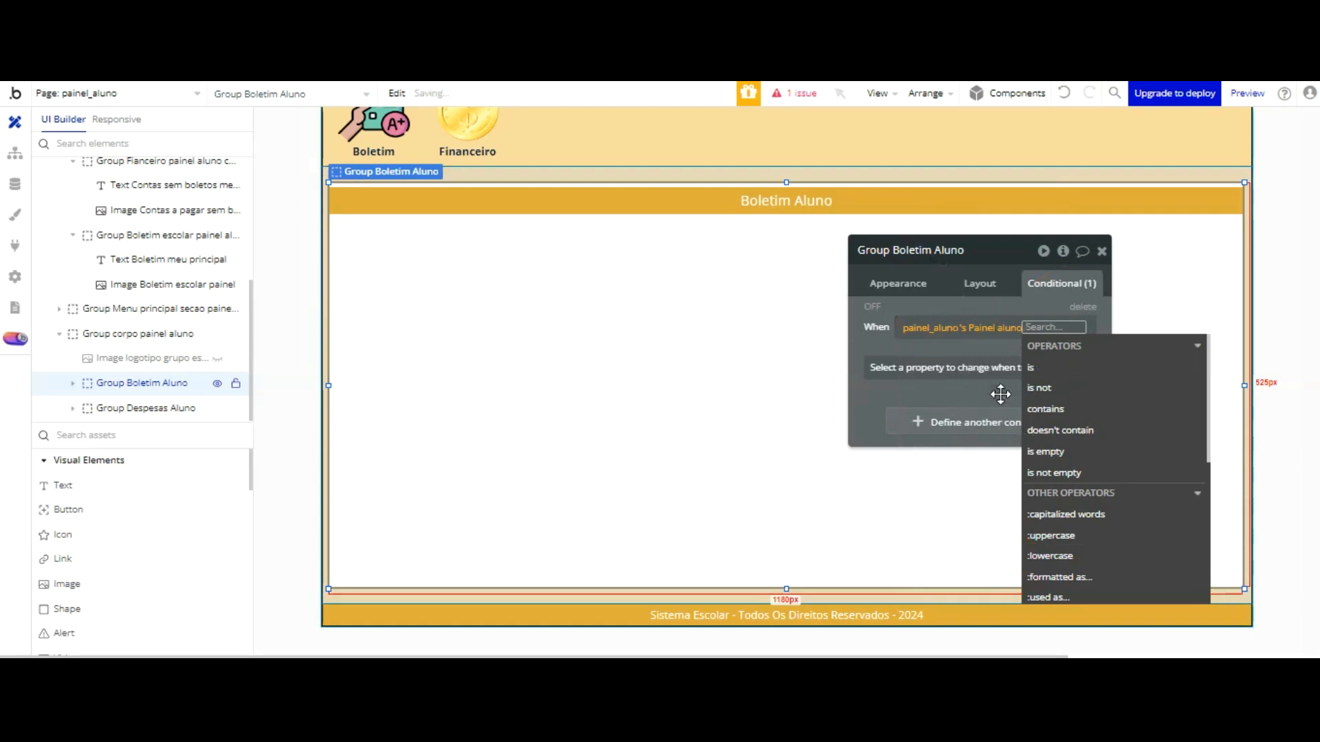
{"action": "left_click", "coordinate": [1032, 368]}
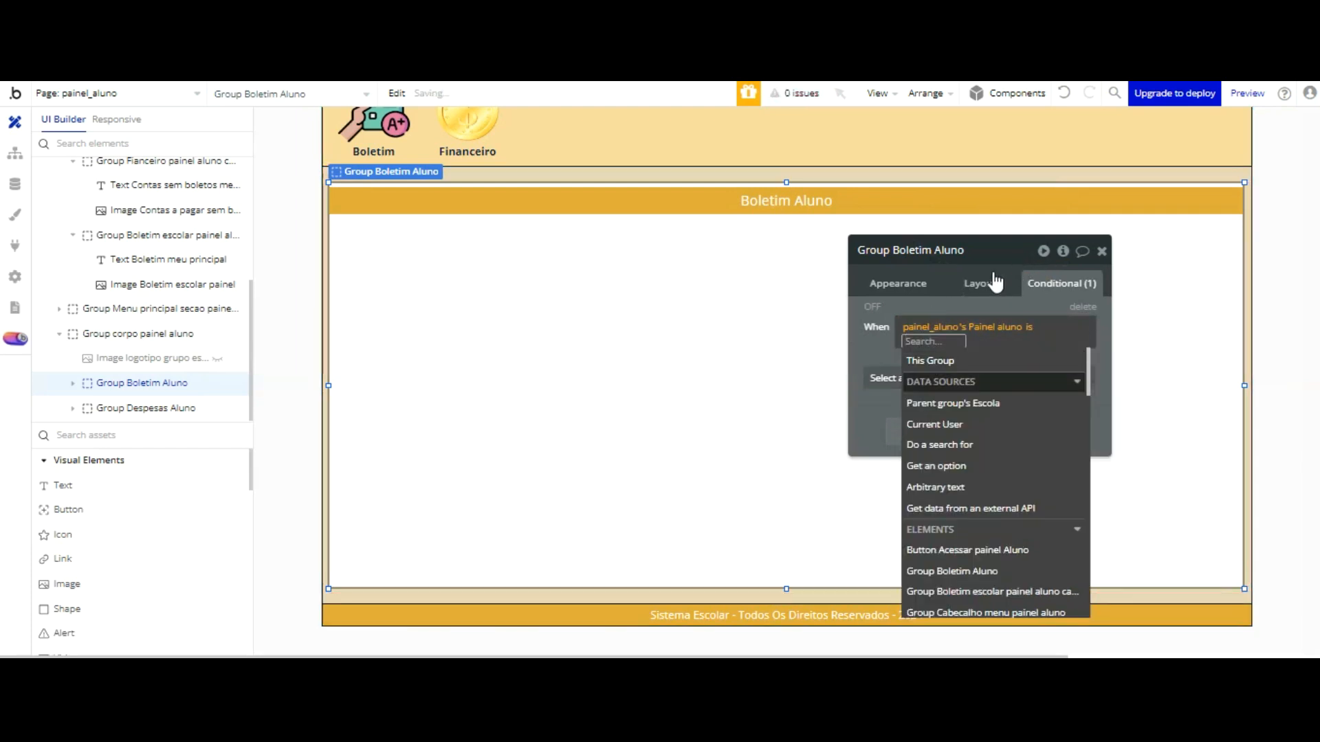
{"action": "type", "text": "boletim aluno"}
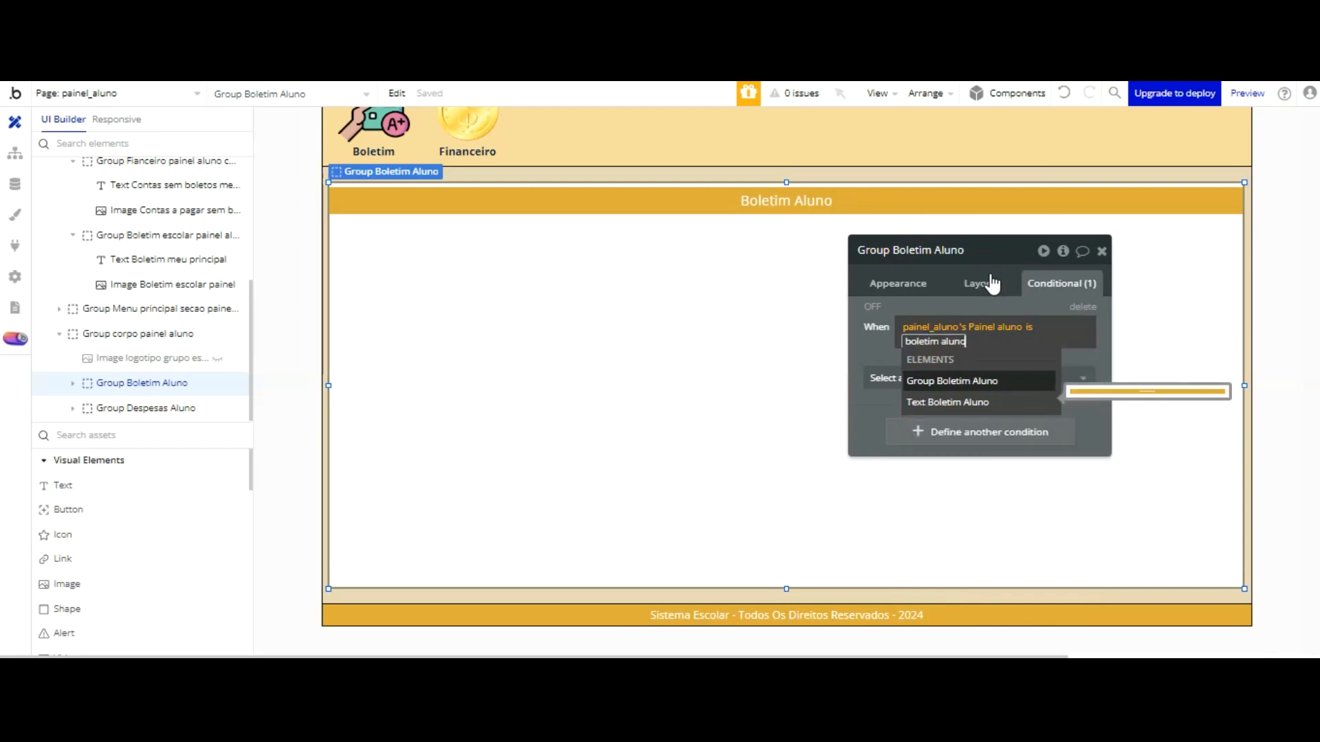
{"action": "key", "text": "Return"}
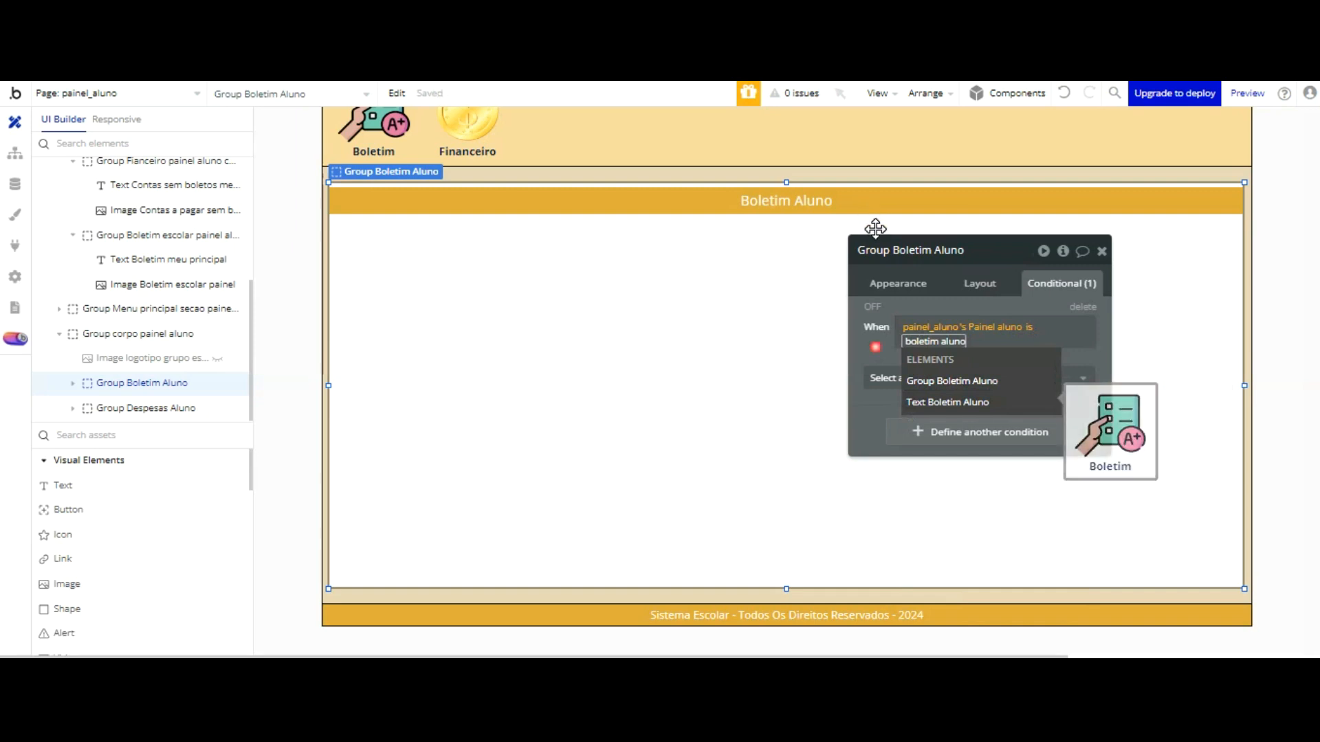
{"action": "left_click", "coordinate": [875, 228]}
{"action": "left_click", "coordinate": [919, 369]}
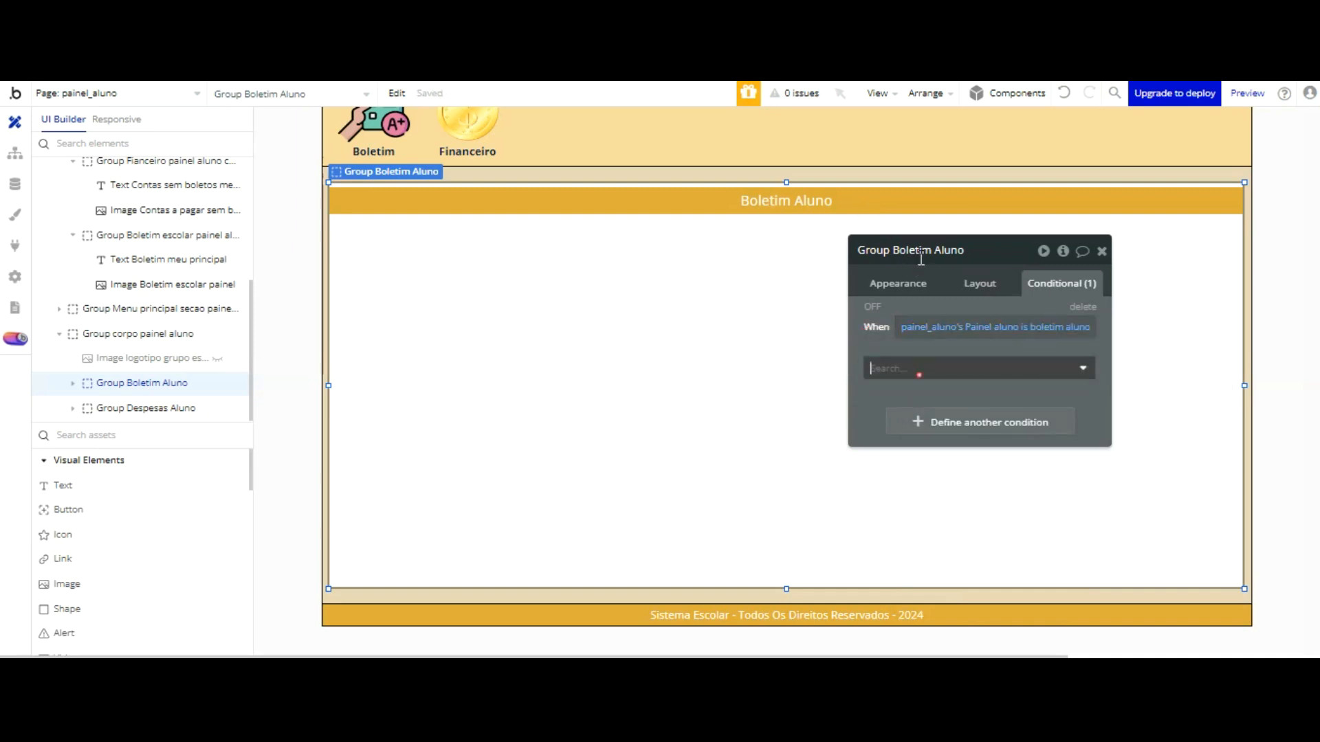
{"action": "key", "text": "Return"}
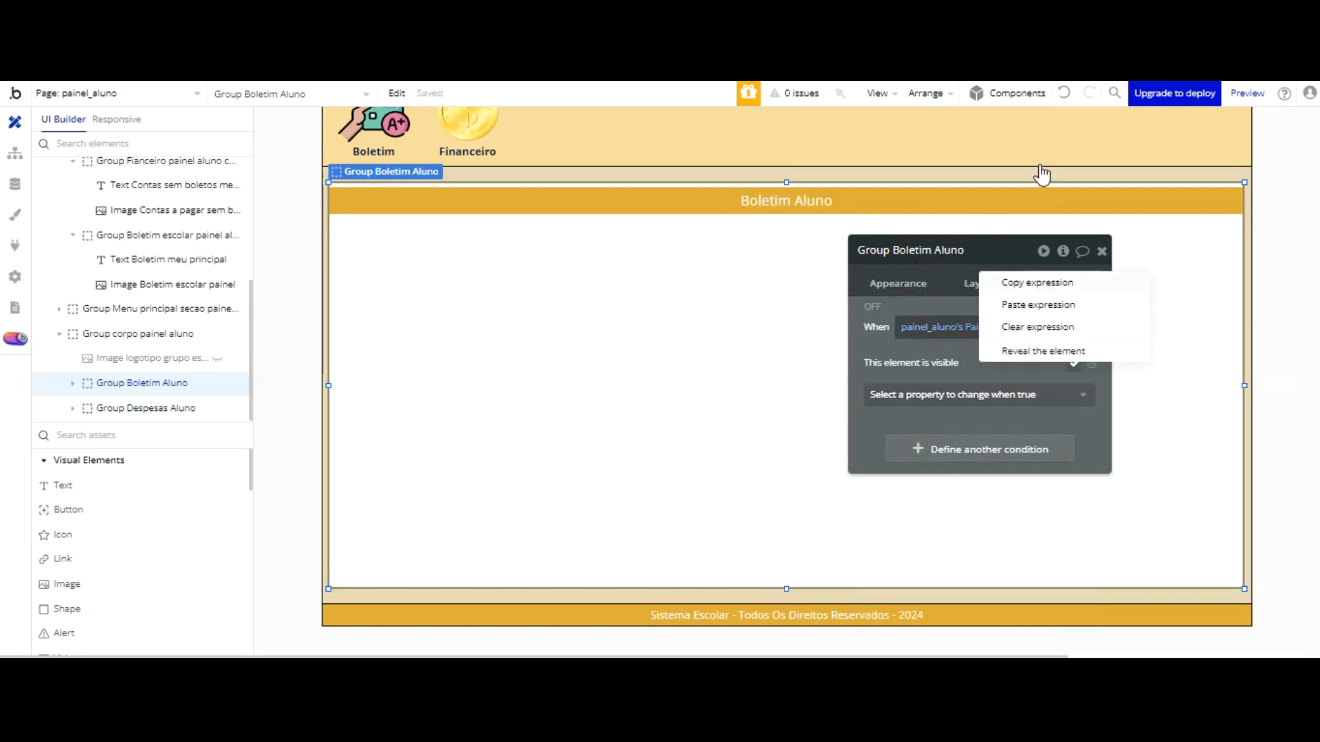
Hide Group Boletim Aluno in the editor and select Group Despesas Aluno
{"action": "left_click", "coordinate": [216, 407]}
{"action": "left_click", "coordinate": [192, 407]}
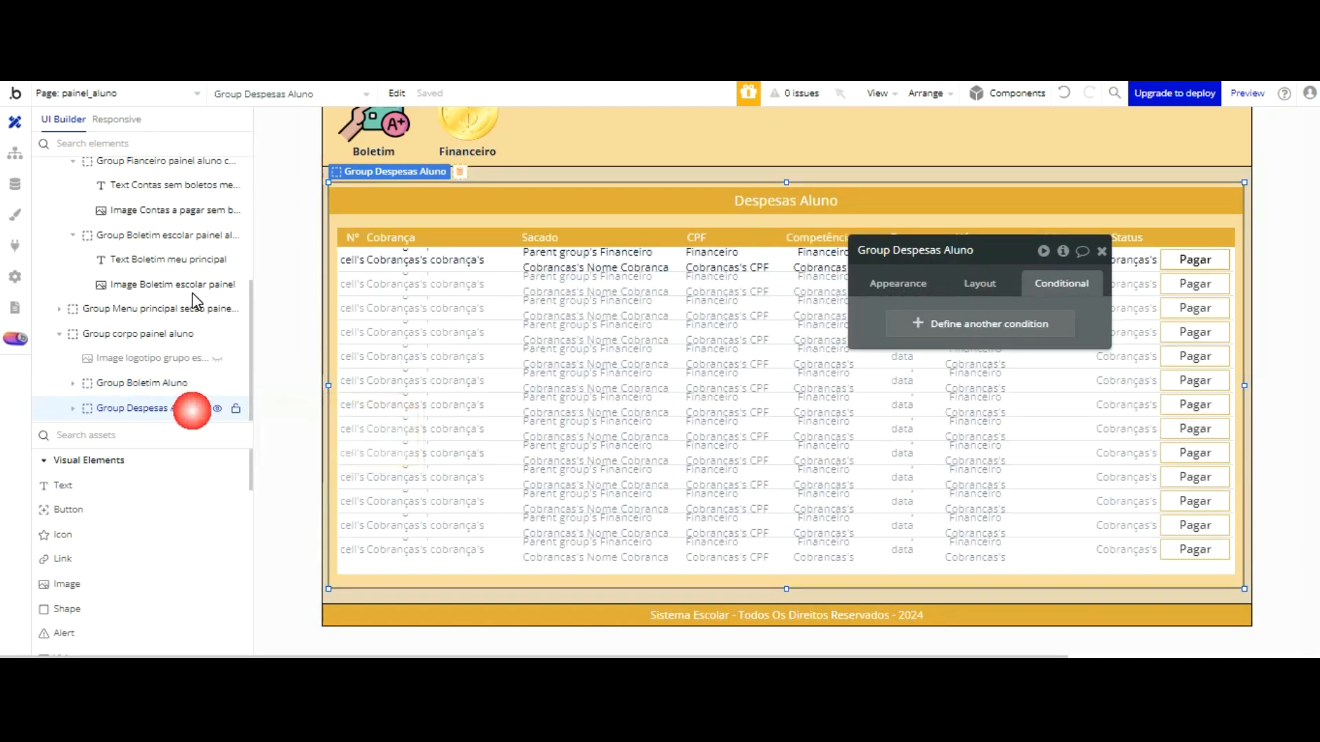
{"action": "left_click", "coordinate": [217, 383]}
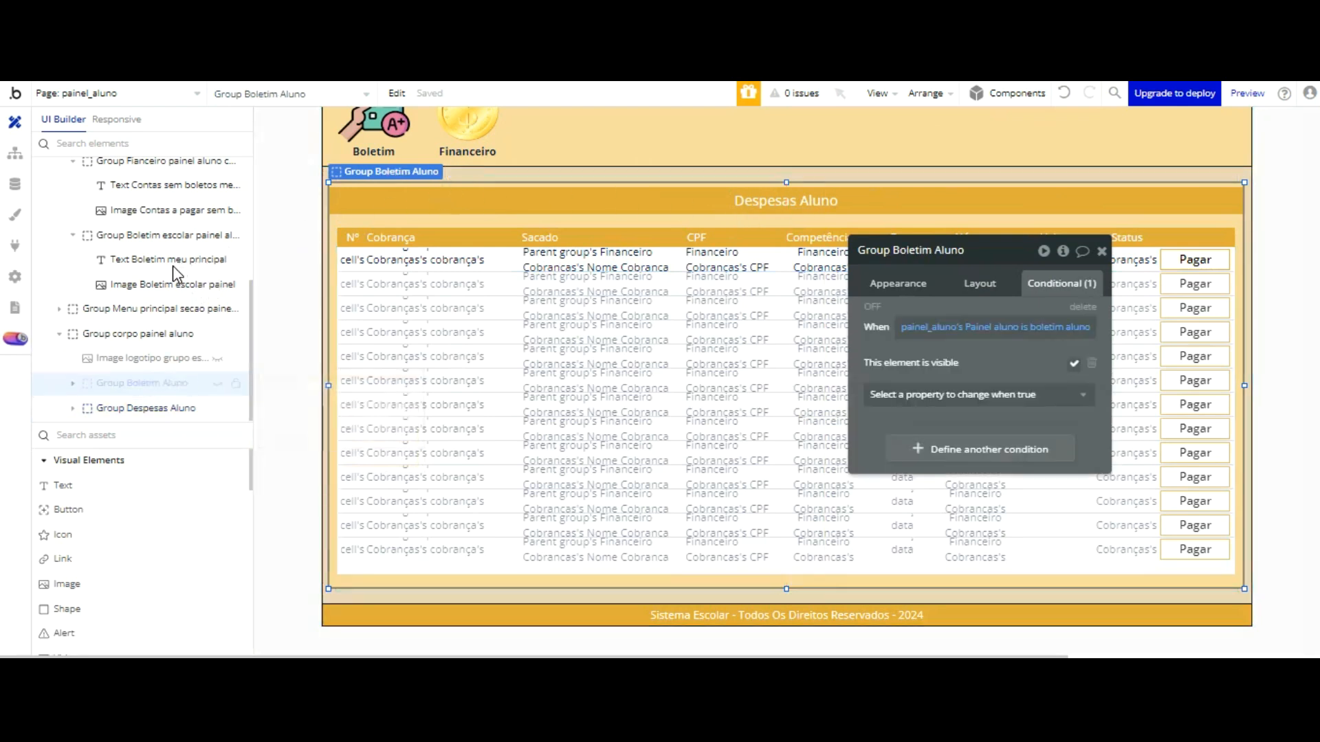
{"action": "left_click", "coordinate": [176, 407]}
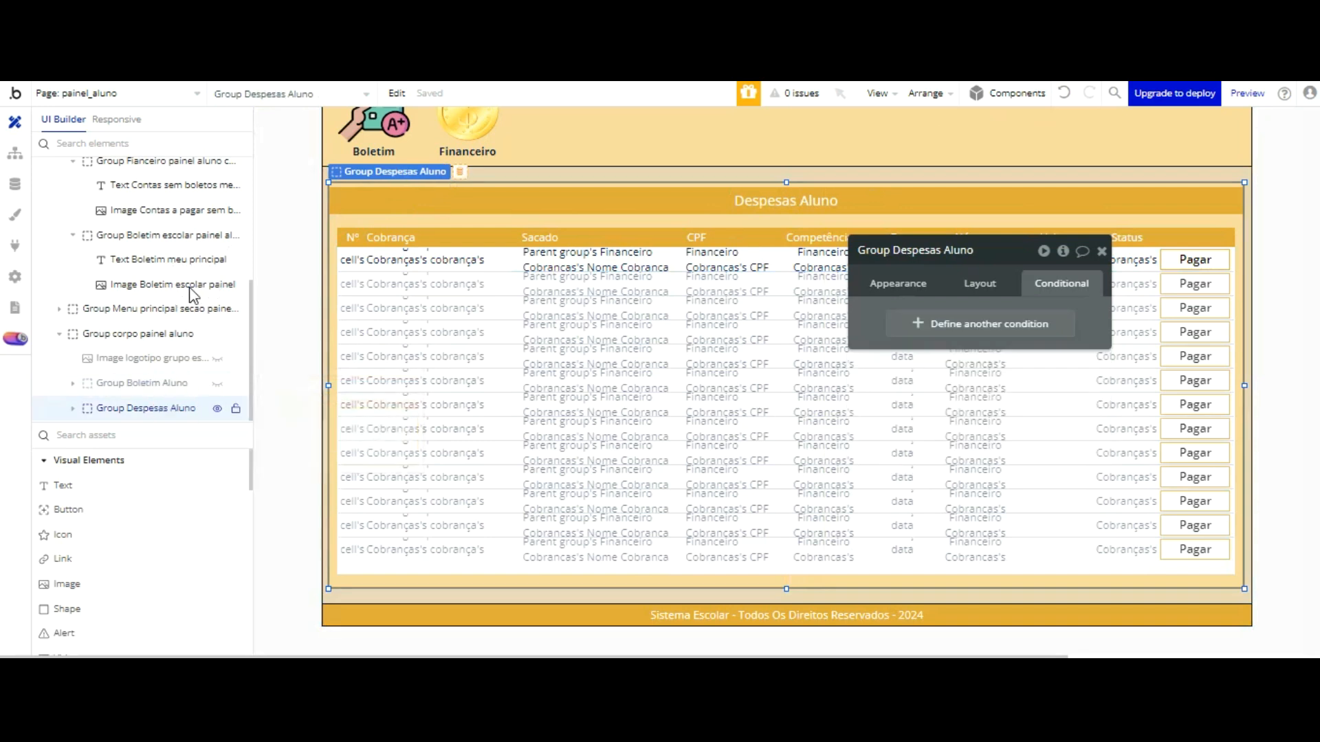
Paste the Boletim condition onto Group Despesas Aluno, changing the value to 'despesas aluno'
{"action": "right_click", "coordinate": [1001, 318]}
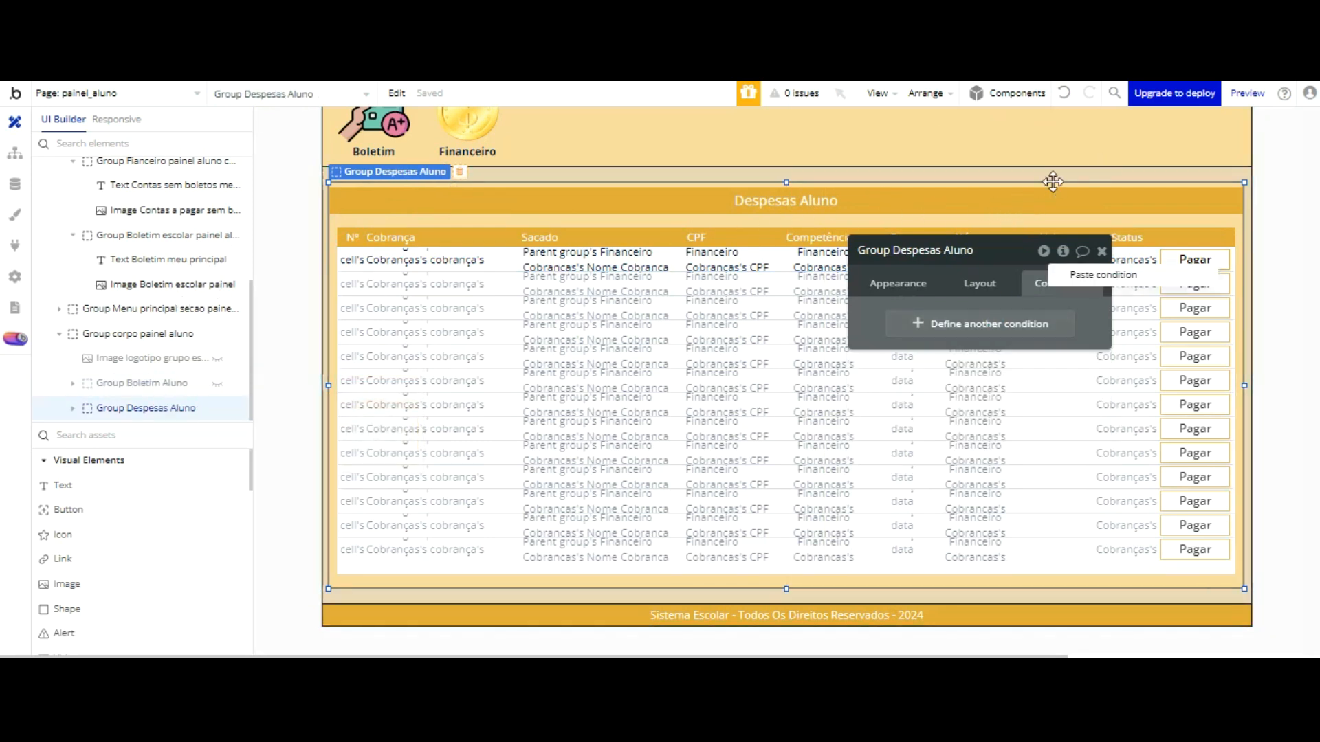
{"action": "left_click", "coordinate": [983, 323]}
{"action": "left_click", "coordinate": [911, 324]}
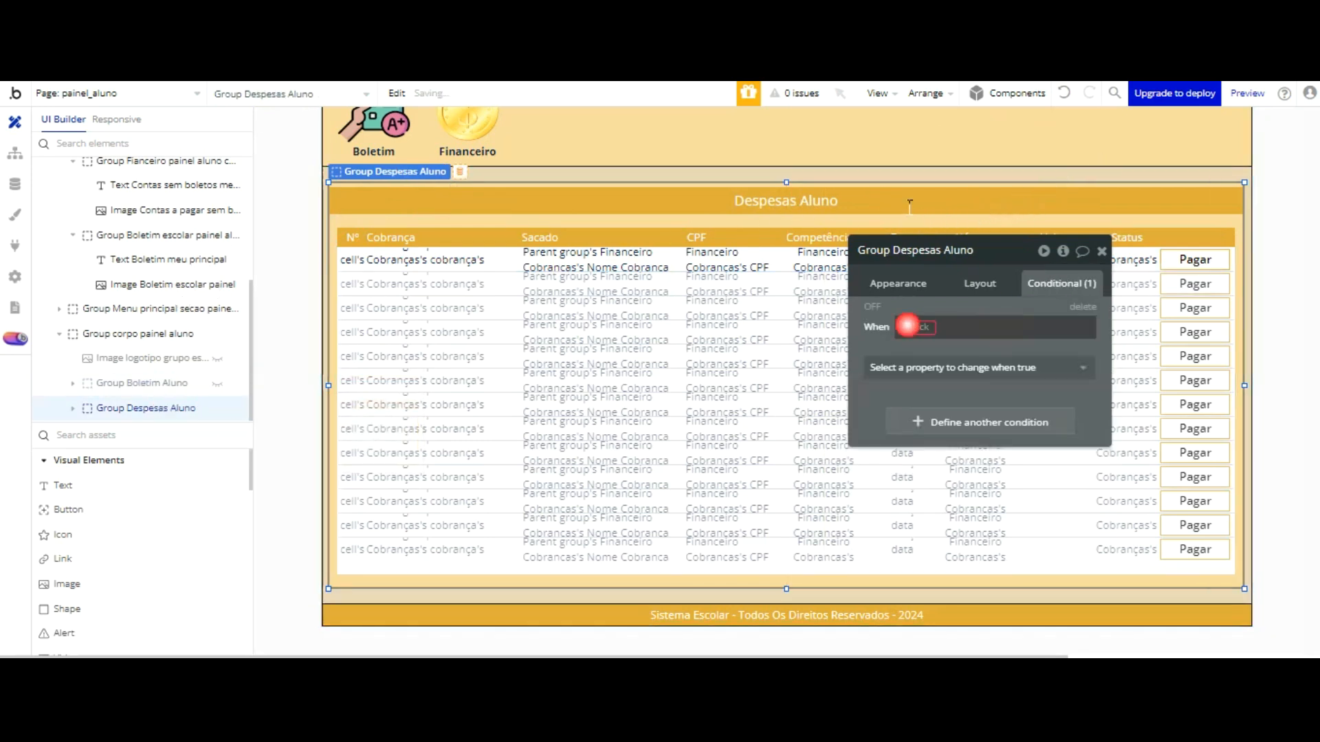
{"action": "right_click", "coordinate": [914, 325]}
{"action": "left_click", "coordinate": [1008, 302]}
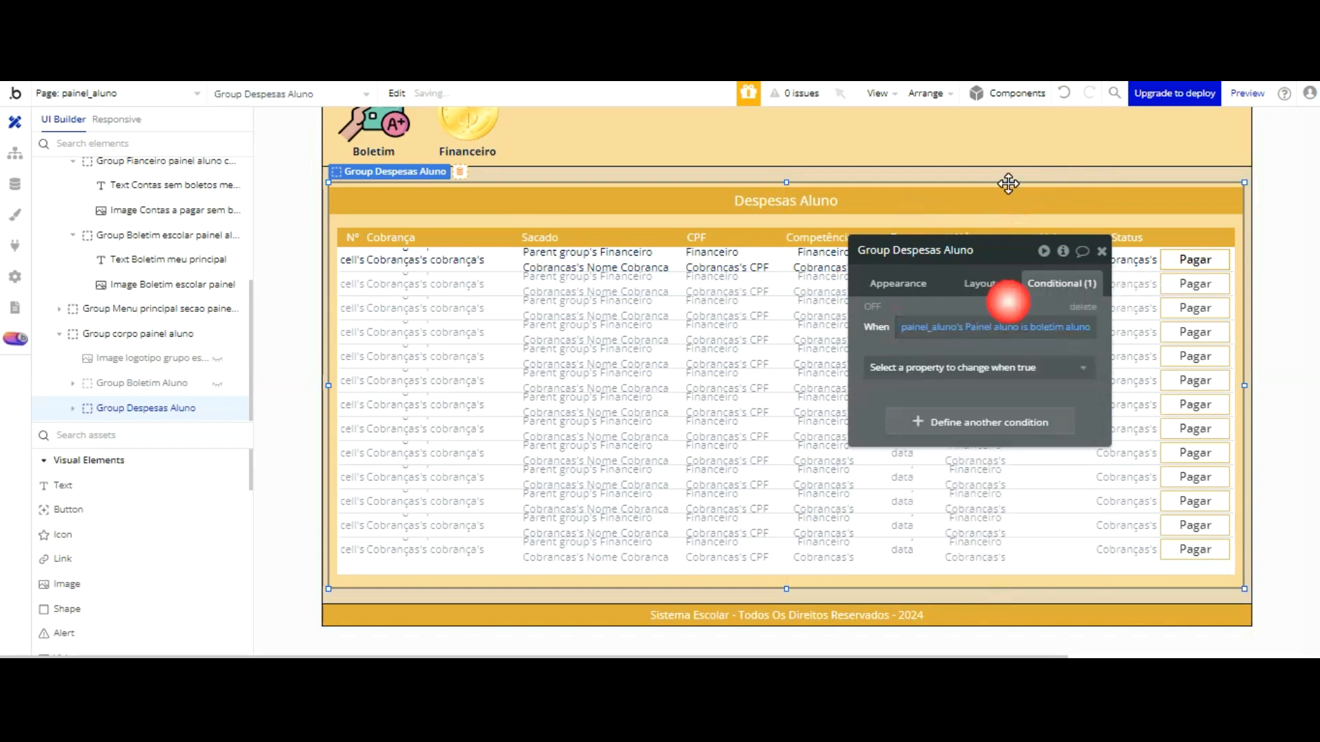
{"action": "left_click", "coordinate": [1058, 329]}
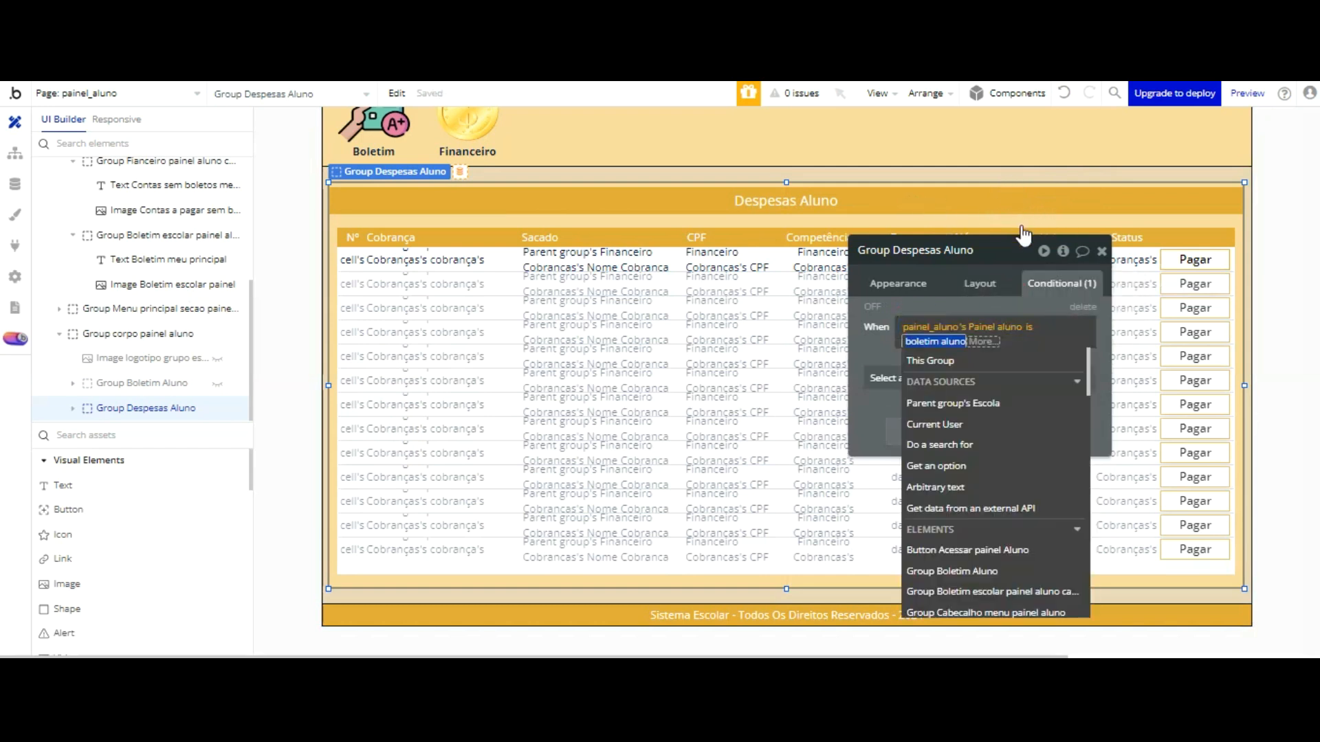
{"action": "type", "text": "des"}
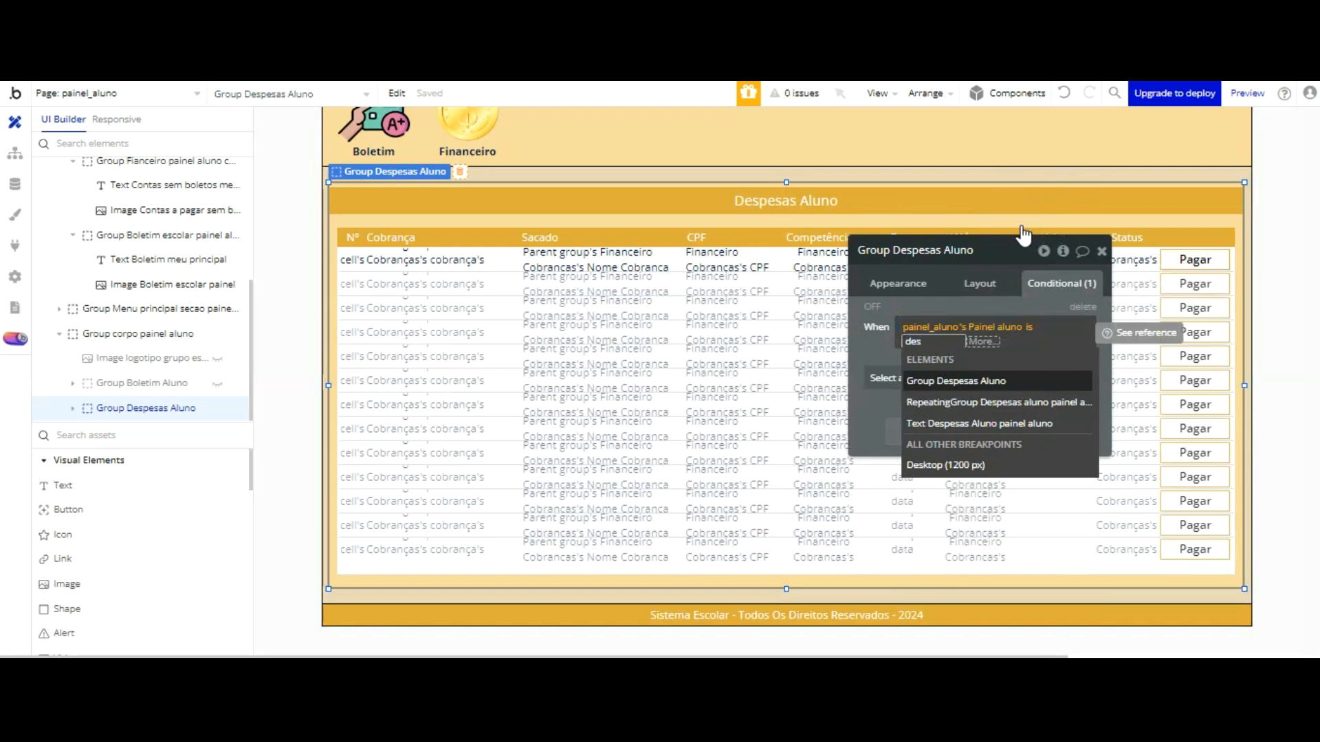
{"action": "type", "text": "pesas aluno"}
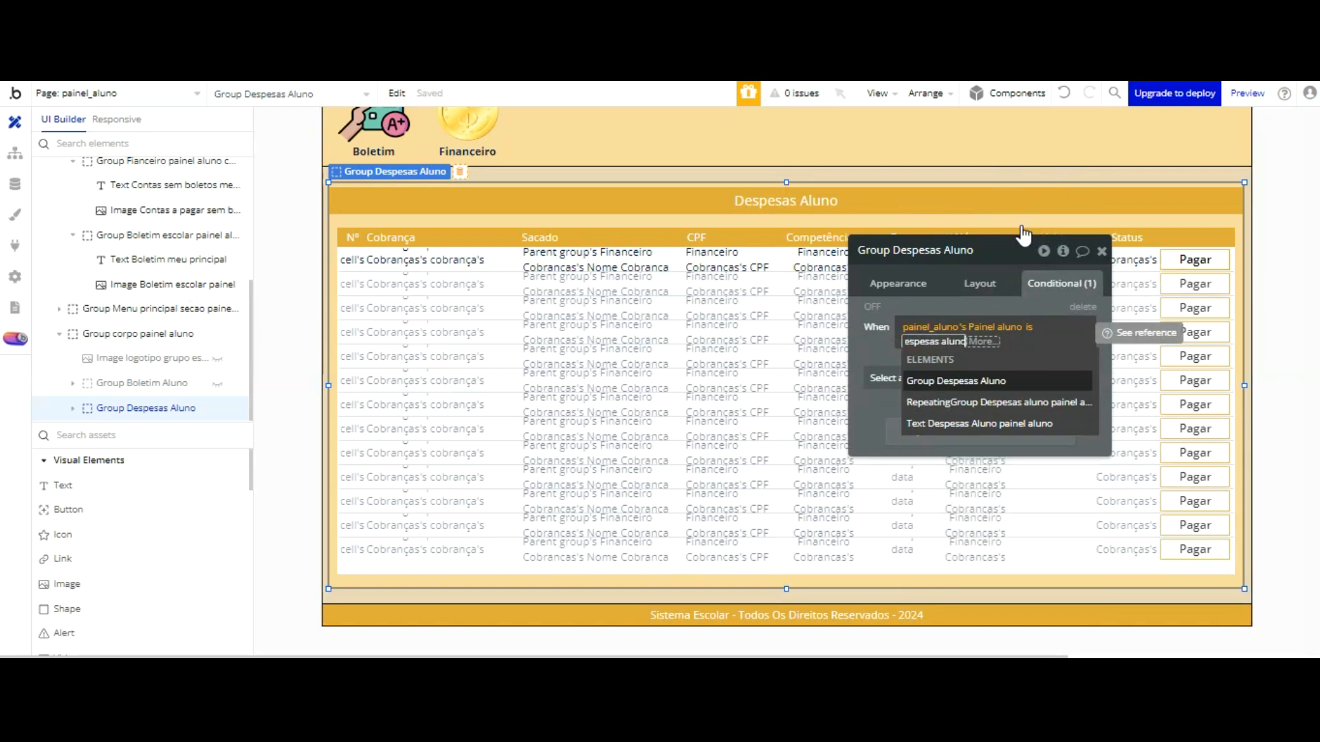
{"action": "left_click", "coordinate": [886, 224]}
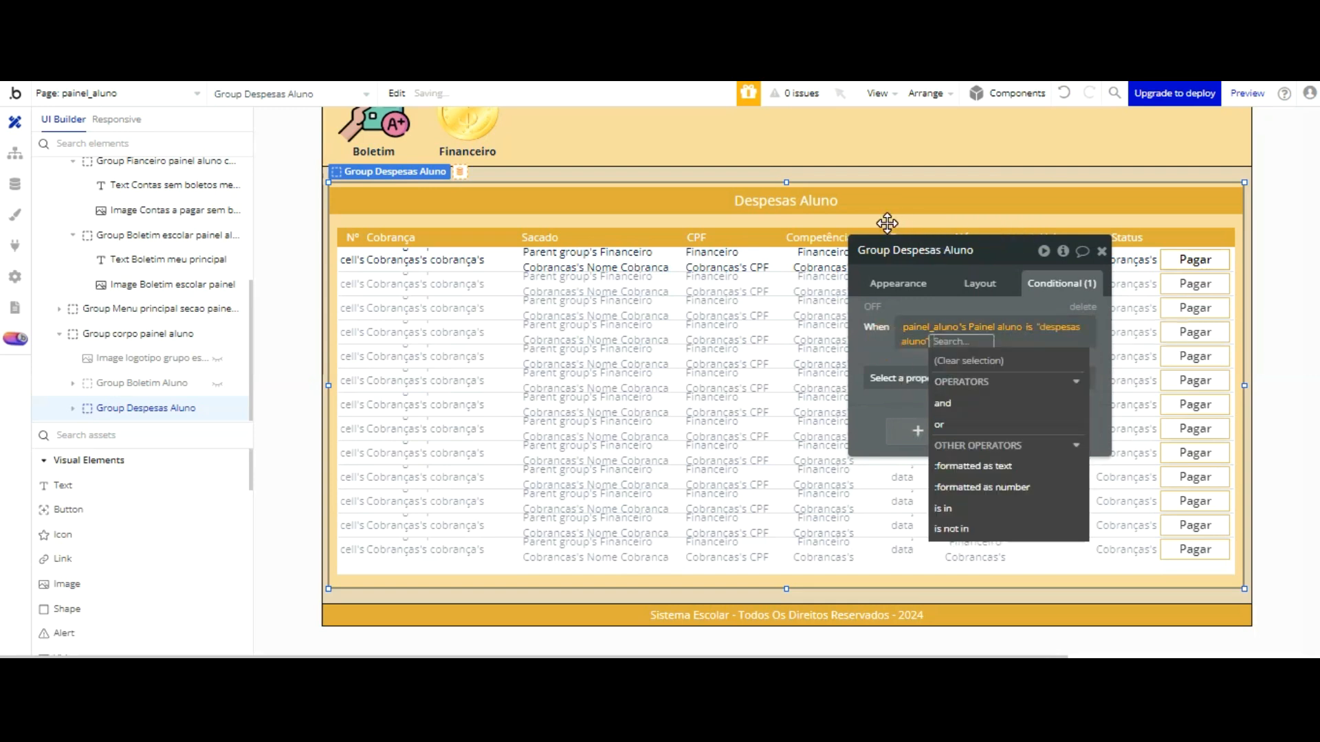
{"action": "left_click", "coordinate": [886, 224]}
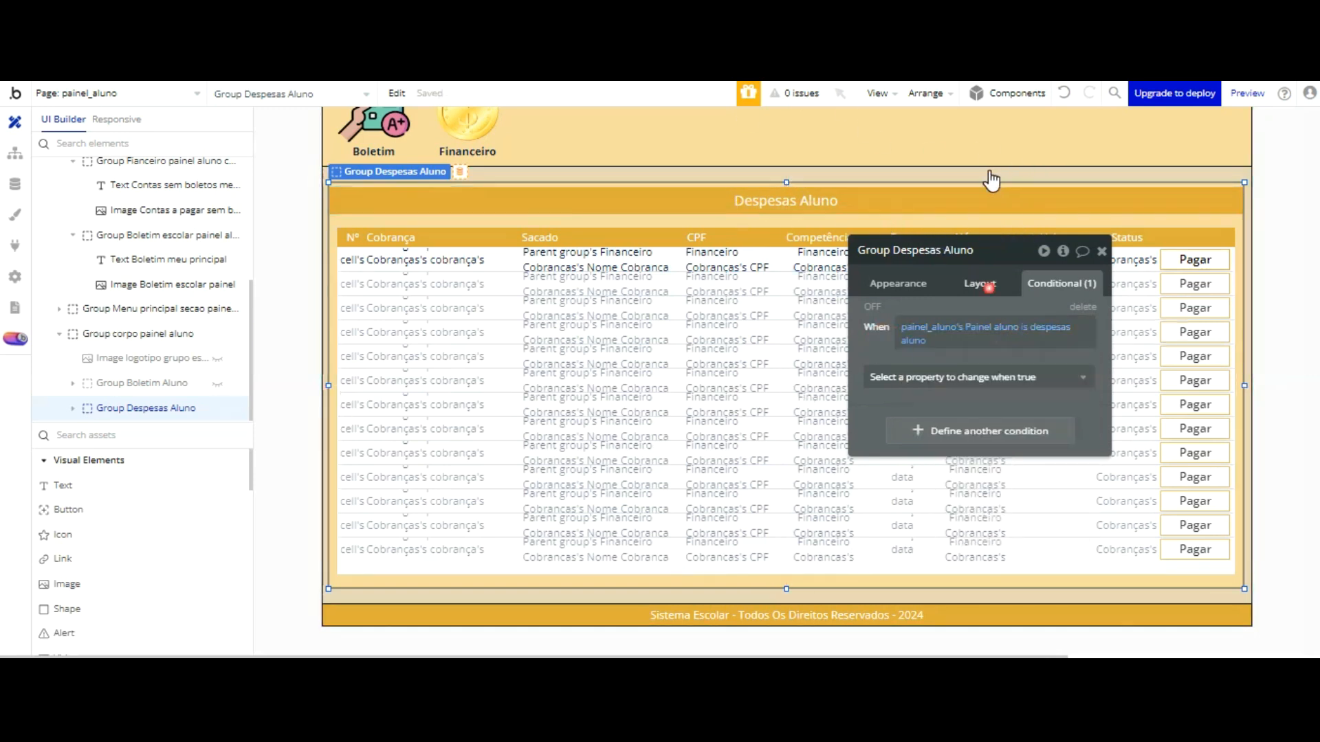
{"action": "left_click", "coordinate": [983, 284]}
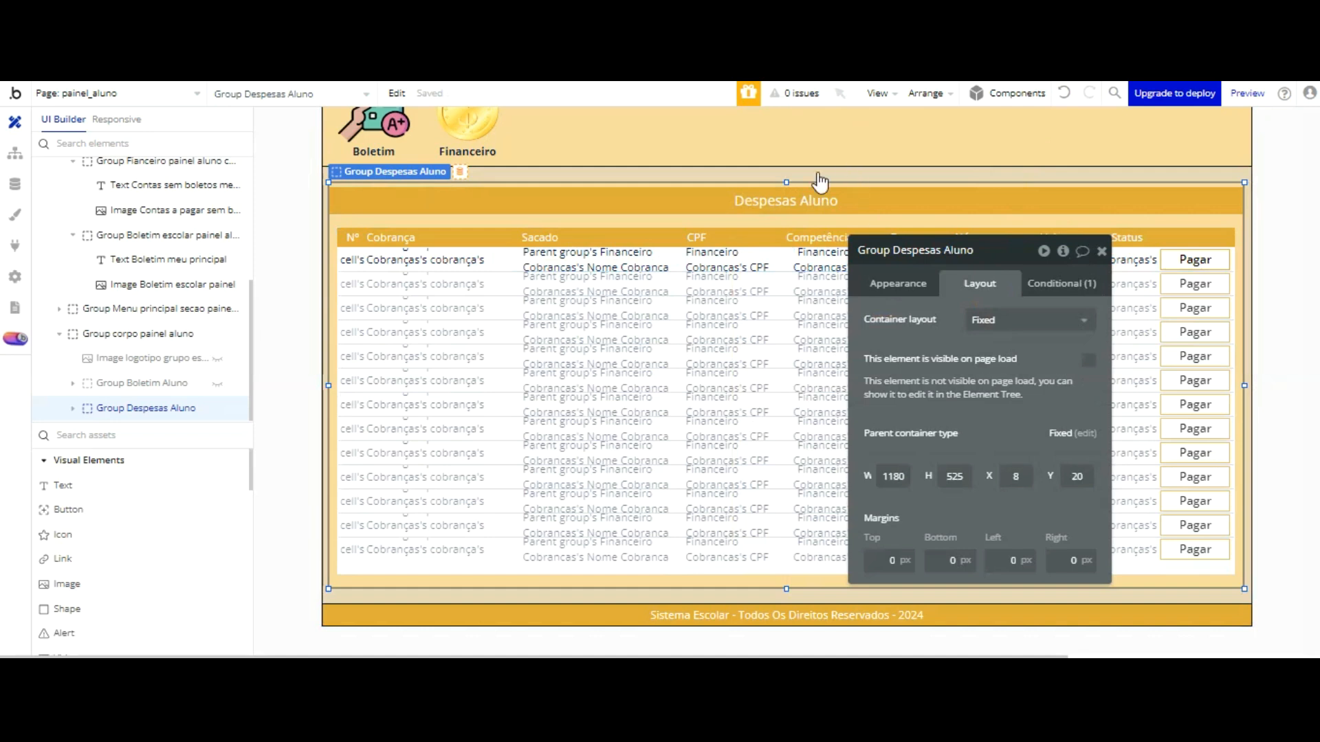
{"action": "left_click", "coordinate": [619, 62]}
Reload the preview and alternate between Boletim and Financeiro icons to switch the Boletim Aluno and Despesas Aluno panels
{"action": "left_click", "coordinate": [498, 93]}
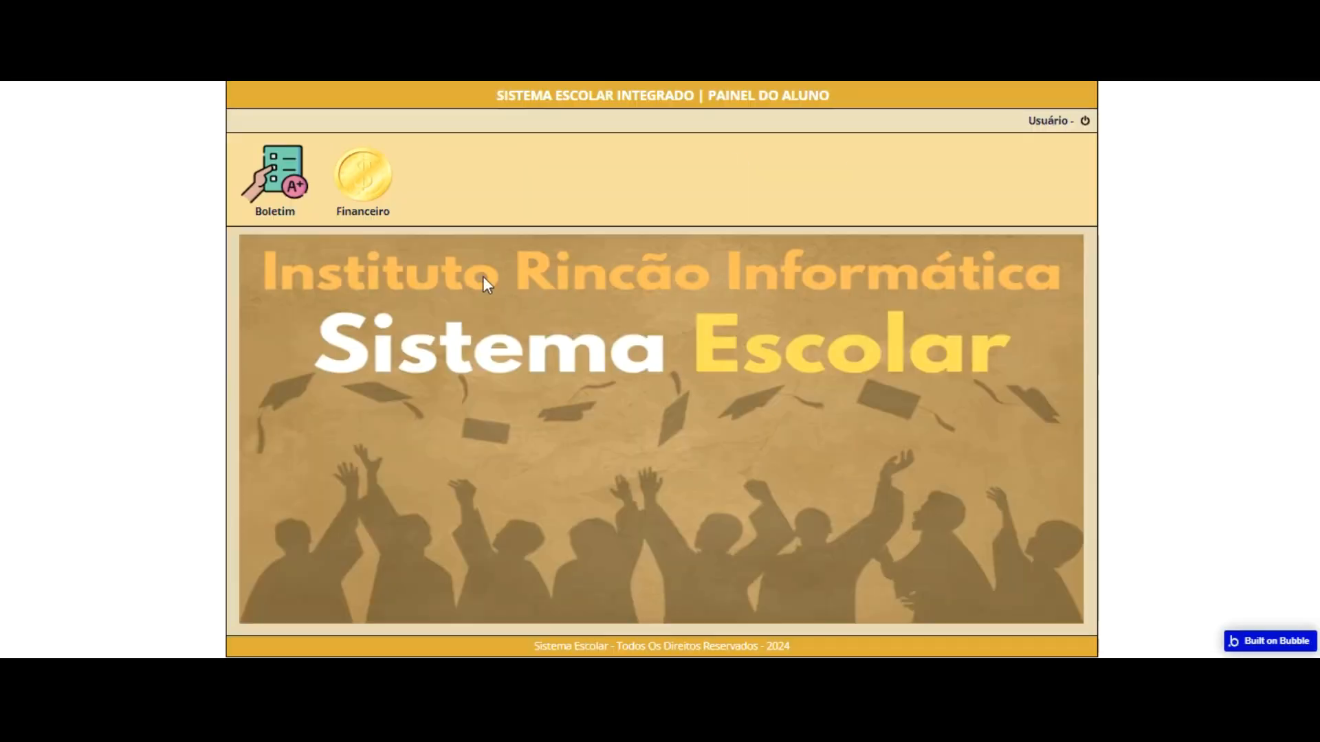
{"action": "left_click", "coordinate": [275, 177]}
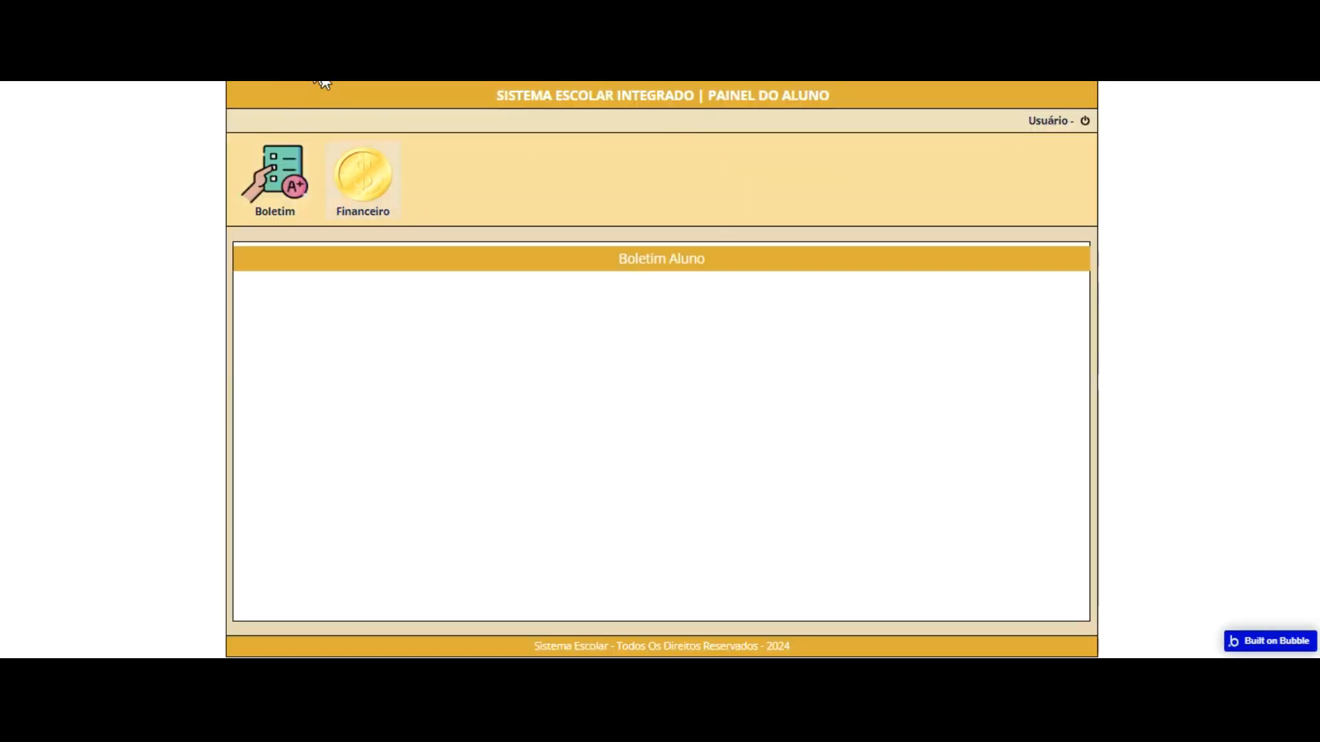
{"action": "left_click", "coordinate": [355, 169]}
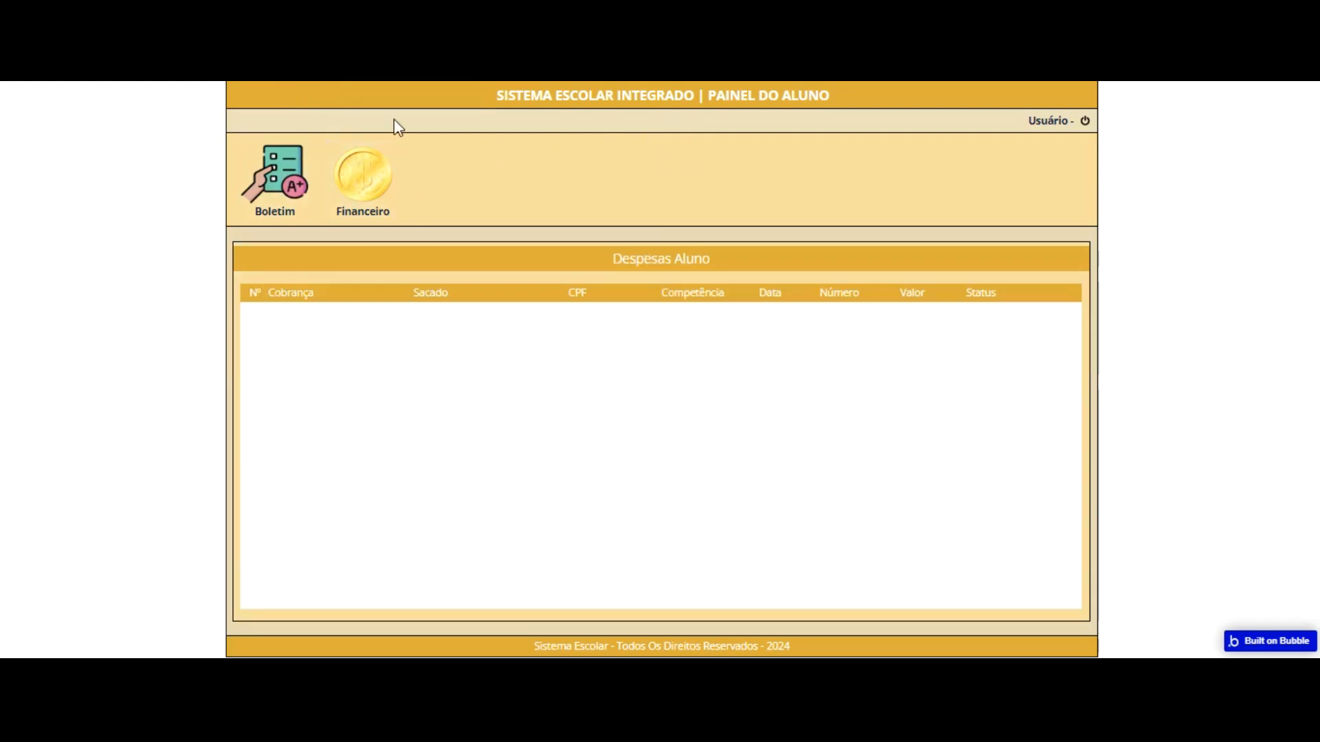
{"action": "left_click", "coordinate": [303, 179]}
{"action": "left_click", "coordinate": [364, 175]}
{"action": "left_click", "coordinate": [301, 166]}
{"action": "left_click", "coordinate": [361, 173]}
{"action": "left_click", "coordinate": [310, 165]}
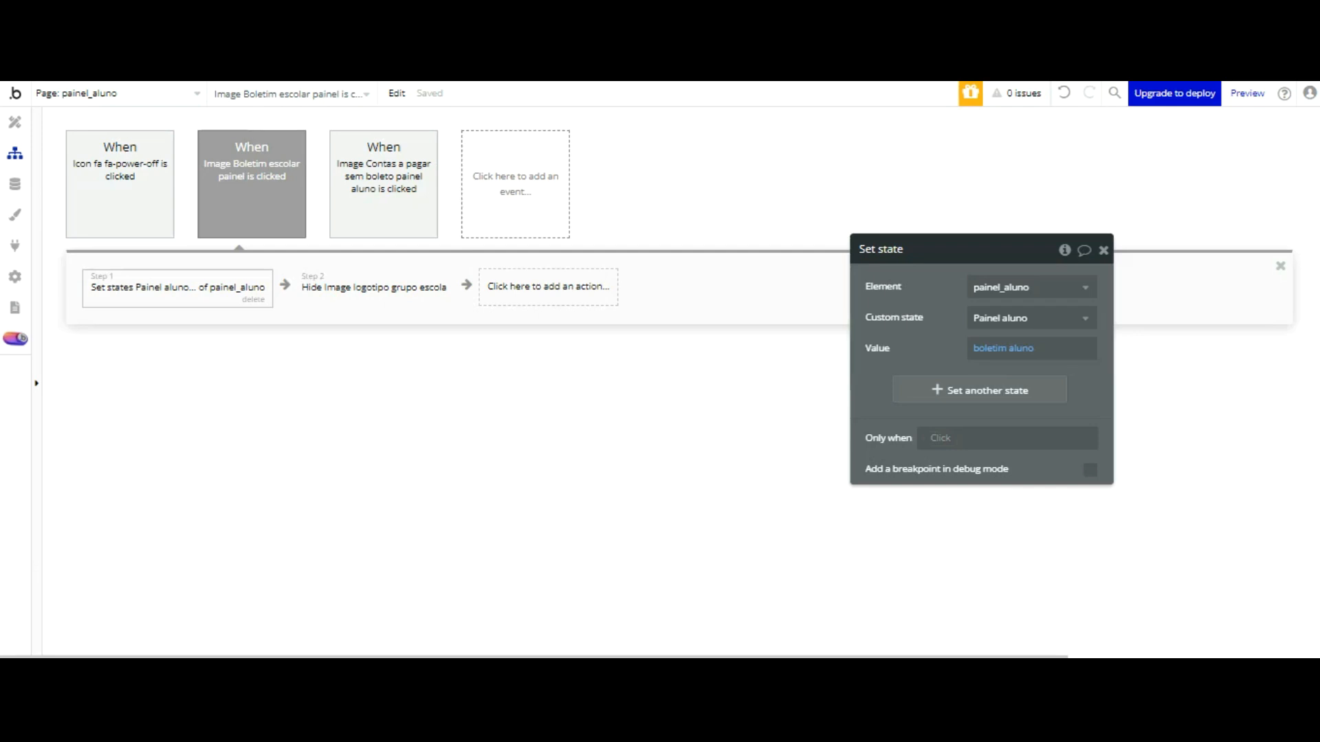
Show the login popup on the canvas and set its height to 300
{"action": "left_click", "coordinate": [15, 122]}
{"action": "scroll", "coordinate": [206, 206], "scroll_direction": "up", "scroll_amount": 3}
{"action": "scroll", "coordinate": [212, 189], "scroll_direction": "up", "scroll_amount": 3}
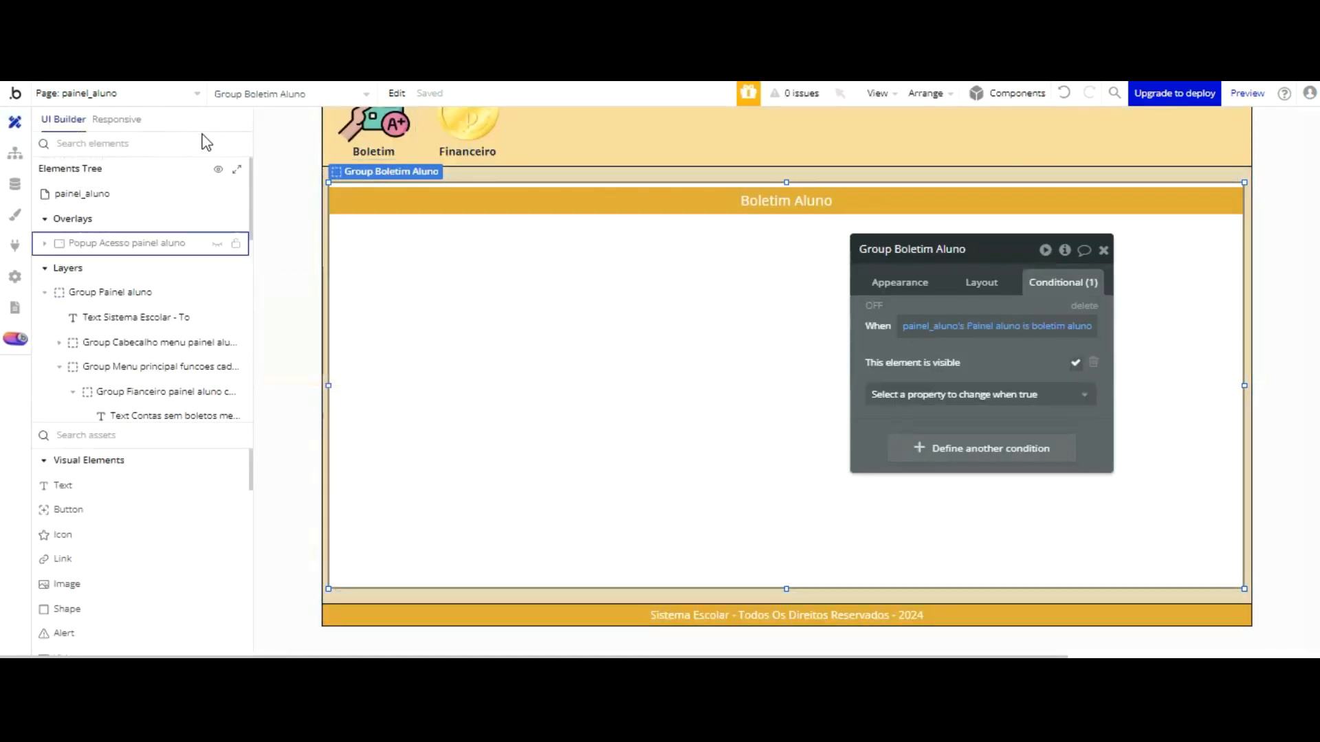
{"action": "left_click", "coordinate": [218, 243]}
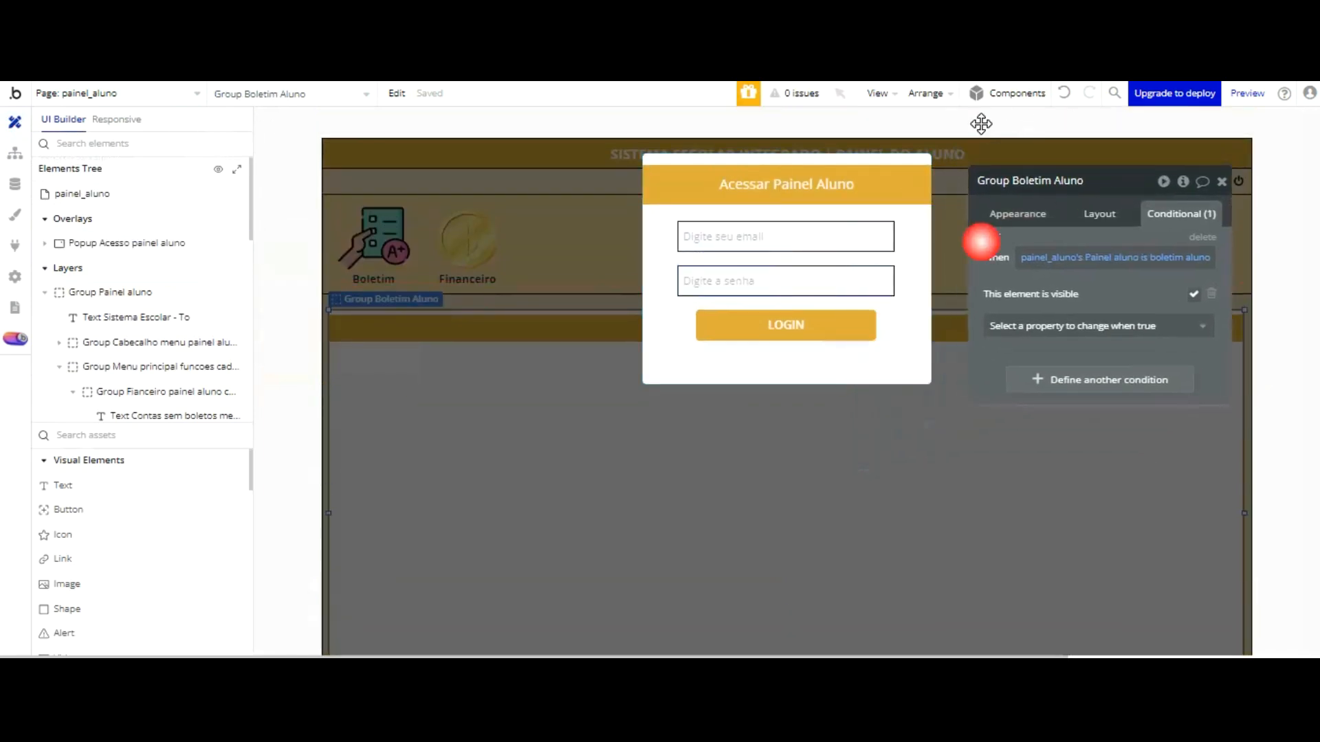
{"action": "left_click", "coordinate": [920, 273]}
{"action": "left_click", "coordinate": [1100, 214]}
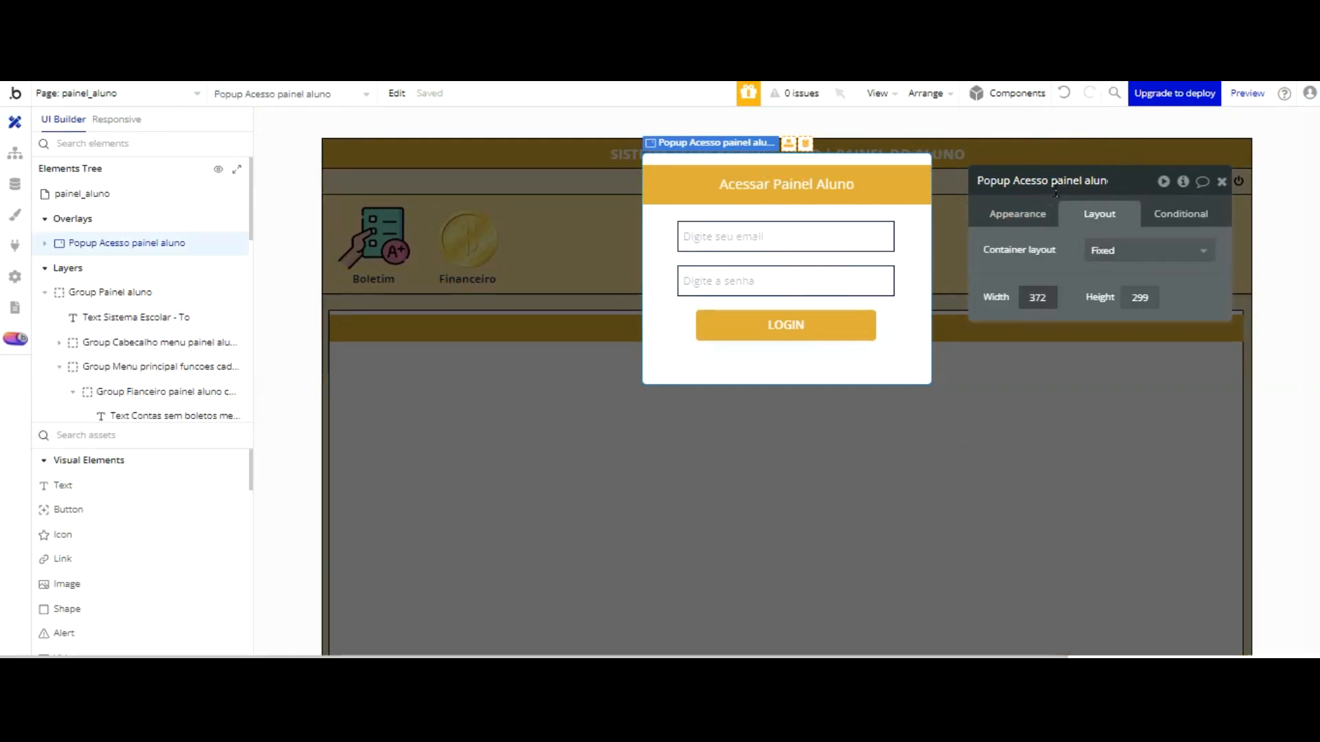
{"action": "key", "text": "Tab"}
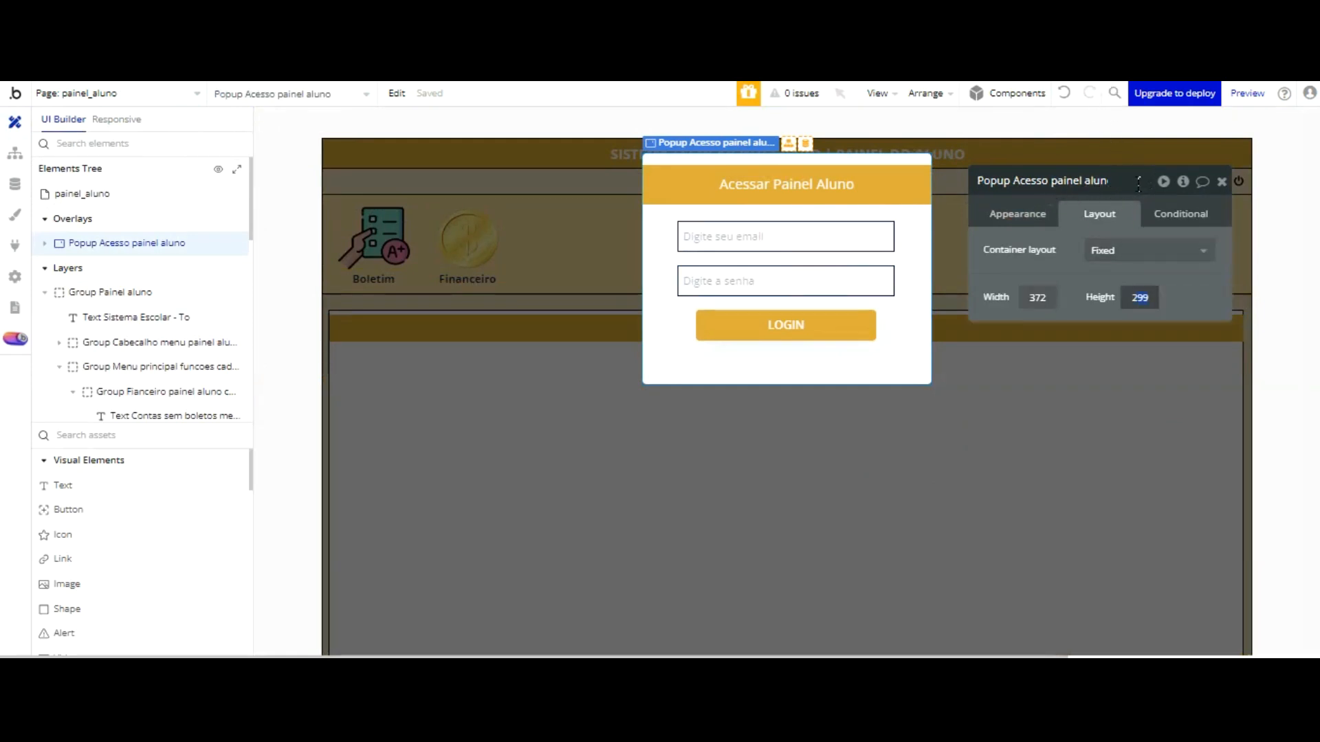
{"action": "type", "text": "300"}
{"action": "key", "text": "Return"}
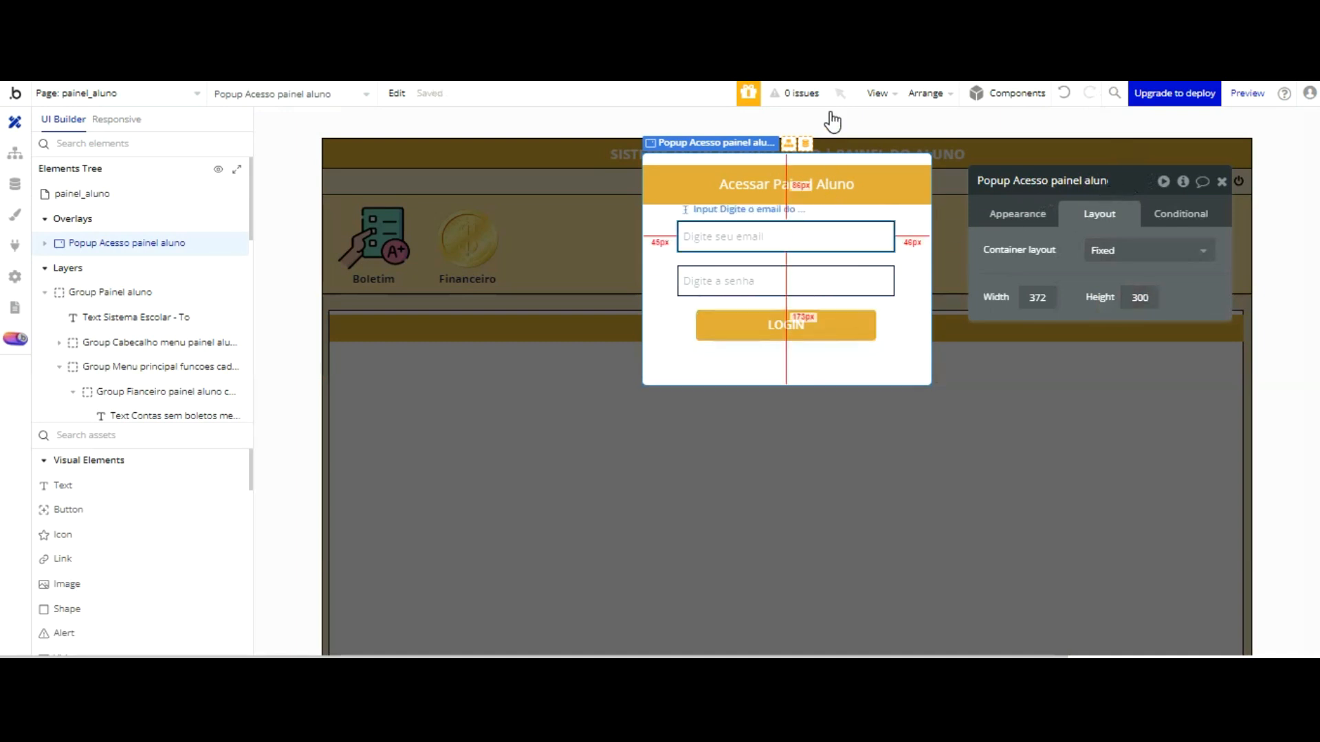
Rename the popup's email and password input elements
{"action": "left_click", "coordinate": [835, 183]}
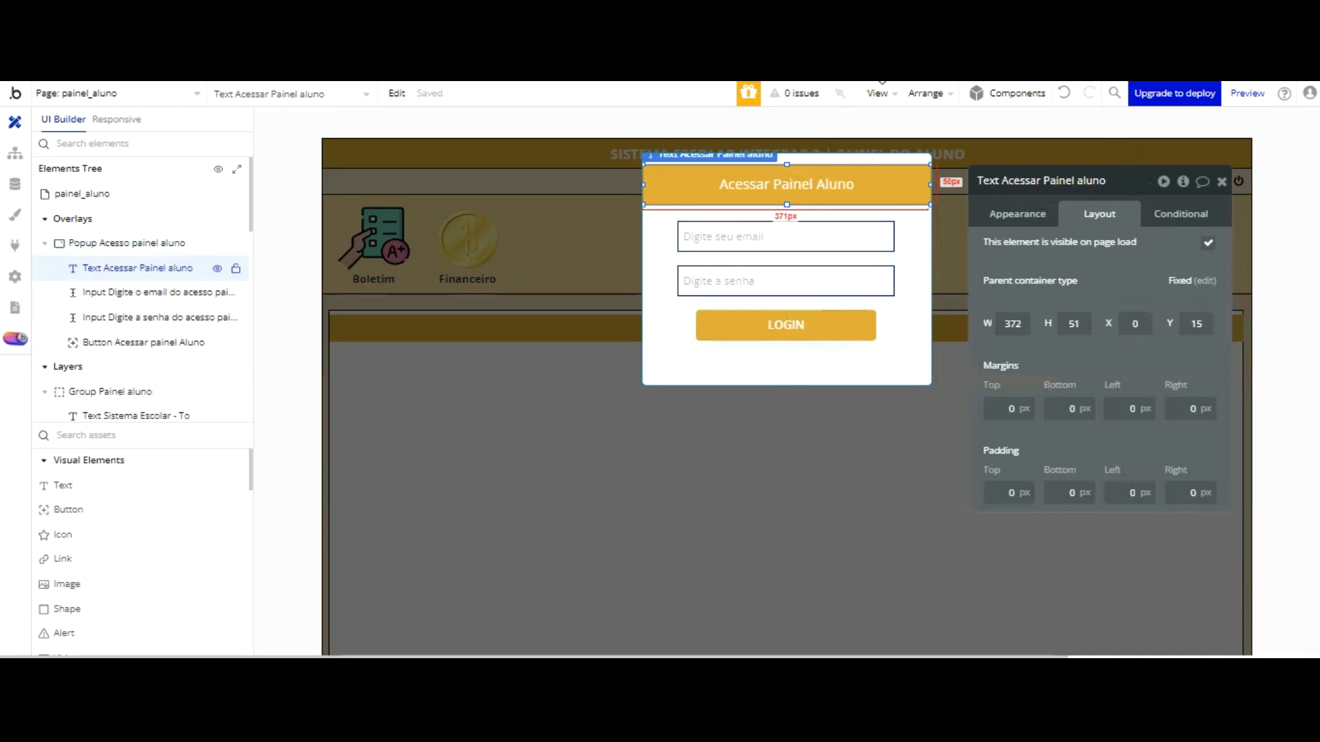
{"action": "left_click", "coordinate": [846, 236]}
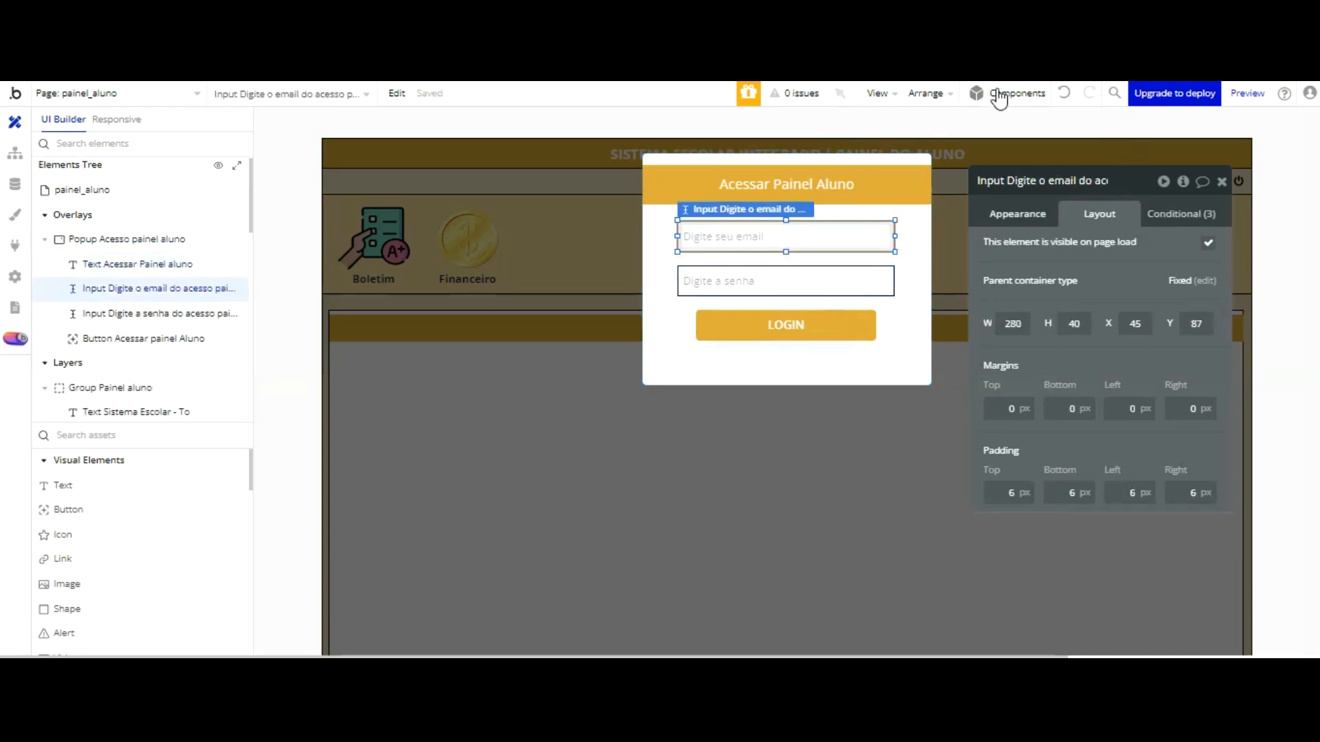
{"action": "left_click", "coordinate": [1017, 181]}
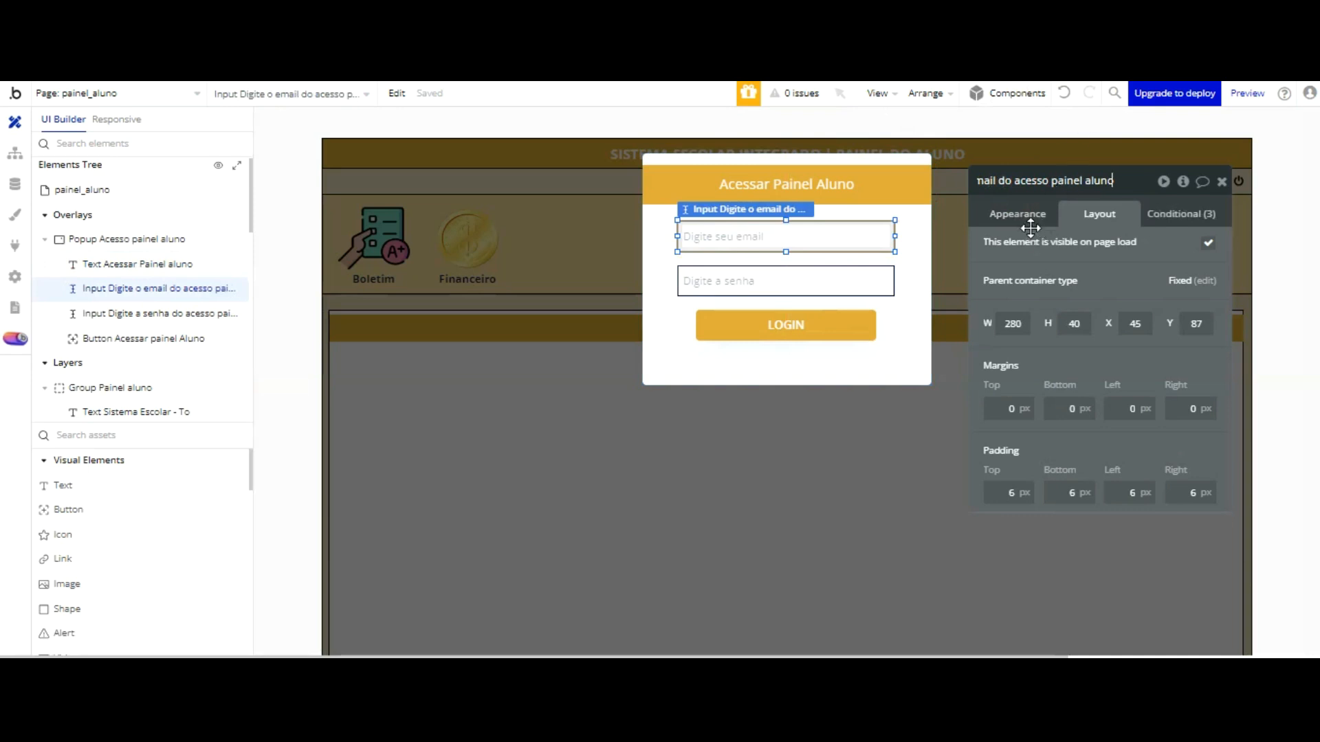
{"action": "left_click", "coordinate": [854, 275]}
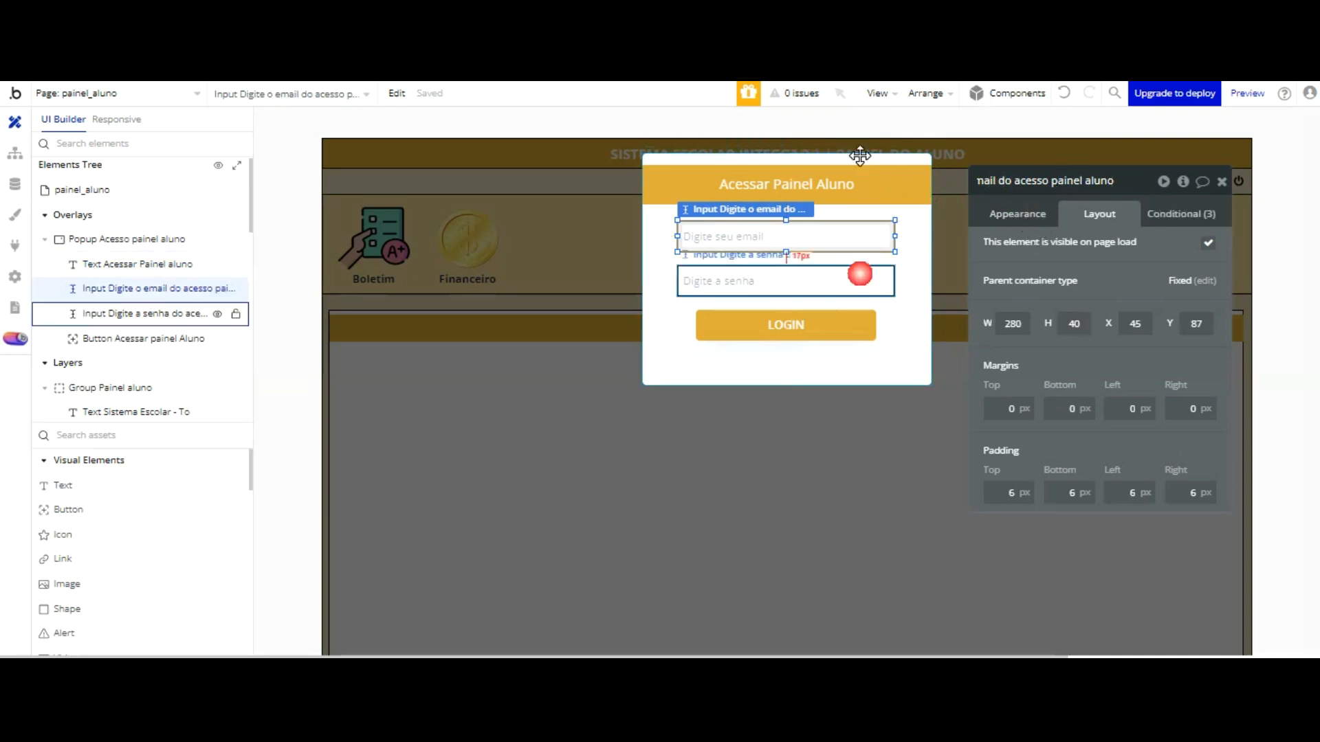
{"action": "left_click", "coordinate": [1037, 181]}
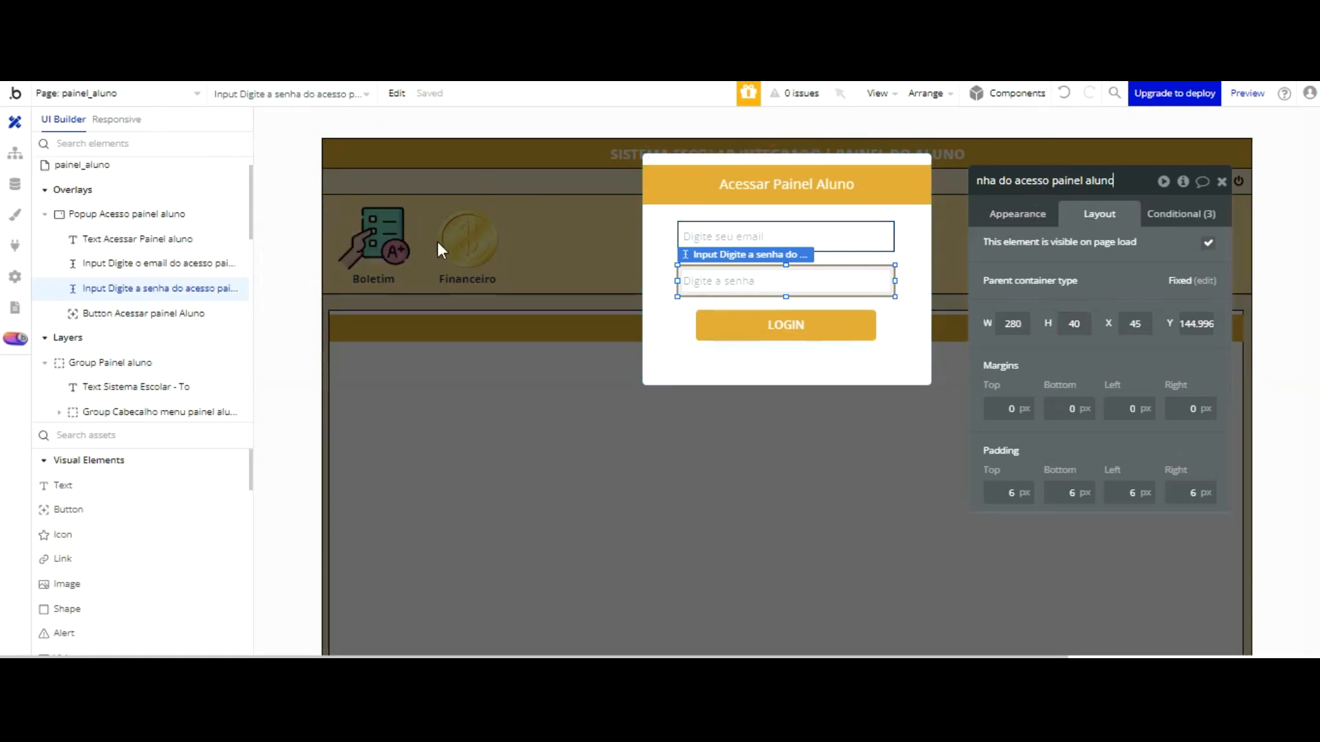
Close the popup and select Group Painel aluno in the Elements Tree
{"action": "left_click", "coordinate": [441, 368]}
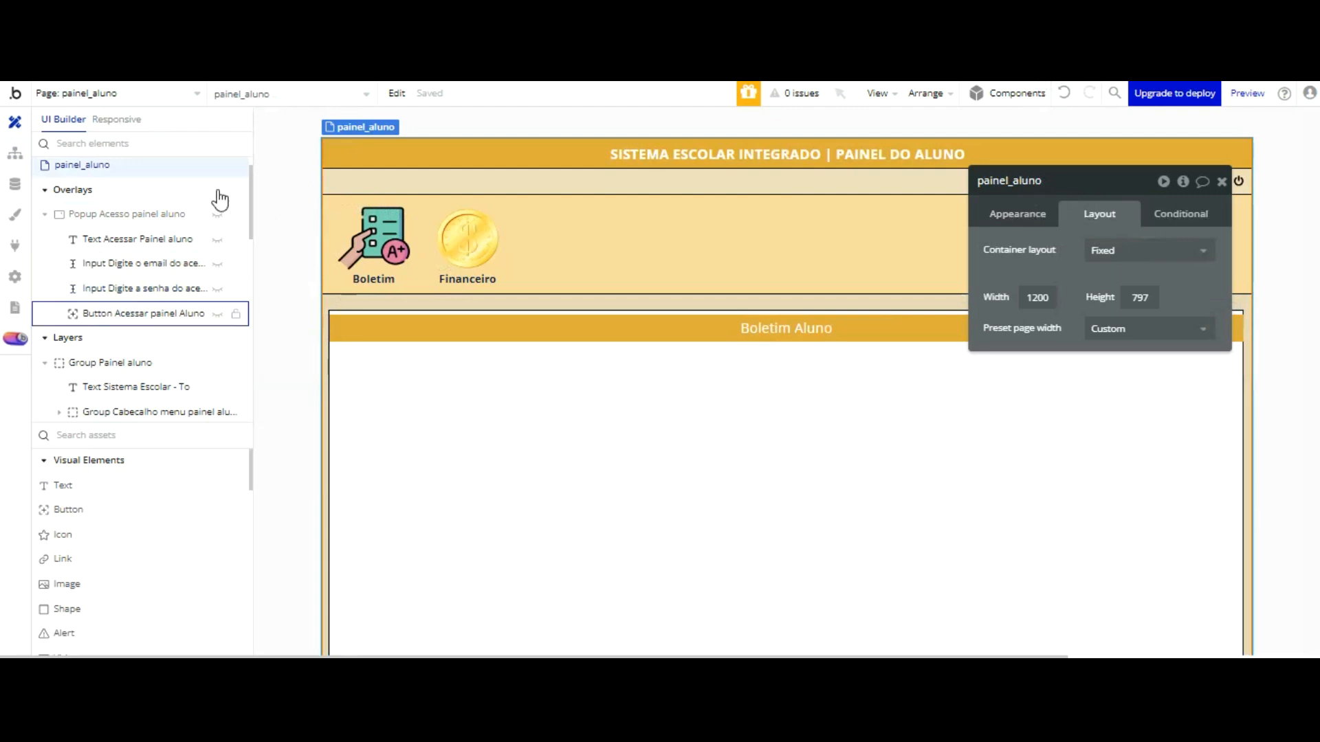
{"action": "scroll", "coordinate": [165, 198], "scroll_direction": "up", "scroll_amount": 1}
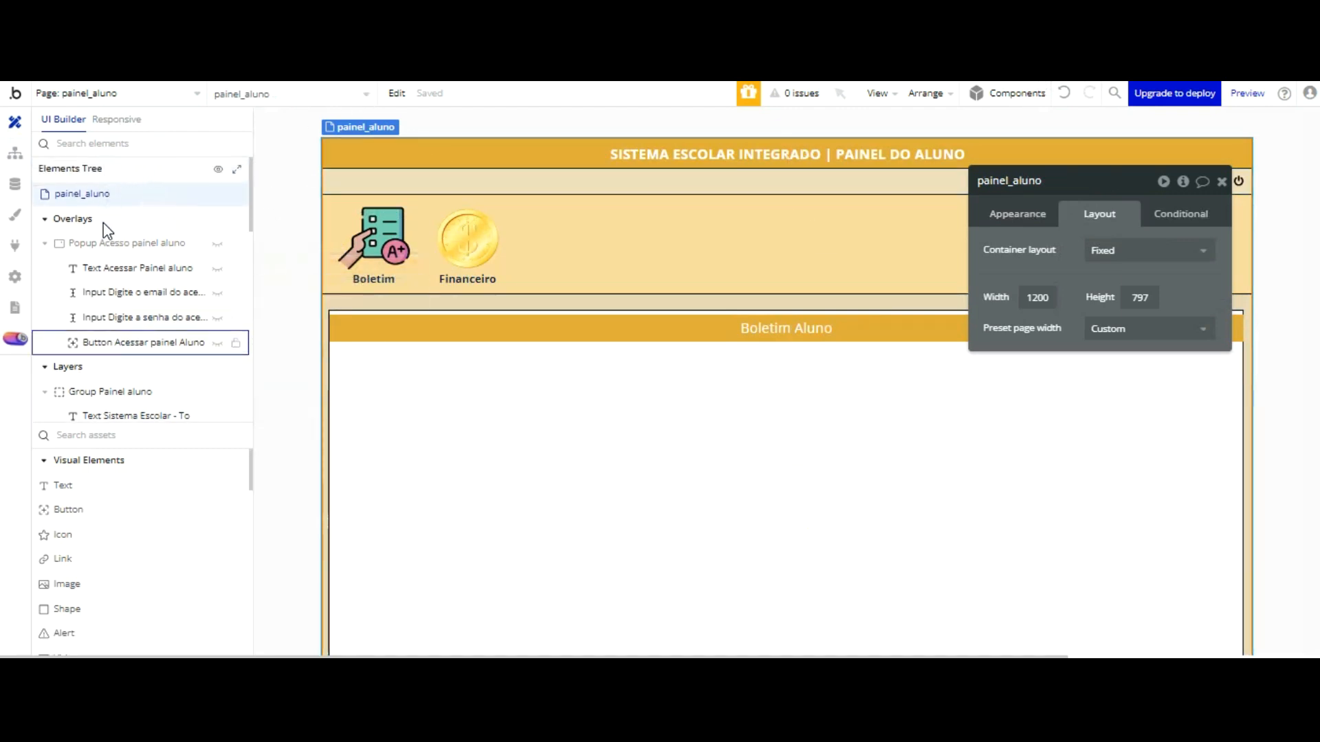
{"action": "left_click", "coordinate": [110, 392]}
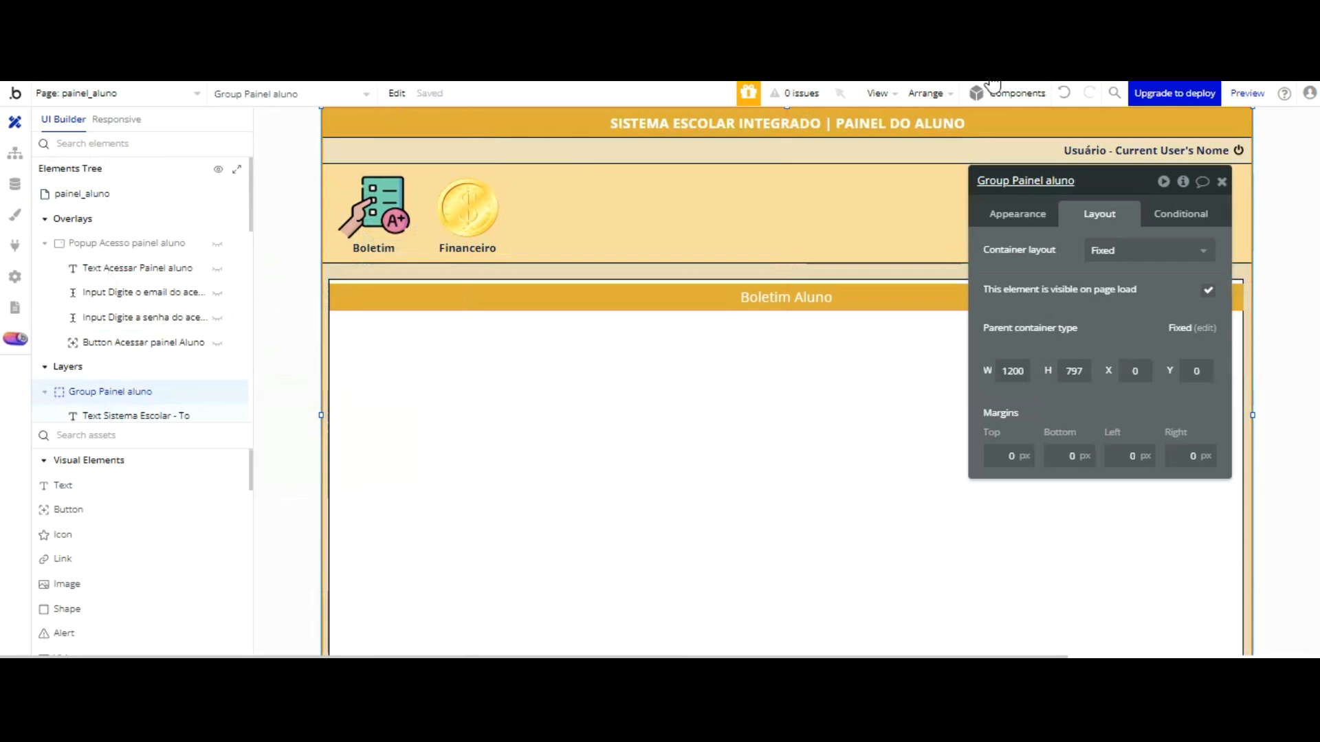
Add a 'Page is loaded' event that shows Popup Acesso painel aluno
{"action": "left_click", "coordinate": [15, 153]}
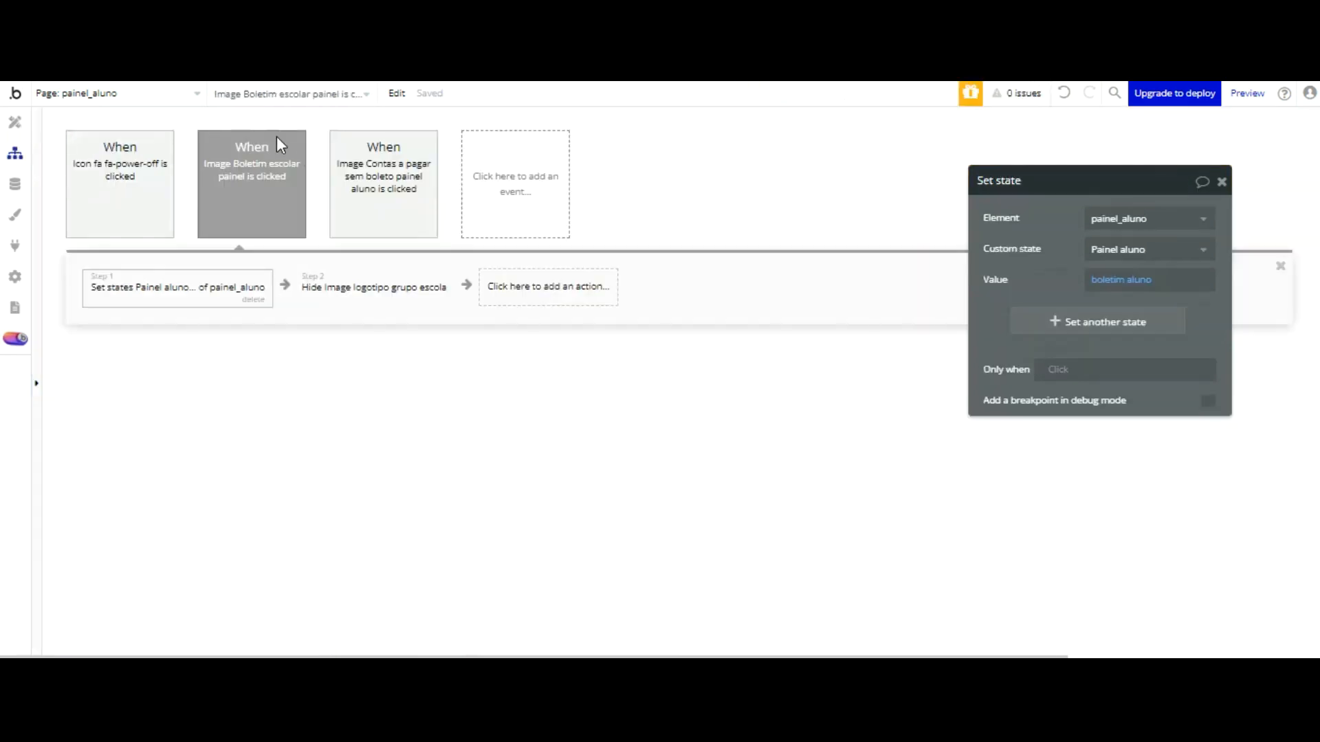
{"action": "left_click", "coordinate": [508, 163]}
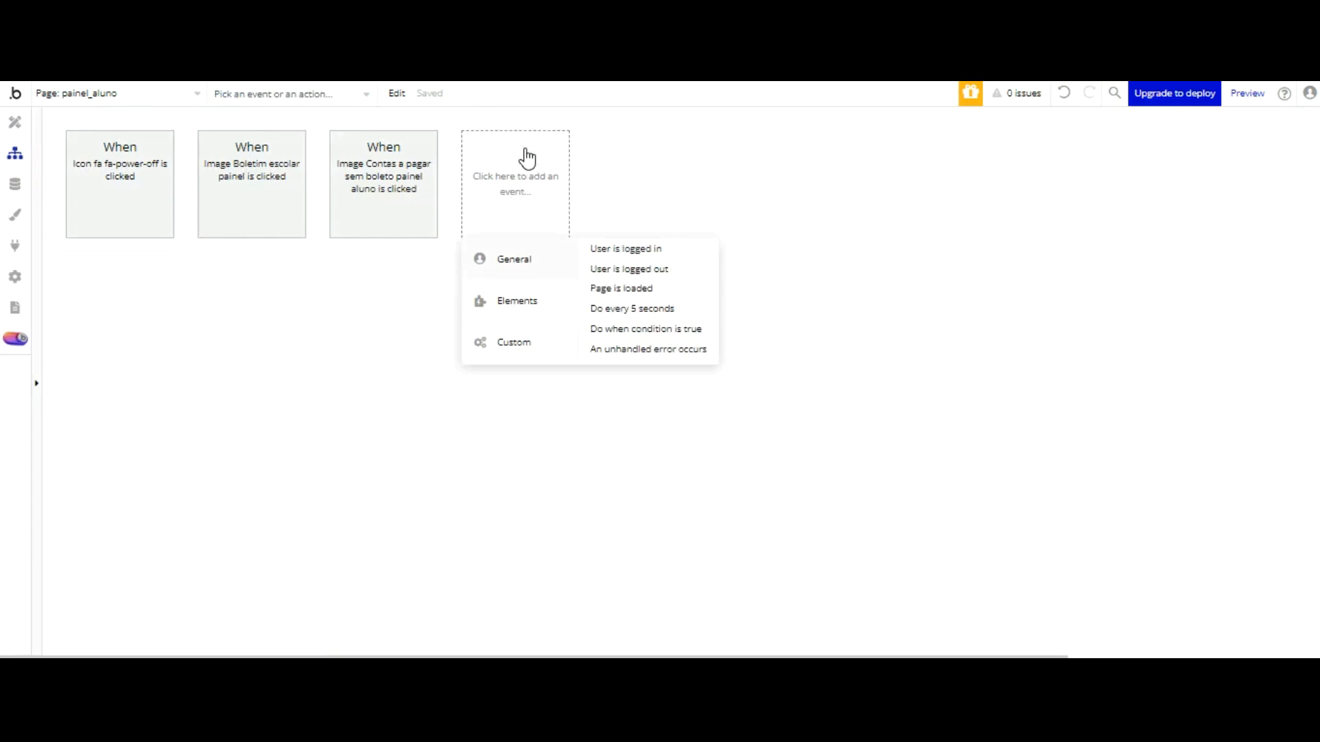
{"action": "left_click", "coordinate": [624, 287]}
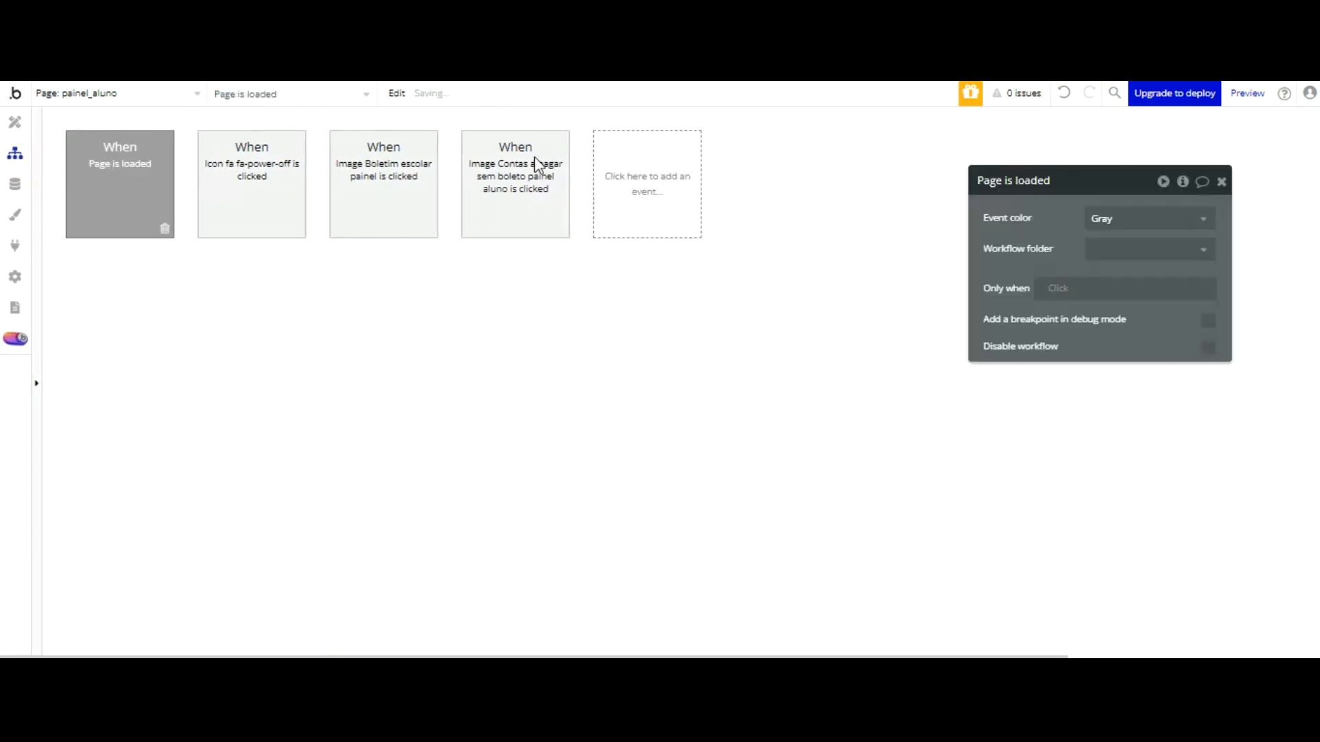
{"action": "left_click", "coordinate": [114, 282]}
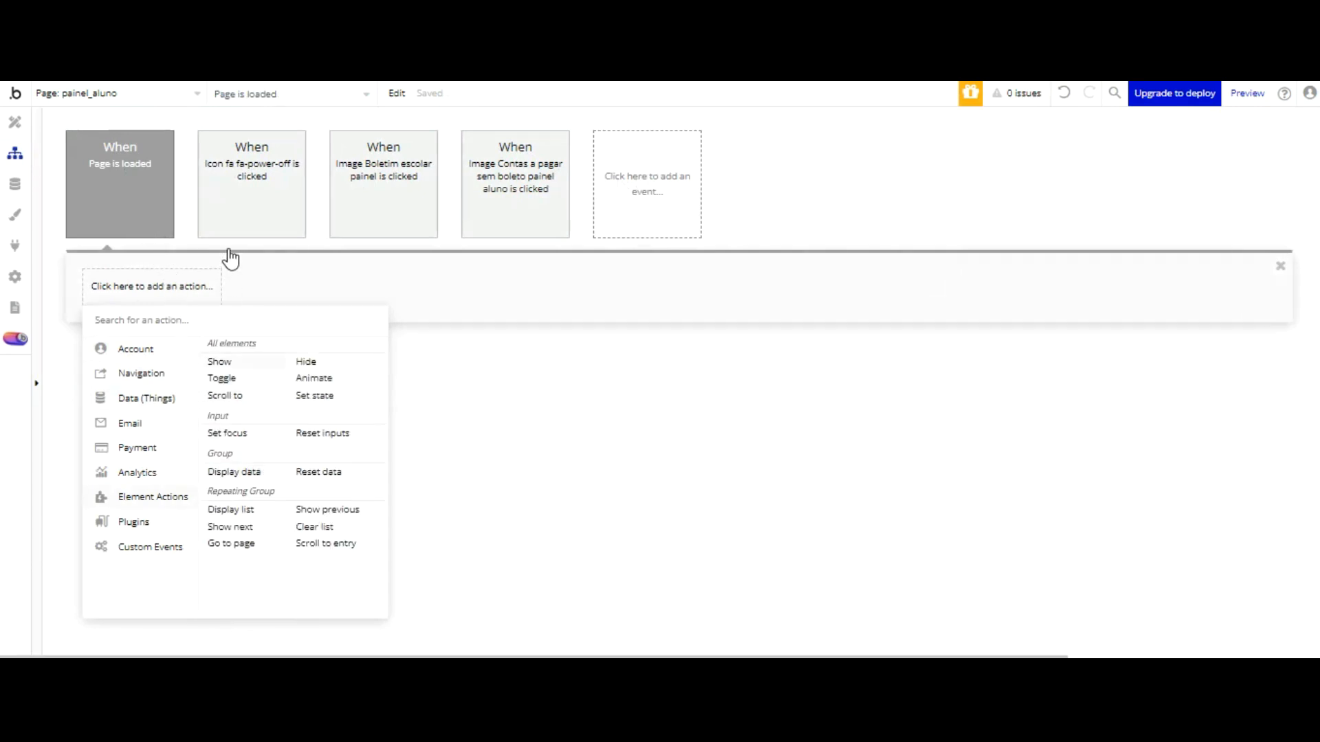
{"action": "left_click", "coordinate": [220, 362]}
{"action": "left_click", "coordinate": [1100, 219]}
{"action": "left_click", "coordinate": [1116, 267]}
{"action": "left_click", "coordinate": [1114, 218]}
{"action": "left_click", "coordinate": [1120, 244]}
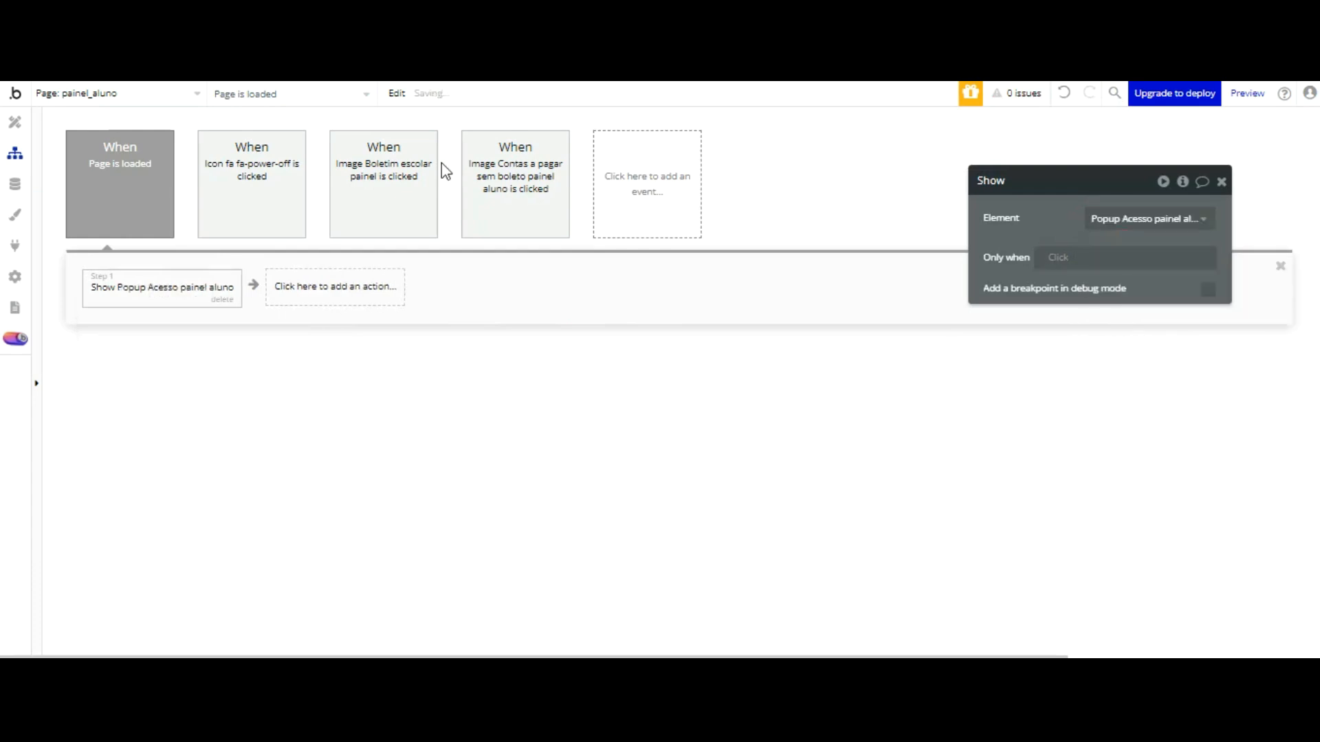
Add a second action hiding Group Painel aluno on page load
{"action": "left_click", "coordinate": [334, 286]}
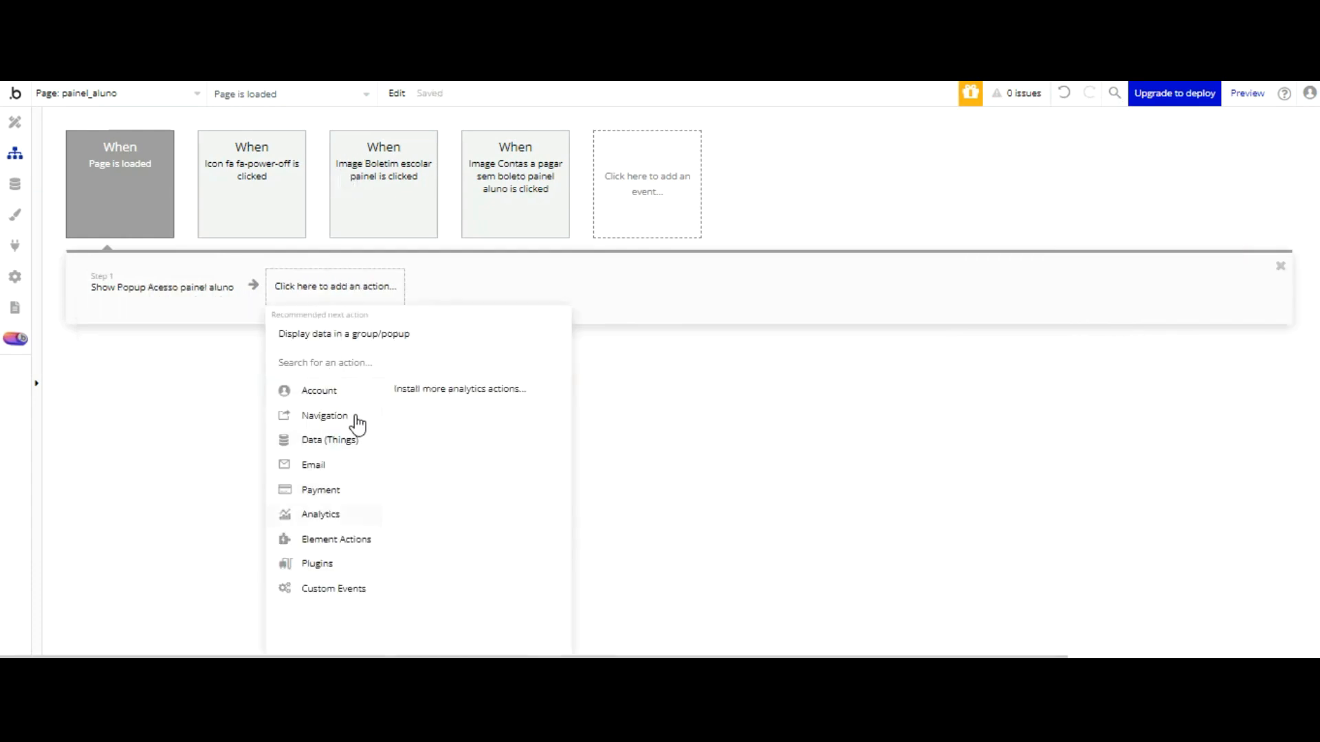
{"action": "left_click", "coordinate": [490, 404]}
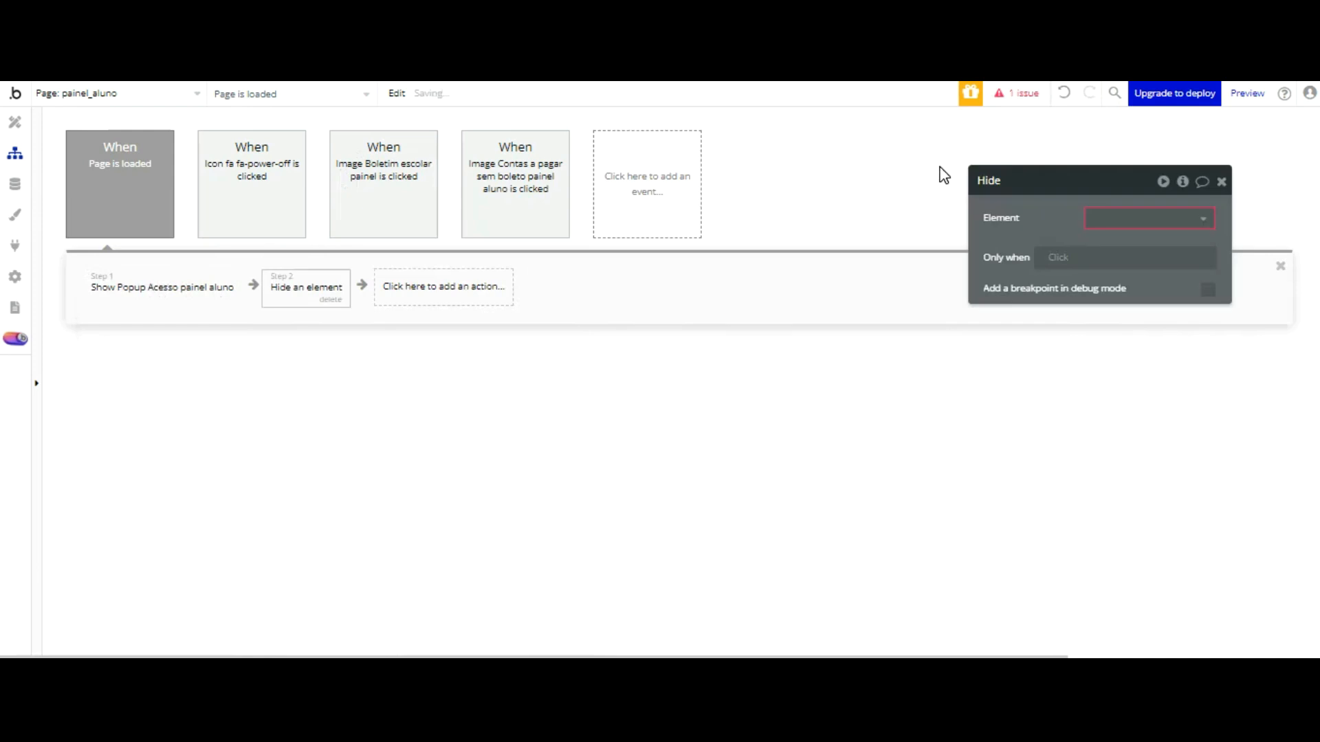
{"action": "left_click", "coordinate": [1107, 219]}
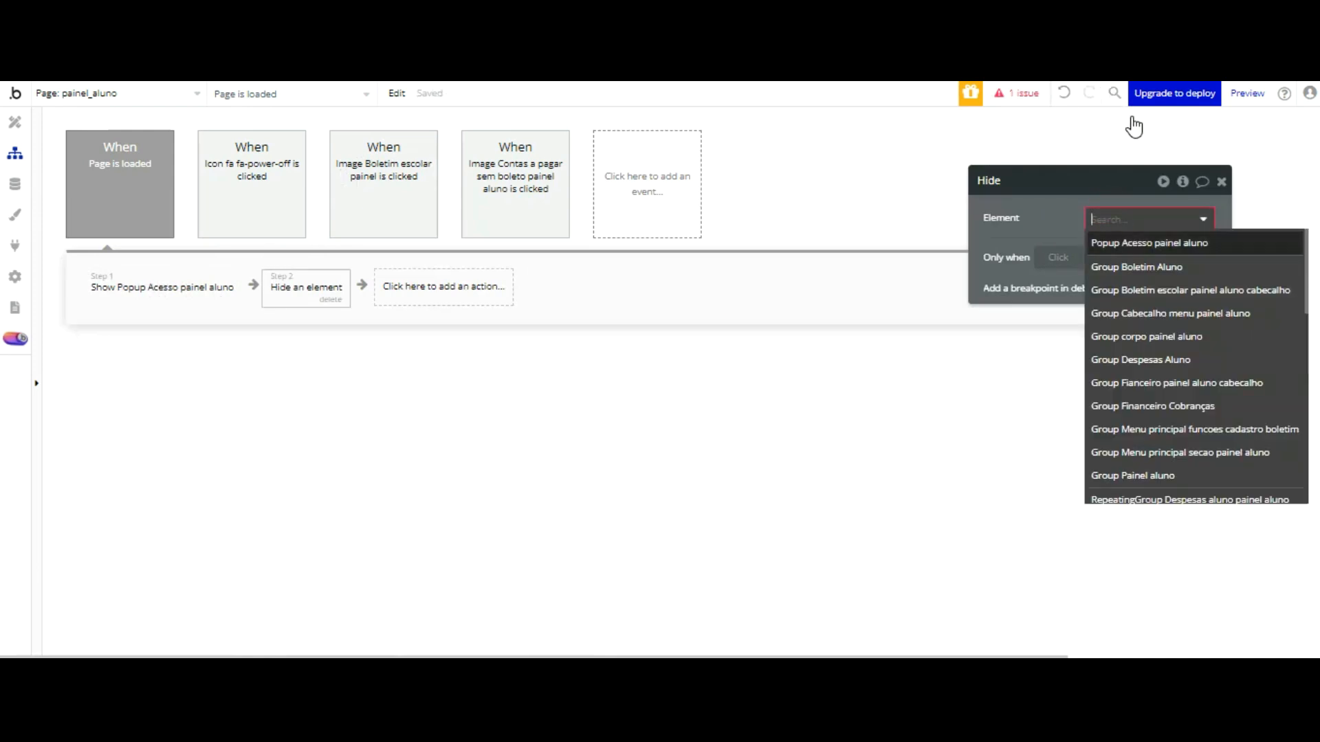
{"action": "left_click", "coordinate": [1177, 476]}
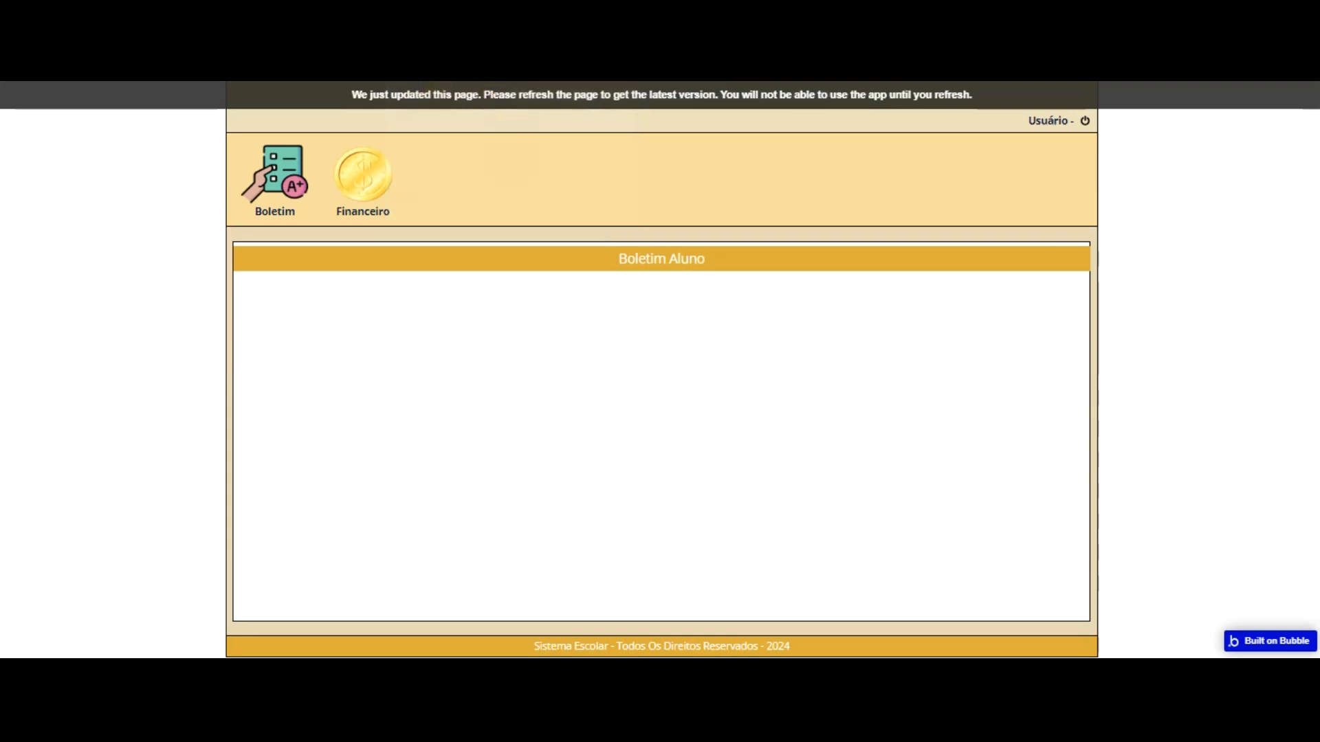
Reload the preview to confirm the login popup appears, then go back to designing the page
{"action": "key", "text": "F5"}
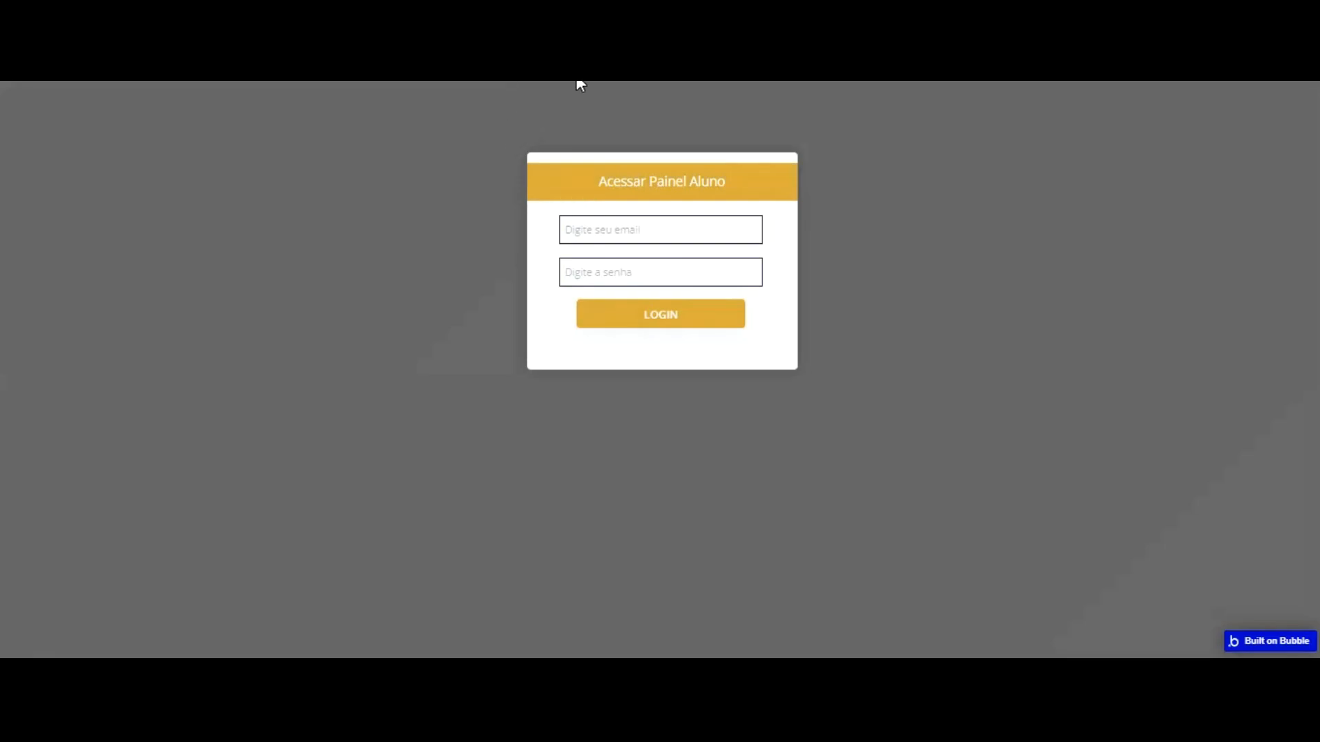
{"action": "key", "text": "ctrl+shift+Tab"}
{"action": "left_click", "coordinate": [15, 122]}
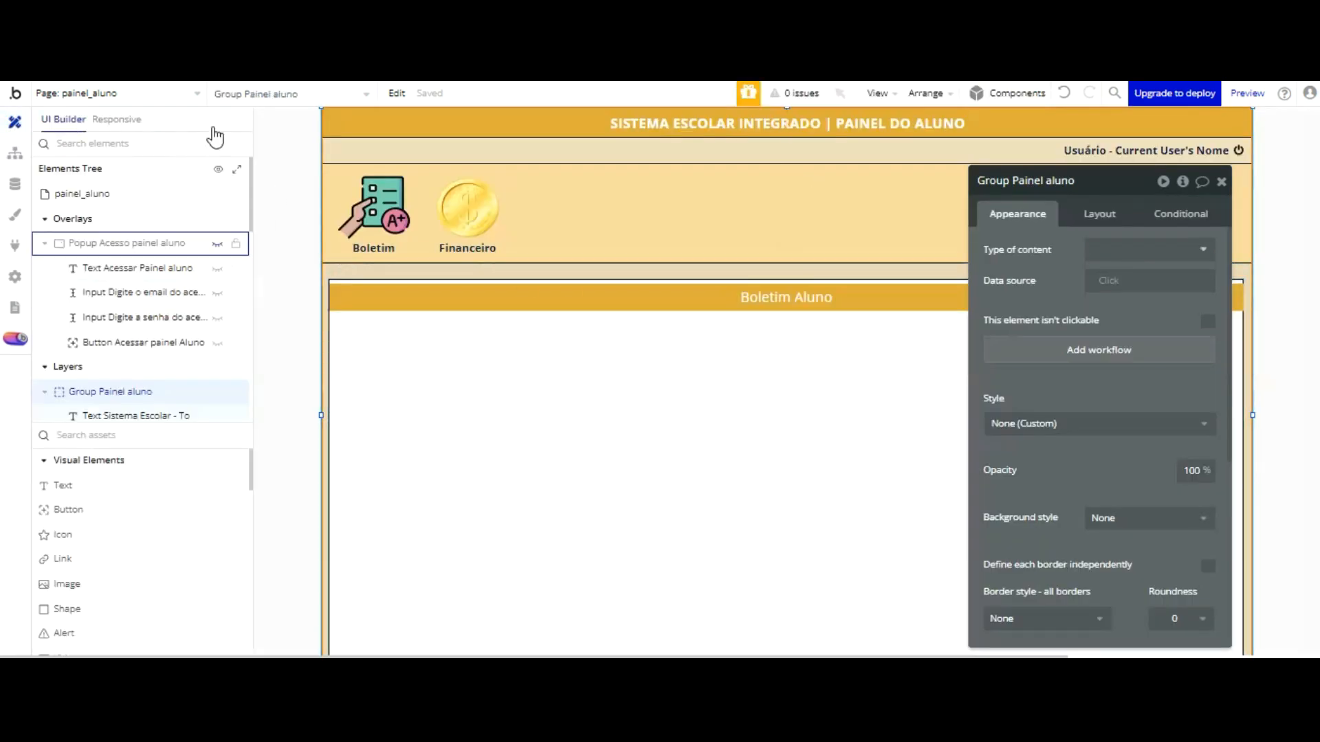
Select the login popup's LOGIN button and create its click workflow
{"action": "left_click", "coordinate": [216, 244]}
{"action": "left_click", "coordinate": [955, 216]}
{"action": "scroll", "coordinate": [1106, 308], "scroll_direction": "down", "scroll_amount": 1}
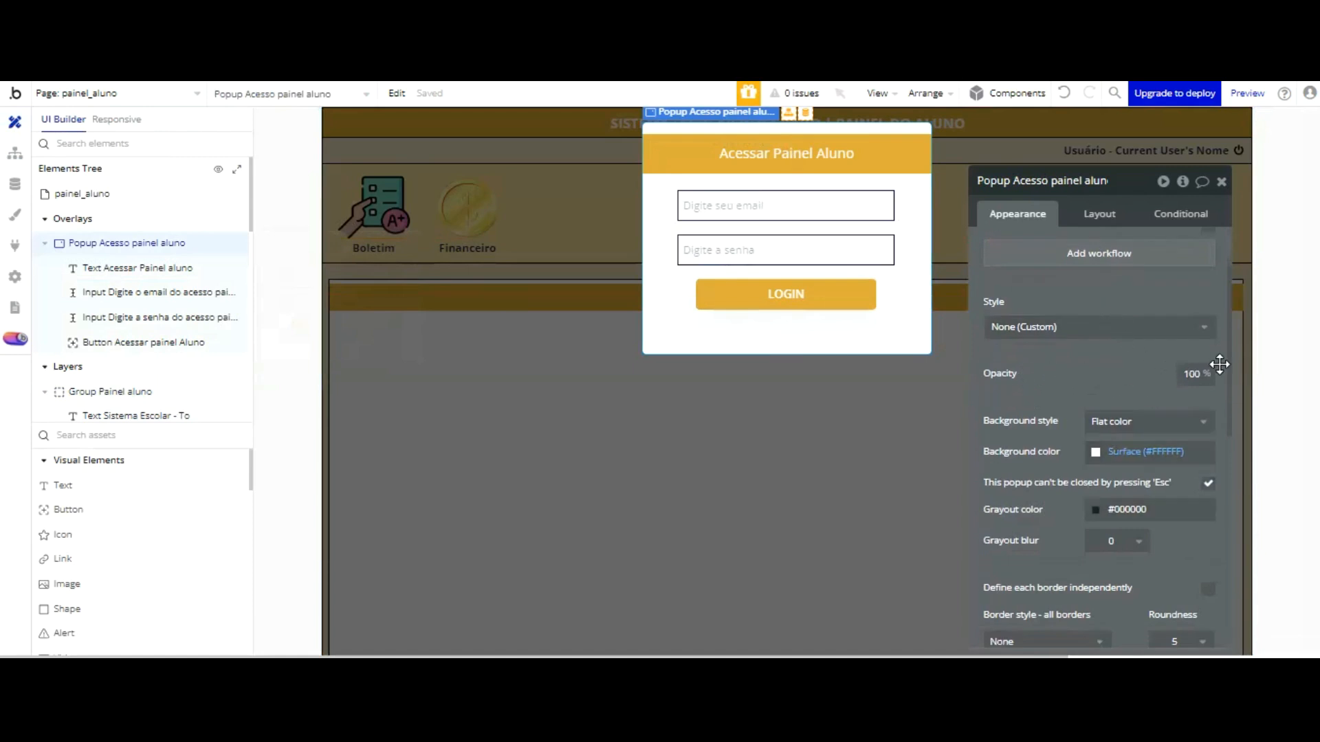
{"action": "left_click", "coordinate": [825, 252]}
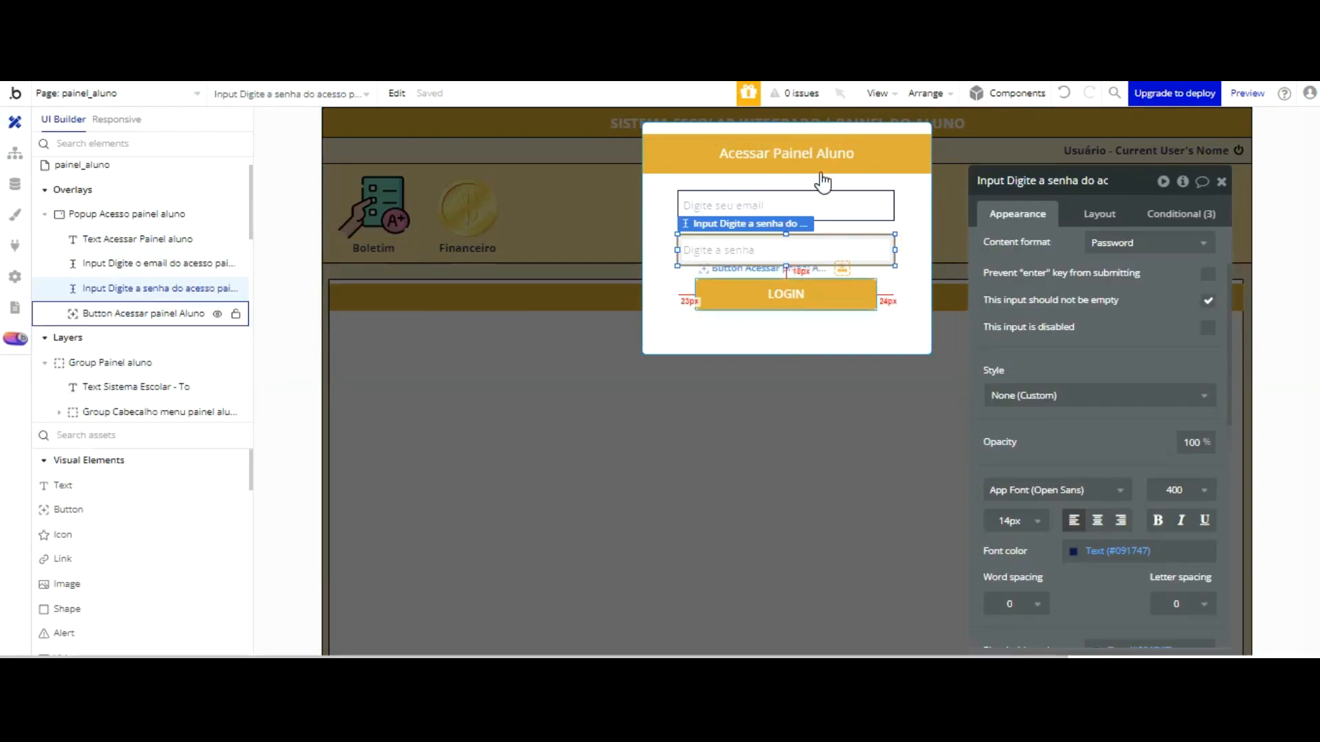
{"action": "left_click", "coordinate": [820, 290]}
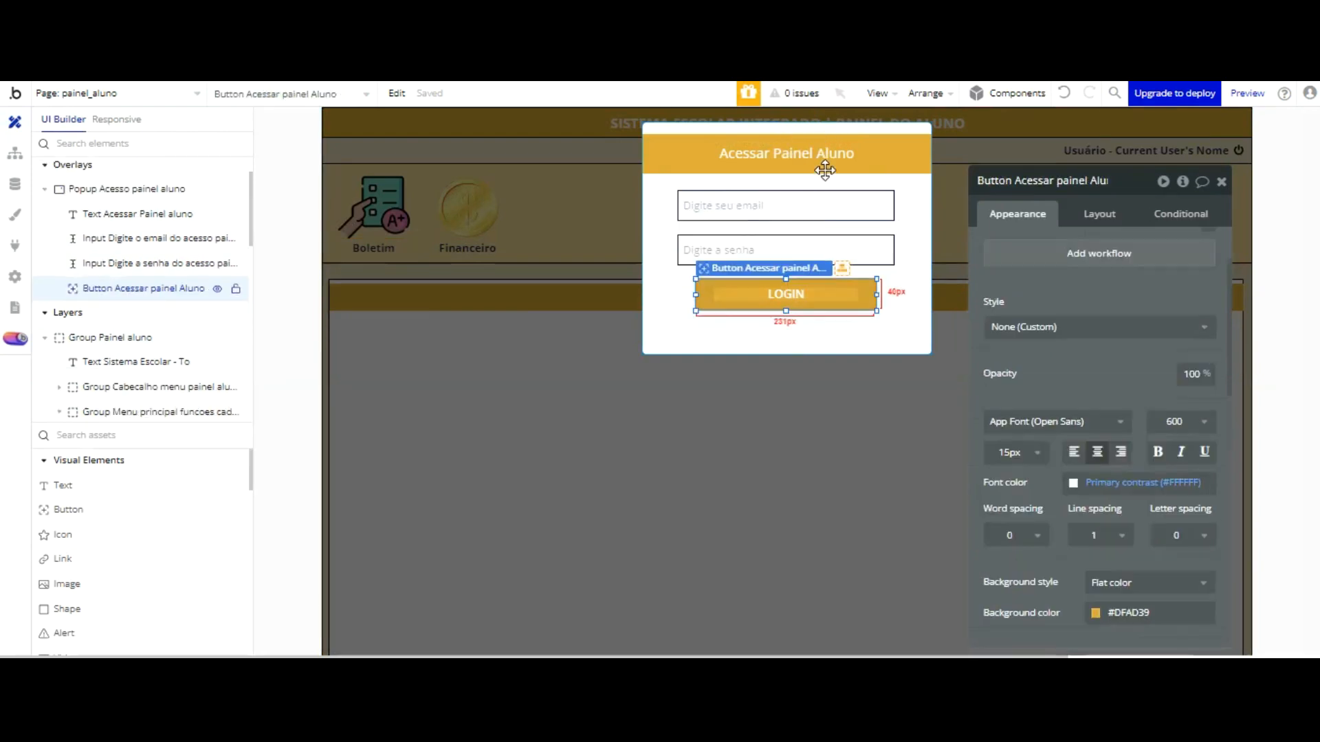
{"action": "left_click", "coordinate": [1104, 253]}
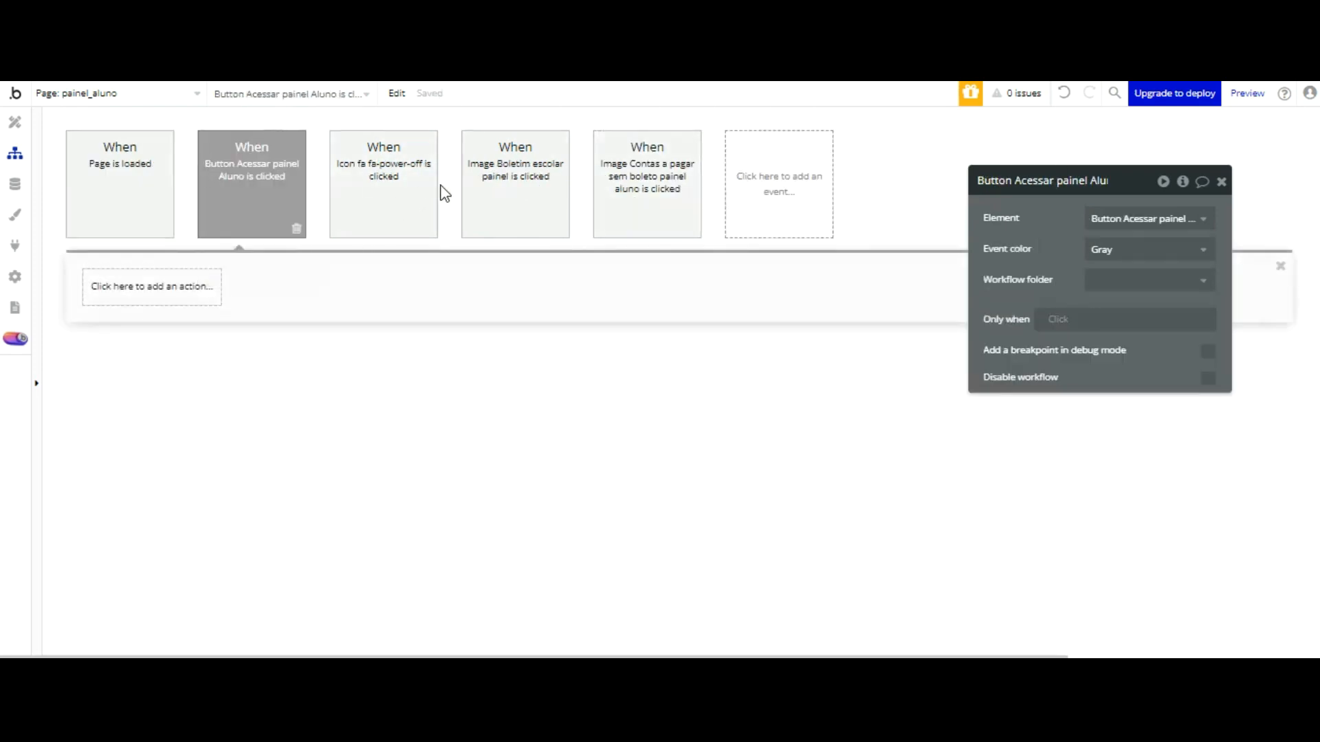
{"action": "left_click", "coordinate": [152, 287]}
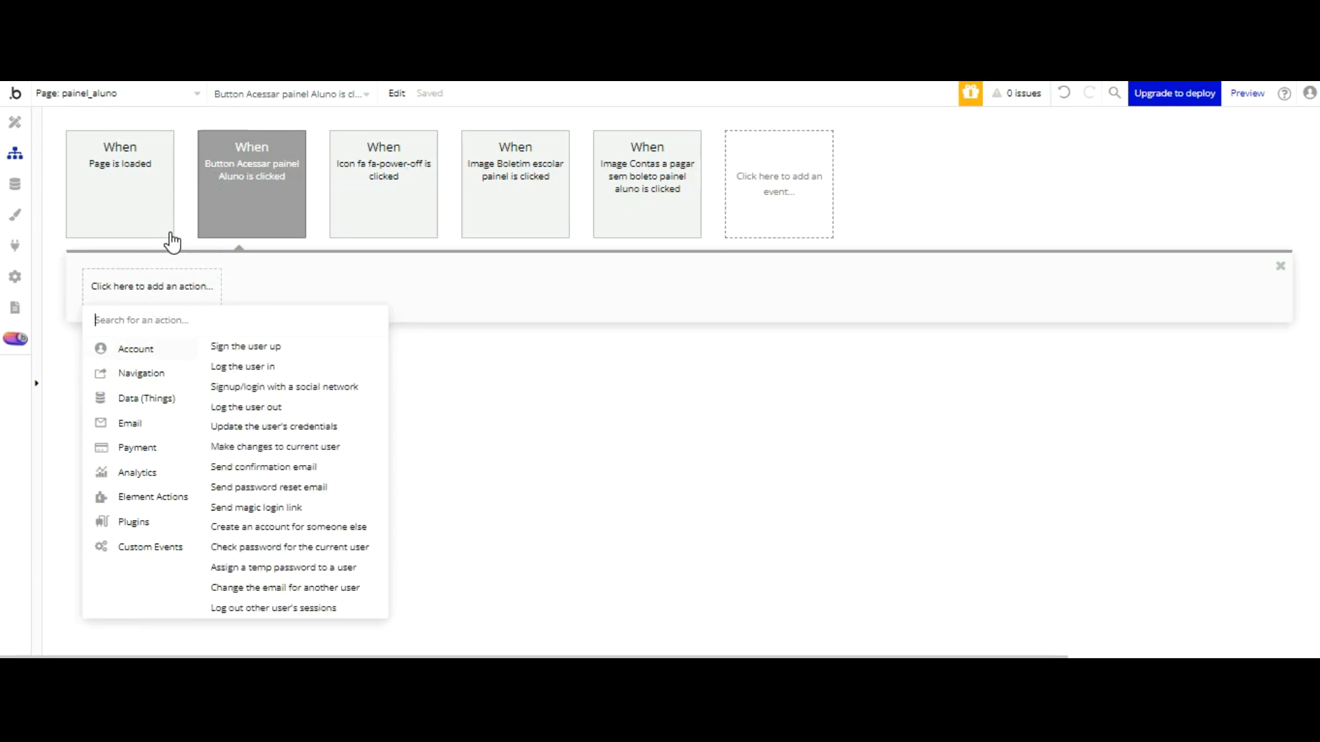
Add a Log the user in action that uses the email and password inputs' values
{"action": "left_click", "coordinate": [260, 366]}
{"action": "left_click", "coordinate": [1115, 215]}
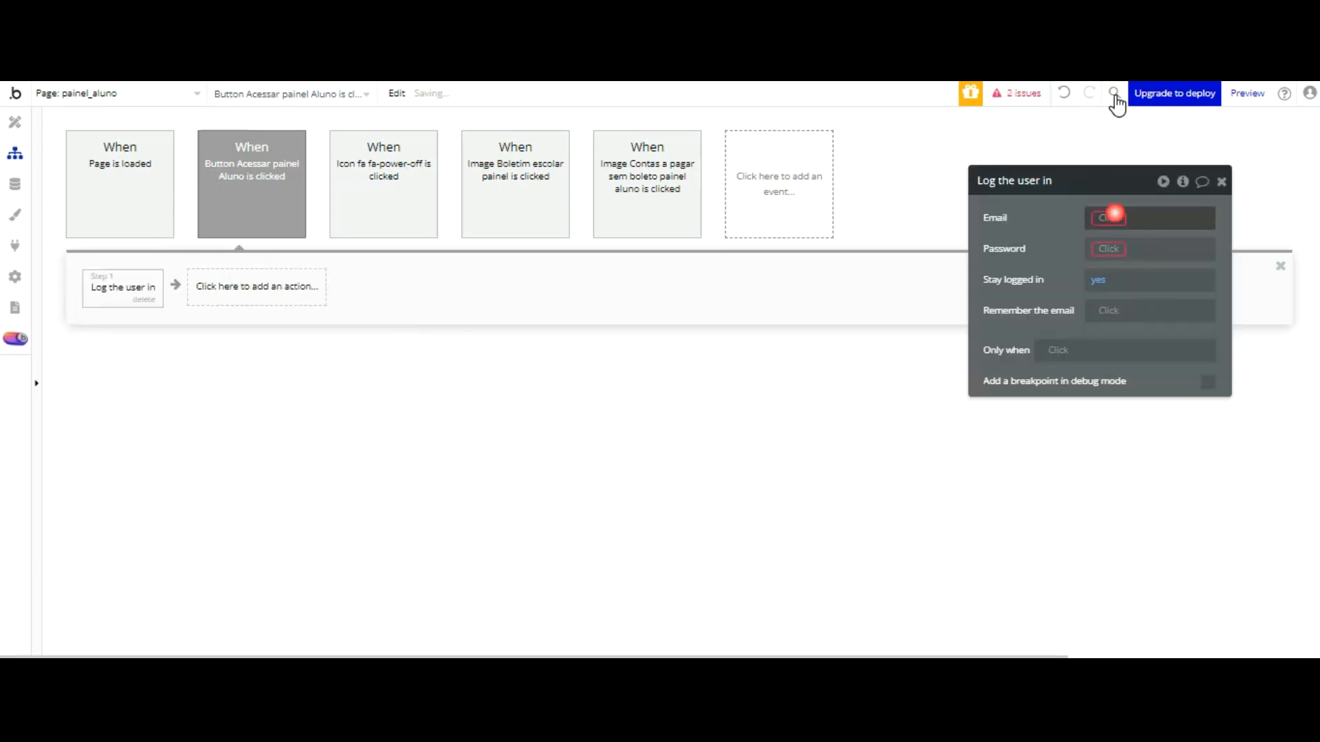
{"action": "scroll", "coordinate": [1169, 261], "scroll_direction": "down", "scroll_amount": 6}
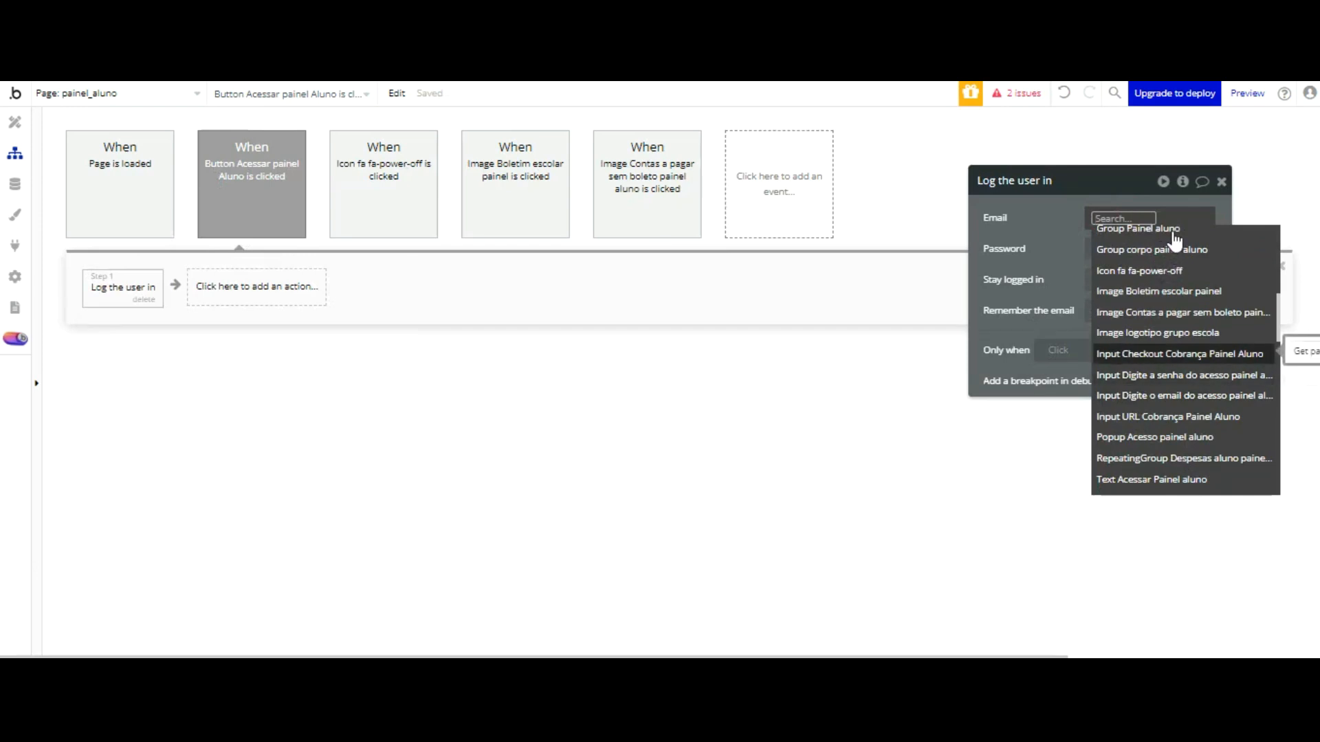
{"action": "key", "text": "Down"}
{"action": "key", "text": "Down"}
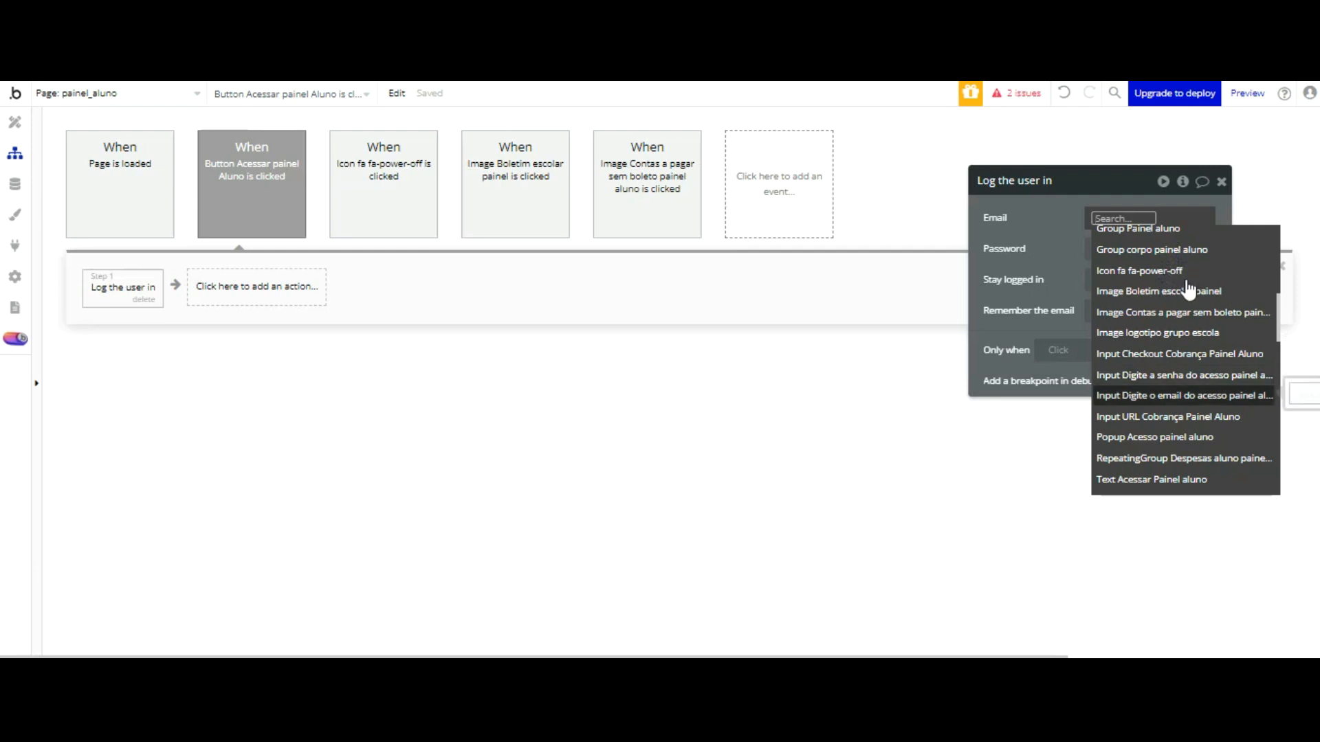
{"action": "key", "text": "Return"}
{"action": "left_click", "coordinate": [1150, 289]}
{"action": "left_click", "coordinate": [1064, 253]}
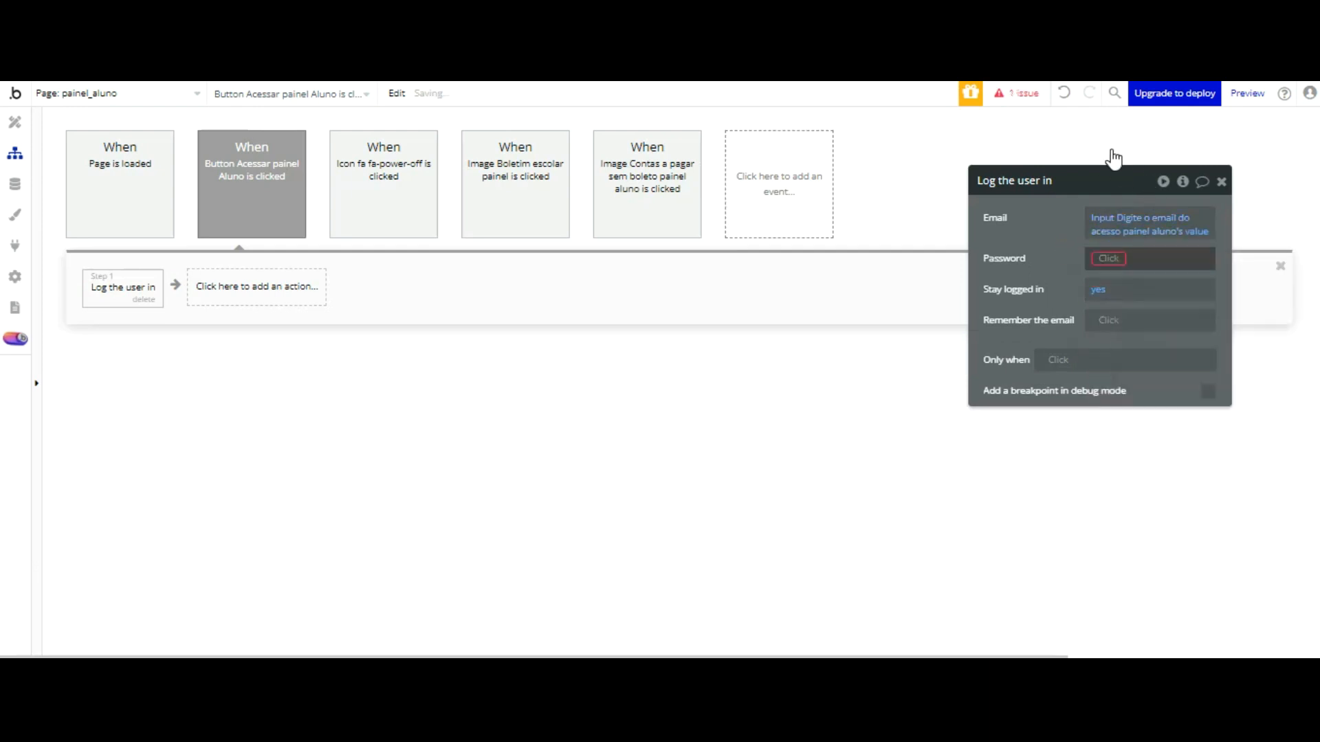
{"action": "left_click", "coordinate": [1108, 257]}
{"action": "scroll", "coordinate": [1186, 296], "scroll_direction": "down", "scroll_amount": 4}
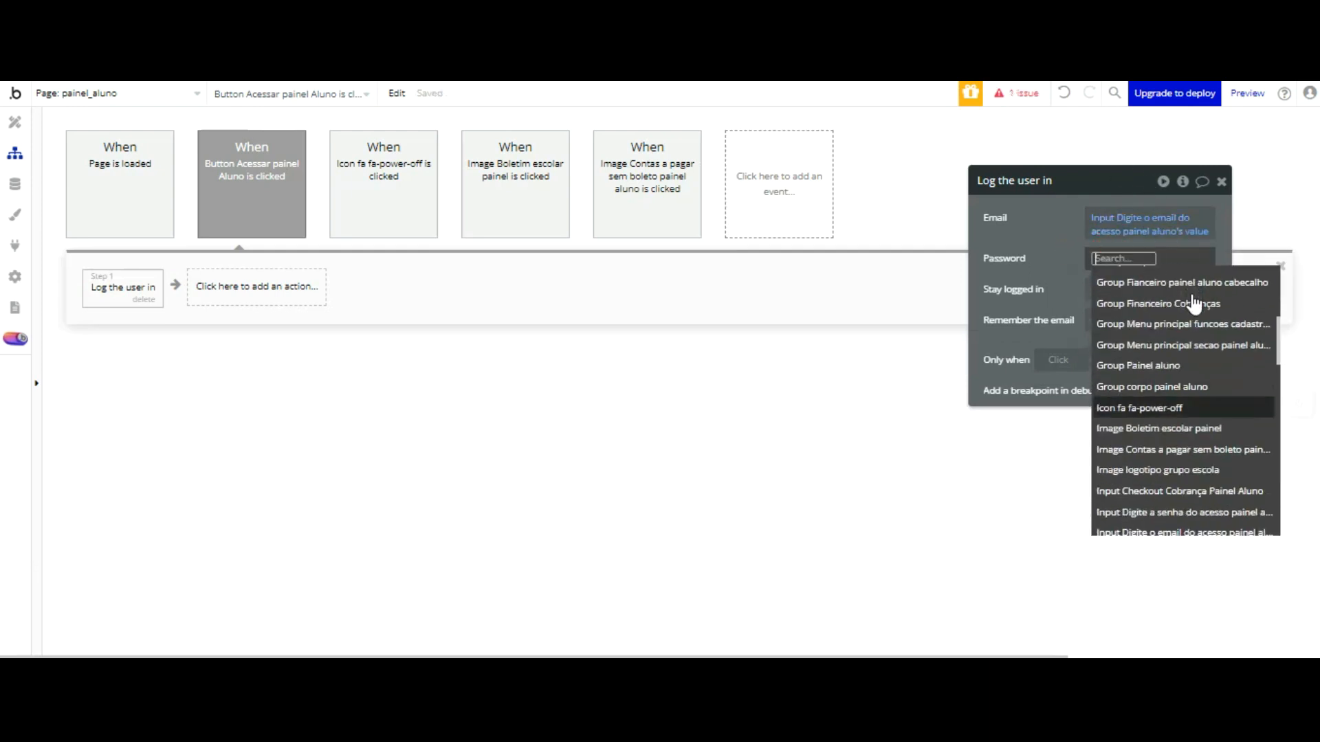
{"action": "key", "text": "Down"}
{"action": "key", "text": "Down"}
{"action": "key", "text": "Down"}
{"action": "key", "text": "Return"}
{"action": "left_click", "coordinate": [1155, 324]}
{"action": "left_click", "coordinate": [1079, 284]}
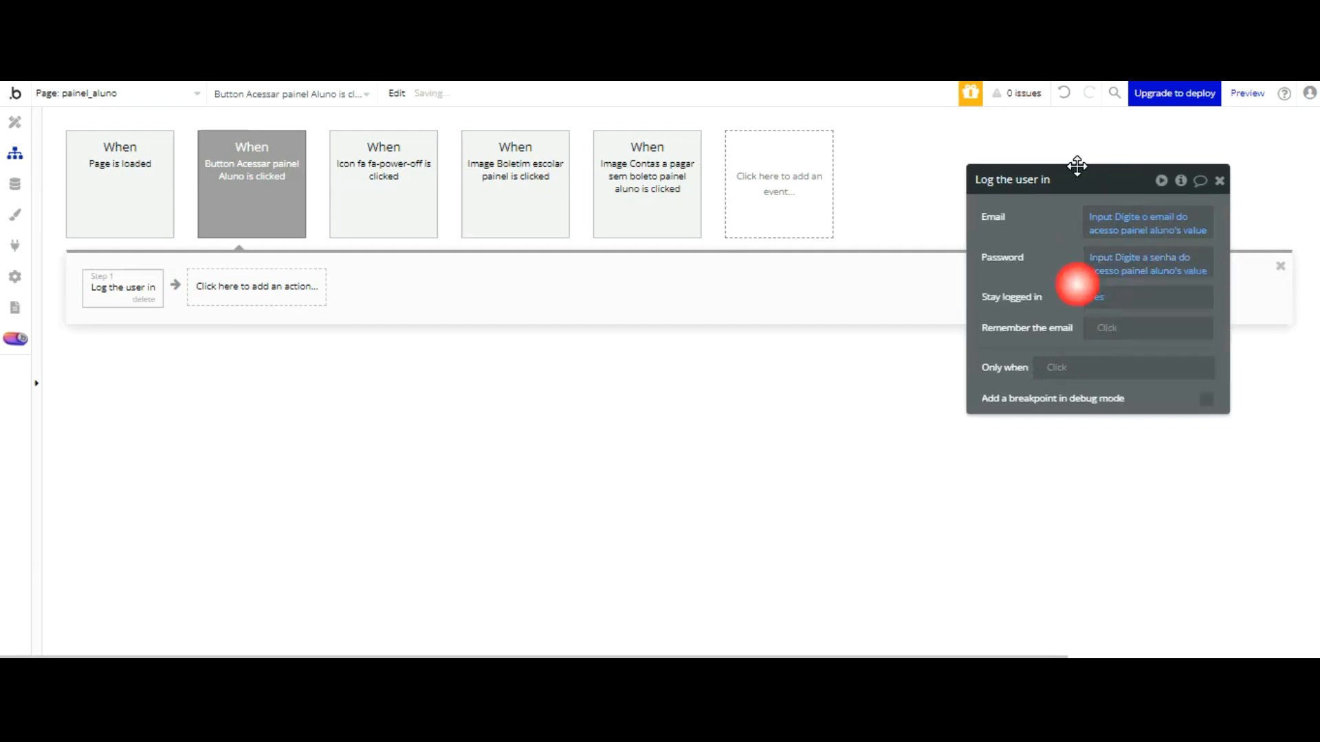
Add a step that hides Popup Acesso painel aluno after logging in
{"action": "left_click", "coordinate": [227, 284]}
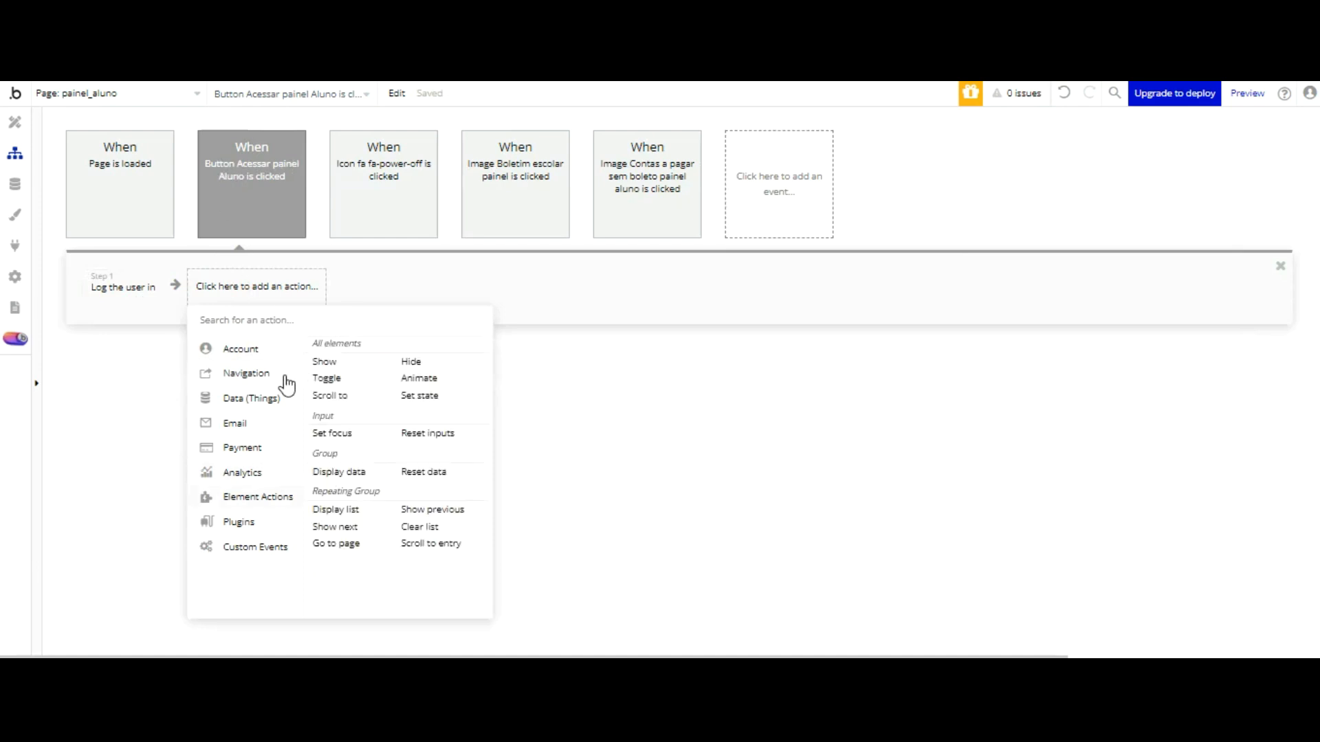
{"action": "left_click", "coordinate": [411, 362]}
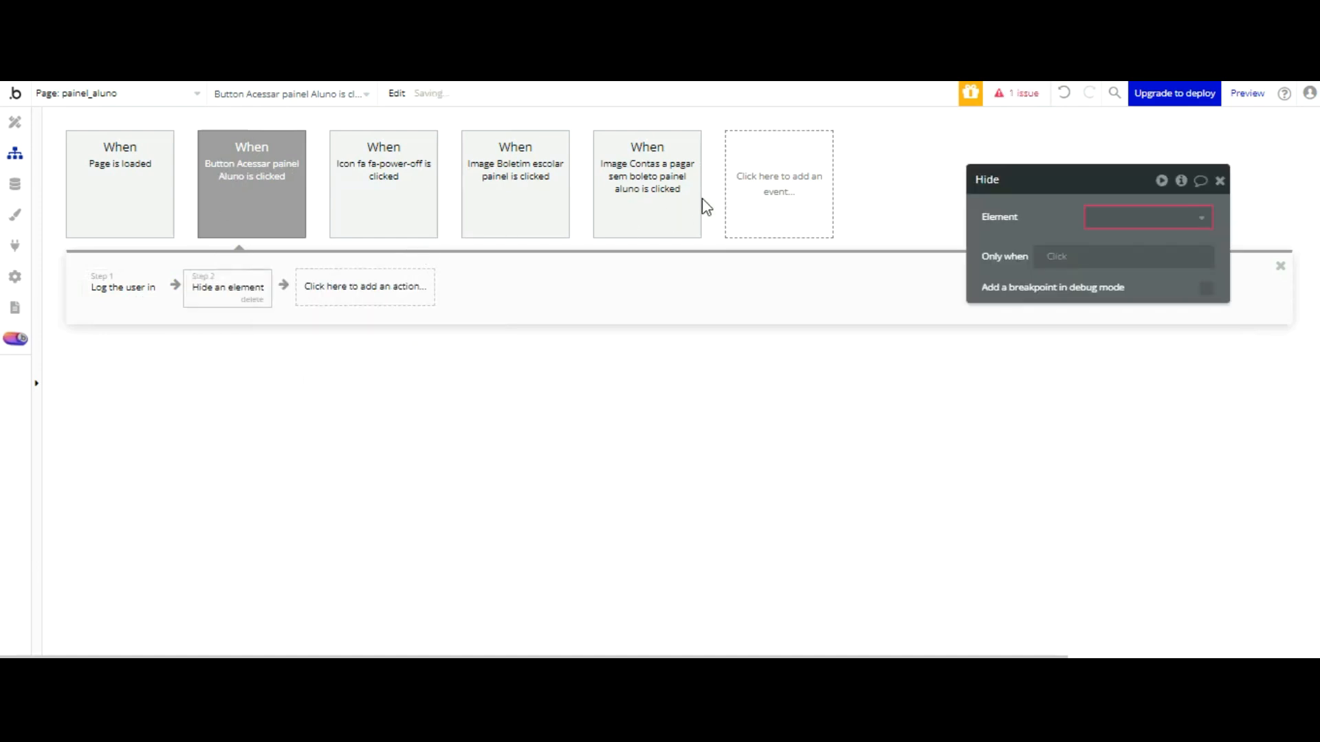
{"action": "left_click", "coordinate": [1200, 217]}
{"action": "left_click", "coordinate": [1135, 241]}
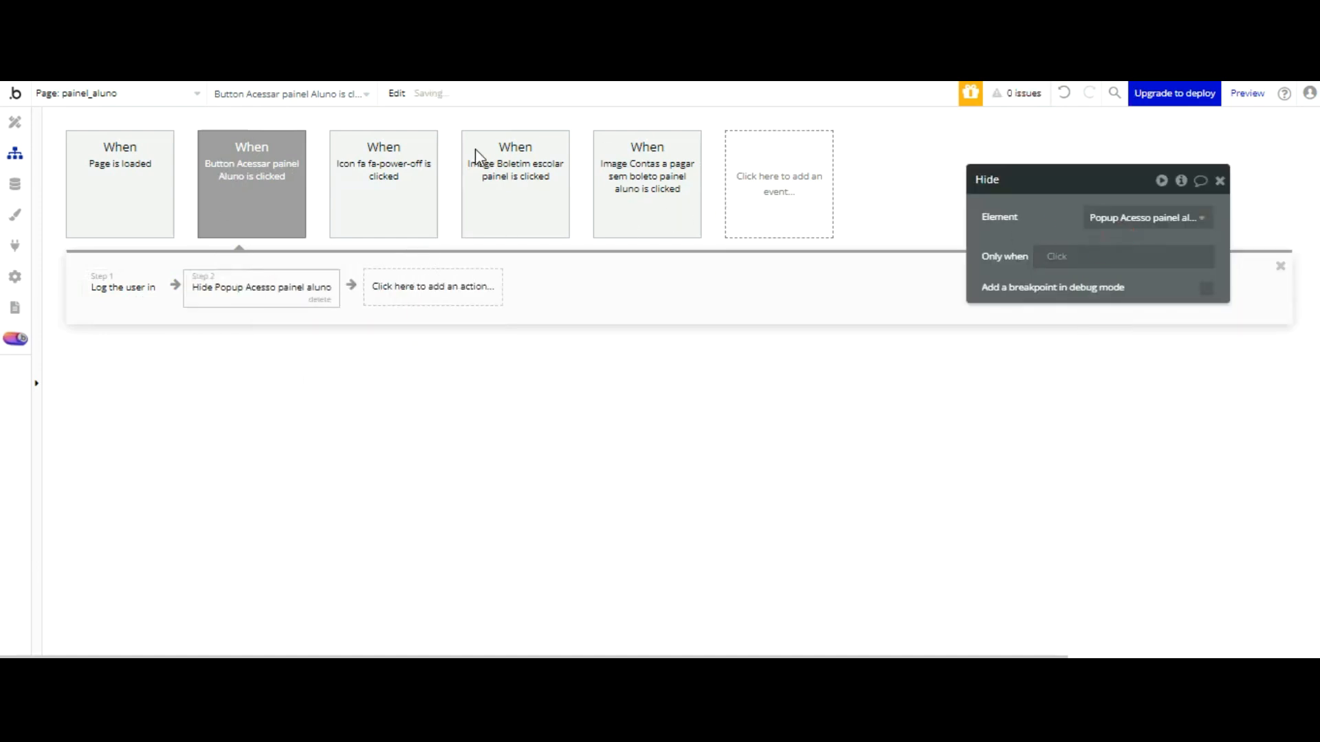
Add a third step that shows Group Painel aluno
{"action": "left_click", "coordinate": [406, 285]}
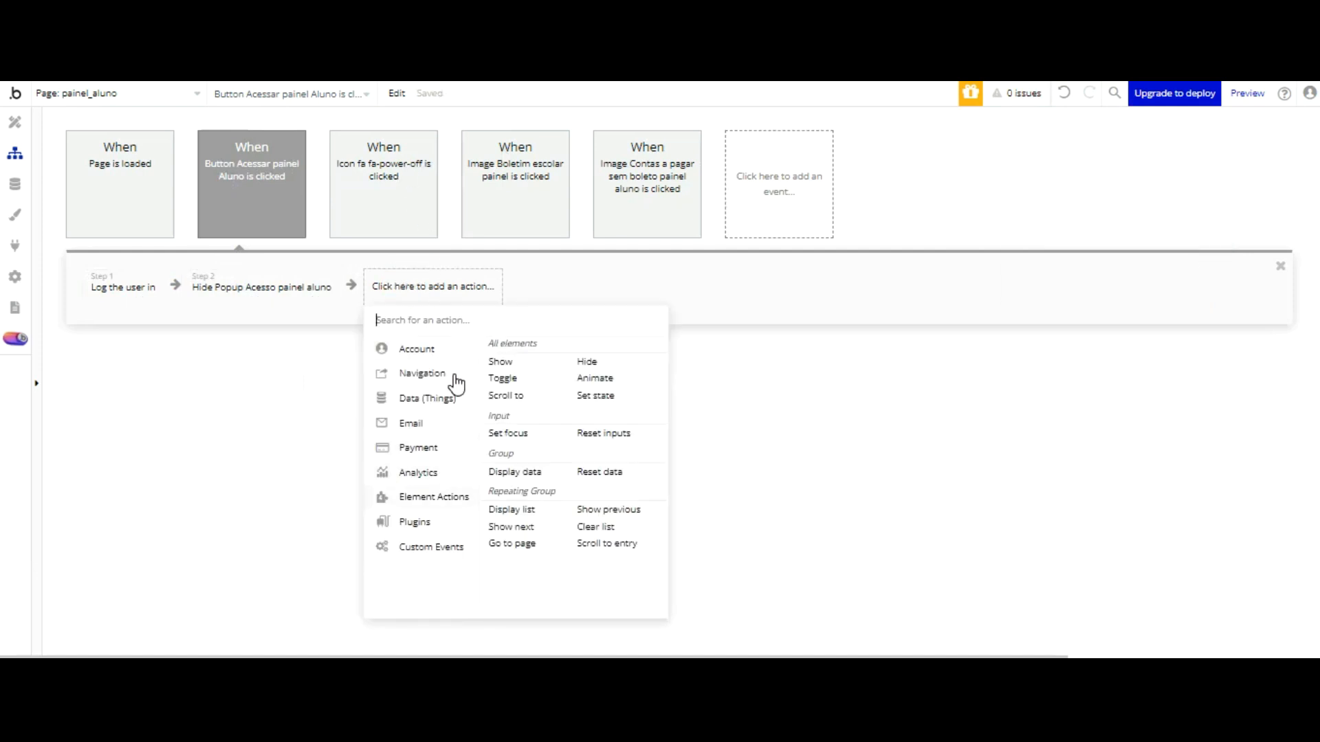
{"action": "left_click", "coordinate": [500, 362]}
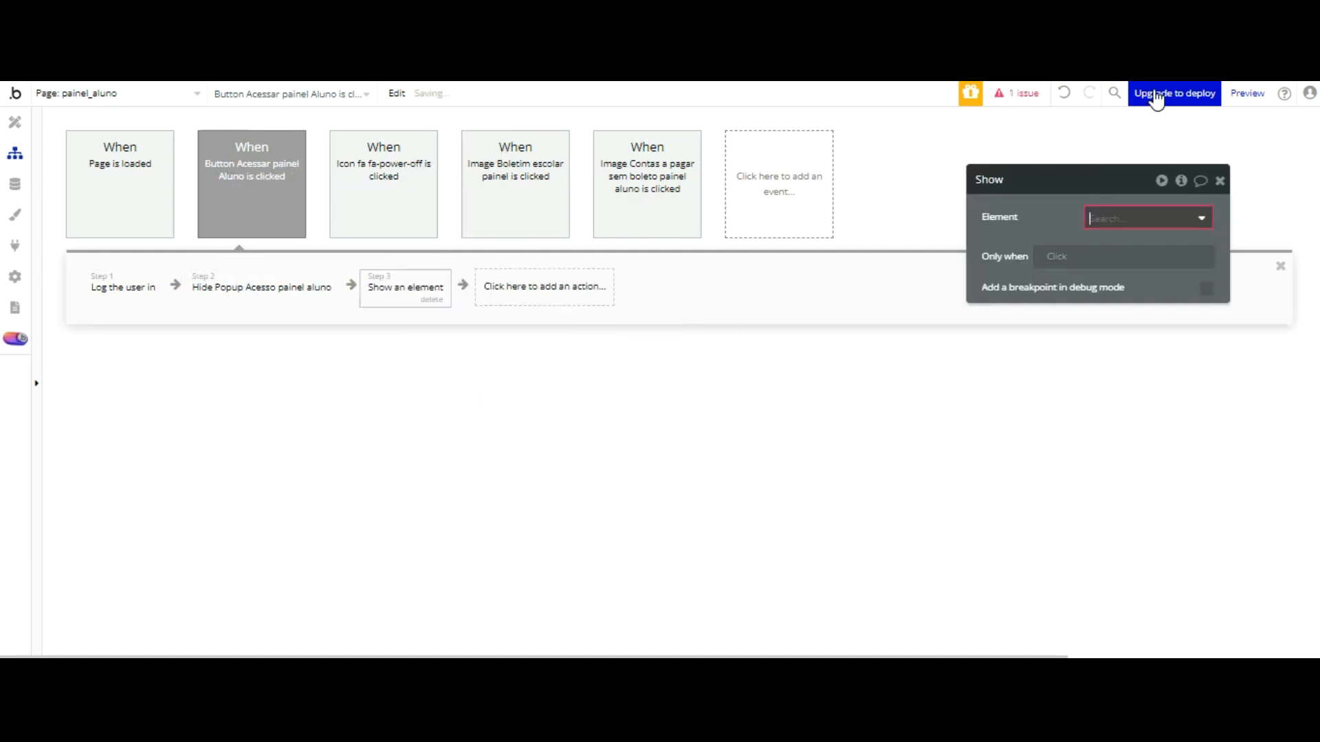
{"action": "left_click", "coordinate": [1155, 219]}
{"action": "left_click", "coordinate": [1141, 475]}
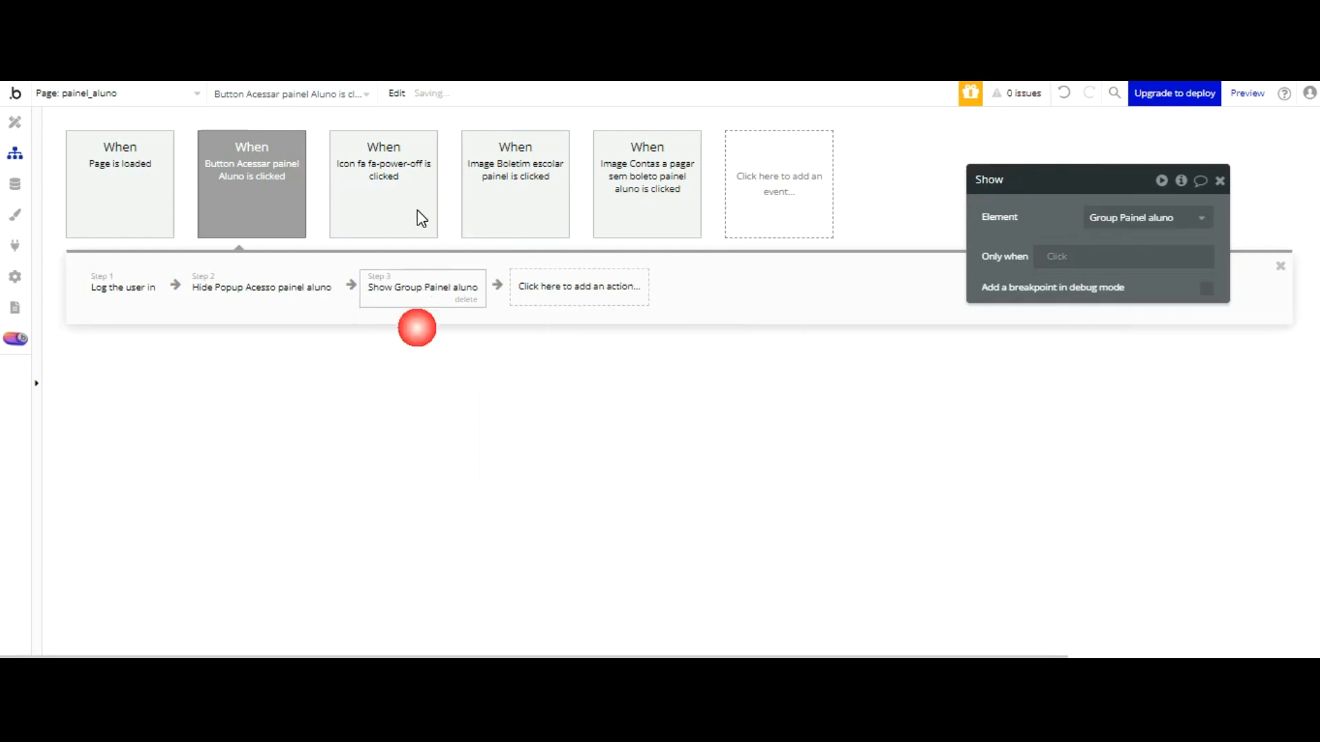
{"action": "left_click", "coordinate": [274, 184]}
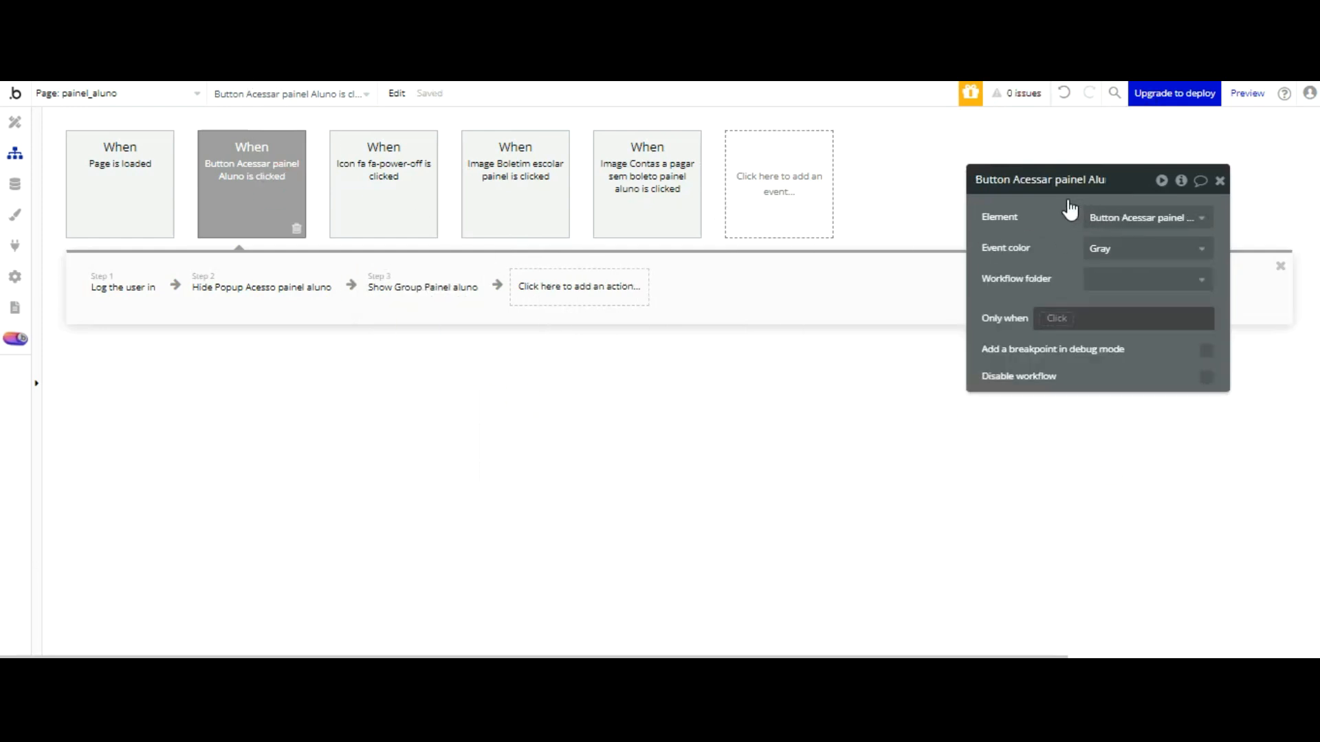
Base the LOGIN run condition on a Do a search for User
{"action": "left_click", "coordinate": [1073, 318]}
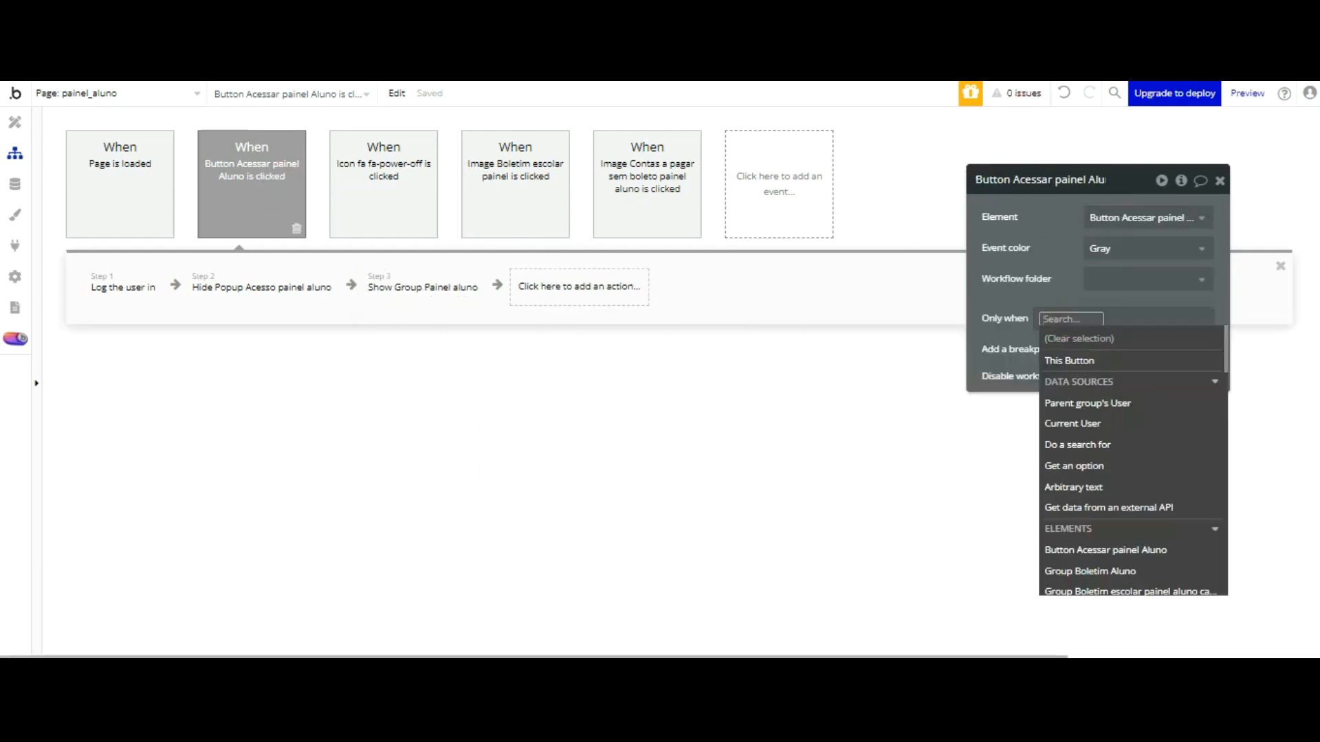
{"action": "left_click", "coordinate": [1108, 445]}
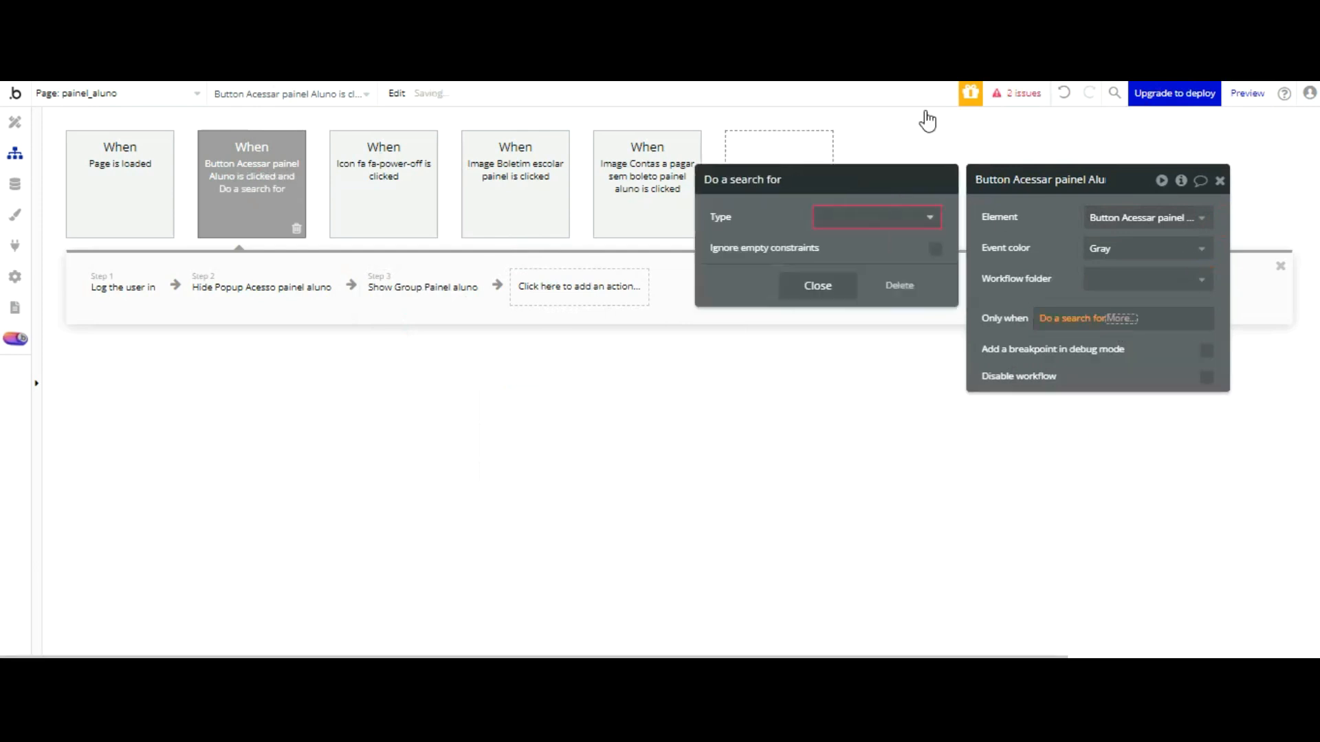
{"action": "left_click", "coordinate": [887, 216]}
{"action": "left_click", "coordinate": [869, 278]}
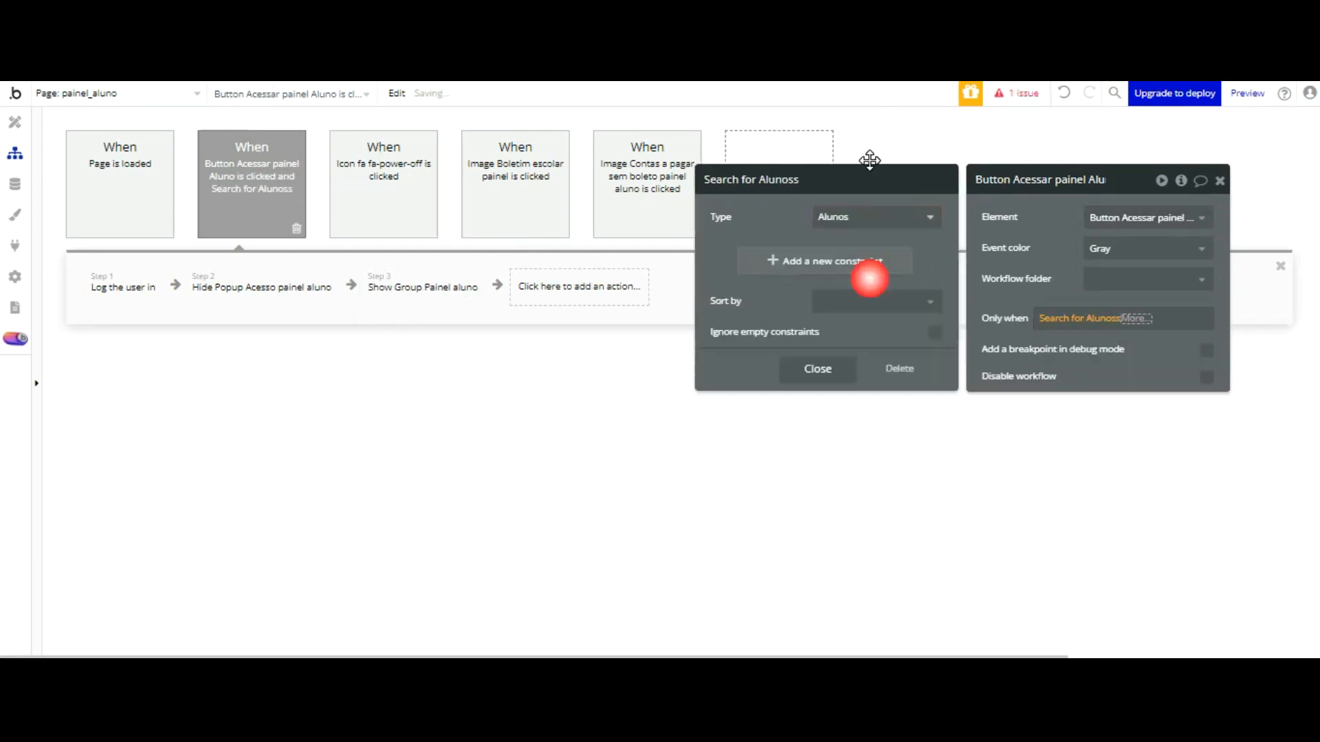
{"action": "left_click", "coordinate": [727, 256]}
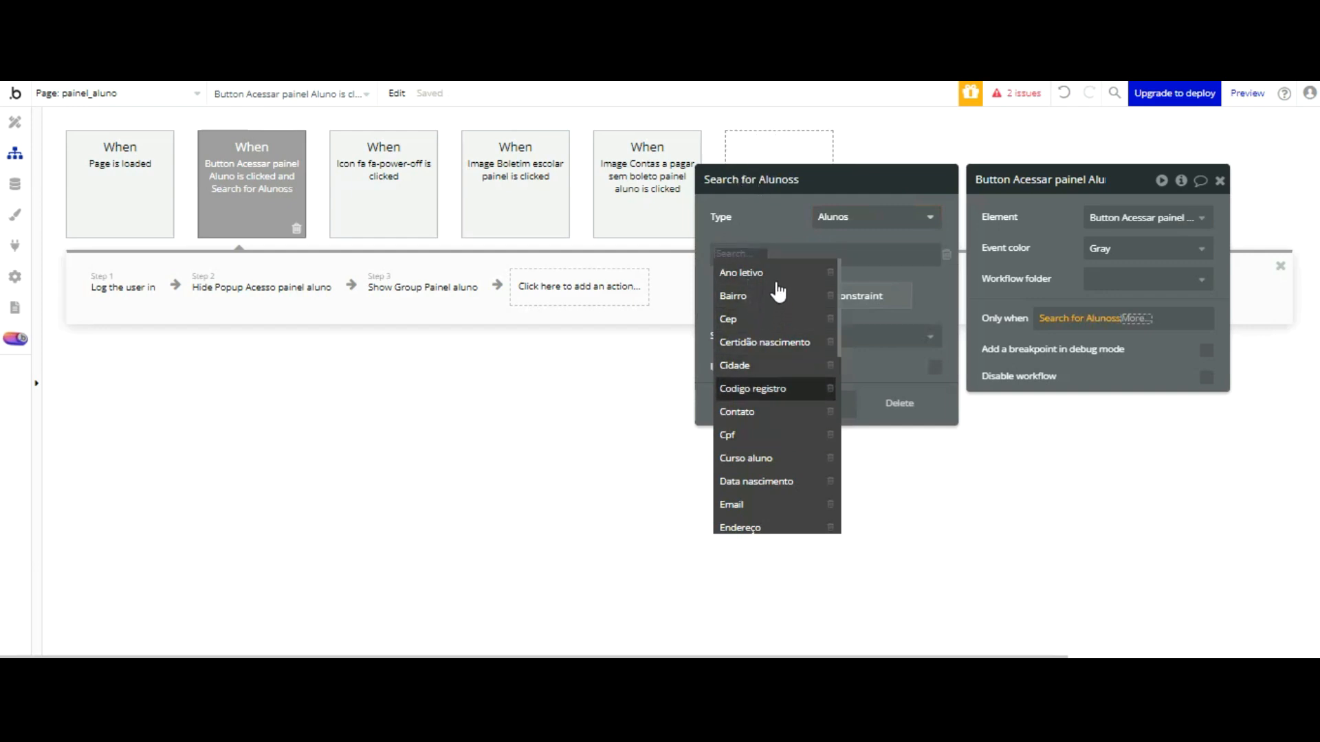
{"action": "scroll", "coordinate": [779, 285], "scroll_direction": "down", "scroll_amount": 2}
{"action": "scroll", "coordinate": [779, 285], "scroll_direction": "down", "scroll_amount": 2}
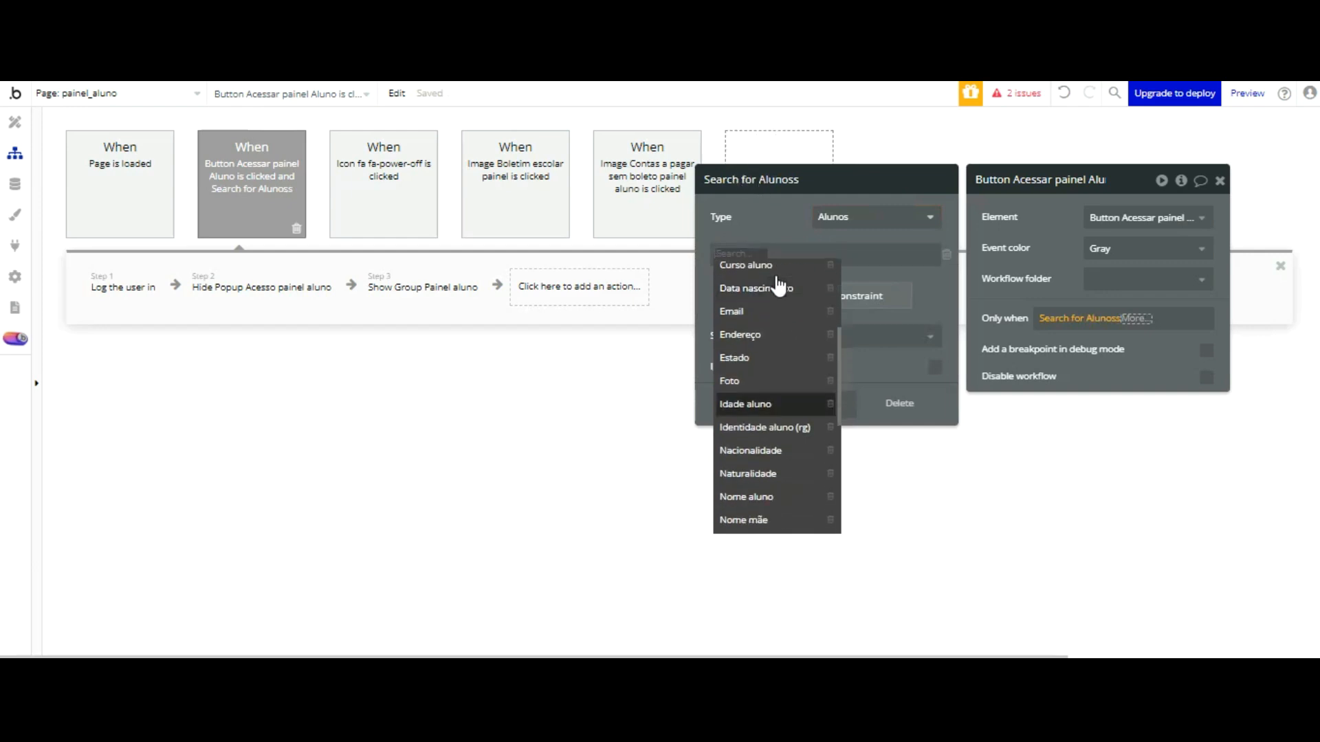
{"action": "left_click", "coordinate": [856, 88]}
{"action": "left_click", "coordinate": [857, 88]}
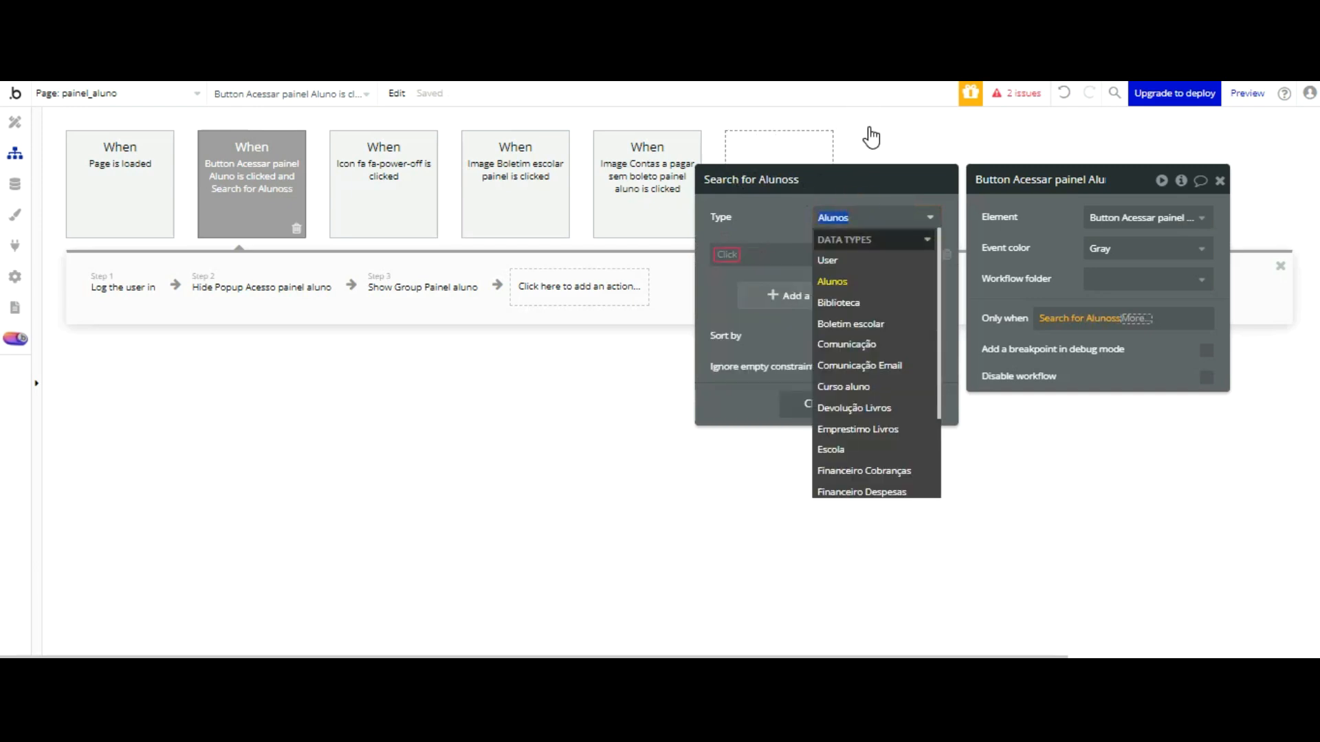
{"action": "left_click", "coordinate": [821, 141]}
Constrain the User search to Acesso = Aluno
{"action": "left_click", "coordinate": [733, 254]}
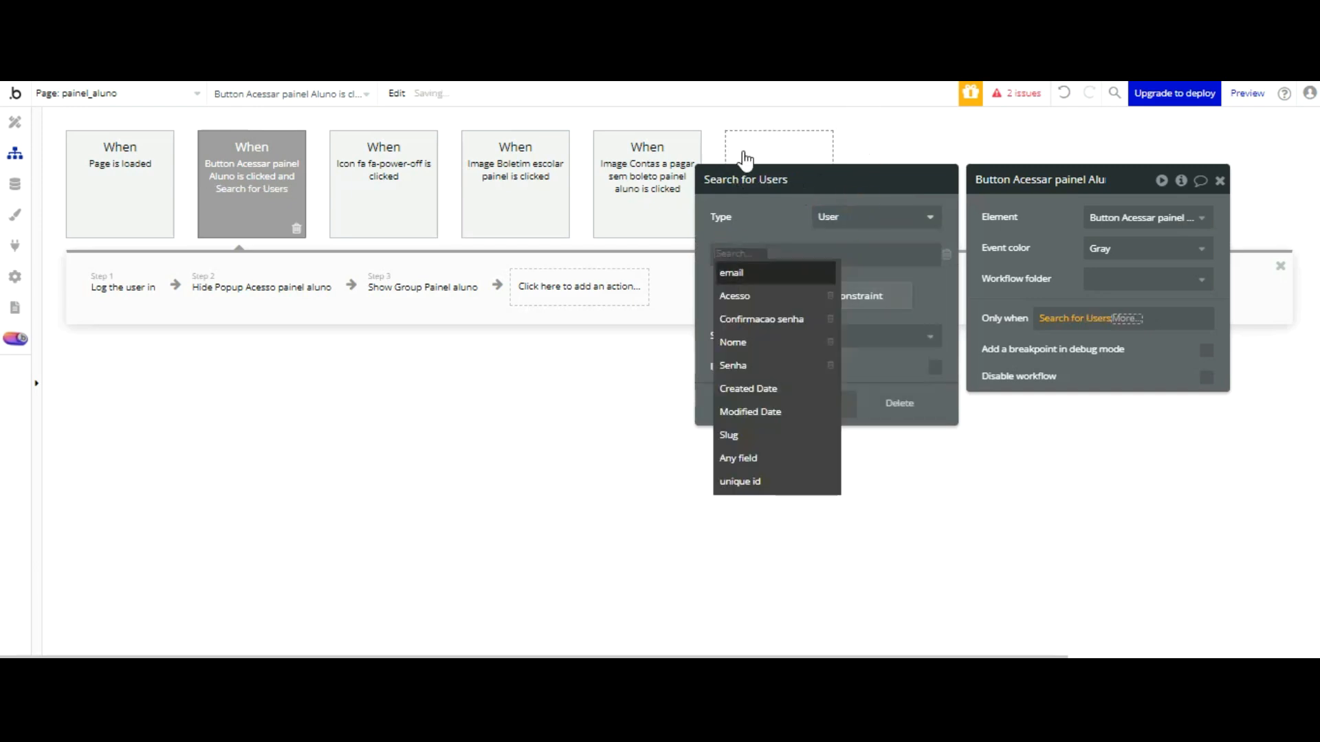
{"action": "left_click", "coordinate": [757, 295]}
{"action": "left_click", "coordinate": [758, 255]}
{"action": "left_click", "coordinate": [758, 274]}
{"action": "left_click", "coordinate": [771, 254]}
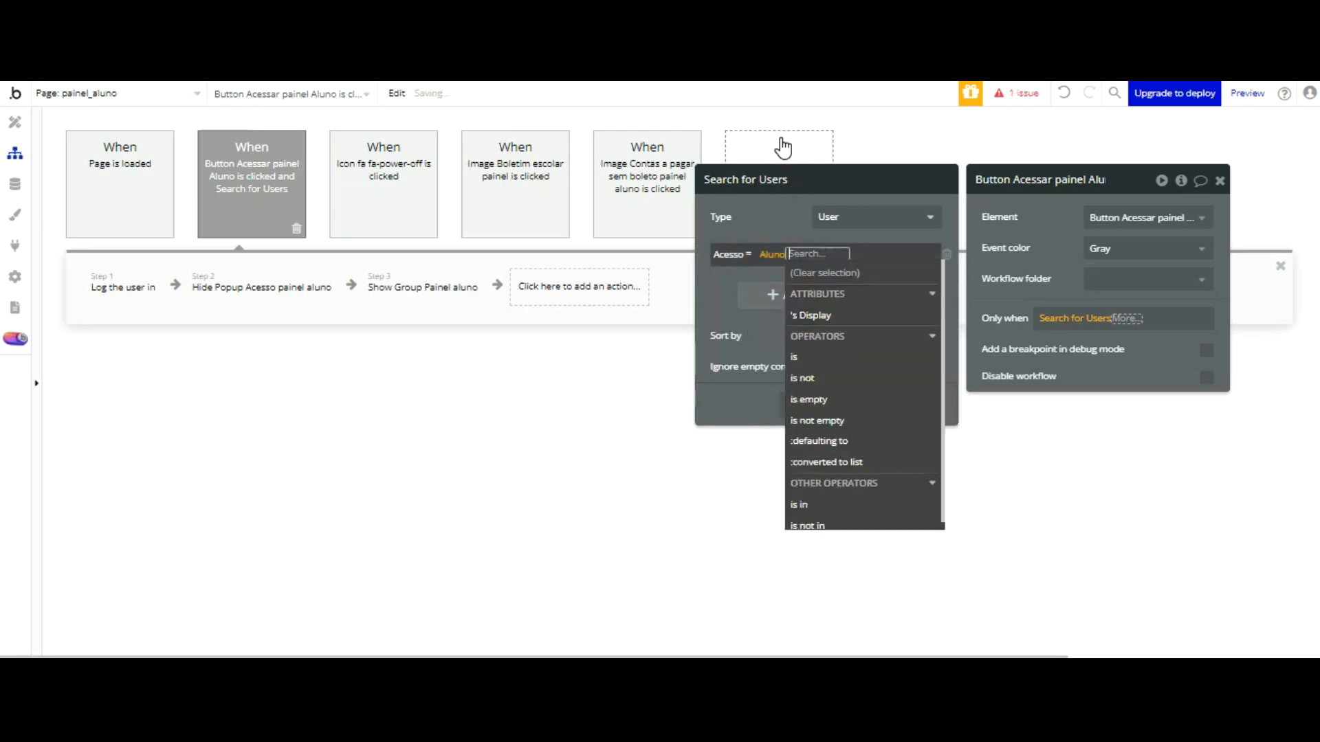
{"action": "left_click", "coordinate": [784, 336]}
{"action": "left_click", "coordinate": [777, 110]}
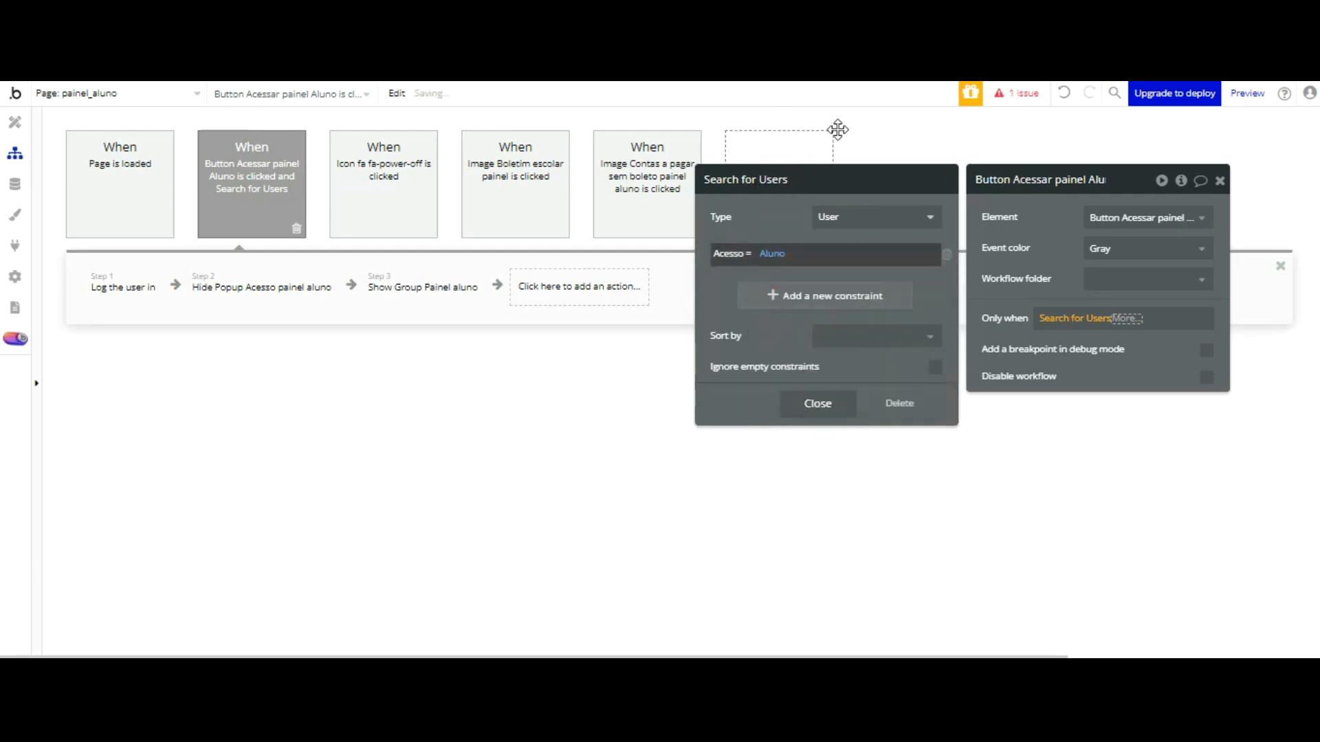
{"action": "left_click", "coordinate": [1077, 176]}
Finish the condition: each item's Senha contains Input Digite a senha's value
{"action": "left_click", "coordinate": [1115, 317]}
{"action": "scroll", "coordinate": [1223, 413], "scroll_direction": "down", "scroll_amount": 3}
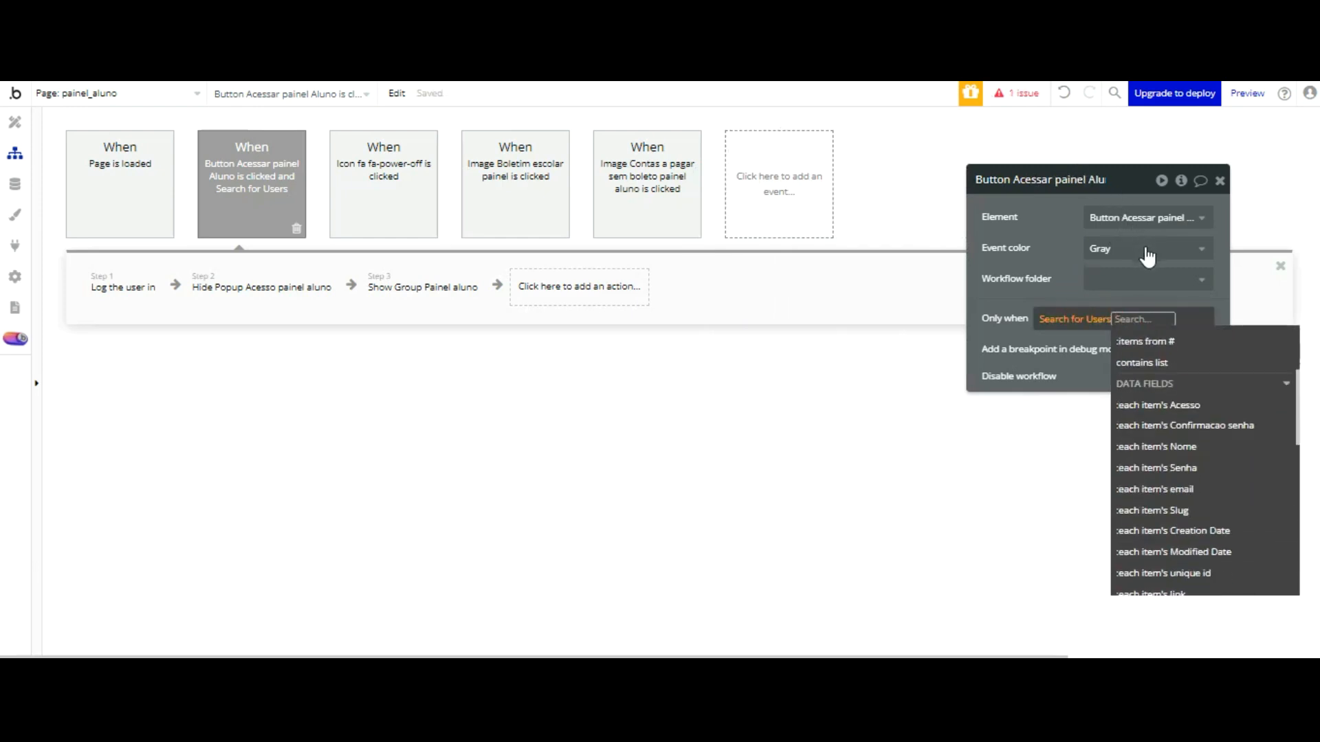
{"action": "left_click", "coordinate": [1222, 459]}
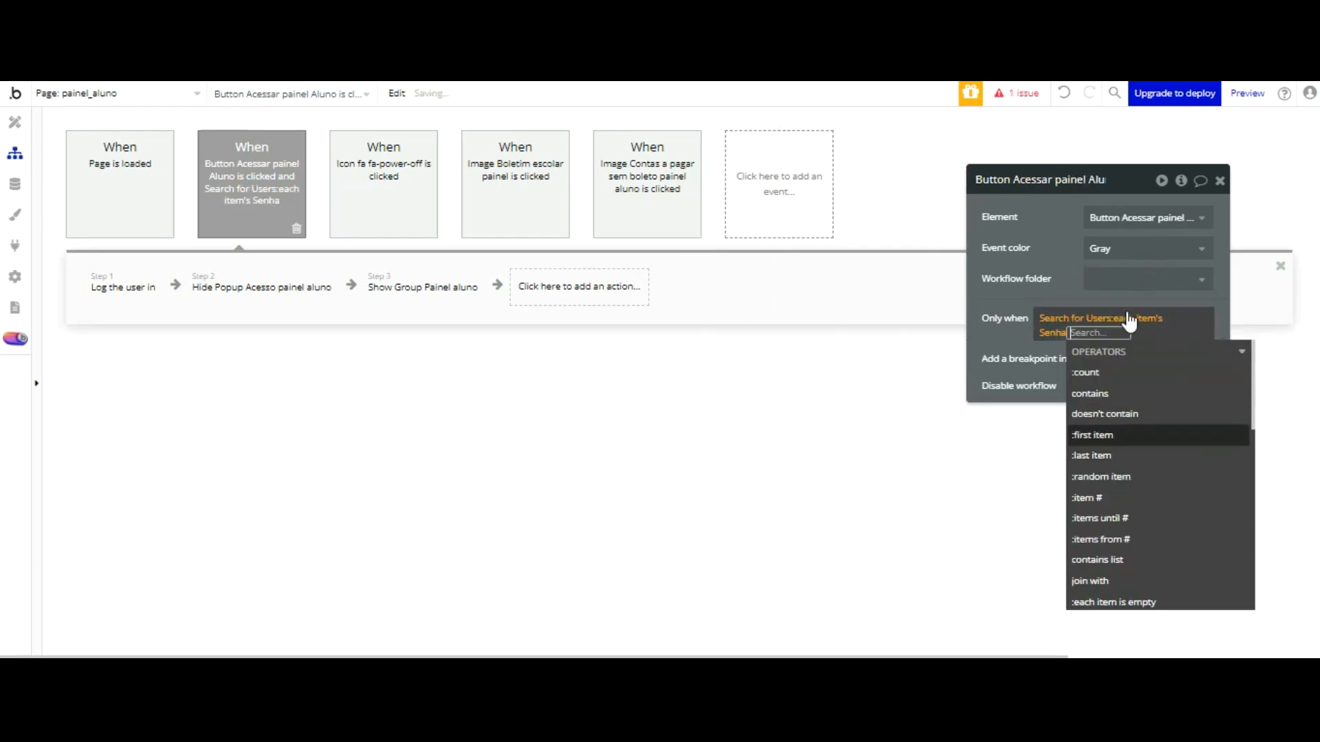
{"action": "left_click", "coordinate": [1115, 393]}
{"action": "scroll", "coordinate": [1180, 332], "scroll_direction": "down", "scroll_amount": 10}
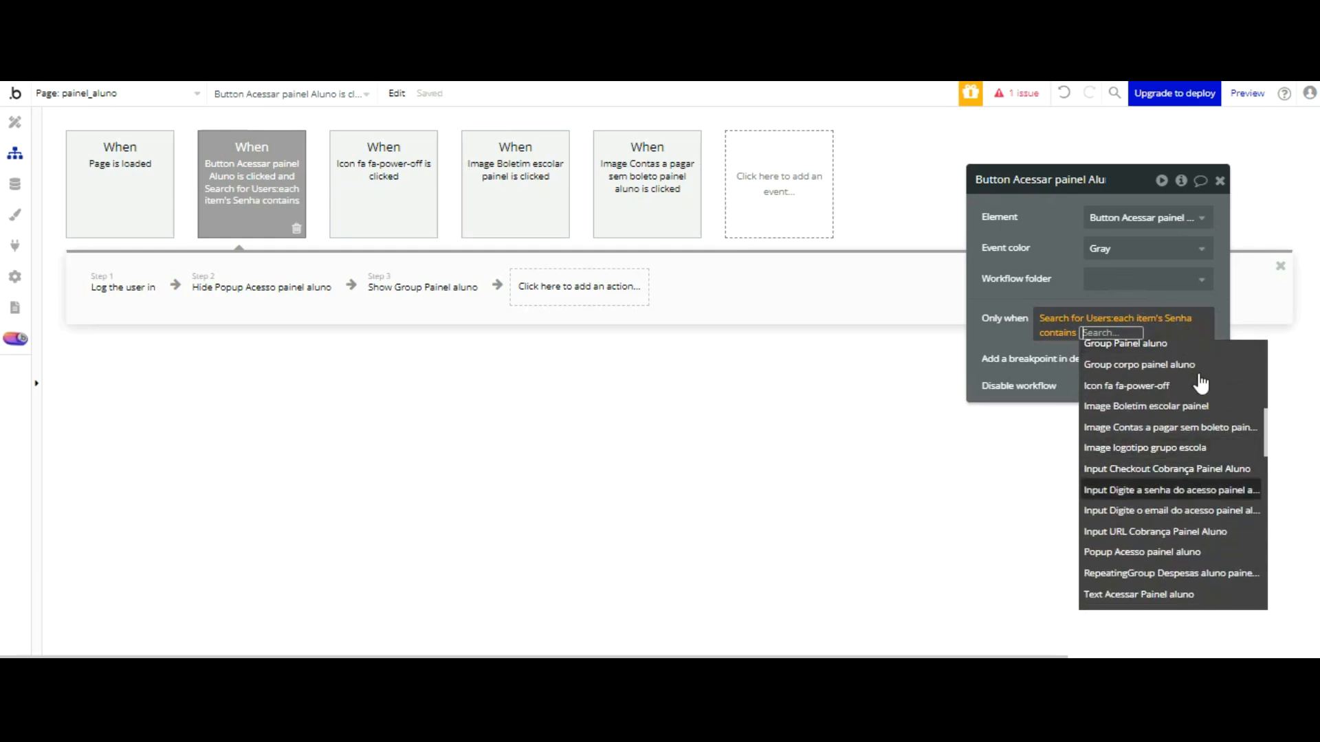
{"action": "left_click", "coordinate": [1200, 490]}
{"action": "left_click", "coordinate": [1138, 389]}
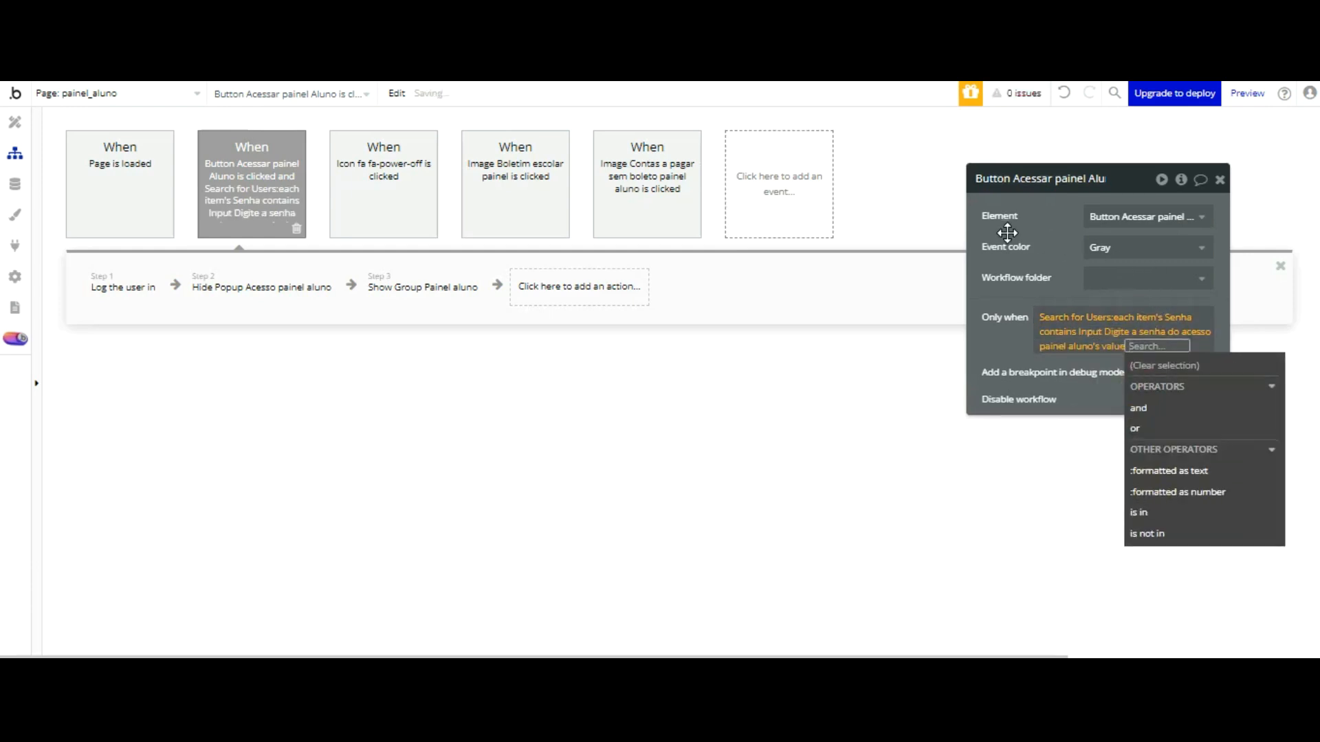
{"action": "left_click", "coordinate": [1007, 352]}
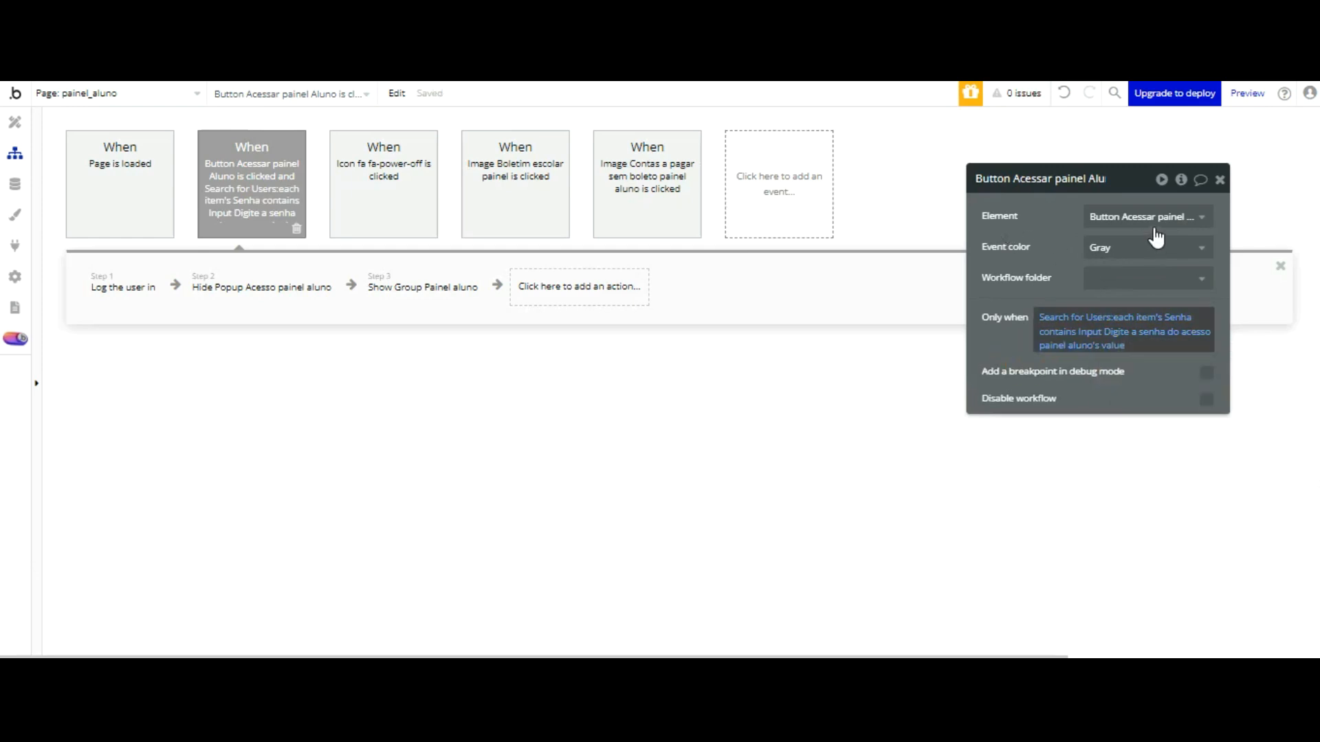
{"action": "key", "text": "ctrl+Tab"}
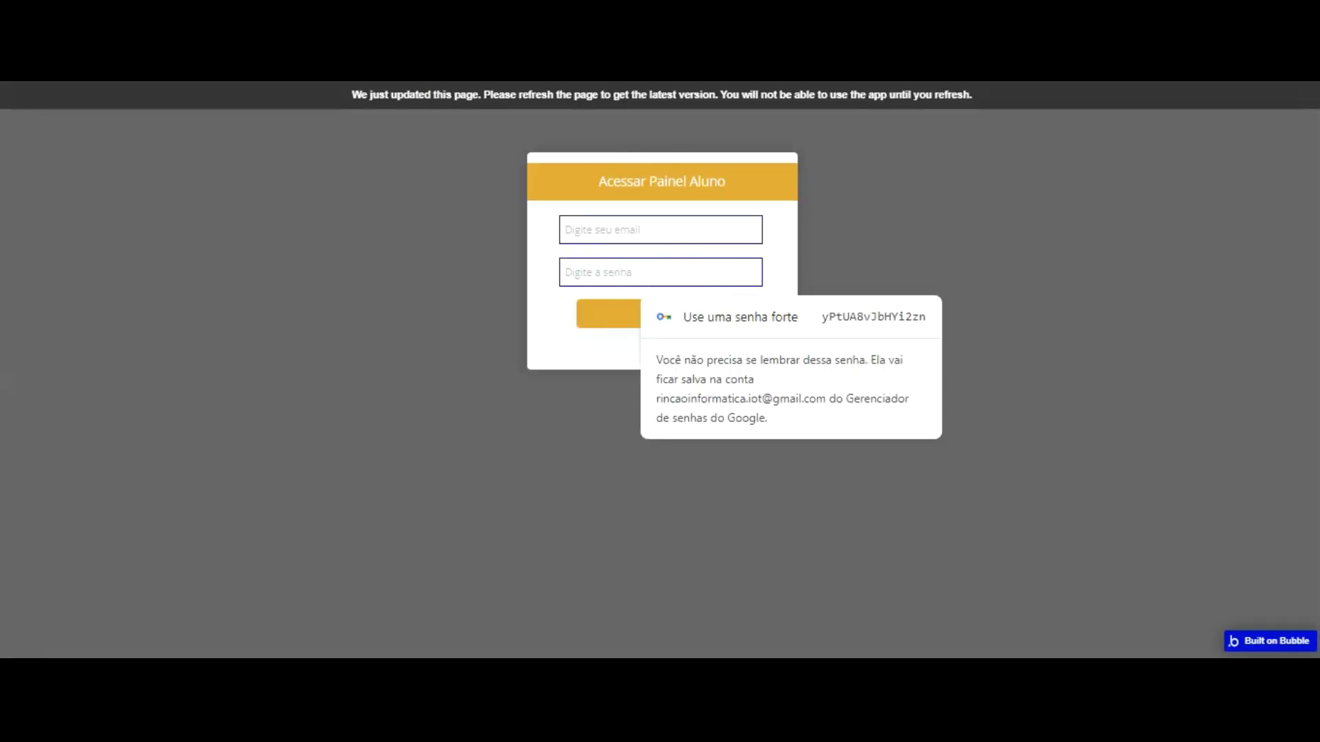
Colour the LOGIN workflow green and paste a duplicate of it
{"action": "key", "text": "ctrl+Tab"}
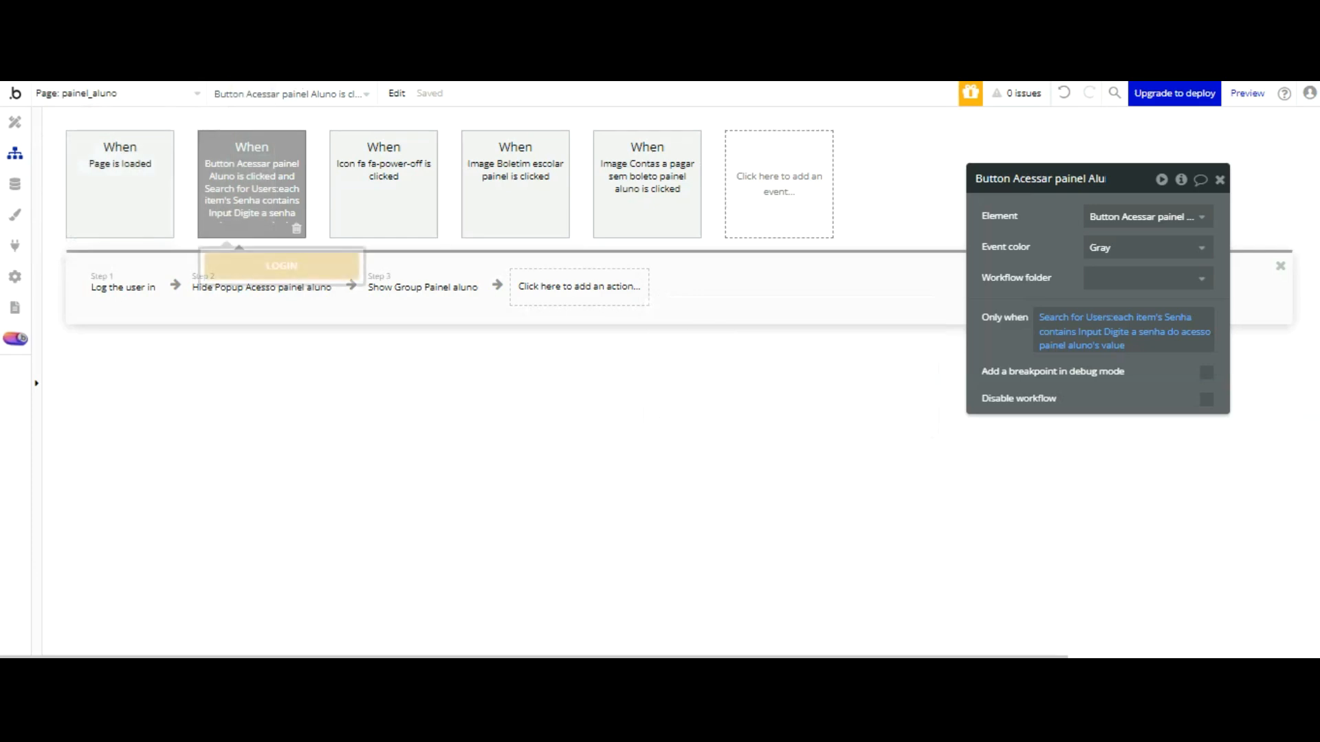
{"action": "left_click", "coordinate": [1151, 246]}
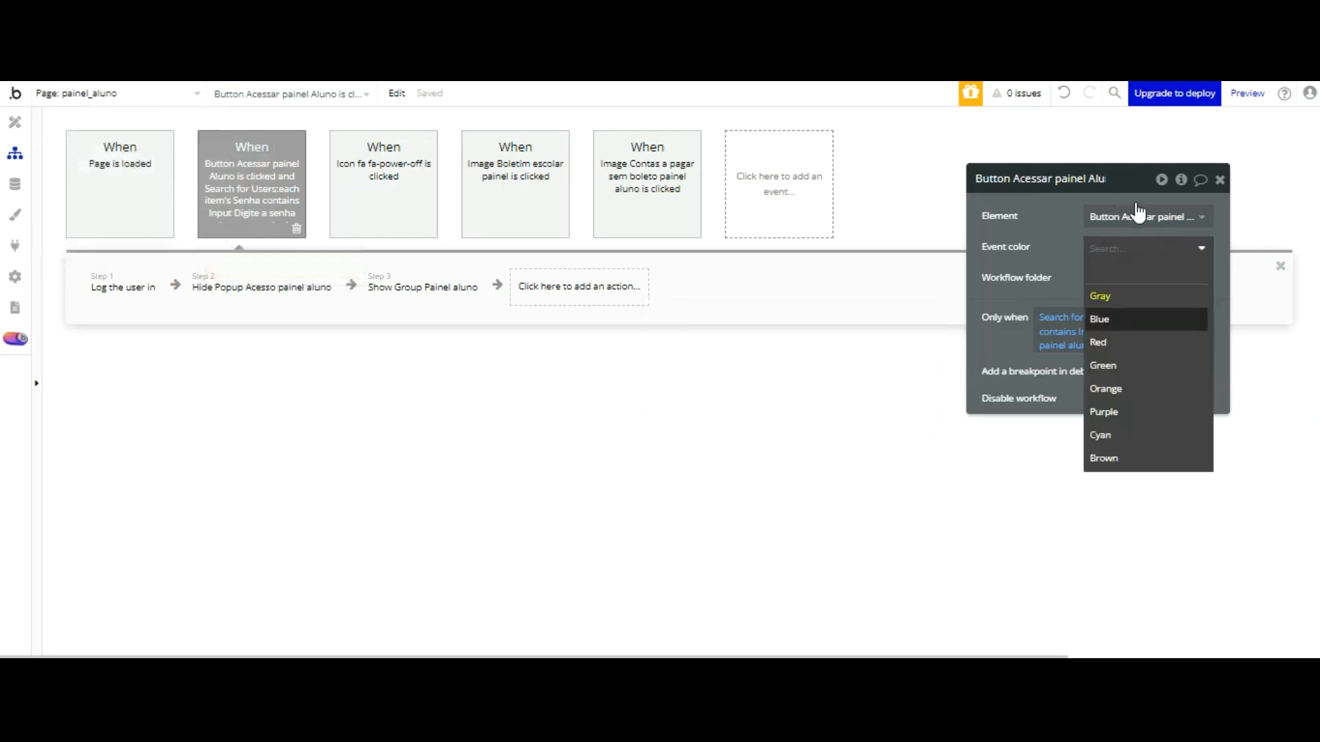
{"action": "left_click", "coordinate": [1135, 366]}
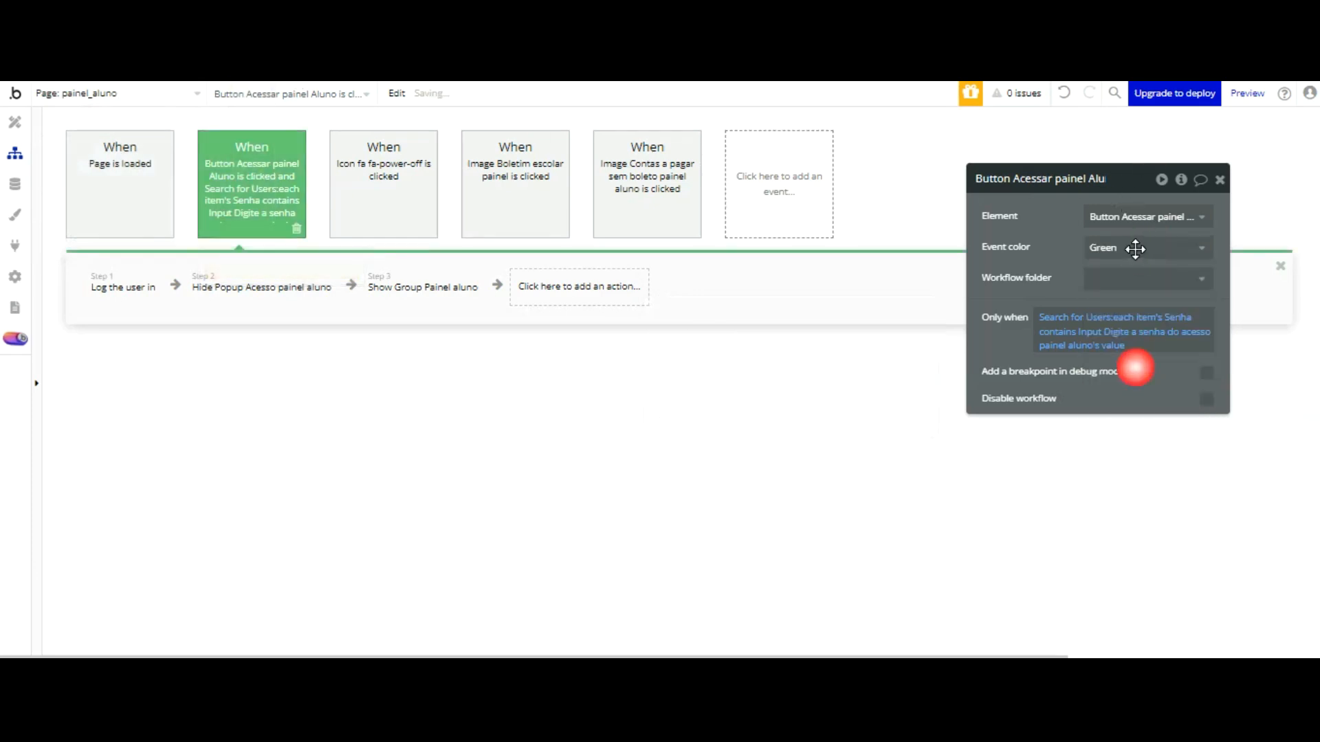
{"action": "right_click", "coordinate": [263, 171]}
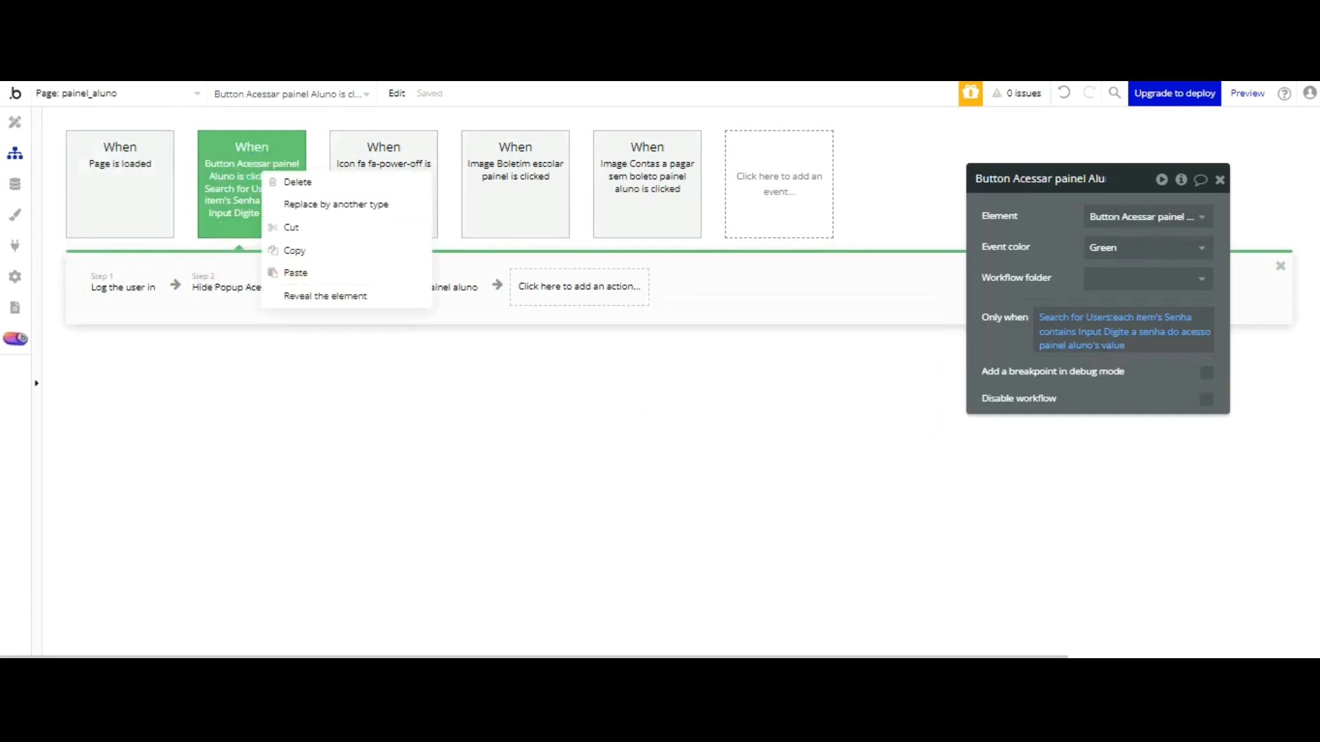
{"action": "left_click", "coordinate": [298, 250]}
{"action": "right_click", "coordinate": [263, 172]}
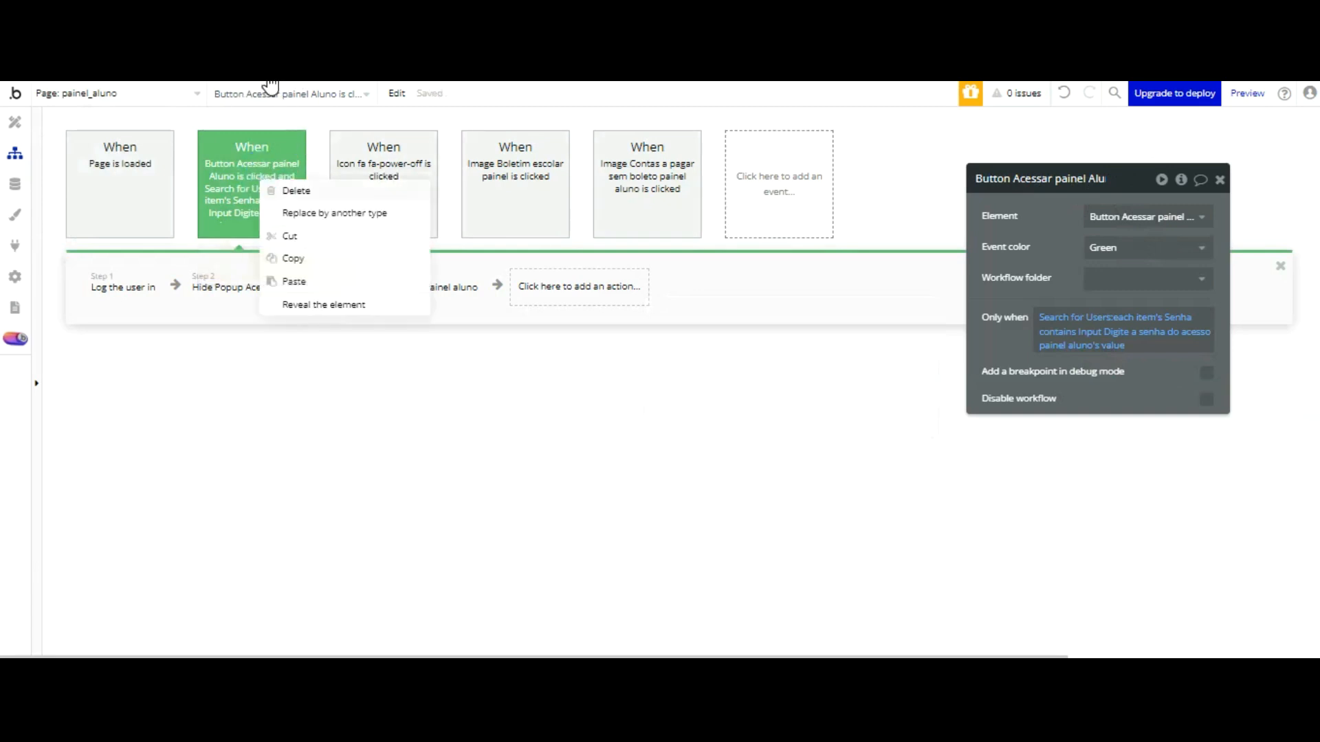
{"action": "left_click", "coordinate": [301, 277]}
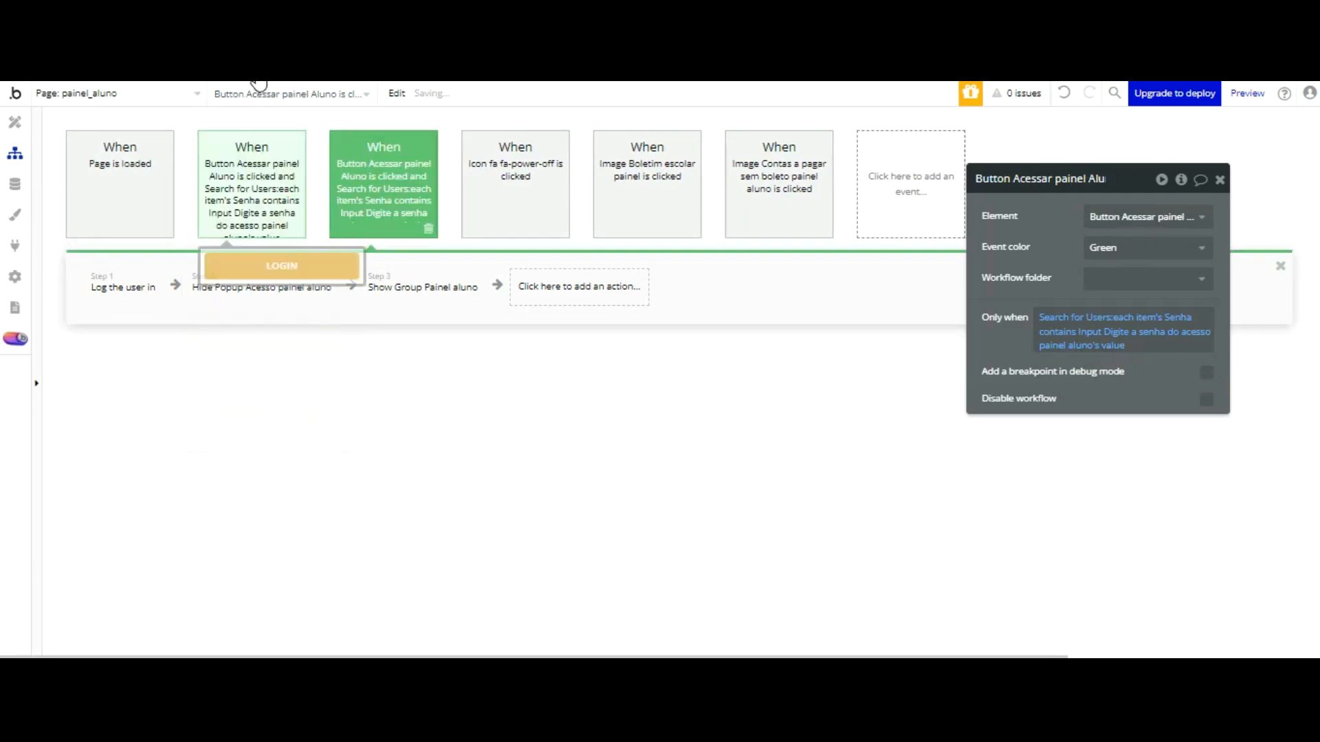
Make the duplicate red and change its condition to doesn't contain
{"action": "left_click", "coordinate": [1141, 246]}
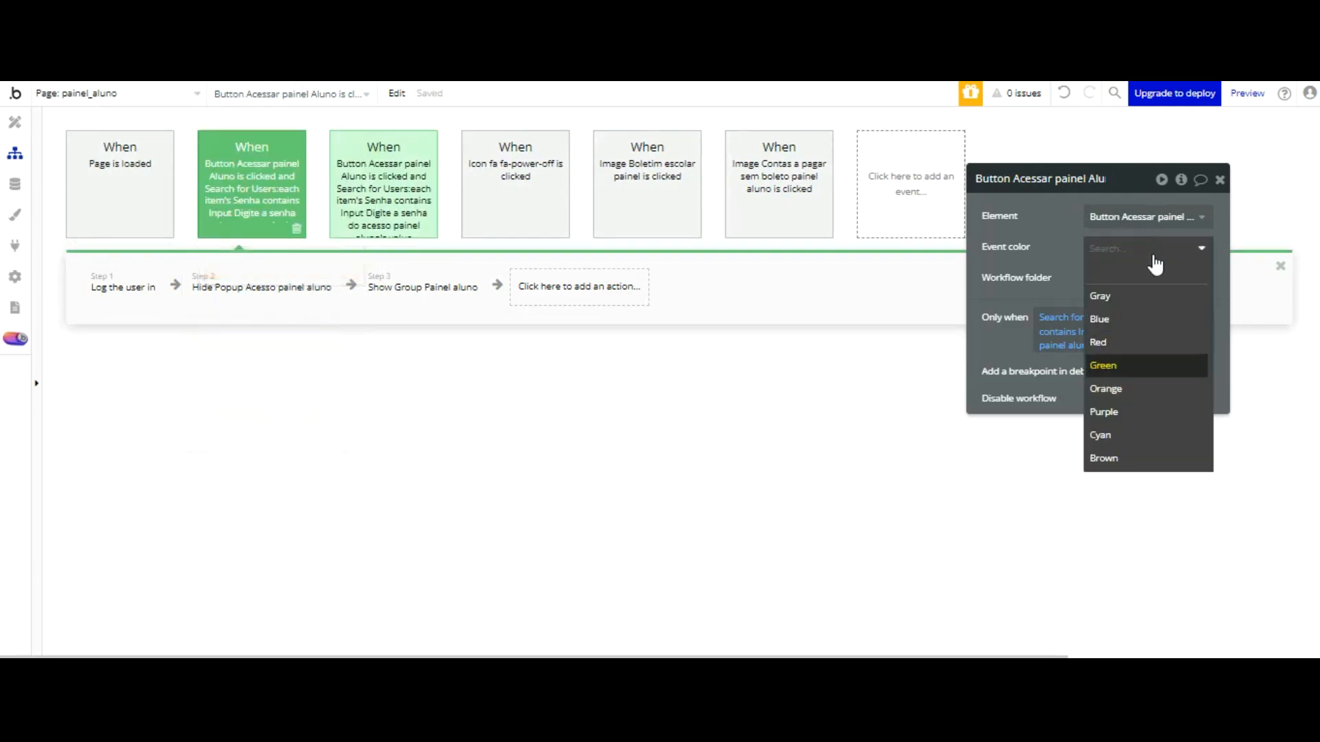
{"action": "left_click", "coordinate": [1139, 344]}
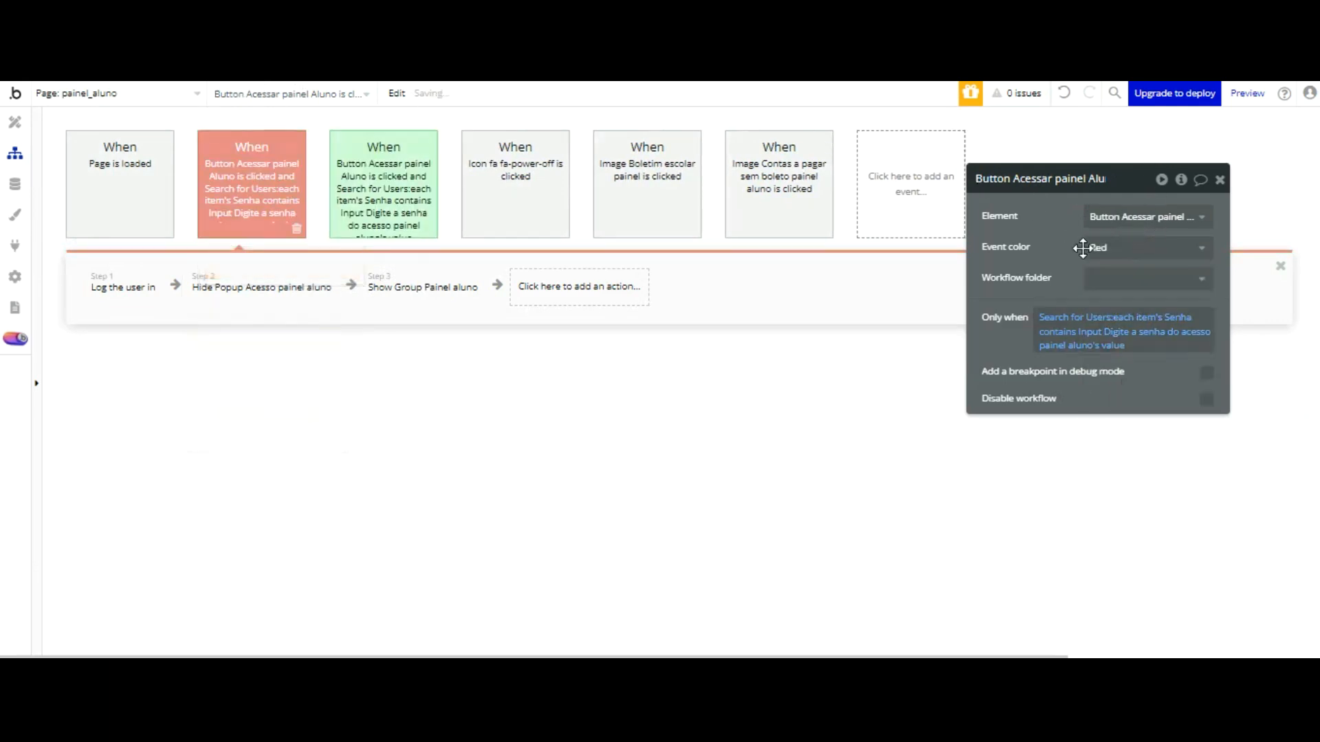
{"action": "left_click", "coordinate": [1057, 332]}
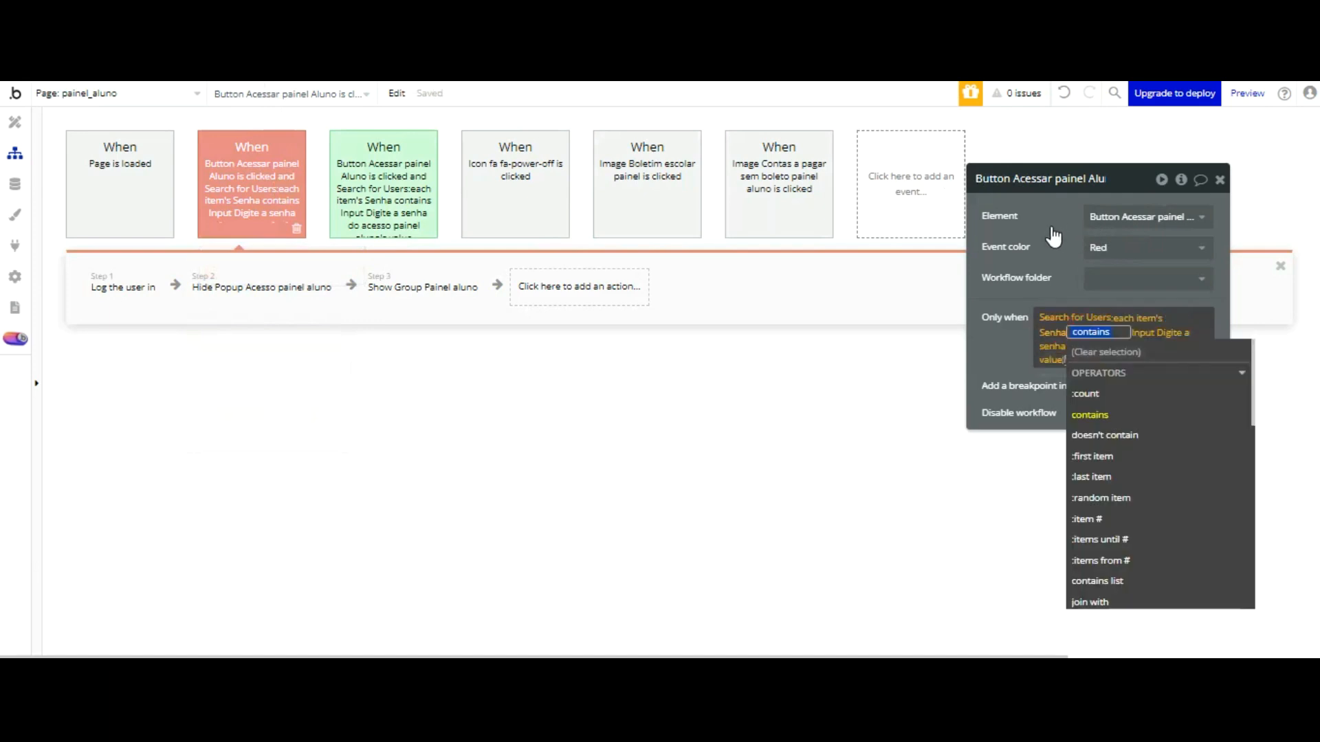
{"action": "left_click", "coordinate": [1104, 435]}
{"action": "left_click", "coordinate": [1011, 241]}
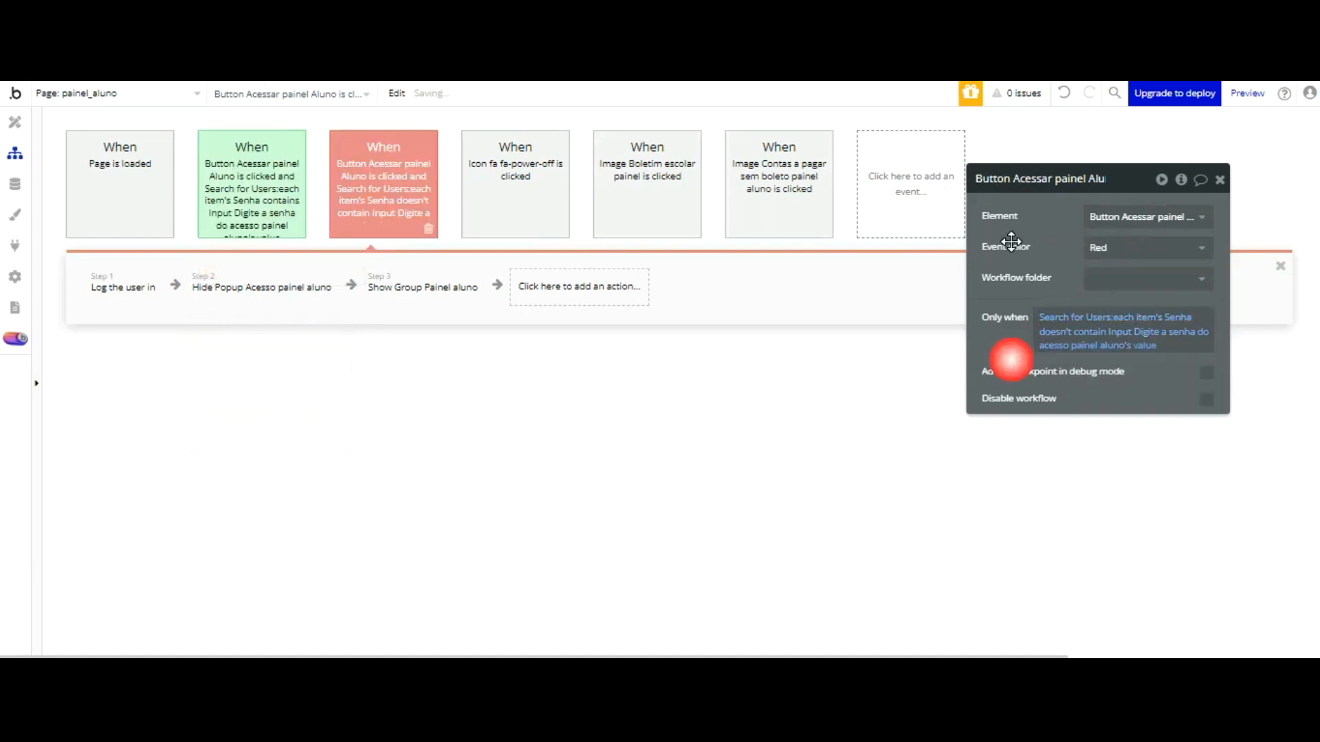
Delete the duplicate's Log the user in, Hide Popup and Show Group steps
{"action": "left_click", "coordinate": [137, 290]}
{"action": "left_click", "coordinate": [141, 298]}
{"action": "left_click", "coordinate": [214, 296]}
{"action": "left_click", "coordinate": [214, 297]}
{"action": "key", "text": "Delete"}
{"action": "left_click", "coordinate": [215, 297]}
{"action": "left_click", "coordinate": [194, 298]}
{"action": "key", "text": "Delete"}
Add a BEP Toast Alert 'Senha não confere!' with 2500 timeout and red background
{"action": "left_click", "coordinate": [147, 282]}
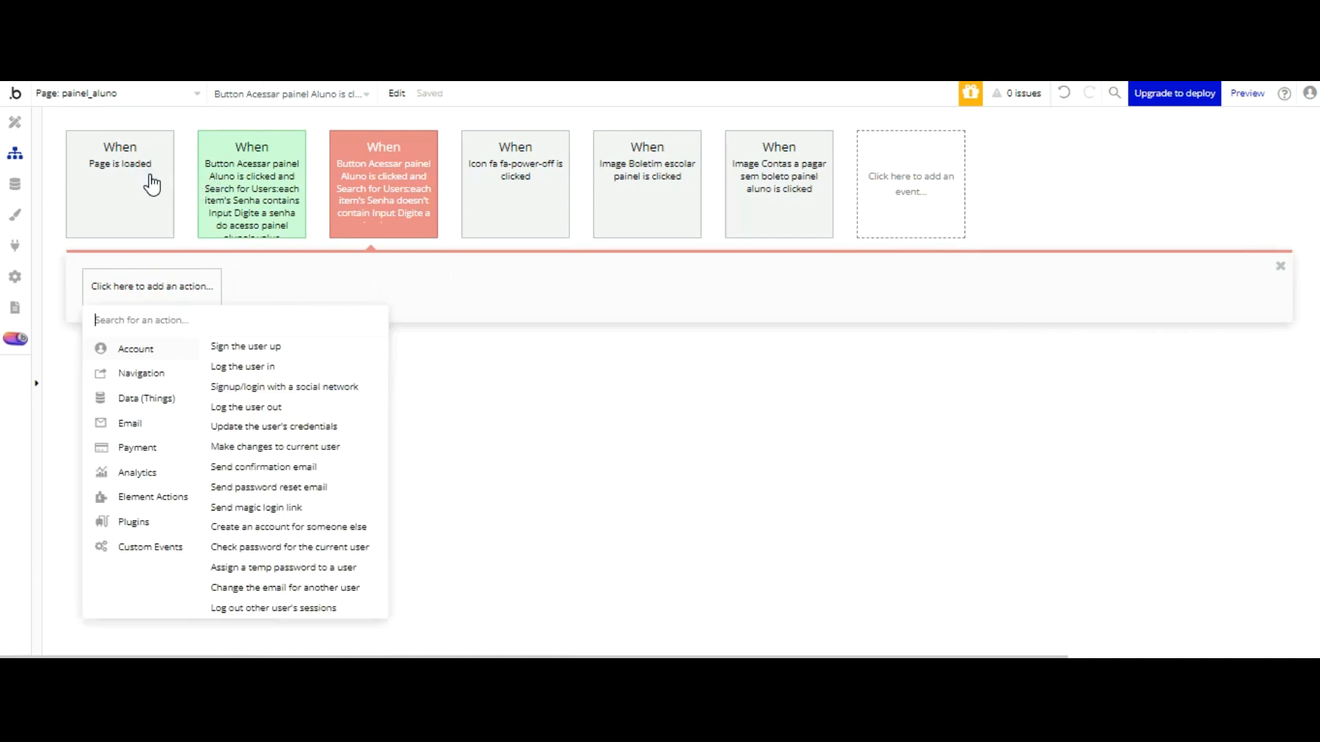
{"action": "type", "text": "bep"}
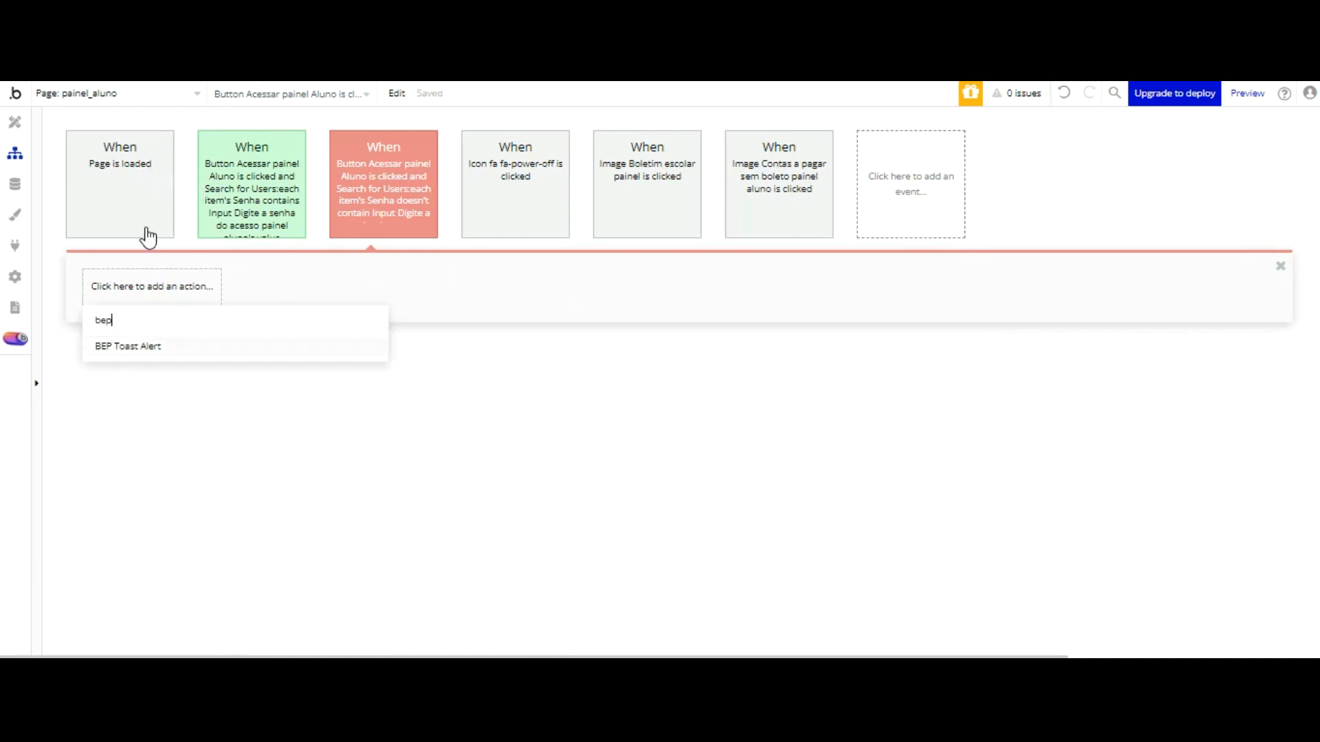
{"action": "left_click", "coordinate": [141, 346]}
{"action": "type", "text": "Senha não confere!"}
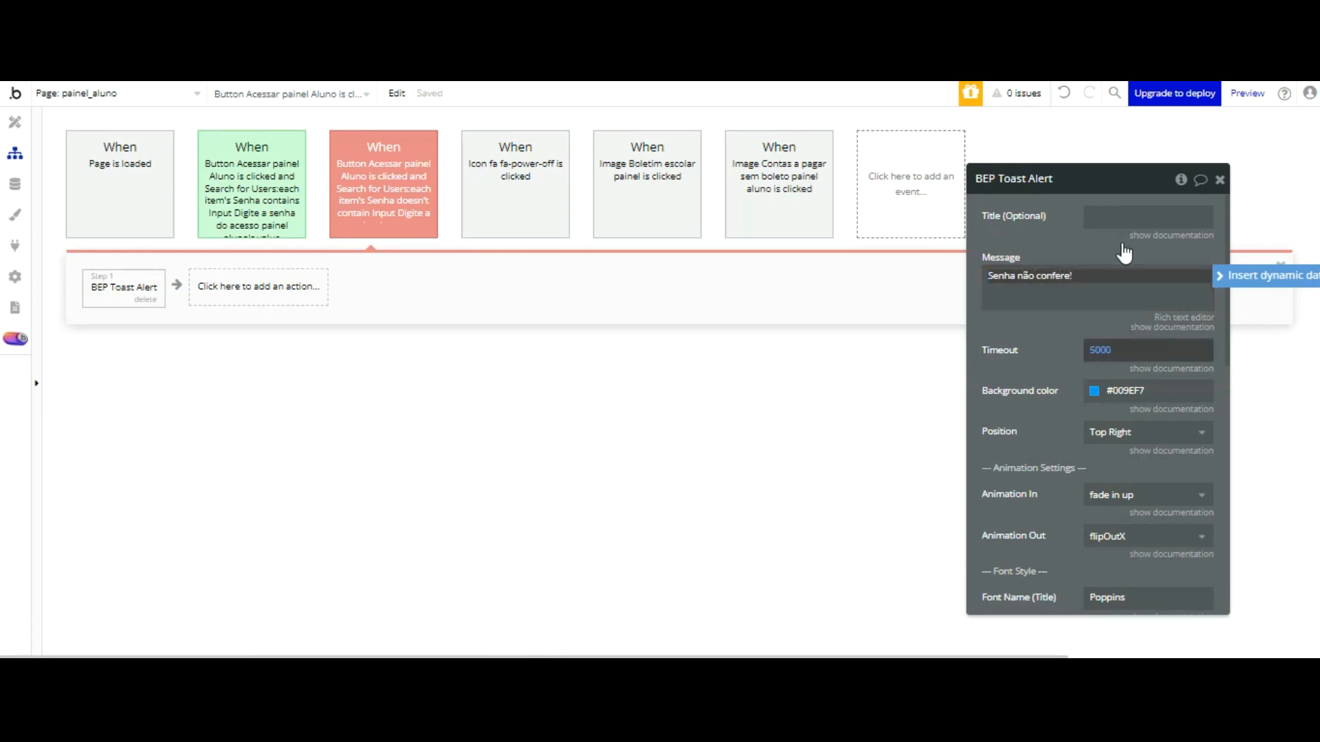
{"action": "left_click", "coordinate": [1100, 350]}
{"action": "type", "text": "2500"}
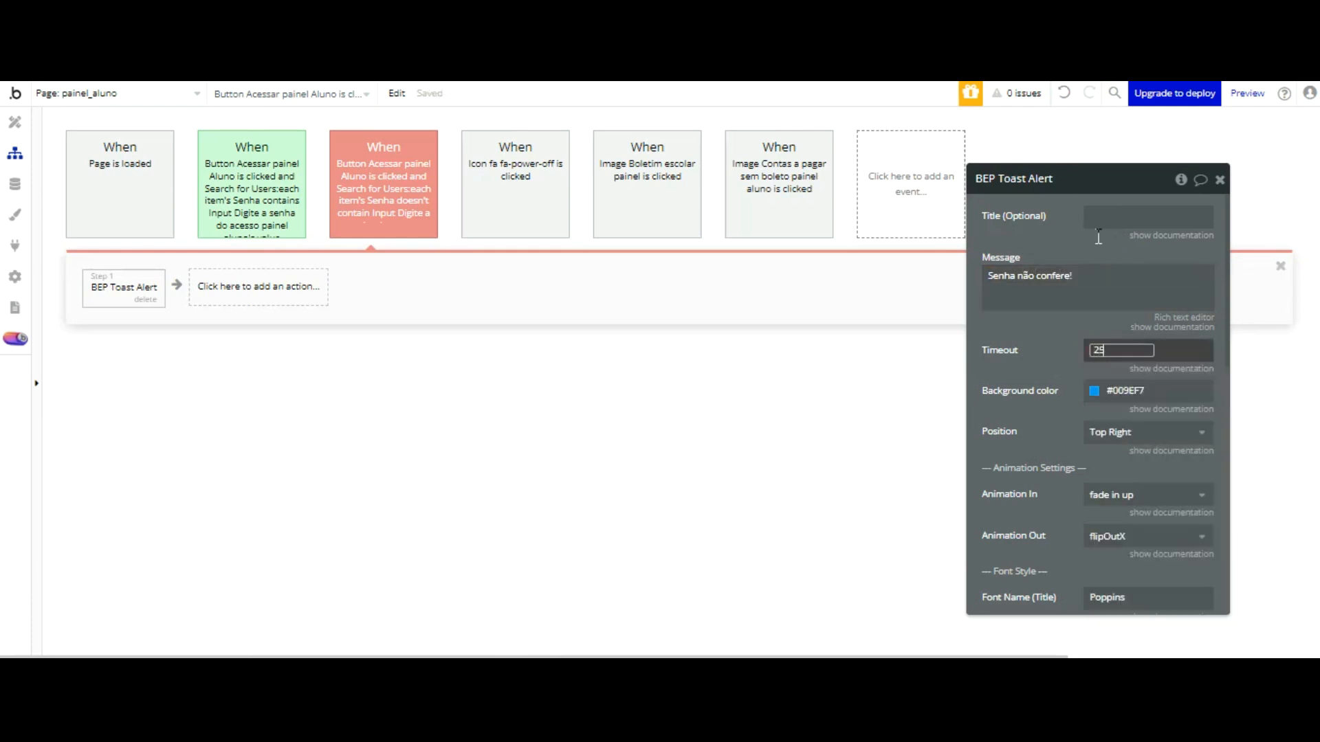
{"action": "left_click", "coordinate": [1058, 354]}
{"action": "left_click", "coordinate": [1102, 390]}
{"action": "left_click", "coordinate": [1187, 597]}
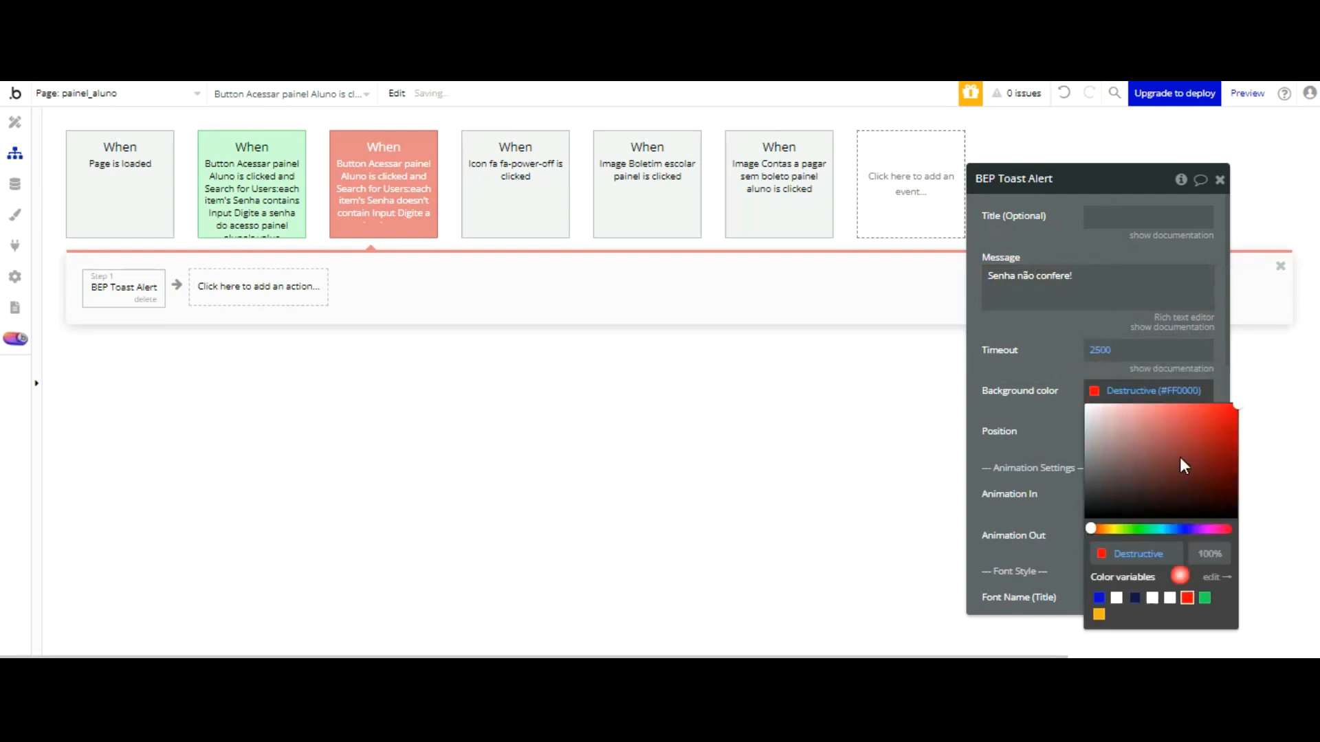
{"action": "left_click", "coordinate": [1072, 236]}
Center the toast alert and set its message font size to 20
{"action": "scroll", "coordinate": [1090, 320], "scroll_direction": "down", "scroll_amount": 7}
{"action": "scroll", "coordinate": [1093, 313], "scroll_direction": "up", "scroll_amount": 5}
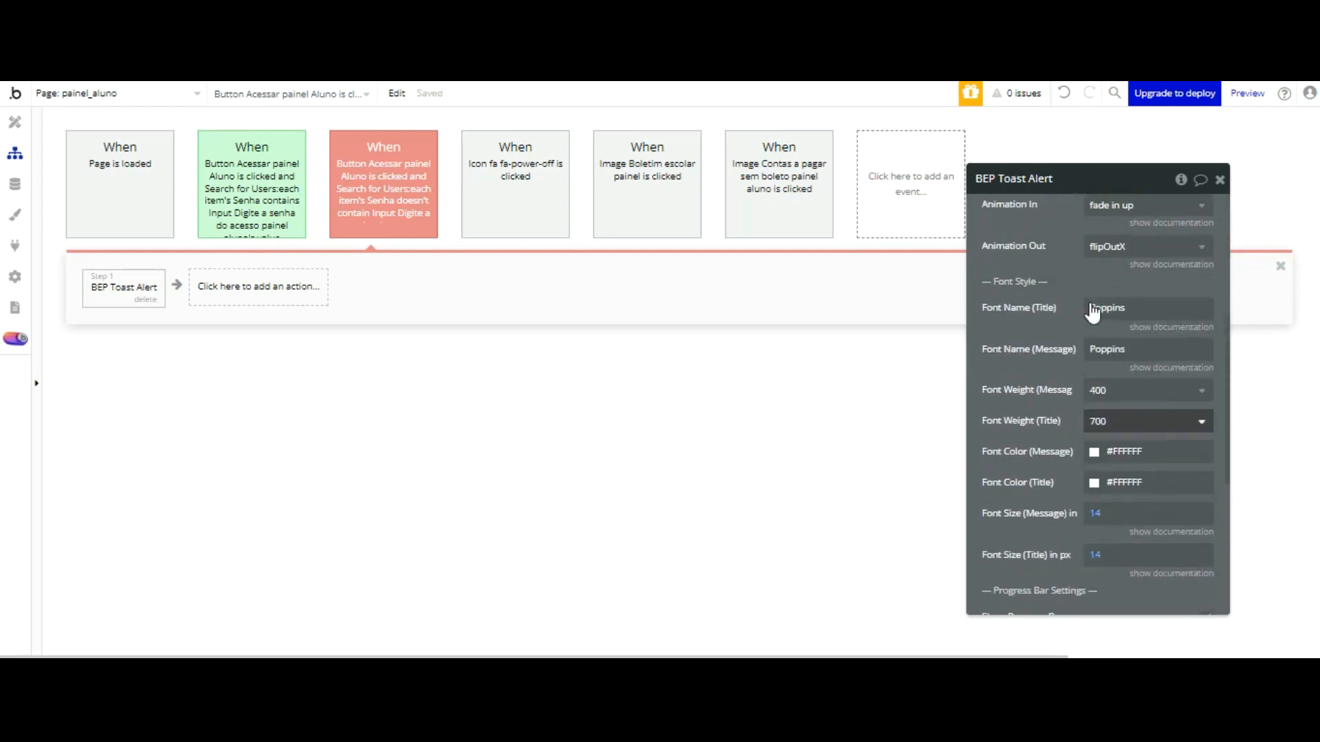
{"action": "scroll", "coordinate": [1137, 182], "scroll_direction": "up", "scroll_amount": 3}
{"action": "left_click", "coordinate": [1141, 240]}
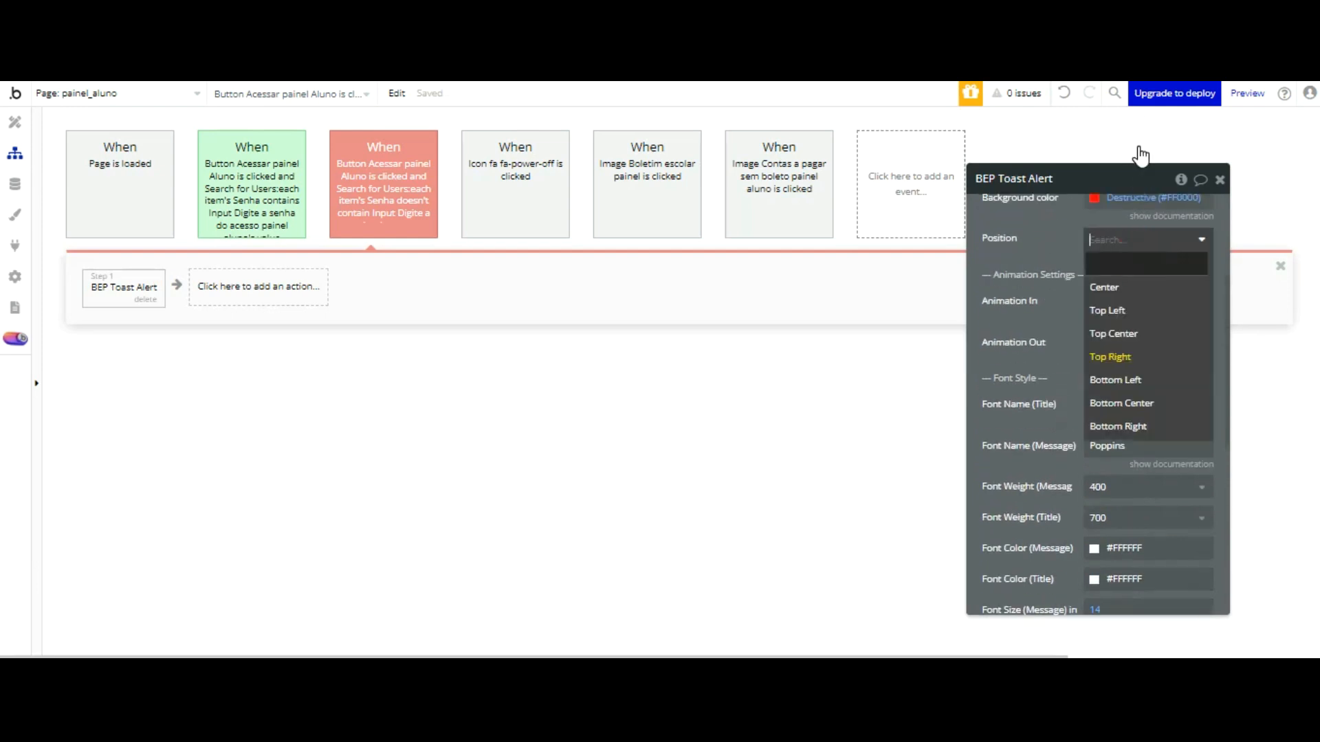
{"action": "left_click", "coordinate": [1133, 285]}
{"action": "left_click", "coordinate": [1066, 274]}
{"action": "scroll", "coordinate": [1079, 344], "scroll_direction": "down", "scroll_amount": 5}
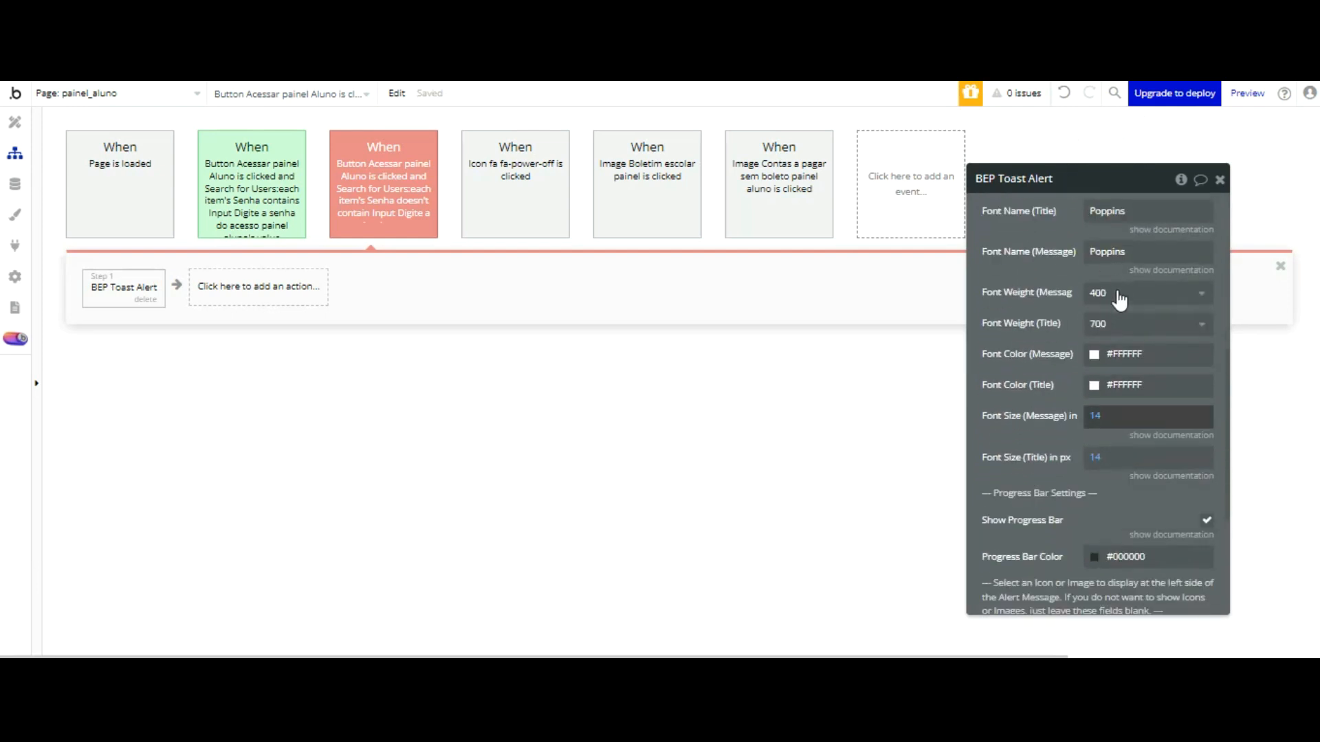
{"action": "left_click", "coordinate": [1098, 415]}
{"action": "type", "text": "20"}
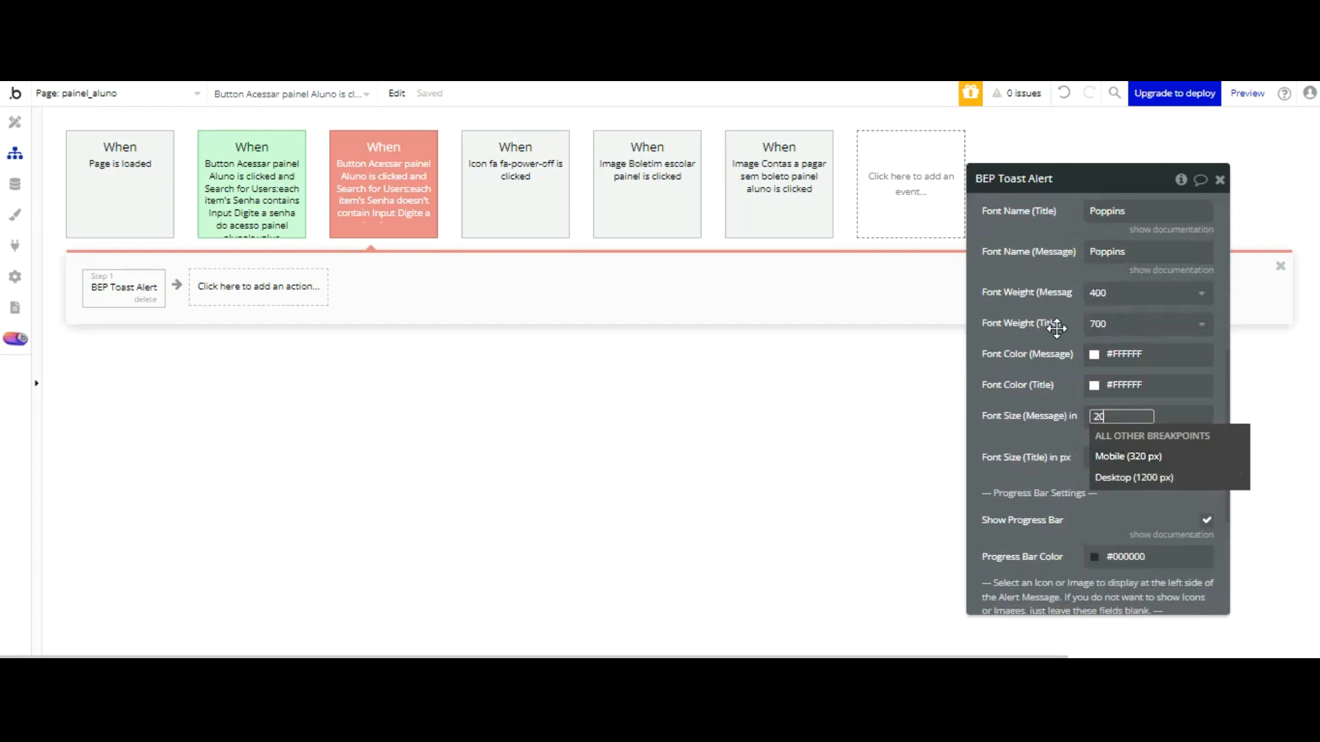
{"action": "left_click", "coordinate": [1056, 437]}
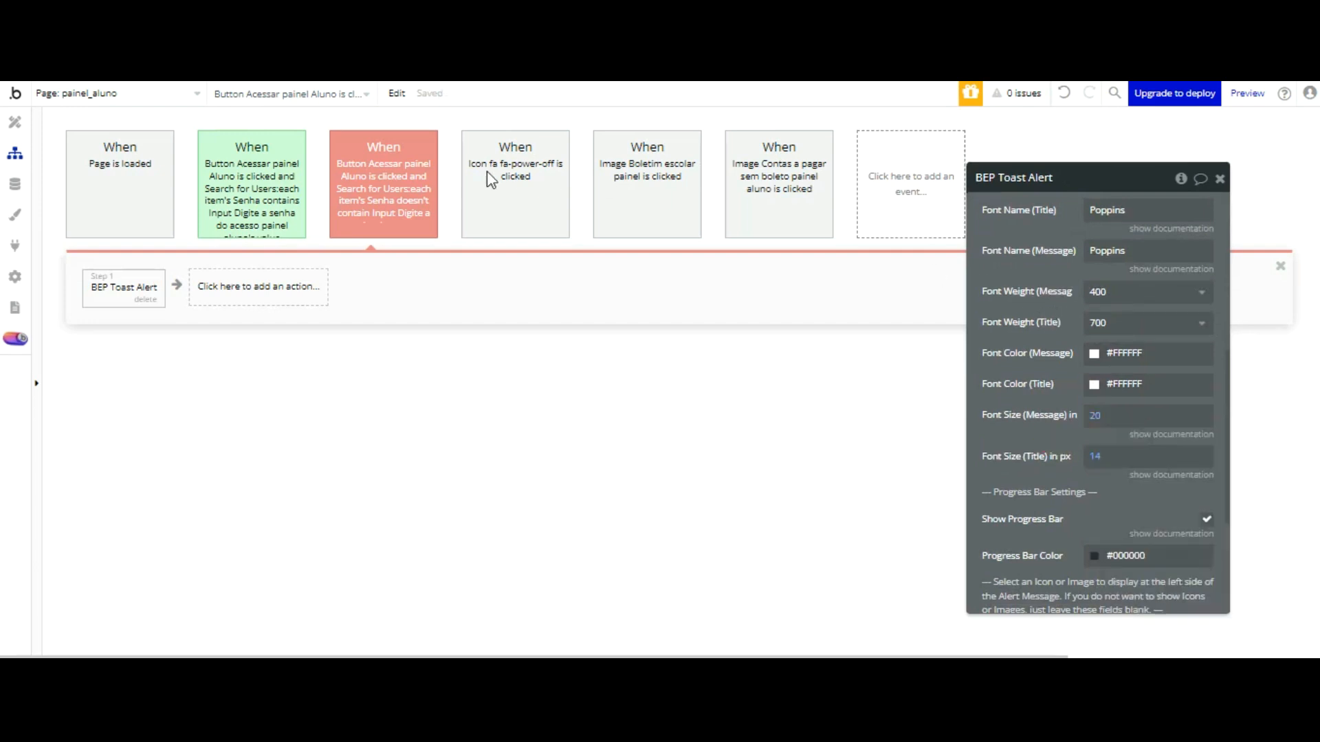
{"action": "left_click", "coordinate": [286, 284]}
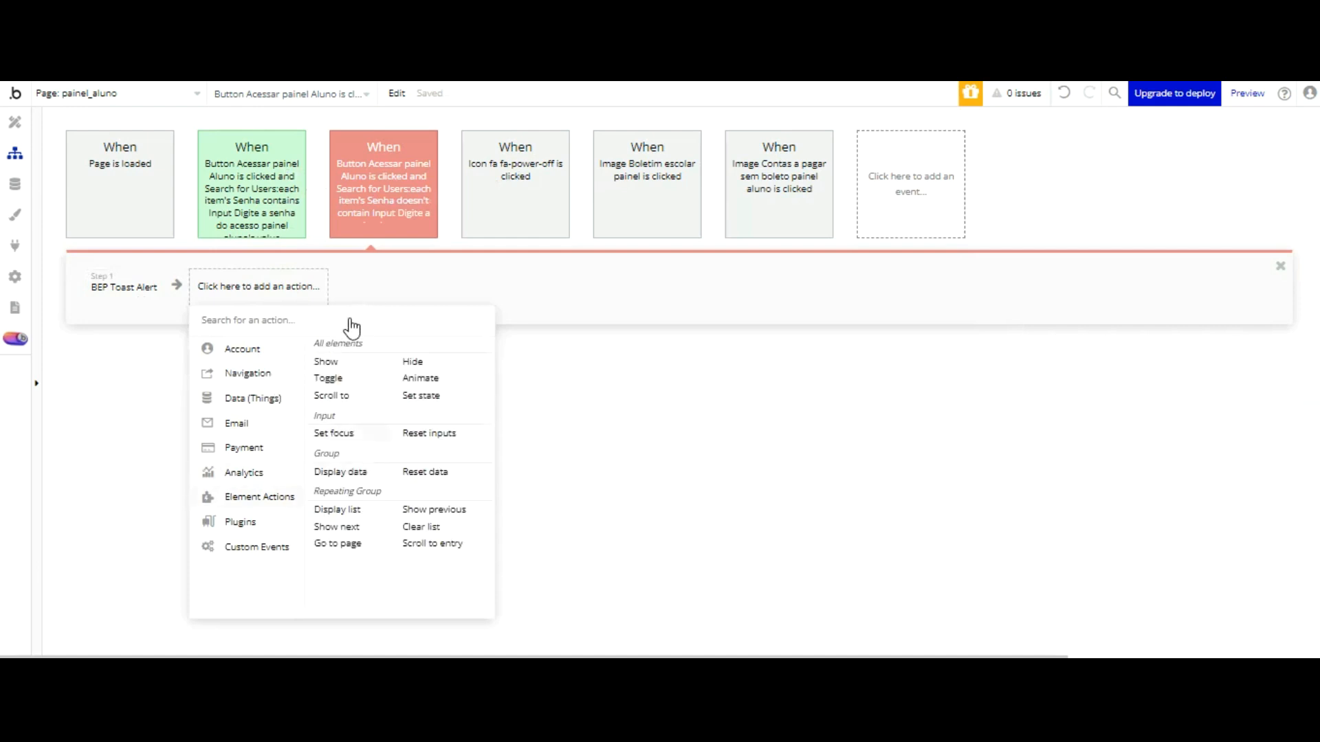
Add a Set focus step targeting Input Digite o email do acesso painel aluno
{"action": "left_click", "coordinate": [344, 431]}
{"action": "left_click", "coordinate": [1125, 215]}
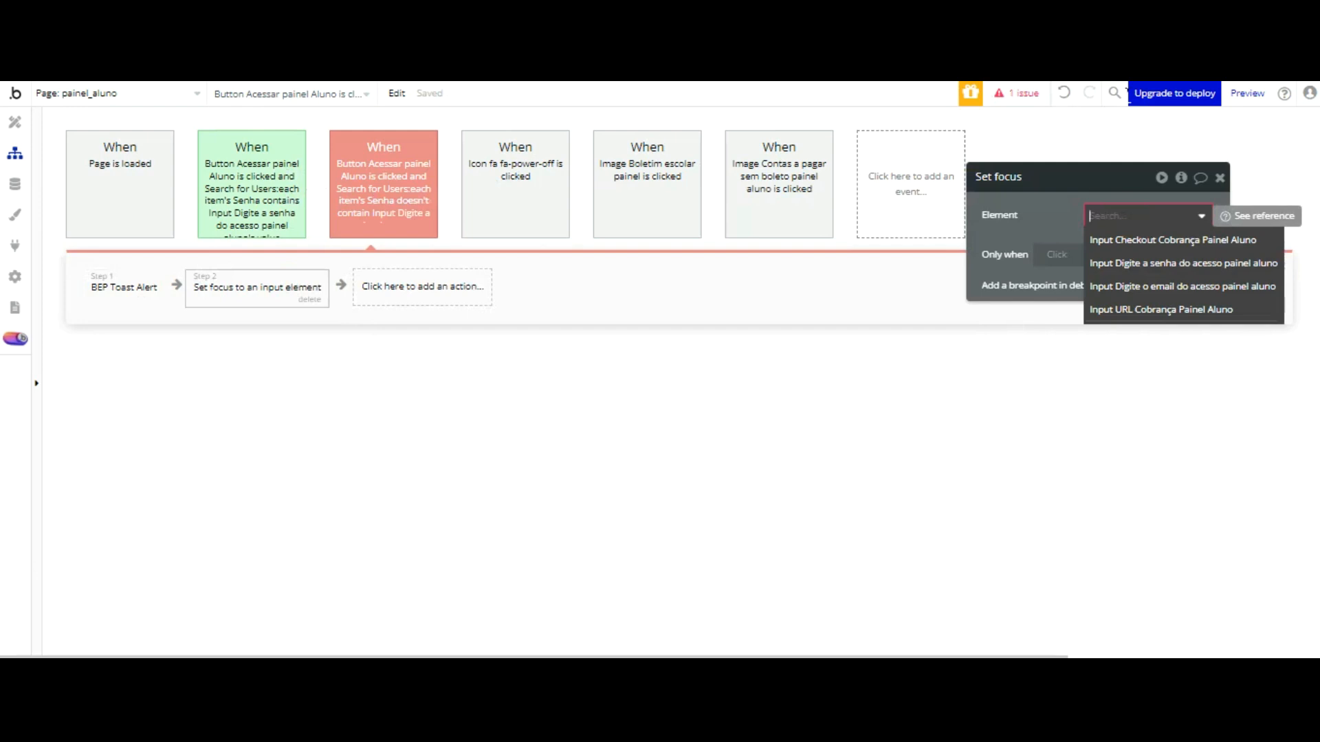
{"action": "key", "text": "Down"}
{"action": "key", "text": "Down"}
{"action": "key", "text": "Down"}
{"action": "key", "text": "Return"}
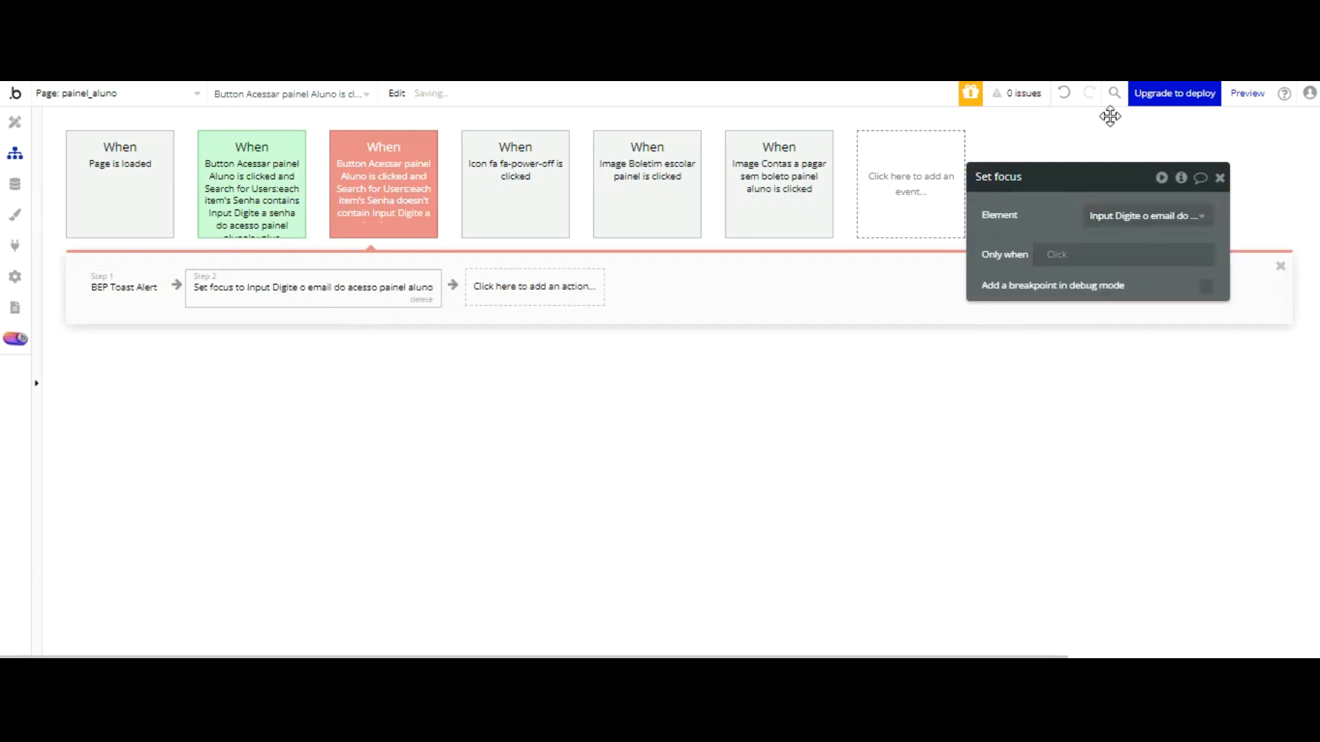
Reload the app preview, then go to the Page is loaded workflow
{"action": "key", "text": "ctrl+Tab"}
{"action": "left_click", "coordinate": [418, 93]}
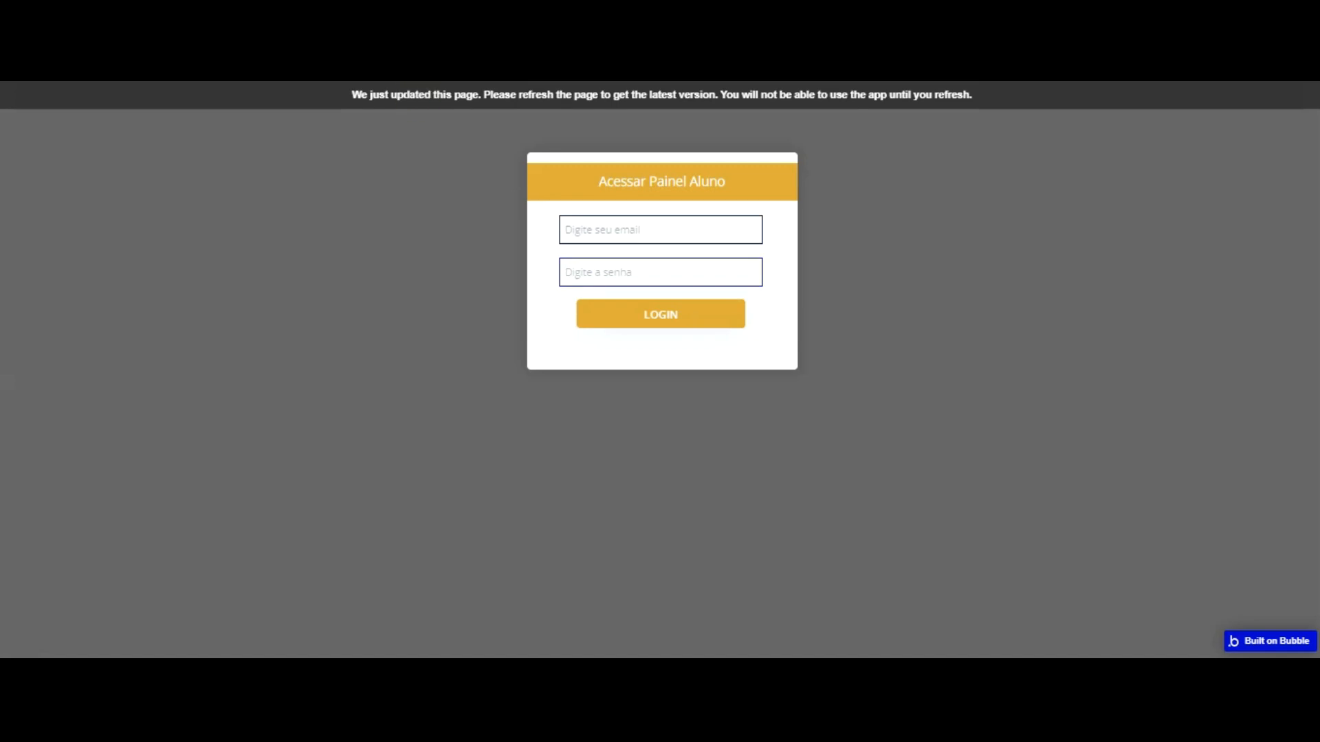
{"action": "key", "text": "F5"}
{"action": "key", "text": "ctrl+shift+Tab"}
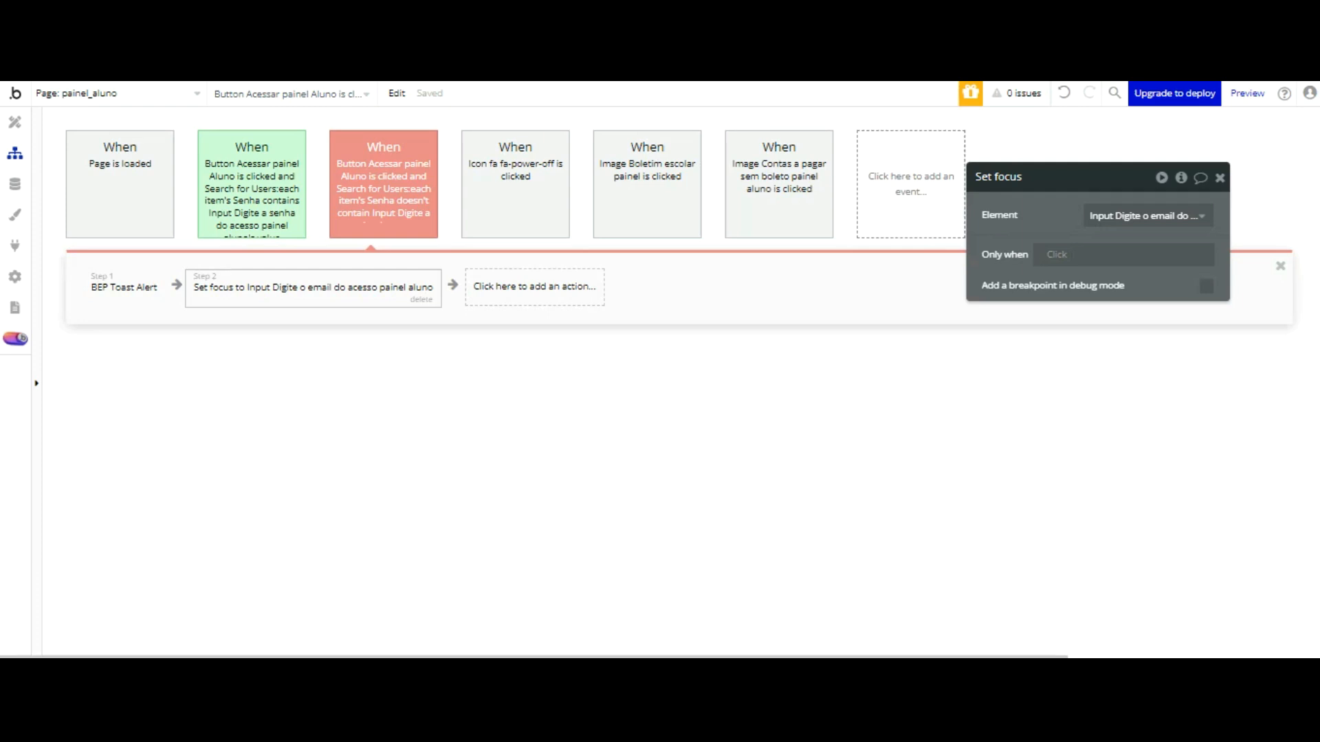
{"action": "left_click", "coordinate": [128, 194]}
{"action": "left_click", "coordinate": [459, 283]}
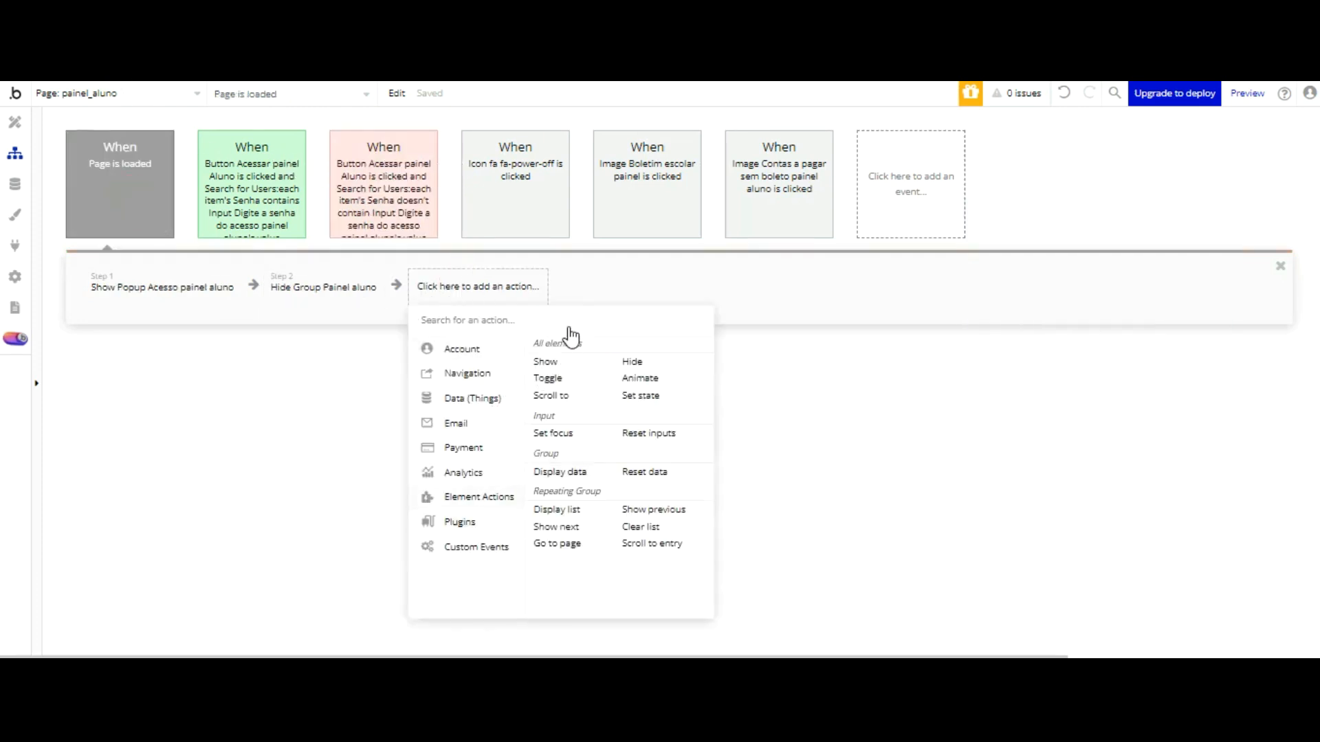
Add Set focus on the email login input as step 3 of Page is loaded
{"action": "left_click", "coordinate": [572, 324]}
{"action": "left_click", "coordinate": [1131, 215]}
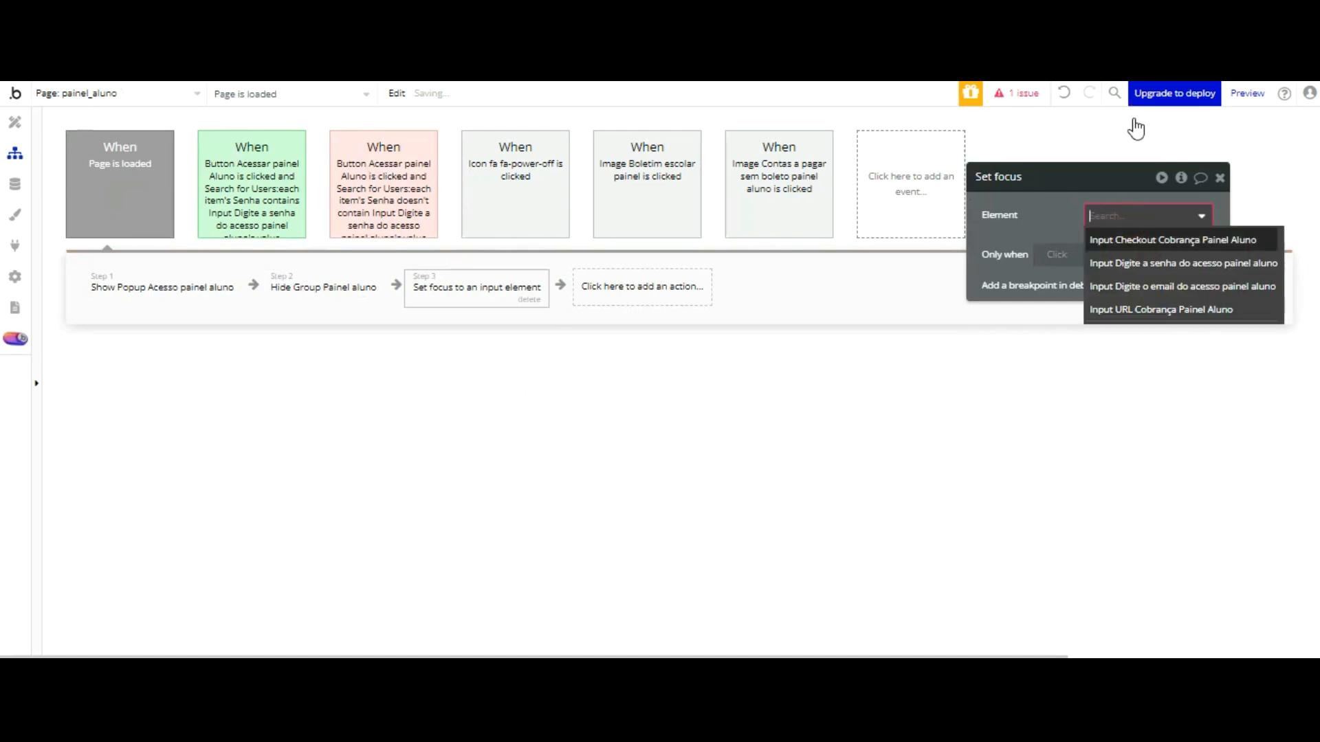
{"action": "left_click", "coordinate": [1183, 286]}
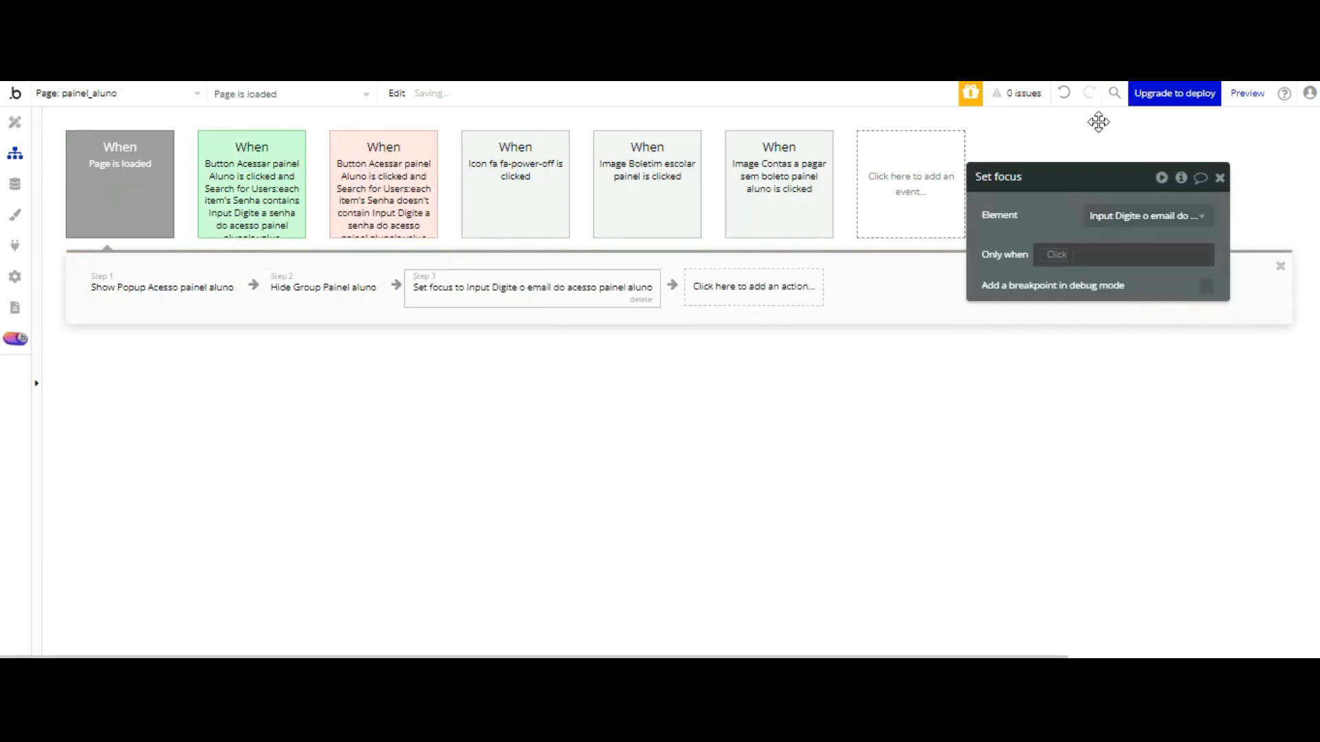
Reload the preview and enter a test email and password in the login popup
{"action": "left_click", "coordinate": [766, 74]}
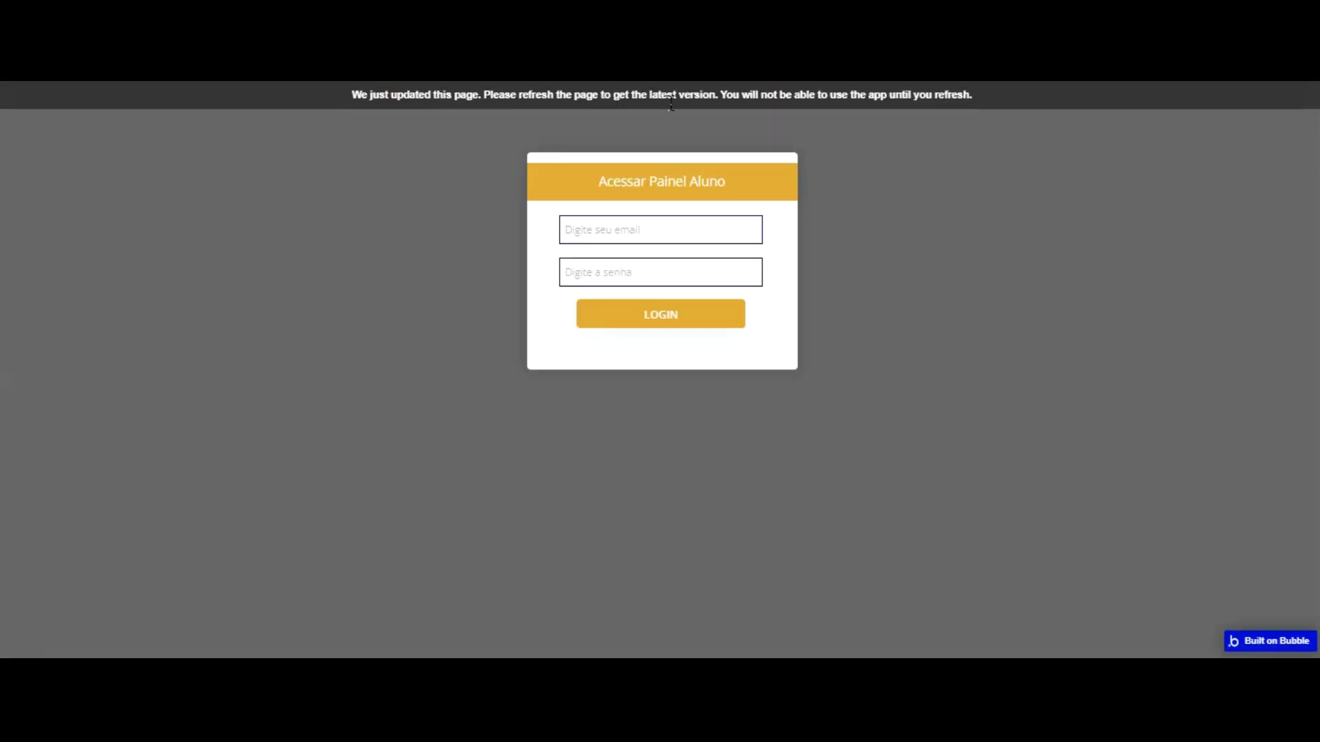
{"action": "key", "text": "F5"}
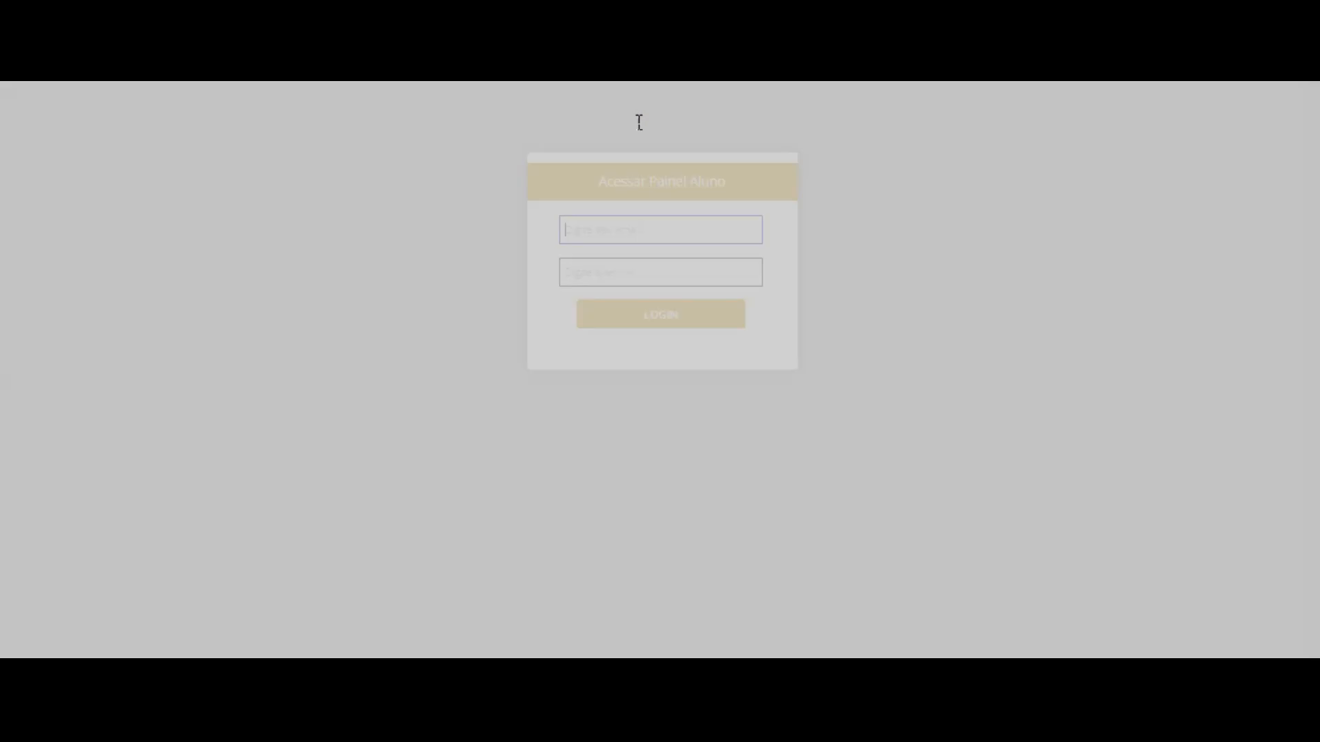
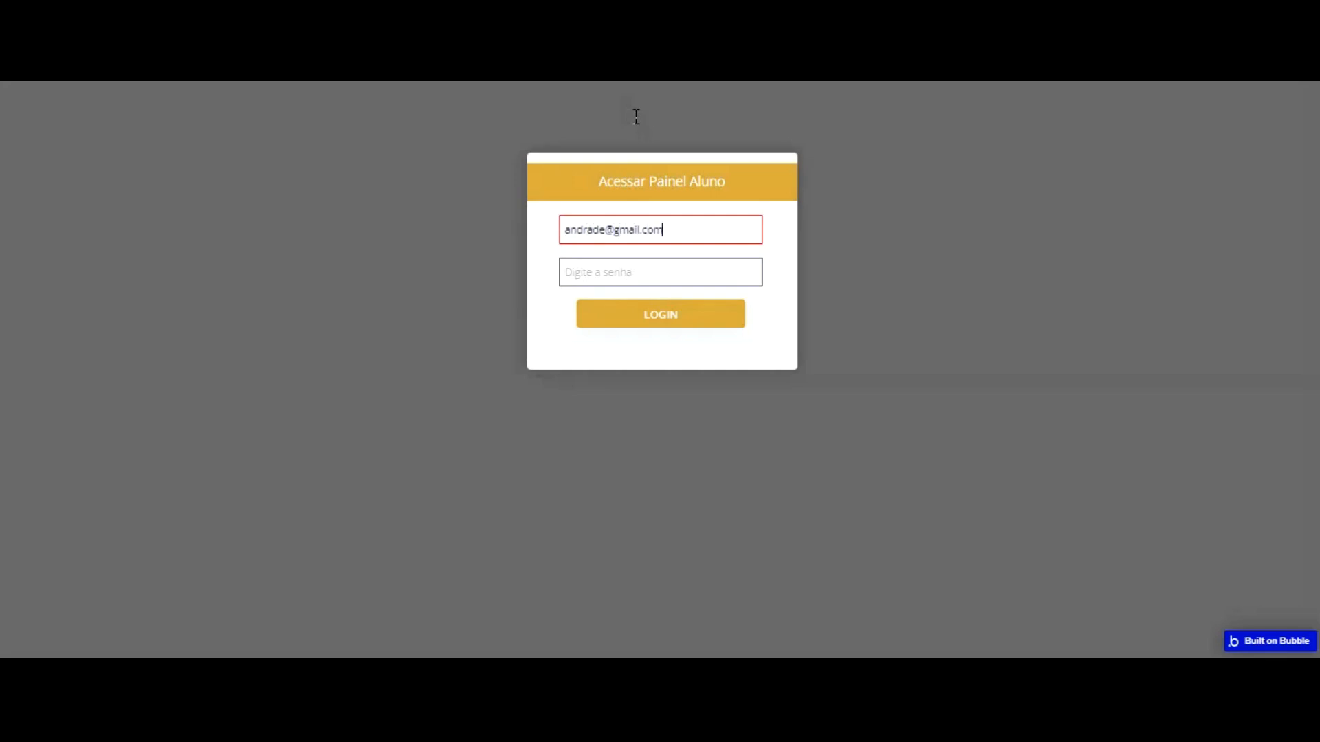
{"action": "key", "text": "Tab"}
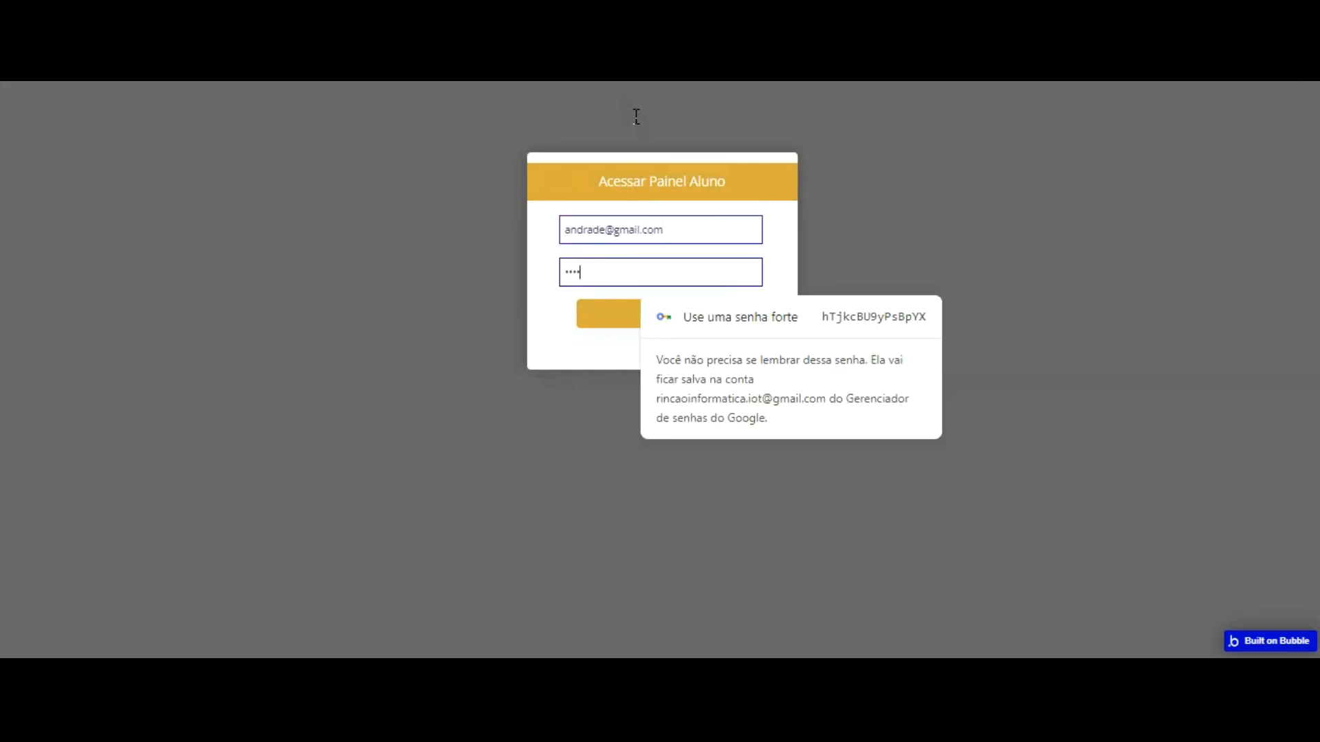
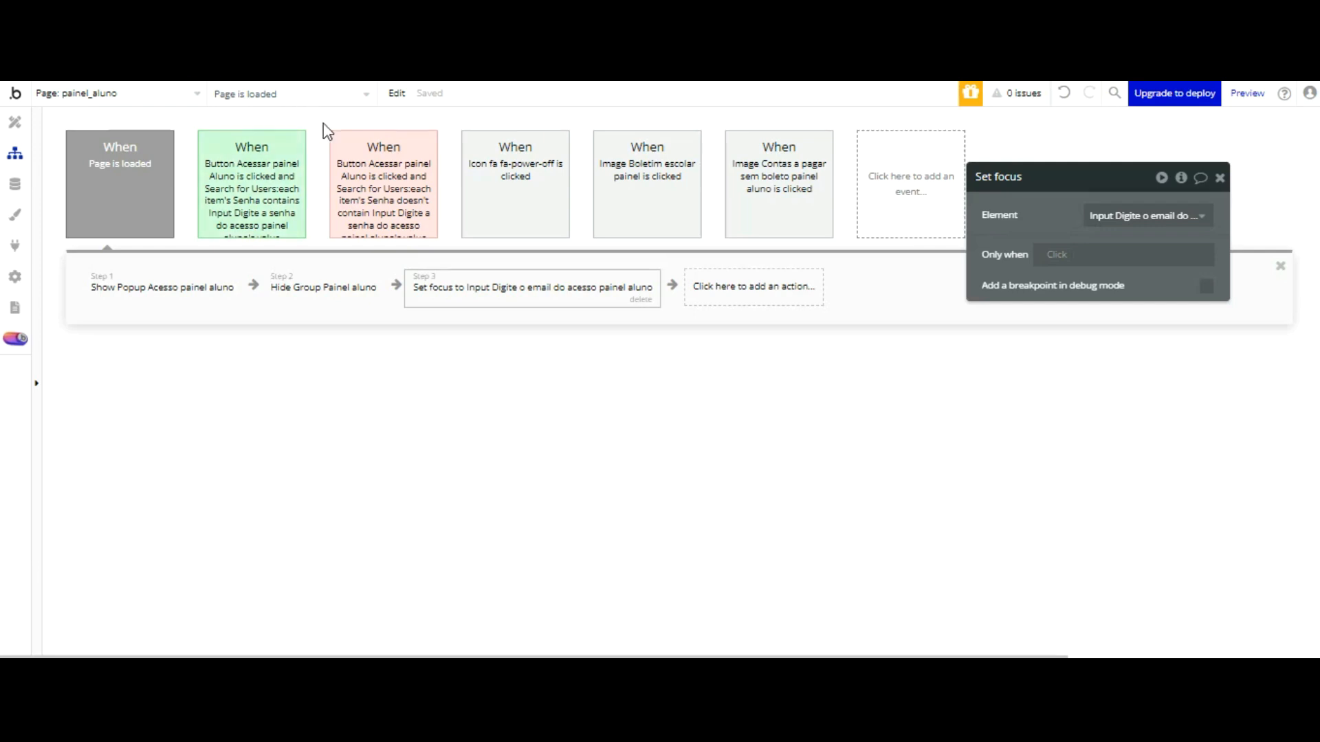
Add a Reset relevant inputs step to the red workflow, placed before Set focus
{"action": "left_click", "coordinate": [374, 185]}
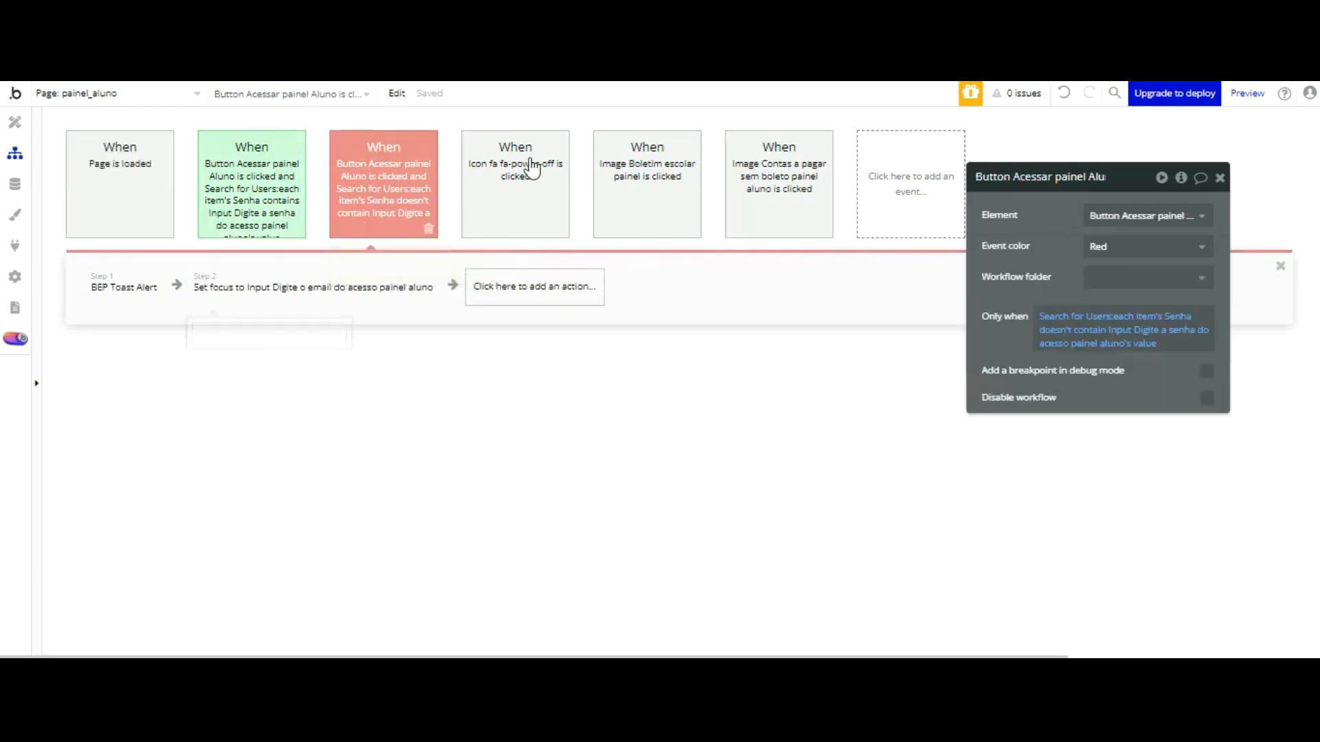
{"action": "left_click", "coordinate": [532, 289]}
{"action": "left_click", "coordinate": [529, 497]}
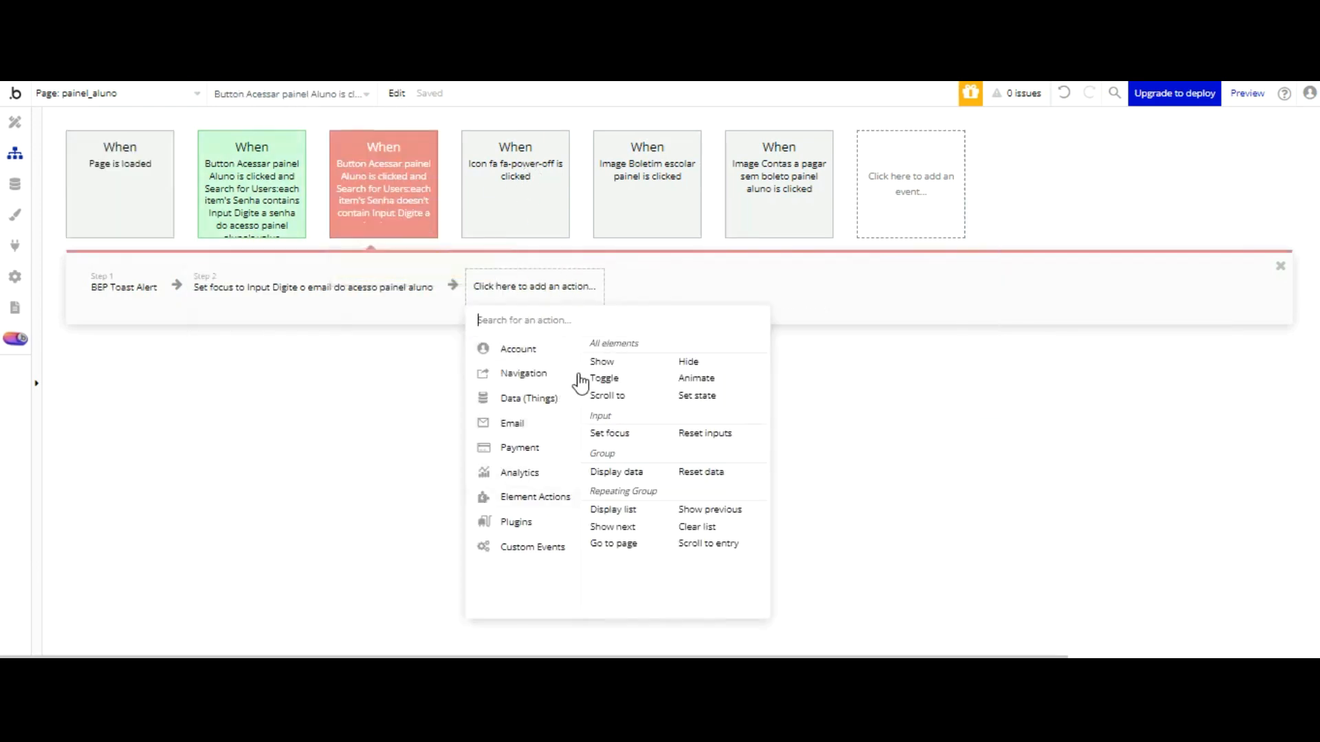
{"action": "left_click", "coordinate": [687, 431]}
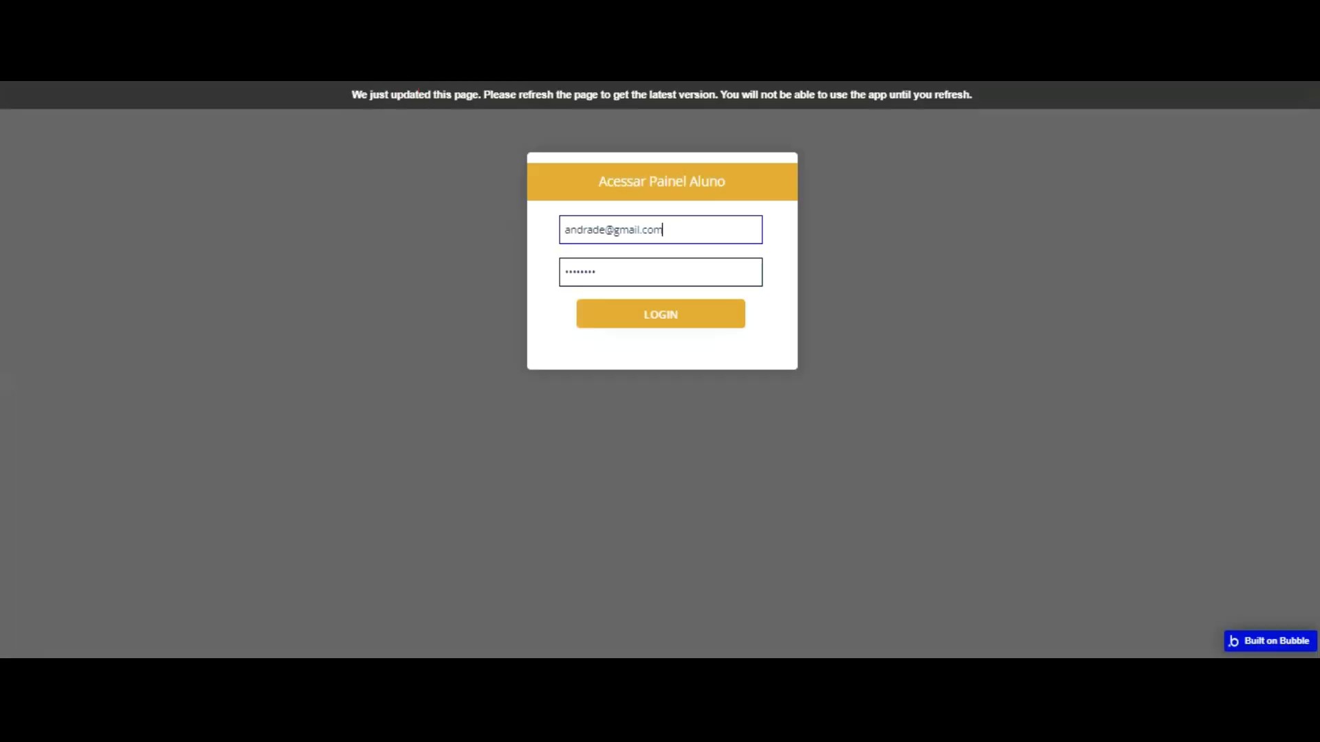
{"action": "left_click", "coordinate": [406, 99]}
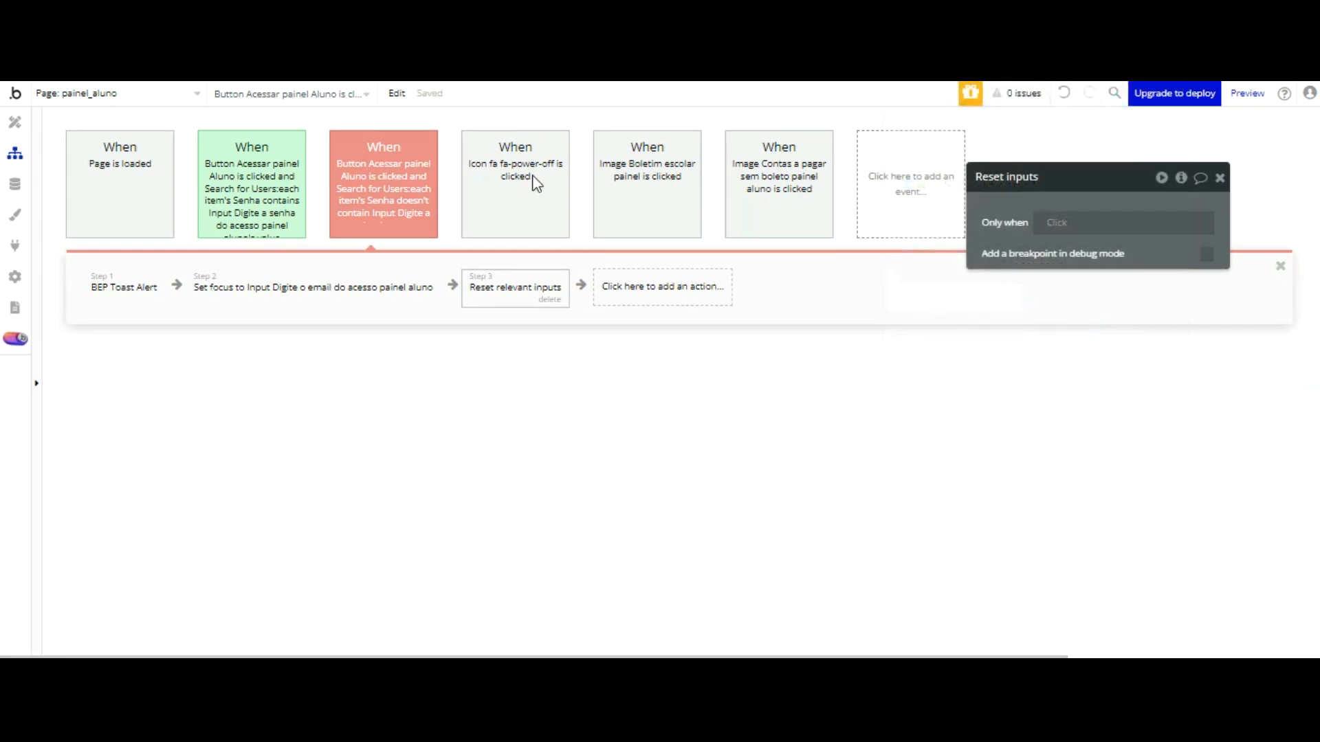
{"action": "left_click_drag", "start_coordinate": [464, 291], "coordinate": [295, 289]}
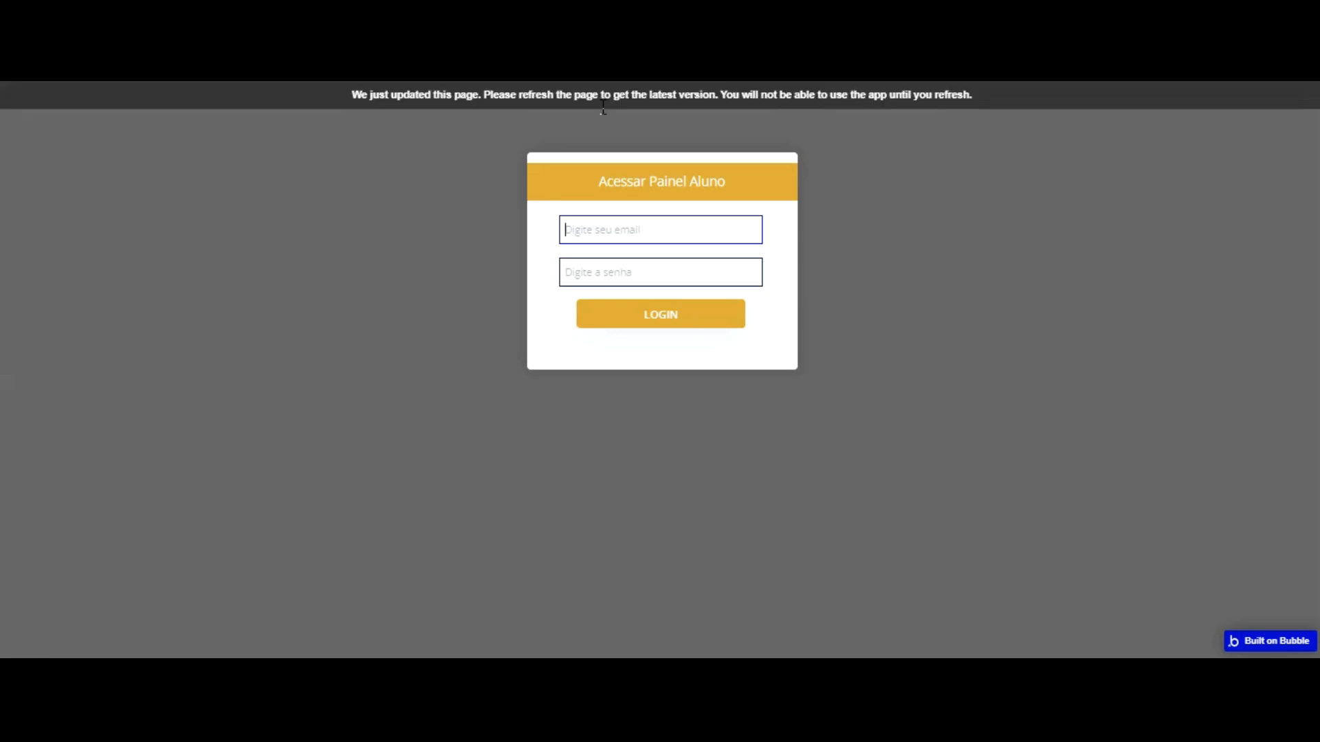
Test the preview login with a wrong password, then with the correct one
{"action": "left_click", "coordinate": [590, 94]}
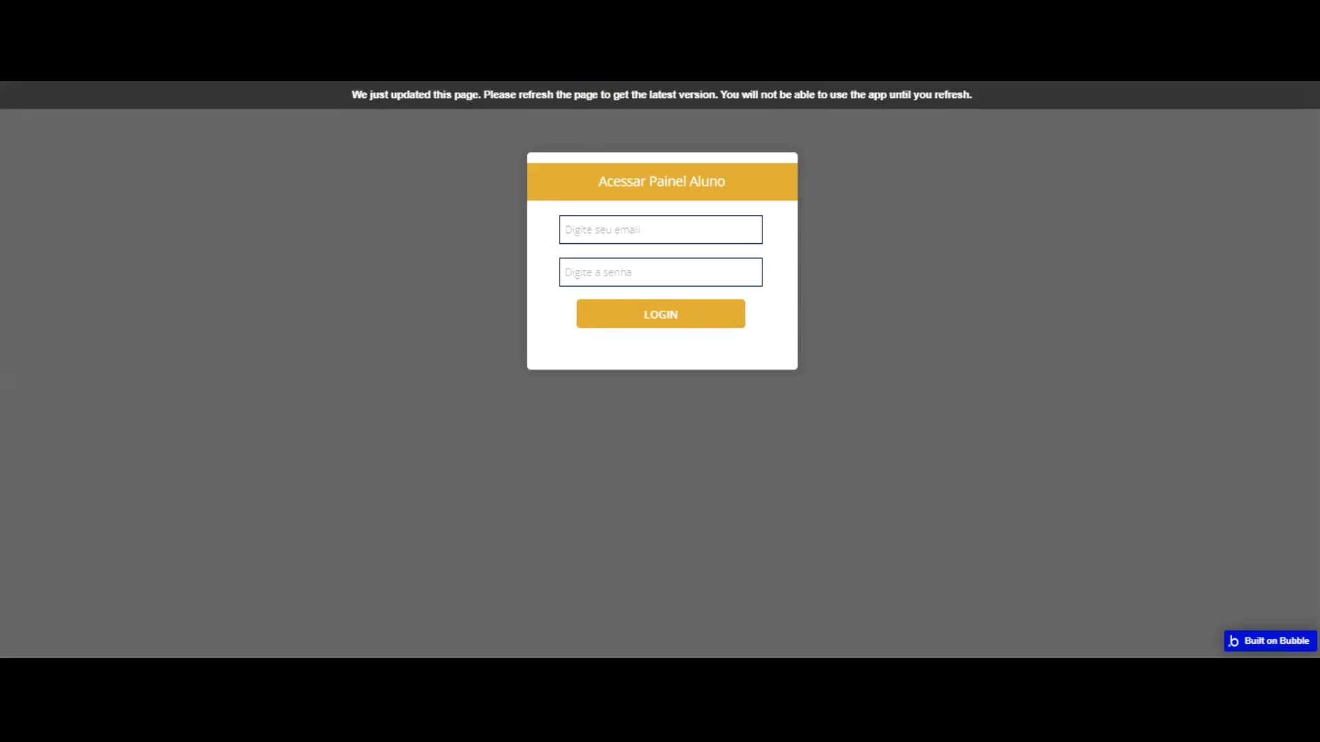
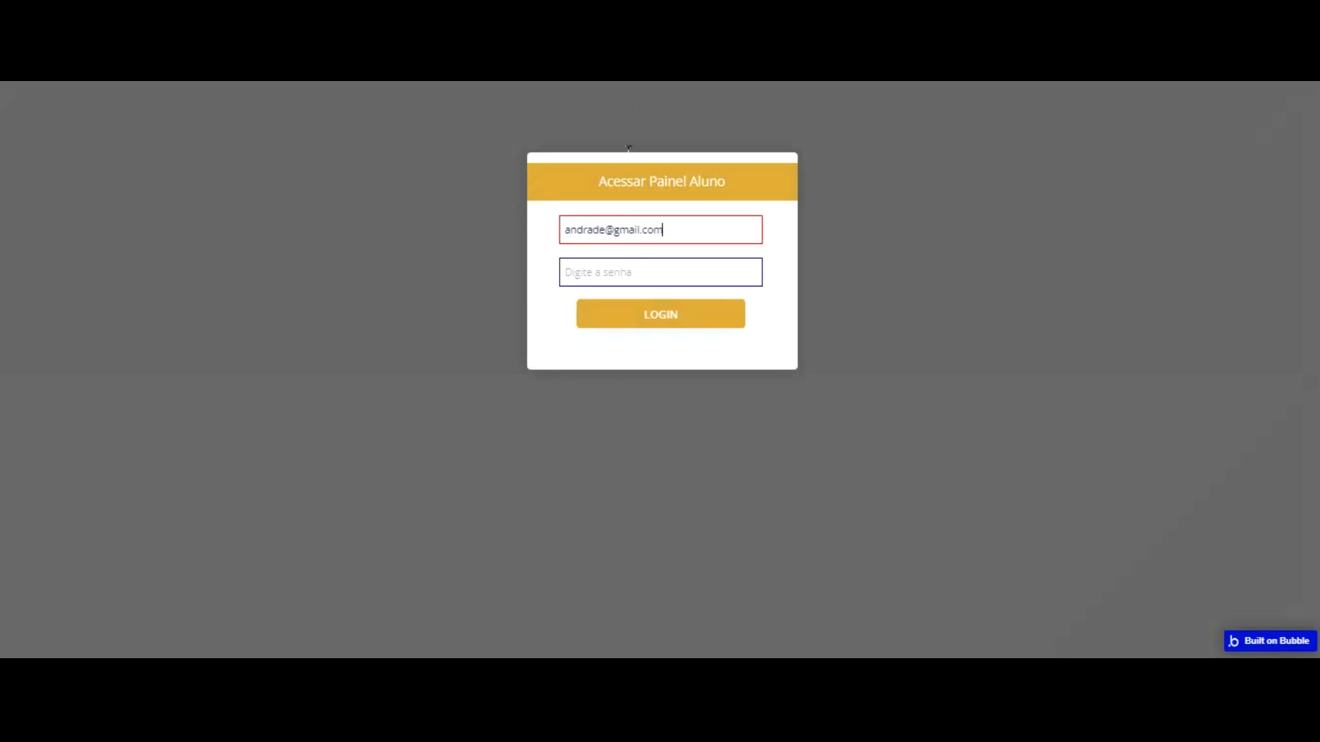
{"action": "key", "text": "Tab"}
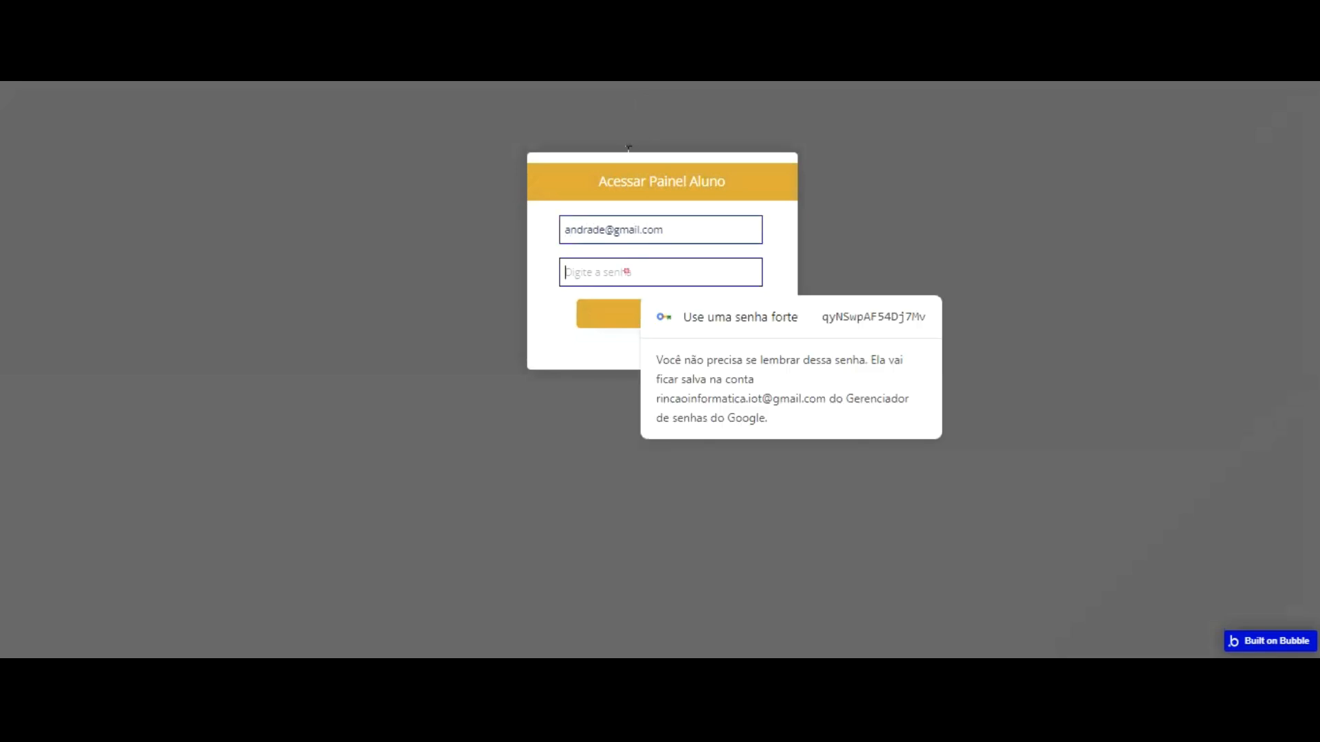
{"action": "type", "text": "•••••••"}
{"action": "left_click", "coordinate": [614, 314]}
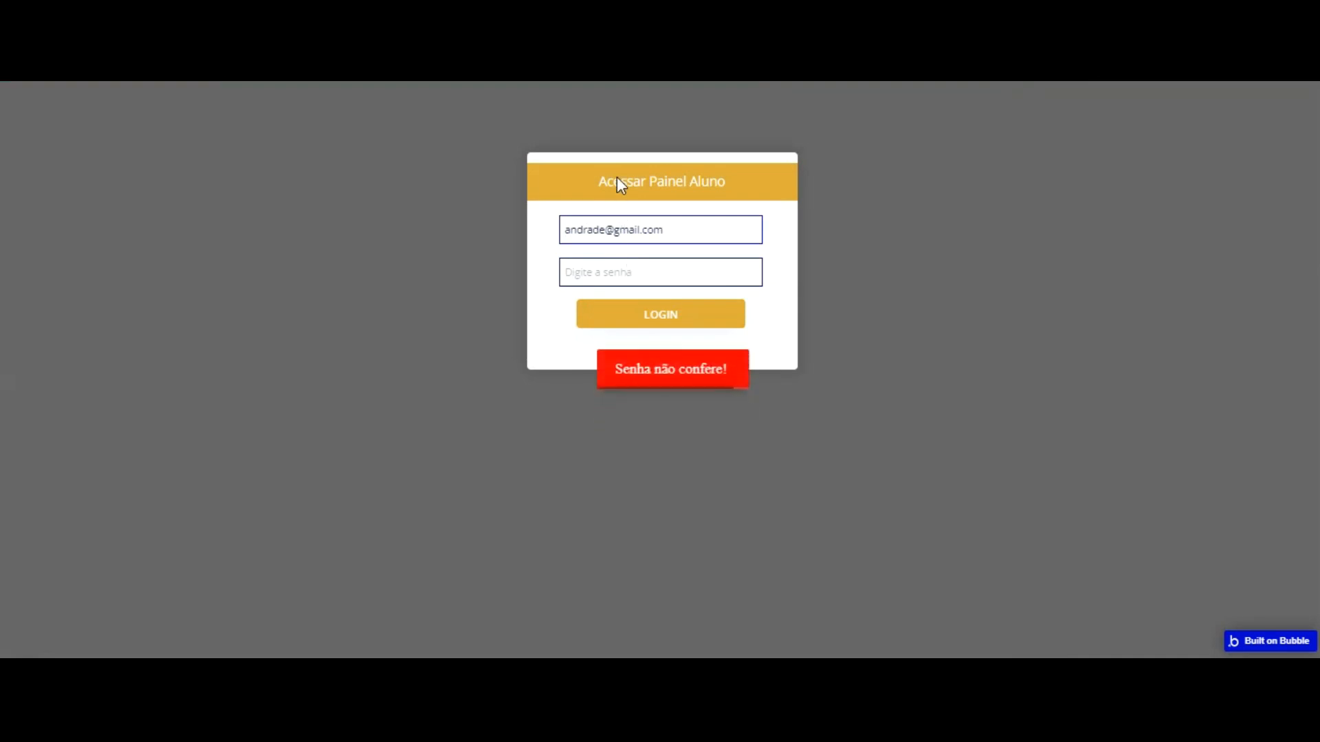
{"action": "left_click", "coordinate": [616, 270]}
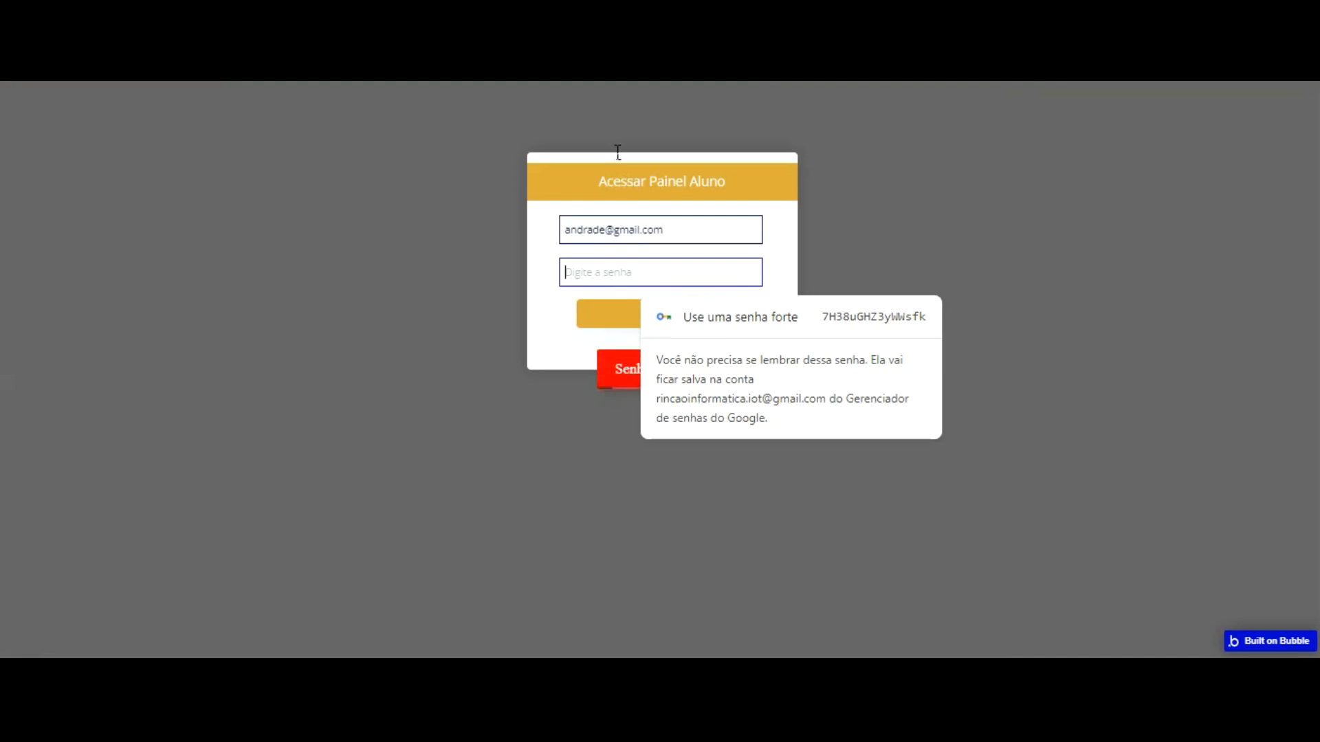
{"action": "type", "text": "•••••"}
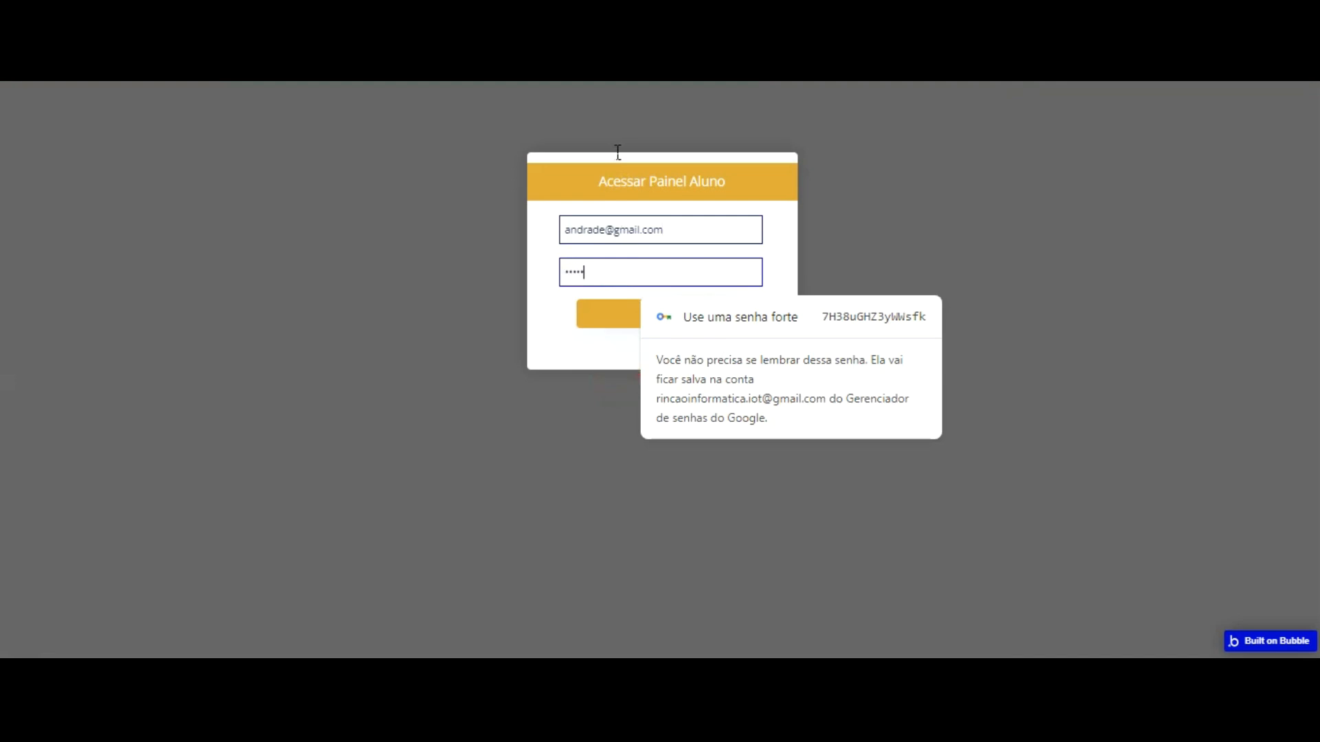
{"action": "type", "text": "•"}
{"action": "left_click", "coordinate": [658, 316]}
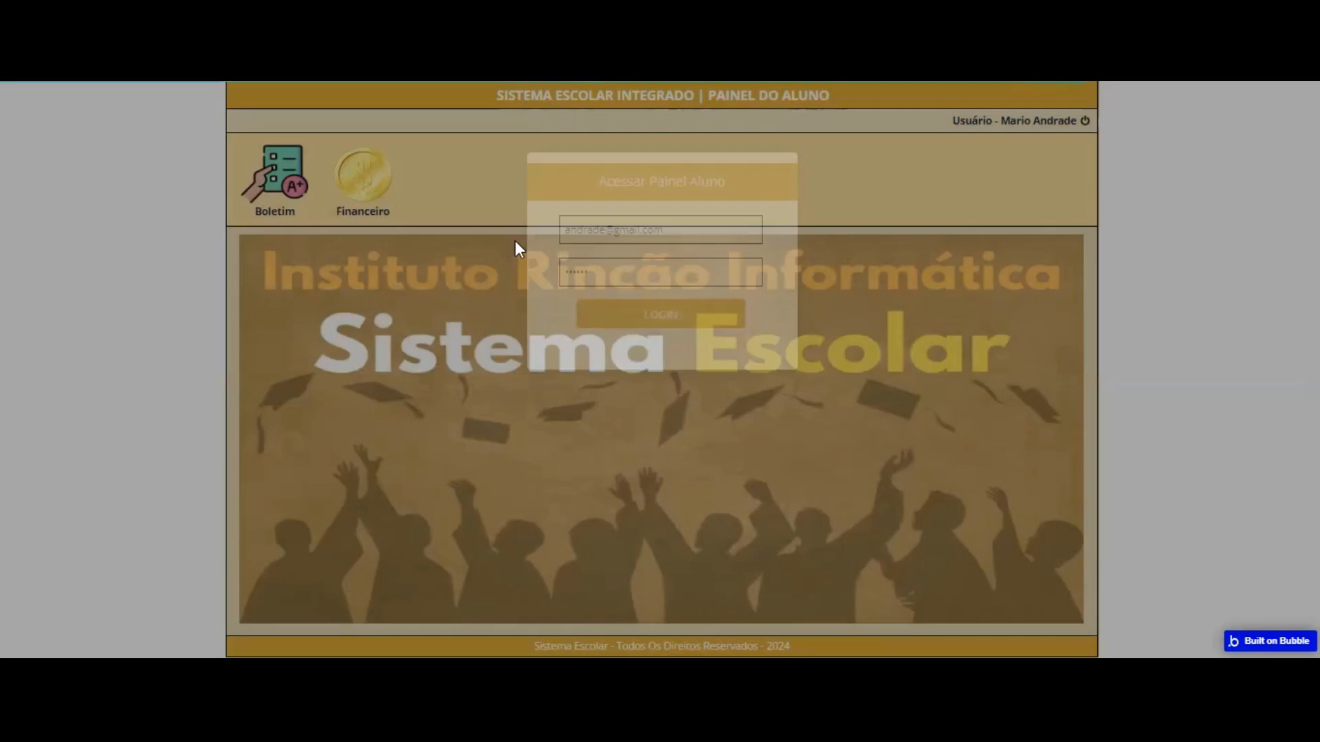
Dismiss the browser password prompts and browse the Boletim and Financeiro panels
{"action": "left_click", "coordinate": [825, 296]}
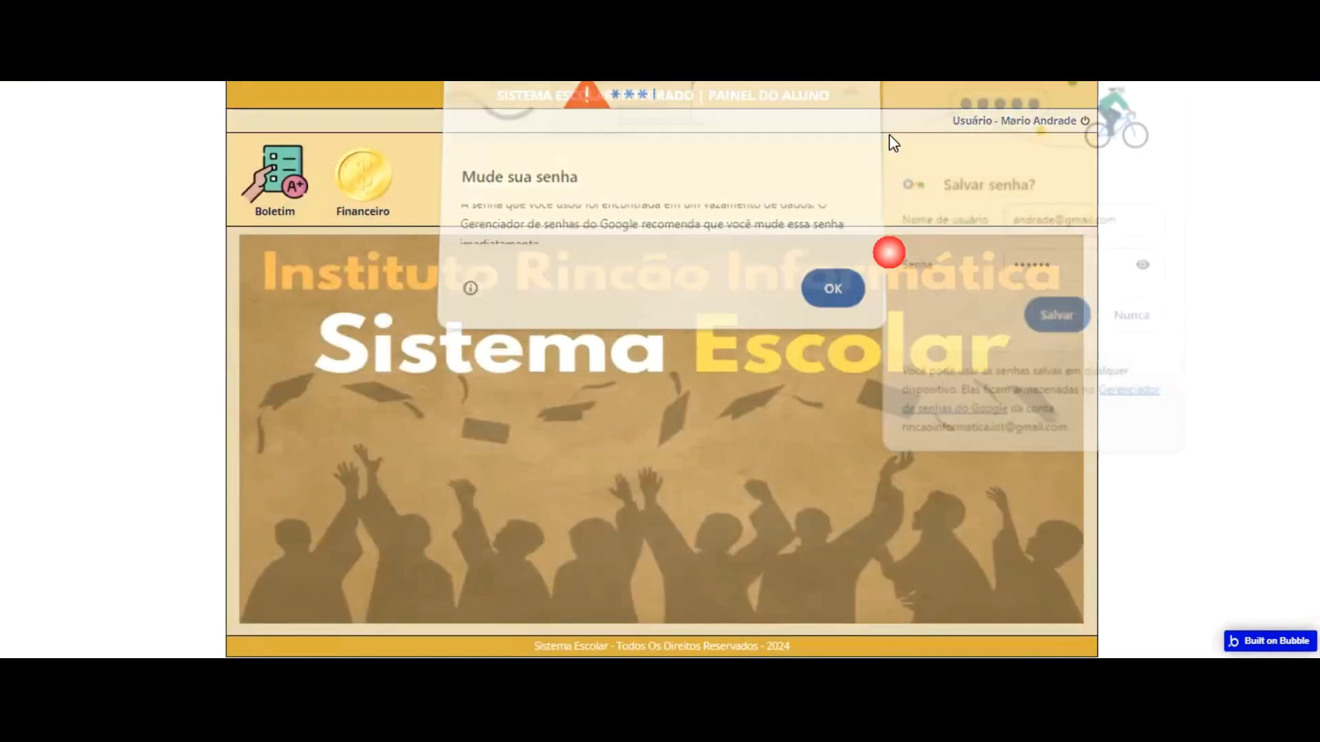
{"action": "left_click", "coordinate": [1141, 315]}
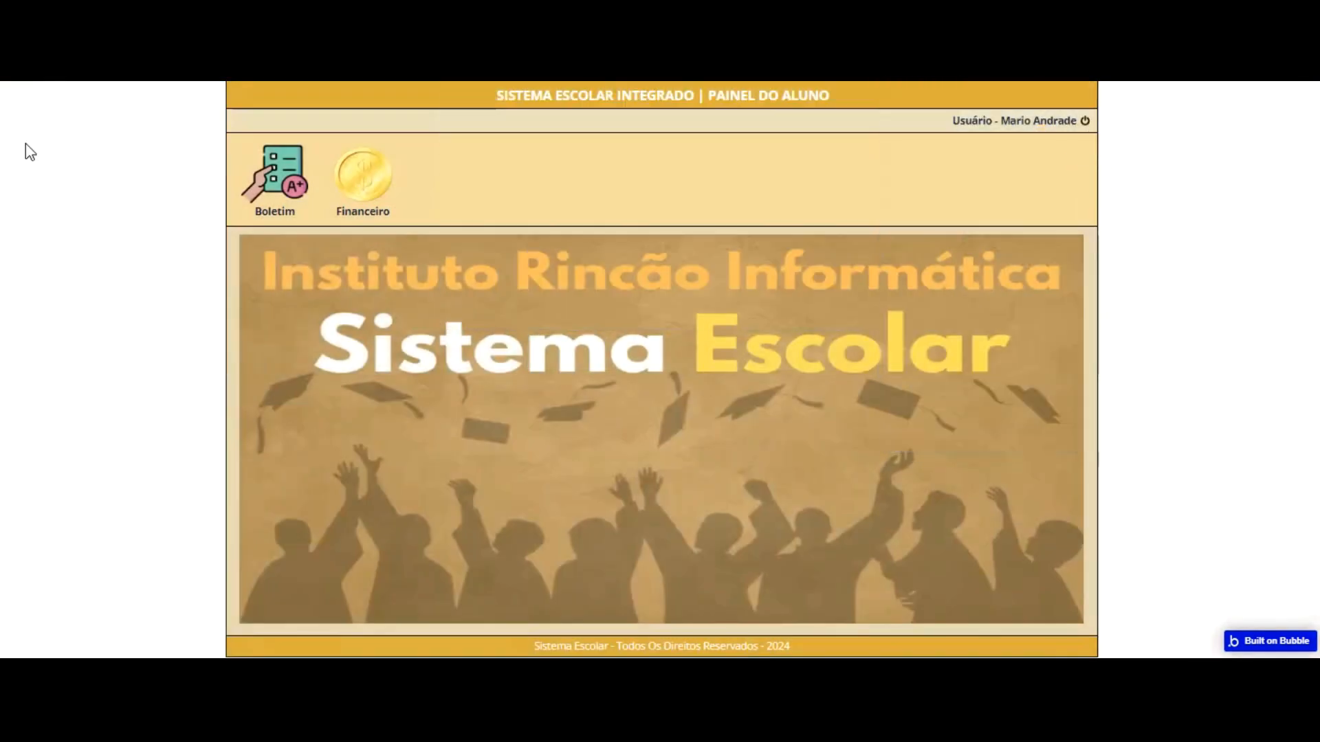
{"action": "left_click", "coordinate": [275, 177]}
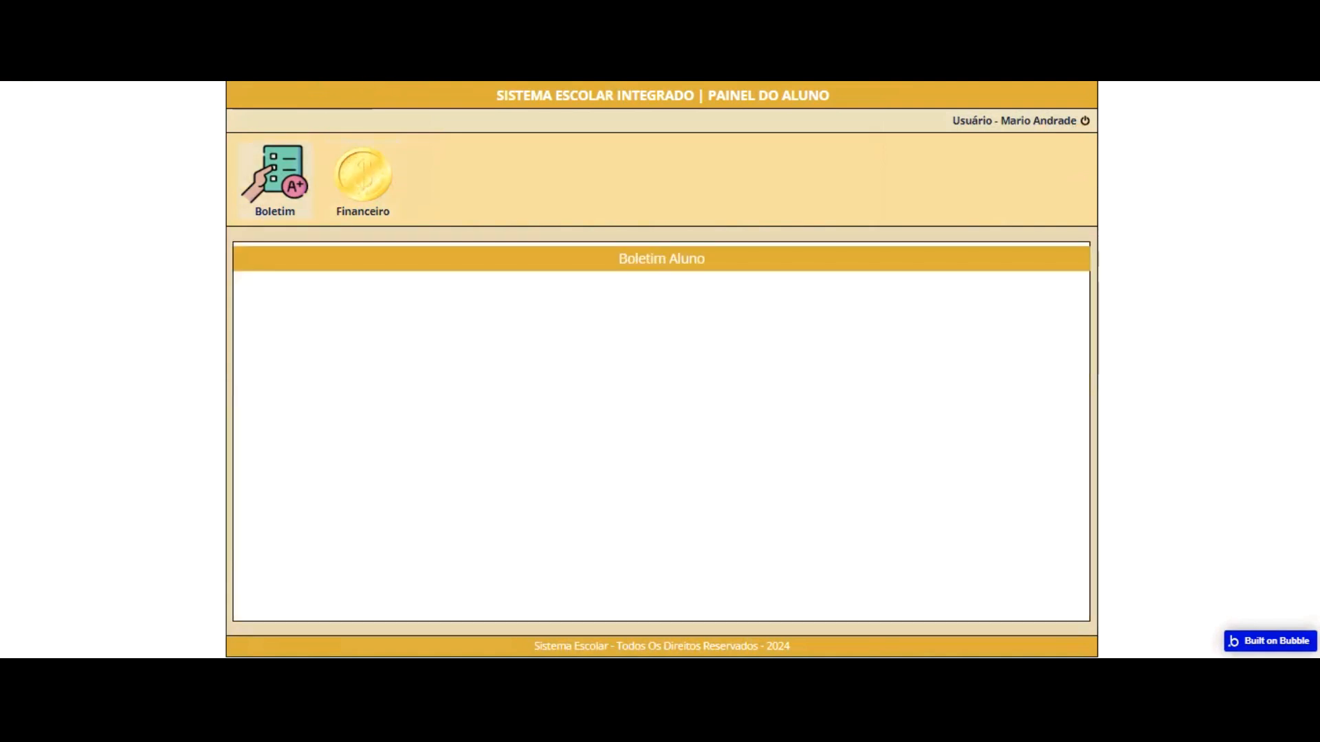
{"action": "left_click", "coordinate": [363, 178]}
{"action": "left_click", "coordinate": [275, 177]}
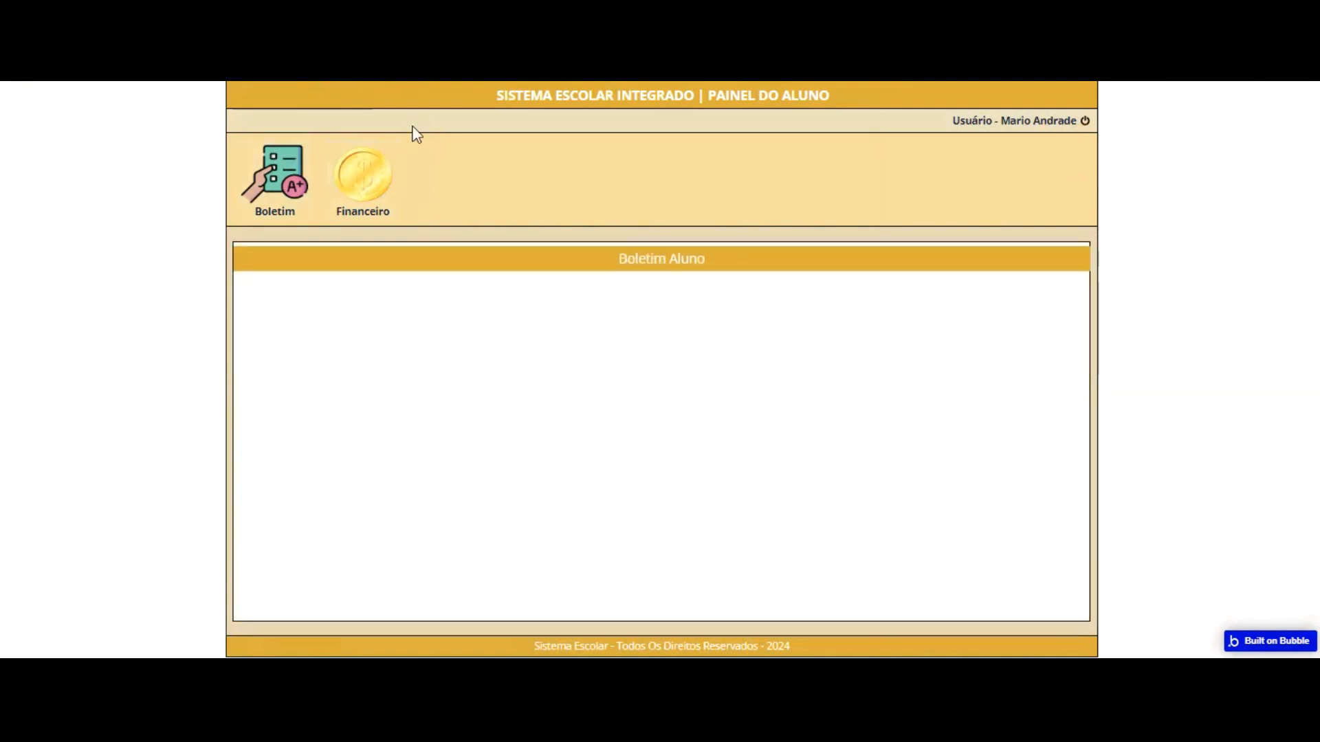
Back in the editor, bring up the Page is loaded workflow
{"action": "key", "text": "ctrl+shift+Tab"}
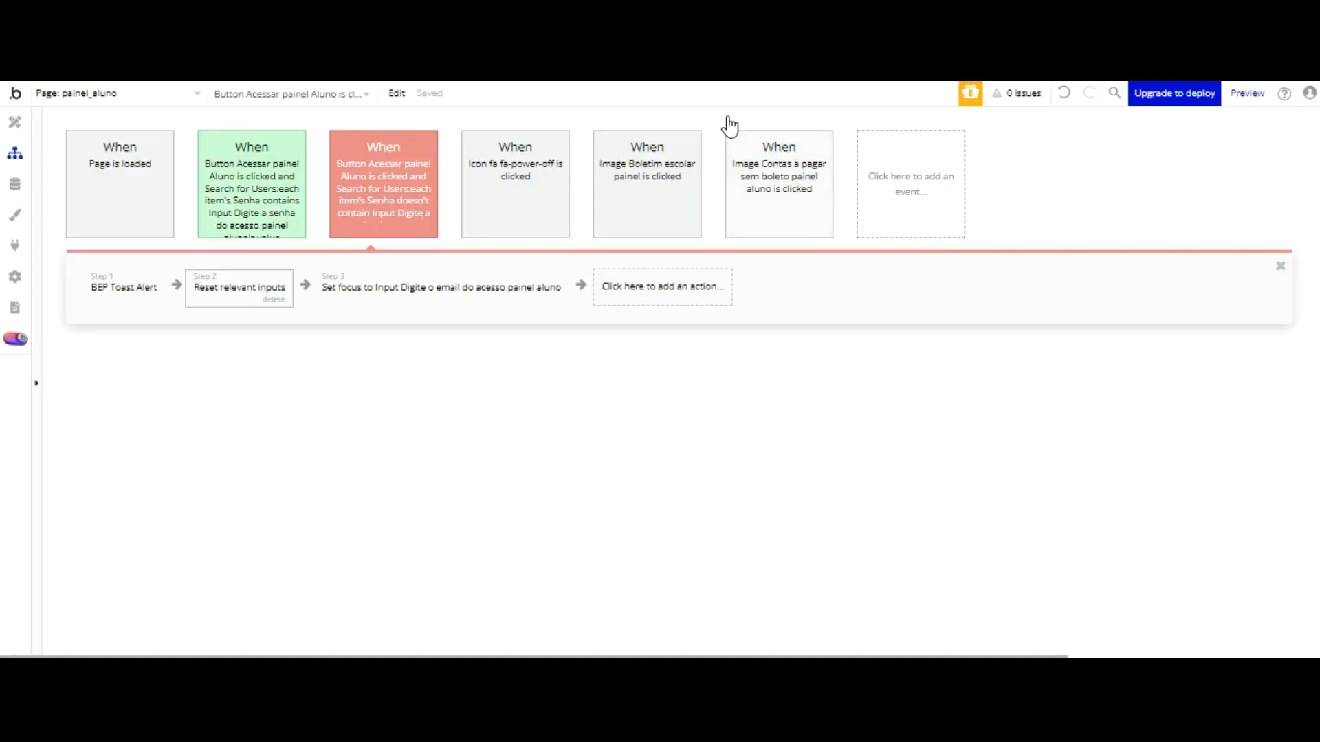
{"action": "key", "text": "ctrl+Tab"}
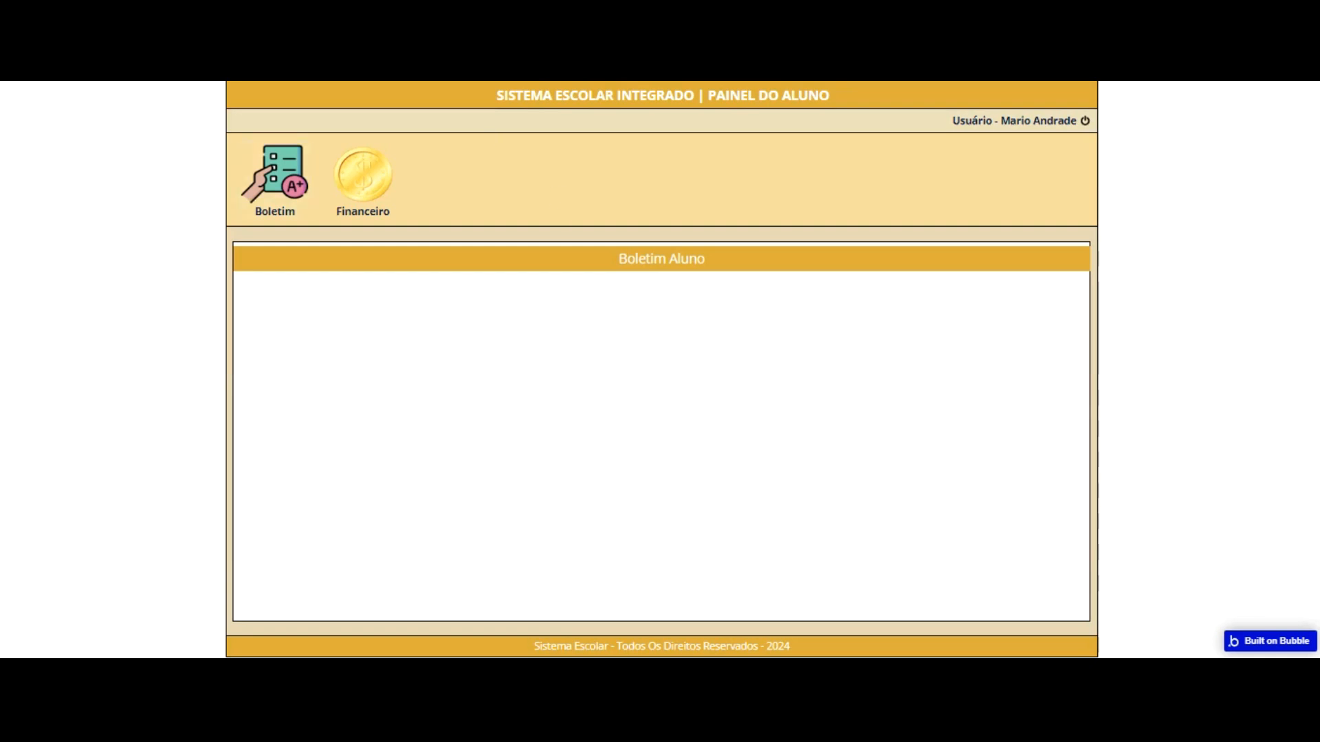
{"action": "key", "text": "ctrl+shift+Tab"}
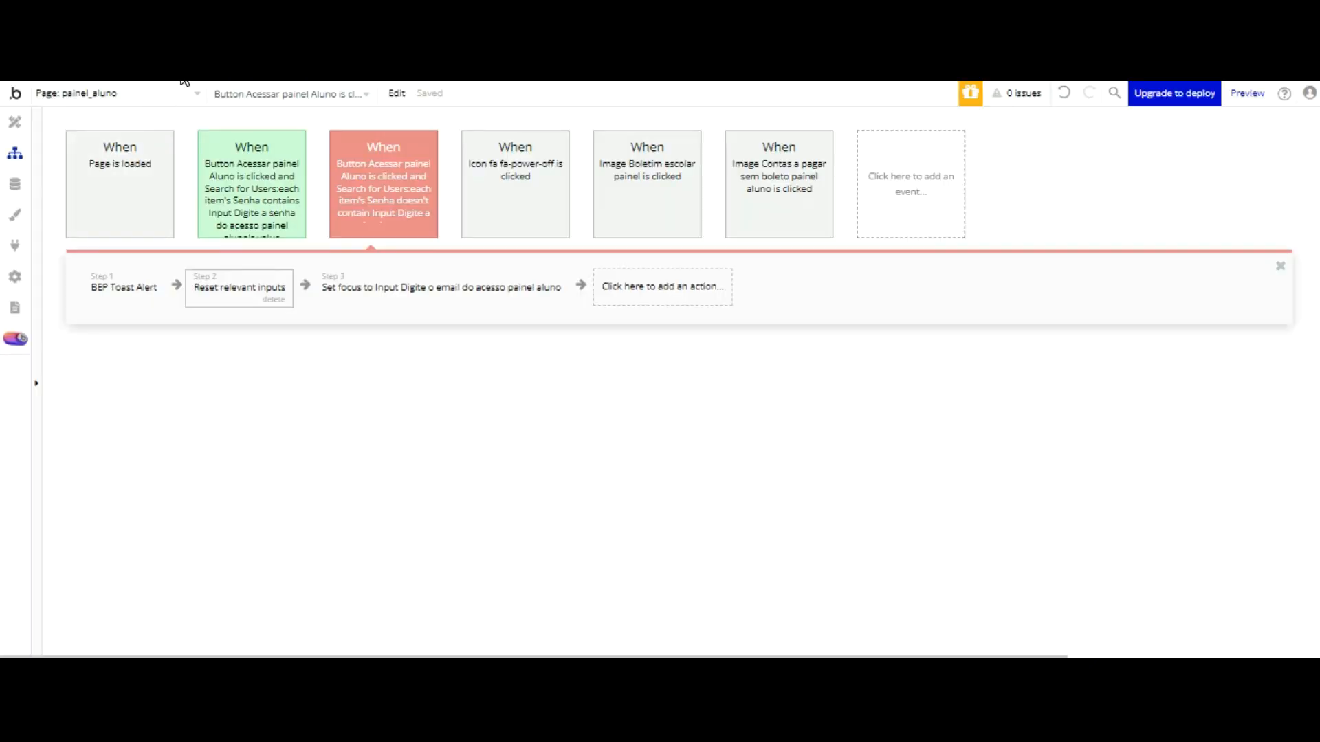
{"action": "left_click", "coordinate": [144, 189]}
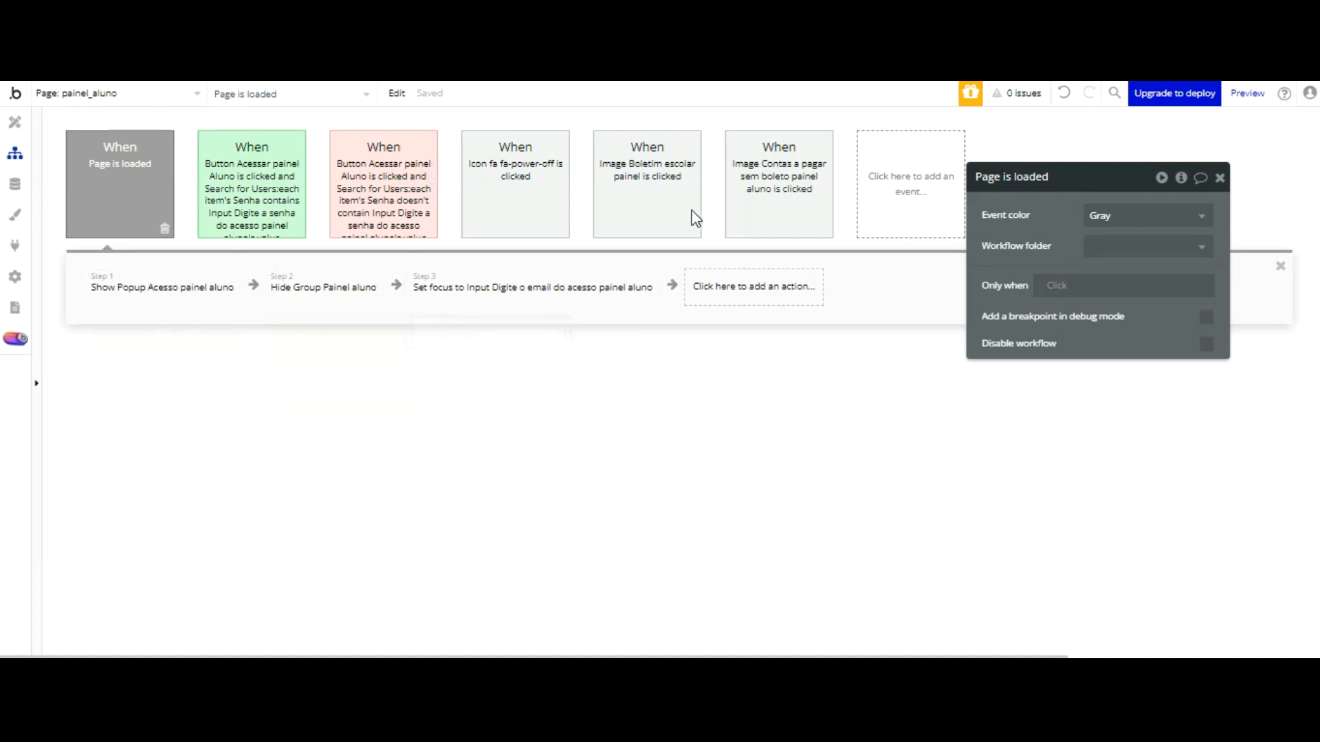
Make the Page is loaded workflow run only when Current User is logged out
{"action": "left_click", "coordinate": [1128, 286]}
{"action": "scroll", "coordinate": [1148, 324], "scroll_direction": "down", "scroll_amount": 1}
{"action": "scroll", "coordinate": [1145, 320], "scroll_direction": "up", "scroll_amount": 1}
{"action": "left_click", "coordinate": [1126, 370]}
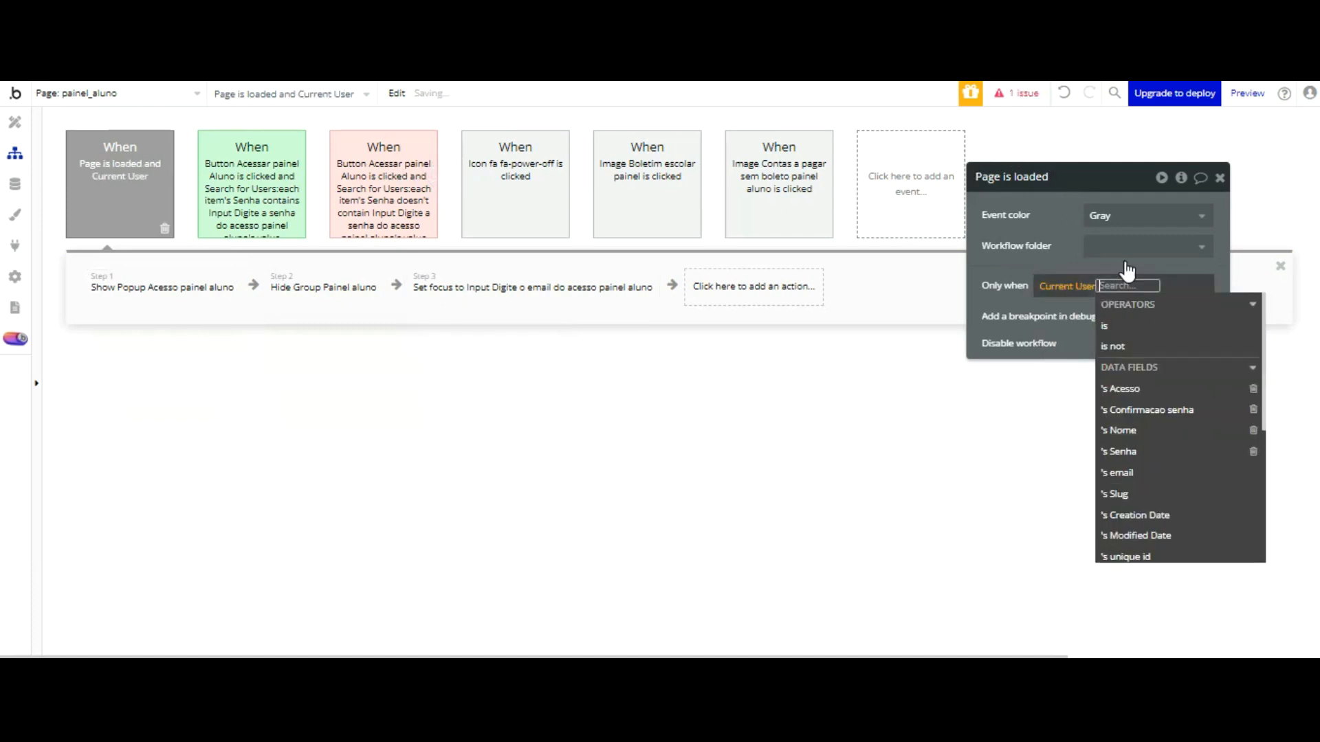
{"action": "scroll", "coordinate": [1172, 324], "scroll_direction": "down", "scroll_amount": 3}
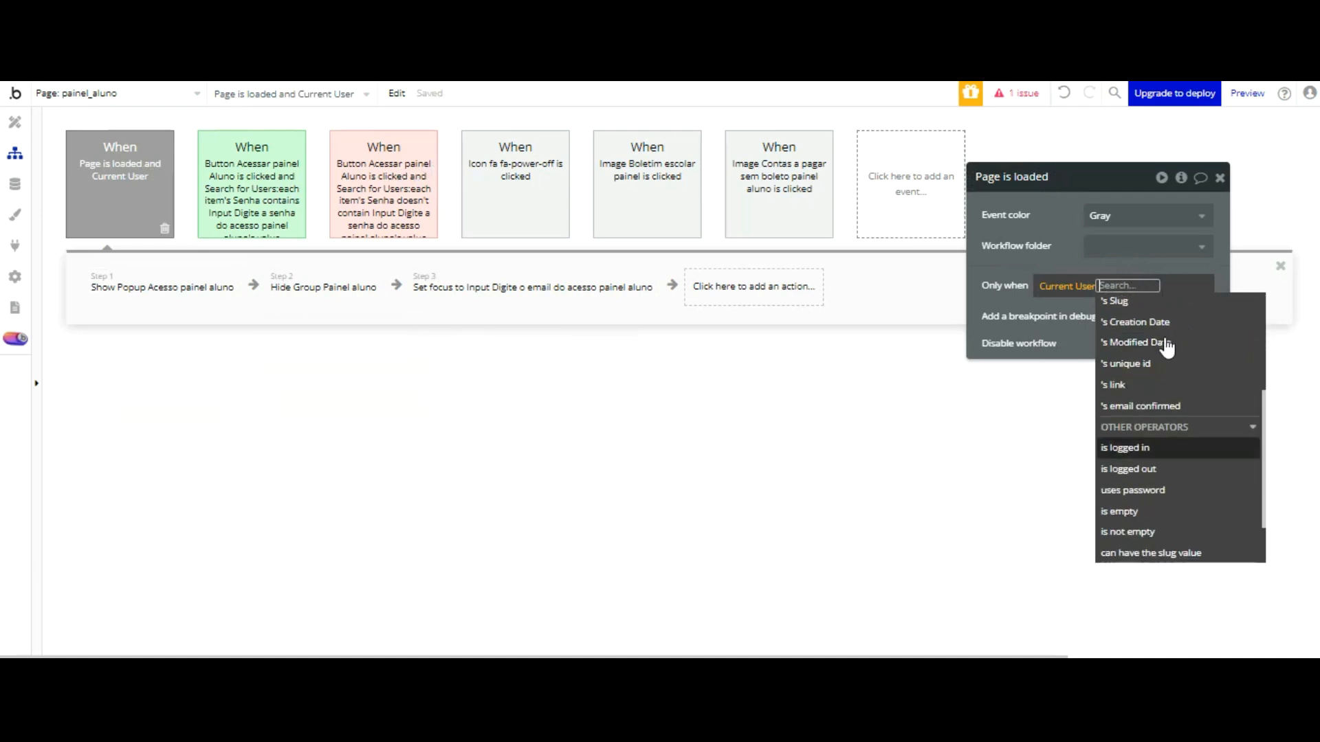
{"action": "left_click", "coordinate": [1145, 470]}
{"action": "left_click", "coordinate": [1069, 256]}
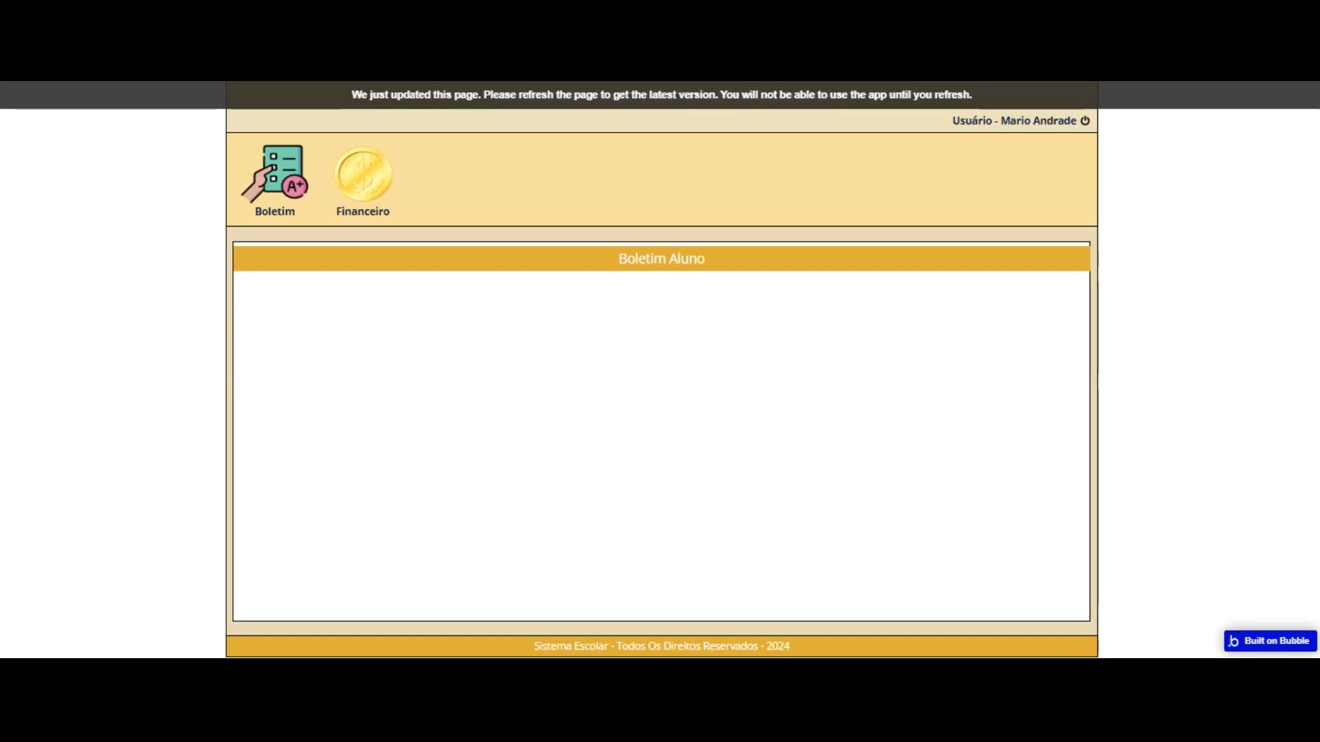
Preview the student panel's Boletim section, then return to the Design editor
{"action": "left_click", "coordinate": [331, 93]}
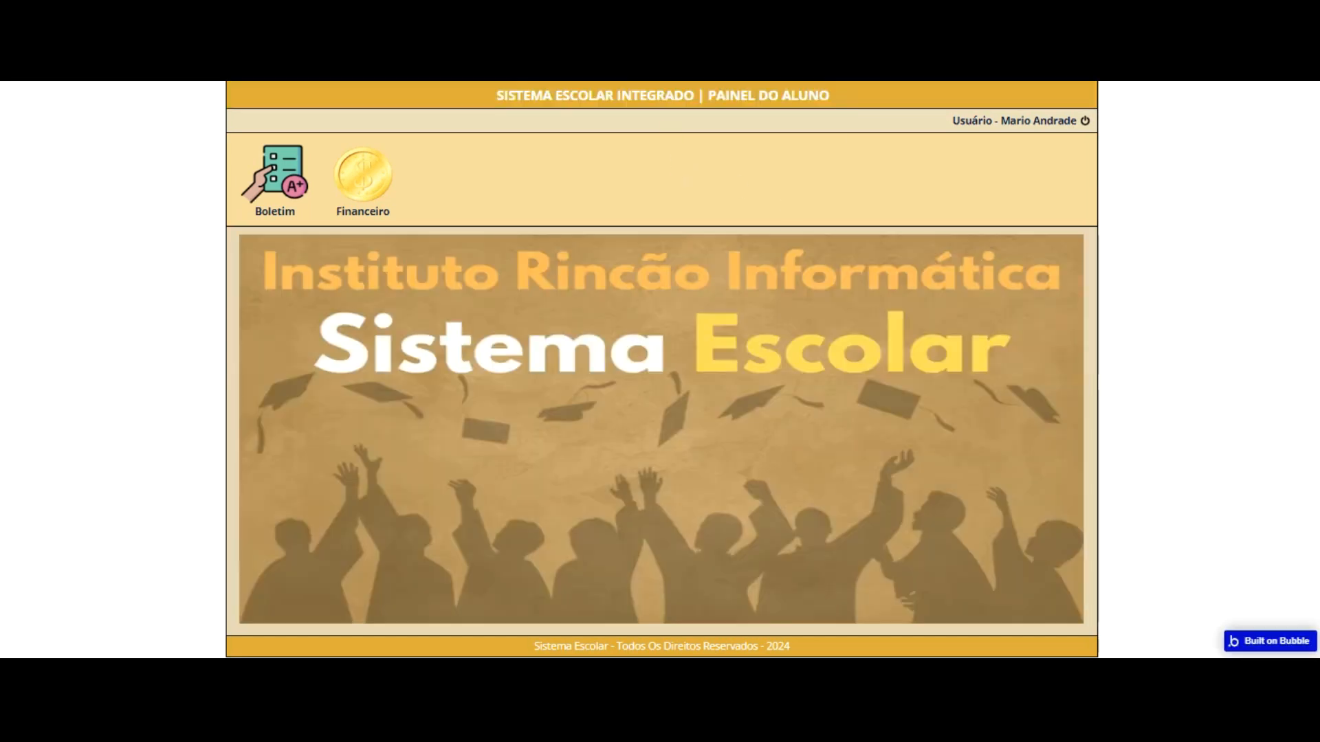
{"action": "left_click", "coordinate": [267, 183]}
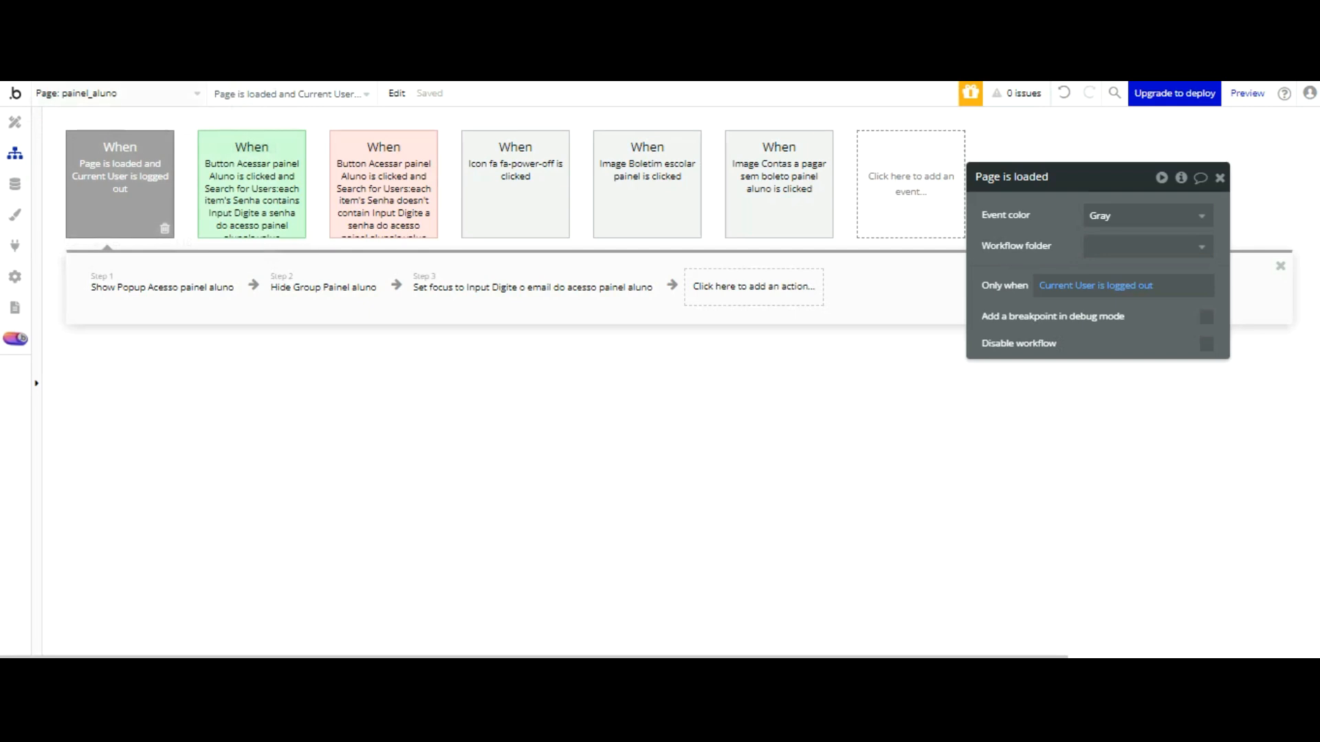
{"action": "left_click", "coordinate": [15, 122]}
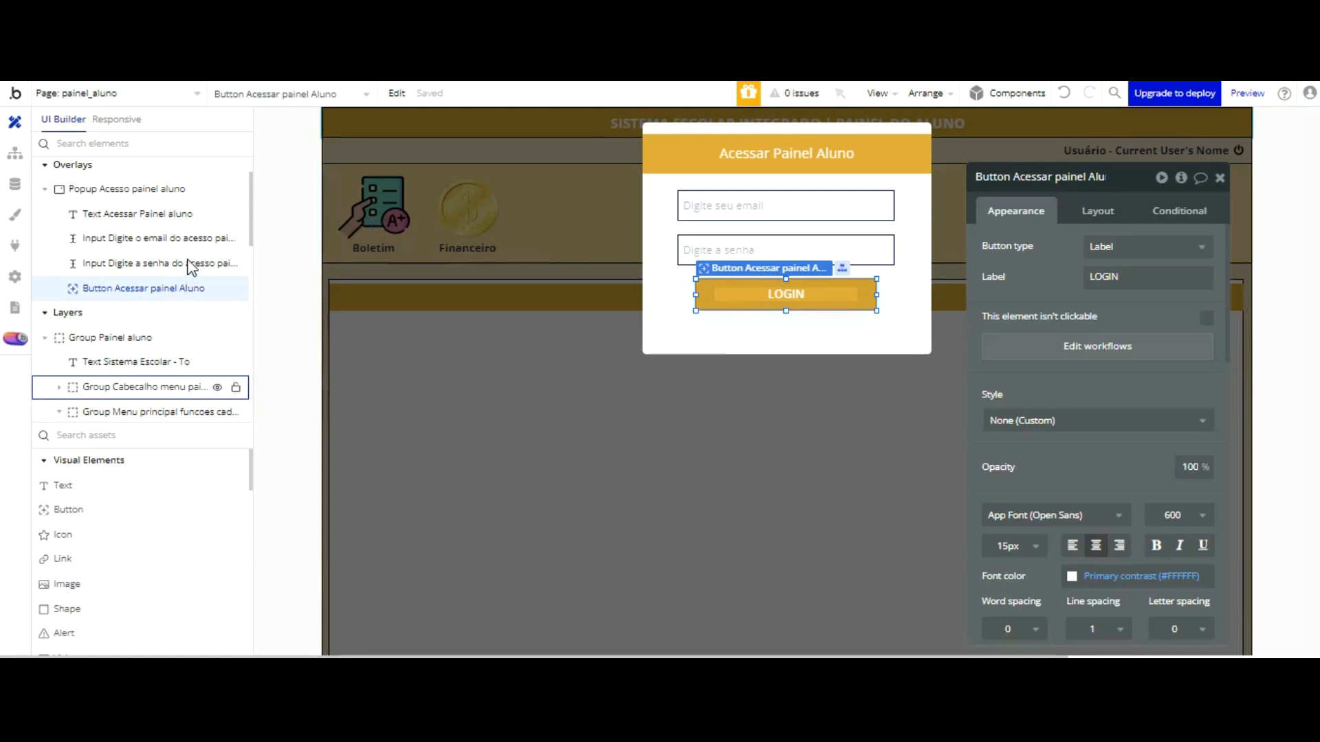
Set RepeatingGroup Despesas' data source to Do a search for Financeiro Cobranças
{"action": "scroll", "coordinate": [188, 261], "scroll_direction": "down", "scroll_amount": 5}
{"action": "scroll", "coordinate": [209, 285], "scroll_direction": "down", "scroll_amount": 3}
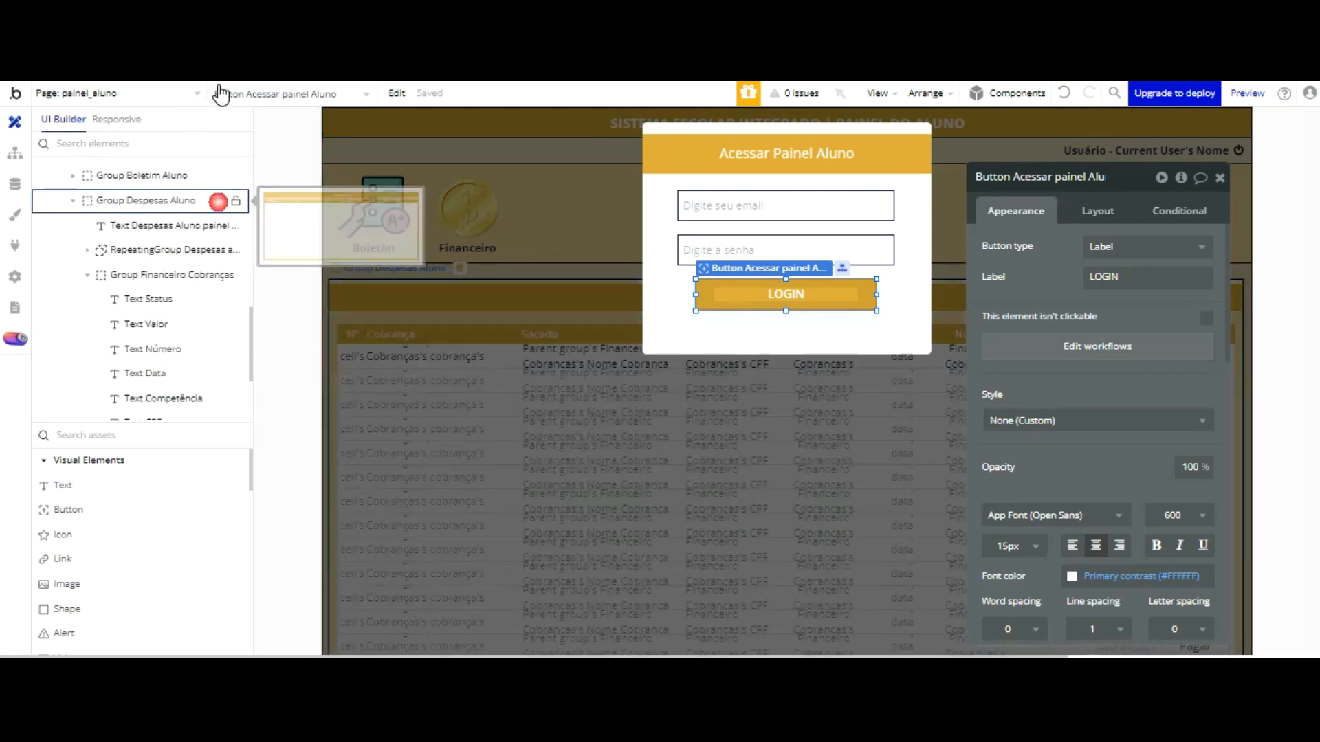
{"action": "left_click", "coordinate": [535, 170]}
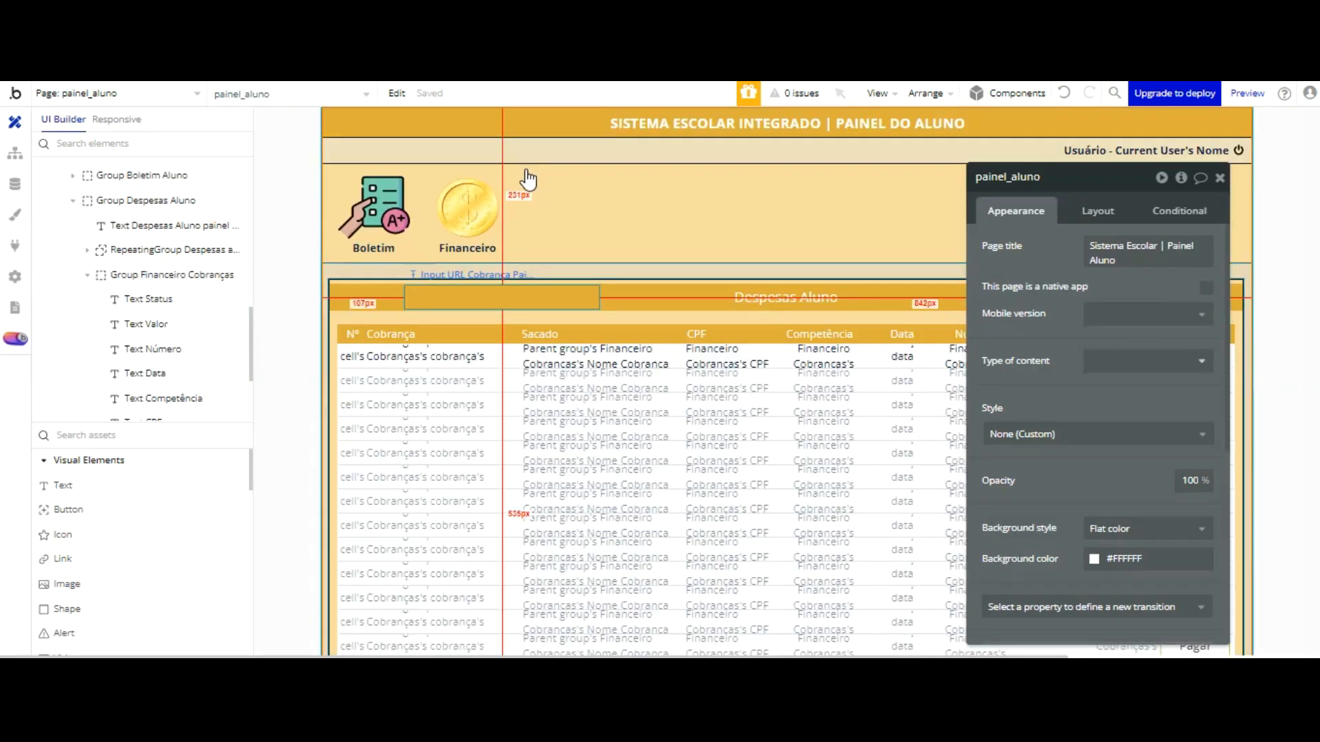
{"action": "left_click", "coordinate": [465, 284]}
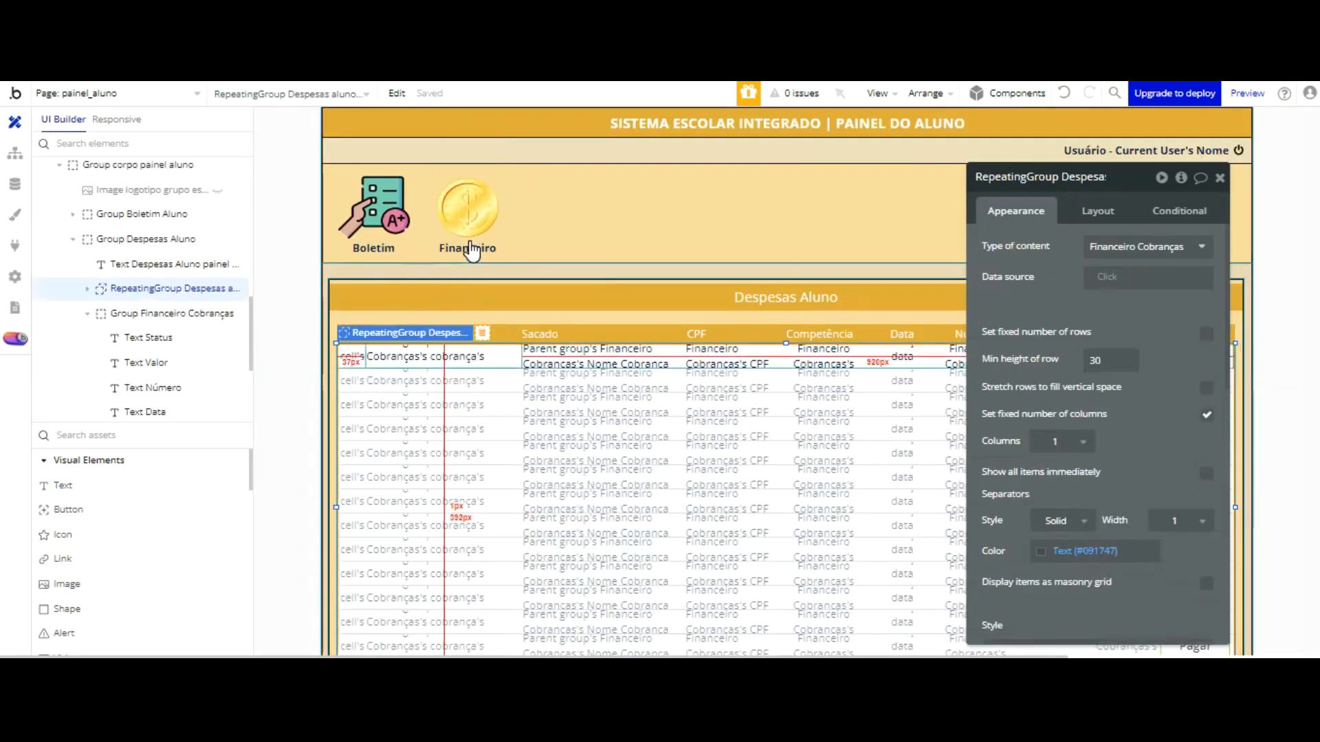
{"action": "left_click", "coordinate": [457, 356]}
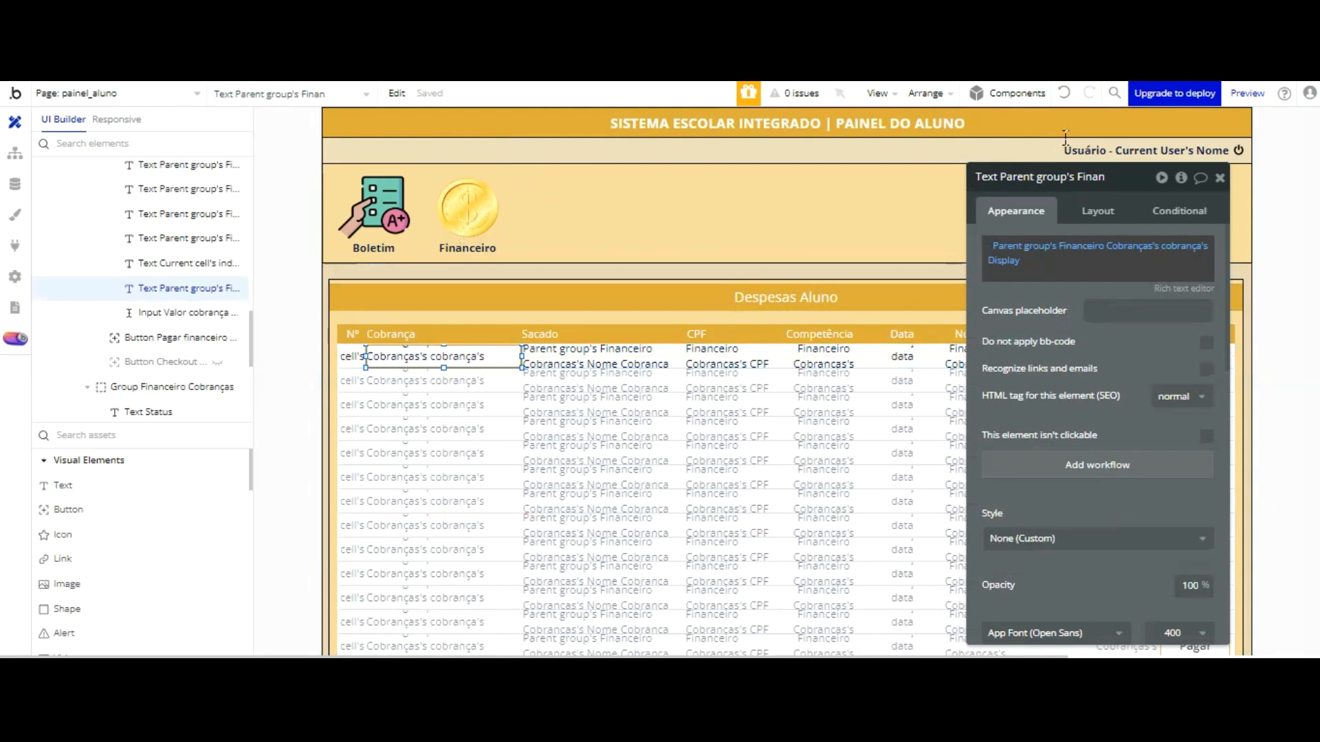
{"action": "left_click", "coordinate": [769, 432]}
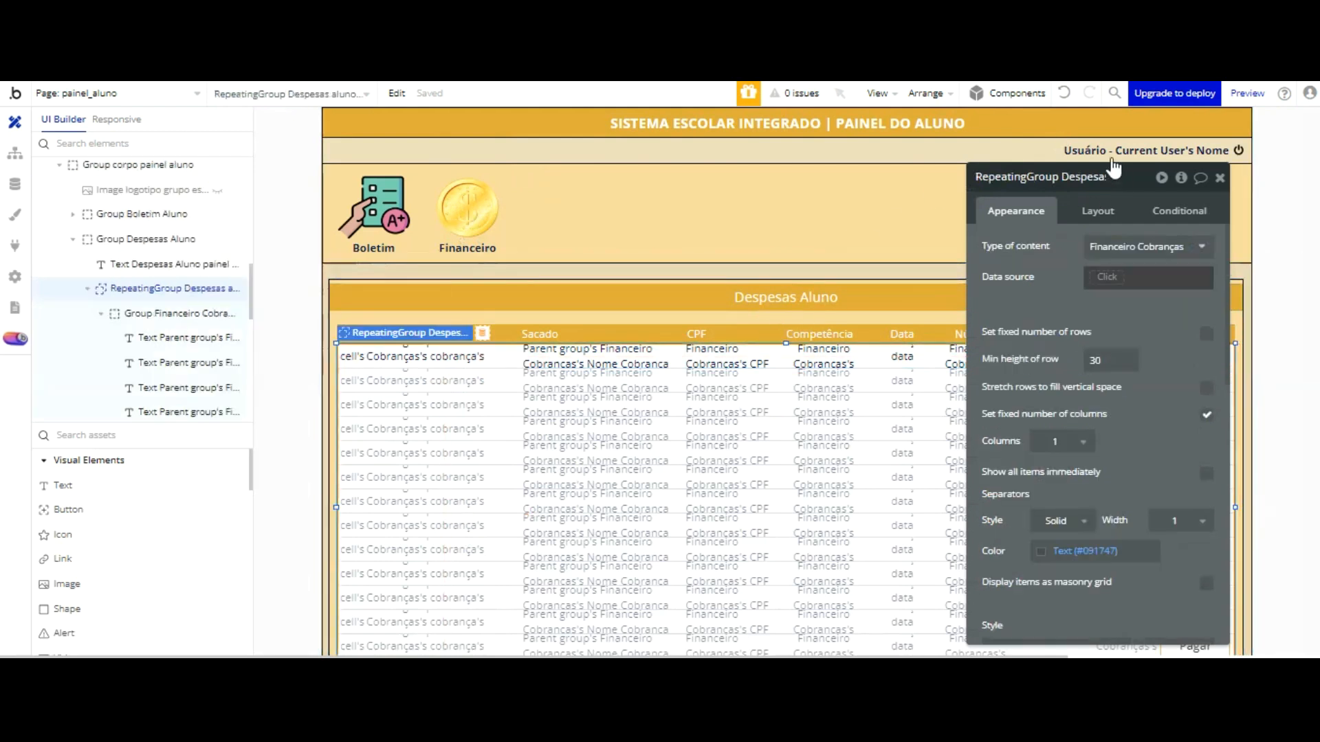
{"action": "left_click", "coordinate": [1106, 276]}
{"action": "left_click", "coordinate": [1148, 380]}
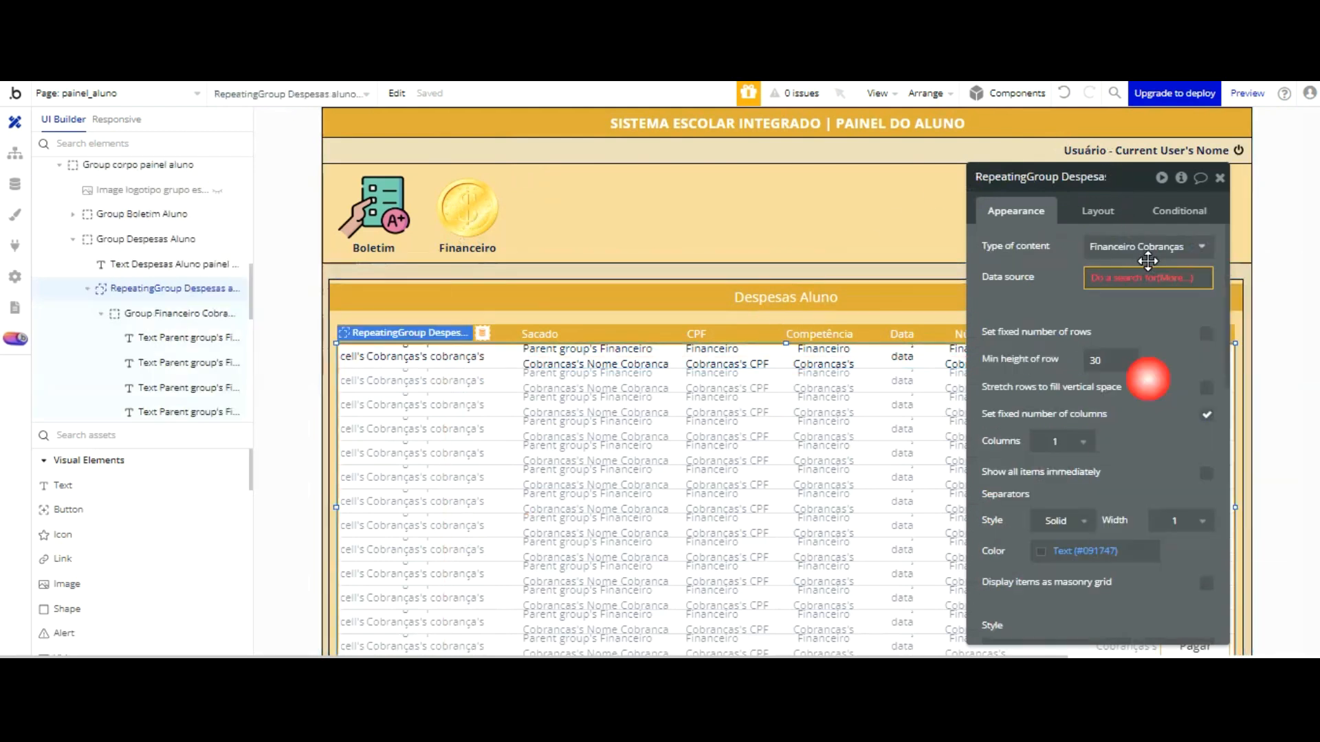
{"action": "left_click", "coordinate": [908, 214]}
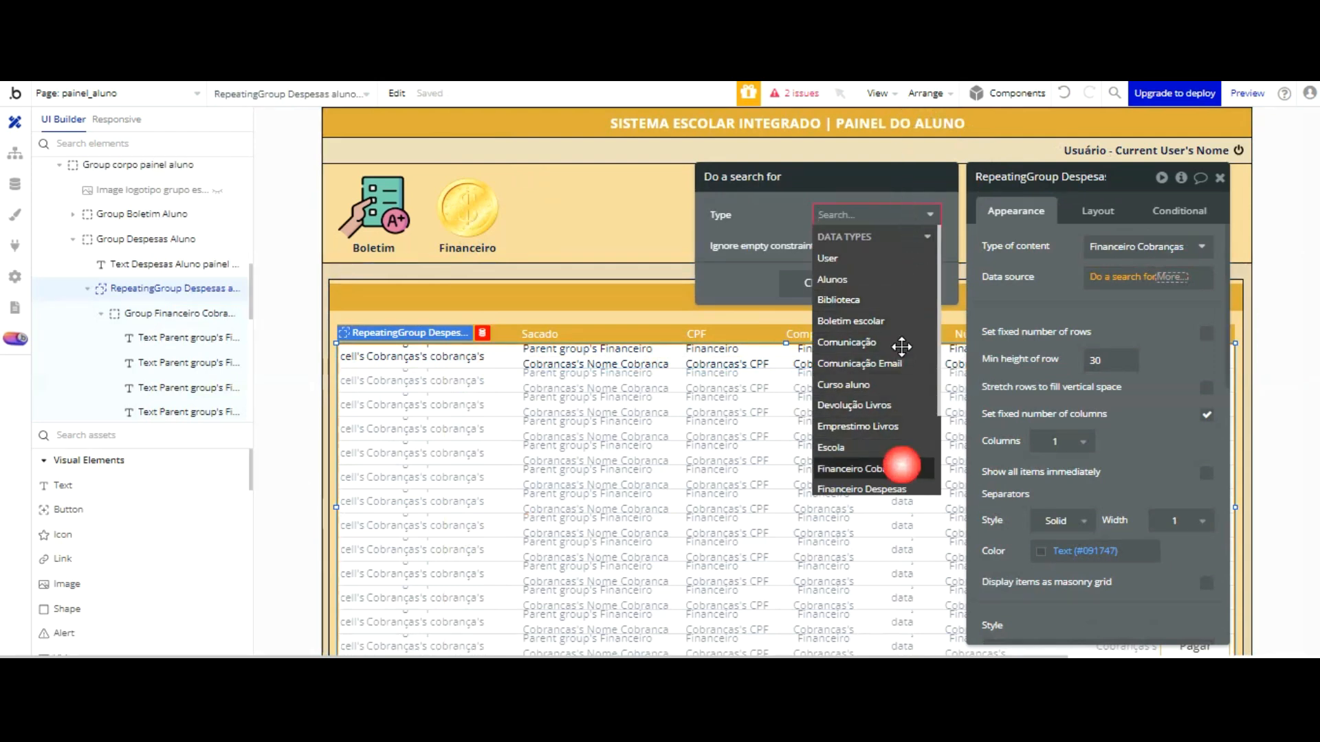
{"action": "left_click", "coordinate": [902, 467]}
Constrain the search to Nome Cobrança = Current User's Nome, then open the Data tab
{"action": "left_click", "coordinate": [827, 258]}
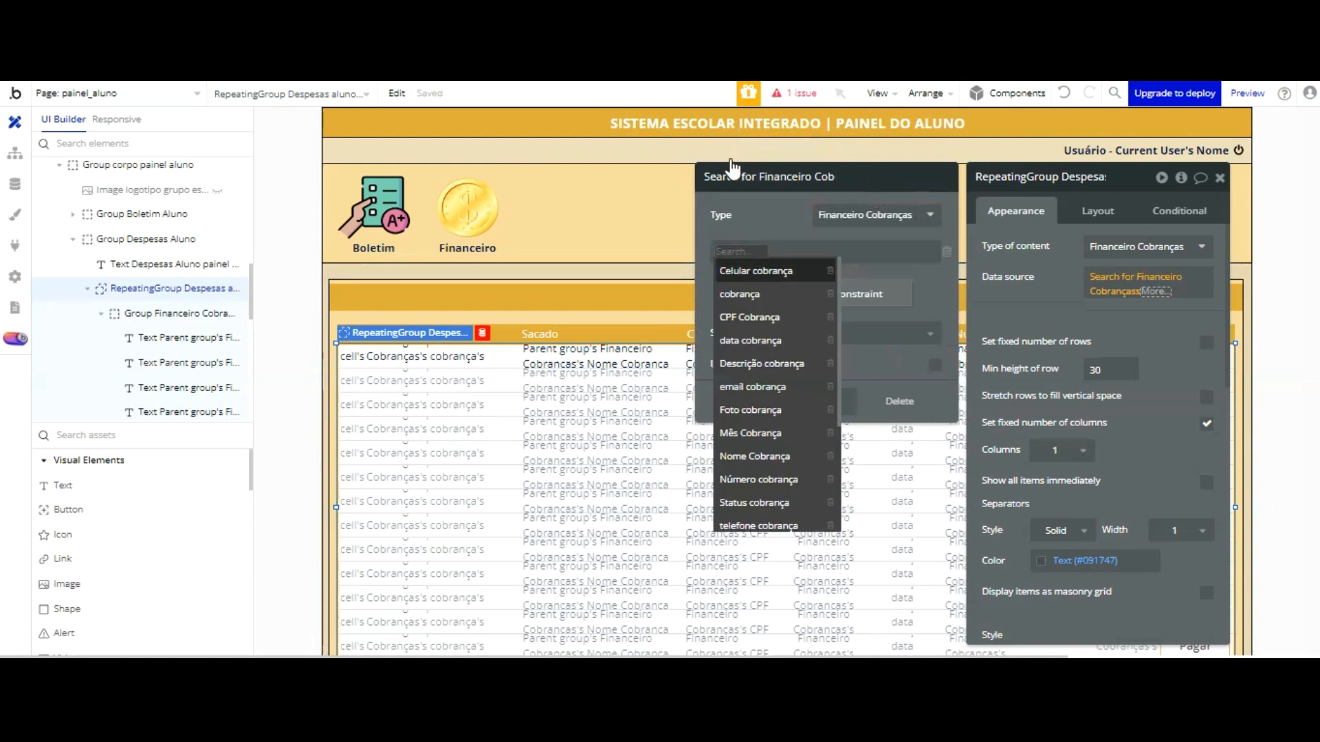
{"action": "key", "text": "Down"}
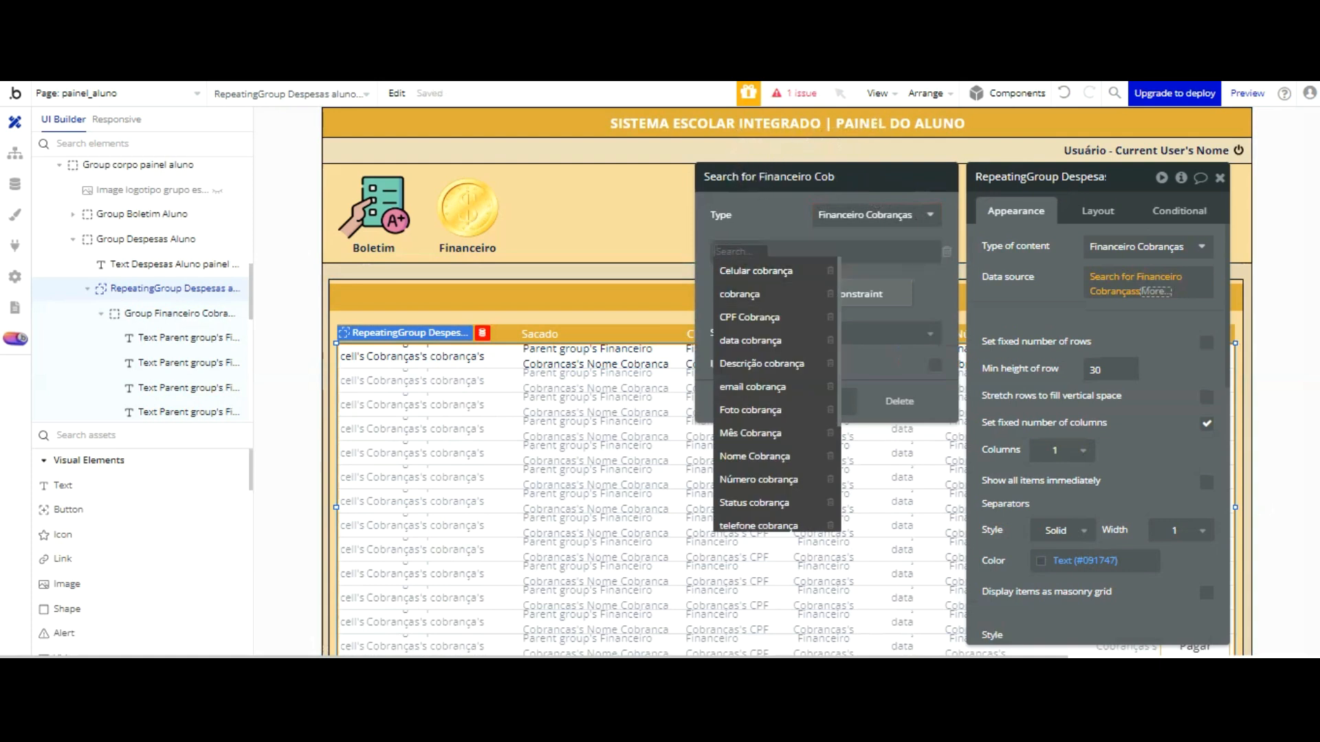
{"action": "key", "text": "Down"}
{"action": "key", "text": "Down"}
{"action": "key", "text": "Down"}
{"action": "key", "text": "Down"}
{"action": "key", "text": "Down"}
{"action": "key", "text": "Down"}
{"action": "key", "text": "Down"}
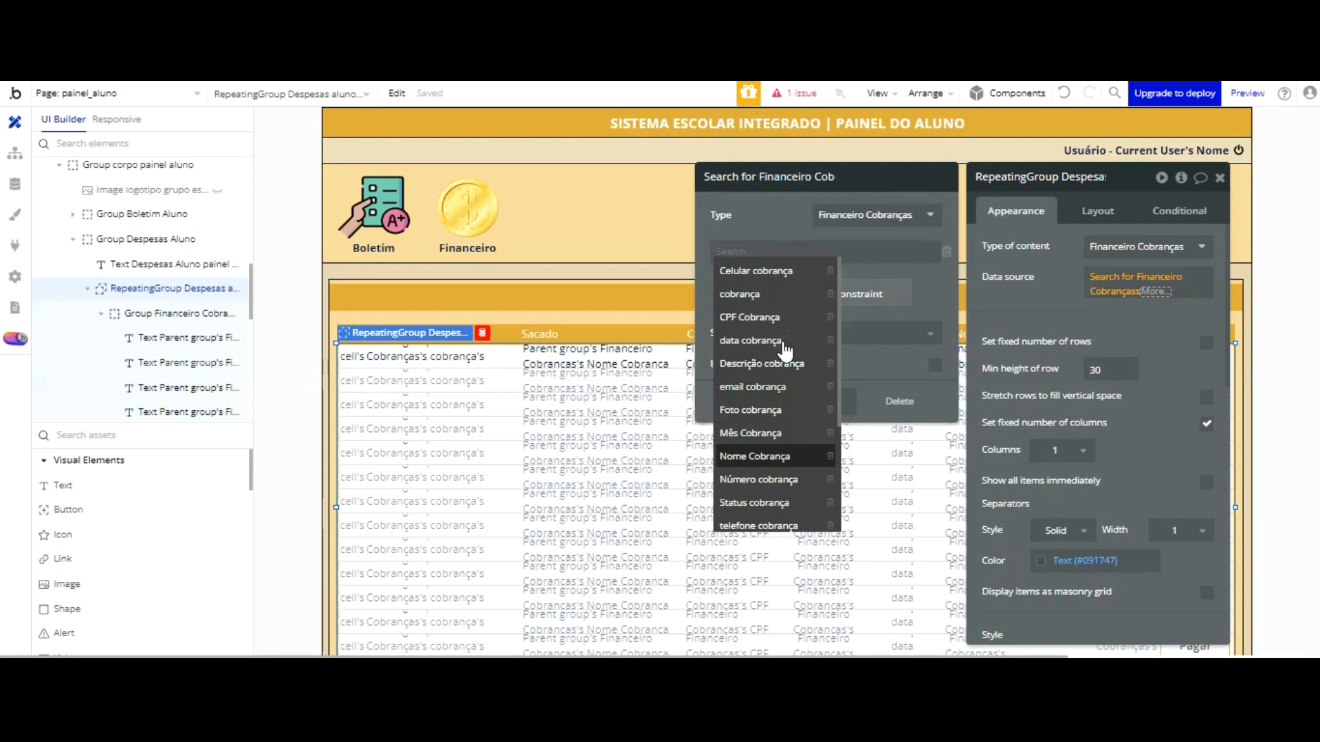
{"action": "left_click", "coordinate": [770, 457]}
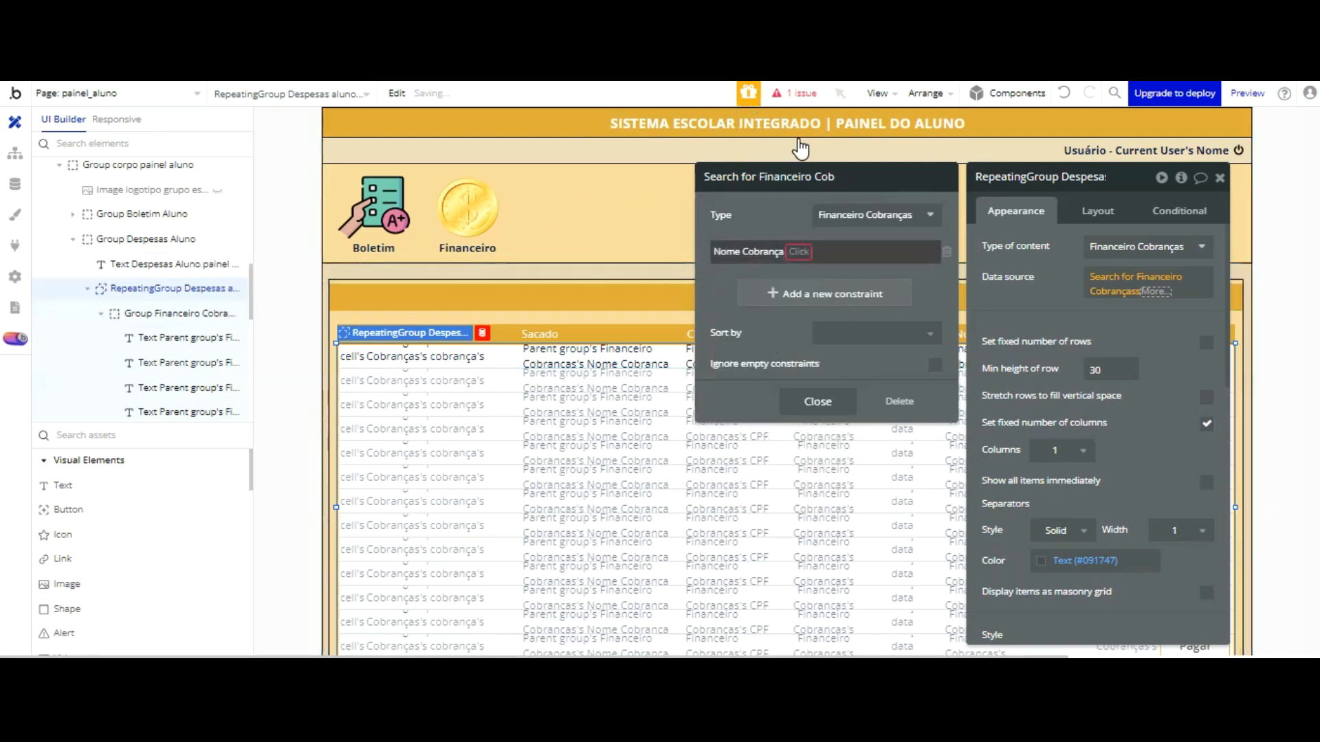
{"action": "key", "text": "Return"}
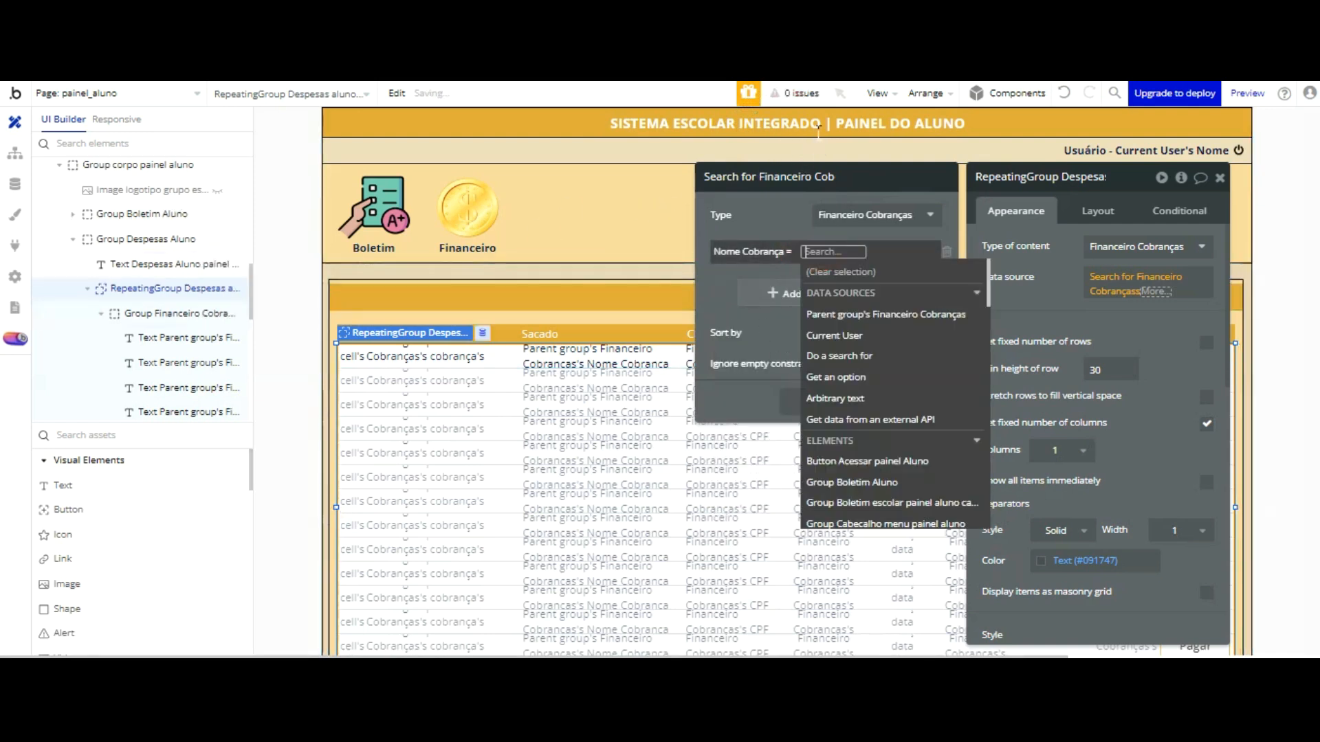
{"action": "left_click", "coordinate": [856, 335]}
{"action": "left_click", "coordinate": [775, 215]}
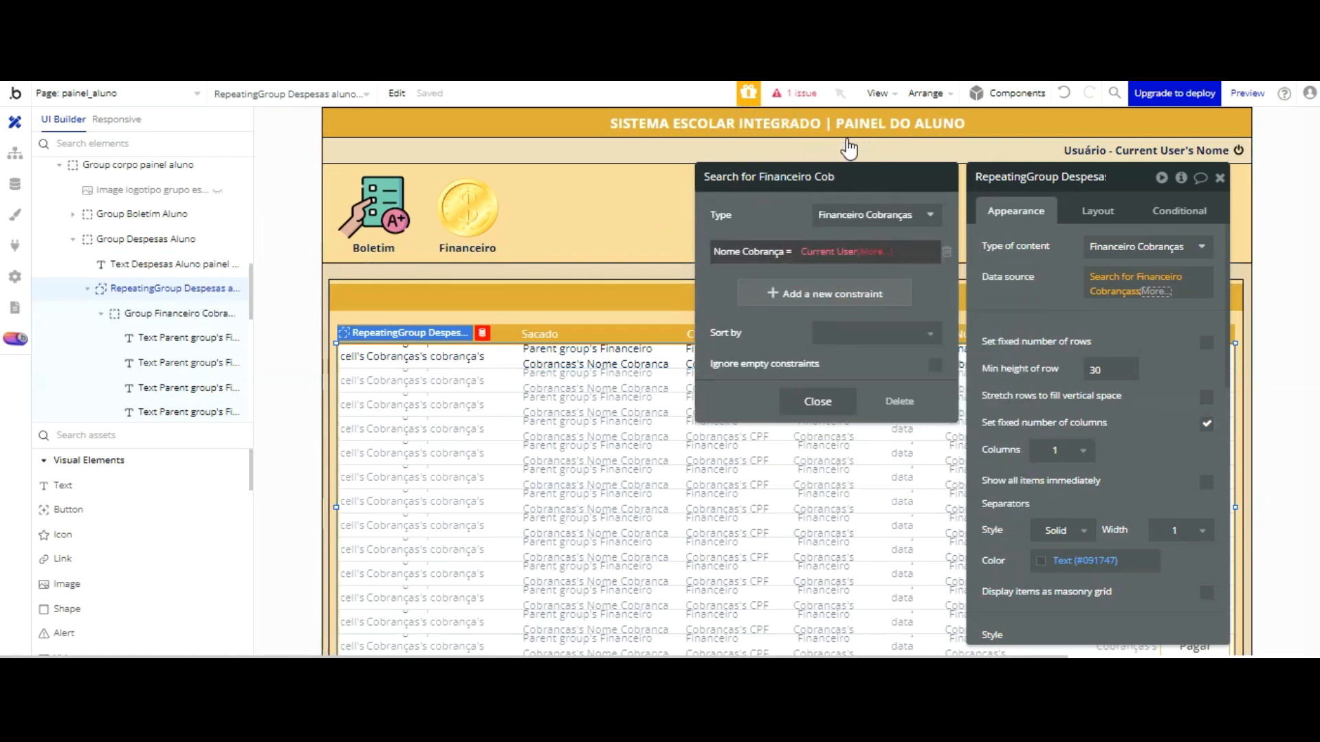
{"action": "left_click", "coordinate": [788, 251]}
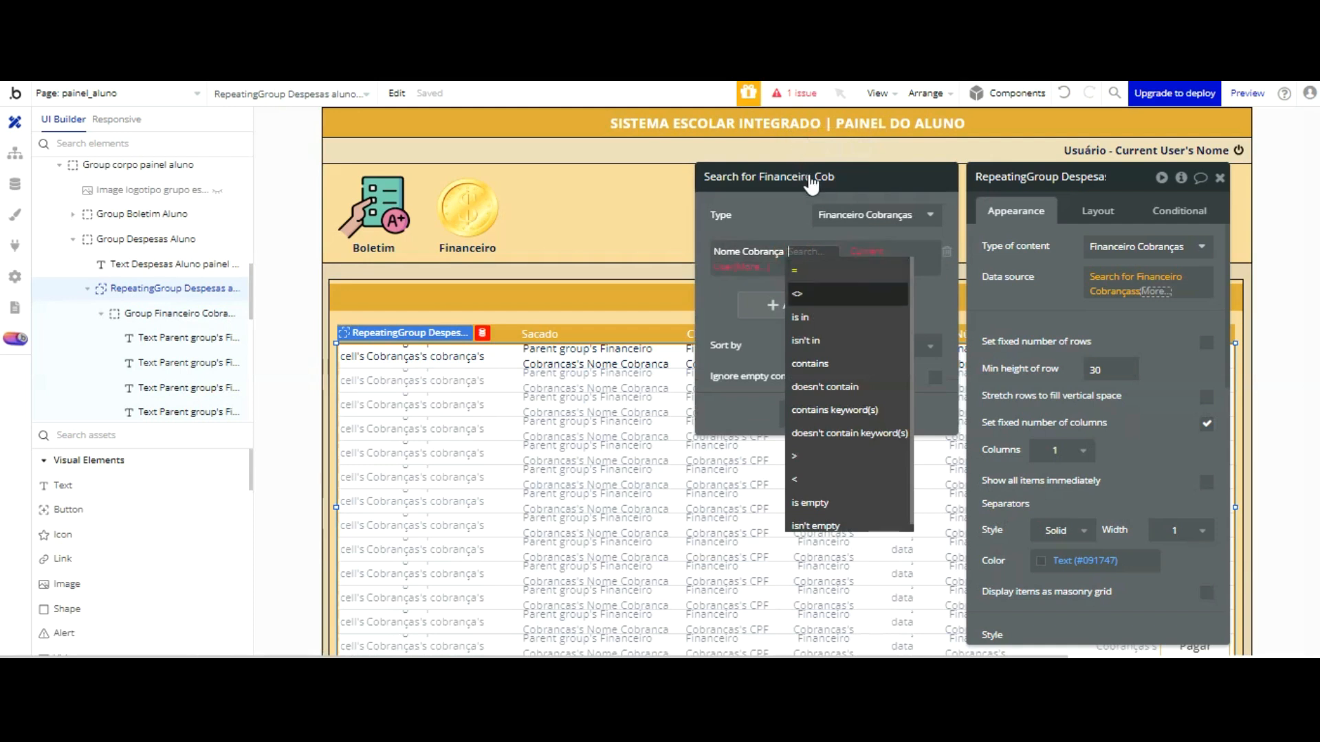
{"action": "left_click", "coordinate": [766, 204]}
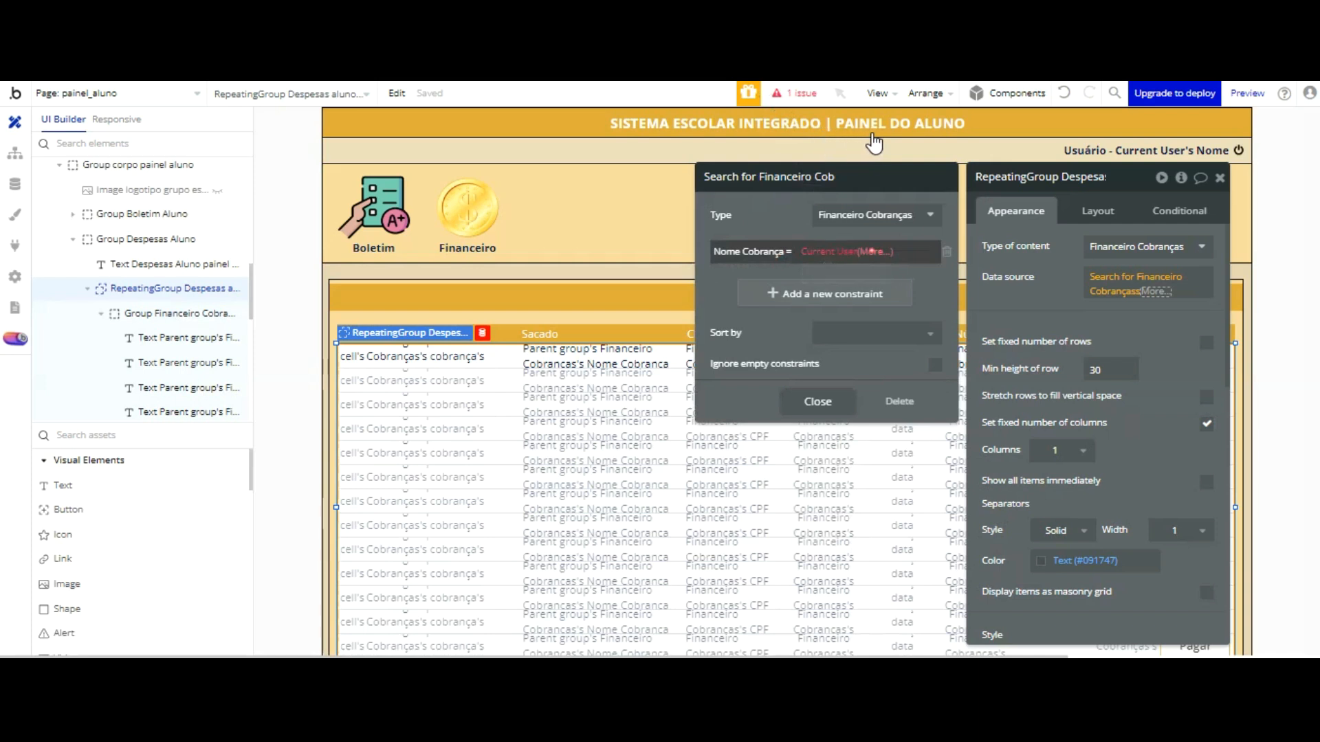
{"action": "left_click", "coordinate": [871, 252]}
{"action": "left_click", "coordinate": [901, 400]}
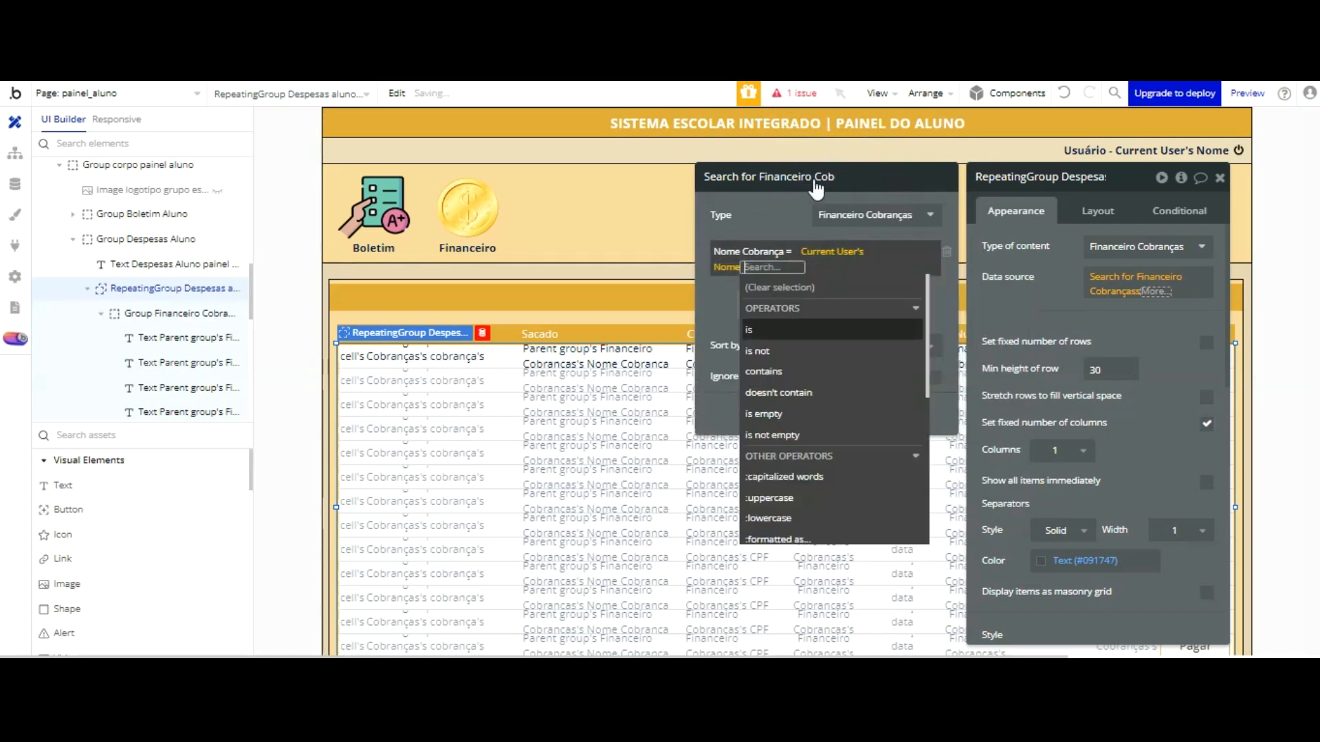
{"action": "left_click", "coordinate": [778, 225]}
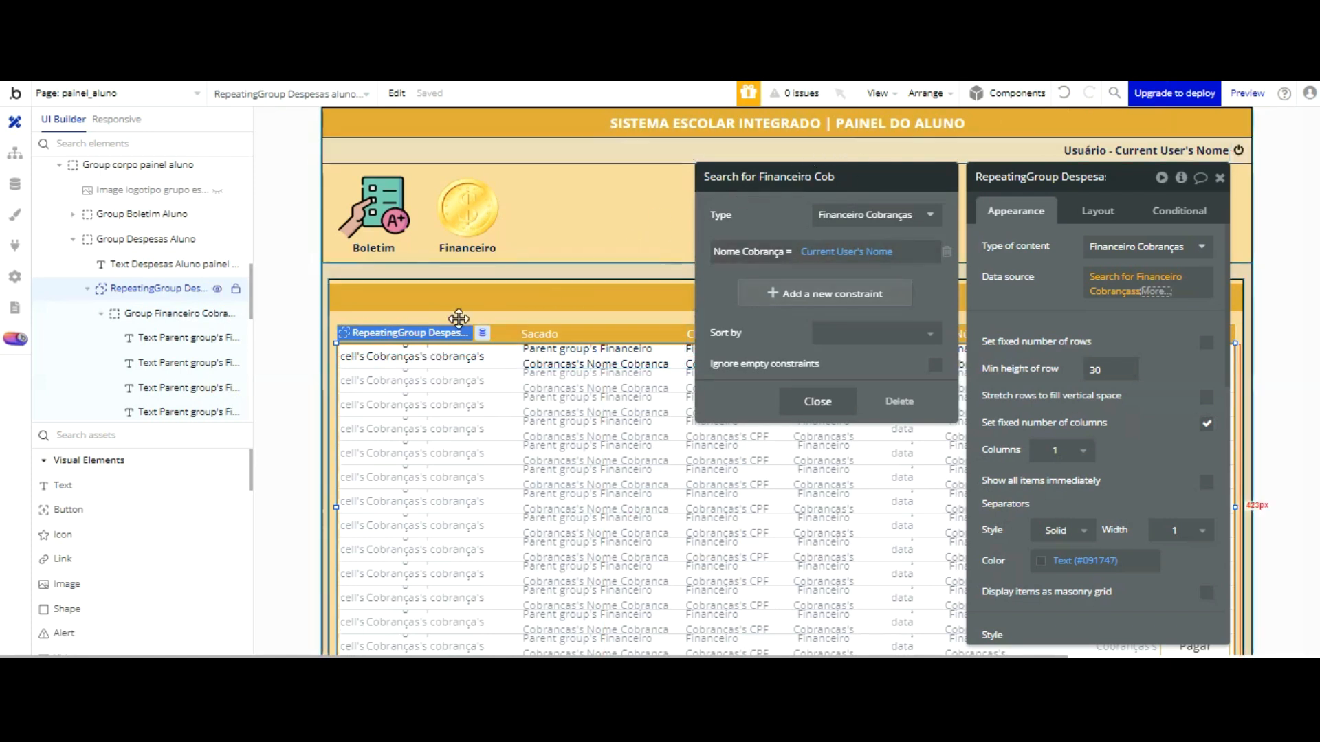
{"action": "left_click", "coordinate": [14, 184]}
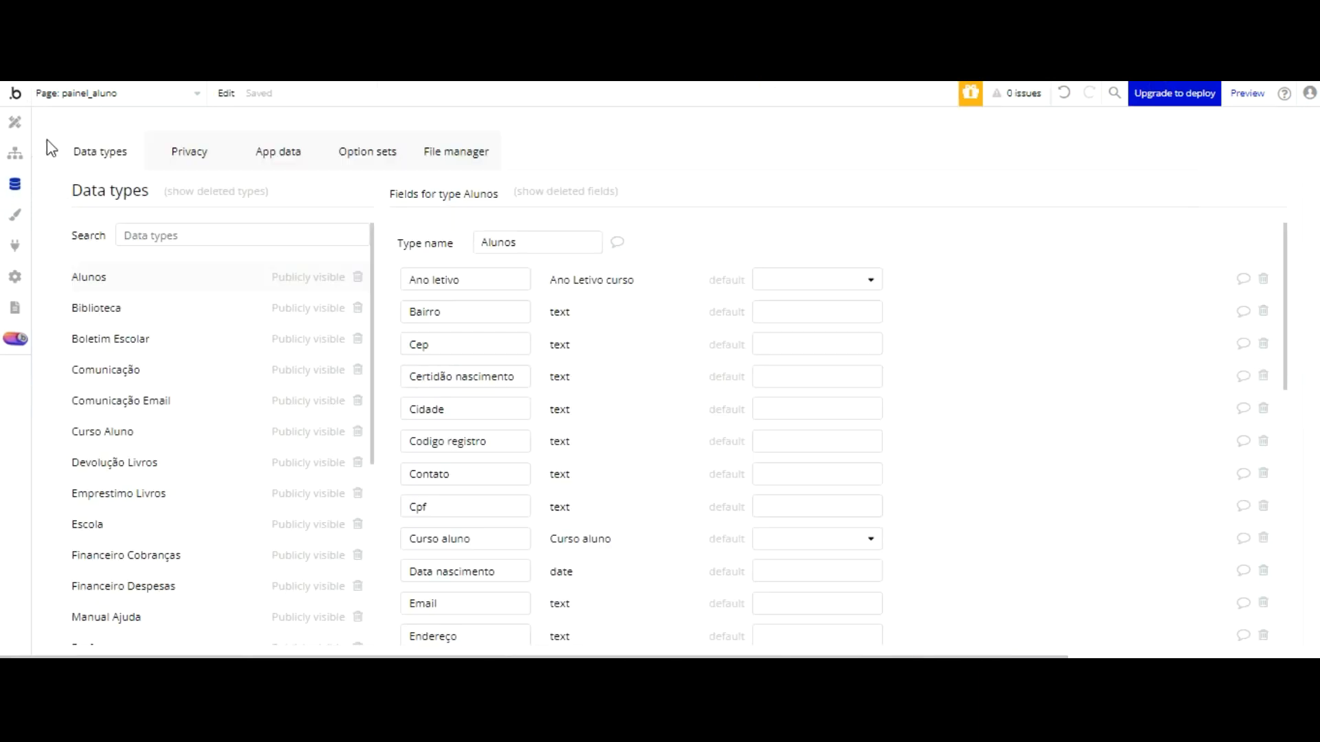
Rename Financeiro Cobranças' Nome Cobrança field to 'Nome Aluno Cobrança' and switch to the preview
{"action": "left_click", "coordinate": [161, 554]}
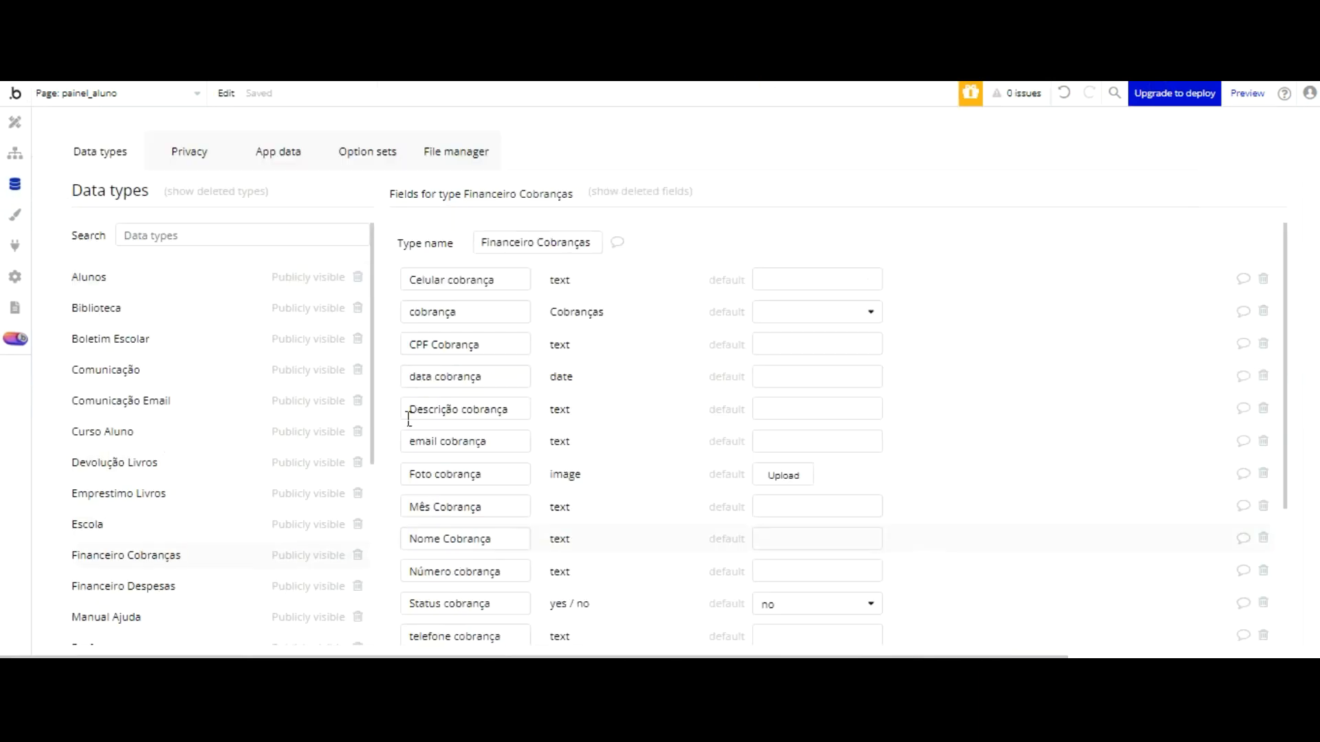
{"action": "left_click", "coordinate": [445, 540]}
{"action": "type", "text": "aluno"}
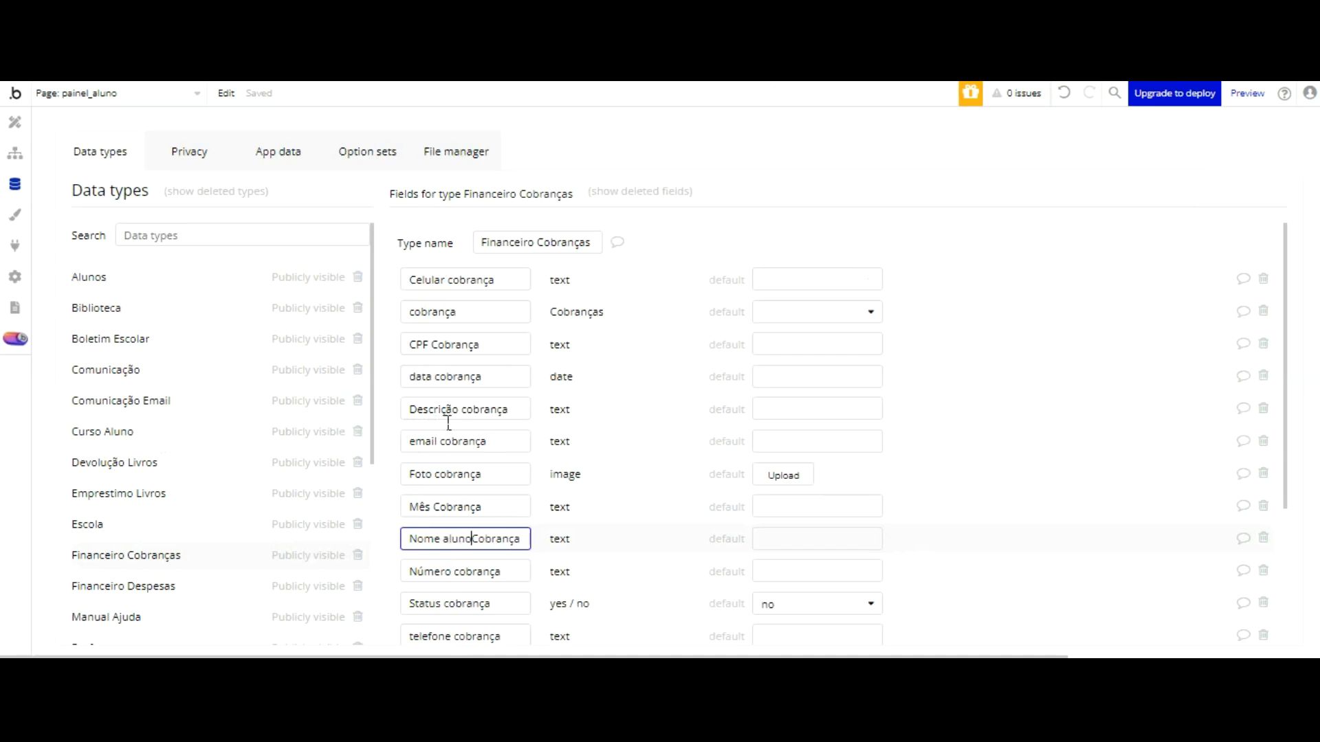
{"action": "left_click", "coordinate": [449, 539]}
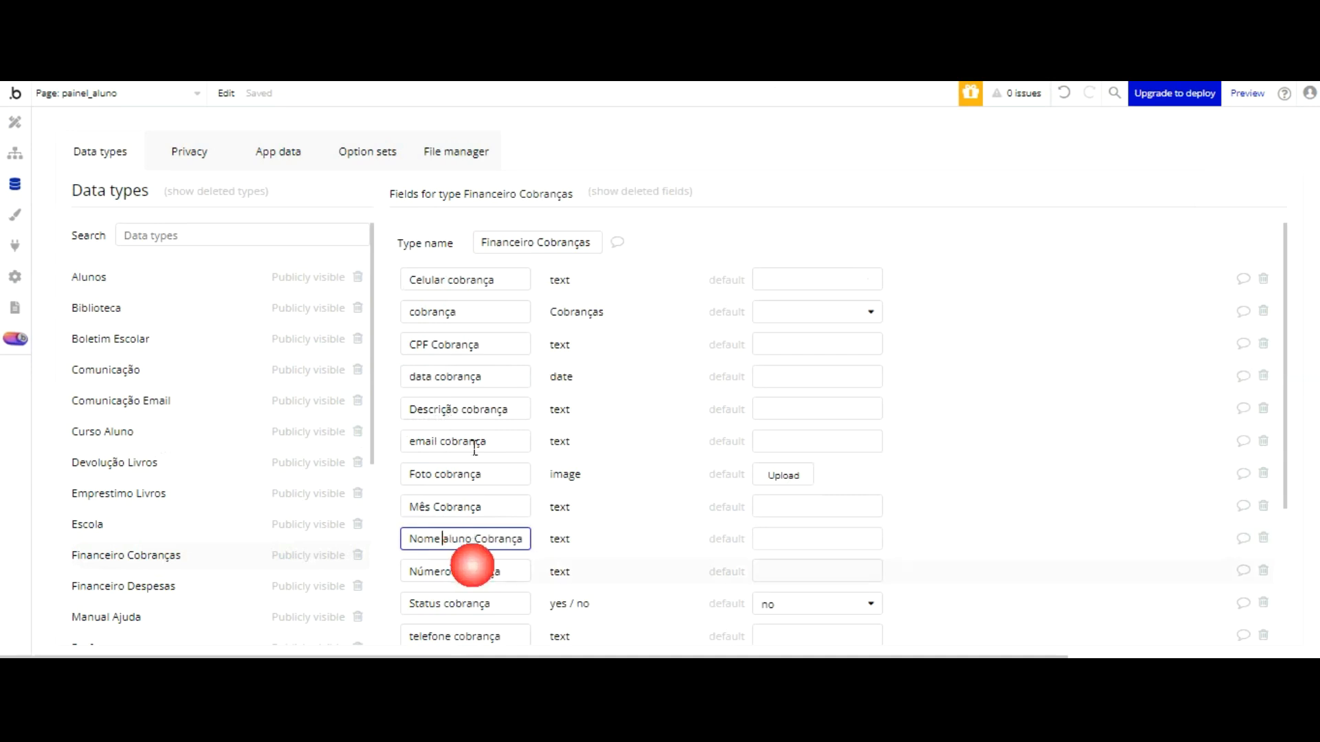
{"action": "key", "text": "BackSpace"}
{"action": "type", "text": "A"}
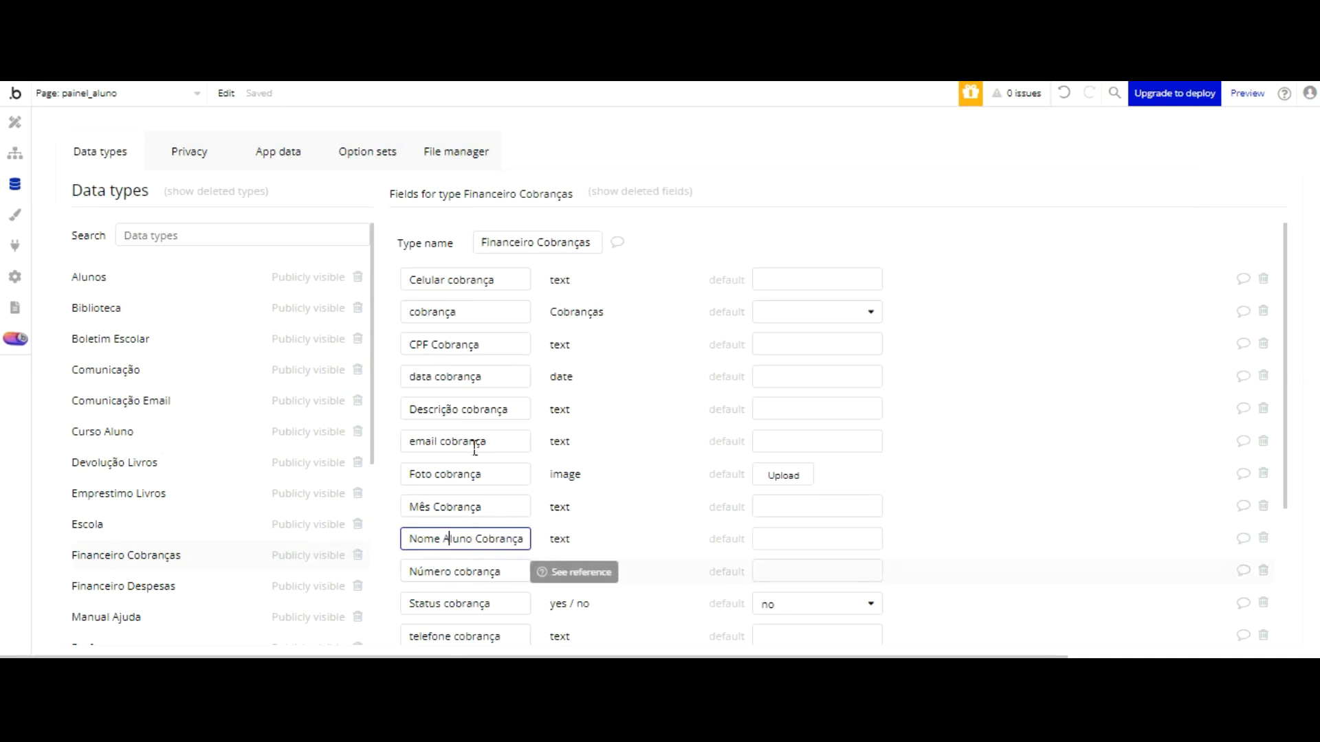
{"action": "left_click", "coordinate": [617, 353]}
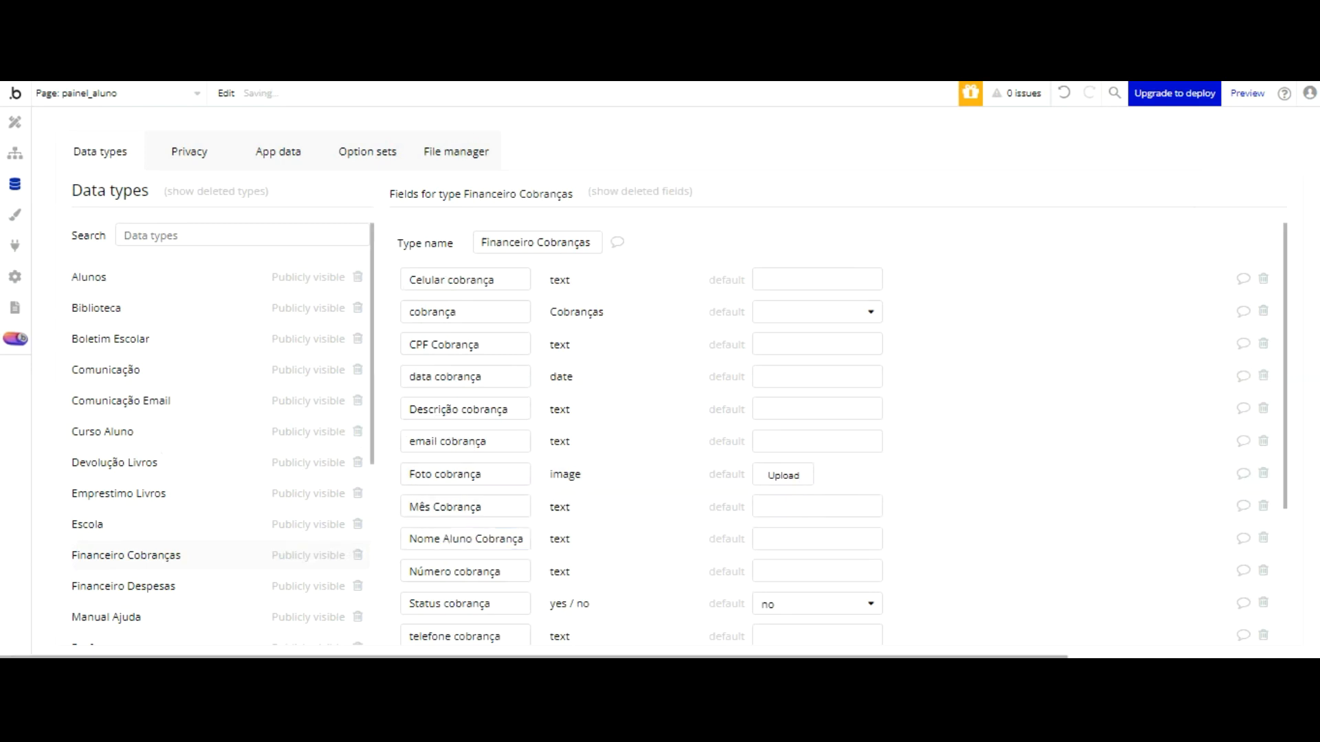
{"action": "key", "text": "ctrl+Tab"}
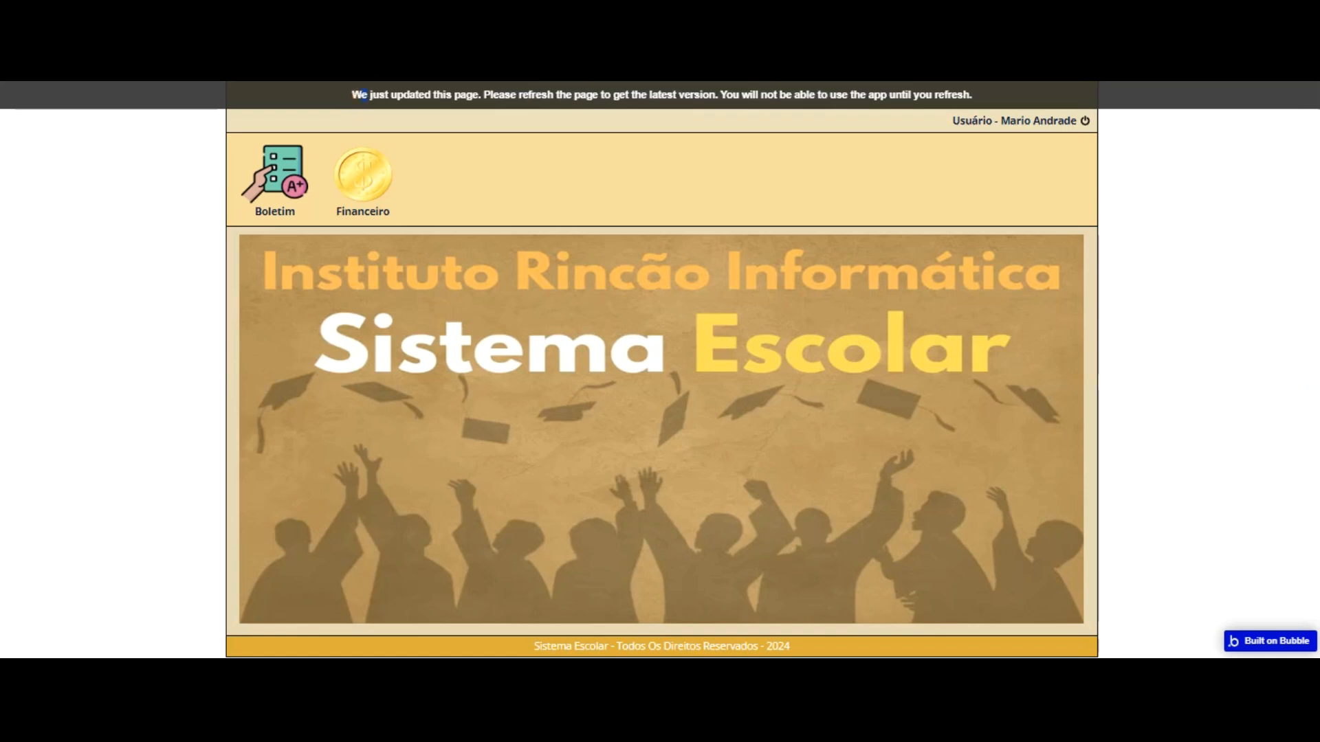
Reload the preview, check Financeiro shows one Mensalidade escolar charge, and return to Design
{"action": "key", "text": "F5"}
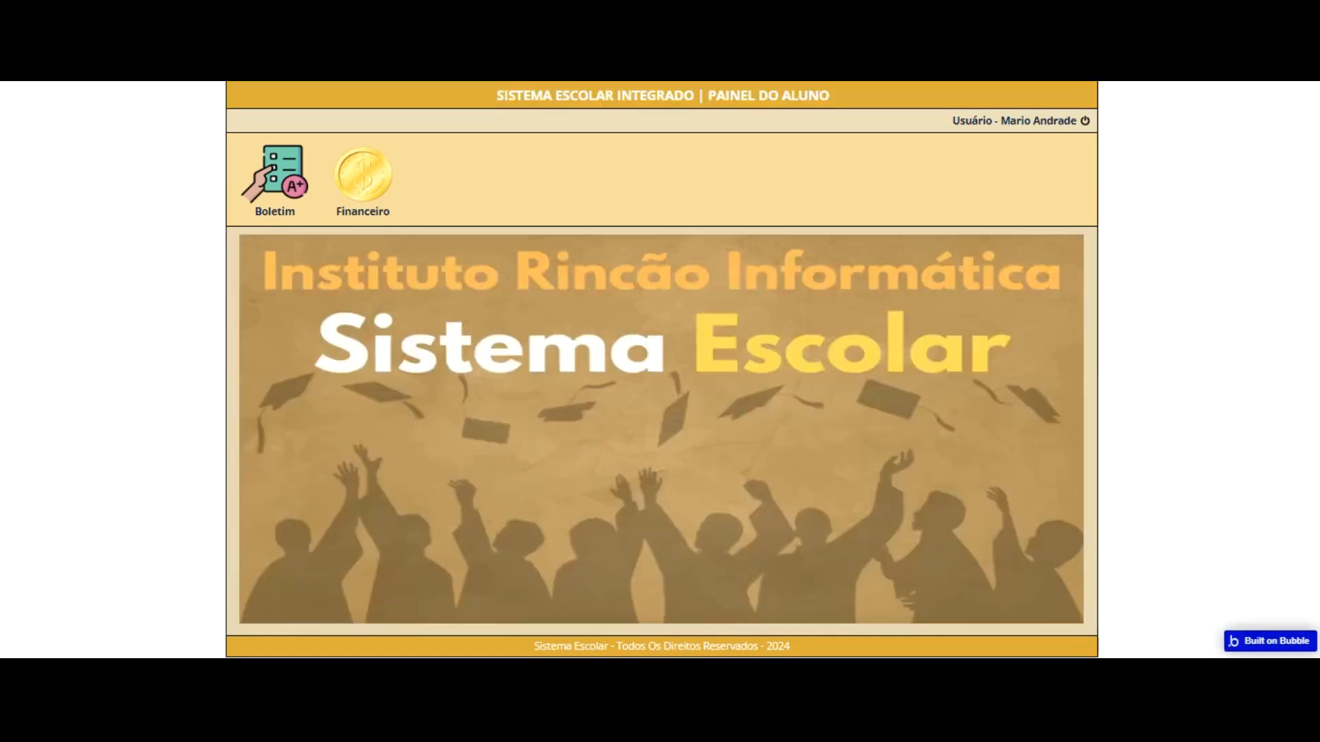
{"action": "left_click", "coordinate": [363, 175]}
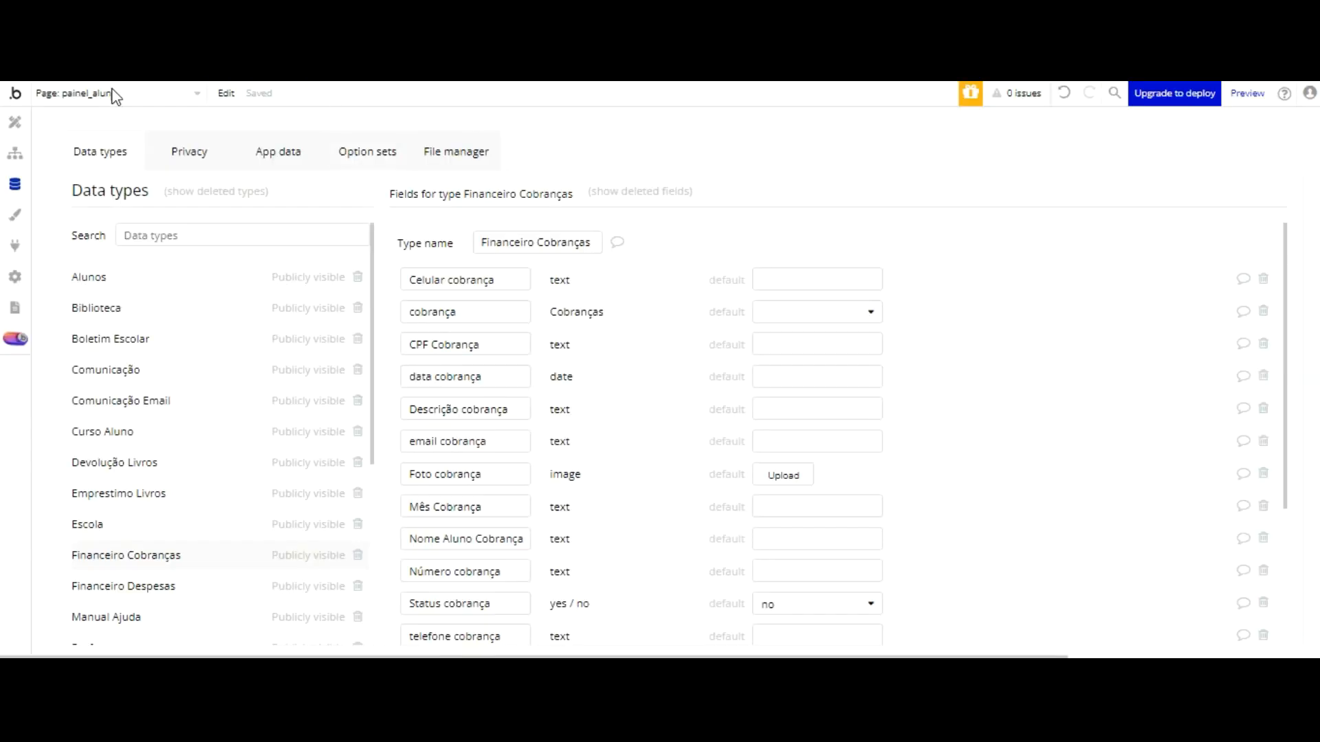
{"action": "left_click", "coordinate": [14, 121]}
{"action": "left_click_drag", "start_coordinate": [1080, 211], "coordinate": [694, 152]}
Add a Status text condition: when Status cobrança is no, show 'Pendente'
{"action": "left_click", "coordinate": [1120, 356]}
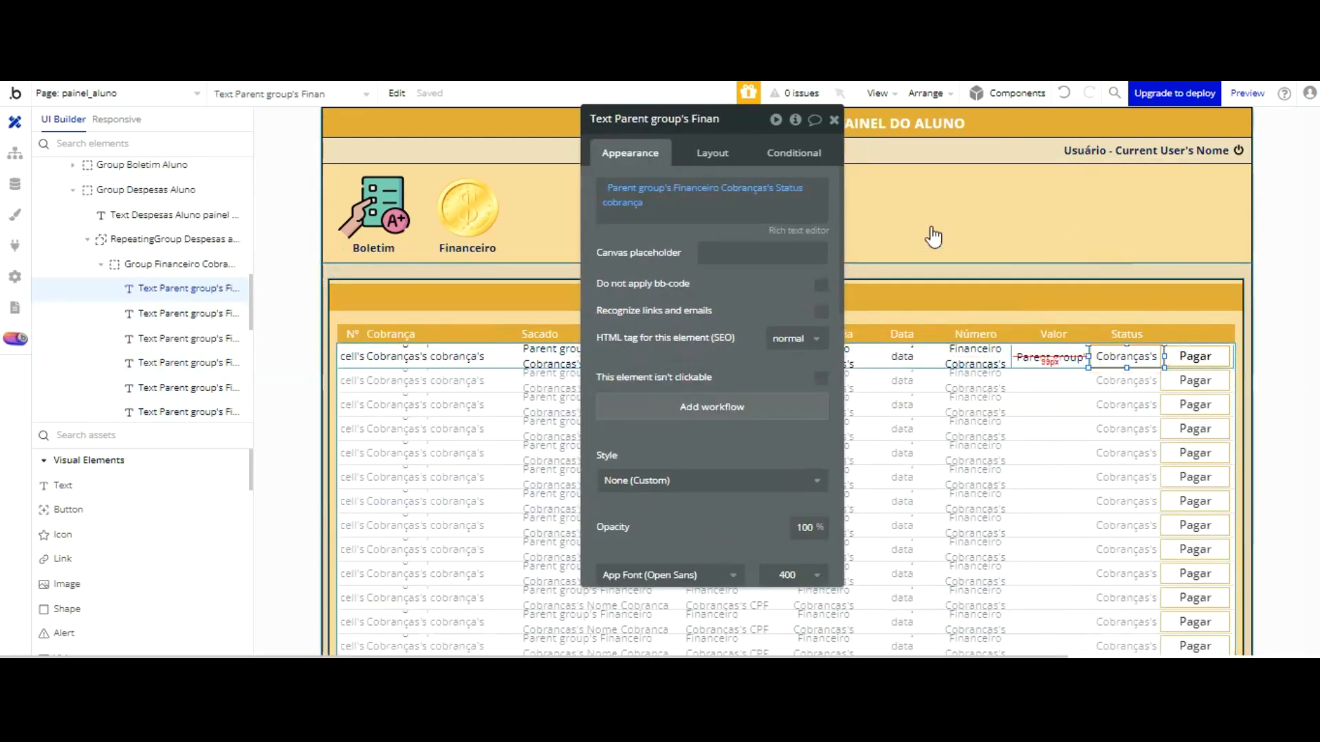
{"action": "left_click", "coordinate": [792, 152]}
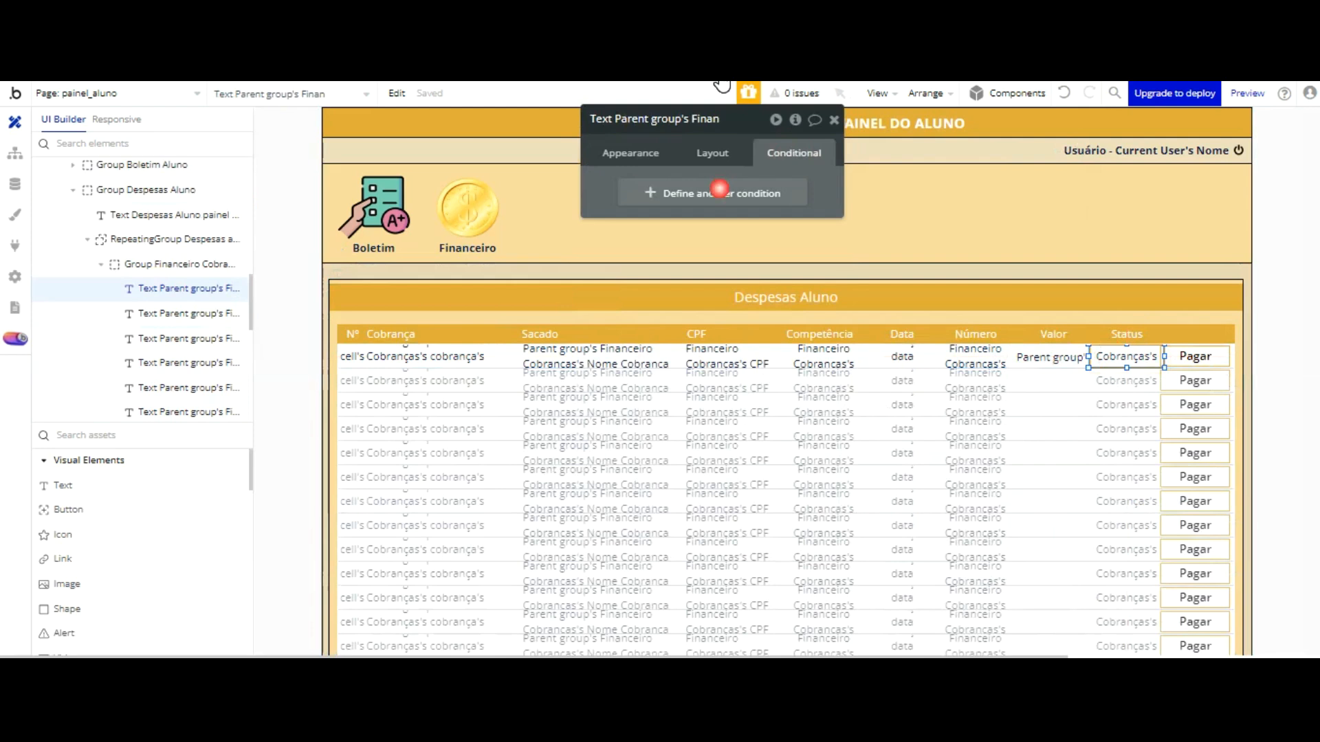
{"action": "left_click", "coordinate": [720, 191]}
{"action": "left_click", "coordinate": [640, 196]}
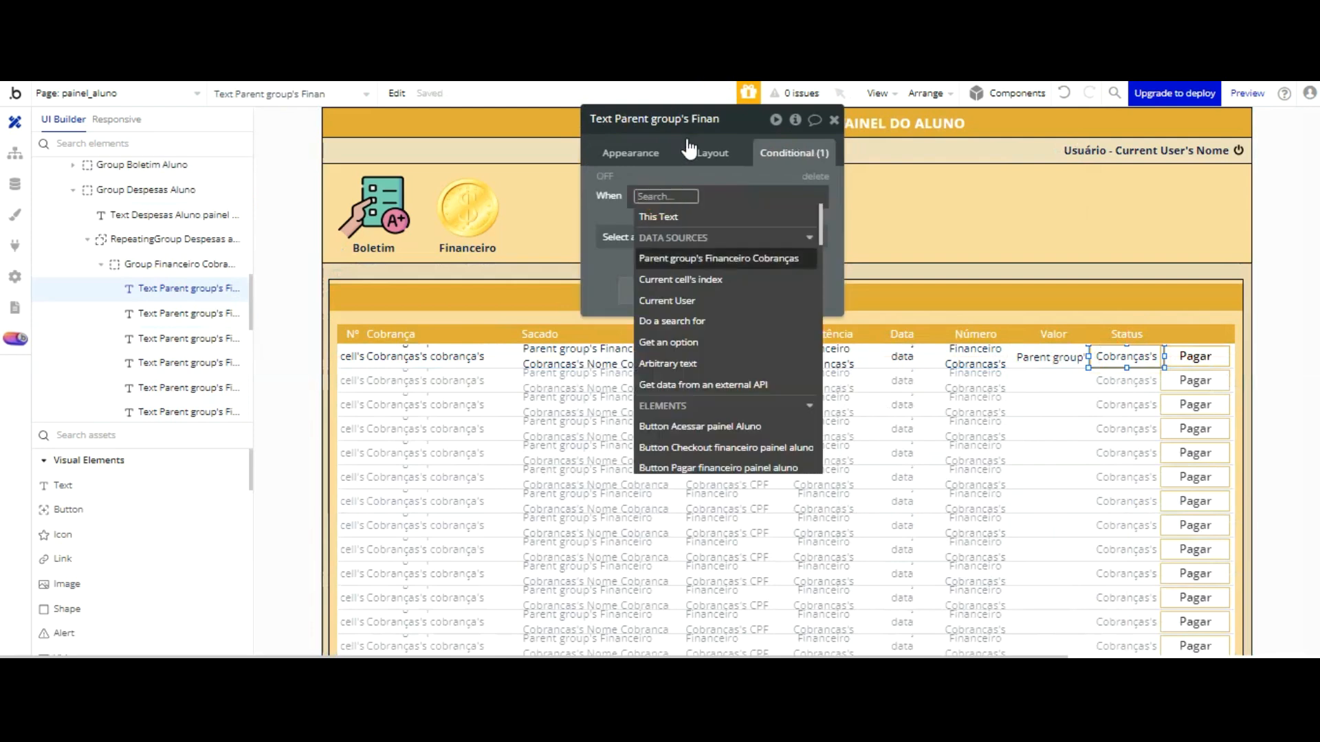
{"action": "key", "text": "Return"}
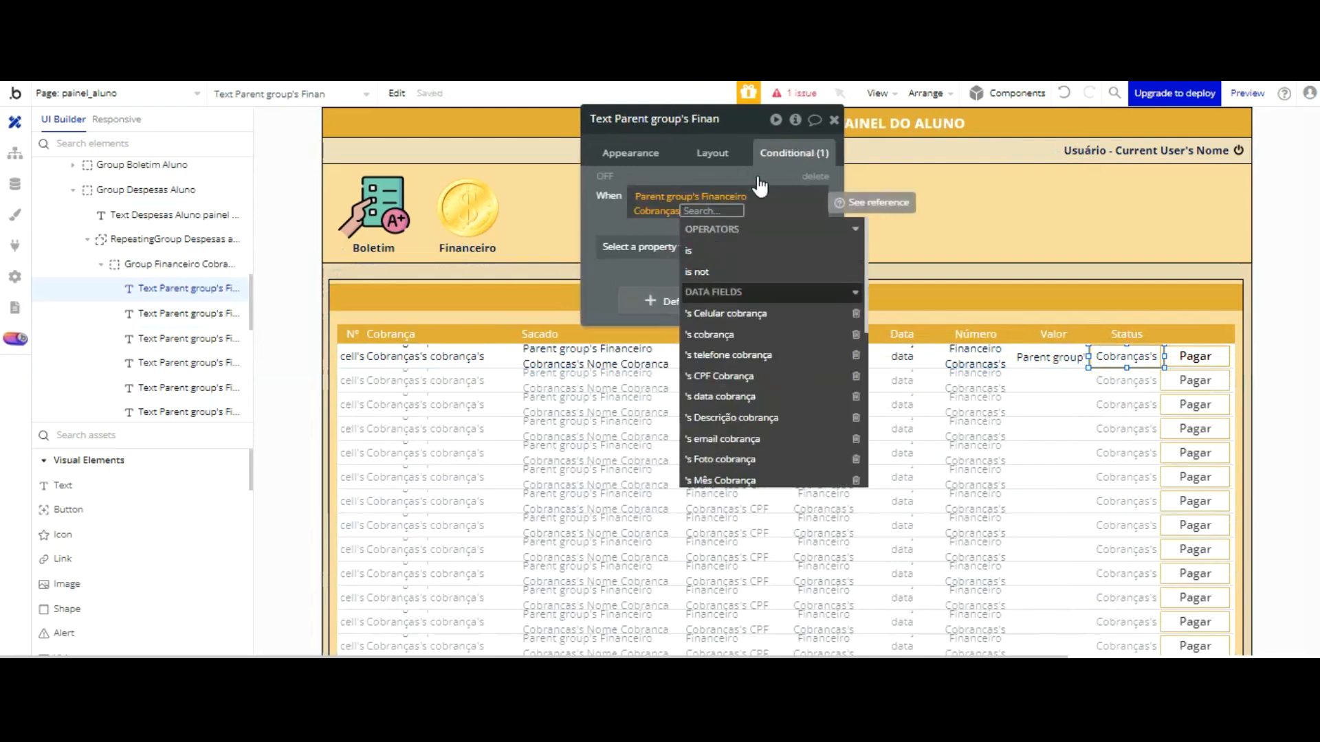
{"action": "scroll", "coordinate": [777, 323], "scroll_direction": "down", "scroll_amount": 3}
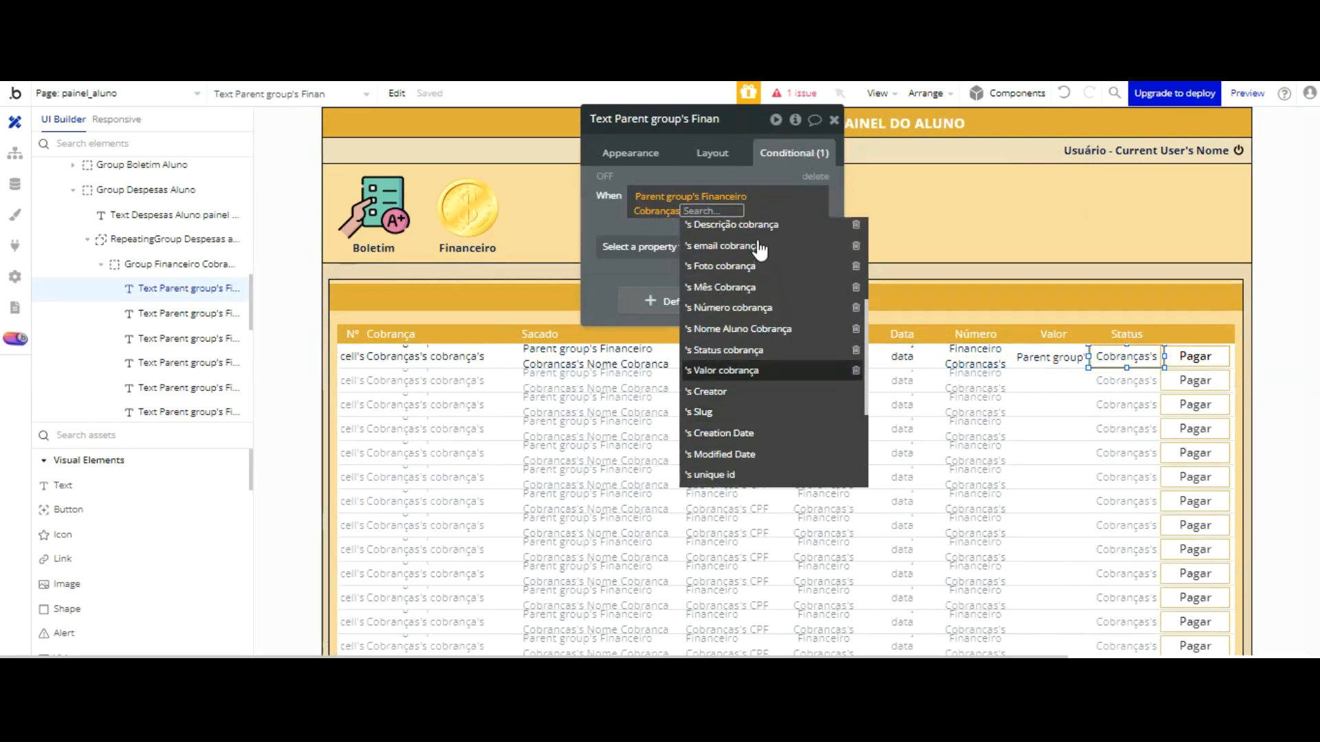
{"action": "left_click", "coordinate": [756, 350]}
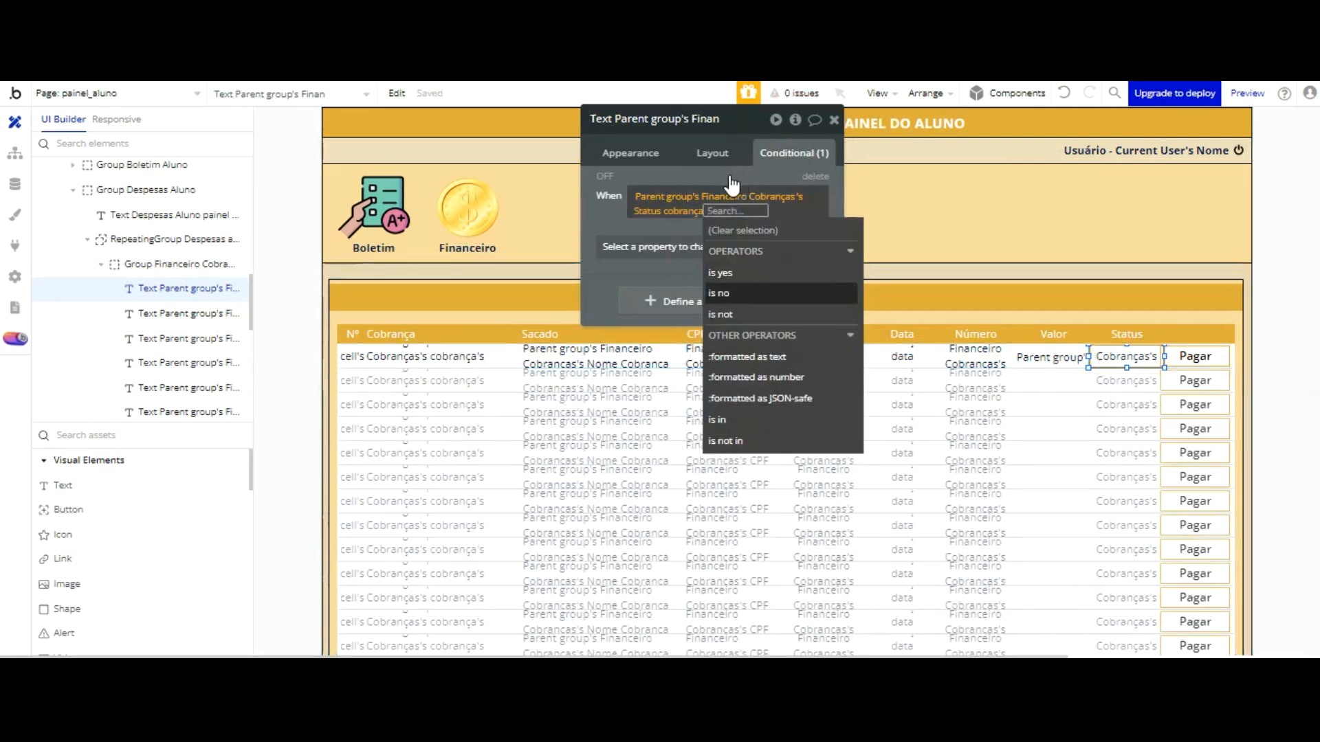
{"action": "key", "text": "Return"}
{"action": "left_click", "coordinate": [698, 221]}
{"action": "left_click", "coordinate": [690, 246]}
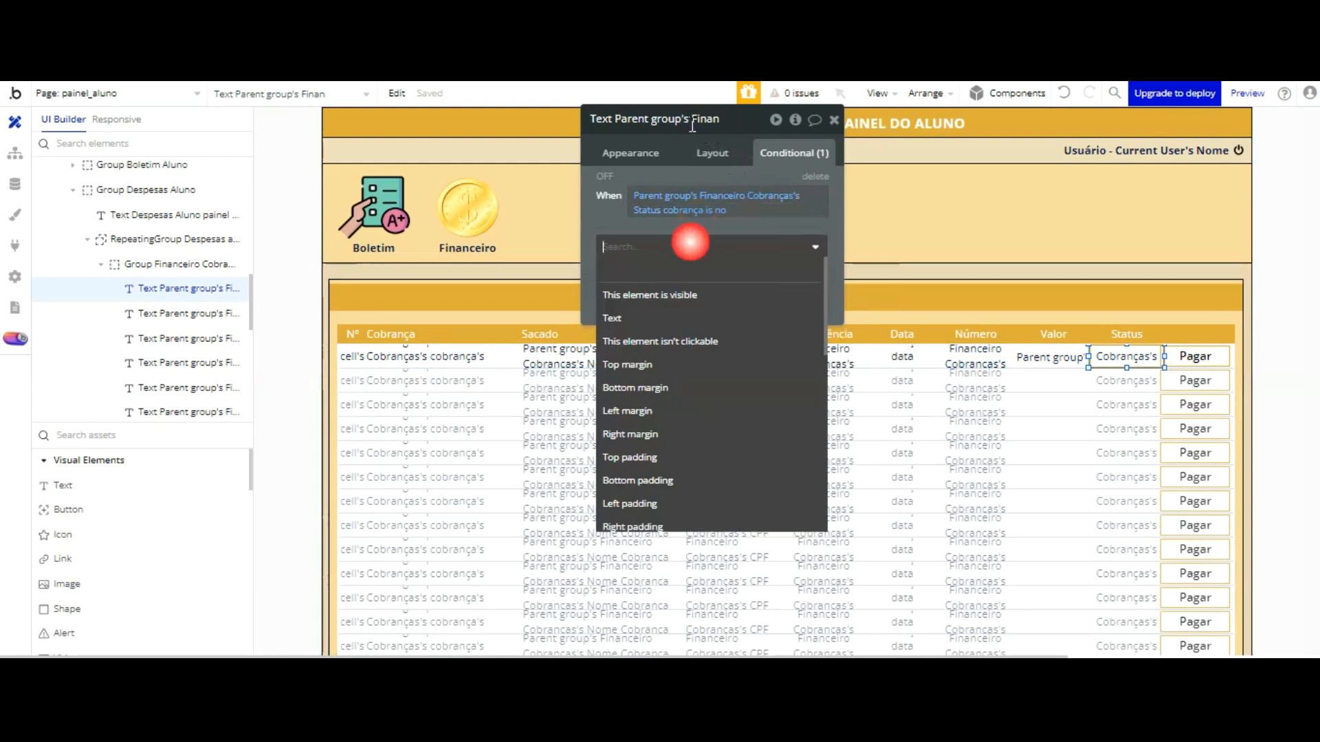
{"action": "left_click", "coordinate": [633, 319]}
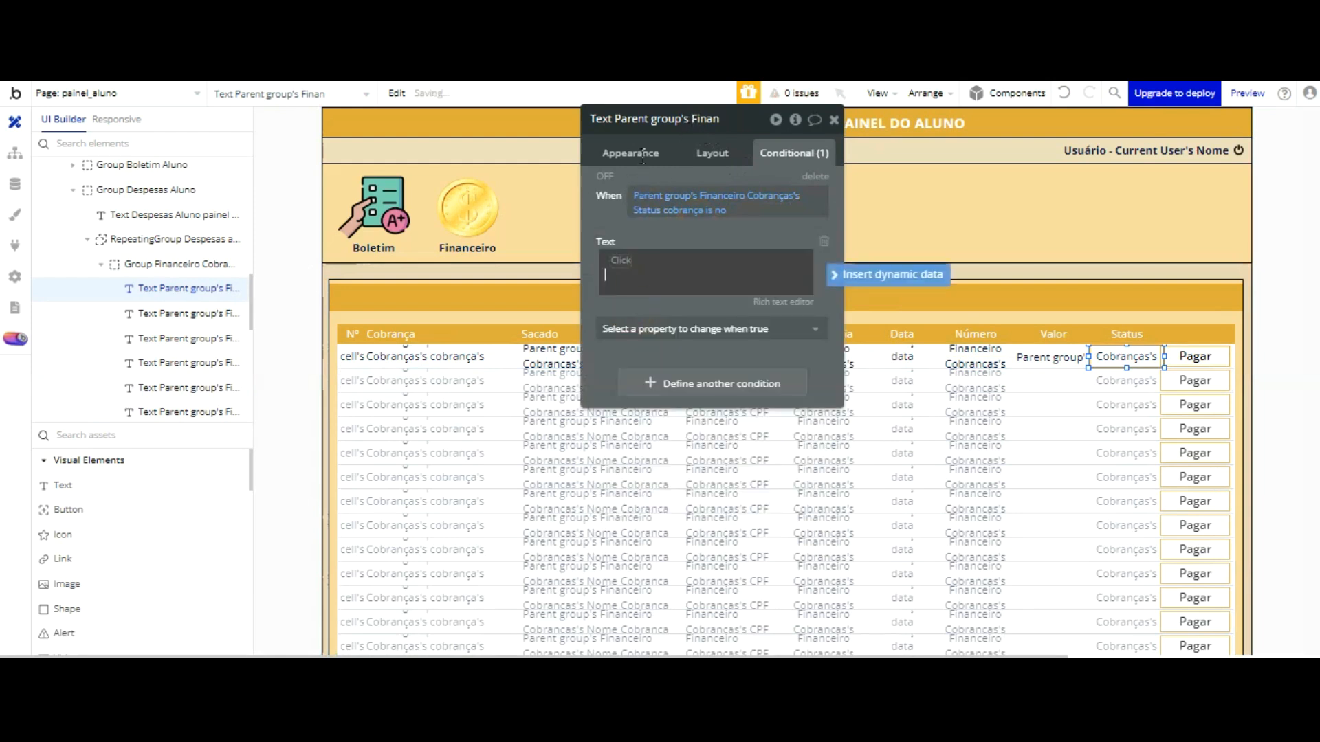
{"action": "left_click", "coordinate": [641, 273]}
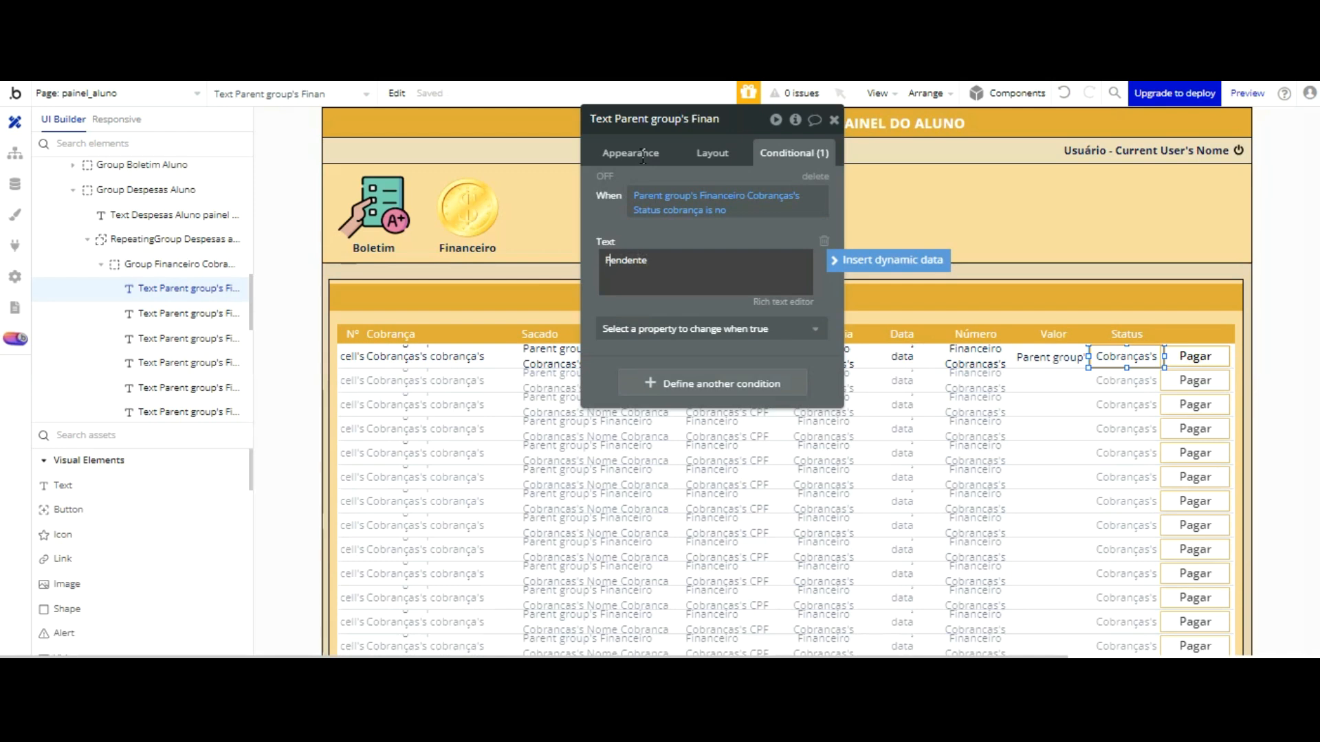
{"action": "left_click", "coordinate": [688, 239]}
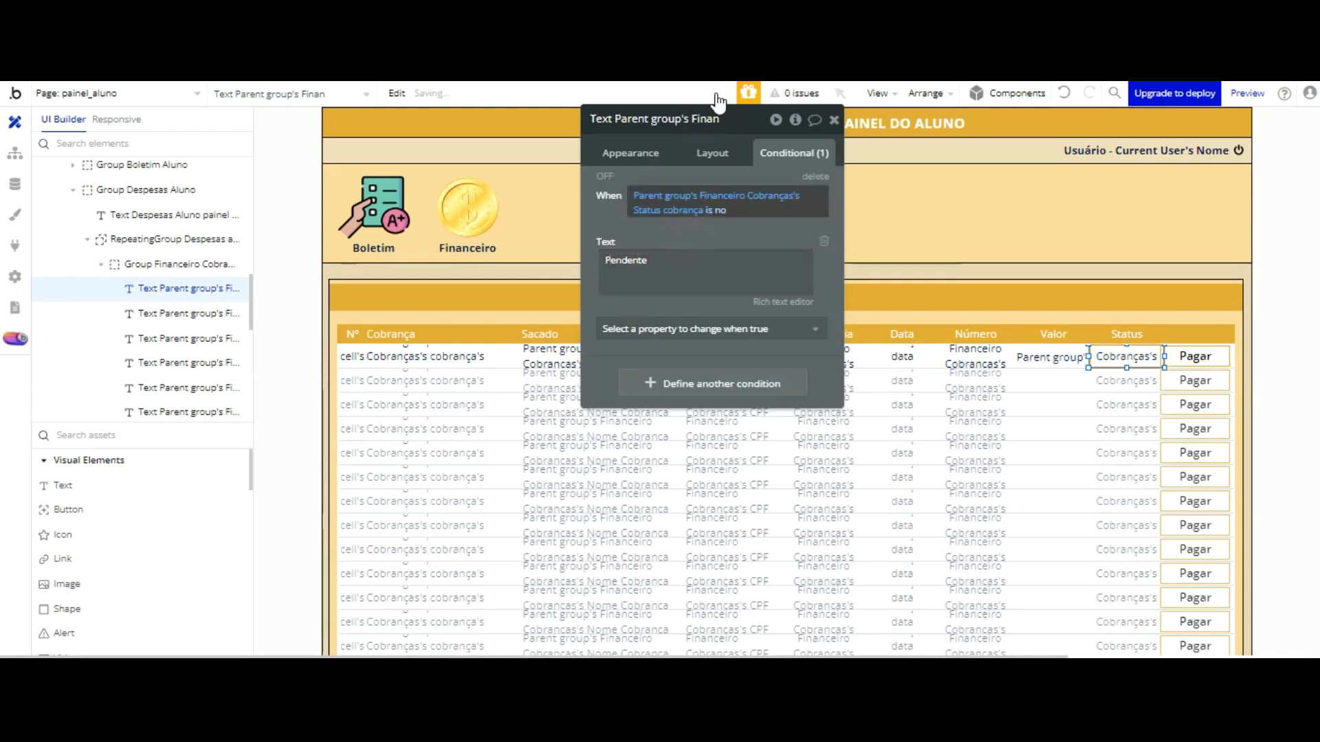
Add a second condition from the copied expression: Status cobrança is yes shows 'Pago'; verify in preview
{"action": "right_click", "coordinate": [673, 196]}
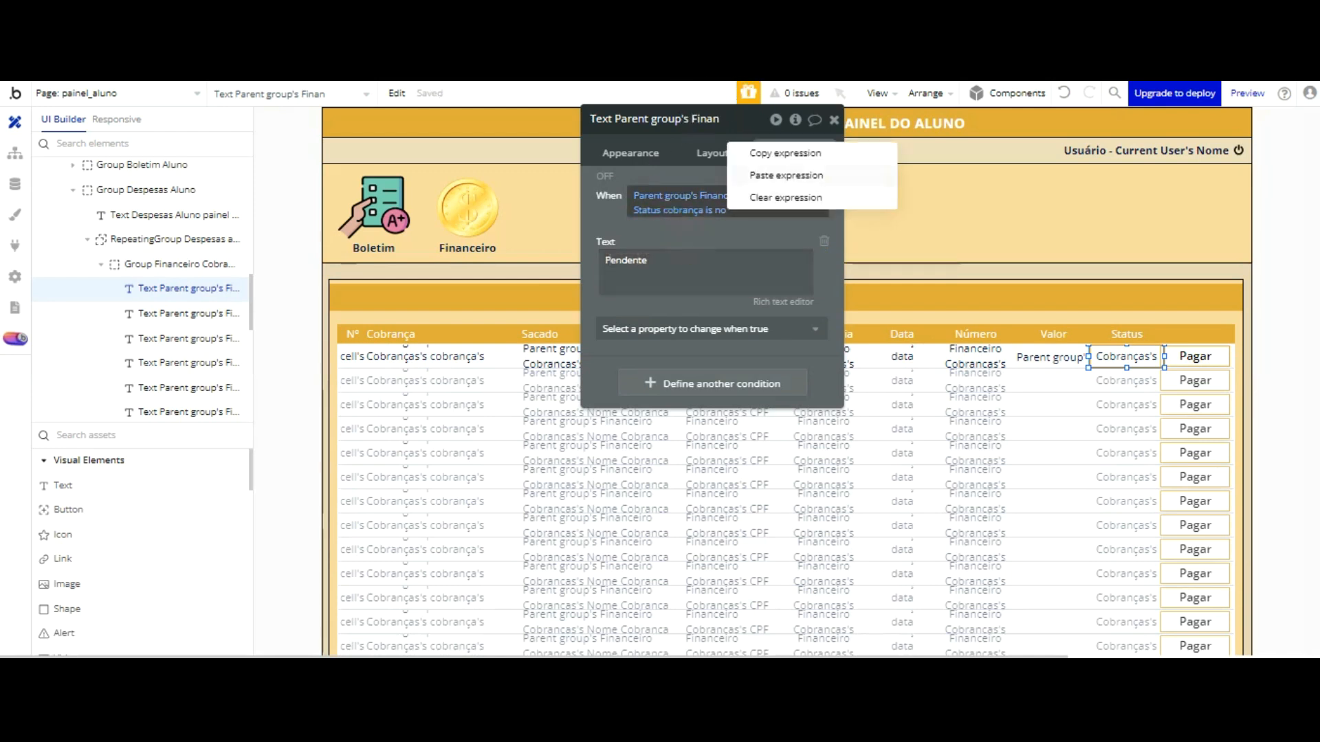
{"action": "left_click", "coordinate": [785, 153]}
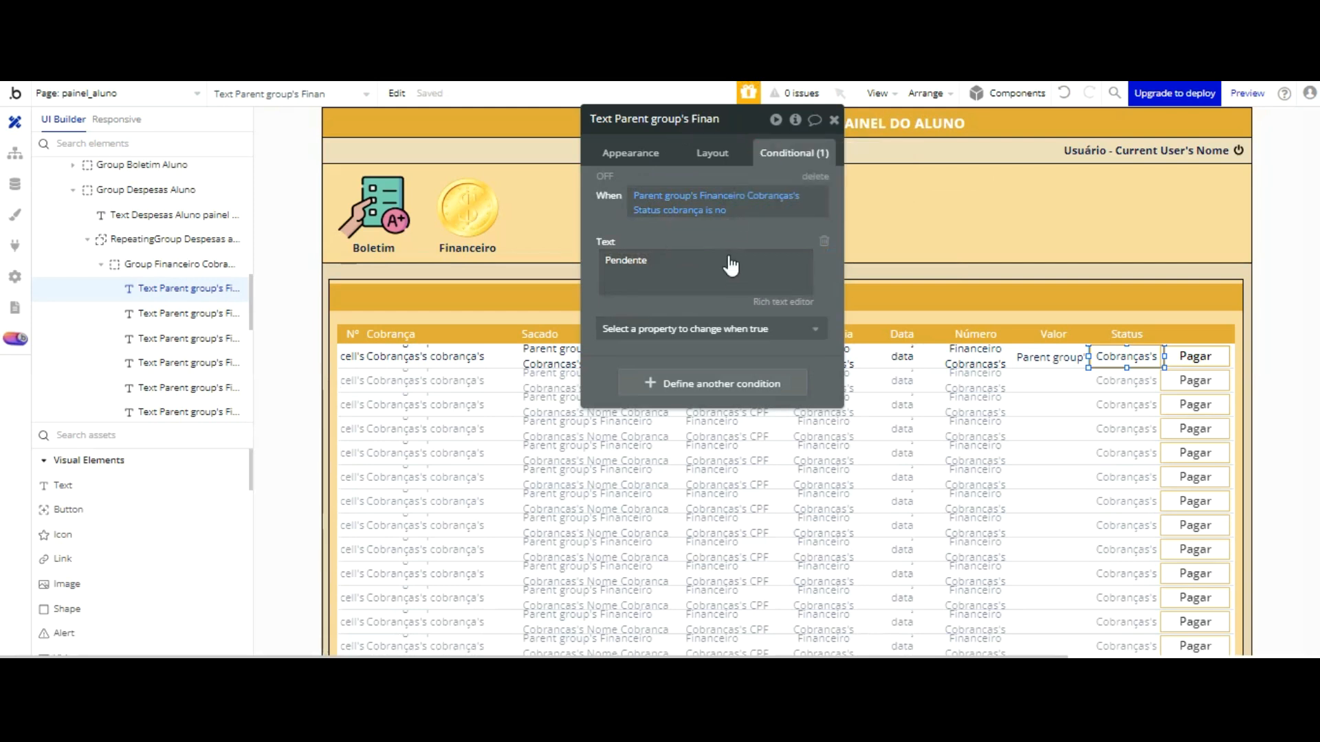
{"action": "left_click", "coordinate": [724, 384]}
{"action": "left_click", "coordinate": [647, 379]}
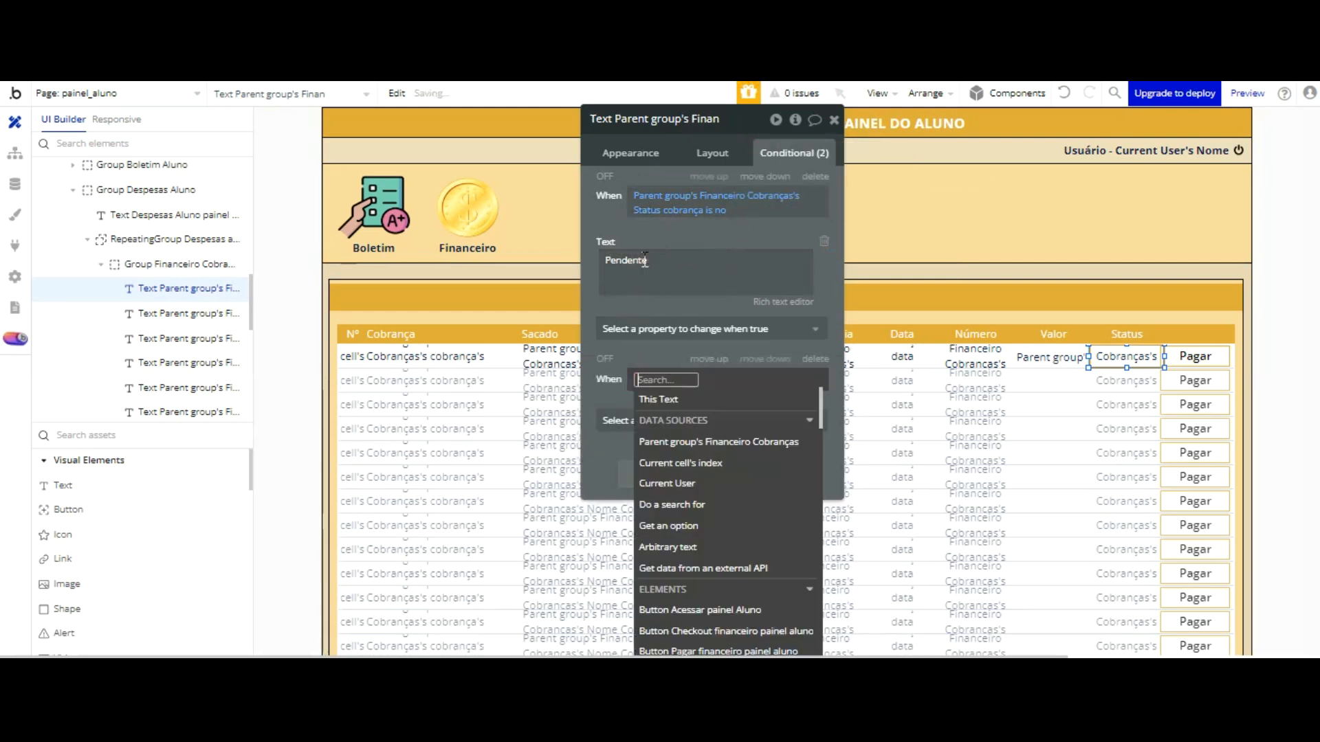
{"action": "right_click", "coordinate": [707, 322]}
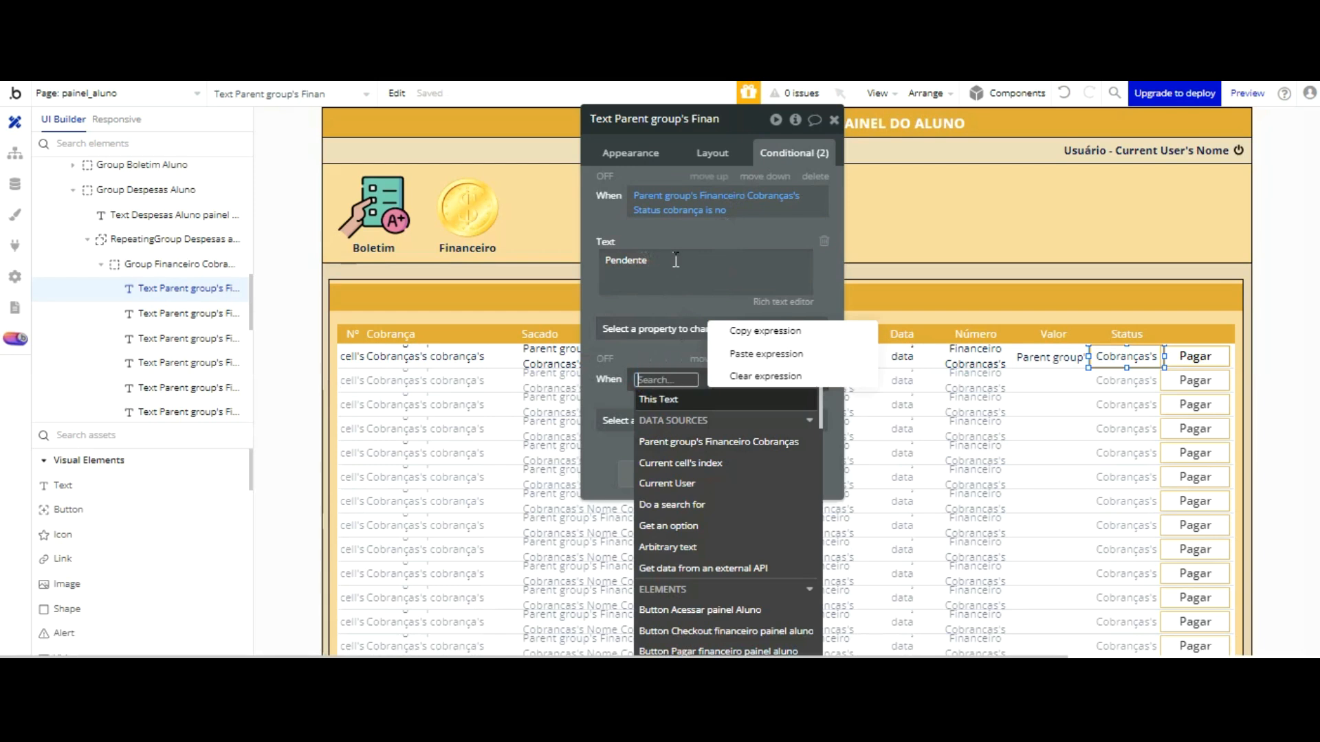
{"action": "left_click", "coordinate": [744, 353]}
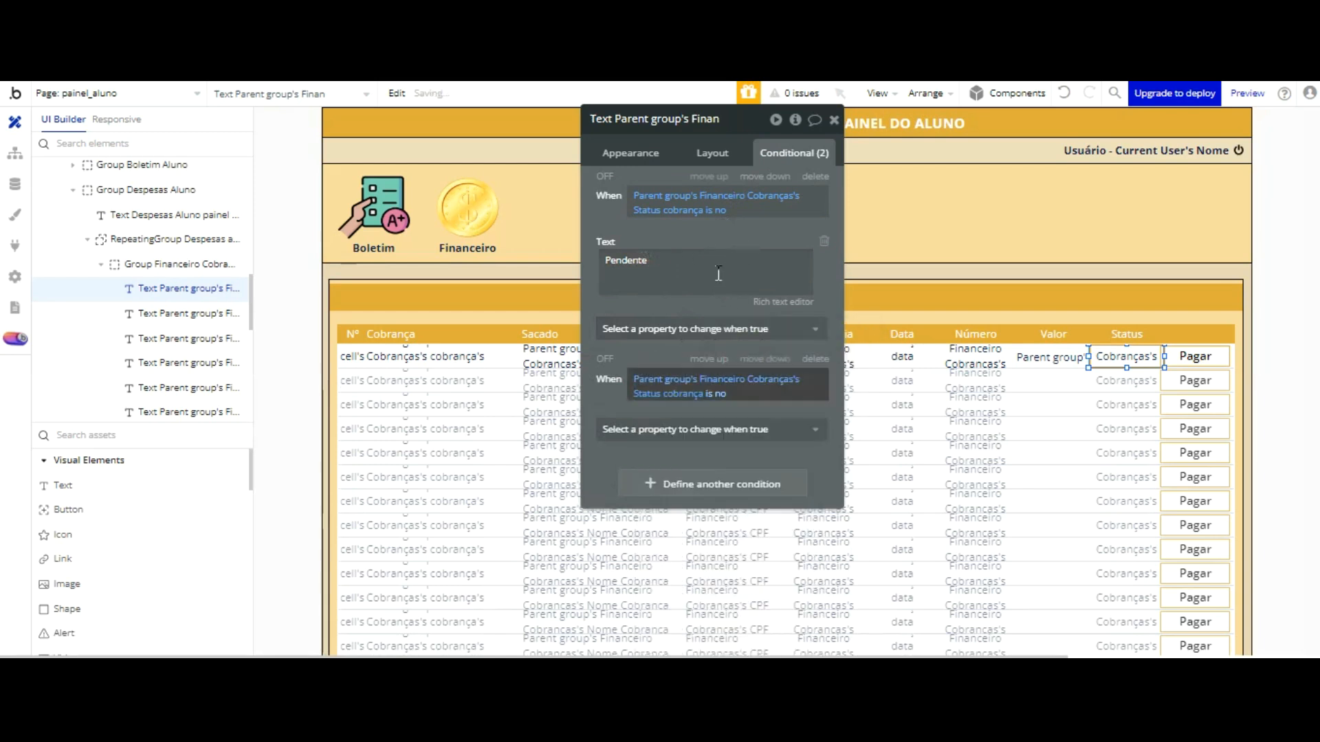
{"action": "left_click", "coordinate": [720, 395]}
{"action": "left_click", "coordinate": [735, 433]}
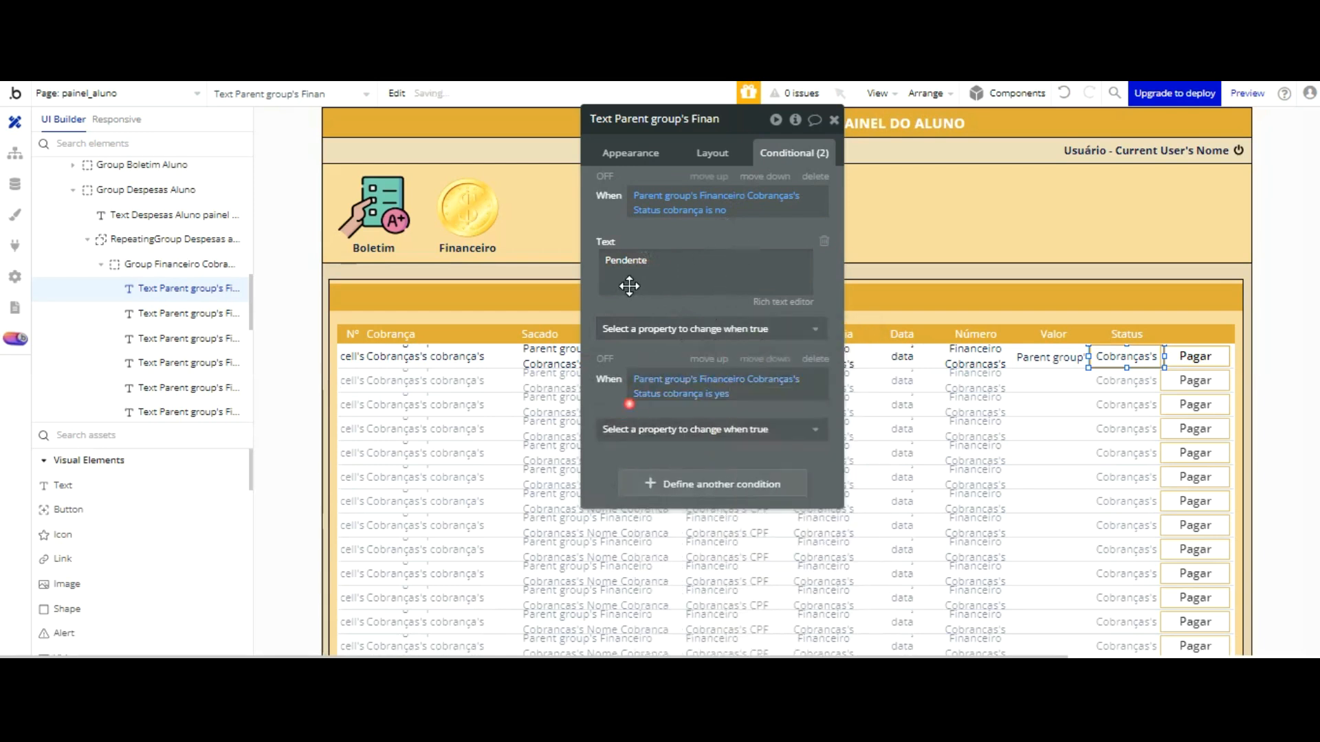
{"action": "left_click", "coordinate": [658, 428]}
{"action": "left_click", "coordinate": [622, 500]}
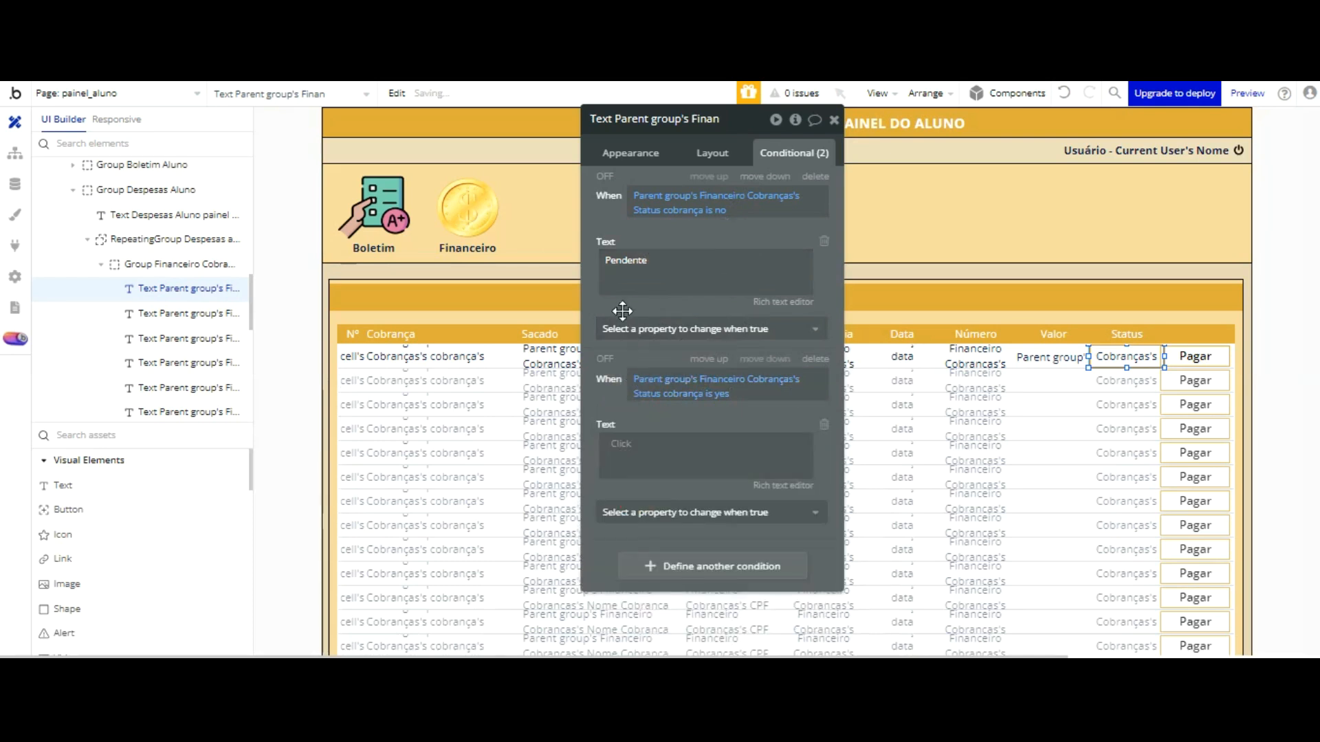
{"action": "left_click", "coordinate": [637, 462]}
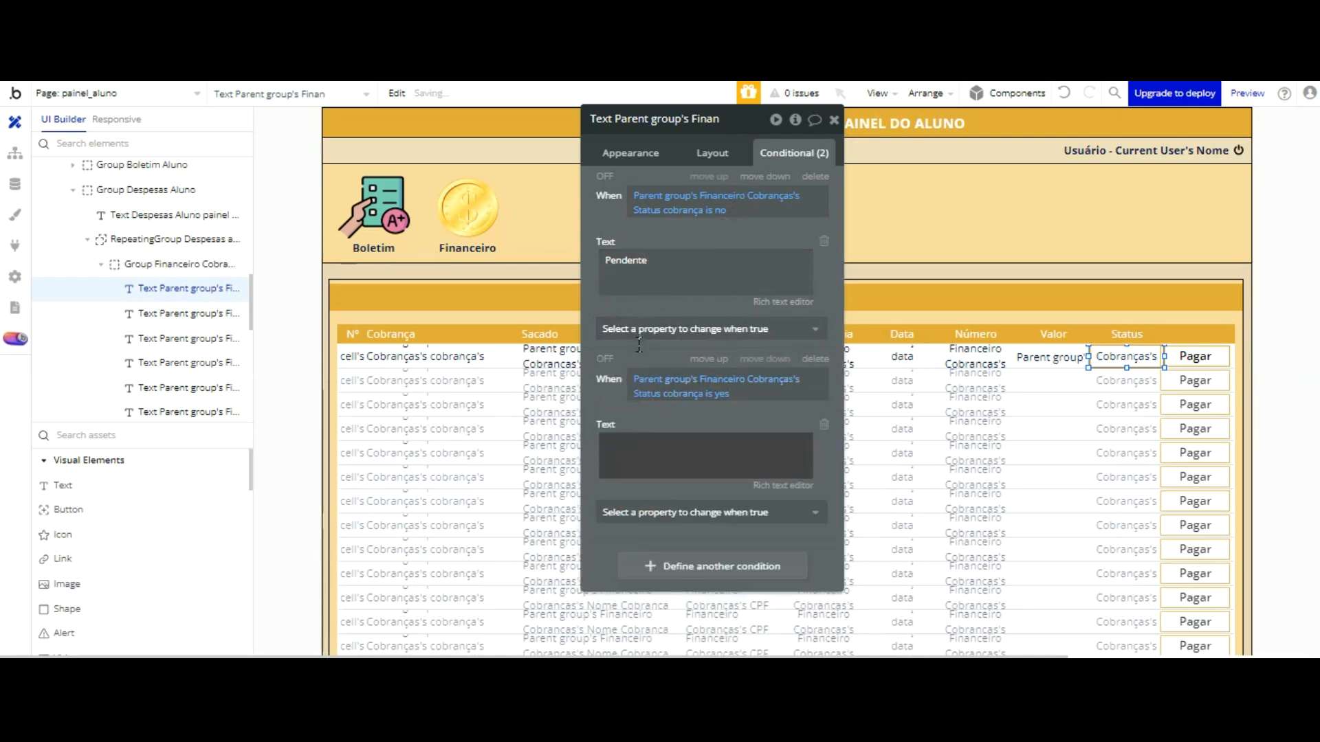
{"action": "left_click", "coordinate": [623, 427]}
{"action": "left_click", "coordinate": [613, 451]}
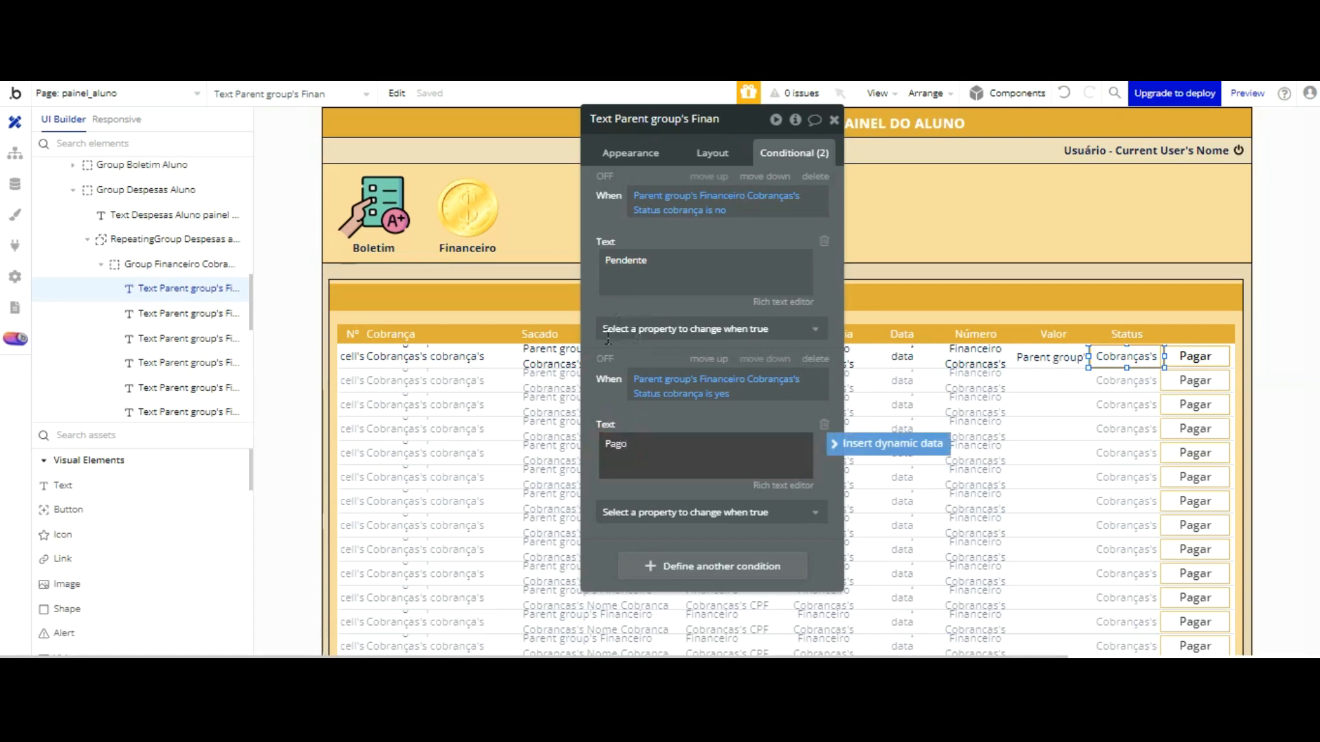
{"action": "left_click", "coordinate": [624, 421]}
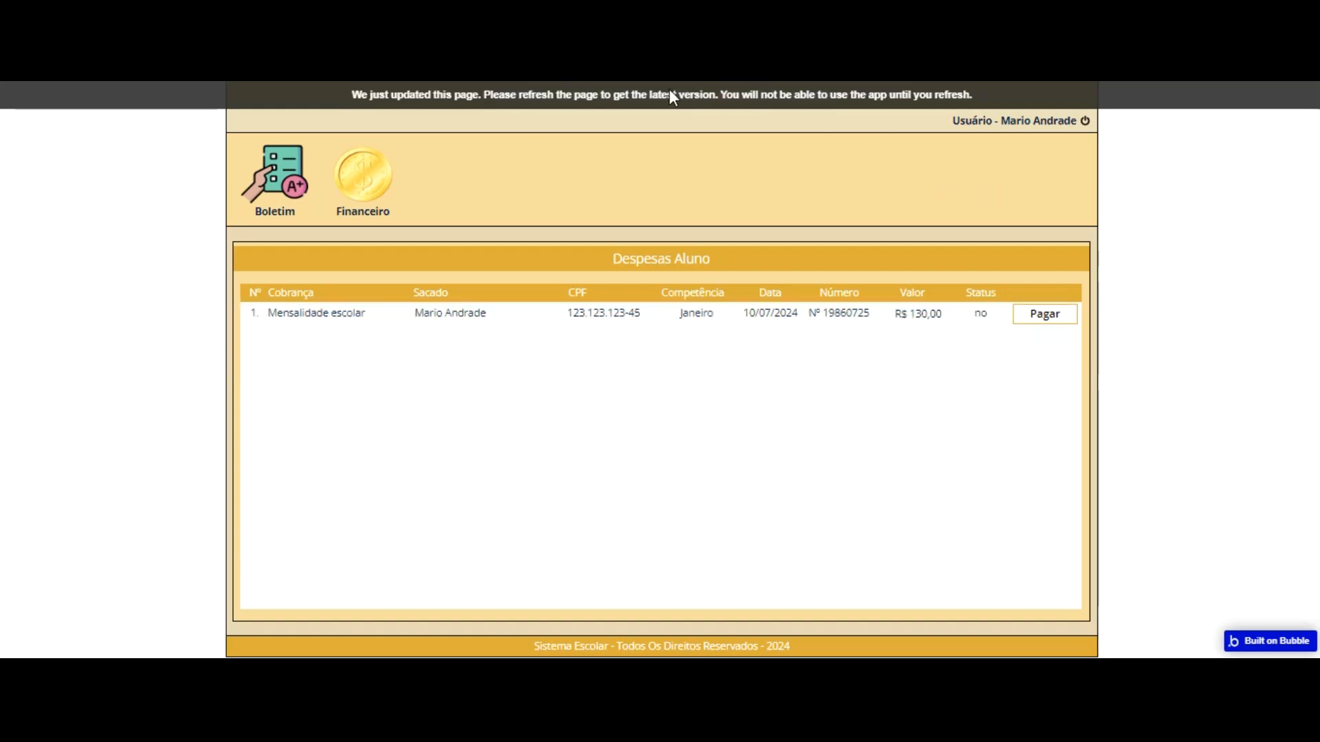
{"action": "left_click", "coordinate": [670, 91]}
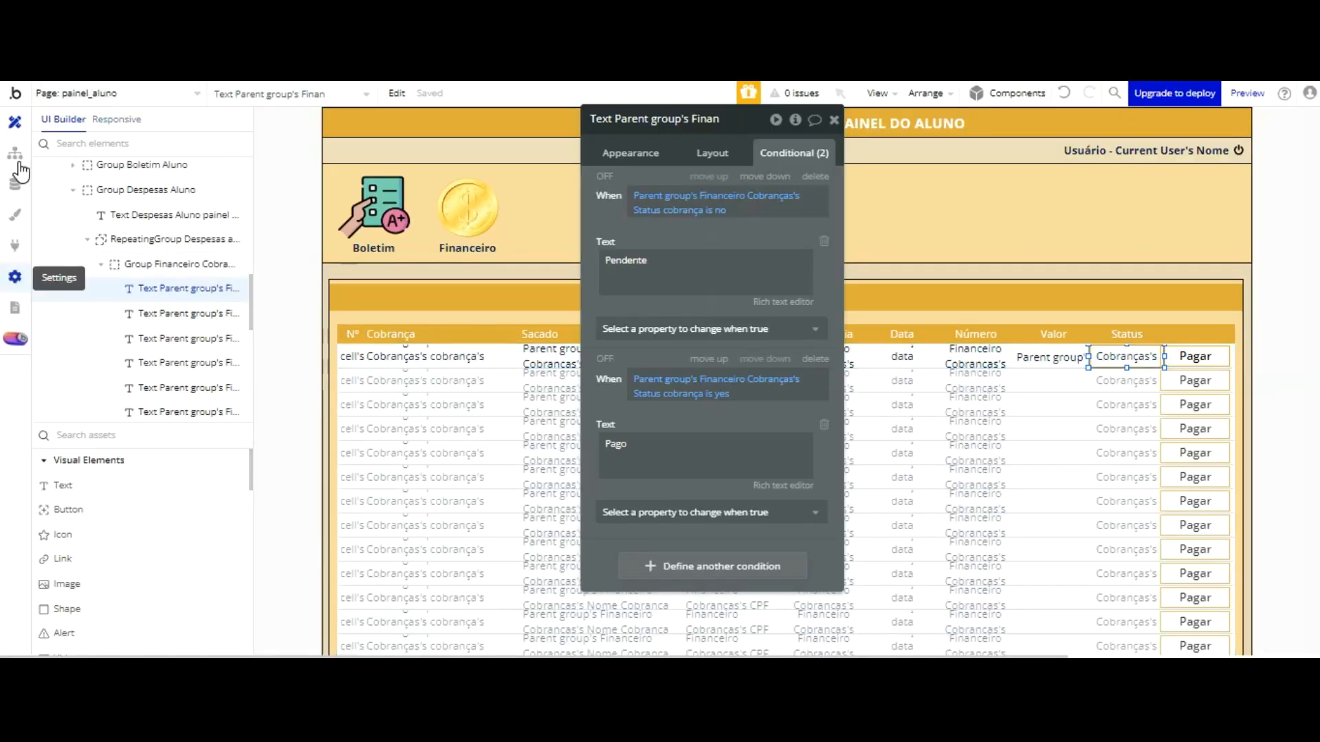
{"action": "left_click", "coordinate": [14, 277]}
Search the plugin catalogue for 'checkuot' and install MercadoPago - Checkout Pro
{"action": "left_click", "coordinate": [14, 245]}
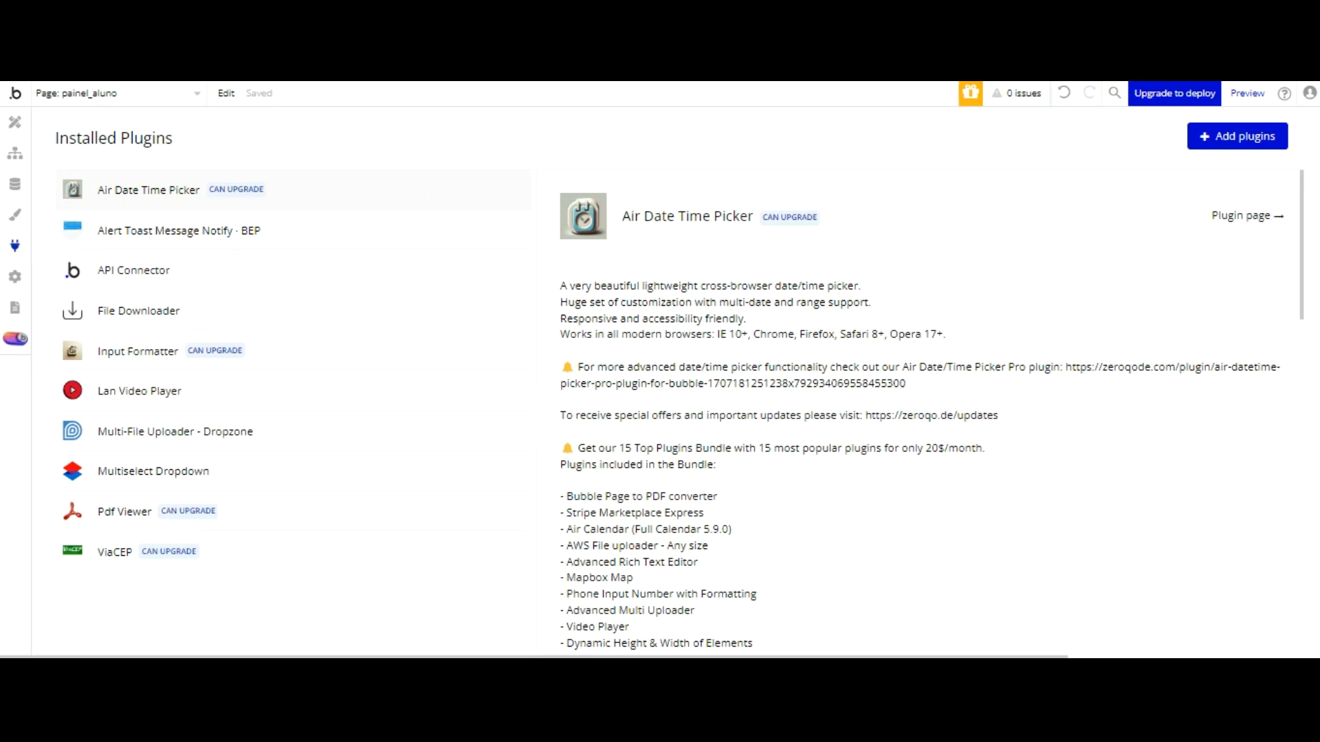
{"action": "left_click", "coordinate": [1238, 136]}
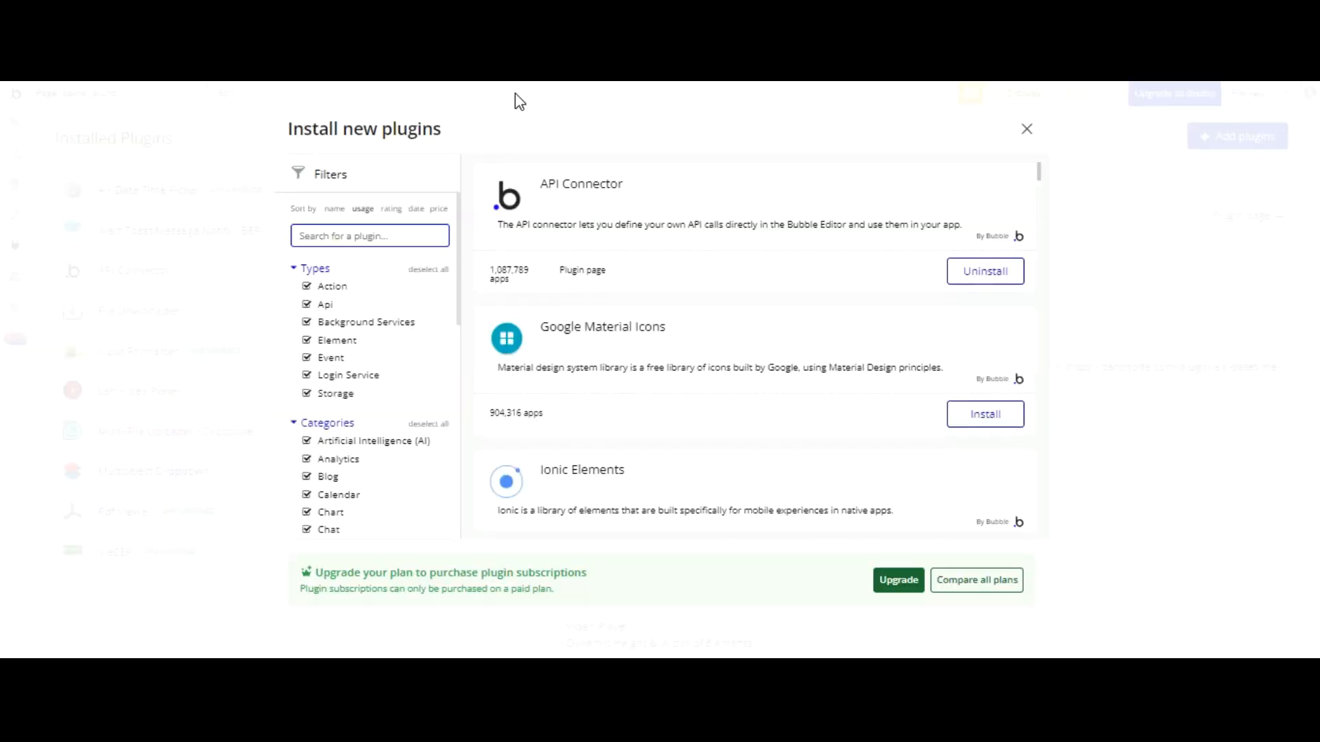
{"action": "type", "text": "ch"}
{"action": "type", "text": "eckuot"}
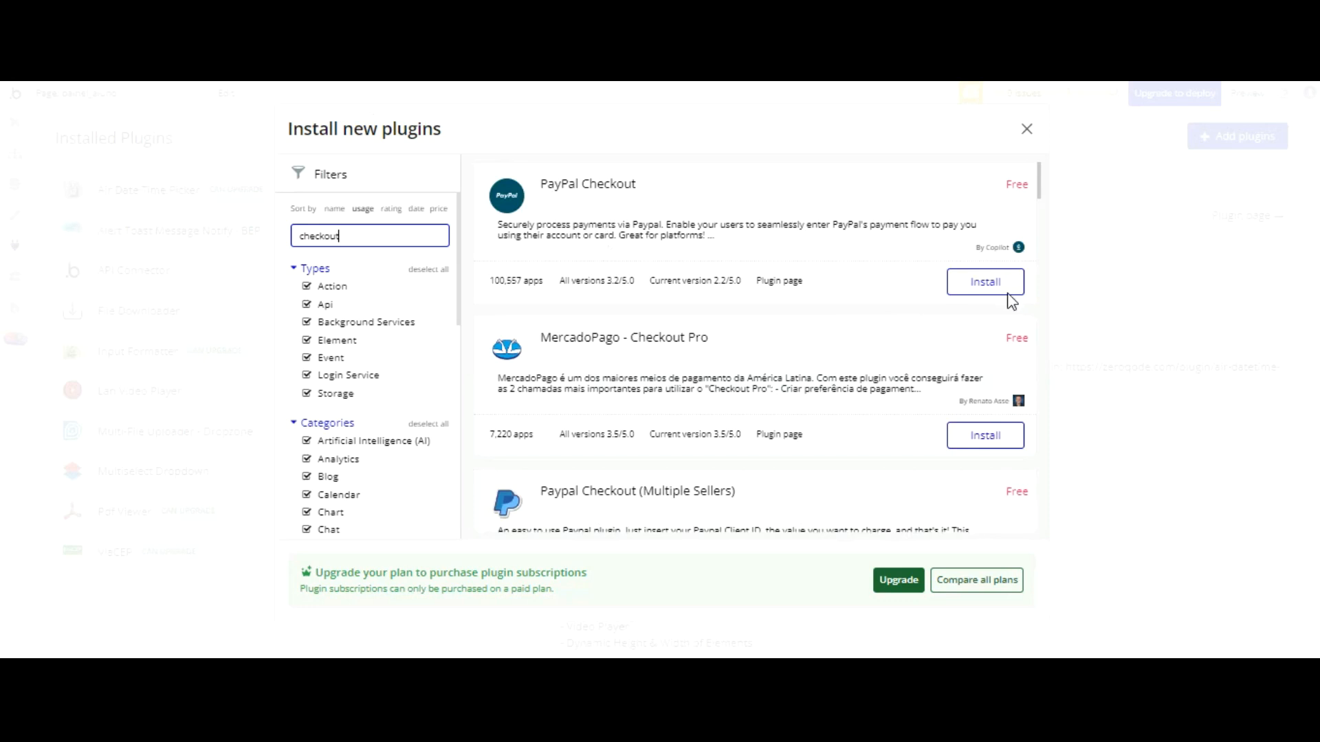
{"action": "left_click", "coordinate": [995, 436]}
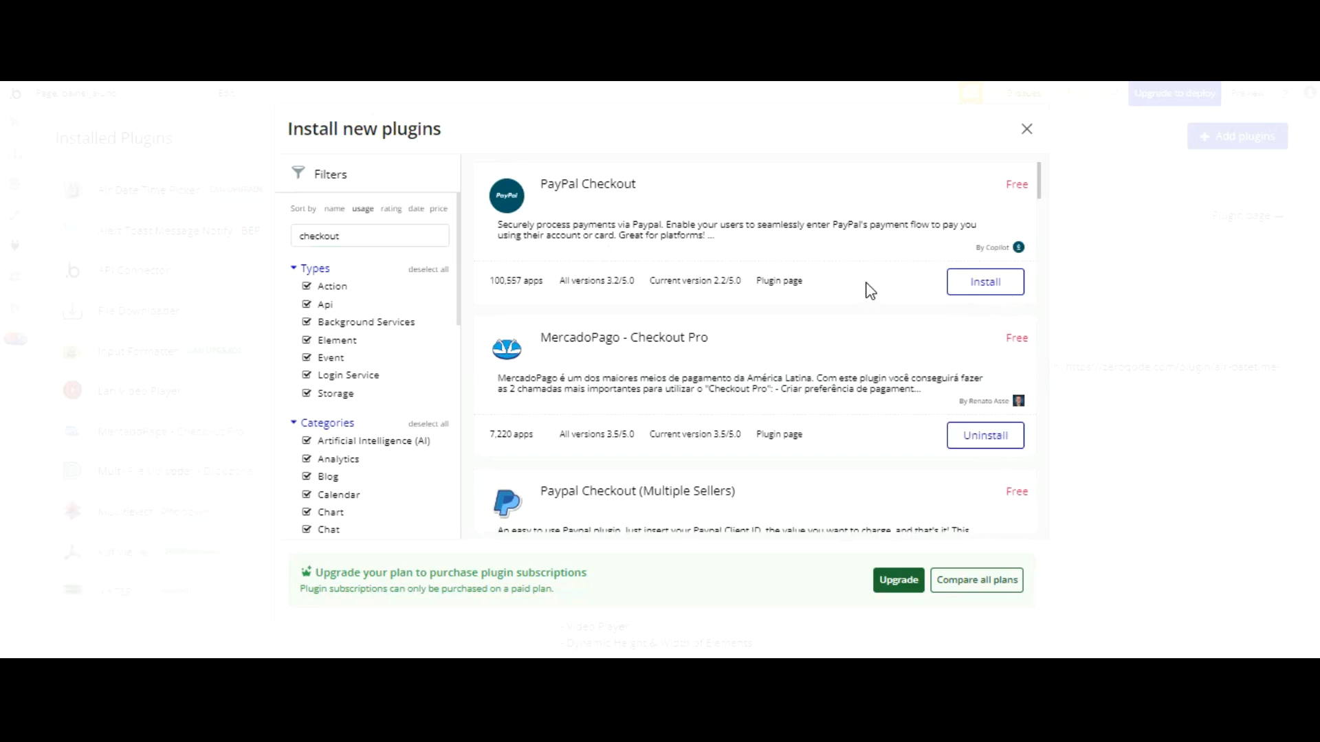
{"action": "left_click", "coordinate": [1027, 129]}
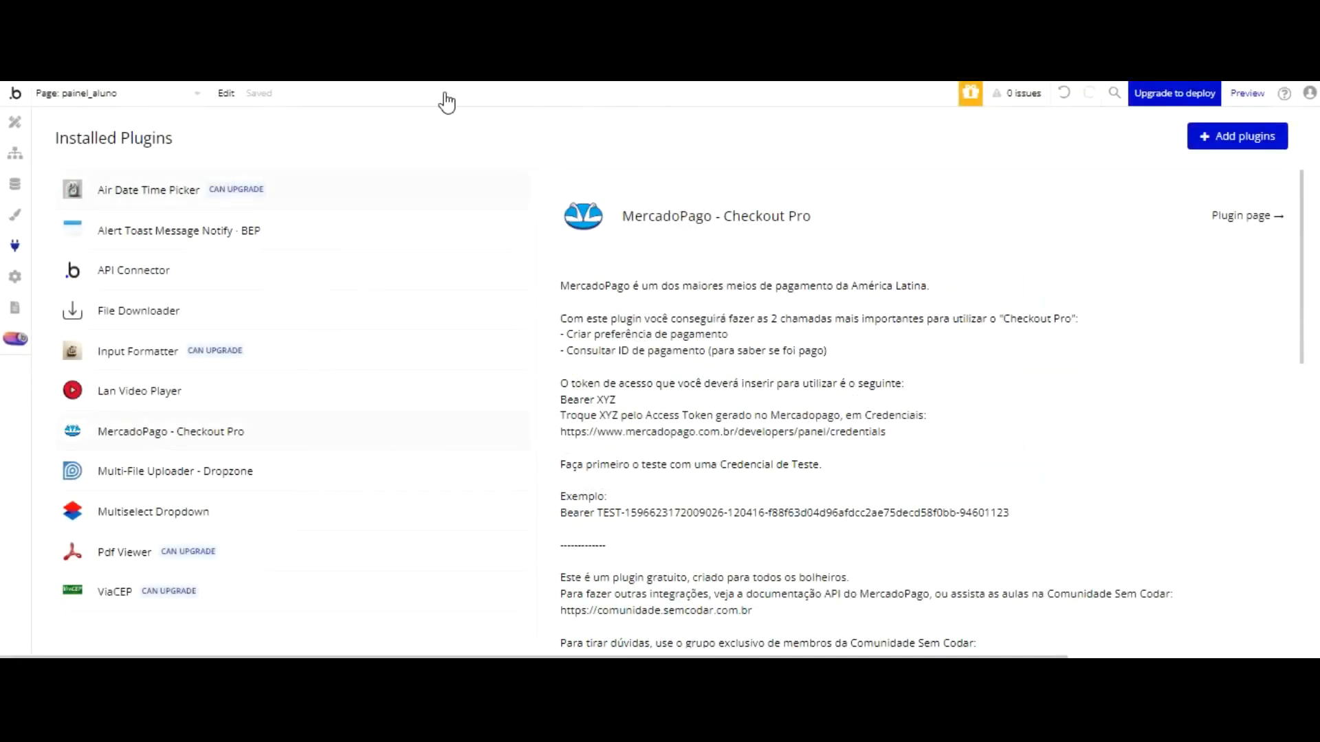
{"action": "scroll", "coordinate": [678, 254], "scroll_direction": "down", "scroll_amount": 5}
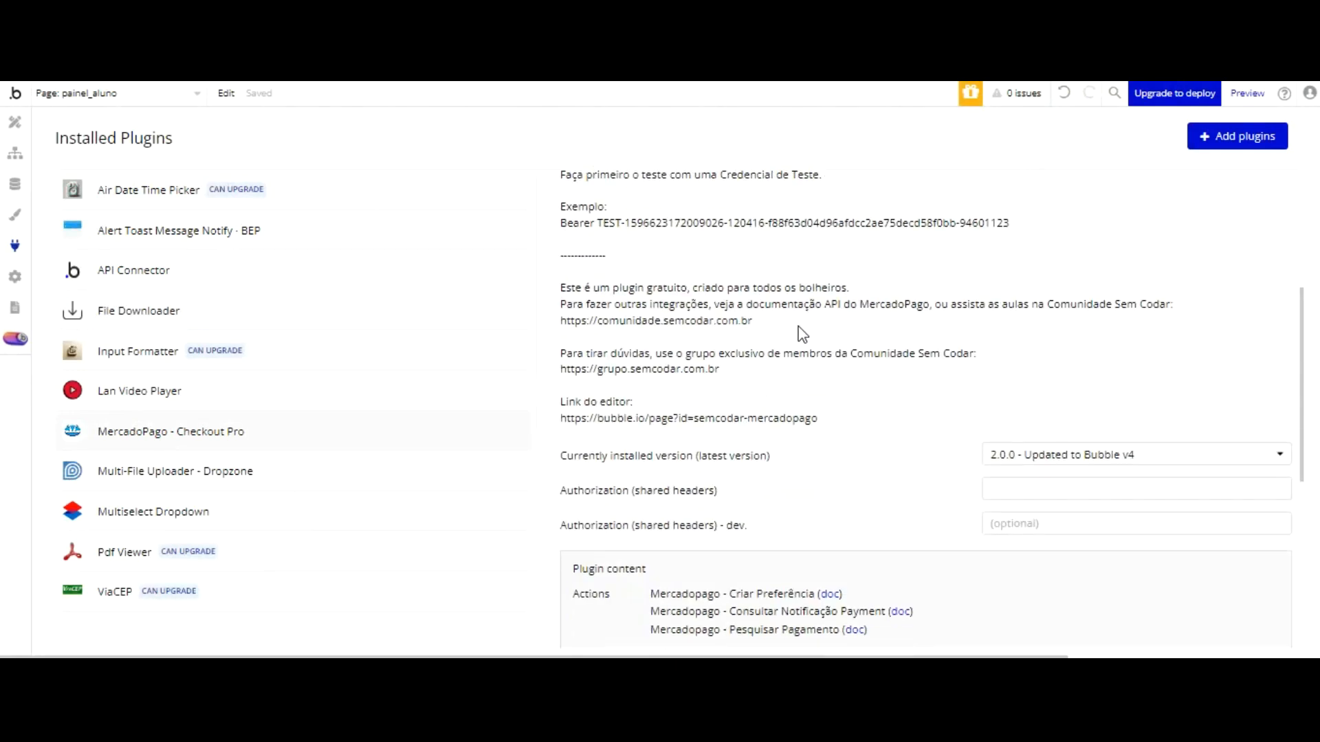
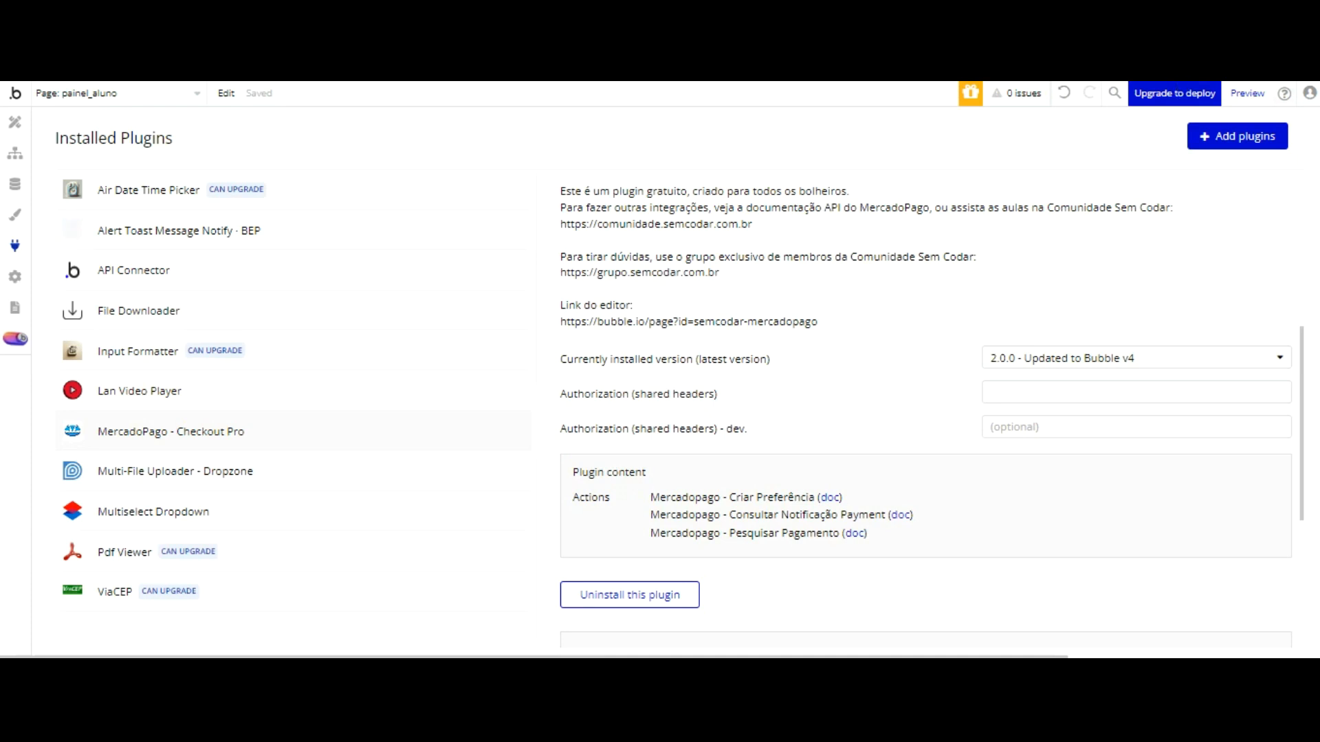
Switch from Bubble to the Mercado Pago Developers browser tab
{"action": "left_click", "coordinate": [887, 82]}
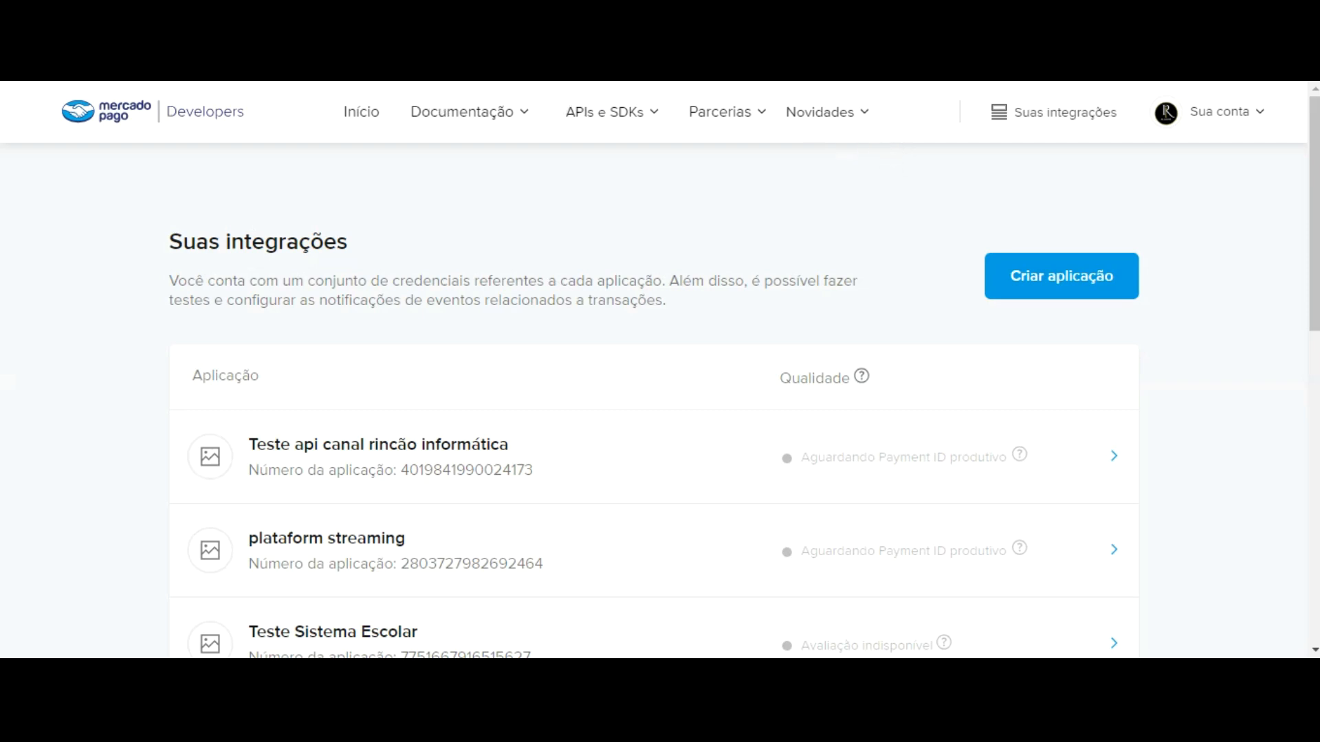
In a new tab, load the mercadopago.com.br/developers/panel/app integrations page
{"action": "key", "text": "ctrl+t"}
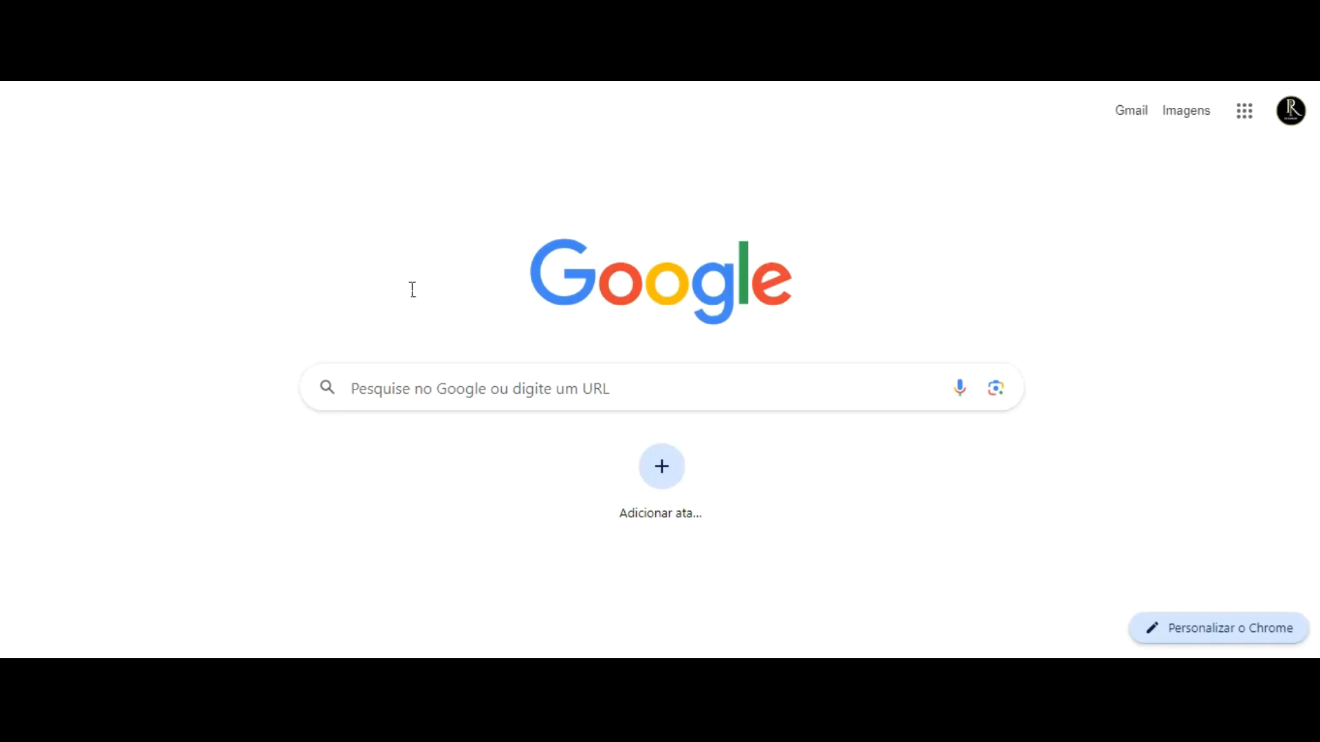
{"action": "left_click", "coordinate": [419, 397]}
{"action": "type", "text": "m"}
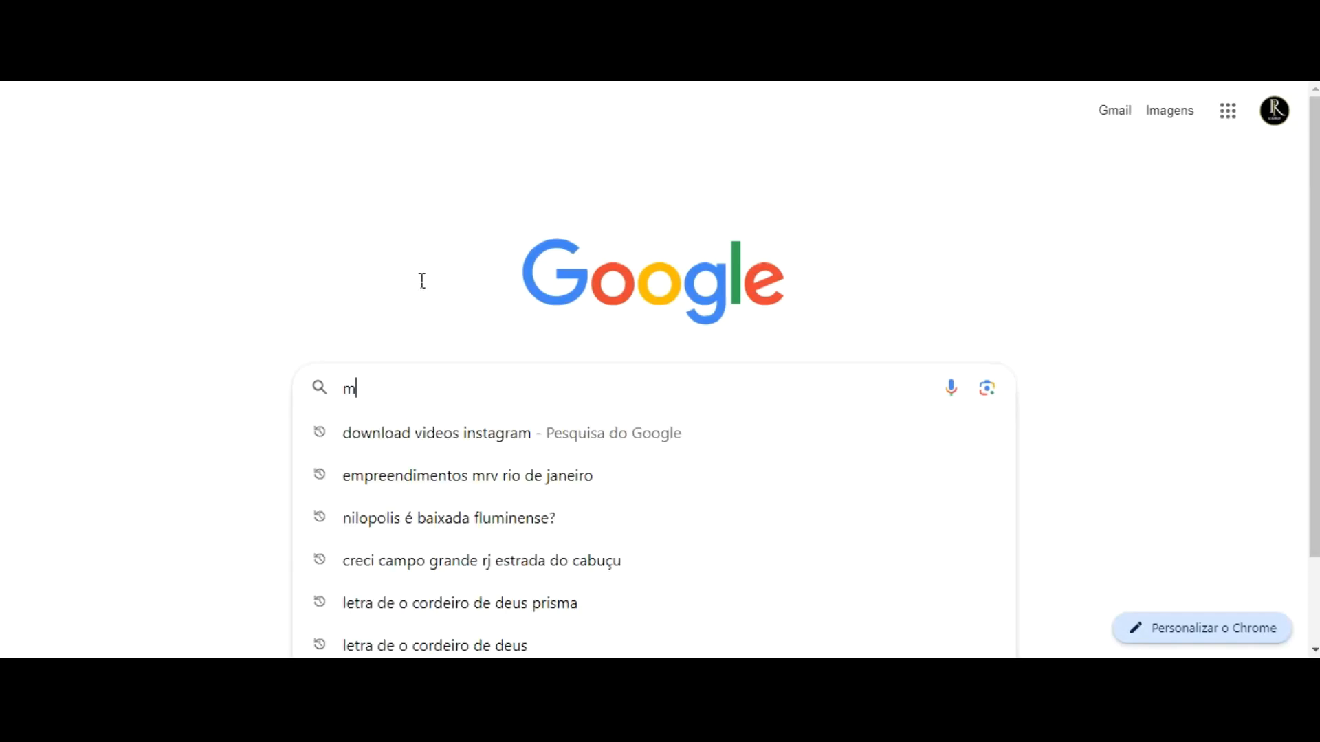
{"action": "type", "text": "er"}
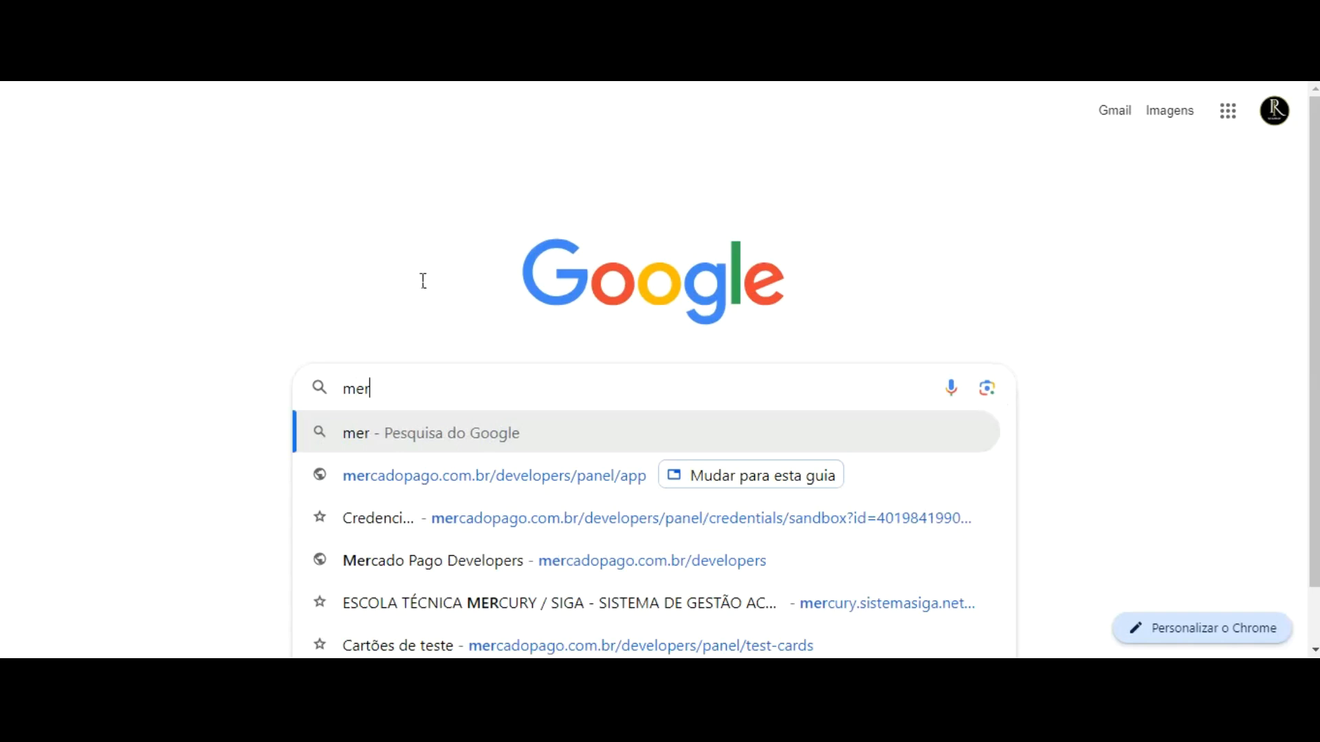
{"action": "left_click", "coordinate": [522, 474]}
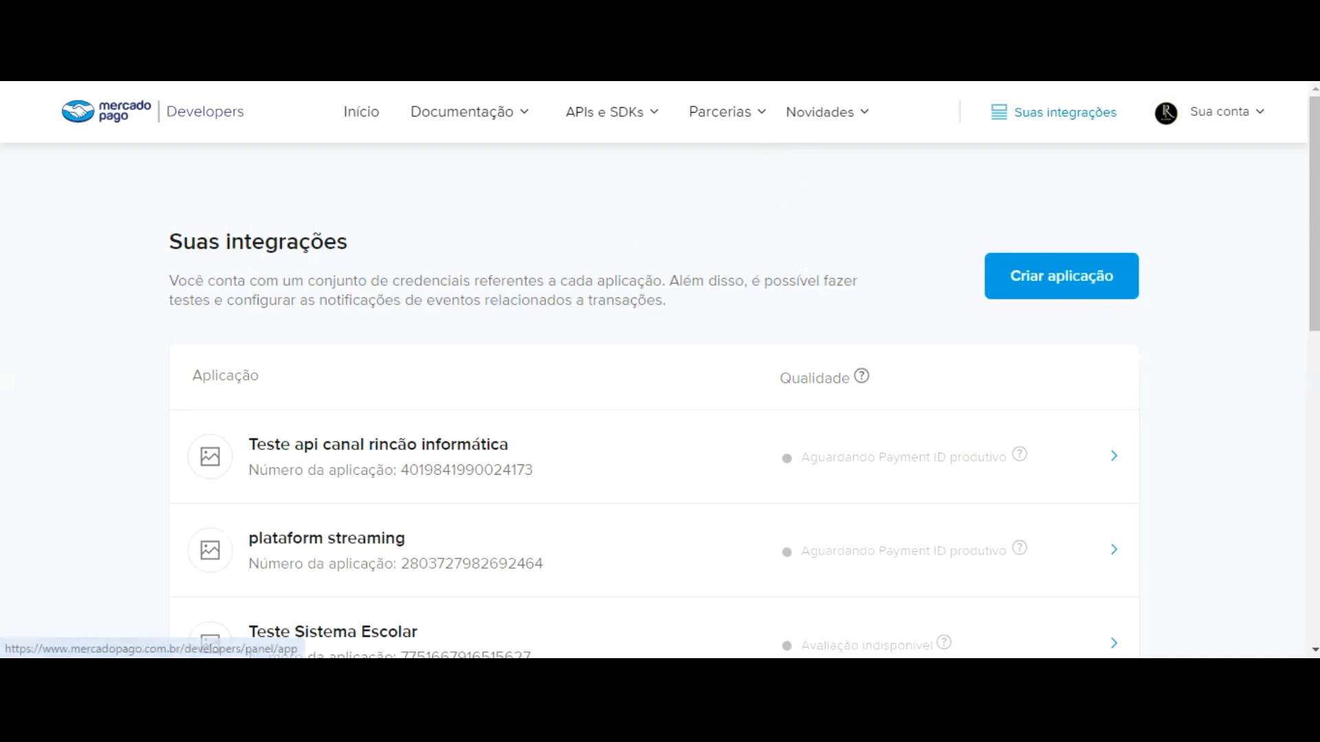
Start a new application and pass WhatsApp verification with the 6-digit code received
{"action": "left_click", "coordinate": [1098, 273]}
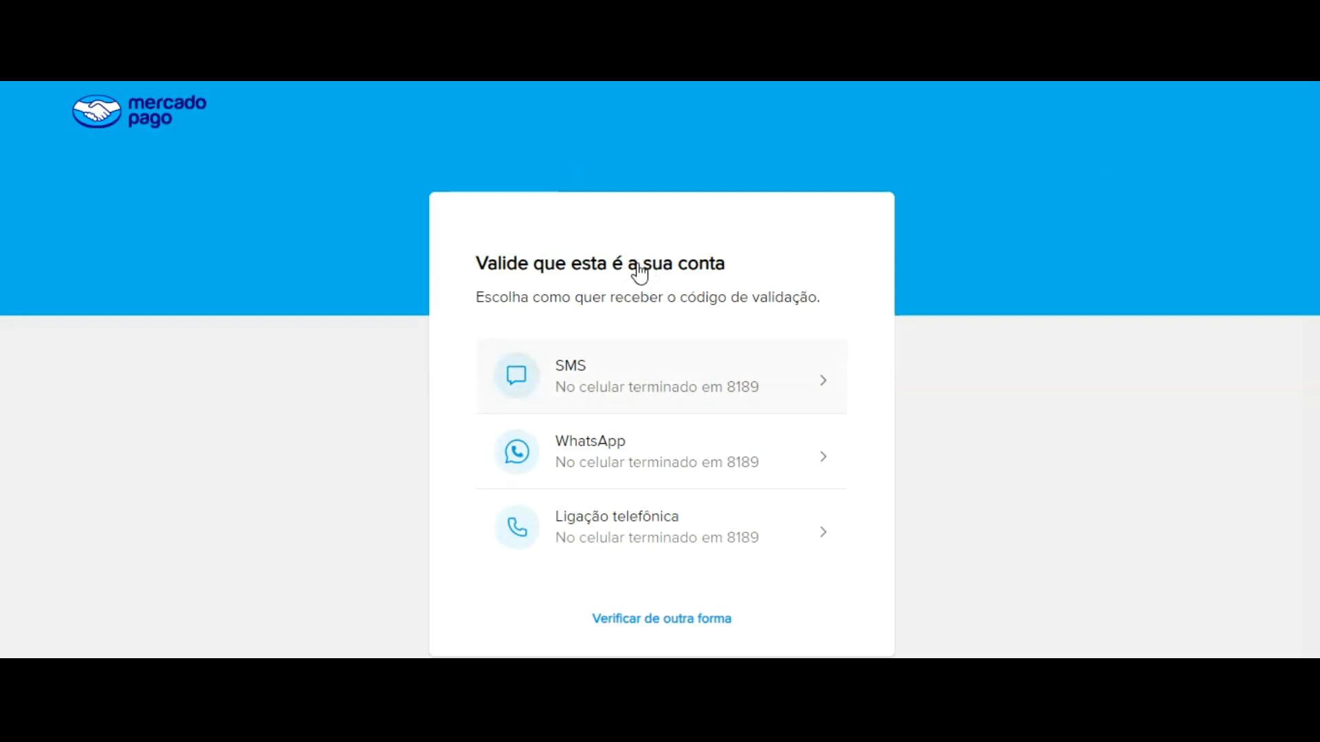
{"action": "left_click", "coordinate": [642, 335]}
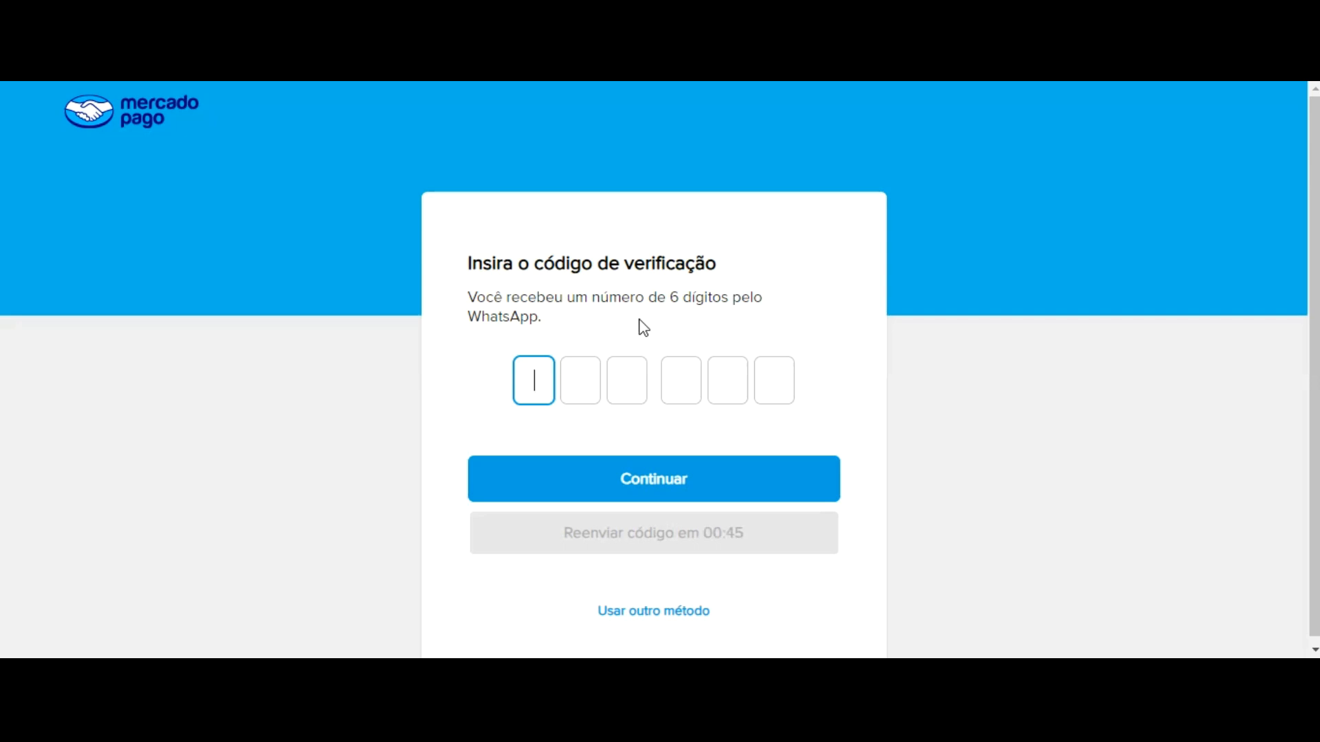
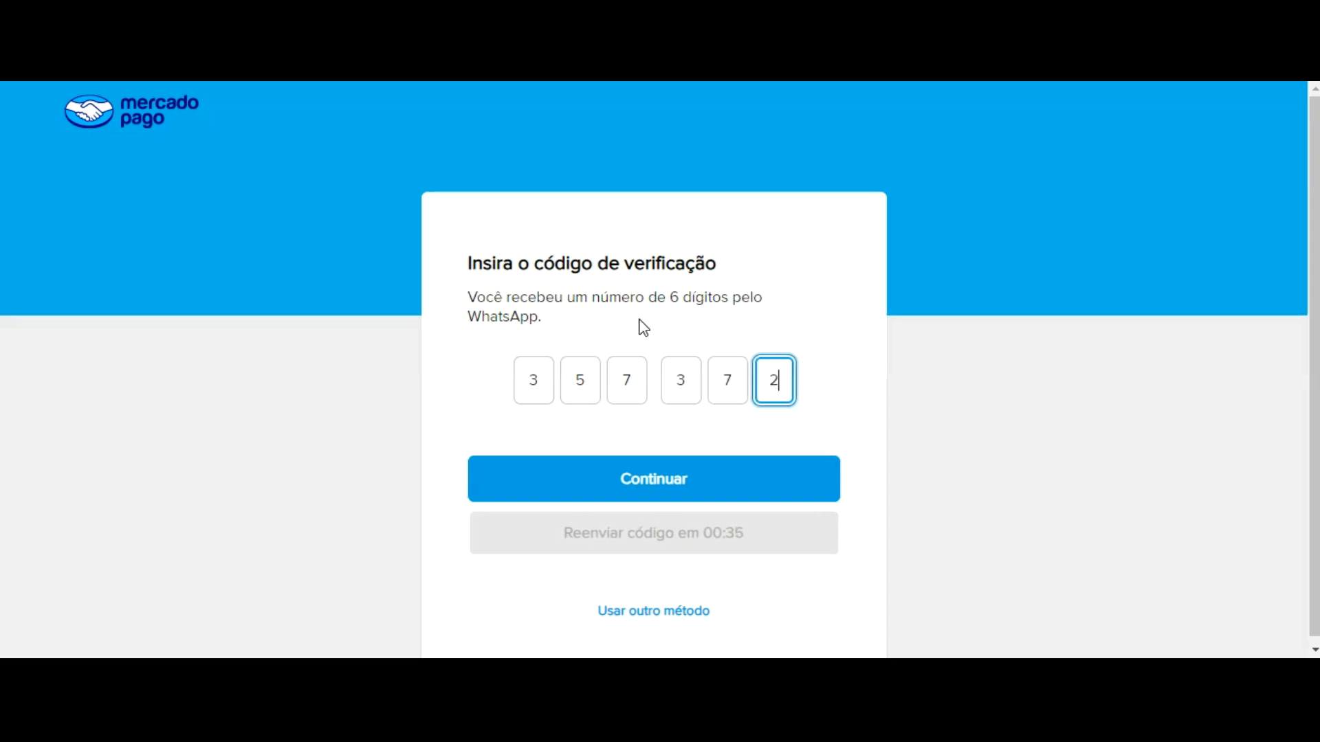
{"action": "left_click", "coordinate": [664, 472]}
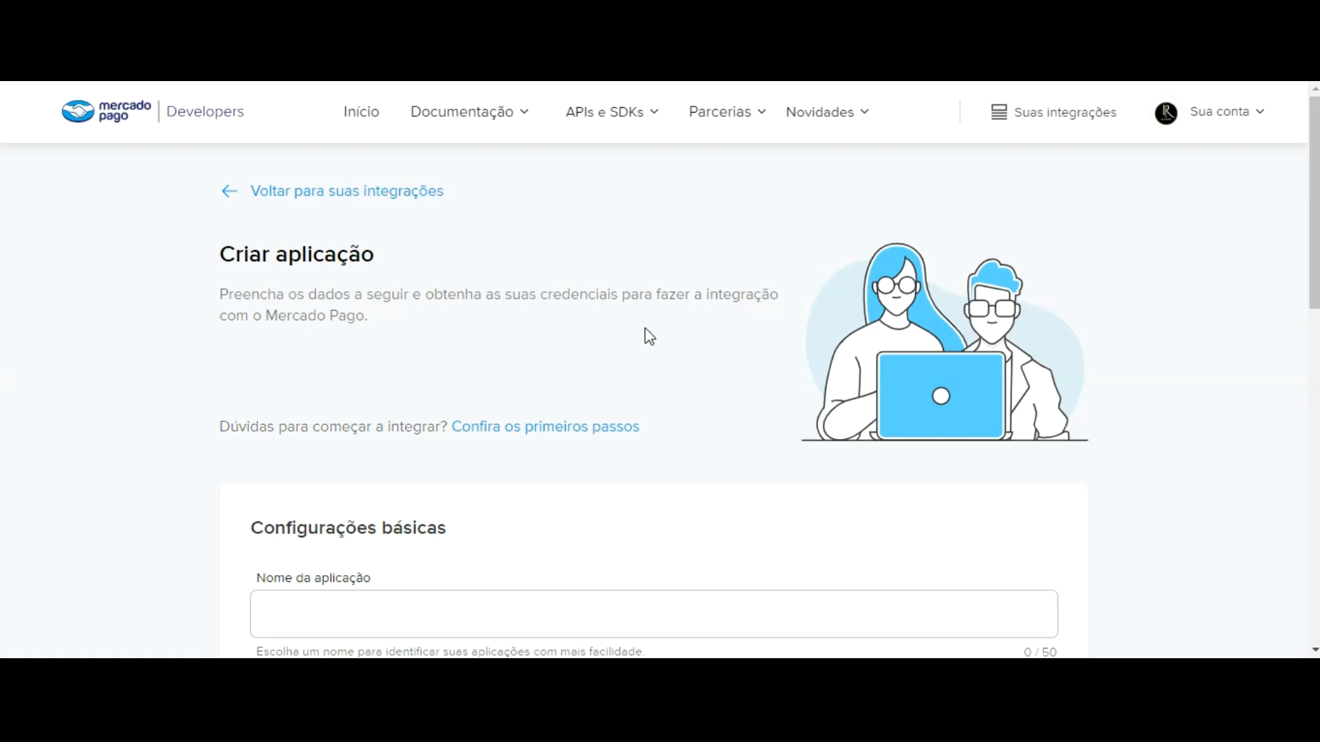
Leave the Criar aplicação form and open the Teste Sistema Escolar application from Suas integrações
{"action": "scroll", "coordinate": [578, 195], "scroll_direction": "down", "scroll_amount": 3}
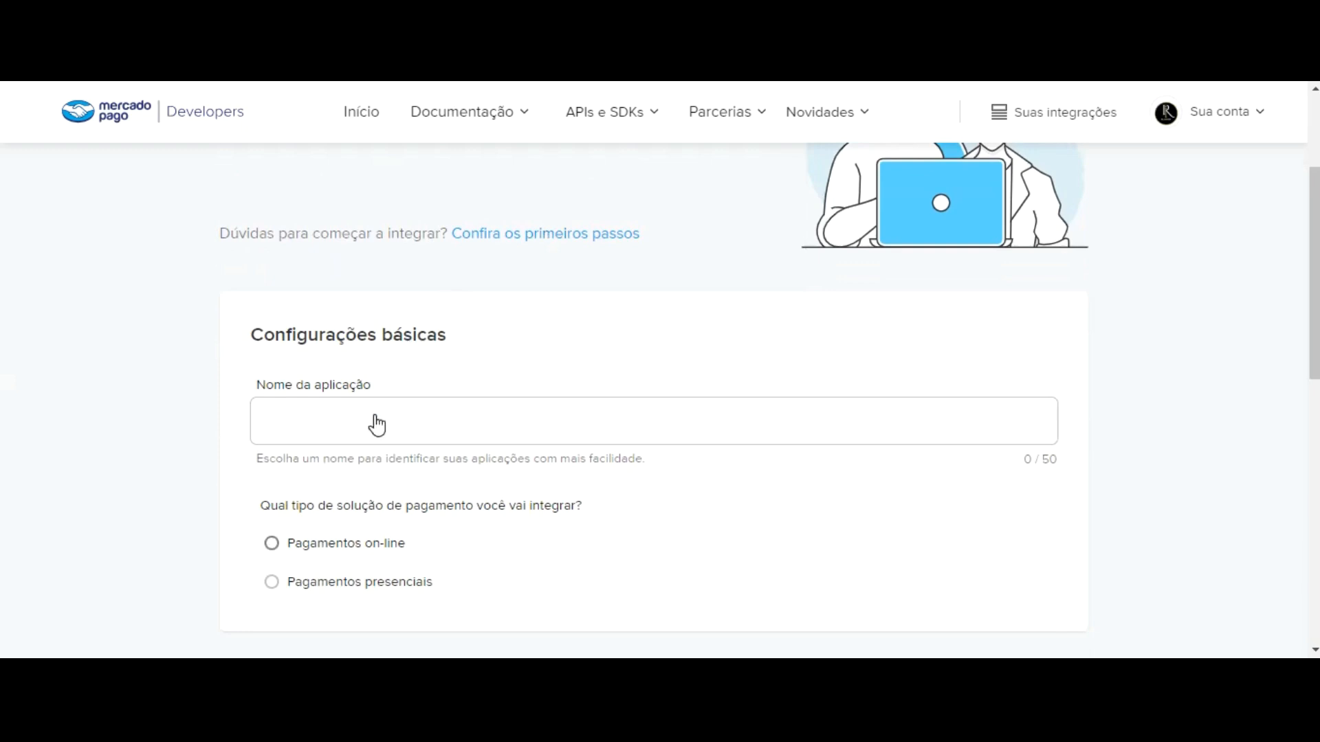
{"action": "scroll", "coordinate": [568, 365], "scroll_direction": "down", "scroll_amount": 3}
{"action": "scroll", "coordinate": [294, 379], "scroll_direction": "down", "scroll_amount": 1}
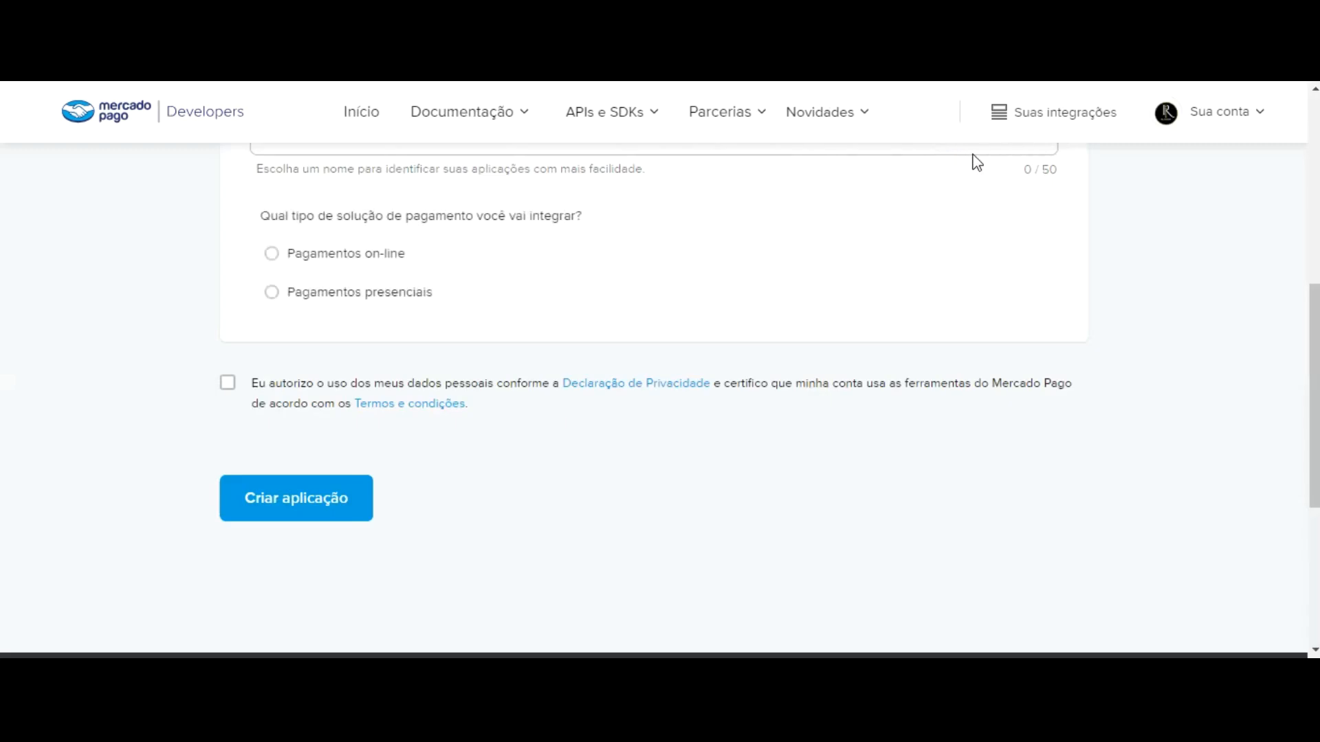
{"action": "scroll", "coordinate": [834, 248], "scroll_direction": "up", "scroll_amount": 7}
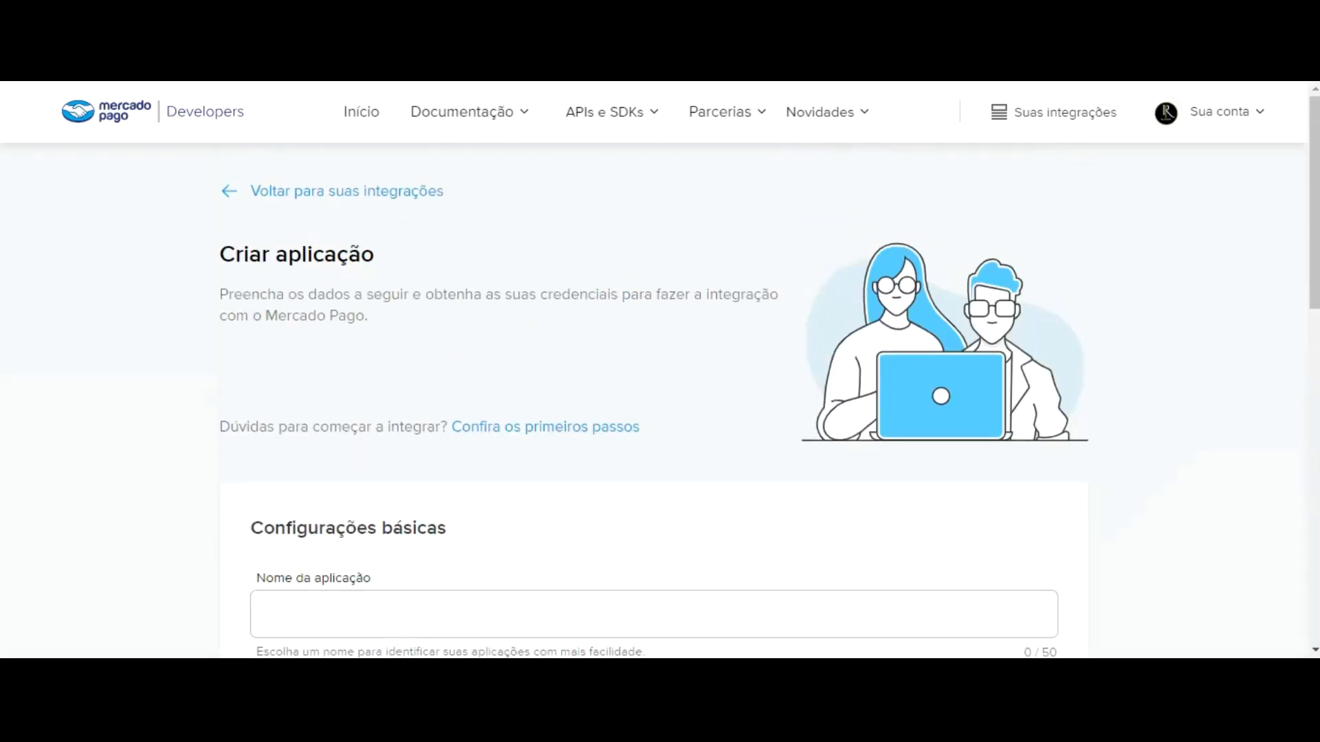
{"action": "left_click", "coordinate": [1049, 113]}
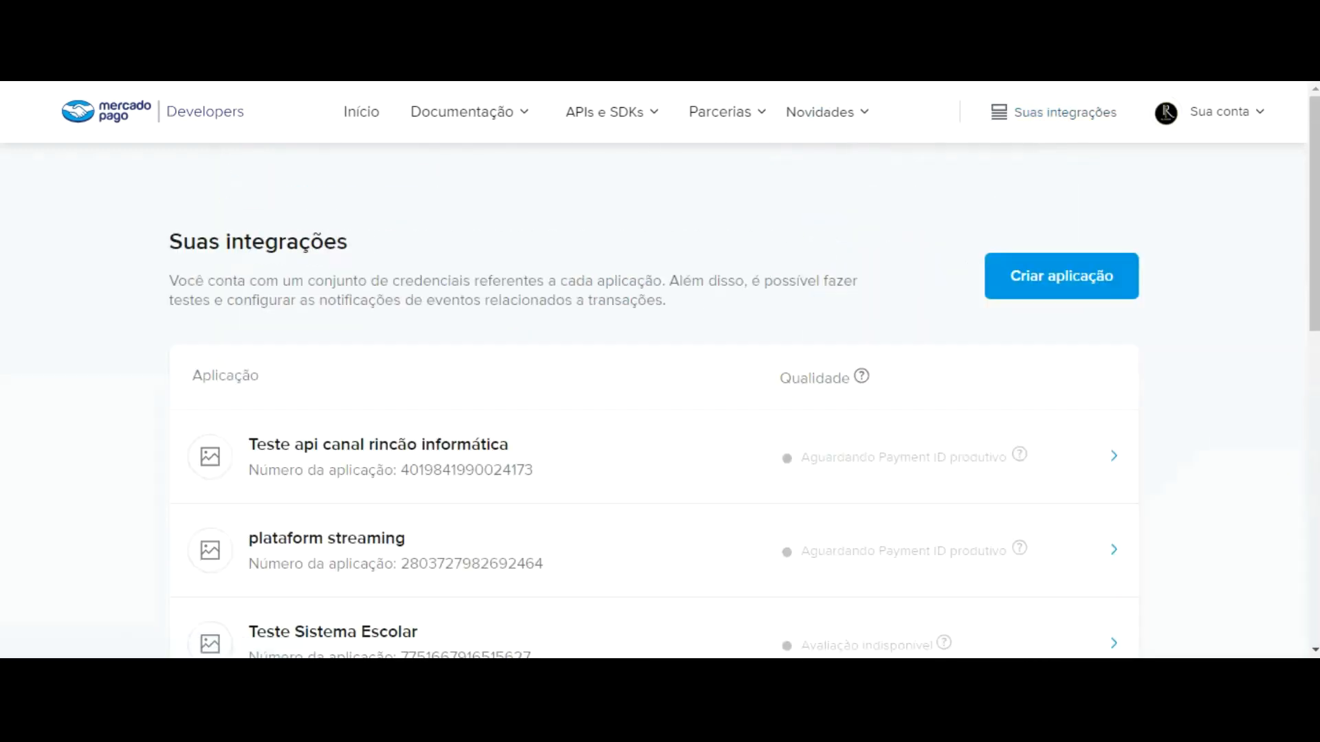
{"action": "scroll", "coordinate": [650, 293], "scroll_direction": "down", "scroll_amount": 4}
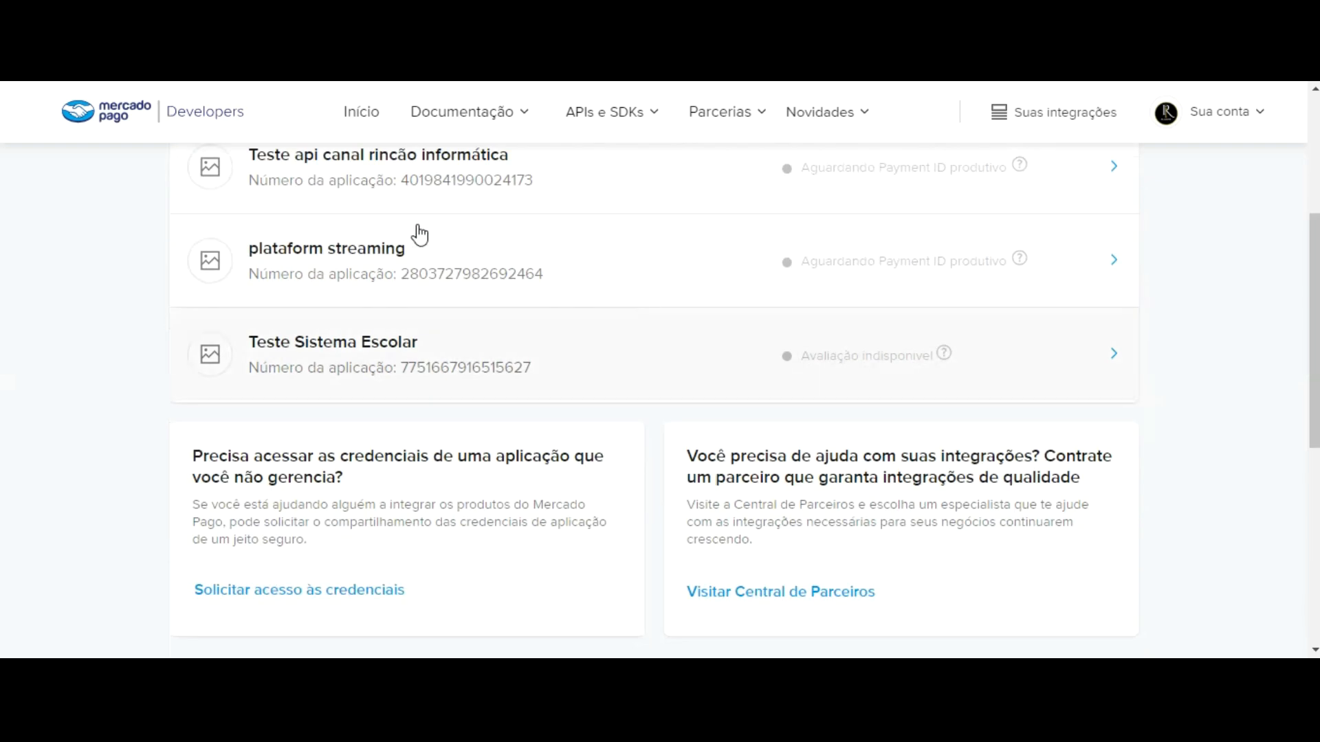
{"action": "left_click", "coordinate": [425, 361]}
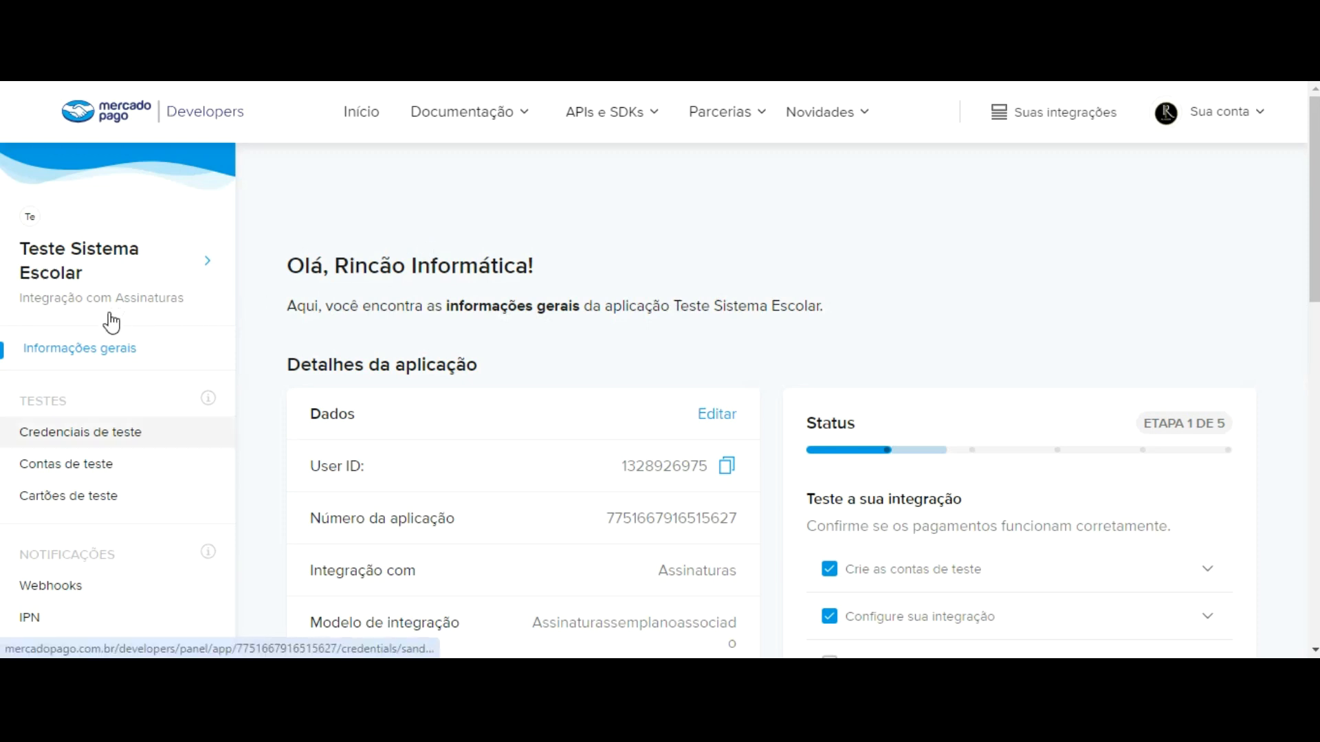
Under Credenciais de teste, reveal and copy the test Access Token, then return to Bubble
{"action": "left_click", "coordinate": [109, 431]}
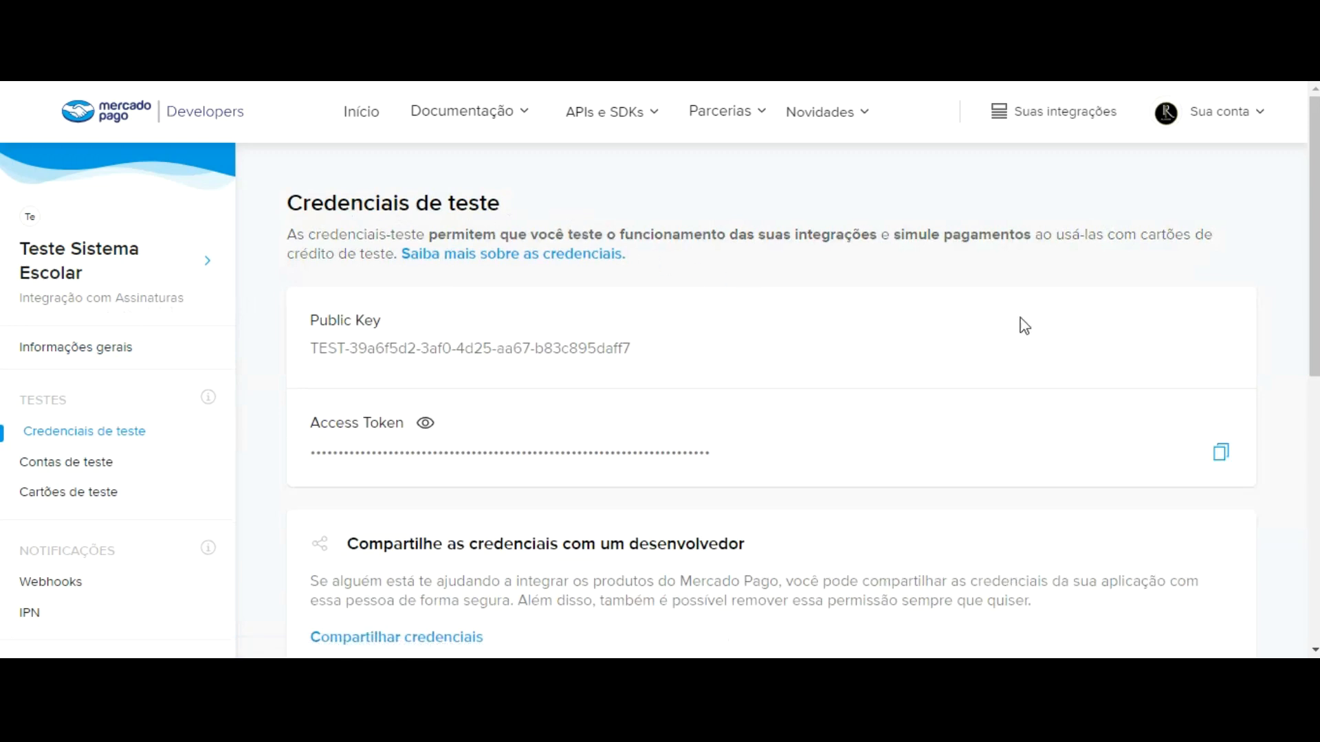
{"action": "left_click", "coordinate": [426, 423]}
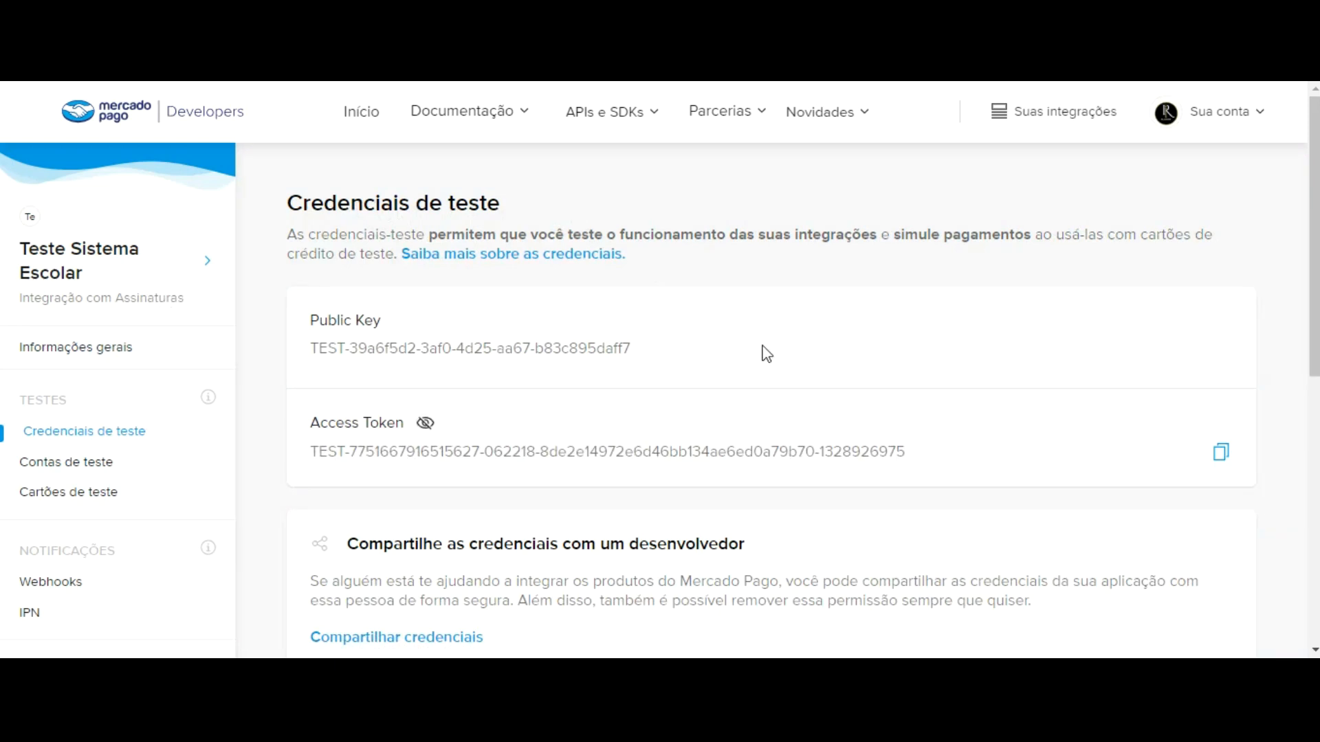
{"action": "left_click", "coordinate": [1221, 451]}
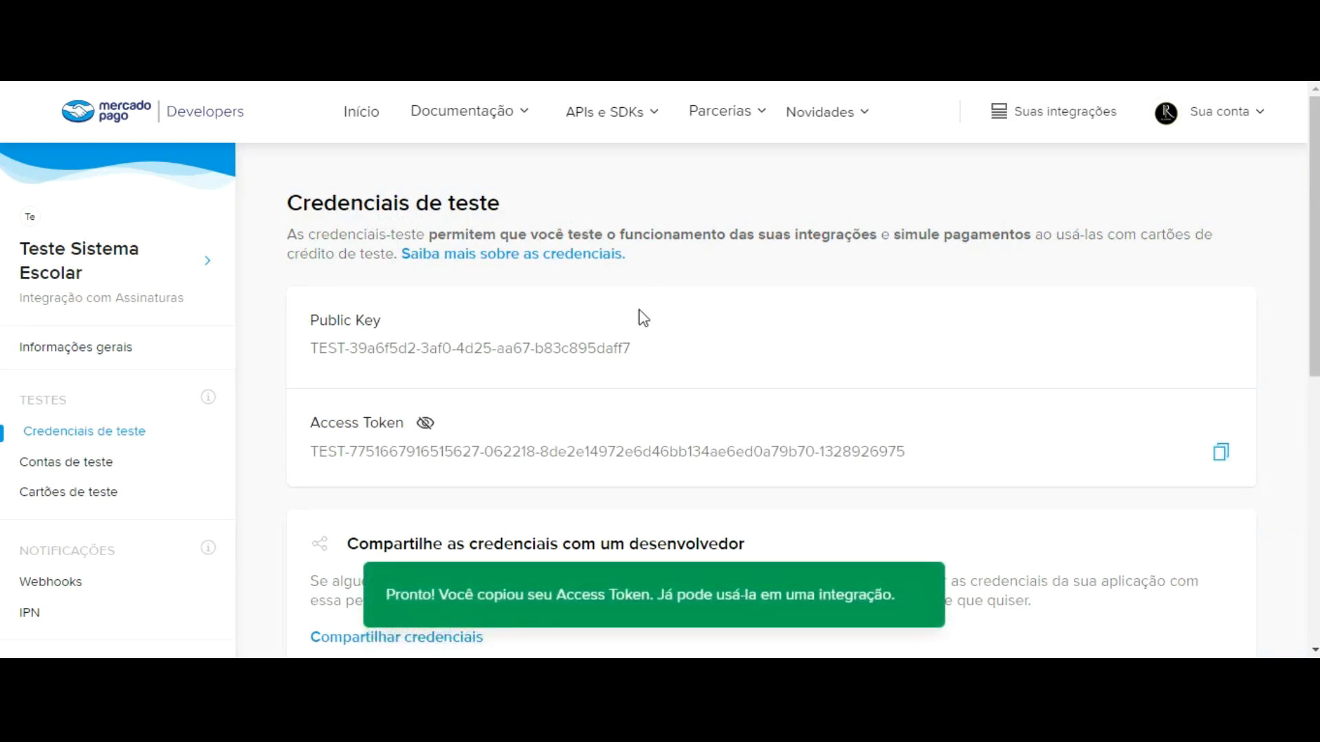
{"action": "key", "text": "ctrl+Tab"}
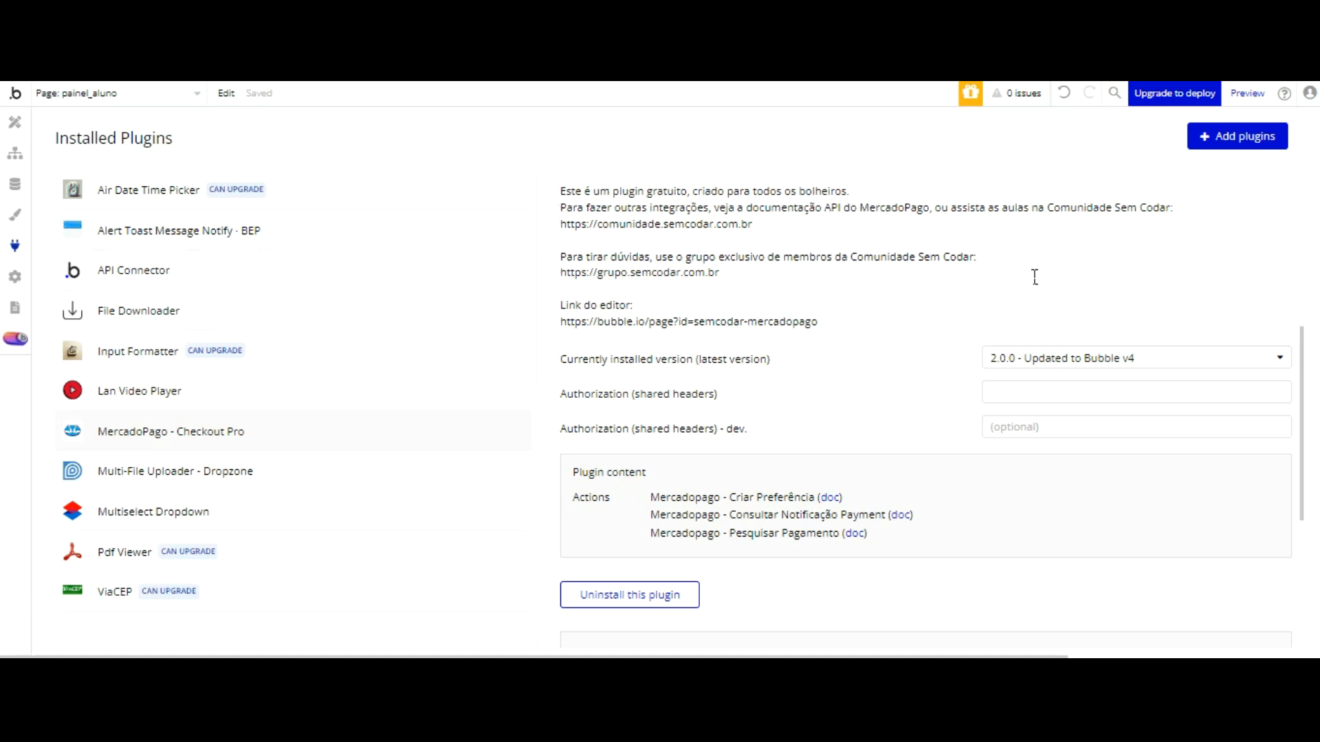
Set the shared Authorization header to 'Bearer' plus the test Access Token
{"action": "left_click", "coordinate": [1033, 394]}
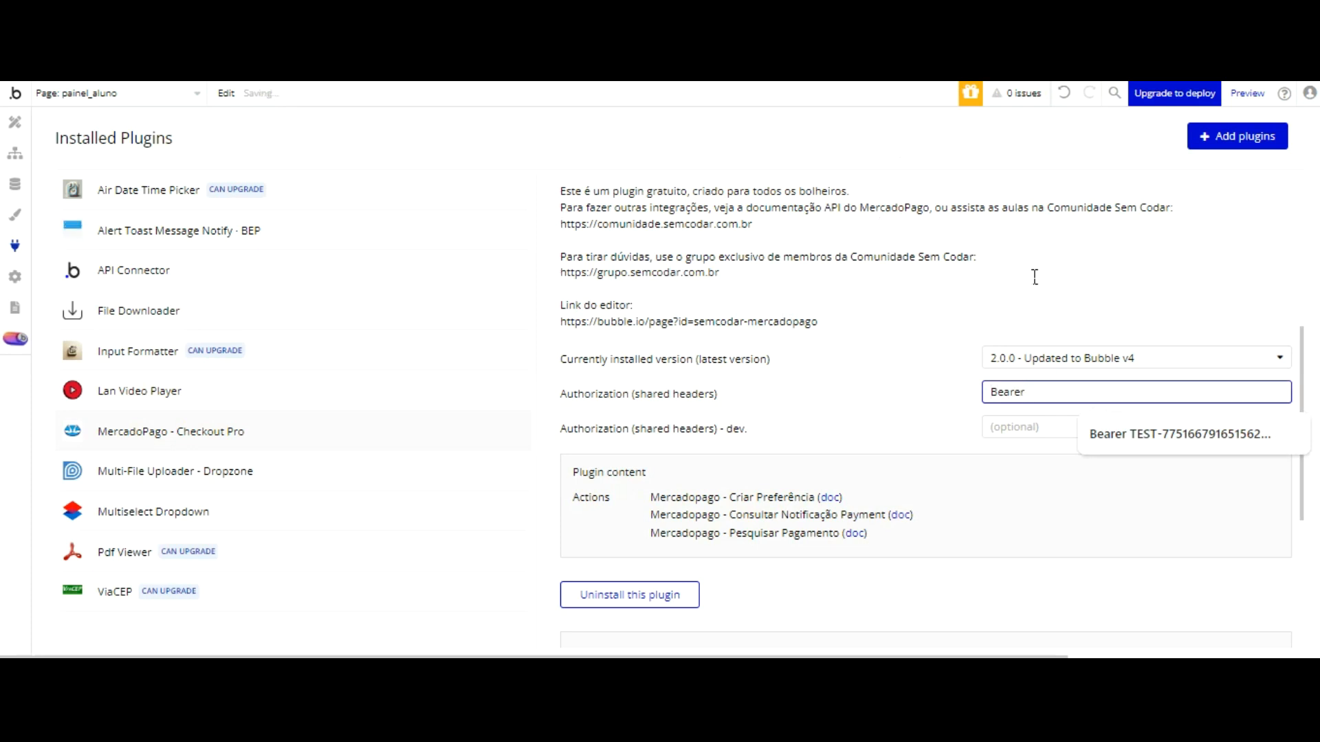
{"action": "key", "text": "Down"}
{"action": "key", "text": "Return"}
{"action": "left_click", "coordinate": [942, 246]}
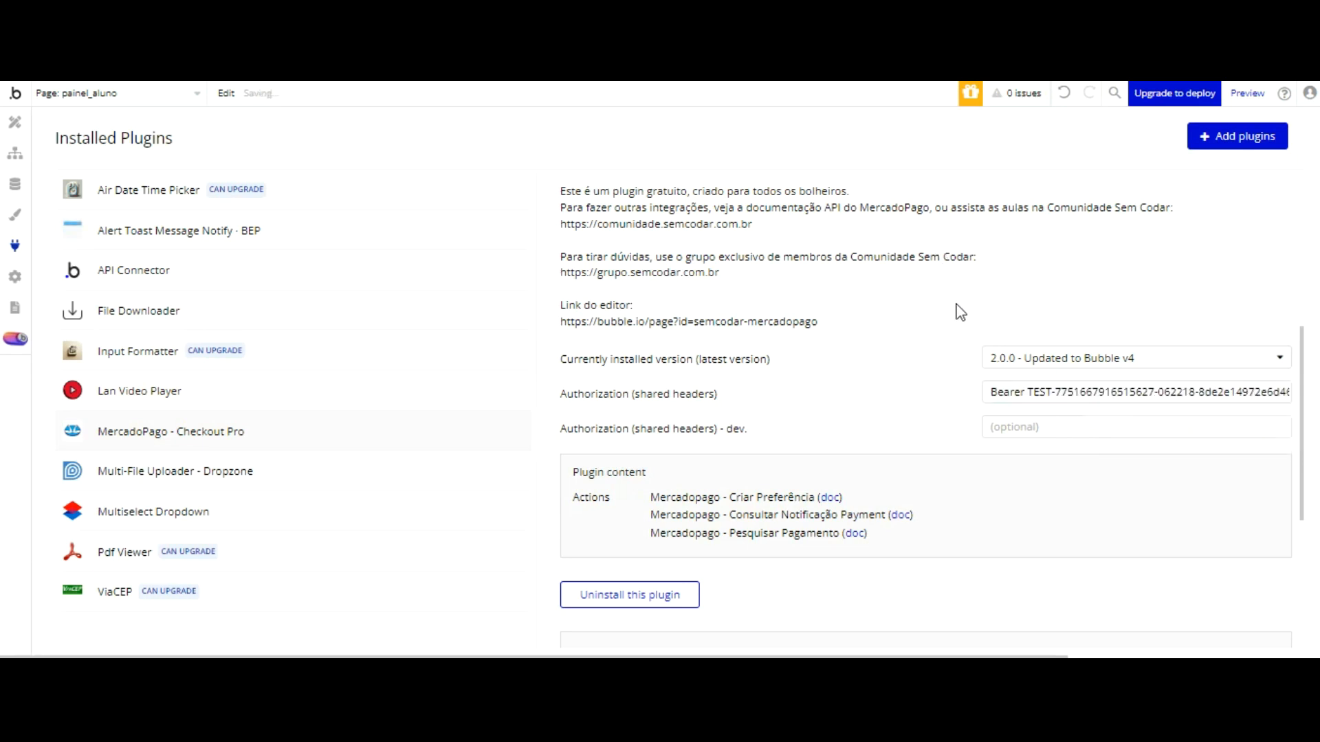
Set the dev Authorization header to 'Bearer' plus the test Access Token
{"action": "left_click", "coordinate": [1036, 427]}
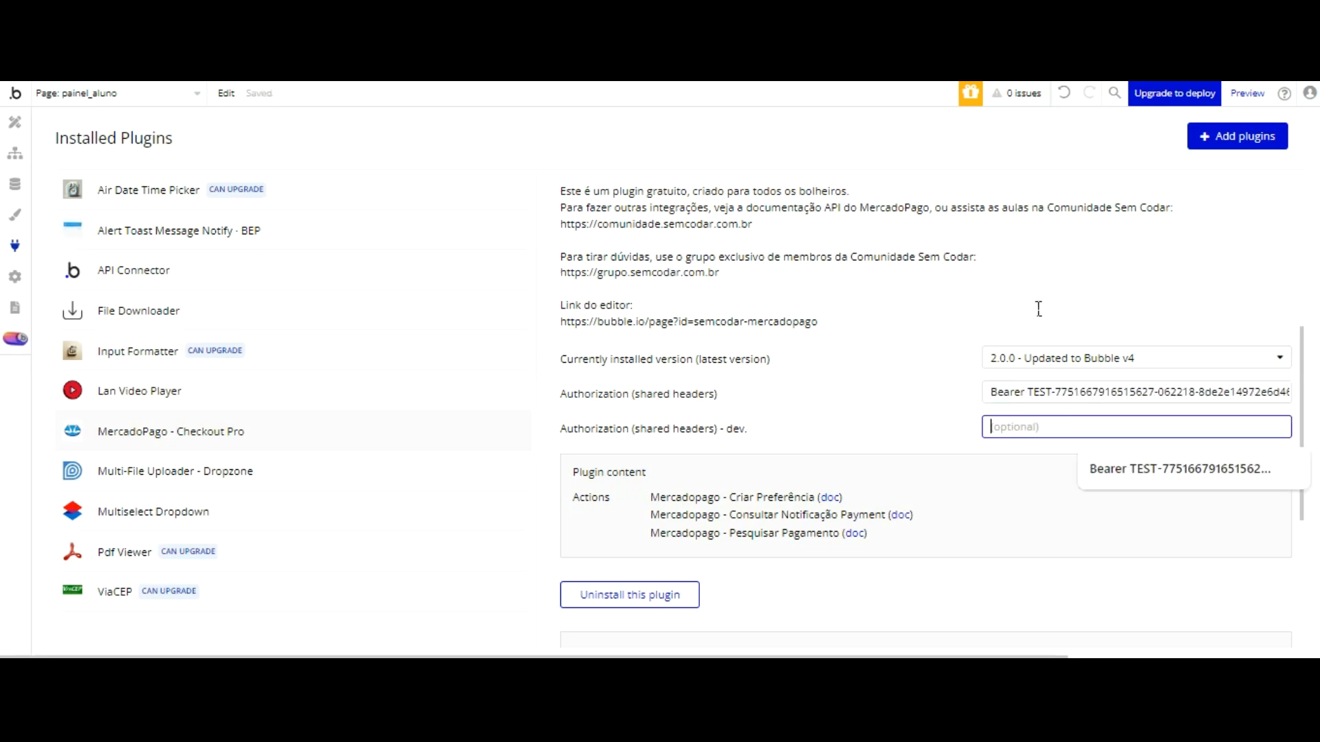
{"action": "type", "text": "Bearer"}
{"action": "key", "text": "Down"}
{"action": "key", "text": "Return"}
{"action": "left_click", "coordinate": [955, 254]}
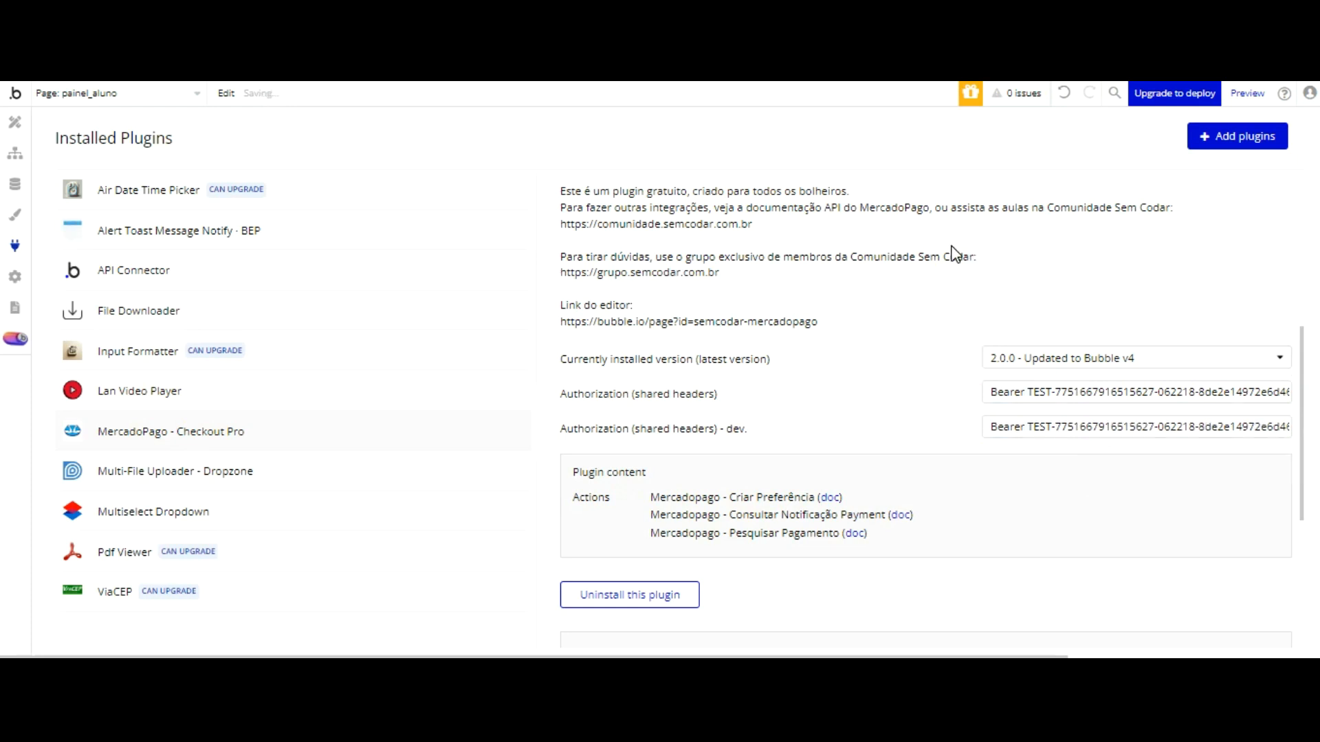
{"action": "left_click", "coordinate": [15, 153]}
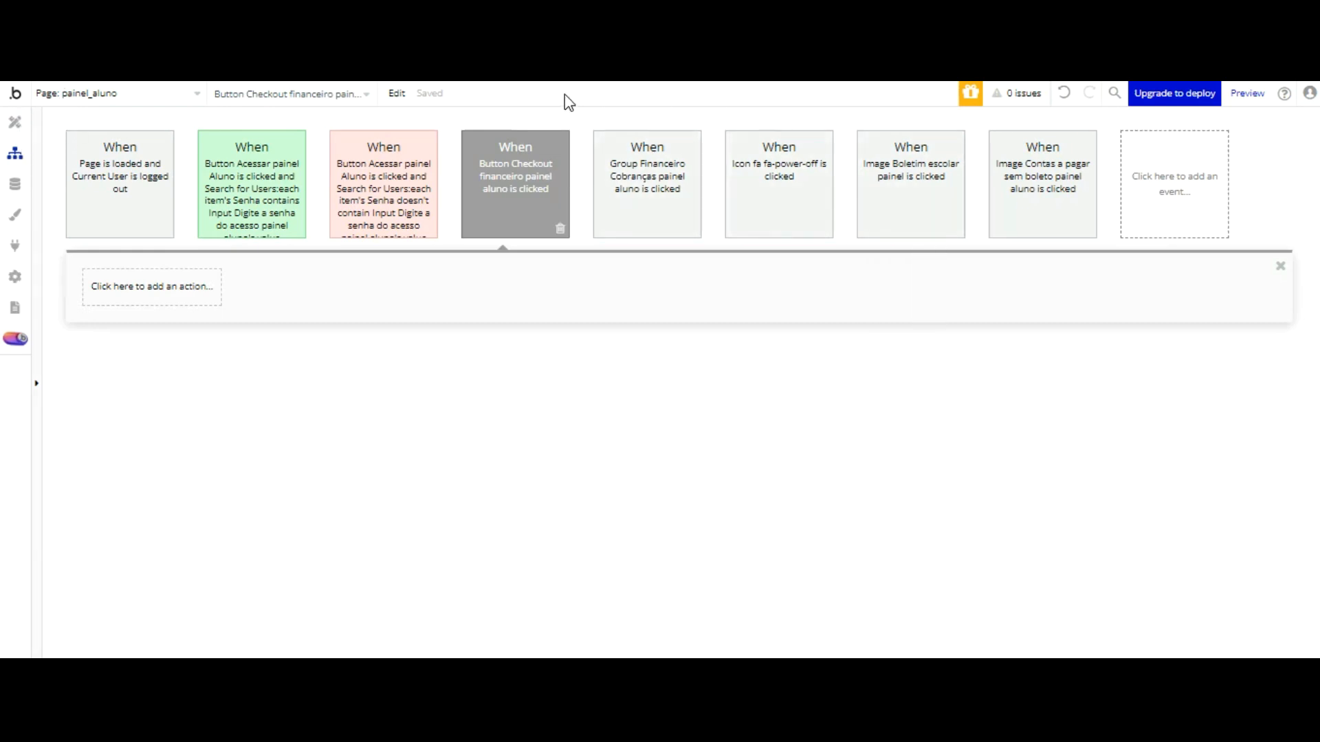
Review the installed MercadoPago - Checkout Pro plugin settings
{"action": "left_click", "coordinate": [15, 122]}
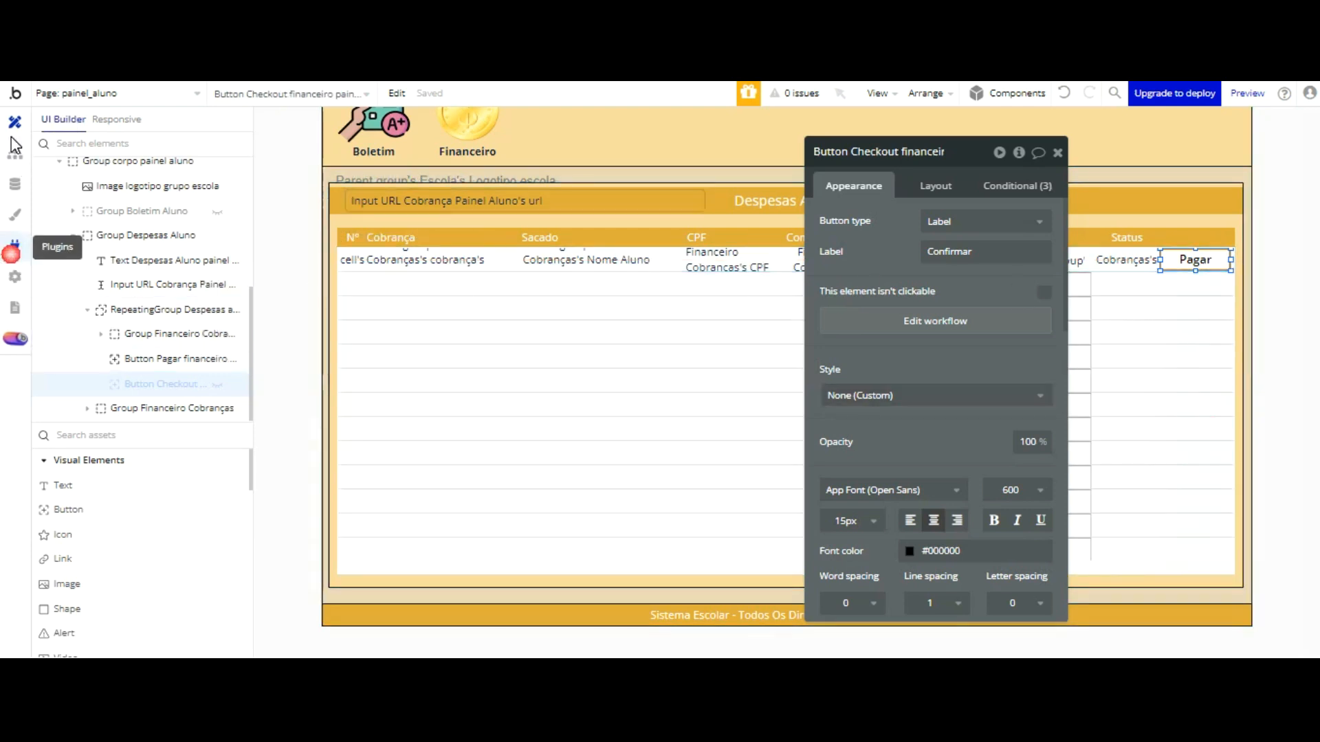
{"action": "left_click", "coordinate": [14, 248]}
{"action": "scroll", "coordinate": [940, 273], "scroll_direction": "down", "scroll_amount": 3}
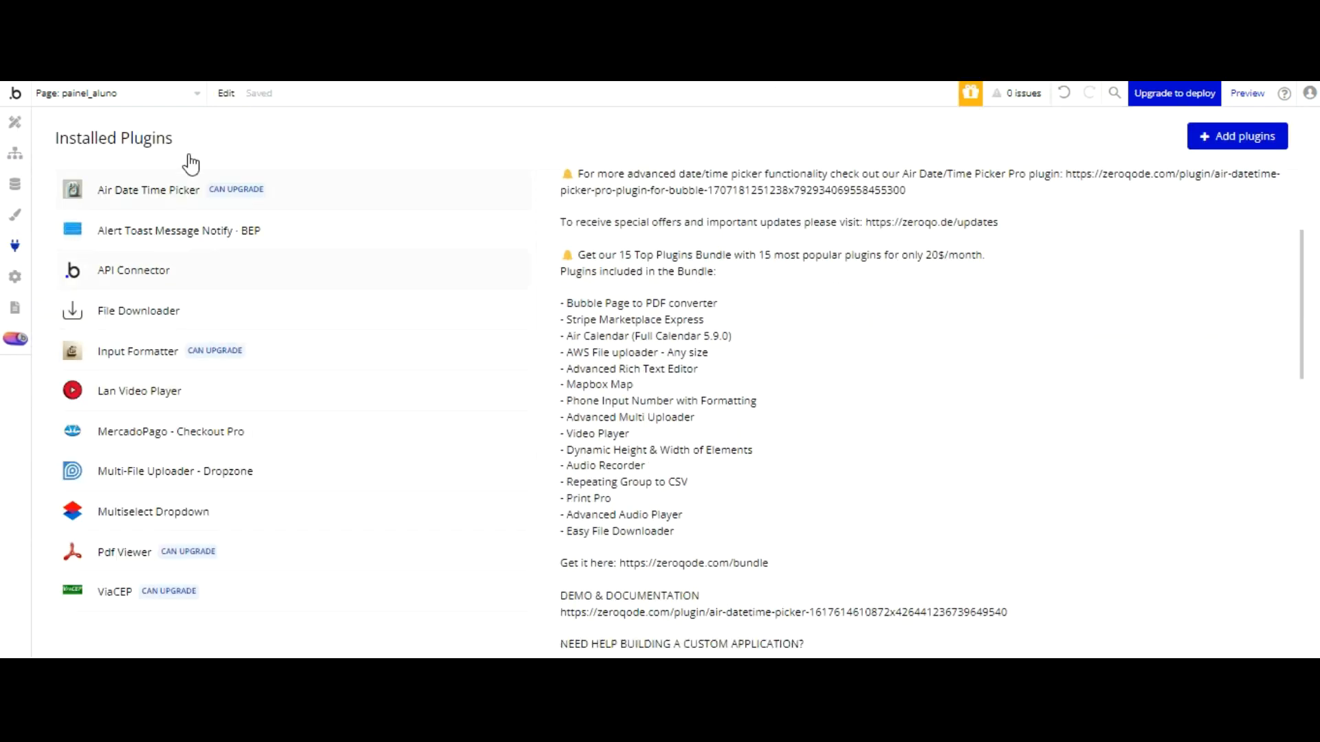
{"action": "left_click", "coordinate": [176, 430]}
{"action": "scroll", "coordinate": [1035, 271], "scroll_direction": "down", "scroll_amount": 3}
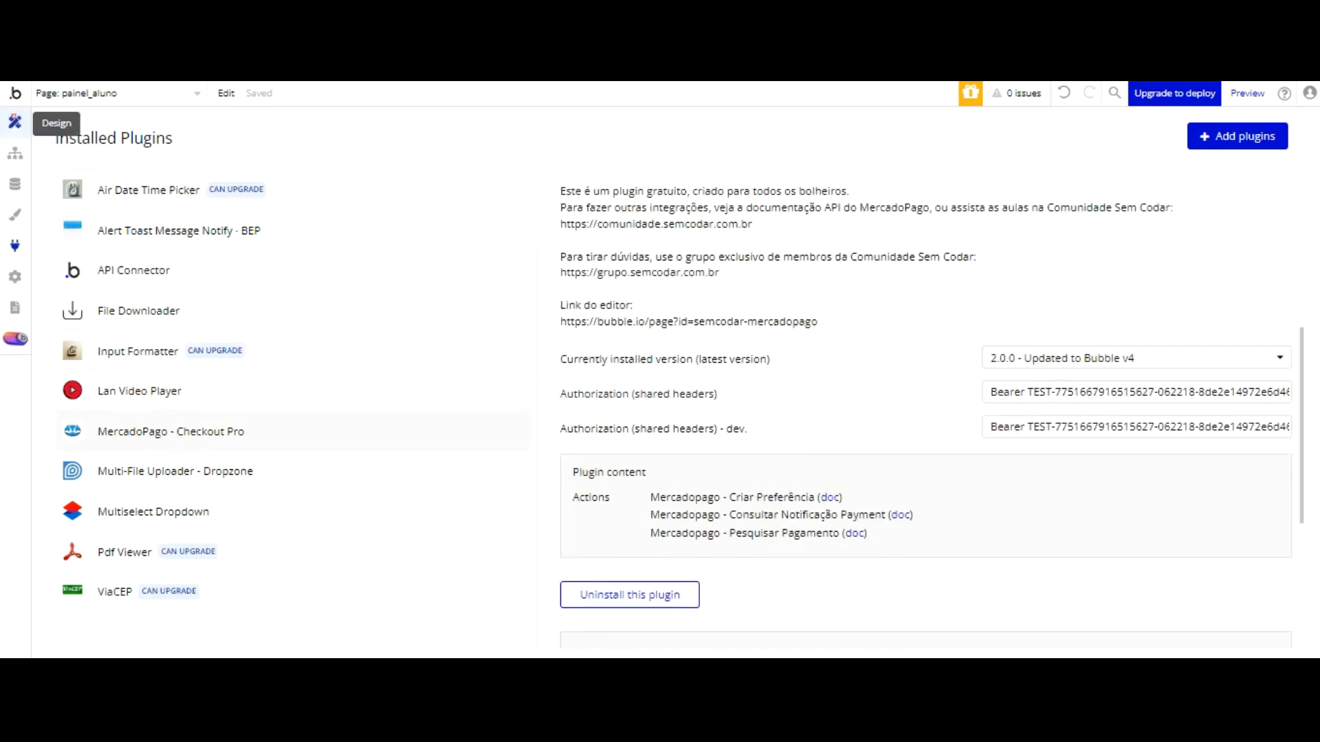
Open the Checkout financeiro button's click workflow and begin adding an action
{"action": "left_click", "coordinate": [15, 122]}
{"action": "left_click", "coordinate": [921, 150]}
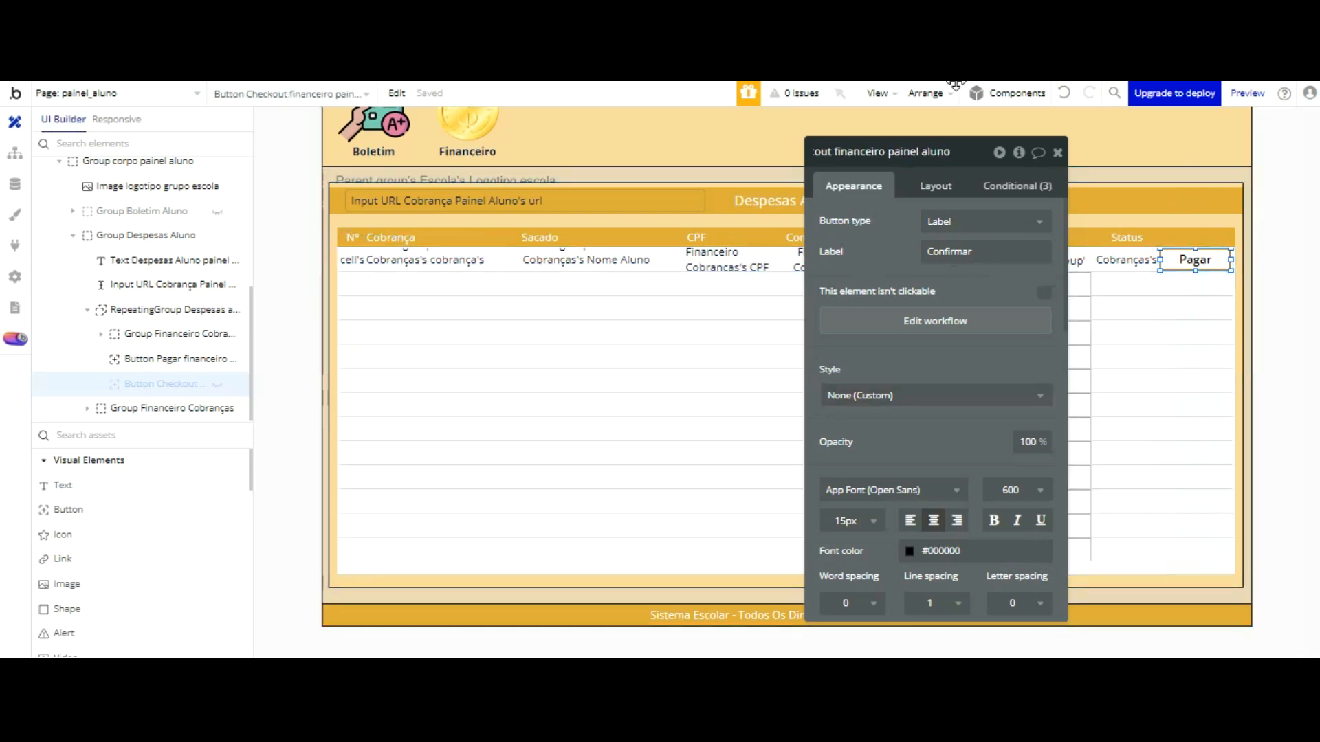
{"action": "left_click", "coordinate": [936, 194]}
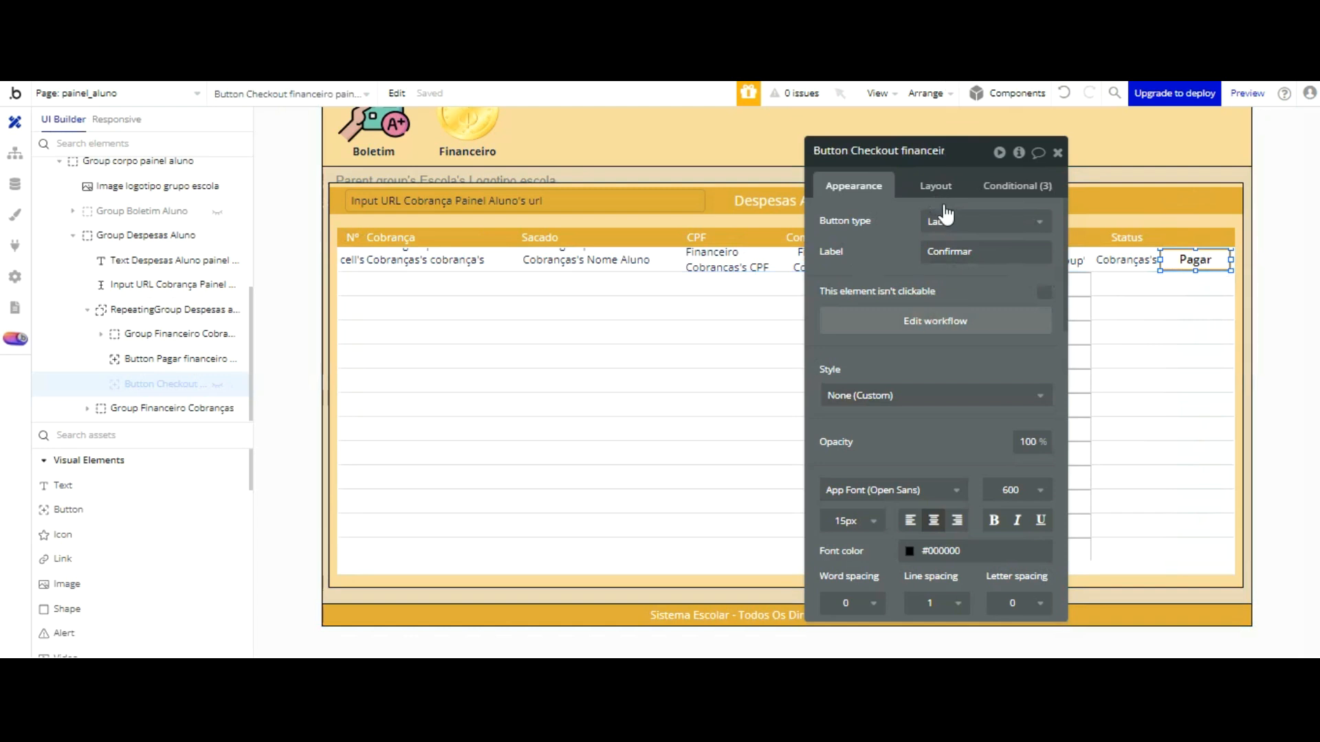
{"action": "left_click", "coordinate": [951, 327]}
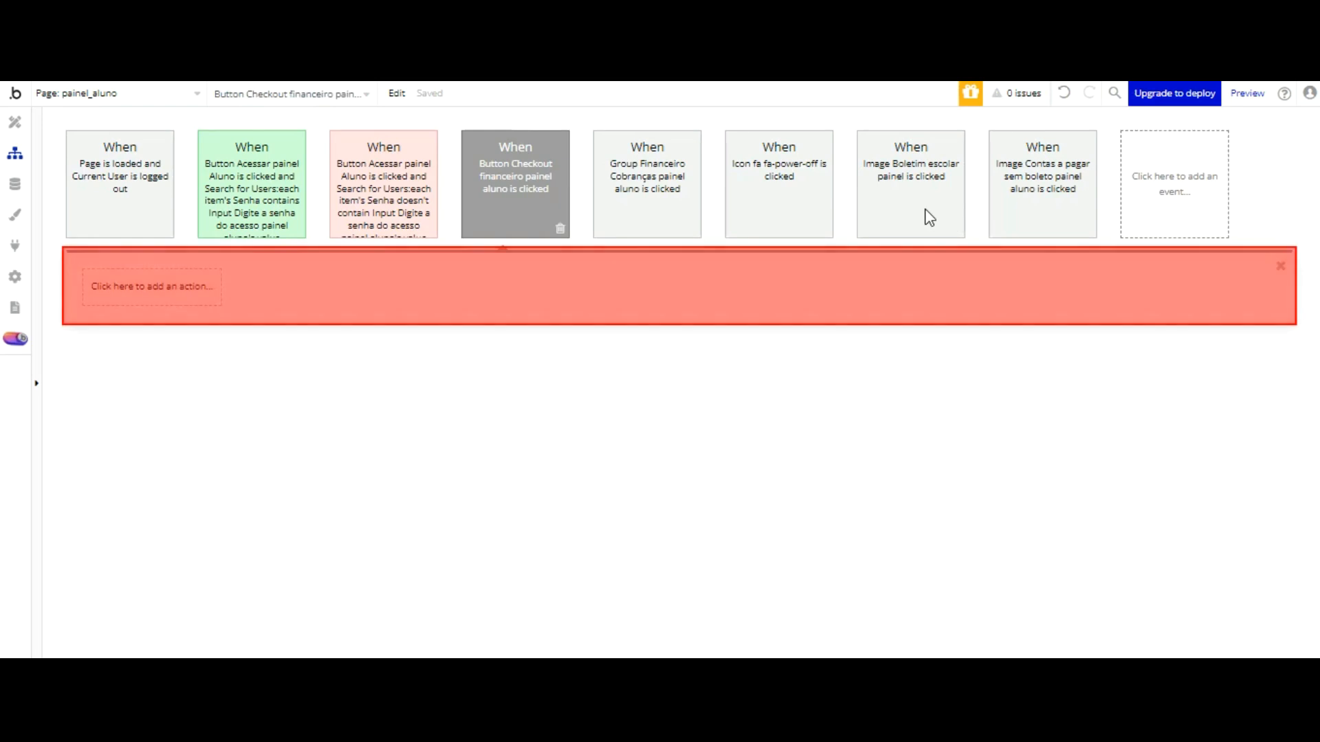
{"action": "mouse_move", "coordinate": [143, 522]}
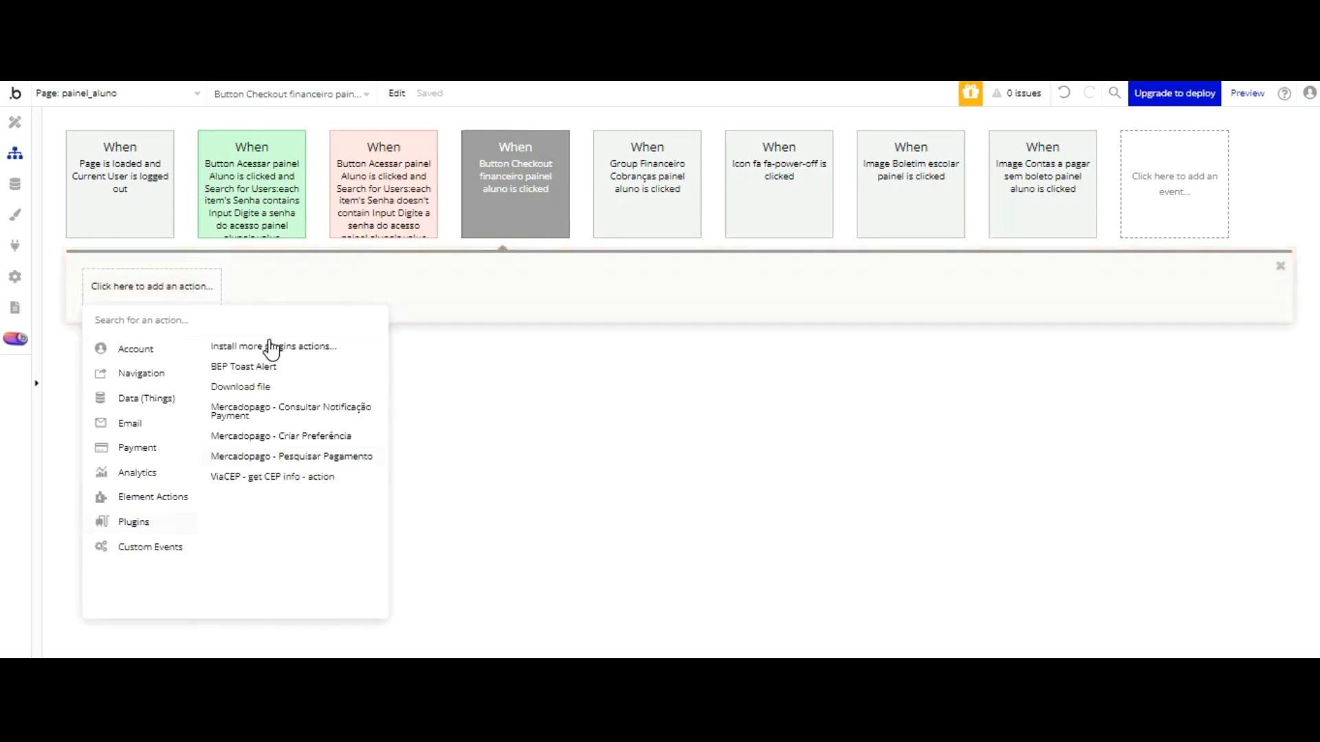
Add Mercadopago - Criar Preferência with title Current cell's Financeiro Cobranças's cobrança's Display
{"action": "left_click", "coordinate": [280, 436]}
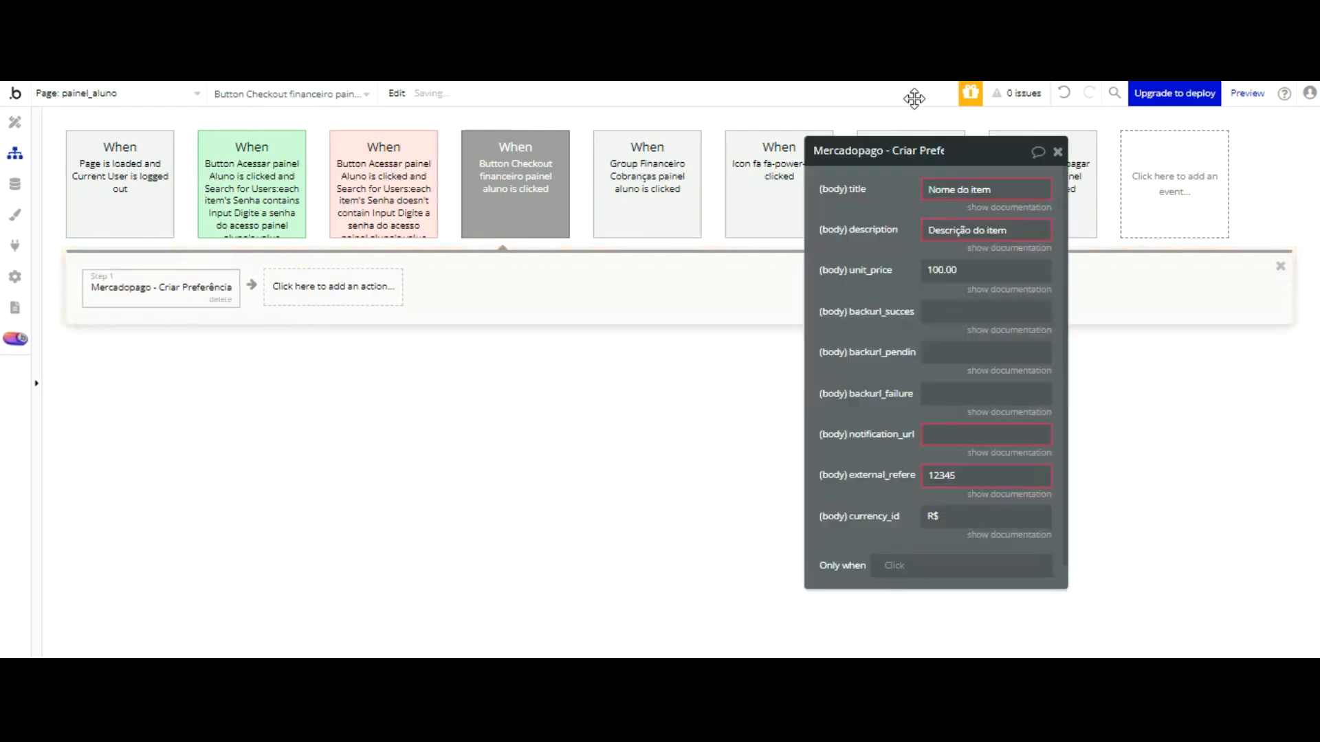
{"action": "left_click", "coordinate": [942, 189]}
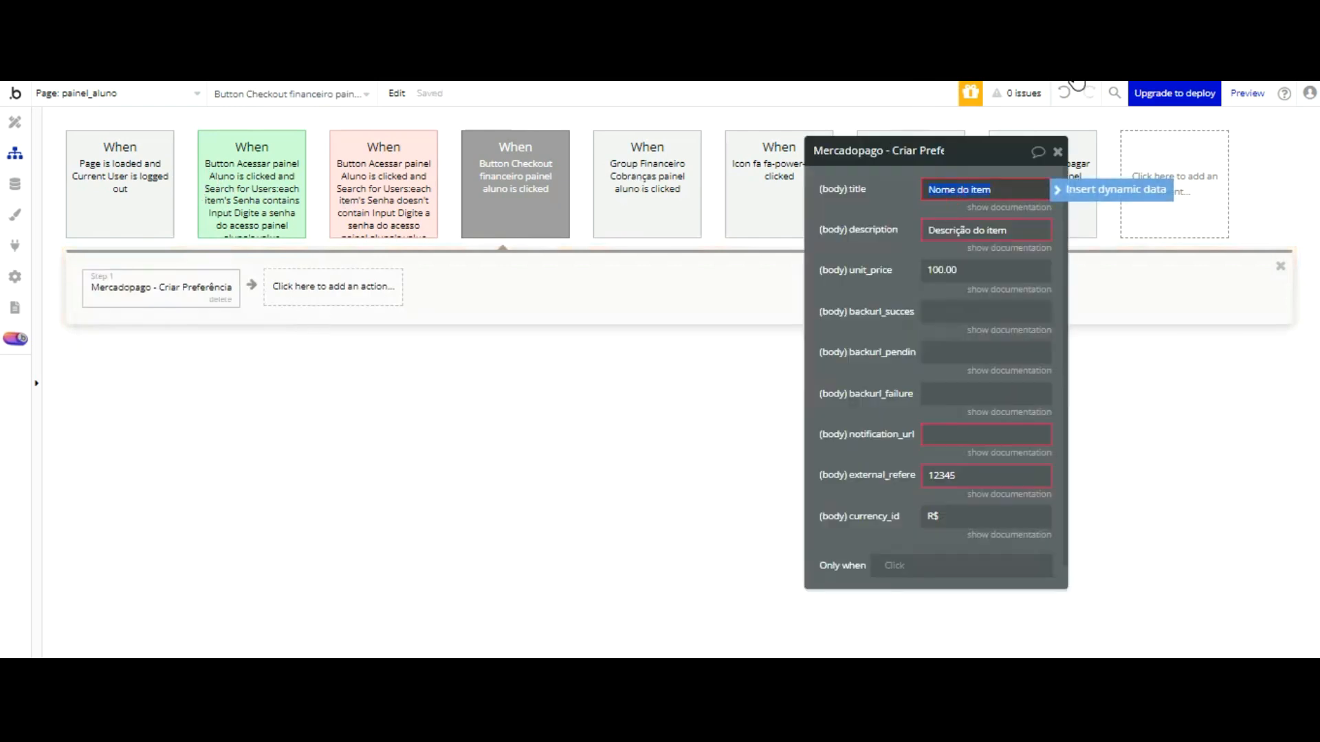
{"action": "left_click", "coordinate": [1062, 189]}
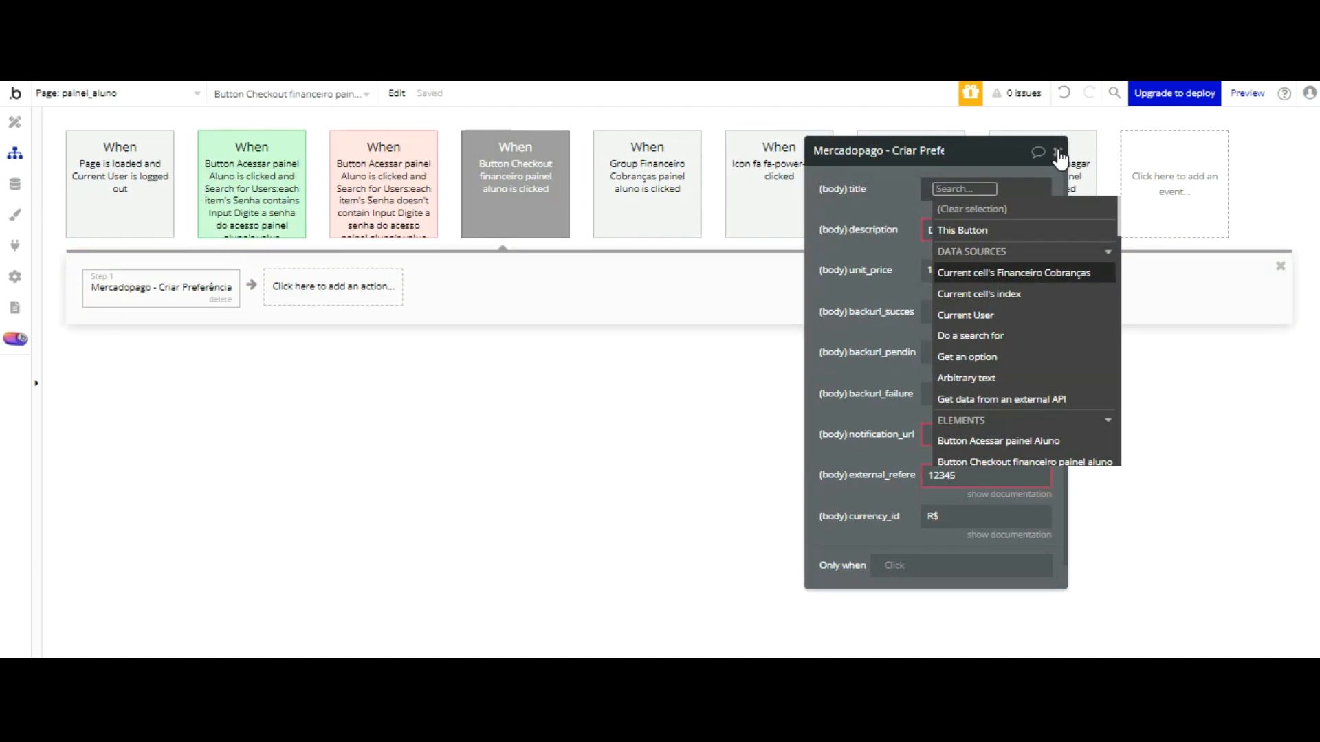
{"action": "key", "text": "Return"}
{"action": "left_click", "coordinate": [1031, 329]}
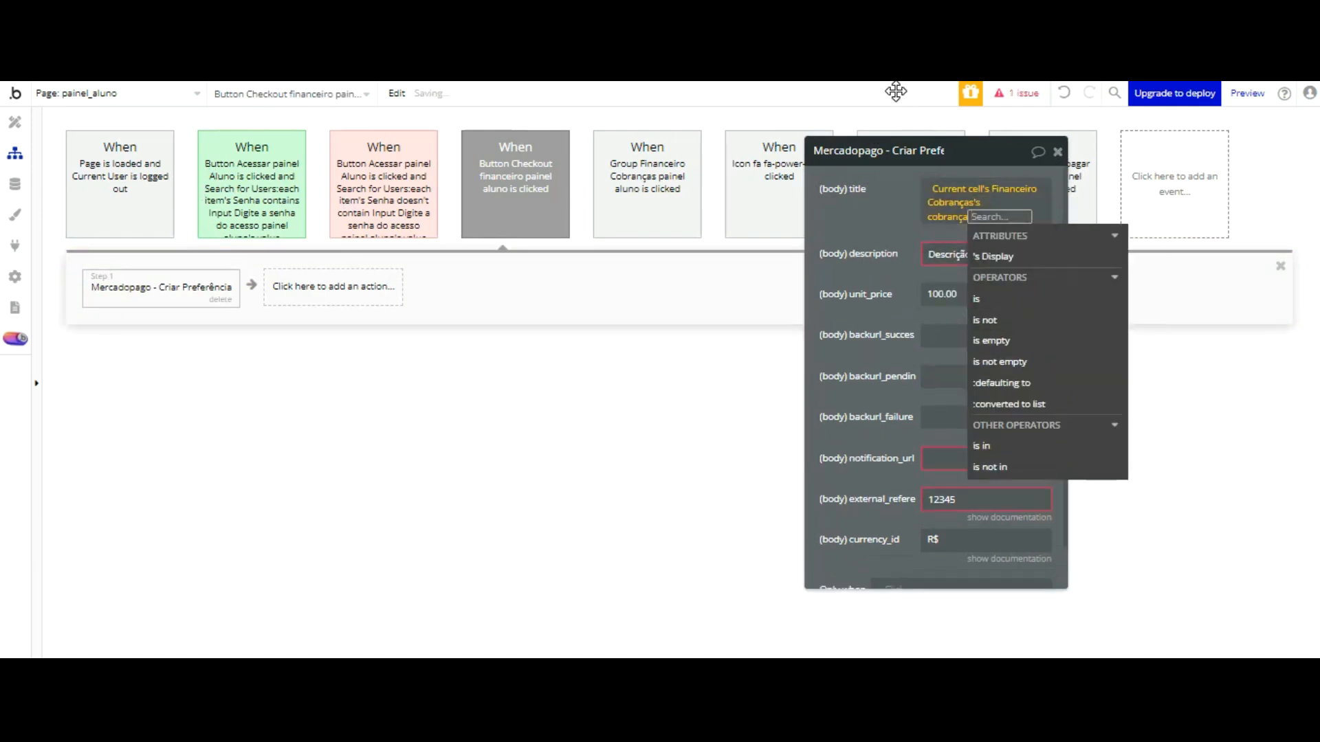
{"action": "left_click", "coordinate": [959, 255]}
{"action": "left_click", "coordinate": [986, 217]}
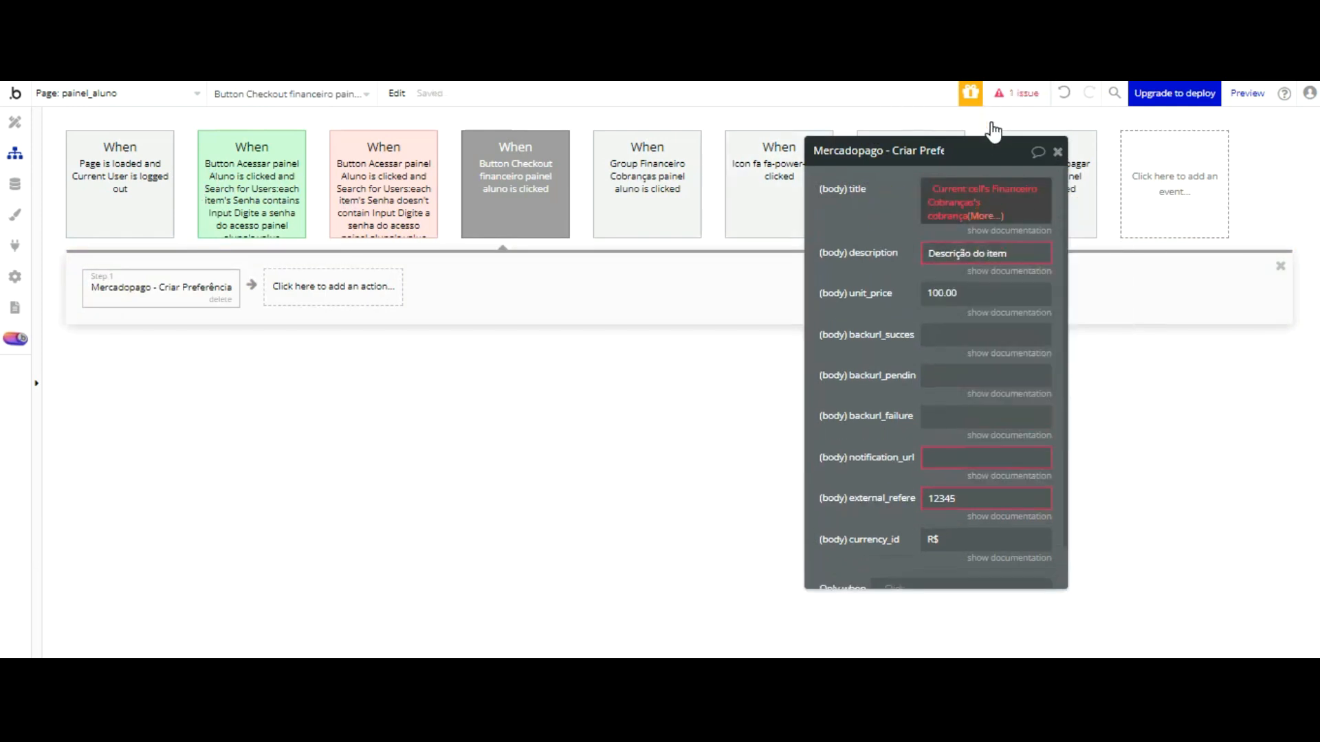
{"action": "left_click", "coordinate": [1008, 260]}
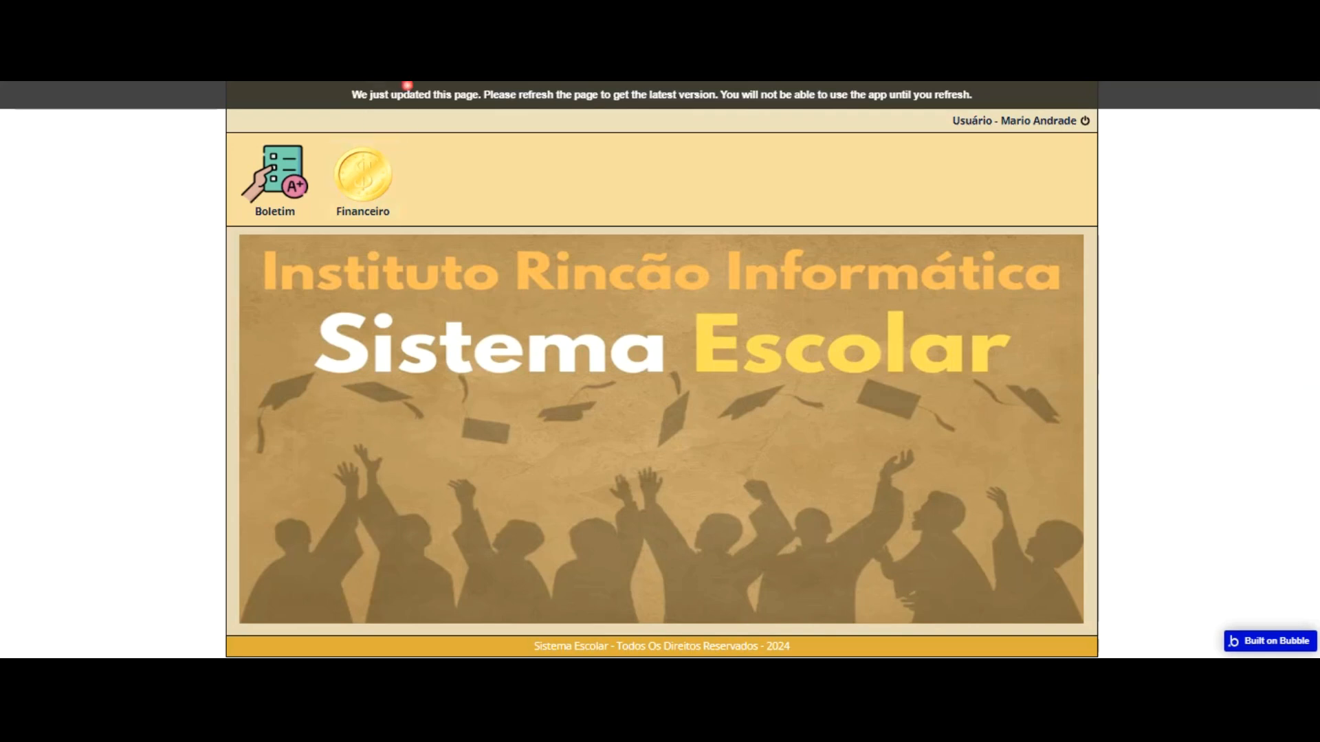
Set unit_price to Input Valor cobrança painel aluno's value
{"action": "left_click", "coordinate": [405, 88]}
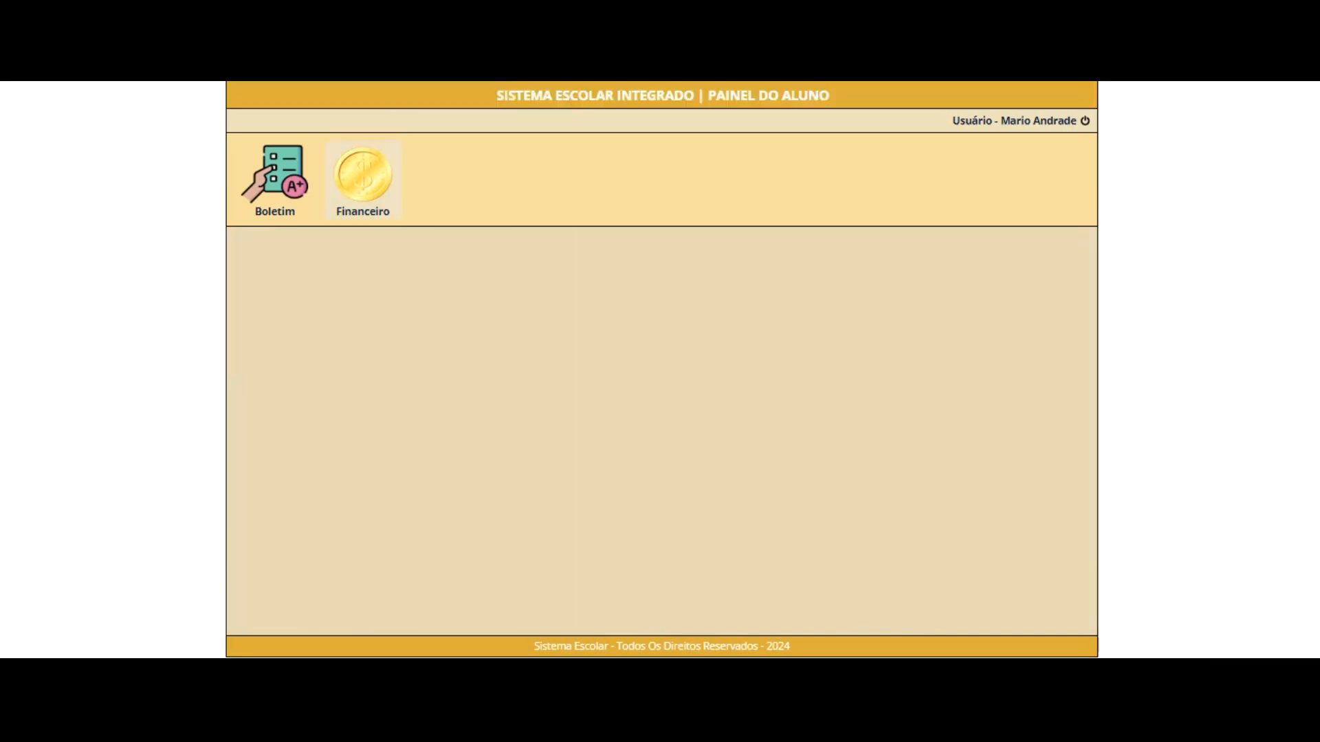
{"action": "left_click", "coordinate": [375, 191]}
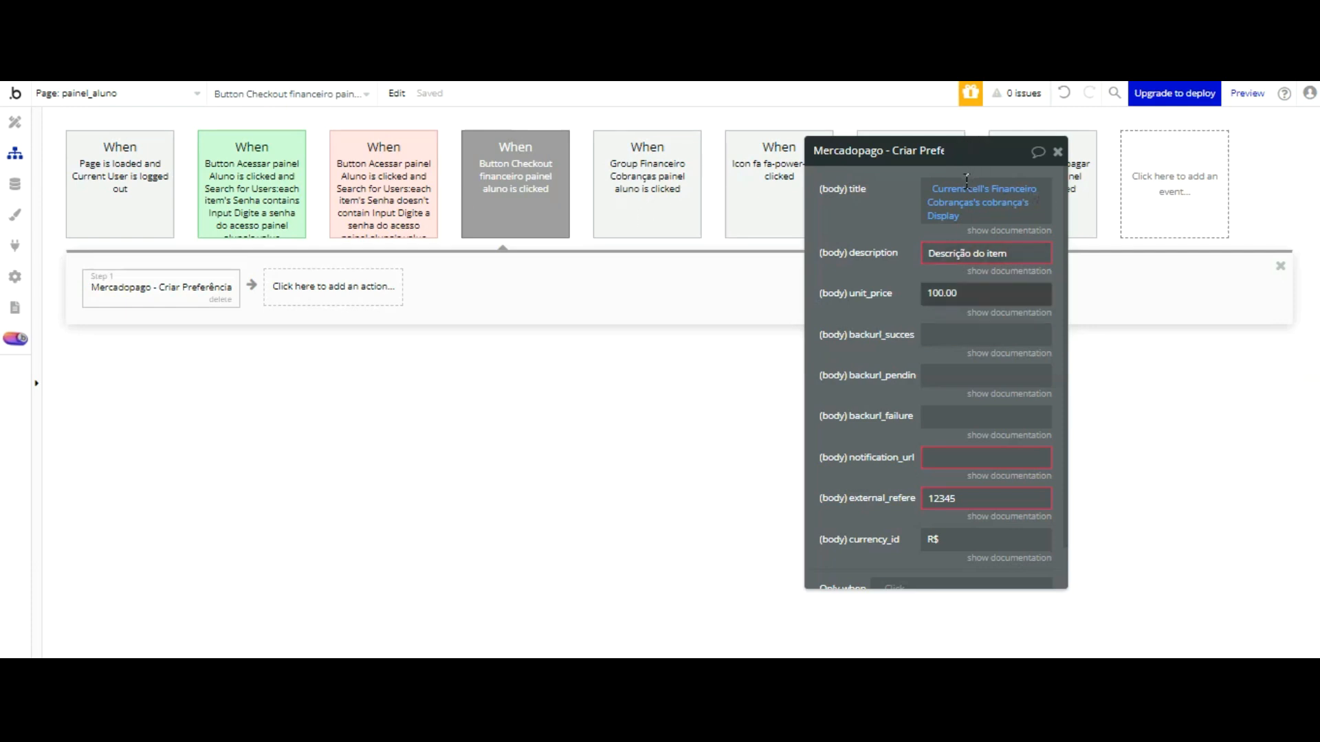
{"action": "double_click", "coordinate": [966, 294]}
{"action": "left_click", "coordinate": [1113, 293]}
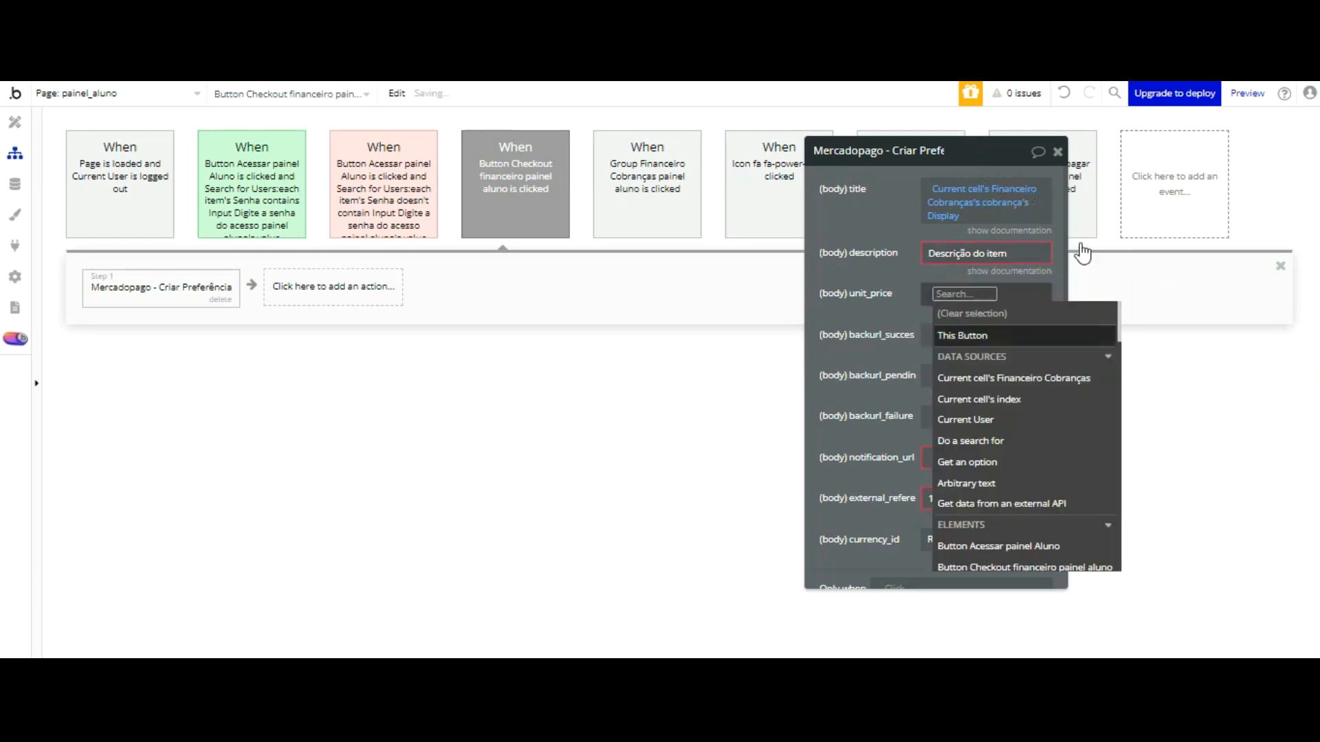
{"action": "scroll", "coordinate": [1050, 323], "scroll_direction": "down", "scroll_amount": 10}
{"action": "scroll", "coordinate": [1050, 323], "scroll_direction": "down", "scroll_amount": 3}
{"action": "left_click", "coordinate": [1052, 303]}
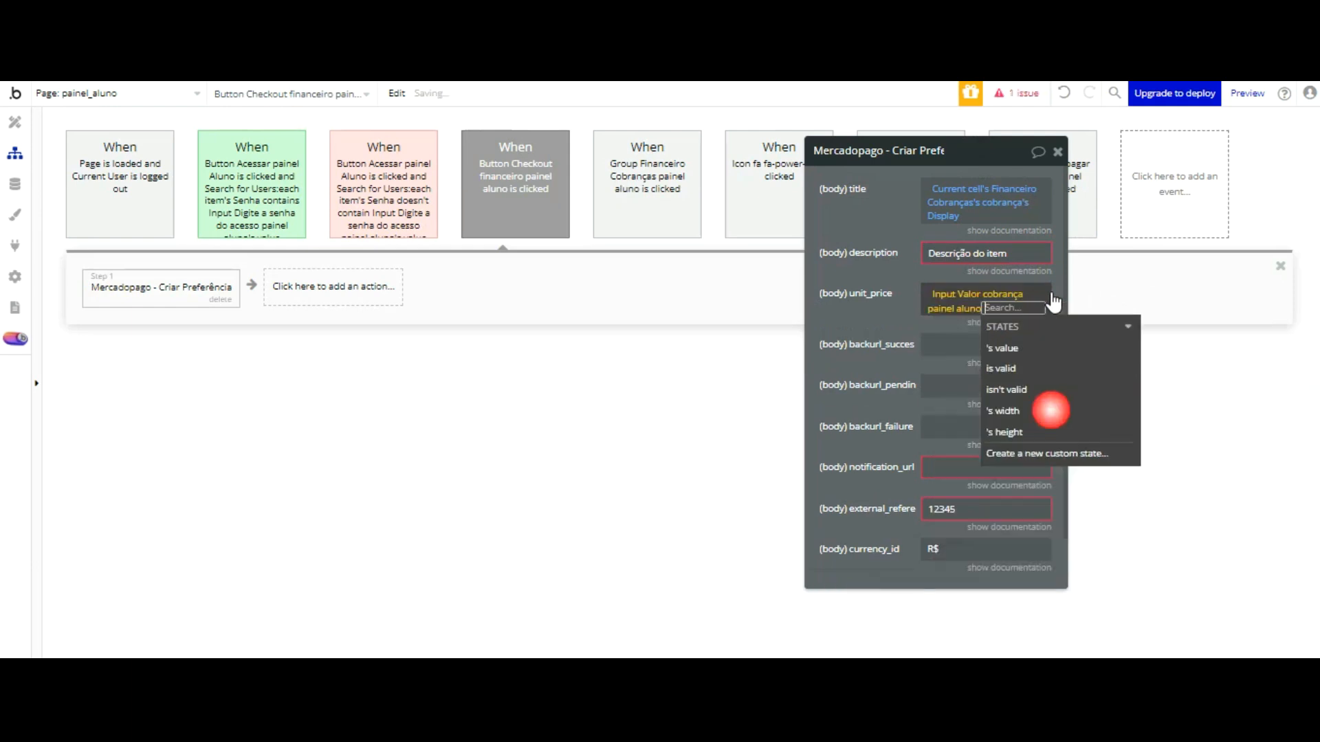
{"action": "left_click", "coordinate": [1003, 348]}
{"action": "left_click", "coordinate": [899, 165]}
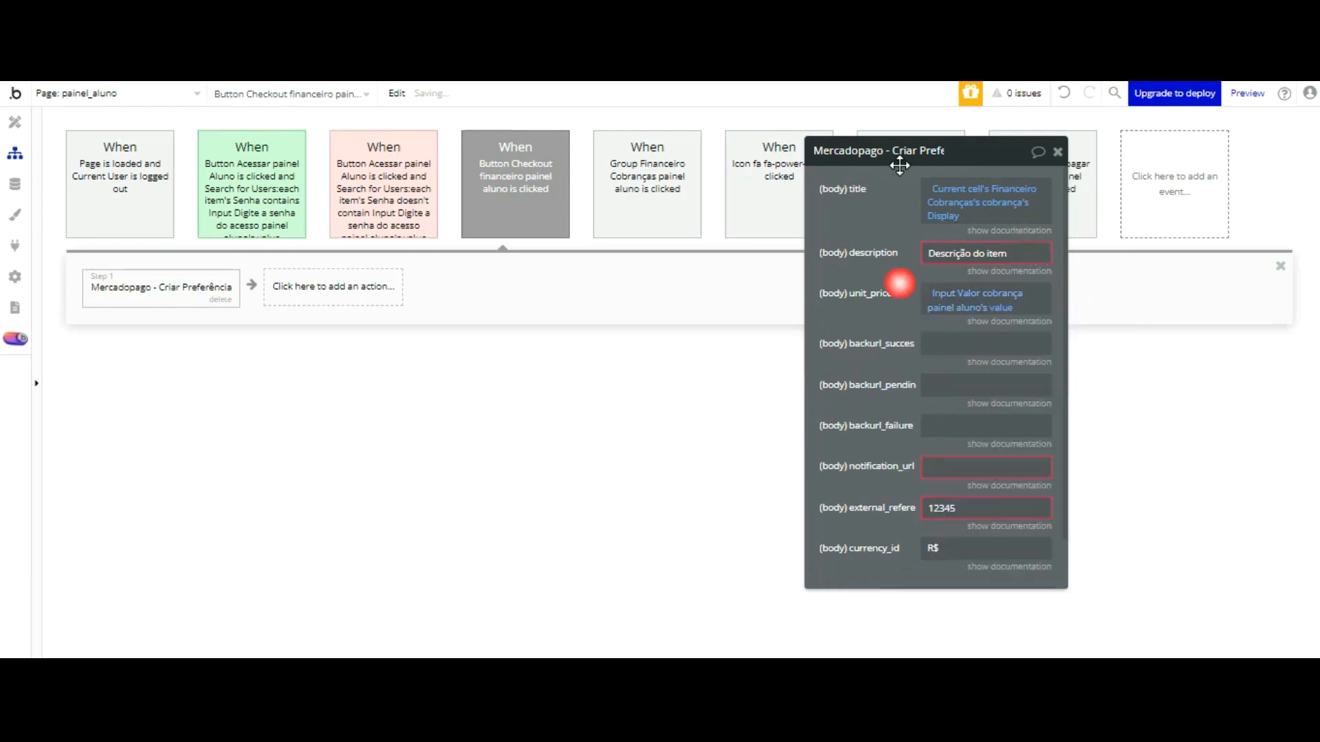
Convert unit_price to a number formatted as currency: 2 decimals, comma decimal, period thousands
{"action": "left_click", "coordinate": [1000, 307]}
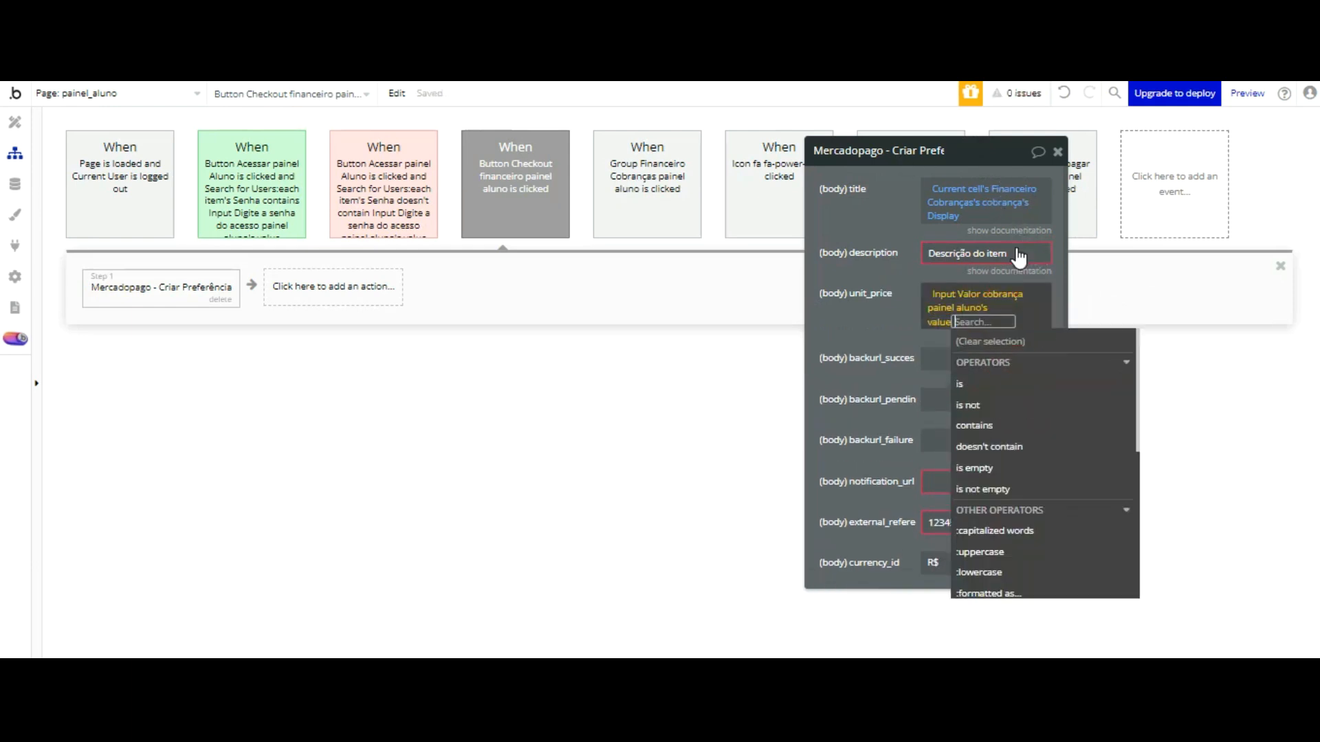
{"action": "scroll", "coordinate": [1045, 447], "scroll_direction": "down", "scroll_amount": 3}
{"action": "left_click", "coordinate": [1050, 500]}
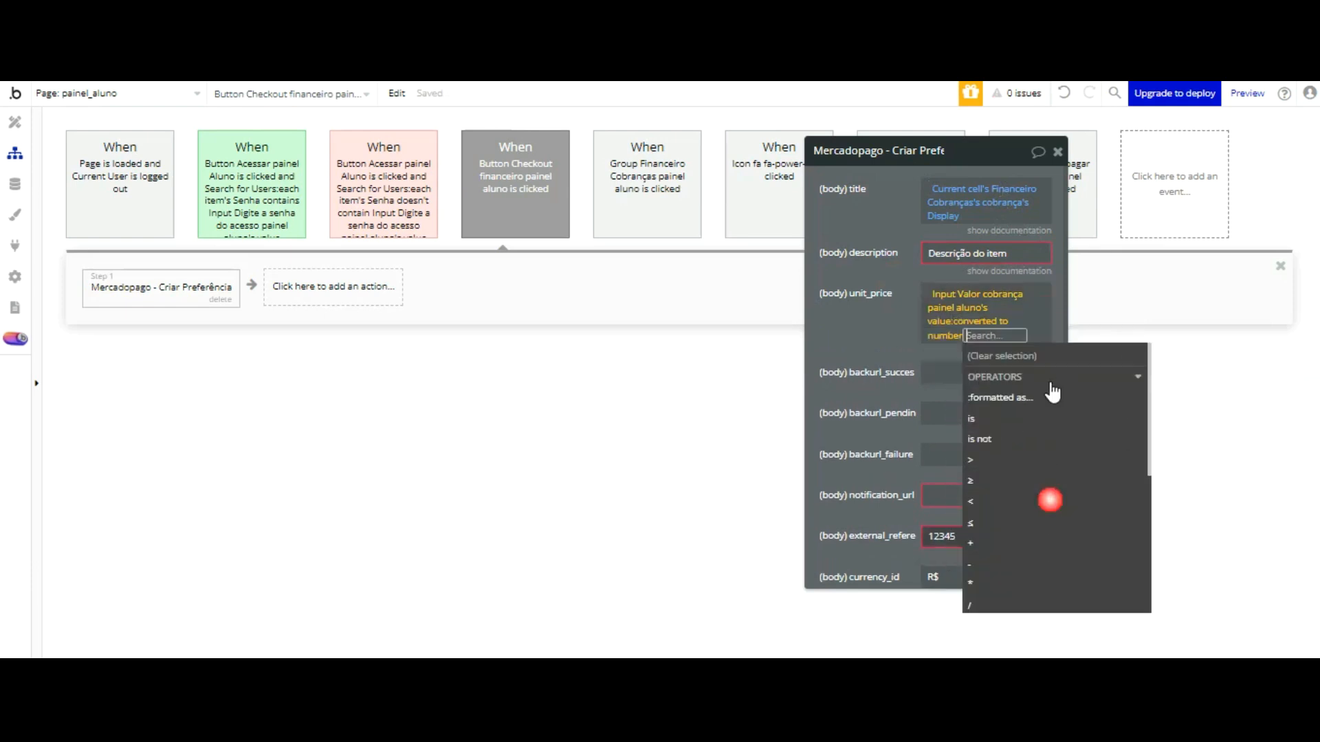
{"action": "left_click", "coordinate": [1048, 398]}
{"action": "left_click", "coordinate": [708, 190]}
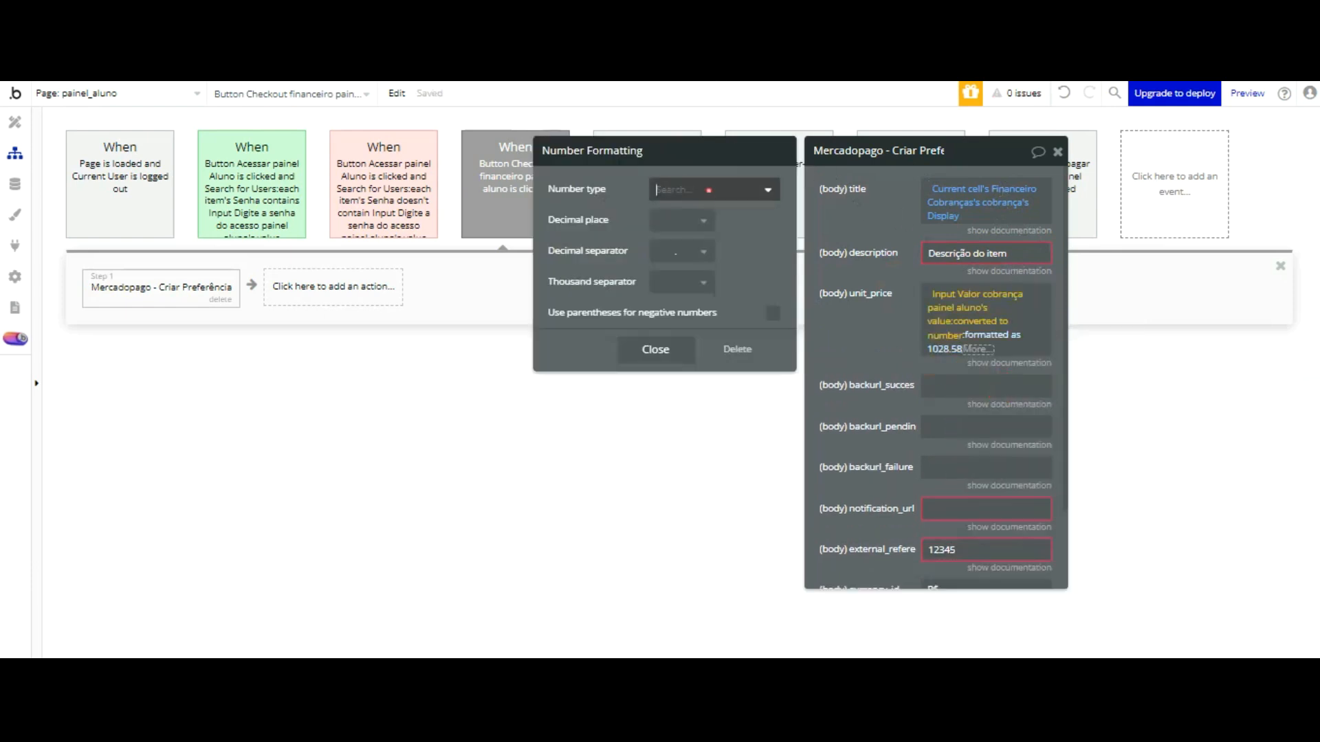
{"action": "left_click", "coordinate": [677, 257]}
{"action": "left_click", "coordinate": [676, 218]}
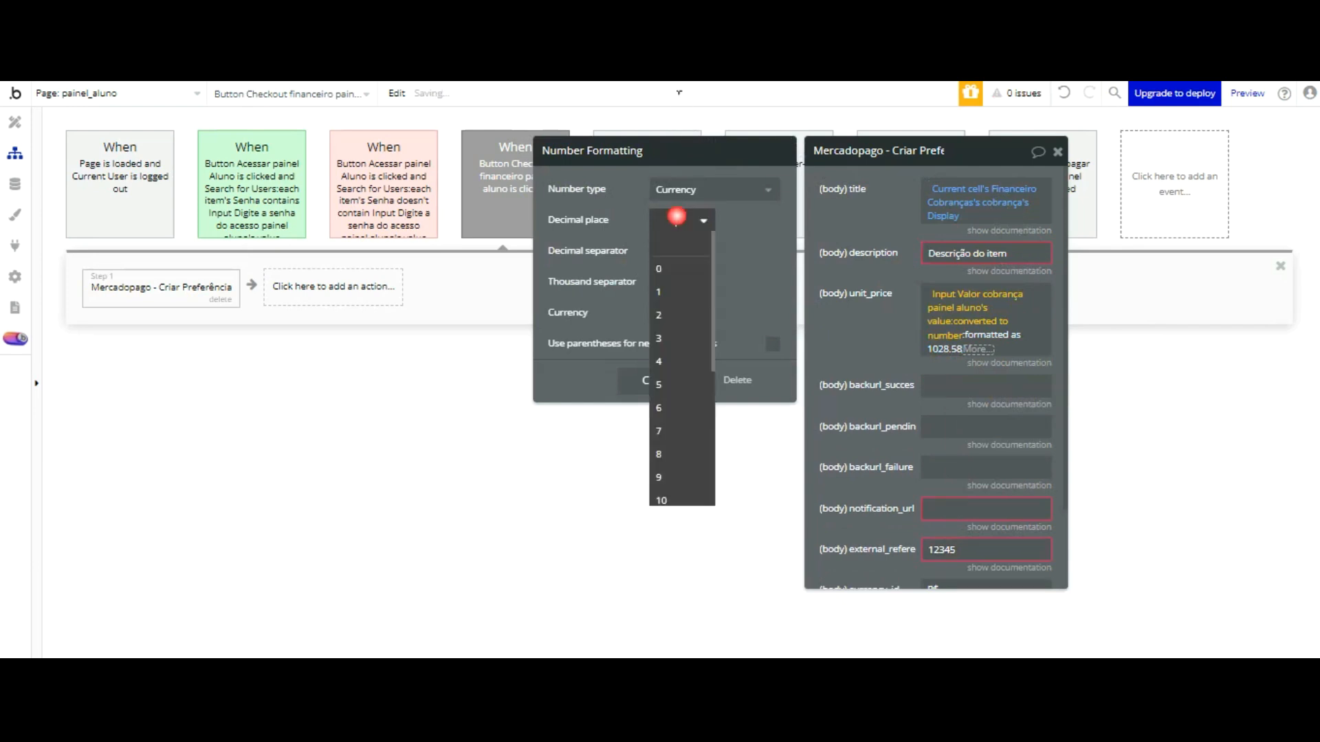
{"action": "left_click", "coordinate": [671, 314]}
{"action": "left_click", "coordinate": [681, 251]}
{"action": "key", "text": "Down"}
{"action": "key", "text": "Down"}
{"action": "left_click", "coordinate": [674, 322]}
{"action": "left_click", "coordinate": [673, 282]}
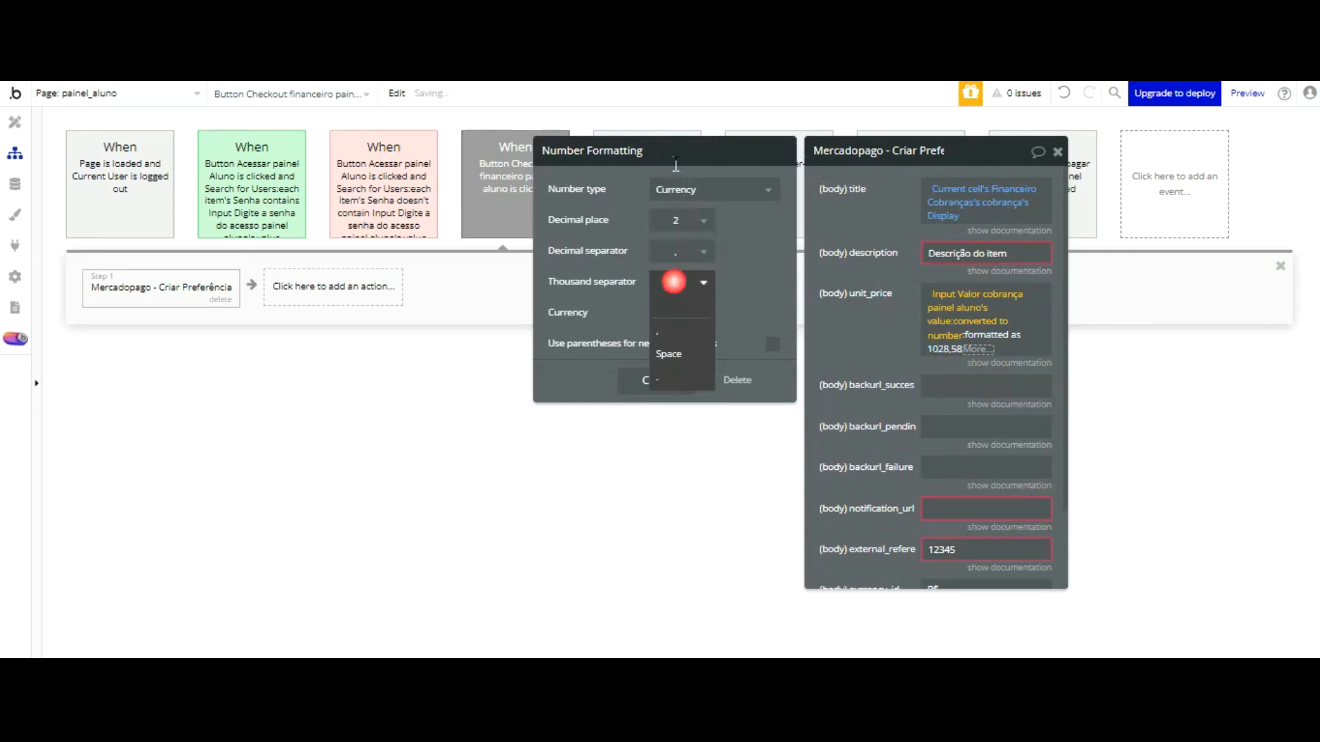
{"action": "left_click", "coordinate": [665, 380]}
{"action": "left_click", "coordinate": [875, 220]}
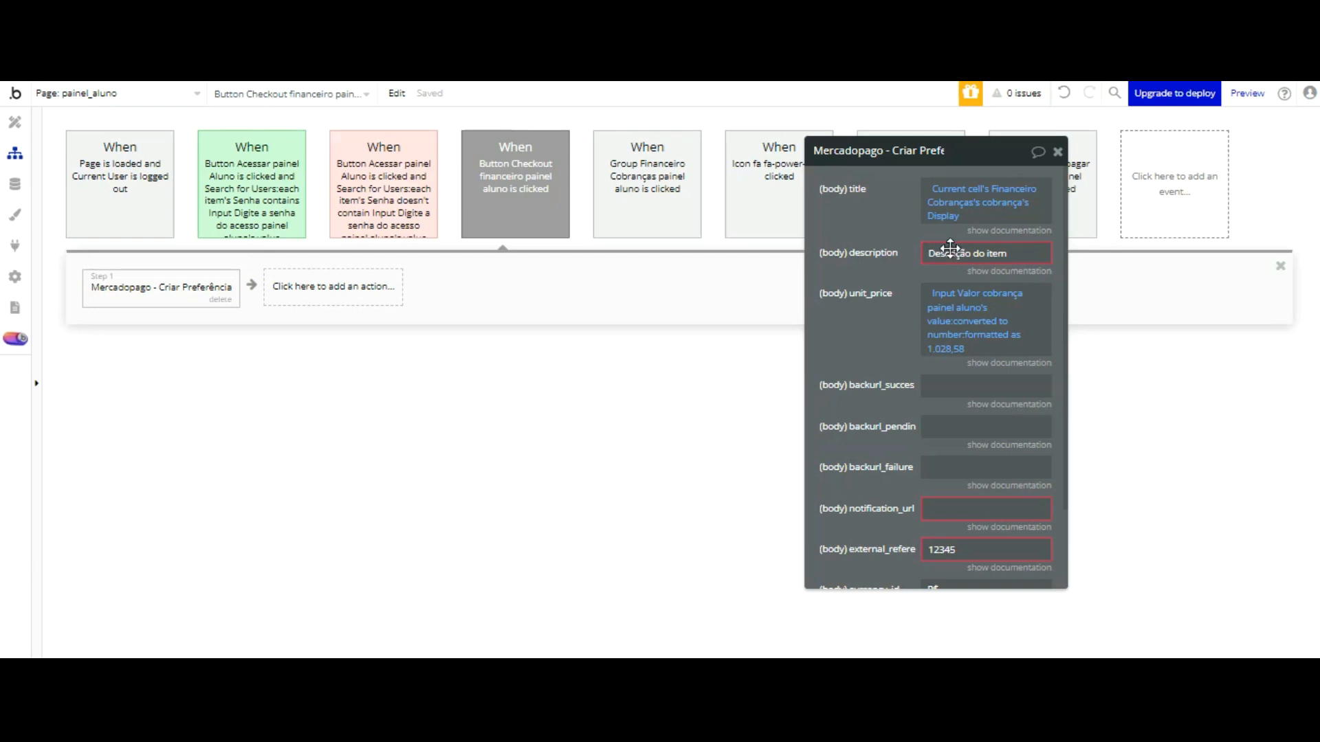
Paste the version-test painel_aluno URL into backurl_succes and backurl_pendin
{"action": "left_click", "coordinate": [957, 385]}
{"action": "key", "text": "ctrl+v"}
{"action": "left_click", "coordinate": [866, 221]}
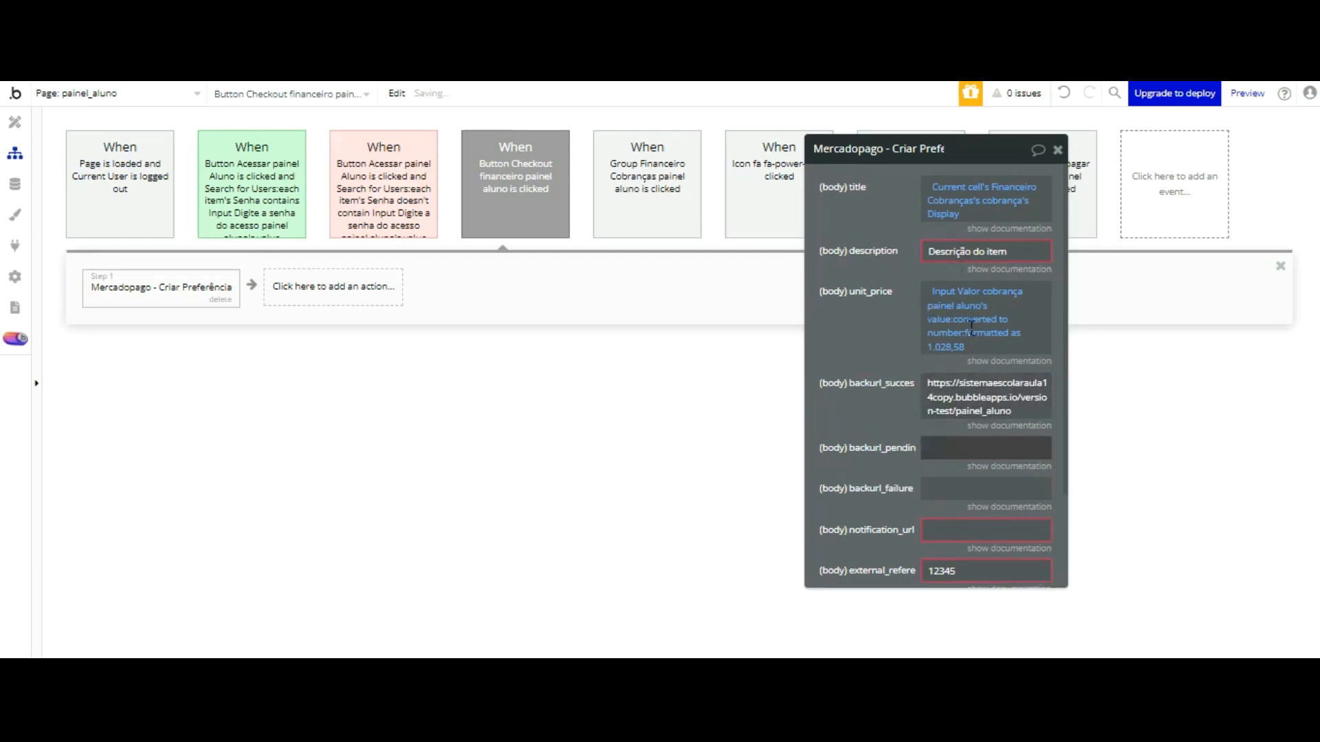
{"action": "left_click", "coordinate": [954, 446]}
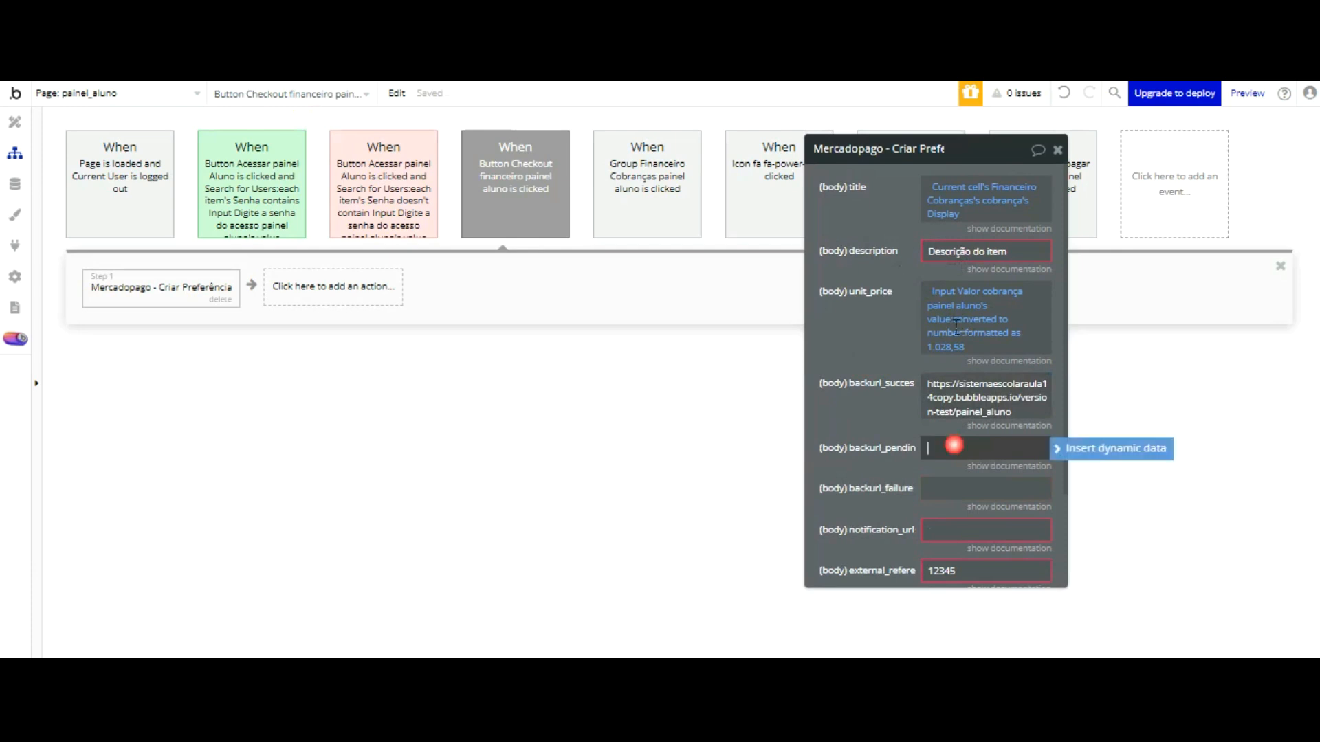
{"action": "type", "text": "https://sistemaescolaraula14copy.bubbleapps.io/version-test/painel_aluno"}
{"action": "left_click", "coordinate": [880, 416]}
Paste the same painel_aluno URL into backurl_failure and notification_url
{"action": "scroll", "coordinate": [880, 416], "scroll_direction": "down", "scroll_amount": 2}
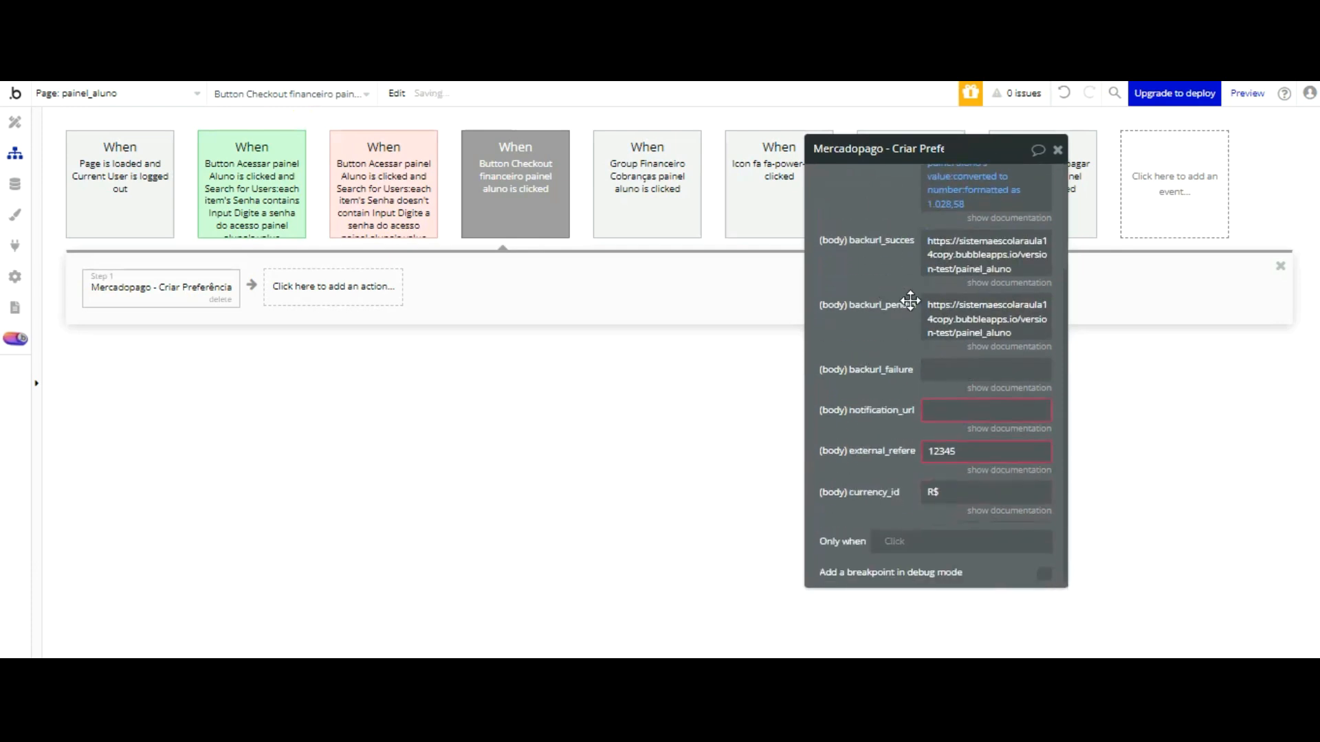
{"action": "left_click", "coordinate": [949, 371]}
{"action": "key", "text": "ctrl+v"}
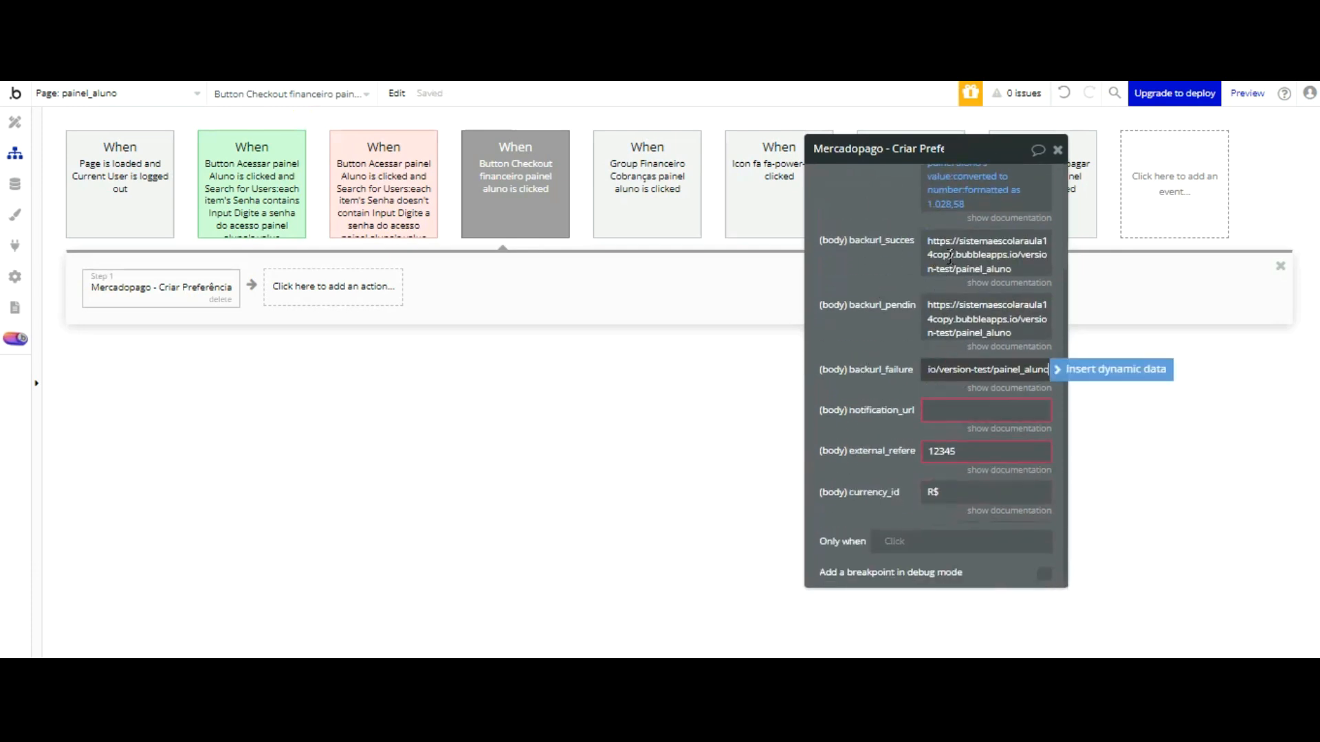
{"action": "left_click", "coordinate": [883, 337]}
{"action": "left_click", "coordinate": [962, 431]}
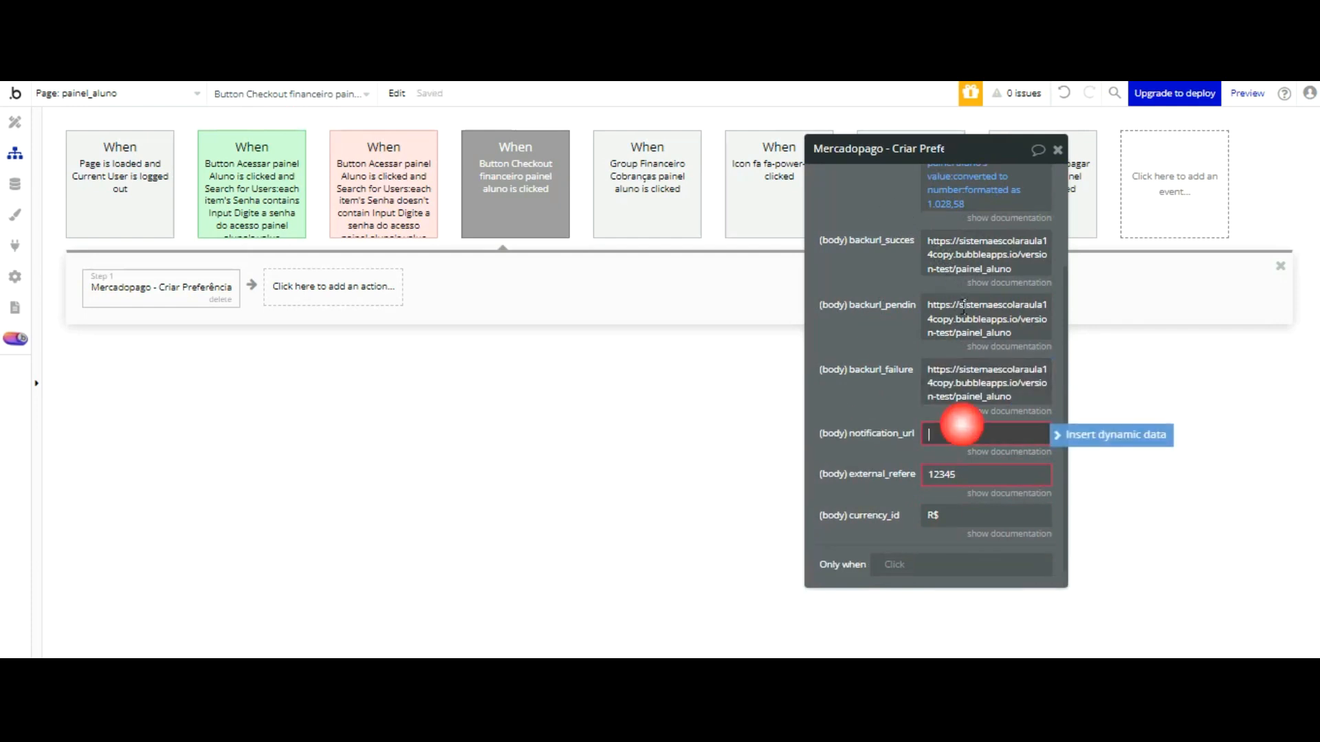
{"action": "type", "text": "https://sistemaescolaraula14copy.bubbleapps.io/version-test/painel_aluno"}
{"action": "left_click", "coordinate": [877, 394]}
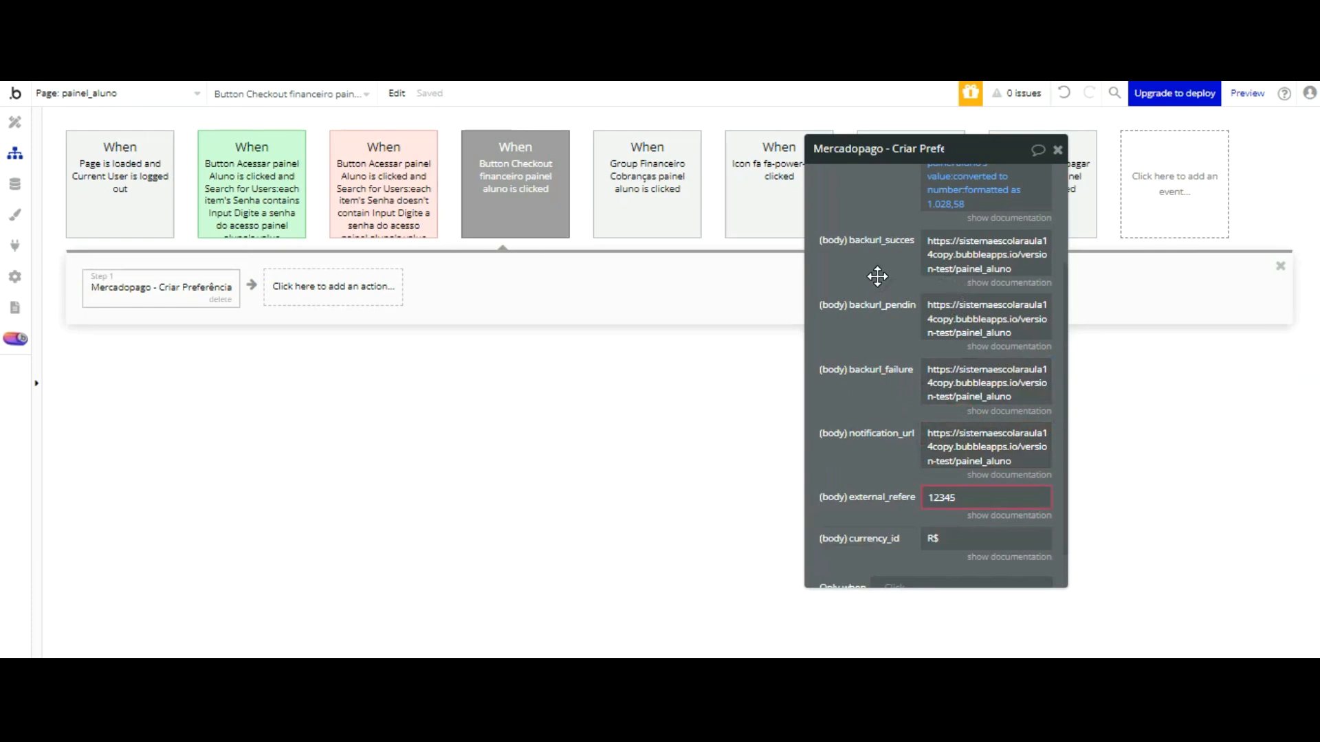
{"action": "scroll", "coordinate": [951, 392], "scroll_direction": "down", "scroll_amount": 2}
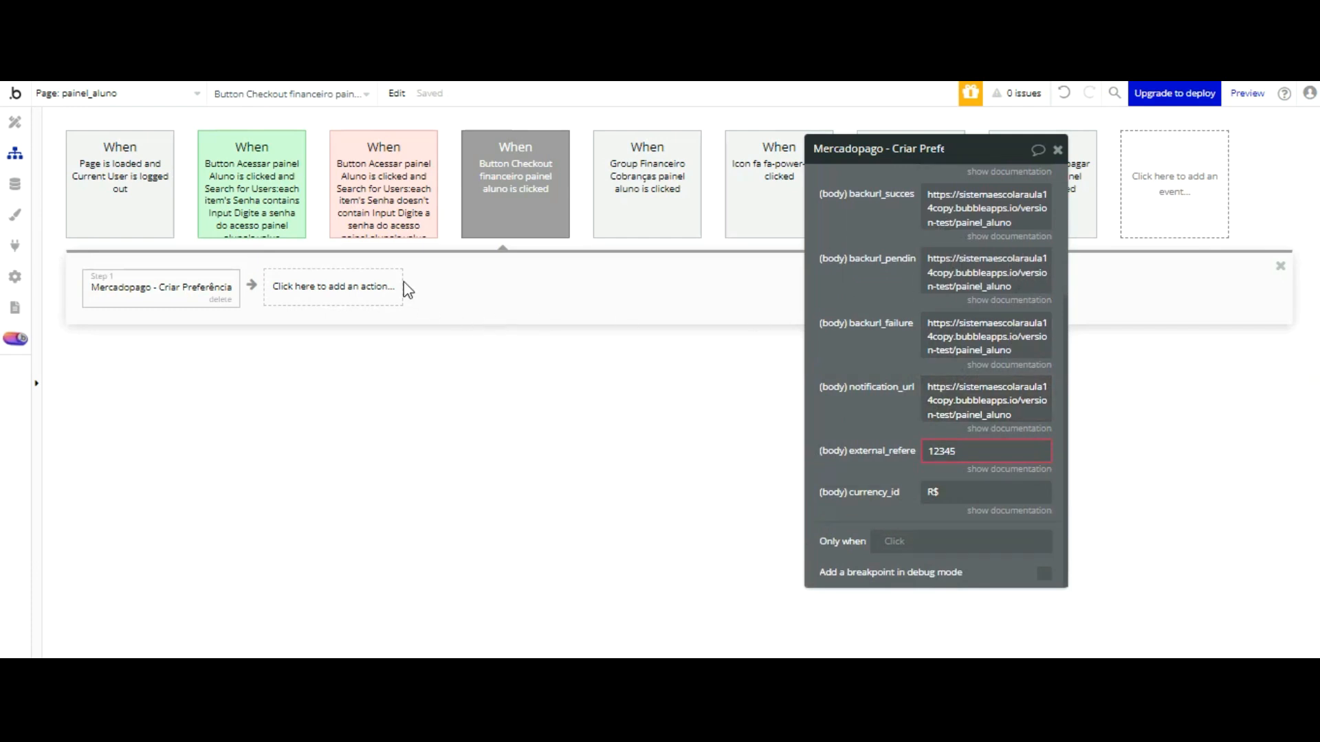
{"action": "left_click", "coordinate": [320, 286]}
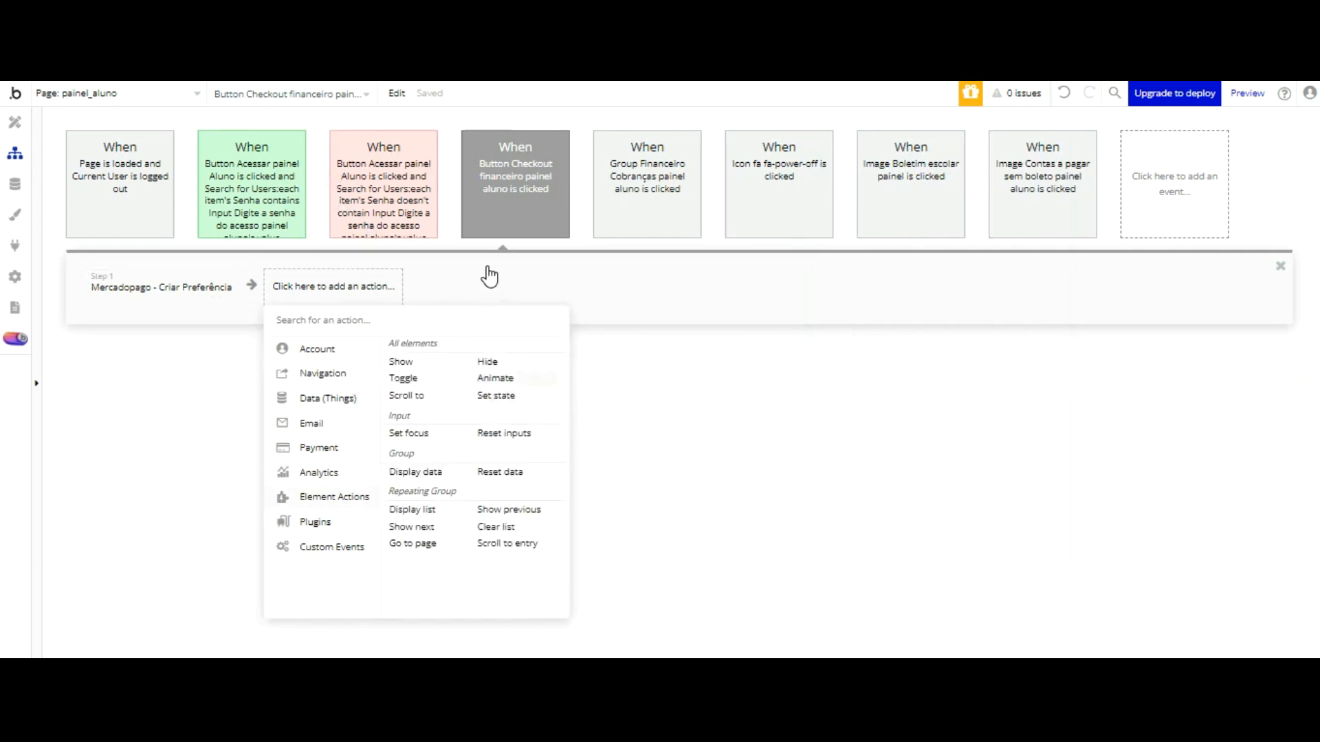
Add a Set state step, browse its Element list to the checkout button, then return to Design
{"action": "left_click", "coordinate": [495, 396]}
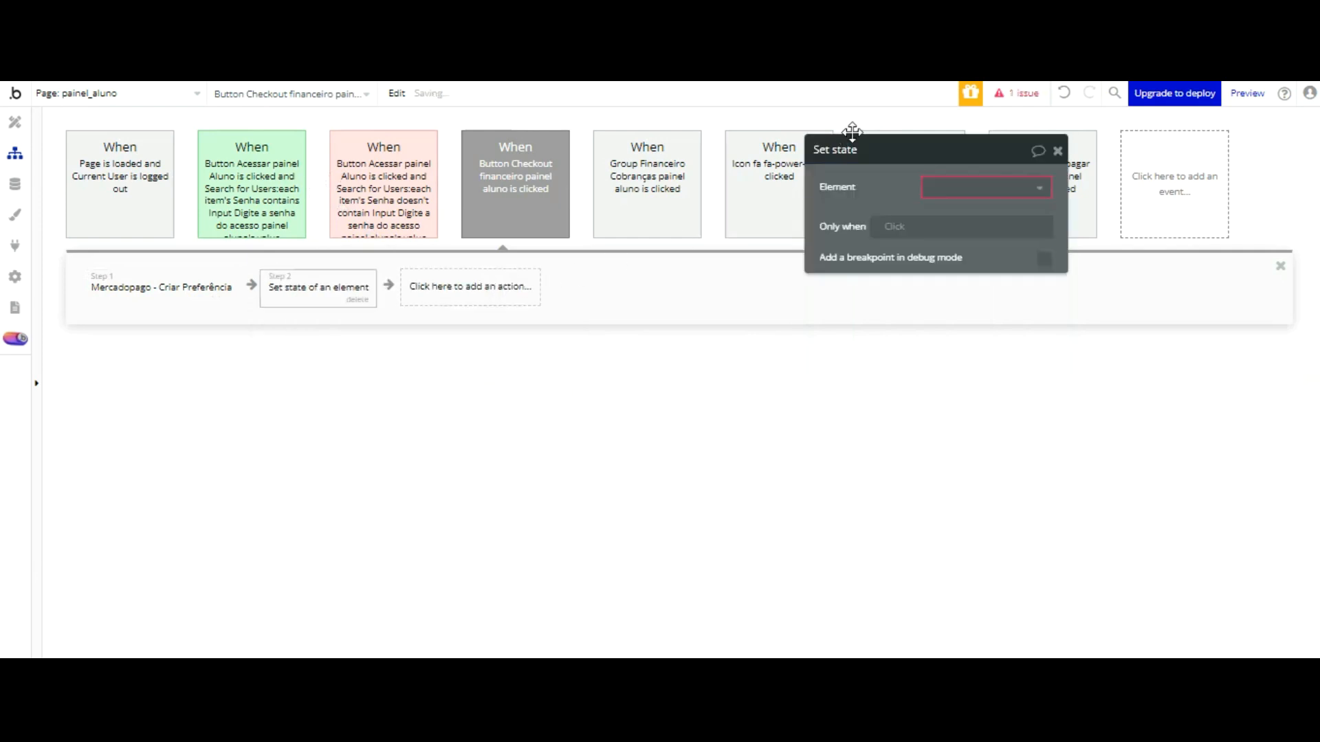
{"action": "key", "text": "Down"}
{"action": "key", "text": "Down"}
{"action": "key", "text": "Down"}
{"action": "key", "text": "Down"}
{"action": "key", "text": "Down"}
{"action": "key", "text": "Down"}
{"action": "key", "text": "Down"}
{"action": "key", "text": "Down"}
{"action": "key", "text": "Down"}
{"action": "key", "text": "Down"}
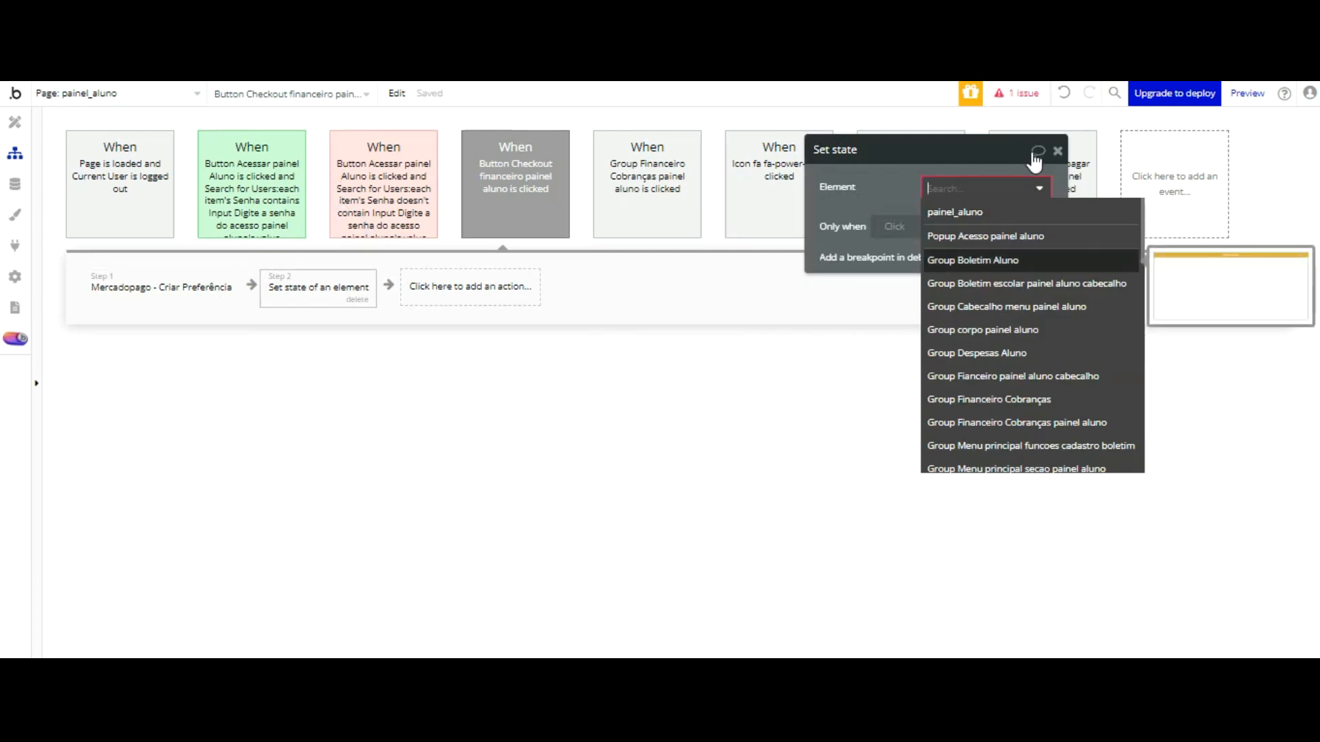
{"action": "key", "text": "Down"}
{"action": "key", "text": "Down"}
{"action": "key", "text": "Down"}
{"action": "key", "text": "Down"}
{"action": "key", "text": "Down"}
{"action": "key", "text": "Down"}
{"action": "key", "text": "Down"}
{"action": "key", "text": "Down"}
{"action": "key", "text": "Down"}
{"action": "key", "text": "Down"}
{"action": "key", "text": "Down"}
{"action": "key", "text": "Down"}
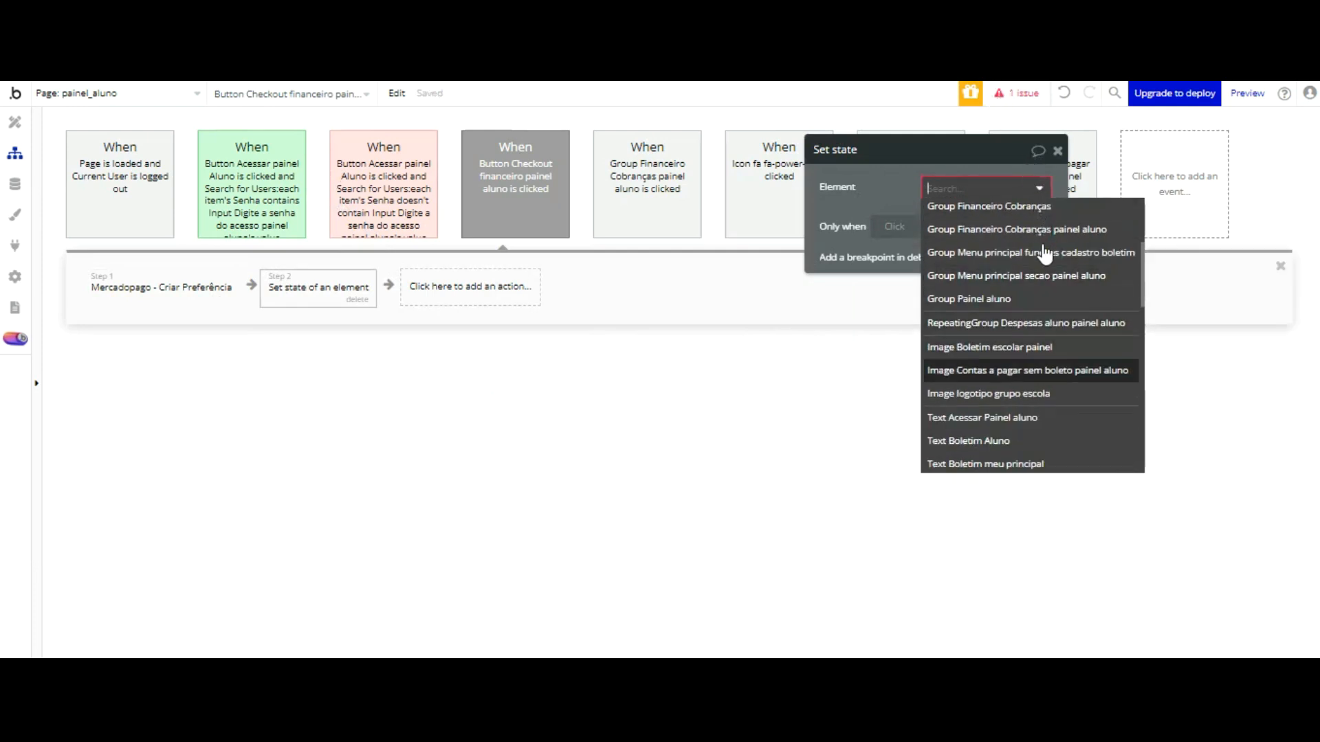
{"action": "key", "text": "Down"}
{"action": "key", "text": "Down"}
{"action": "key", "text": "Down"}
{"action": "key", "text": "Down"}
{"action": "key", "text": "Down"}
{"action": "key", "text": "Down"}
{"action": "key", "text": "Down"}
{"action": "key", "text": "Down"}
{"action": "key", "text": "Down"}
{"action": "key", "text": "Down"}
{"action": "key", "text": "Down"}
{"action": "key", "text": "Down"}
{"action": "key", "text": "Down"}
{"action": "key", "text": "Down"}
{"action": "key", "text": "Down"}
{"action": "key", "text": "Down"}
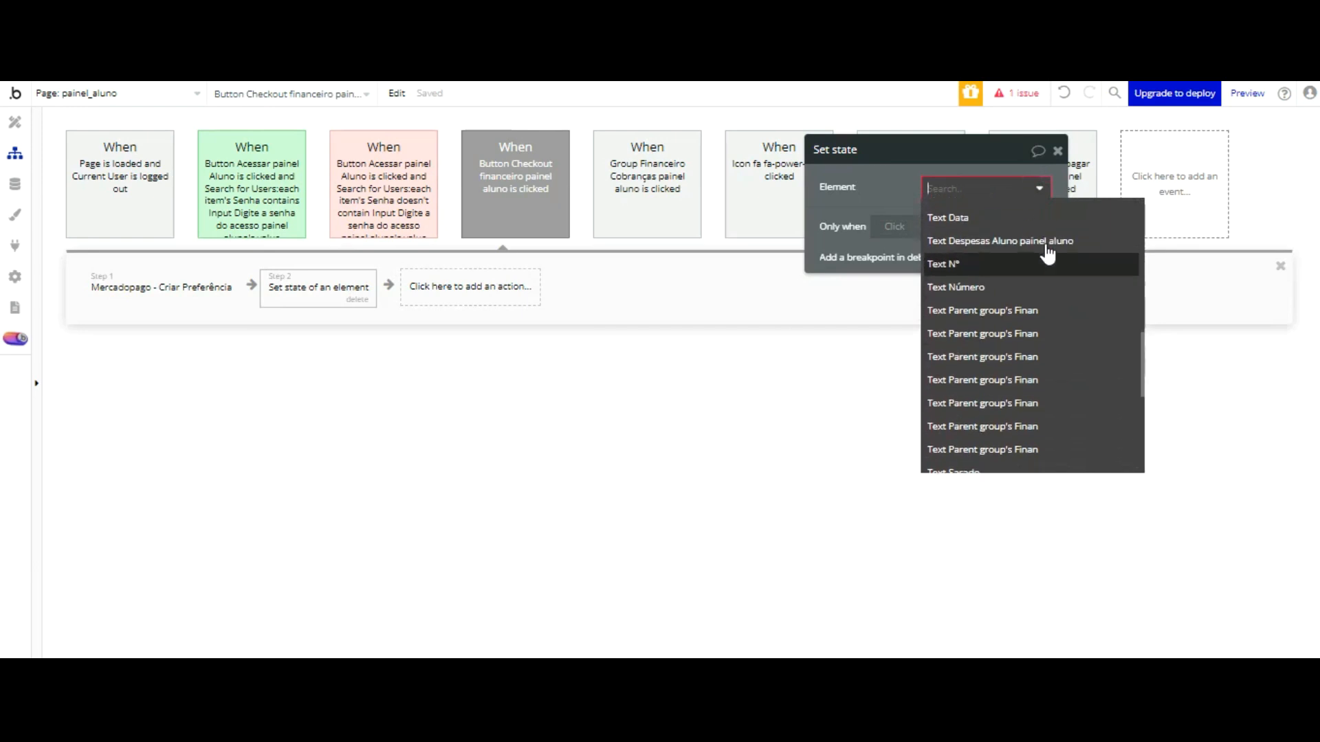
{"action": "key", "text": "Down"}
{"action": "key", "text": "Down"}
{"action": "key", "text": "Down"}
{"action": "key", "text": "Down"}
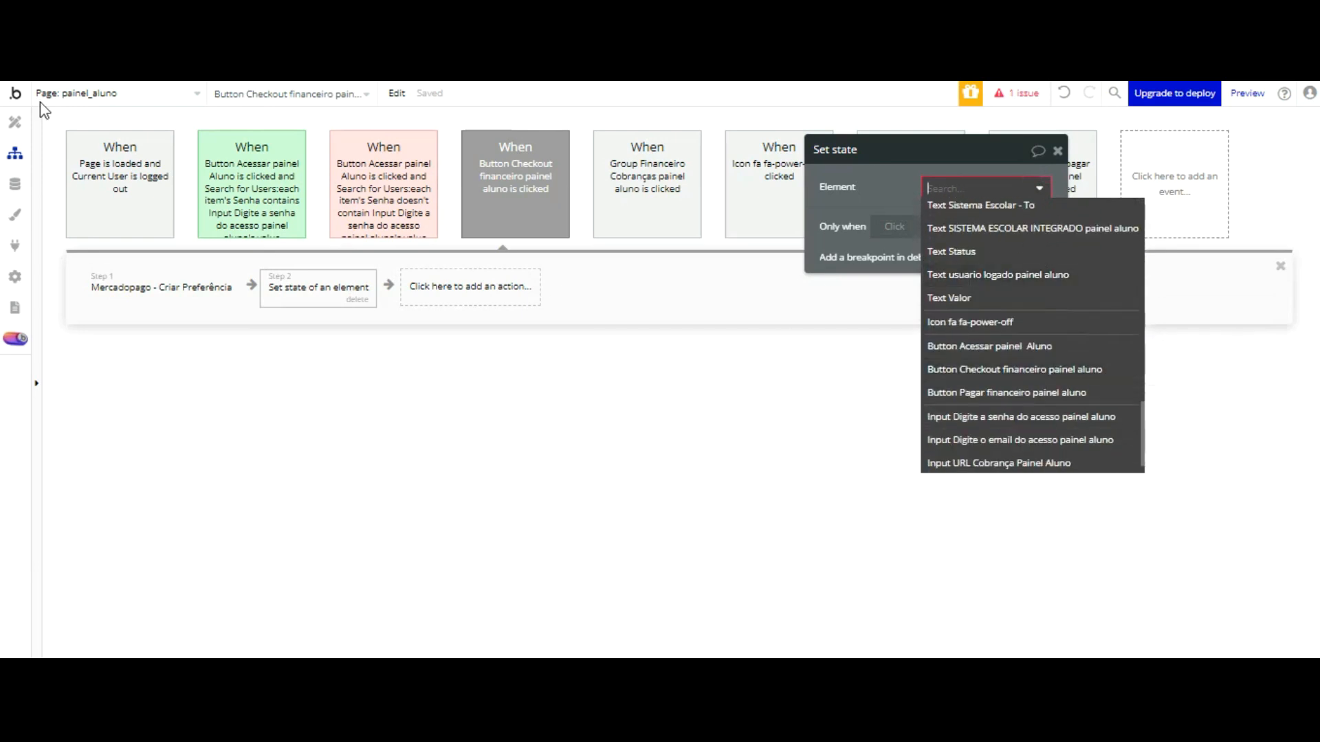
{"action": "left_click", "coordinate": [14, 123]}
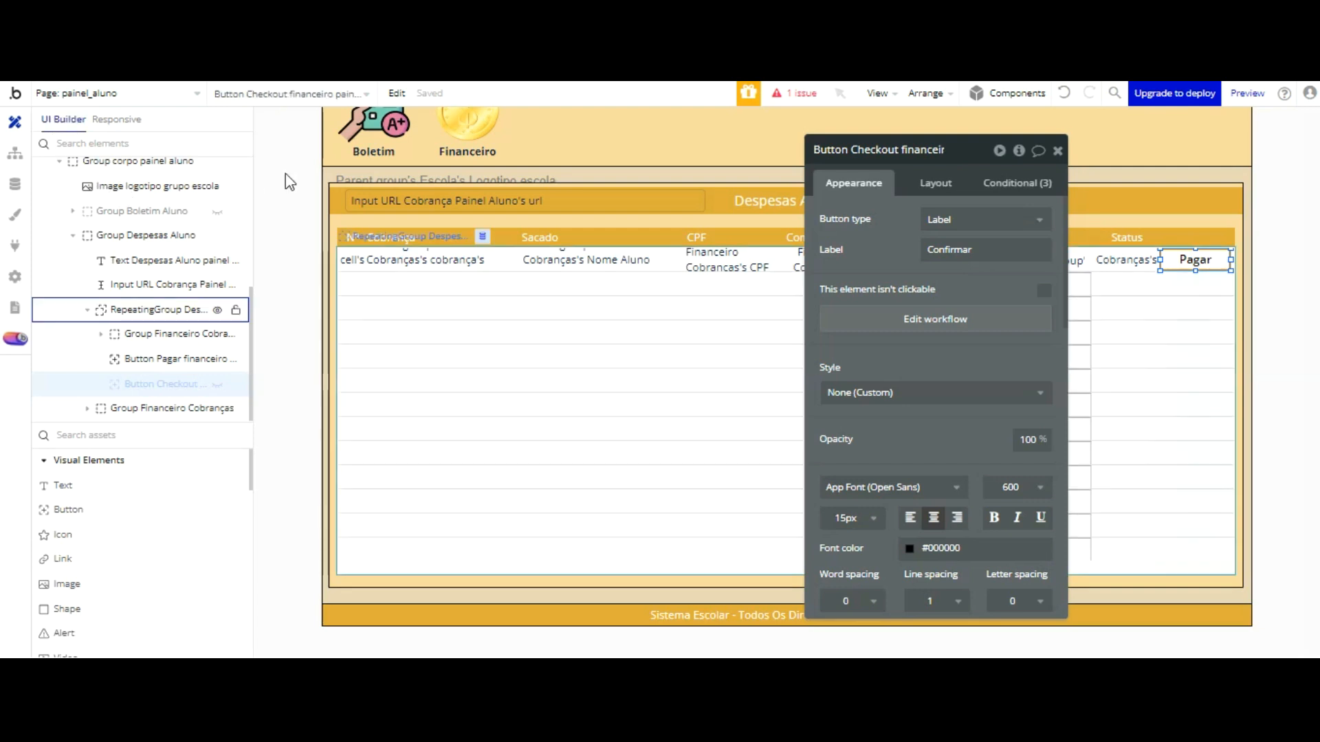
Clear the URL input's initial content and delete its existing url custom state
{"action": "left_click", "coordinate": [488, 197]}
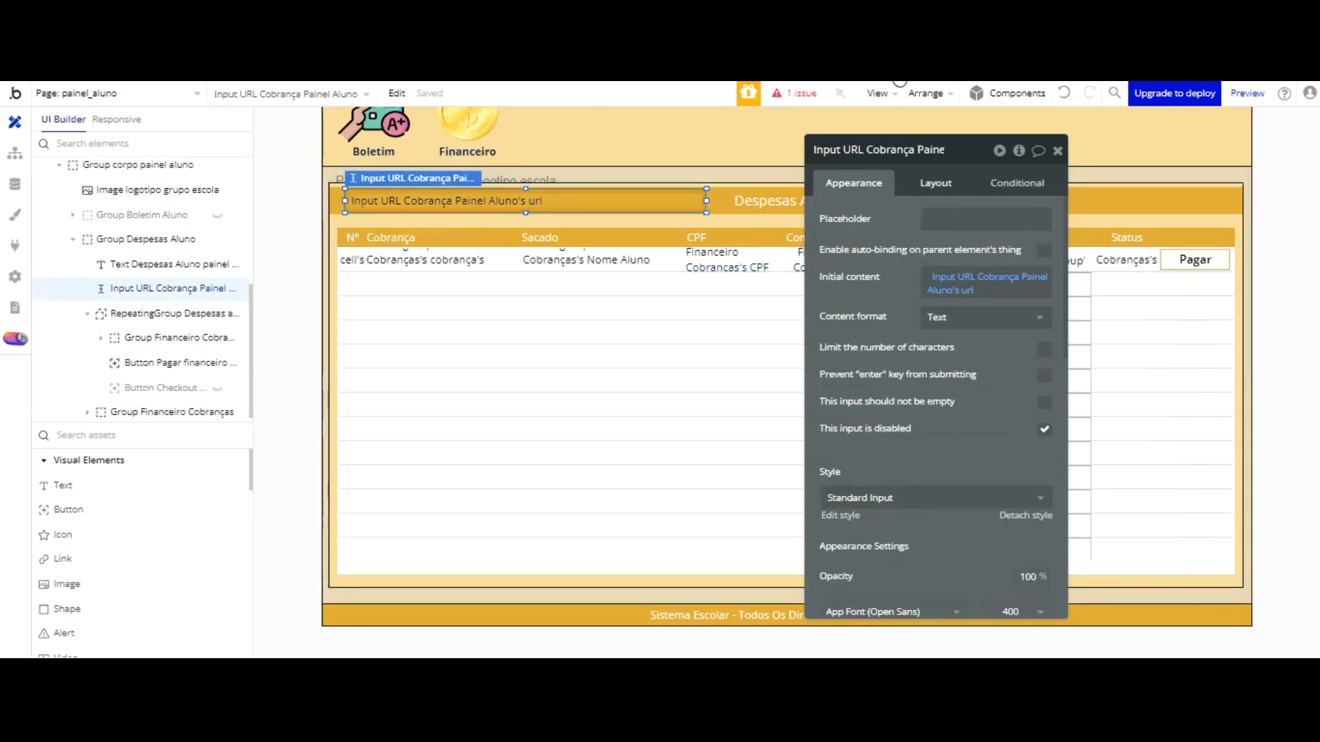
{"action": "left_click", "coordinate": [895, 151]}
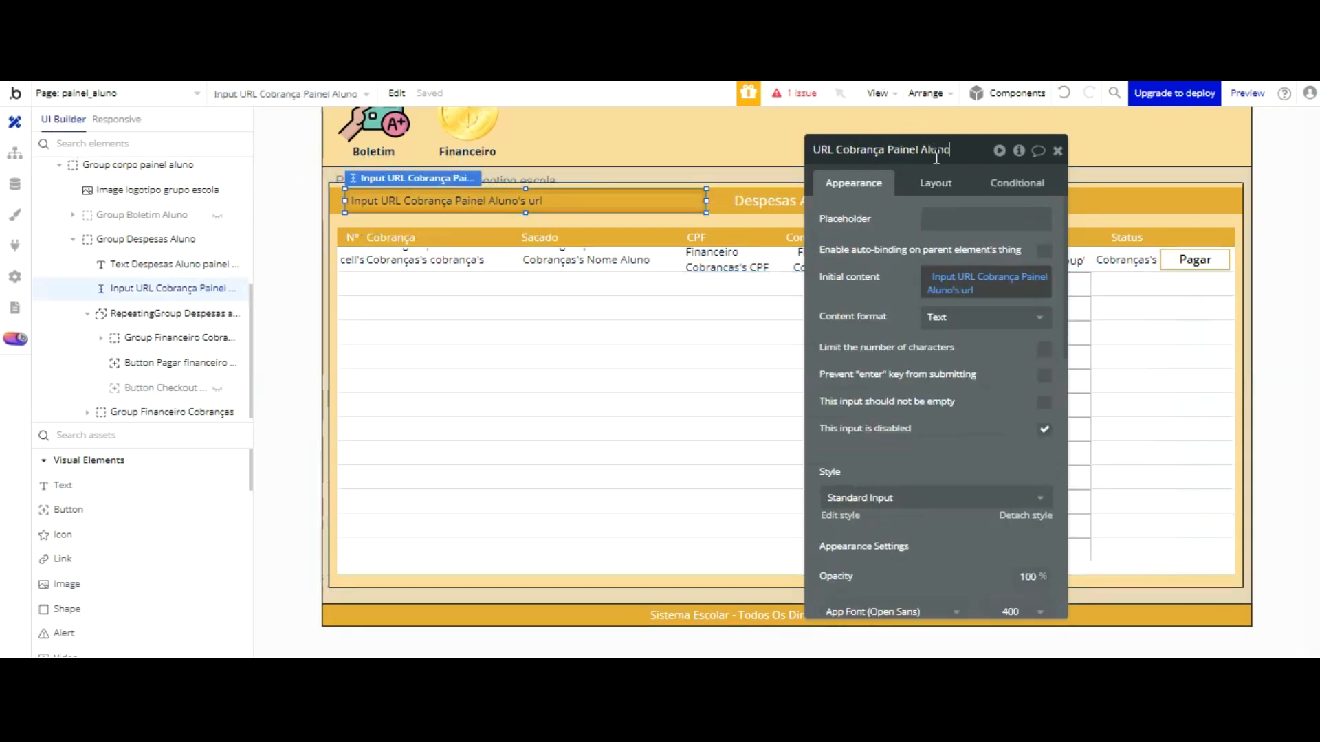
{"action": "right_click", "coordinate": [1010, 283]}
{"action": "left_click", "coordinate": [1100, 284]}
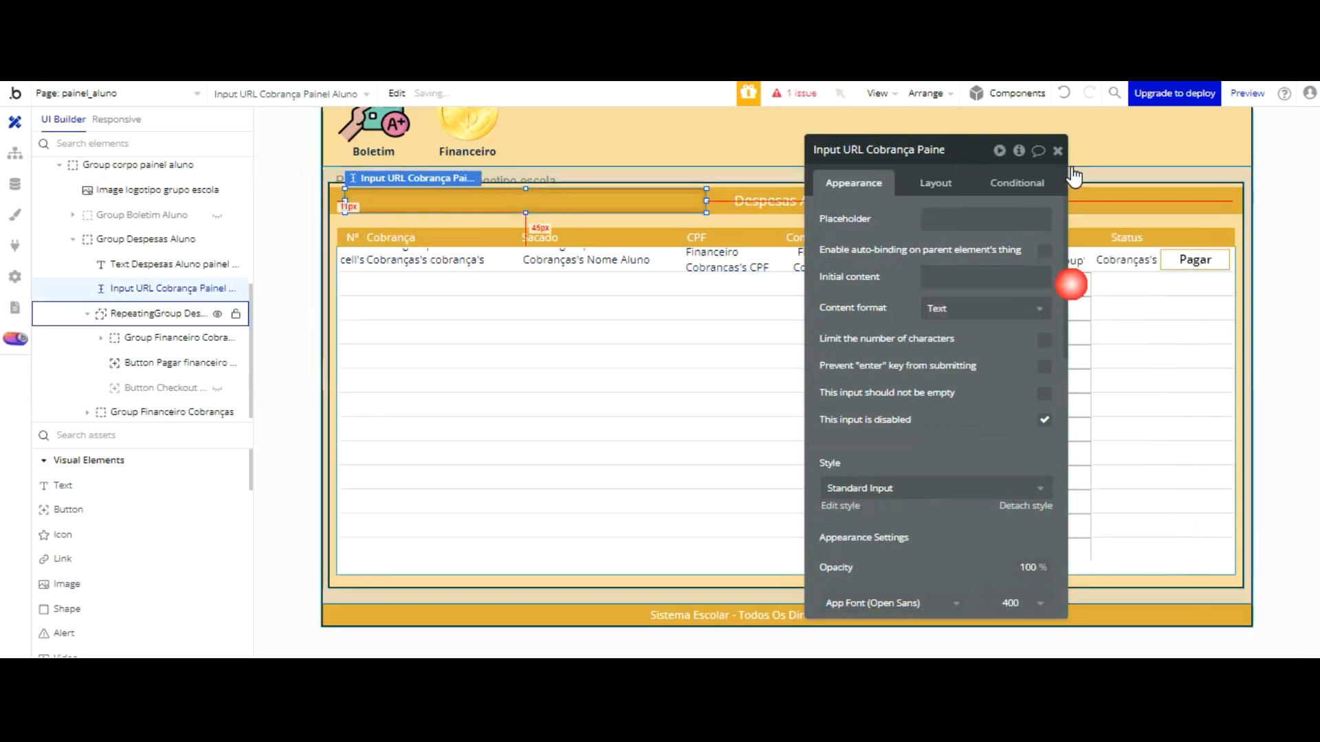
{"action": "left_click", "coordinate": [1019, 149]}
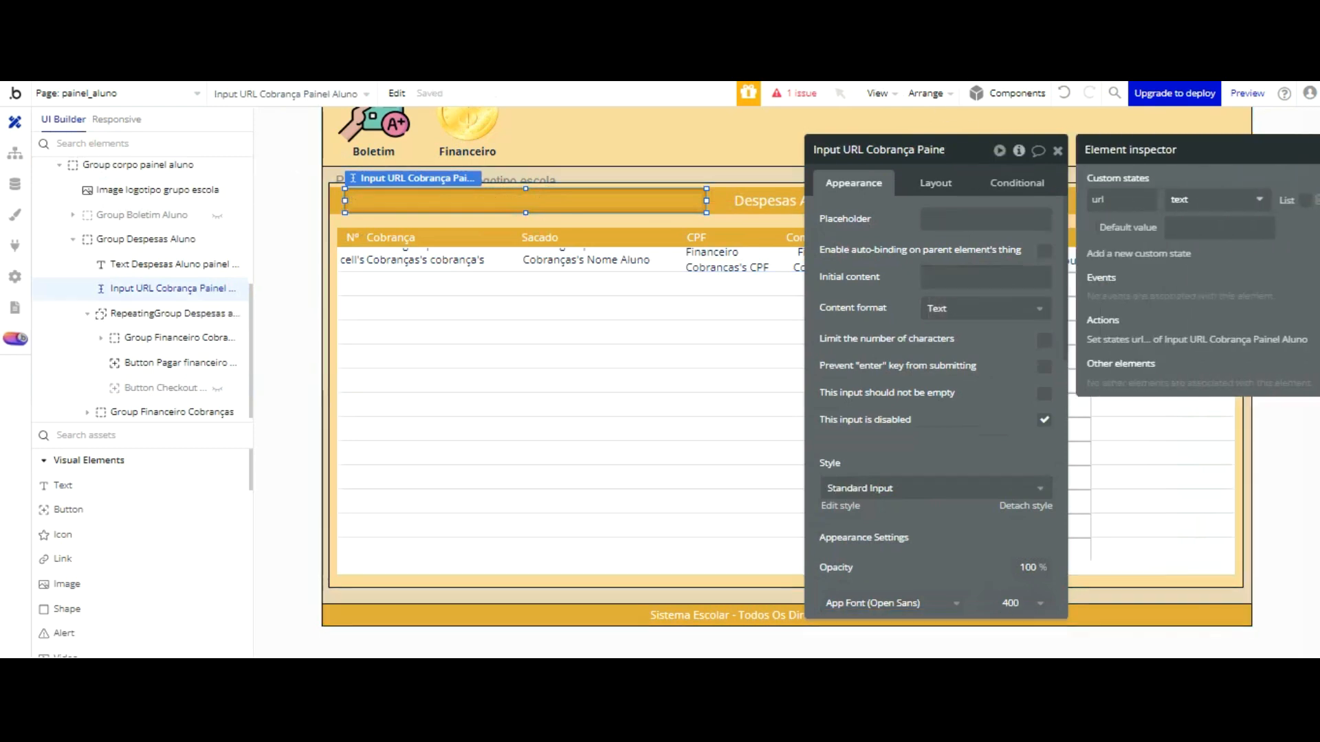
{"action": "left_click", "coordinate": [1316, 200]}
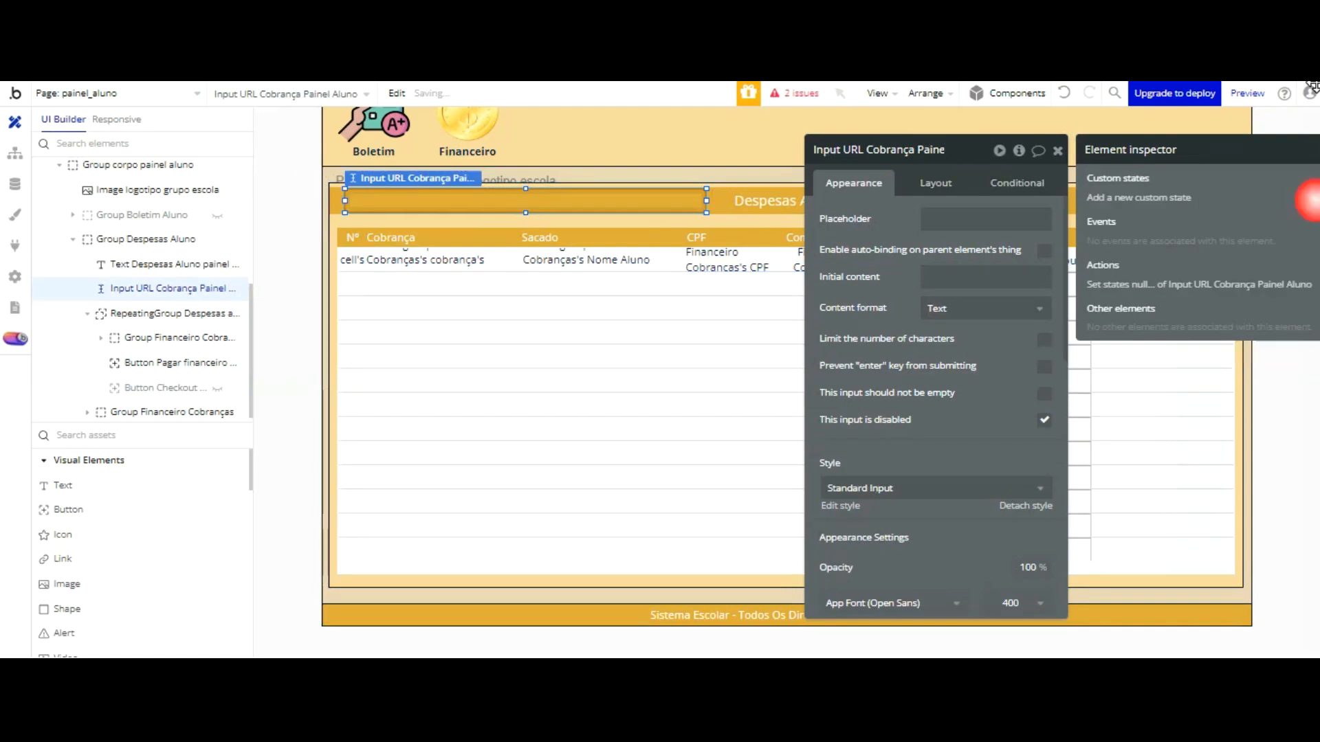
Narrow Input URL Cobrança Painel Aluno to a width of 401
{"action": "mouse_move", "coordinate": [895, 224]}
{"action": "left_mouse_down"}
{"action": "mouse_move", "coordinate": [748, 229]}
{"action": "mouse_move", "coordinate": [913, 241]}
{"action": "left_mouse_up"}
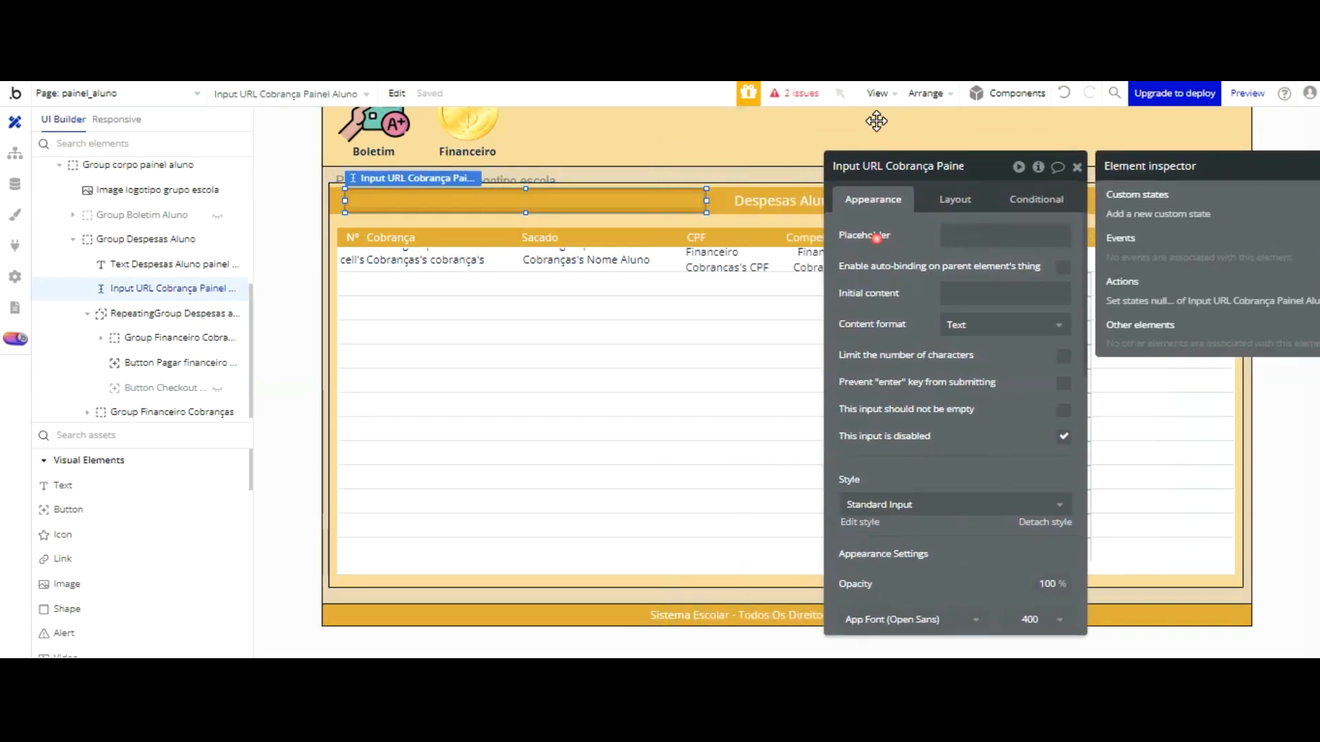
{"action": "left_click", "coordinate": [683, 197]}
{"action": "left_click_drag", "start_coordinate": [707, 201], "coordinate": [657, 201]}
{"action": "left_click", "coordinate": [956, 199]}
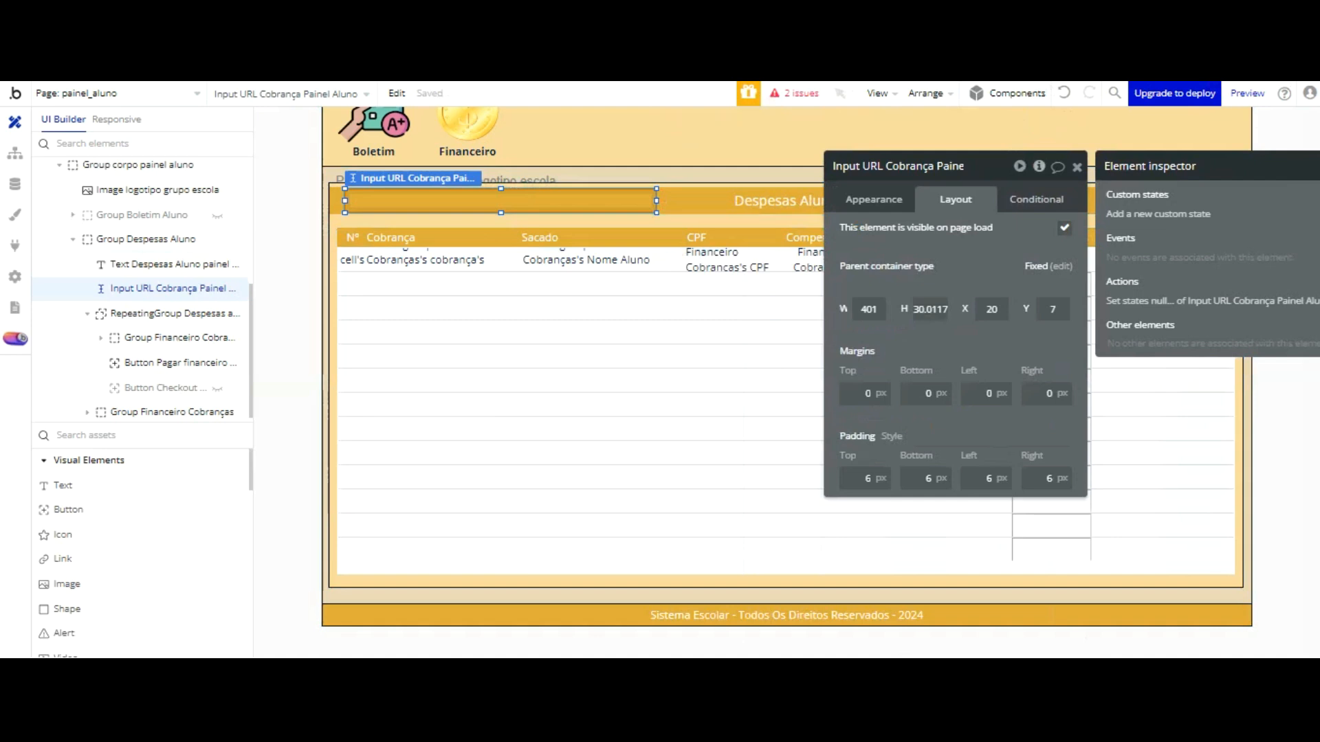
{"action": "left_click", "coordinate": [1039, 166]}
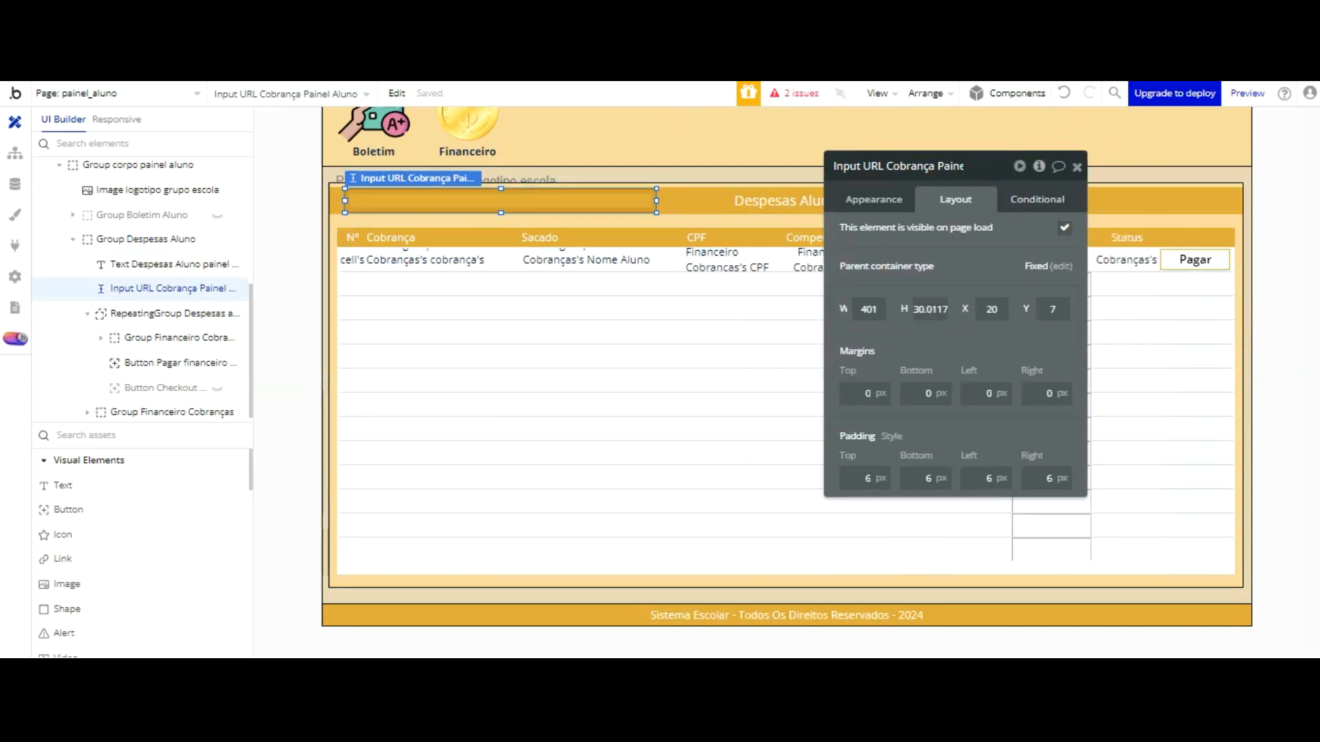
{"action": "left_click", "coordinate": [1039, 167]}
Add a new custom state named url of type text to the input
{"action": "left_click", "coordinate": [660, 215]}
{"action": "left_click", "coordinate": [654, 215]}
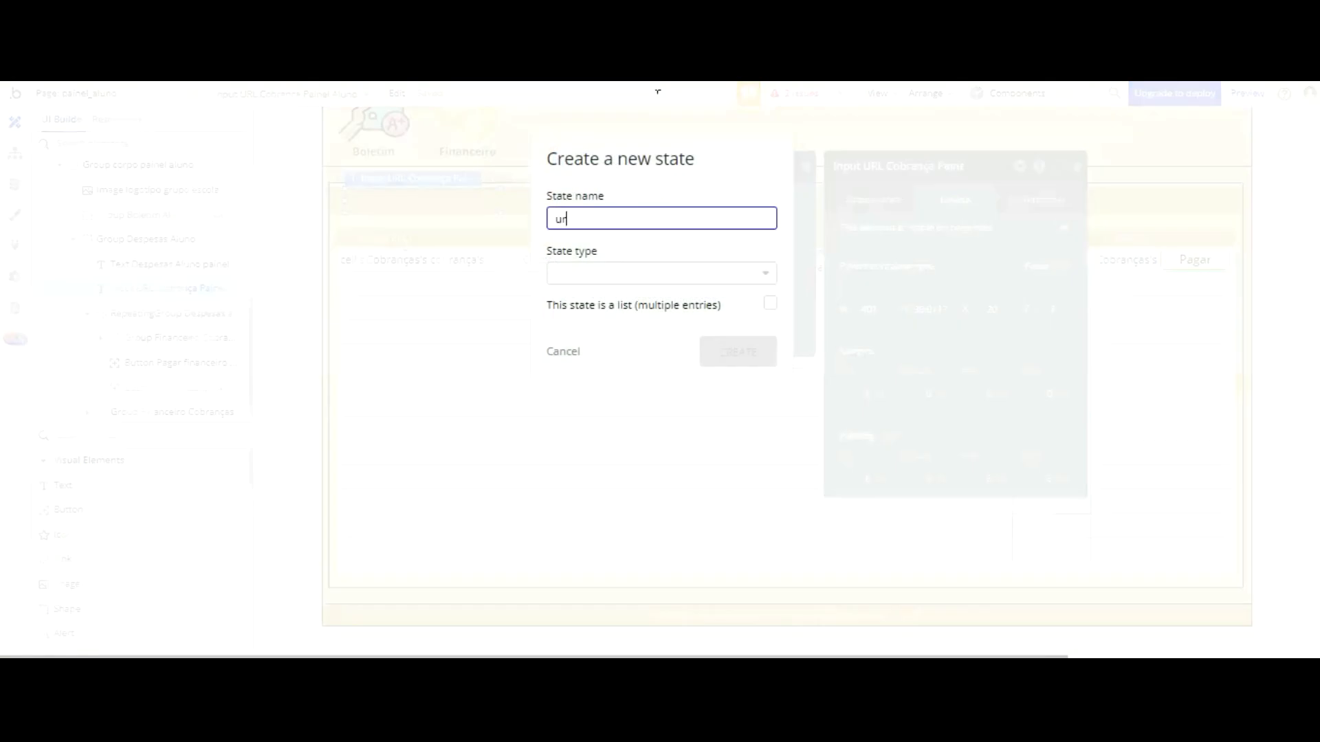
{"action": "left_click", "coordinate": [637, 273]}
{"action": "scroll", "coordinate": [619, 360], "scroll_direction": "down", "scroll_amount": 5}
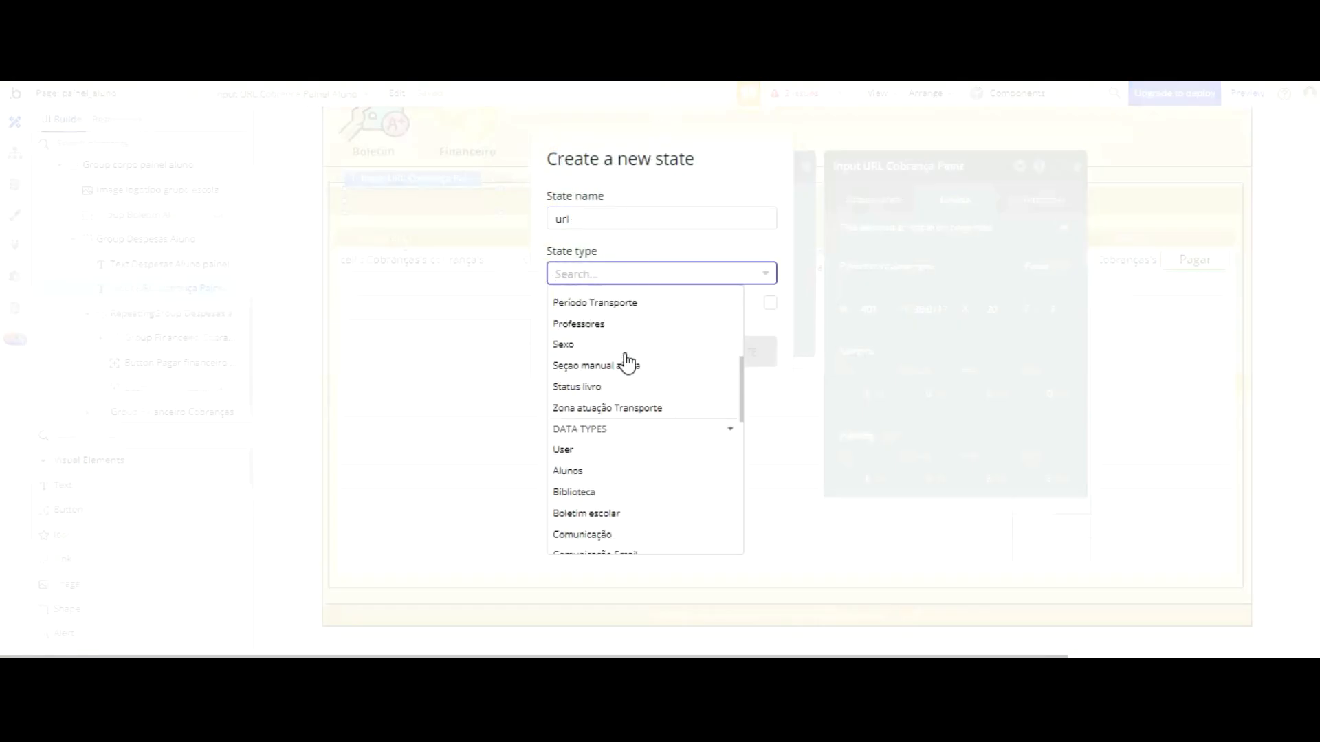
{"action": "scroll", "coordinate": [619, 292], "scroll_direction": "down", "scroll_amount": 5}
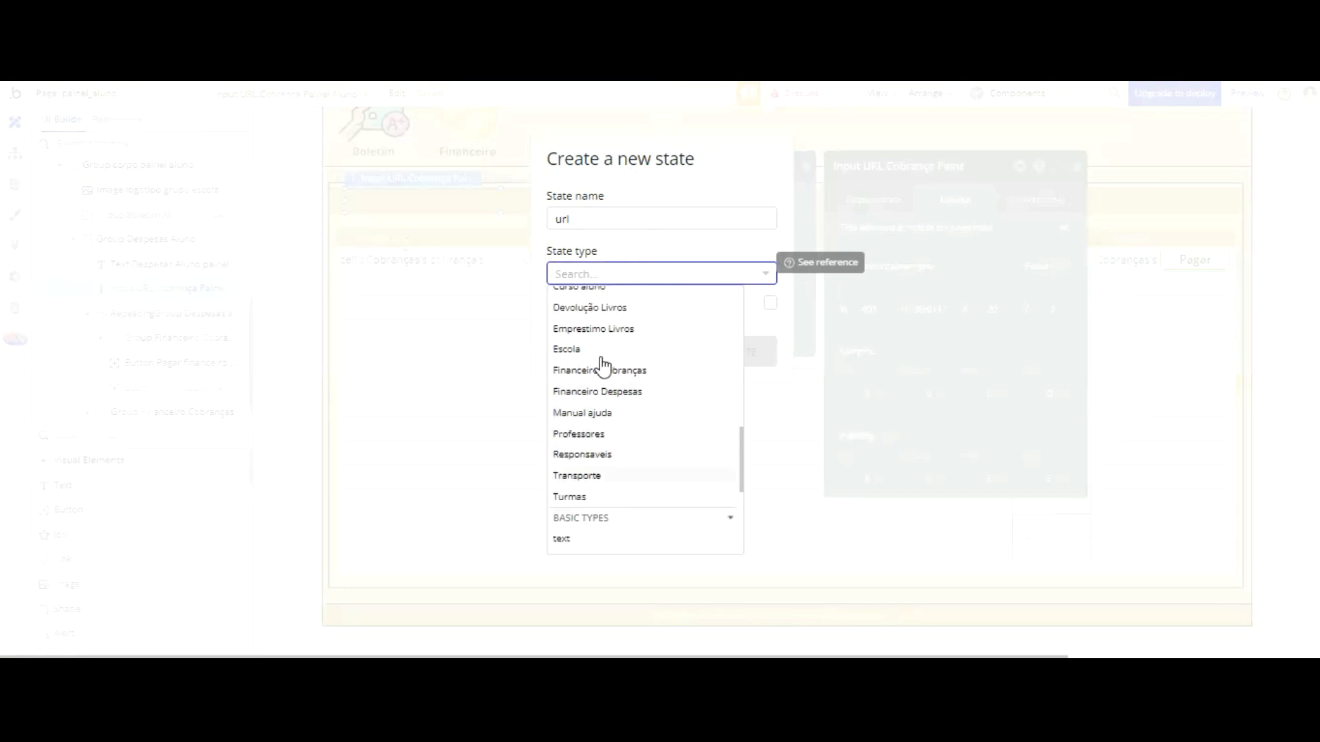
{"action": "left_click", "coordinate": [571, 538]}
{"action": "left_click", "coordinate": [739, 352]}
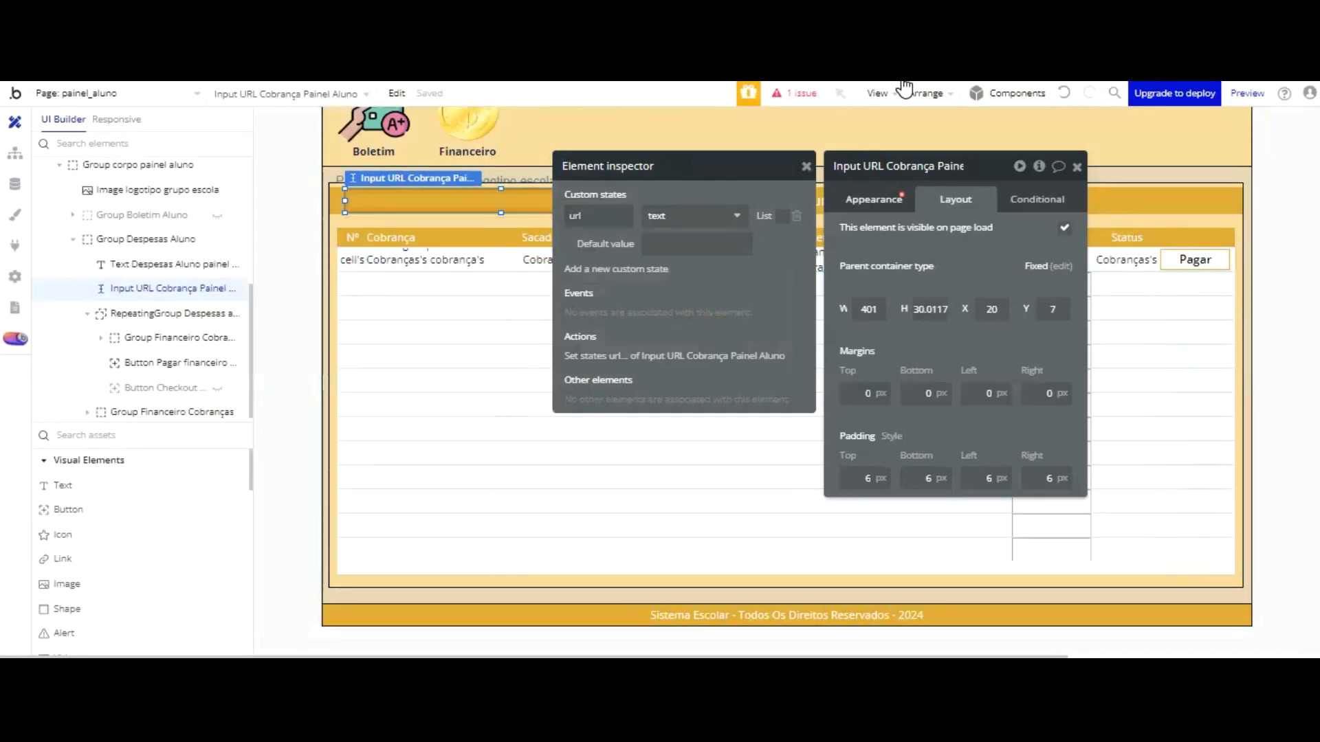
Set the input's initial content to its own url state
{"action": "left_click", "coordinate": [884, 199]}
{"action": "left_click", "coordinate": [963, 294]}
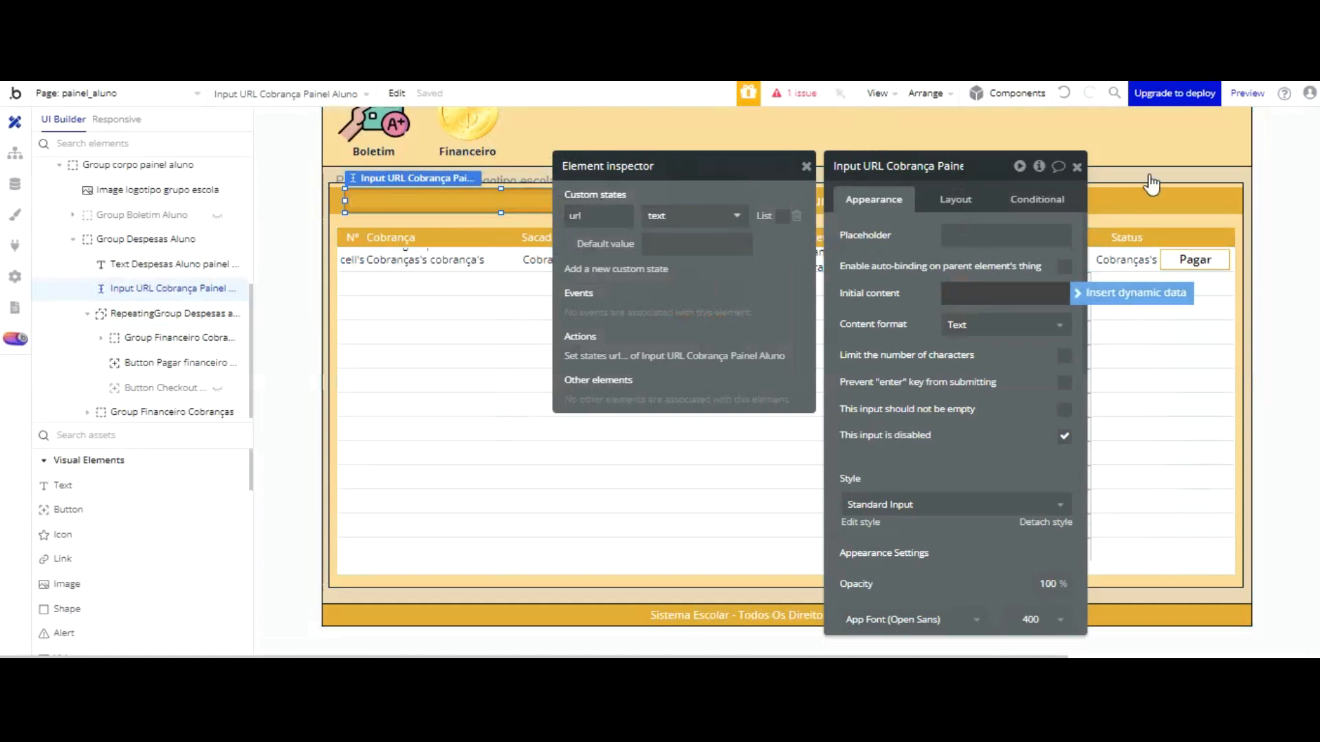
{"action": "left_click", "coordinate": [1128, 293]}
{"action": "scroll", "coordinate": [1062, 321], "scroll_direction": "down", "scroll_amount": 2}
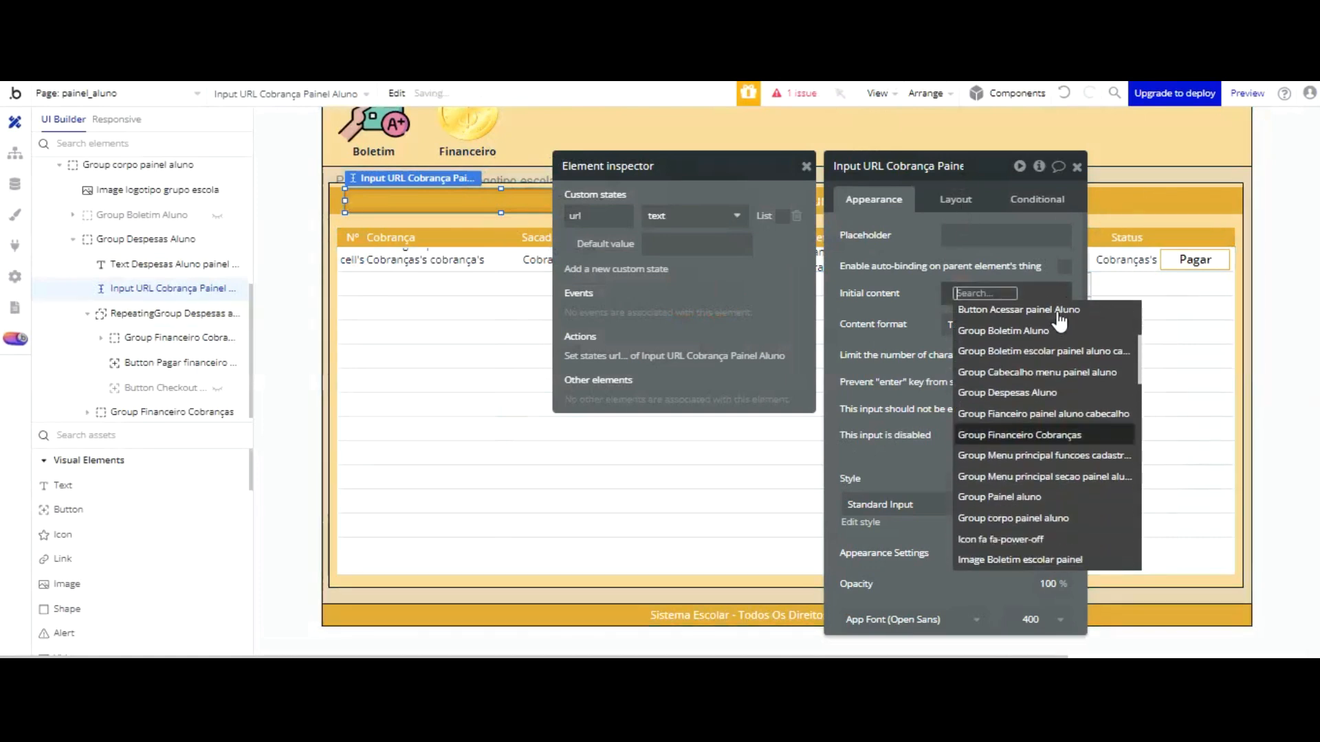
{"action": "scroll", "coordinate": [1075, 366], "scroll_direction": "down", "scroll_amount": 2}
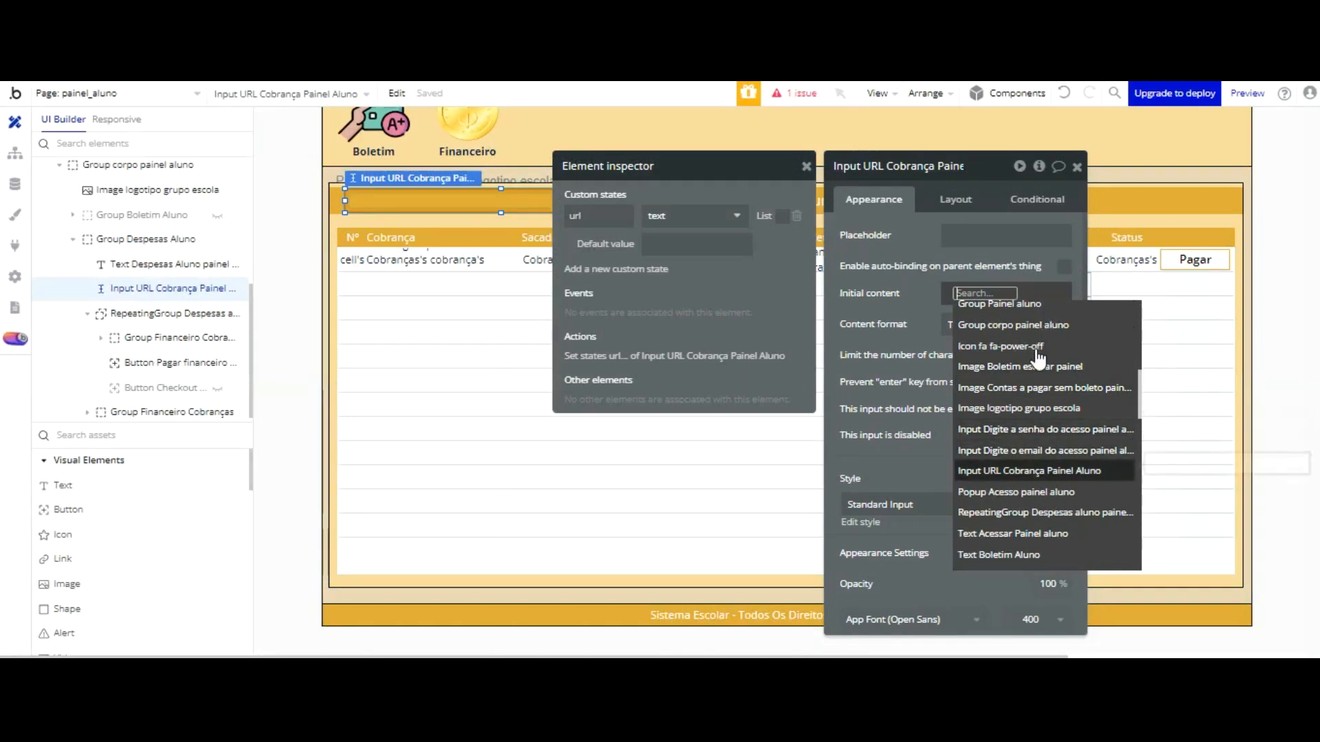
{"action": "left_click", "coordinate": [1031, 471]}
{"action": "key", "text": "Up"}
{"action": "key", "text": "Down"}
{"action": "key", "text": "Down"}
{"action": "key", "text": "Down"}
{"action": "key", "text": "Down"}
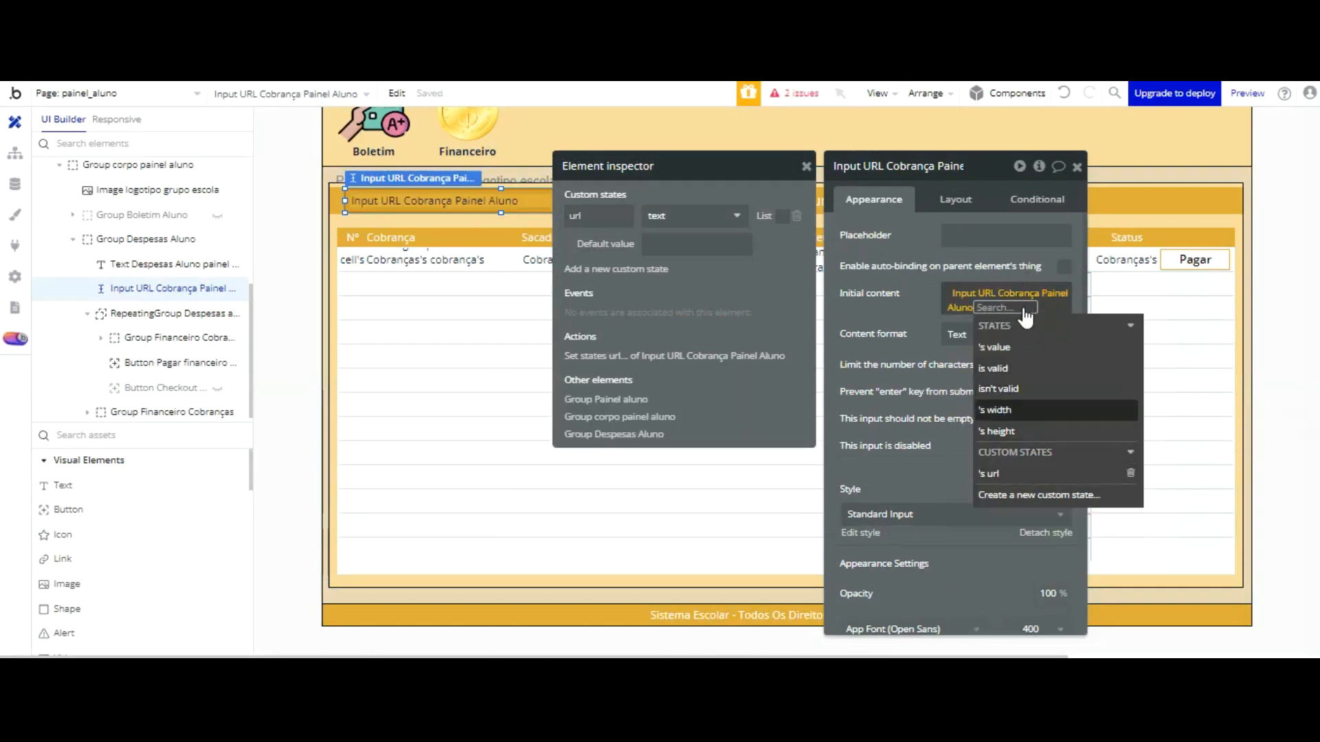
{"action": "key", "text": "Return"}
{"action": "left_click", "coordinate": [931, 303]}
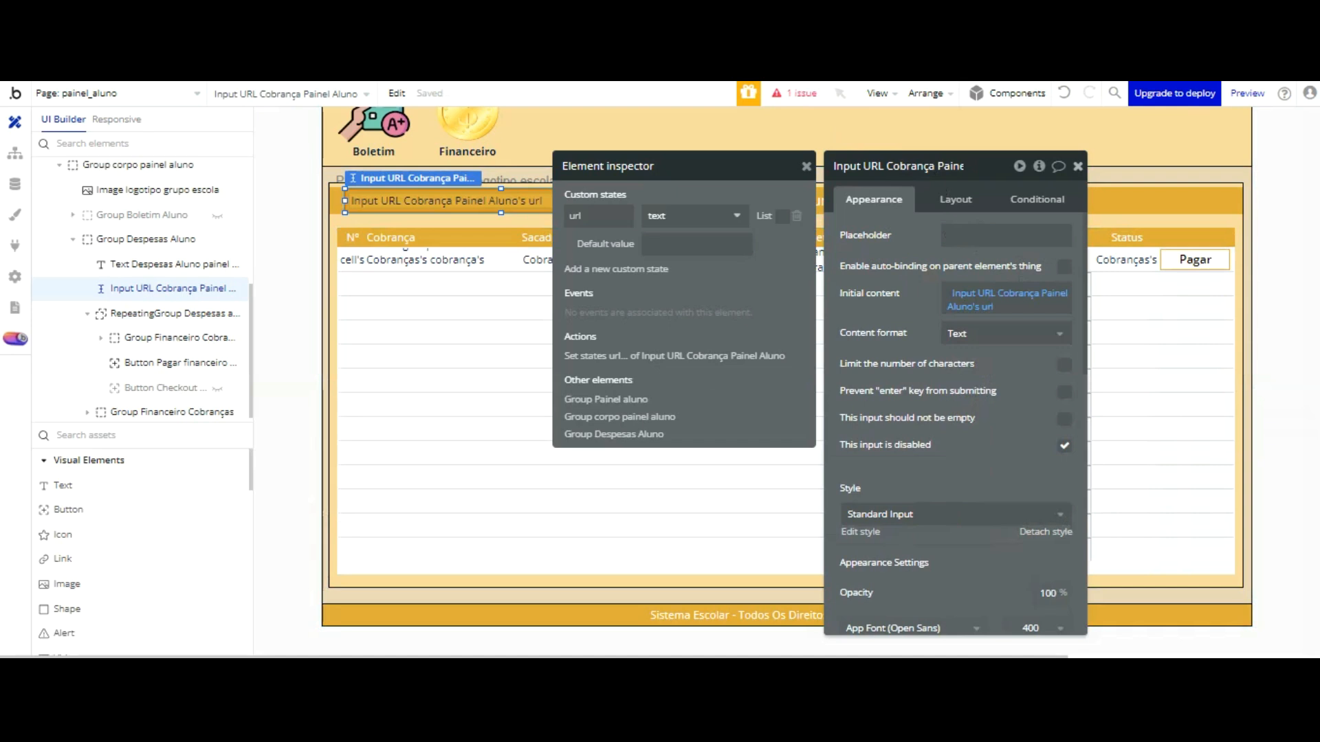
{"action": "left_click", "coordinate": [1078, 167]}
Target the url custom state of Input URL Cobrança Painel Aluno in the Set state step
{"action": "left_click", "coordinate": [27, 153]}
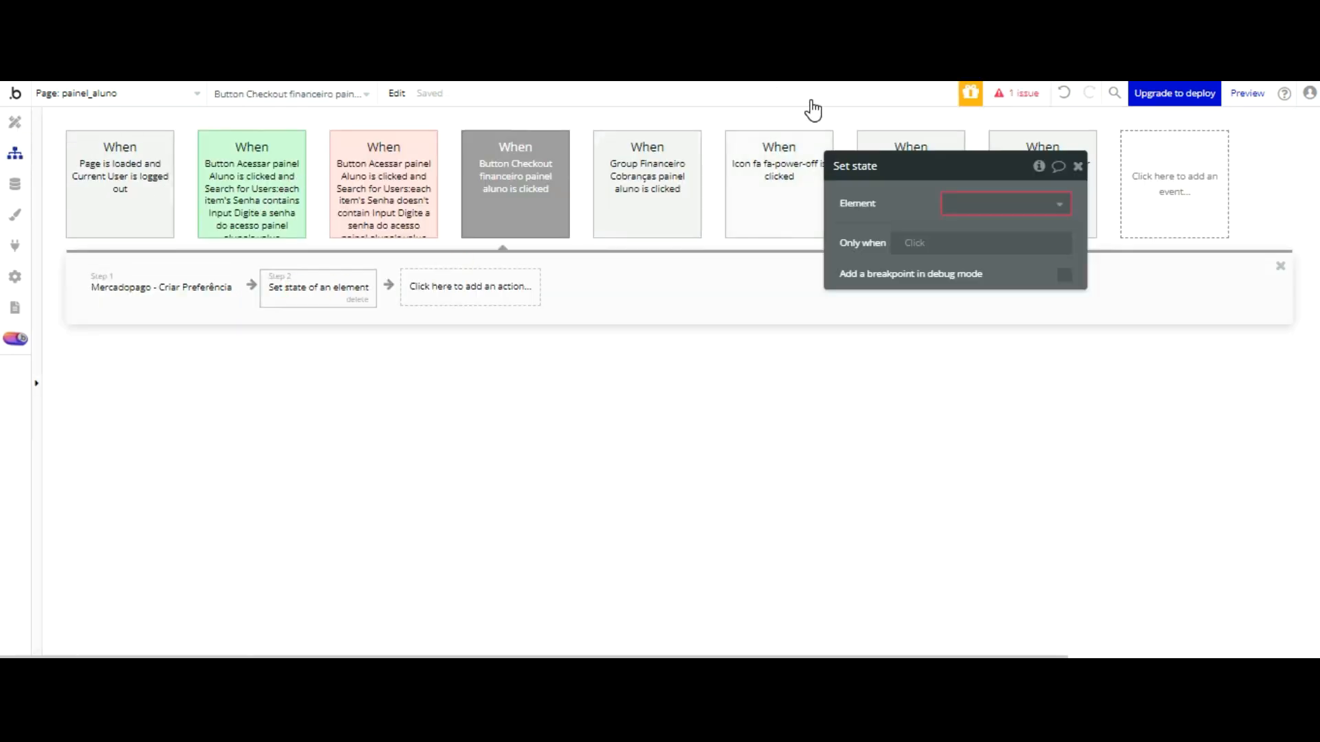
{"action": "left_click", "coordinate": [1004, 204]}
{"action": "scroll", "coordinate": [1029, 249], "scroll_direction": "down", "scroll_amount": 3}
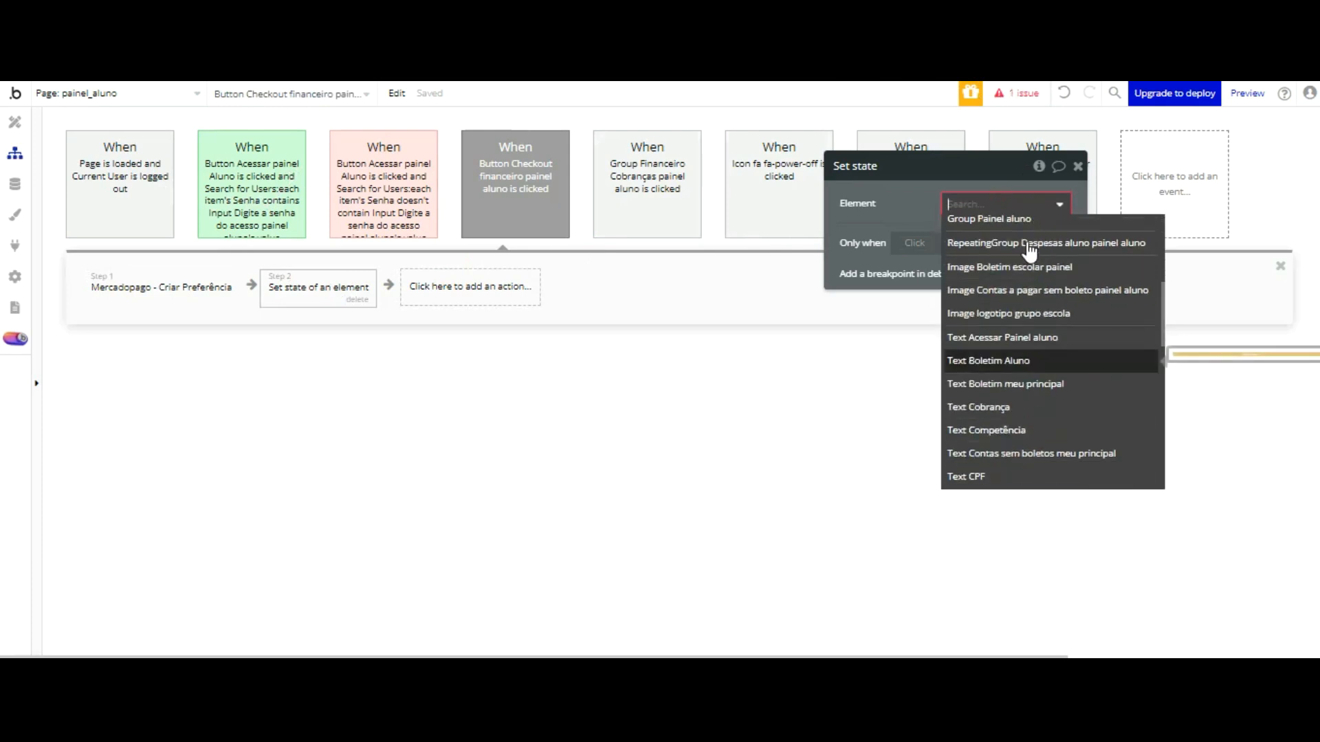
{"action": "scroll", "coordinate": [1031, 254], "scroll_direction": "down", "scroll_amount": 5}
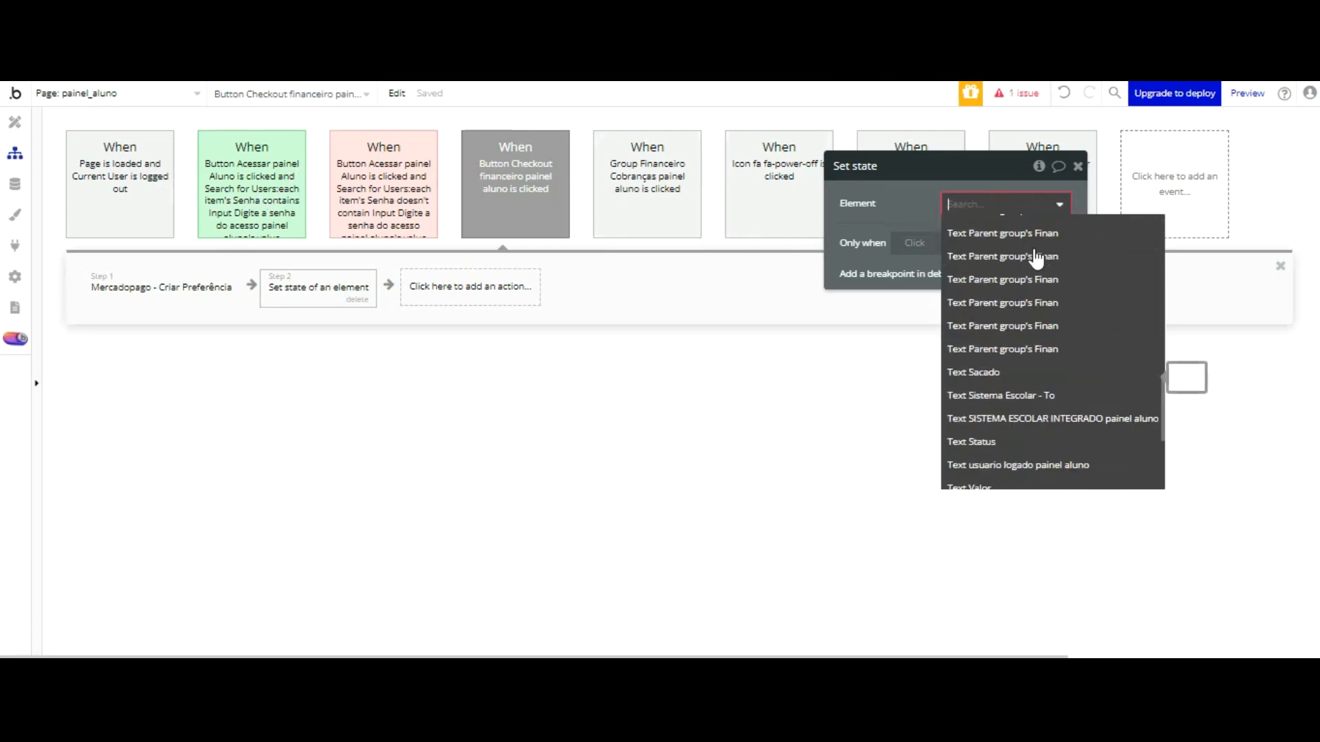
{"action": "scroll", "coordinate": [1038, 261], "scroll_direction": "down", "scroll_amount": 3}
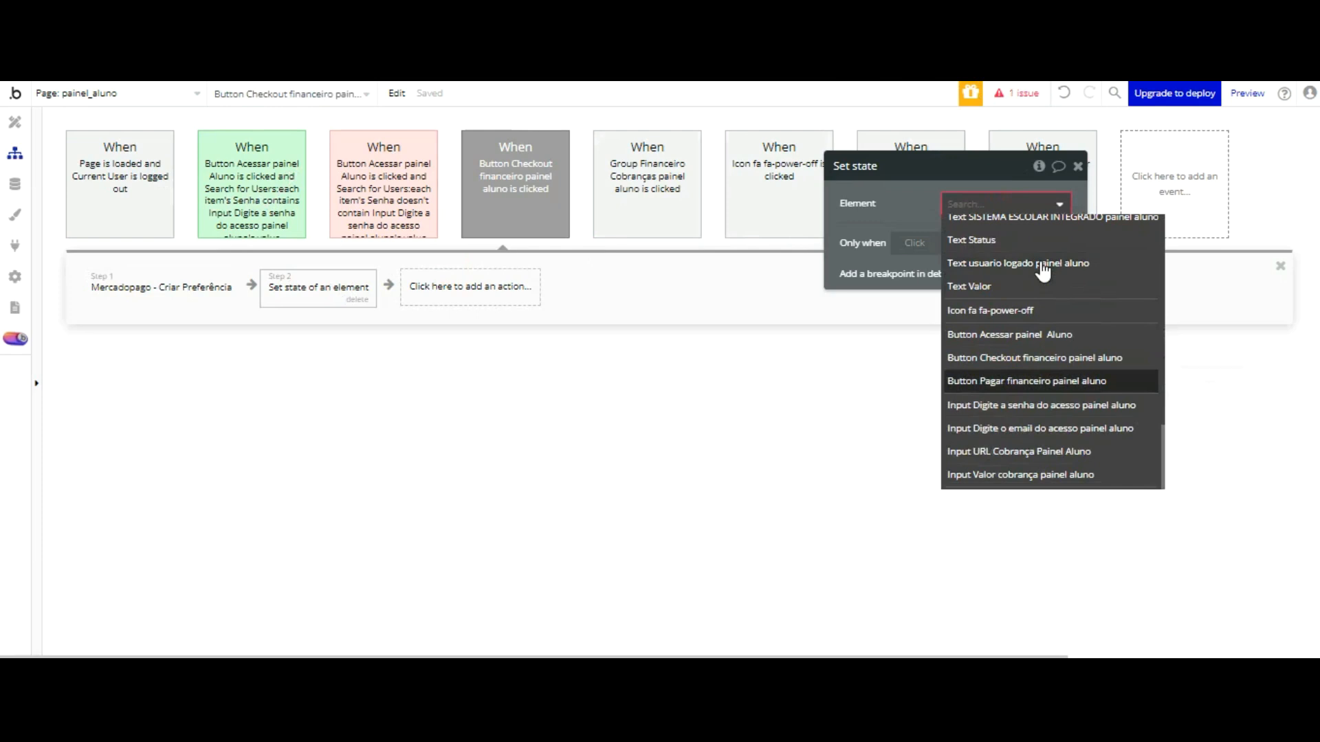
{"action": "left_click", "coordinate": [1050, 451]}
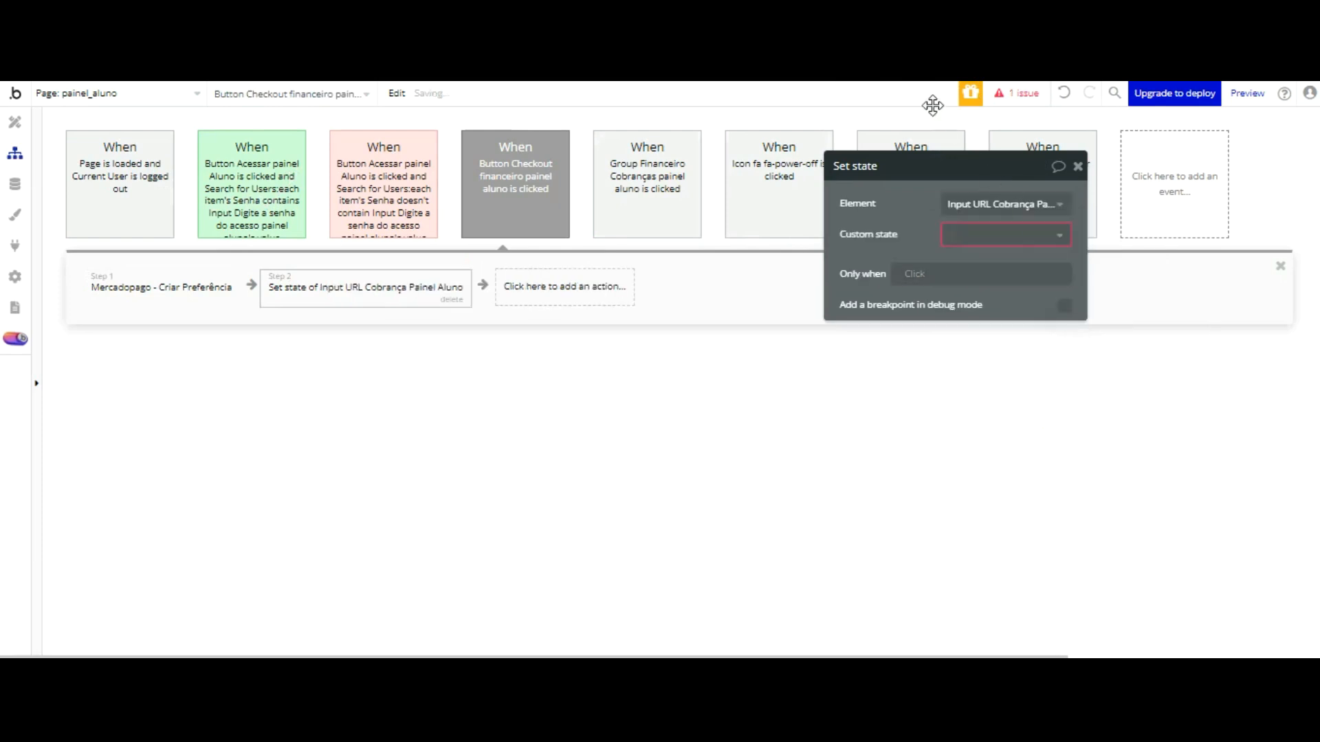
{"action": "left_click", "coordinate": [970, 235]}
{"action": "left_click", "coordinate": [966, 258]}
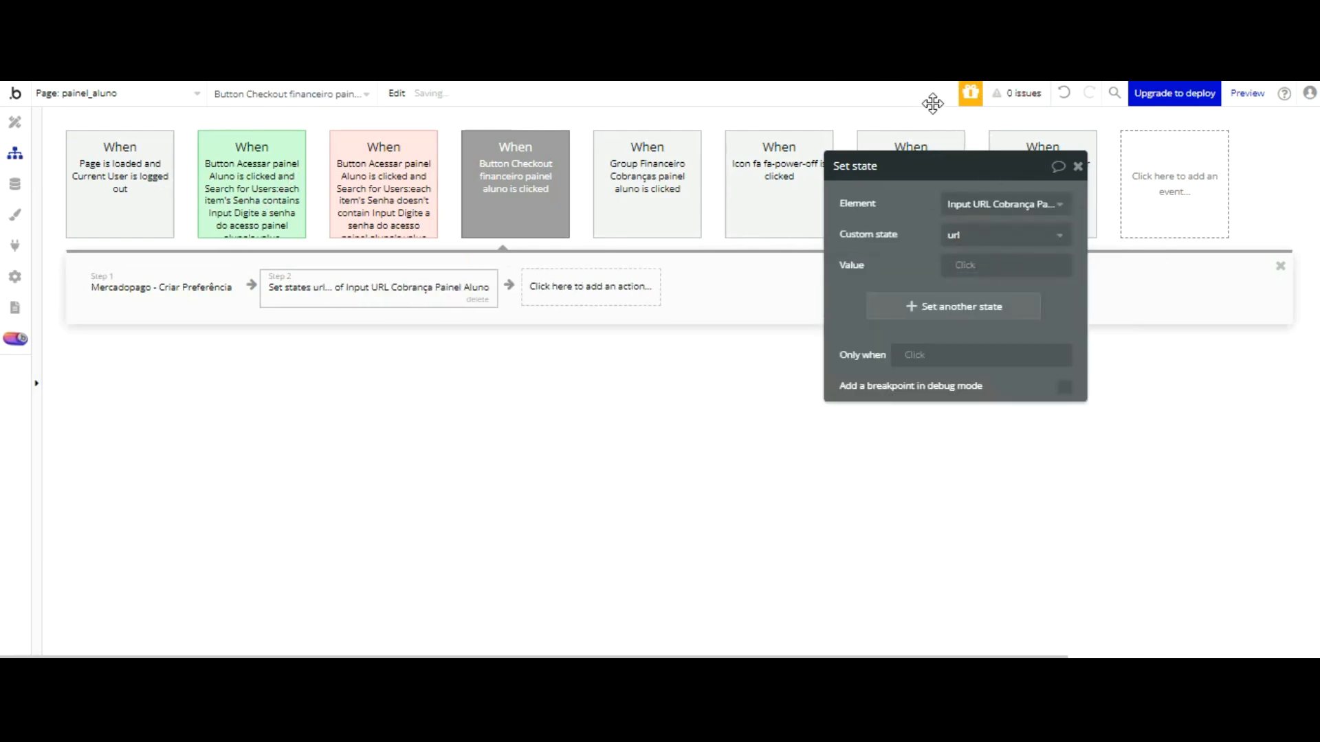
Set the state value to Result of step 1's sandbox_init_point
{"action": "left_click", "coordinate": [964, 264]}
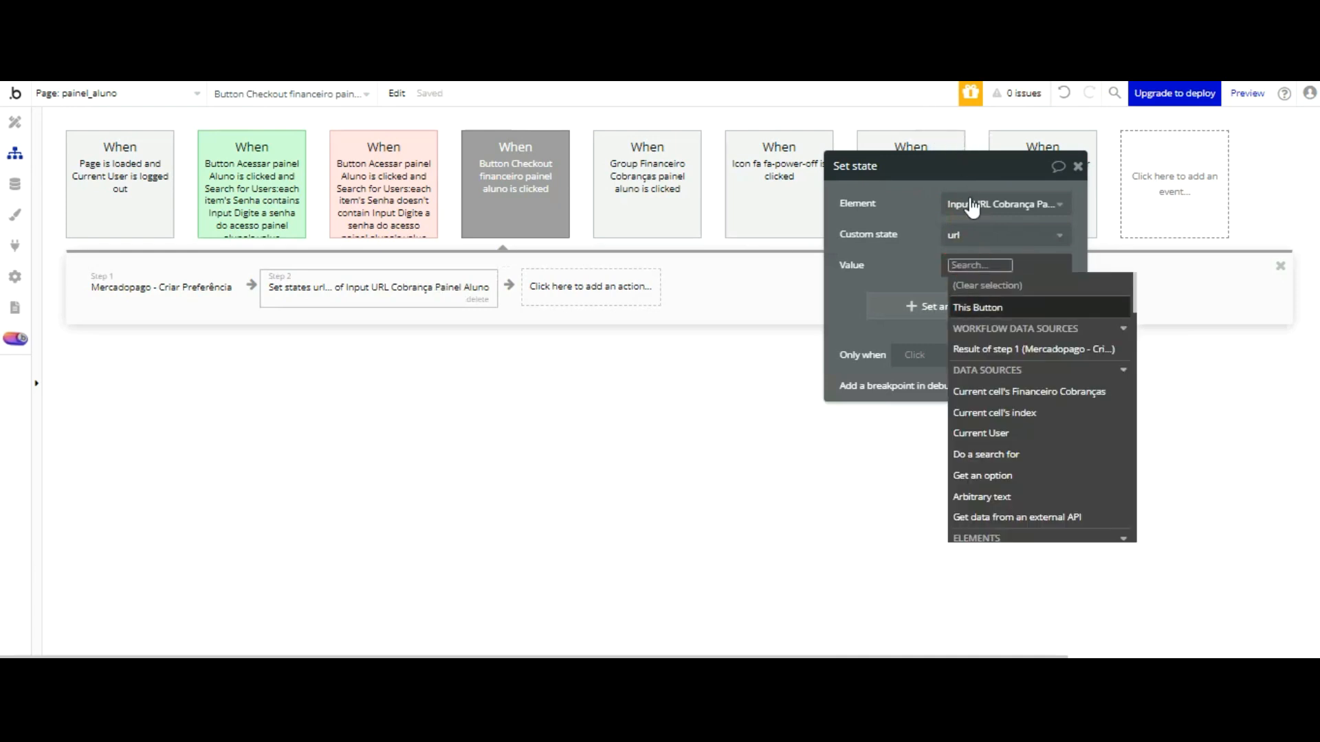
{"action": "left_click", "coordinate": [993, 347]}
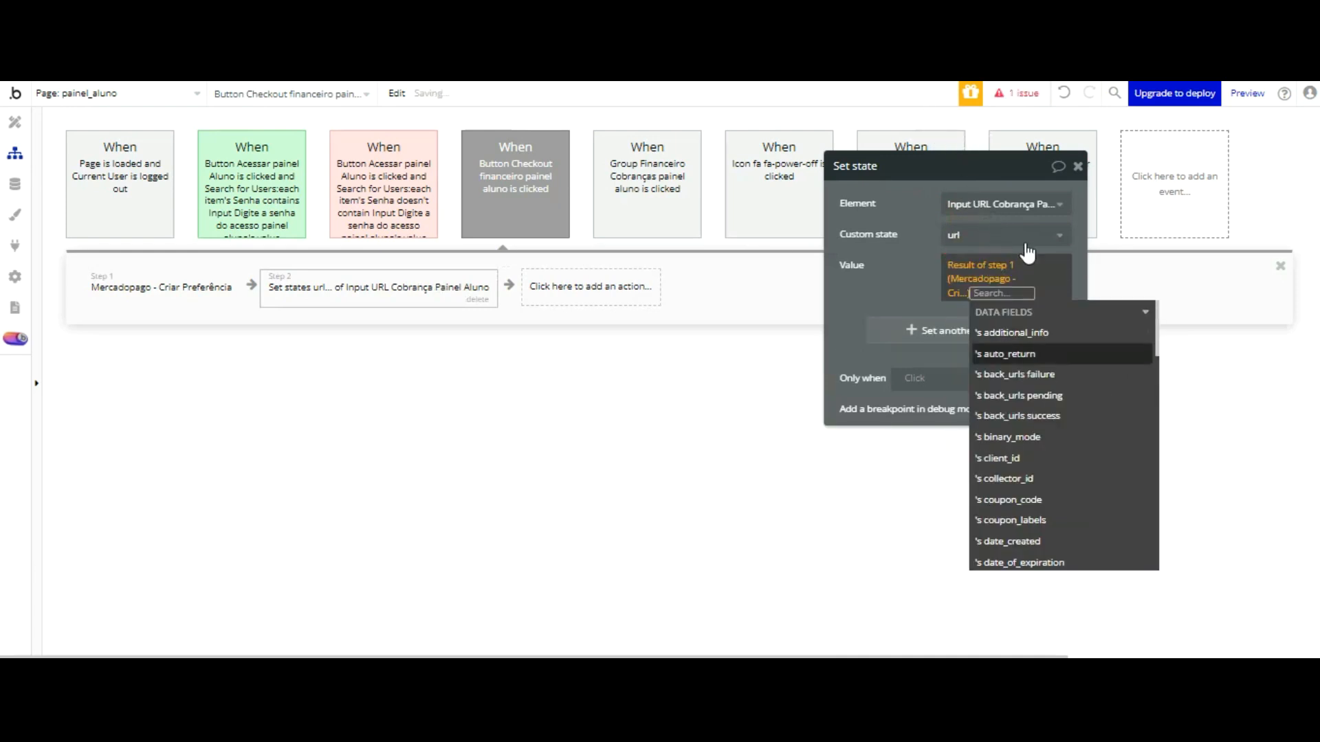
{"action": "key", "text": "Down"}
{"action": "key", "text": "Down"}
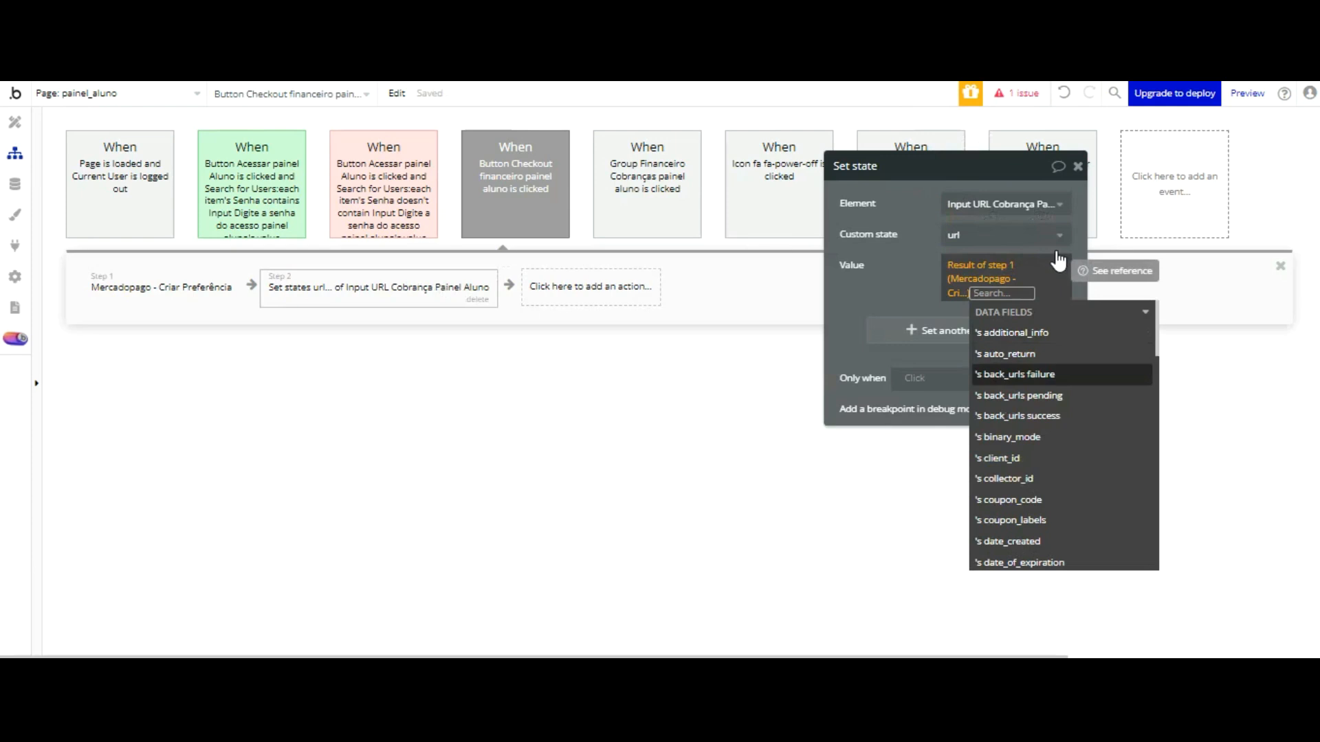
{"action": "key", "text": "Down"}
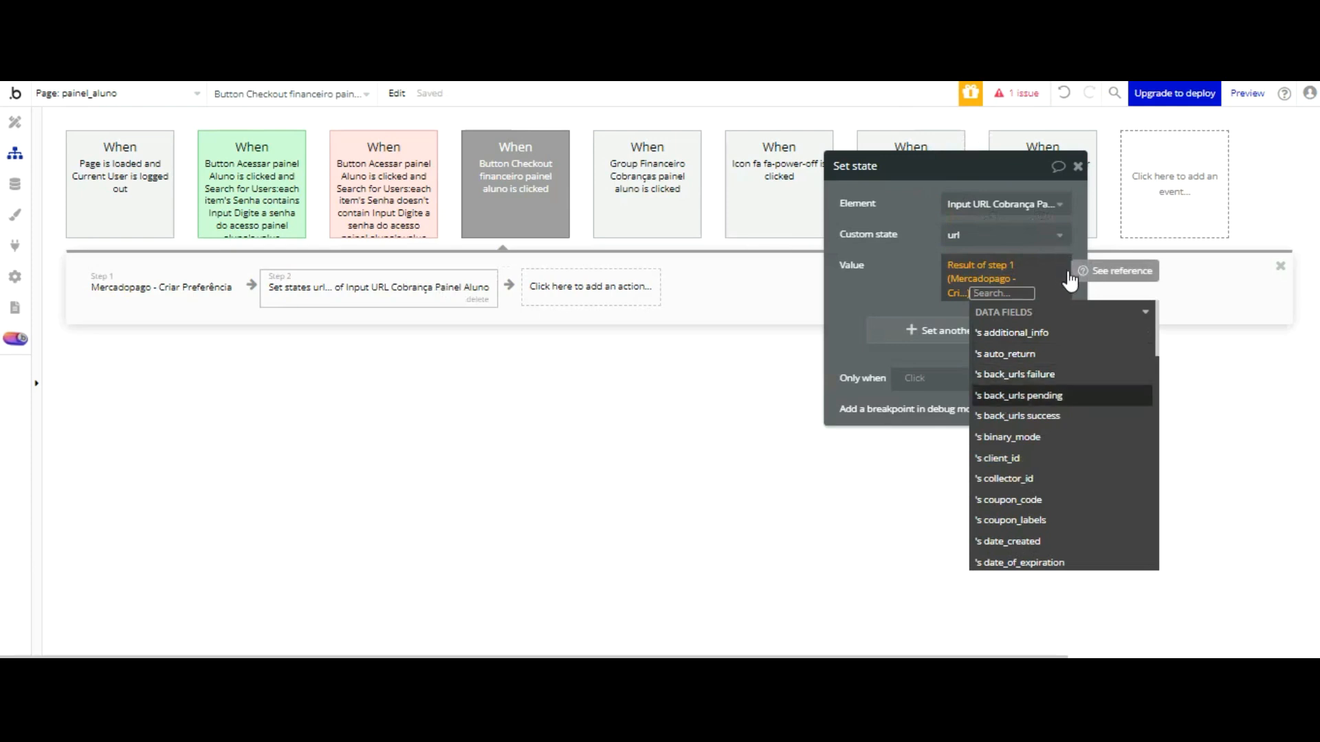
{"action": "key", "text": "Down"}
{"action": "key", "text": "Down"}
{"action": "key", "text": "Down"}
{"action": "key", "text": "Down"}
{"action": "key", "text": "Down"}
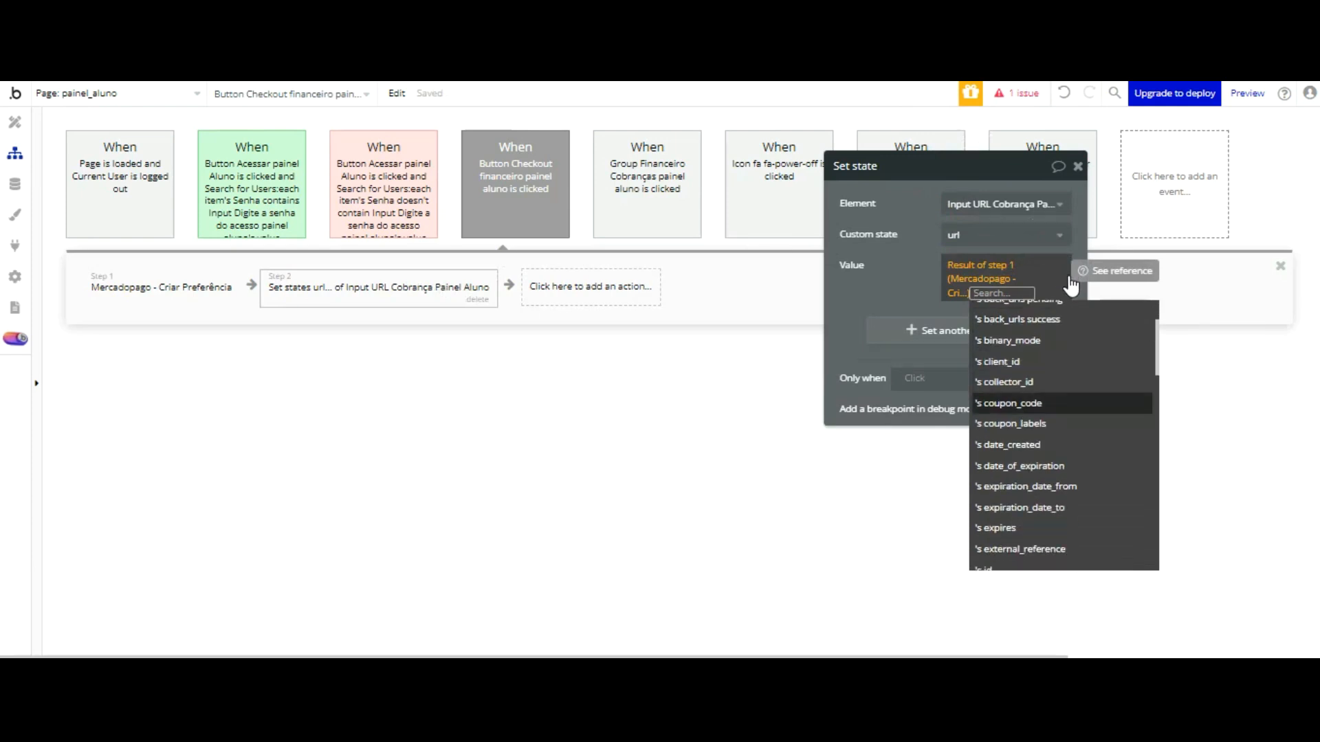
{"action": "scroll", "coordinate": [1065, 292], "scroll_direction": "up", "scroll_amount": 1}
{"action": "scroll", "coordinate": [1065, 294], "scroll_direction": "down", "scroll_amount": 2}
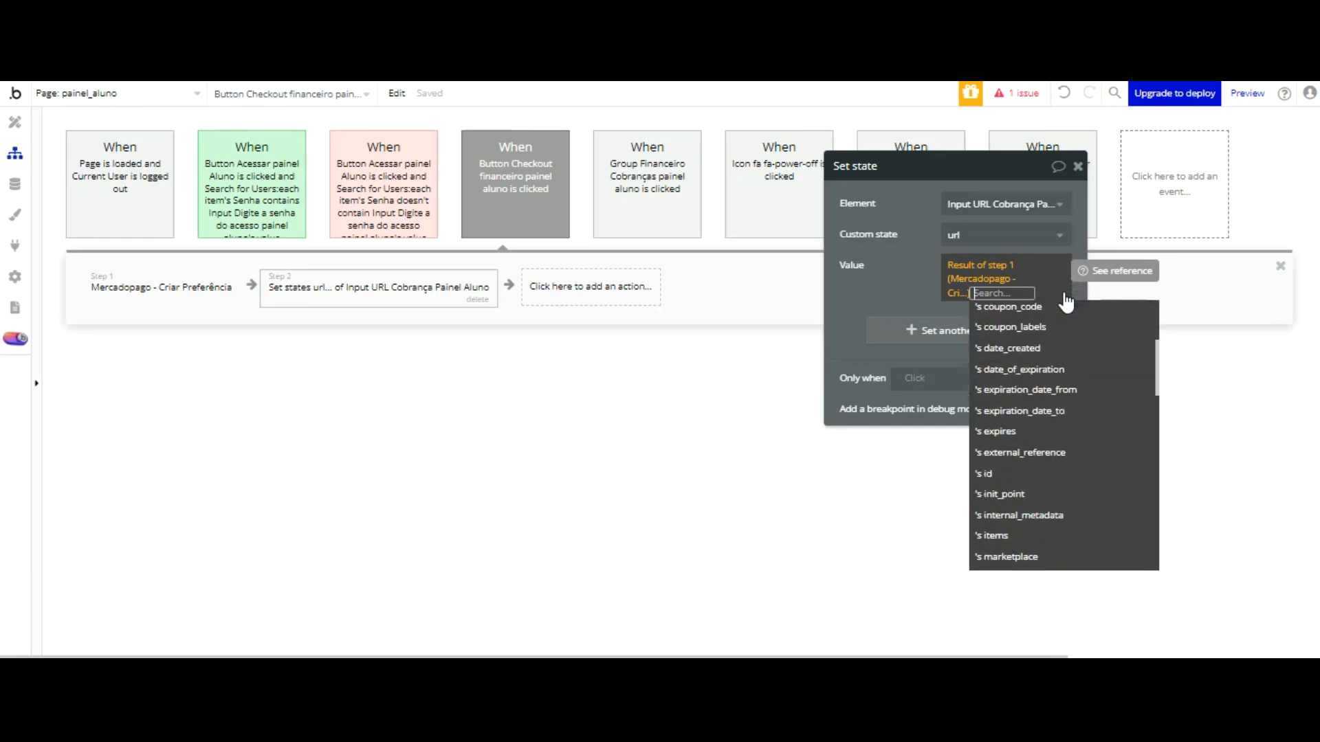
{"action": "scroll", "coordinate": [1029, 385], "scroll_direction": "down", "scroll_amount": 10}
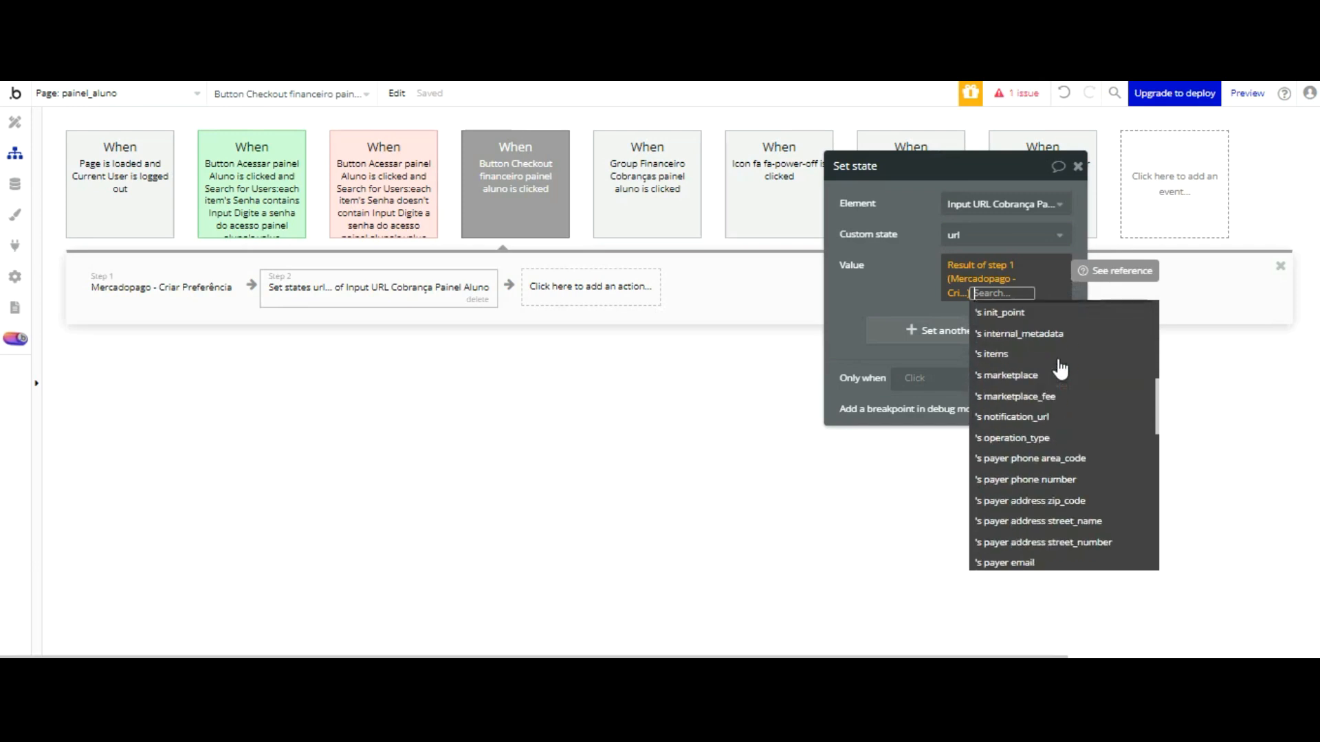
{"action": "scroll", "coordinate": [1062, 369], "scroll_direction": "down", "scroll_amount": 3}
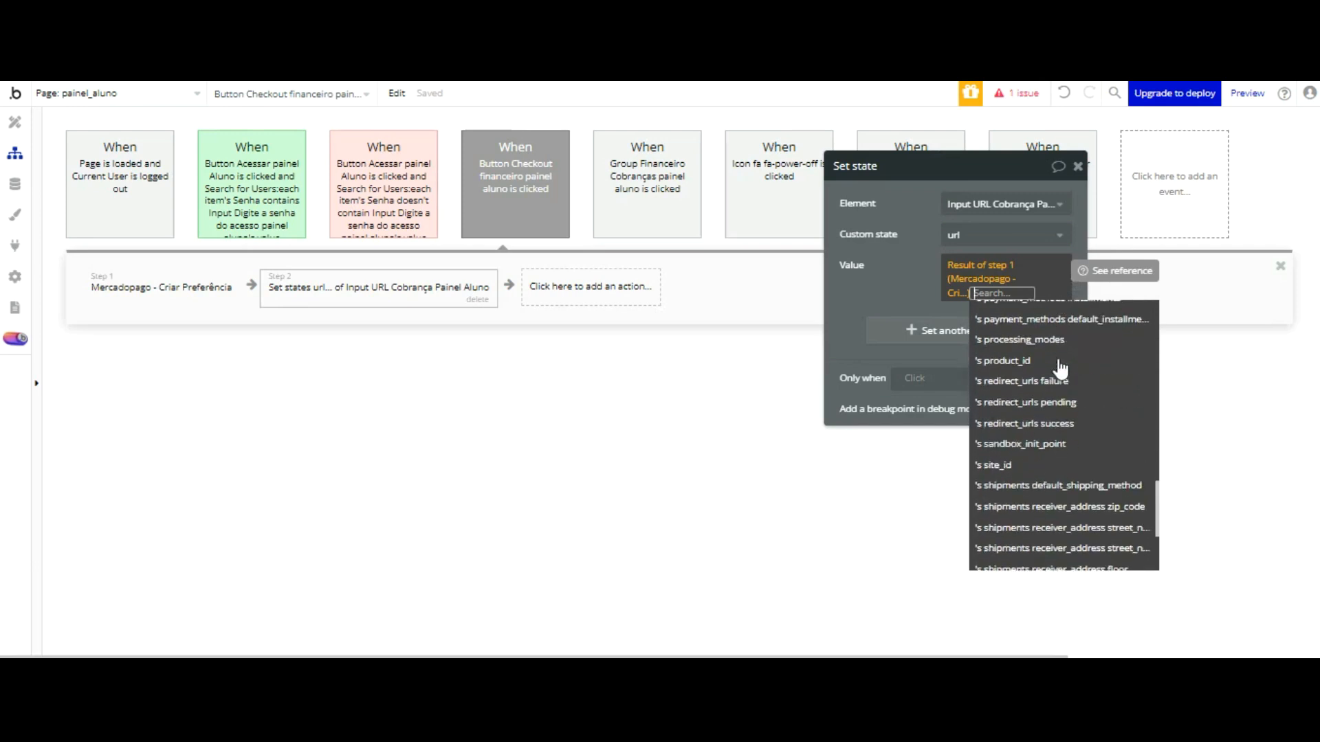
{"action": "left_click", "coordinate": [1056, 337]}
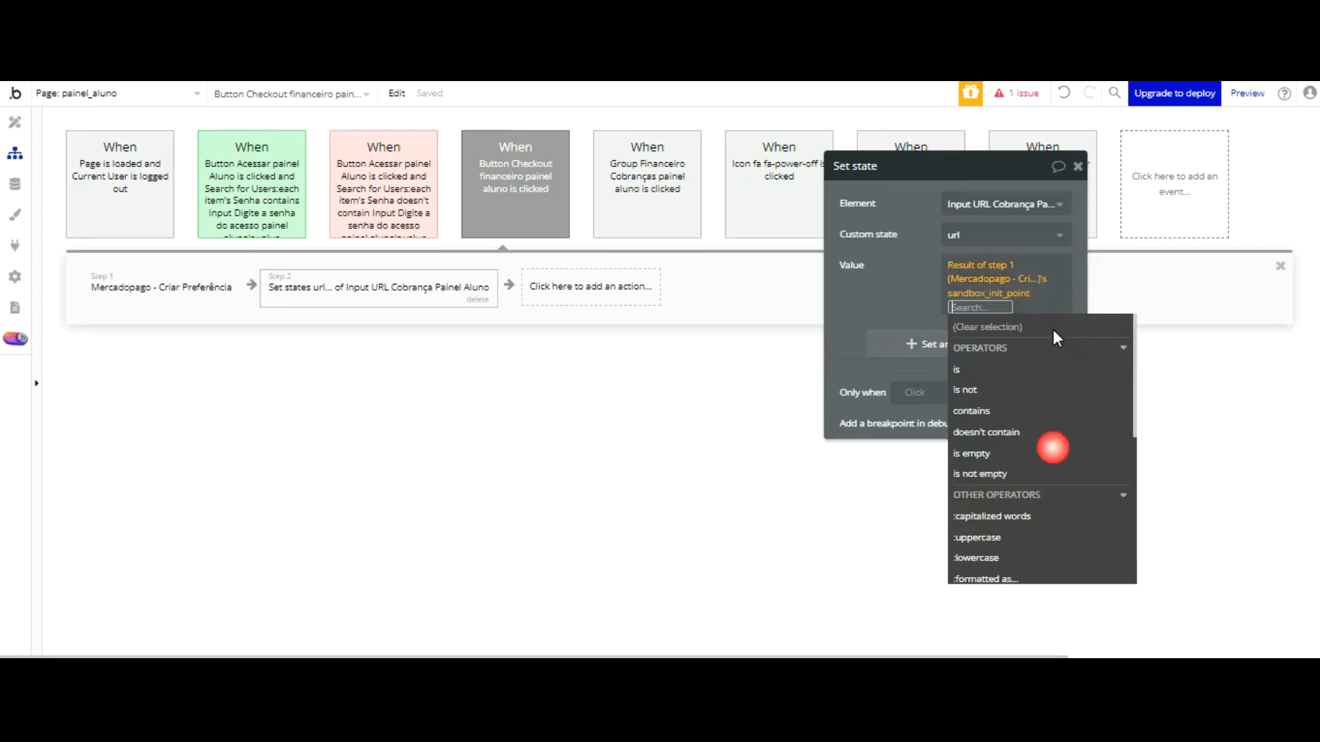
{"action": "left_click", "coordinate": [898, 191]}
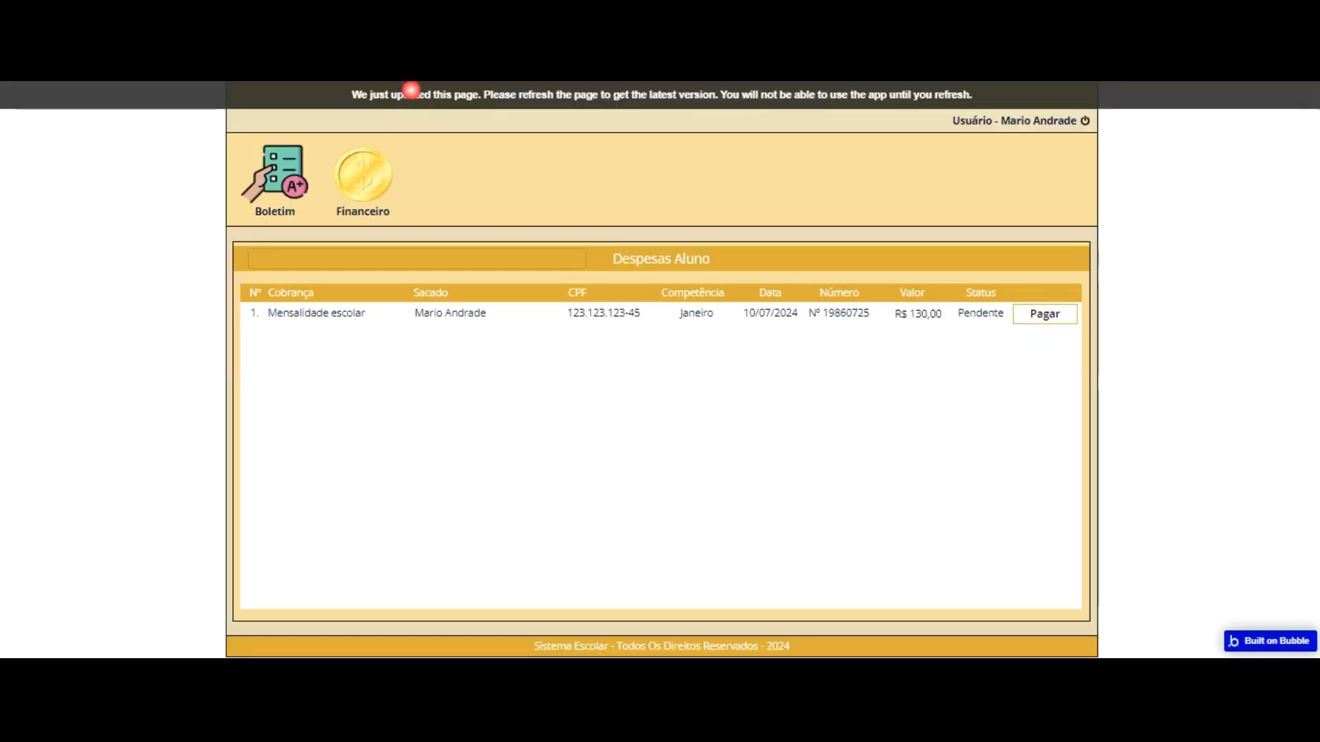
Reload the preview, open Financeiro, and select the sandbox checkout URL in the text box
{"action": "key", "text": "F5"}
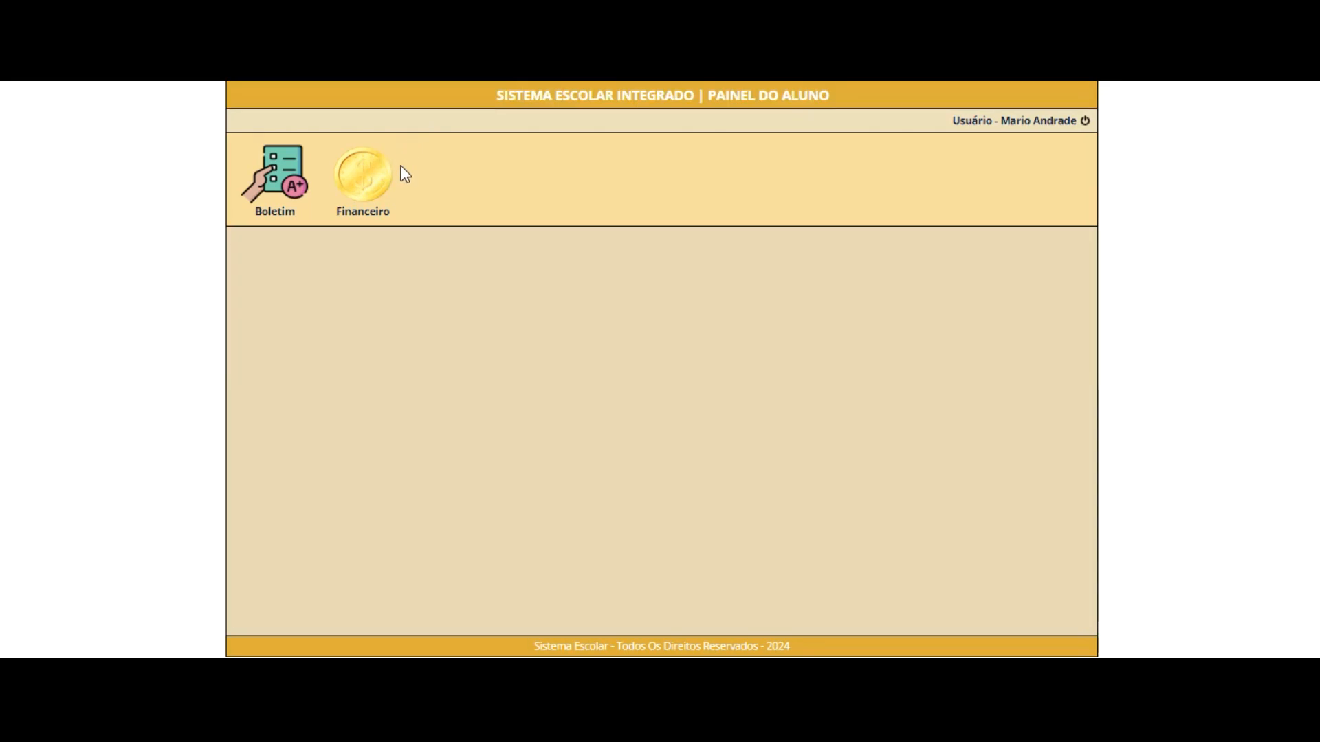
{"action": "left_click", "coordinate": [363, 175]}
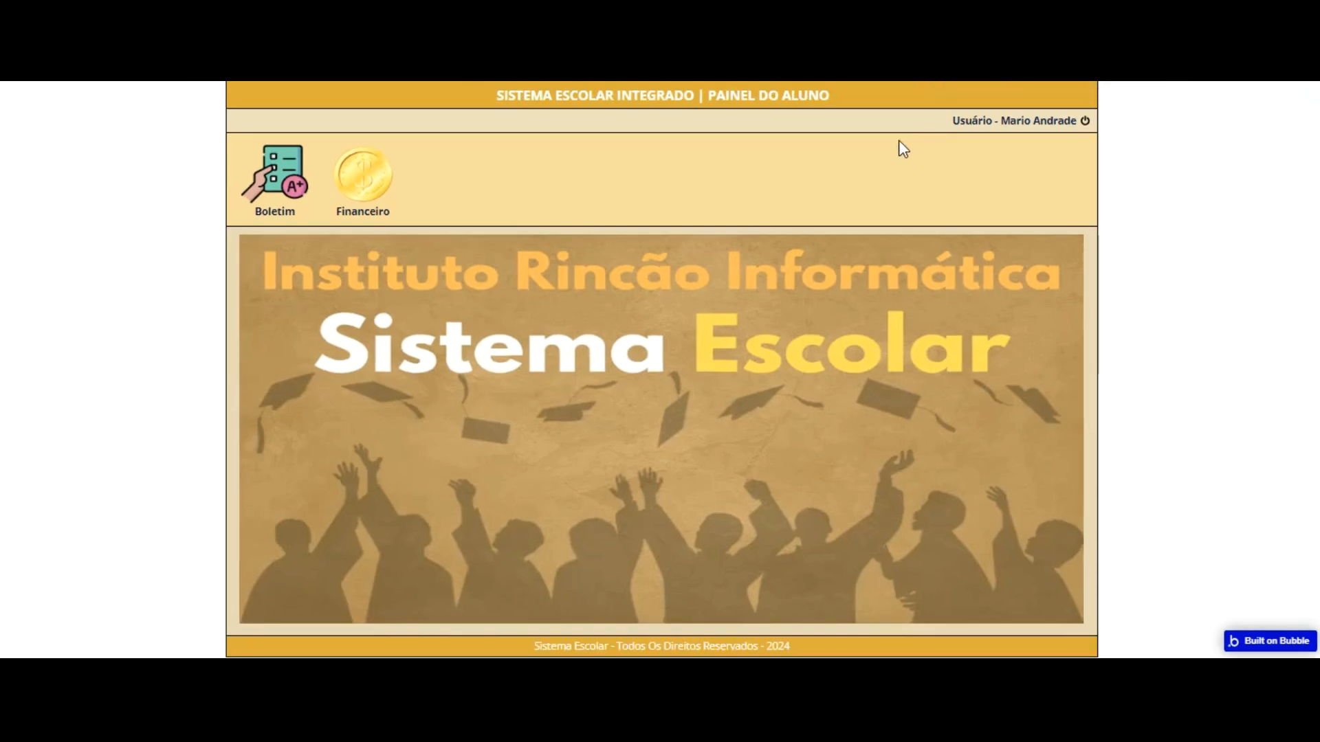
{"action": "left_click", "coordinate": [363, 175]}
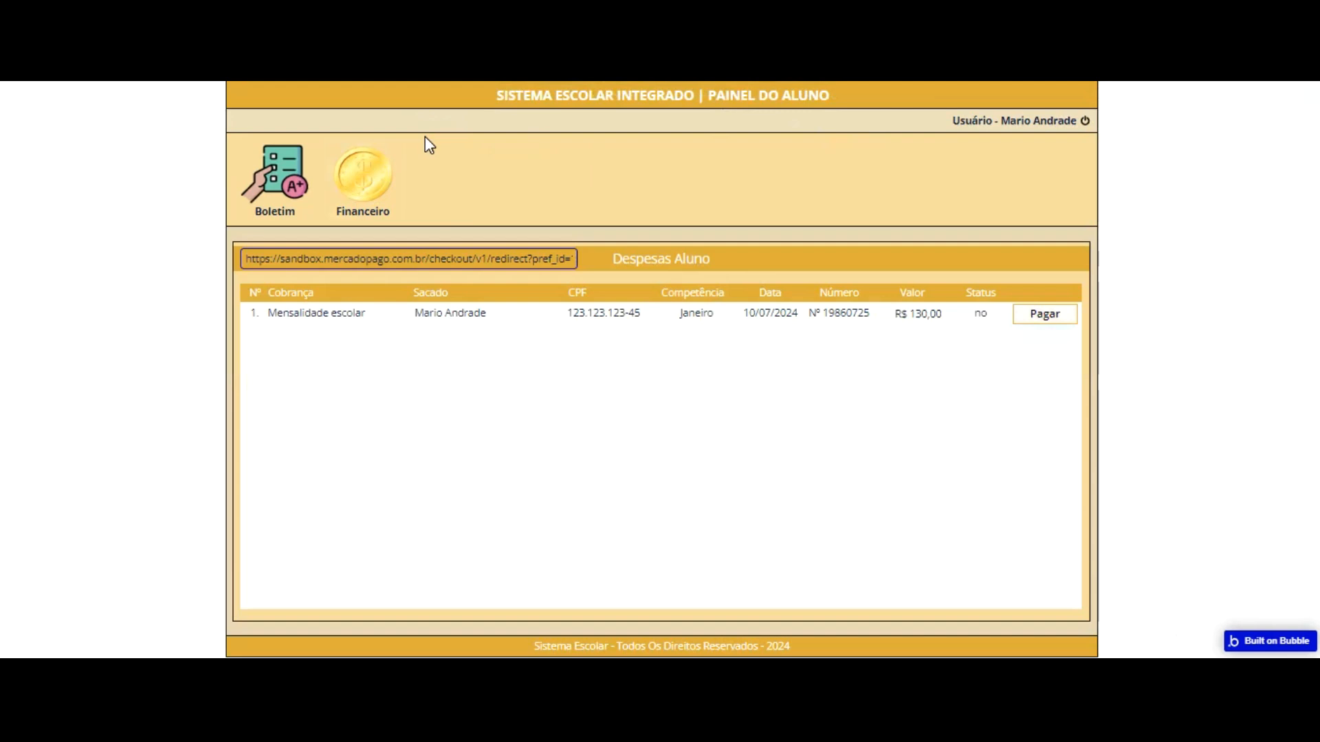
{"action": "left_click", "coordinate": [359, 255]}
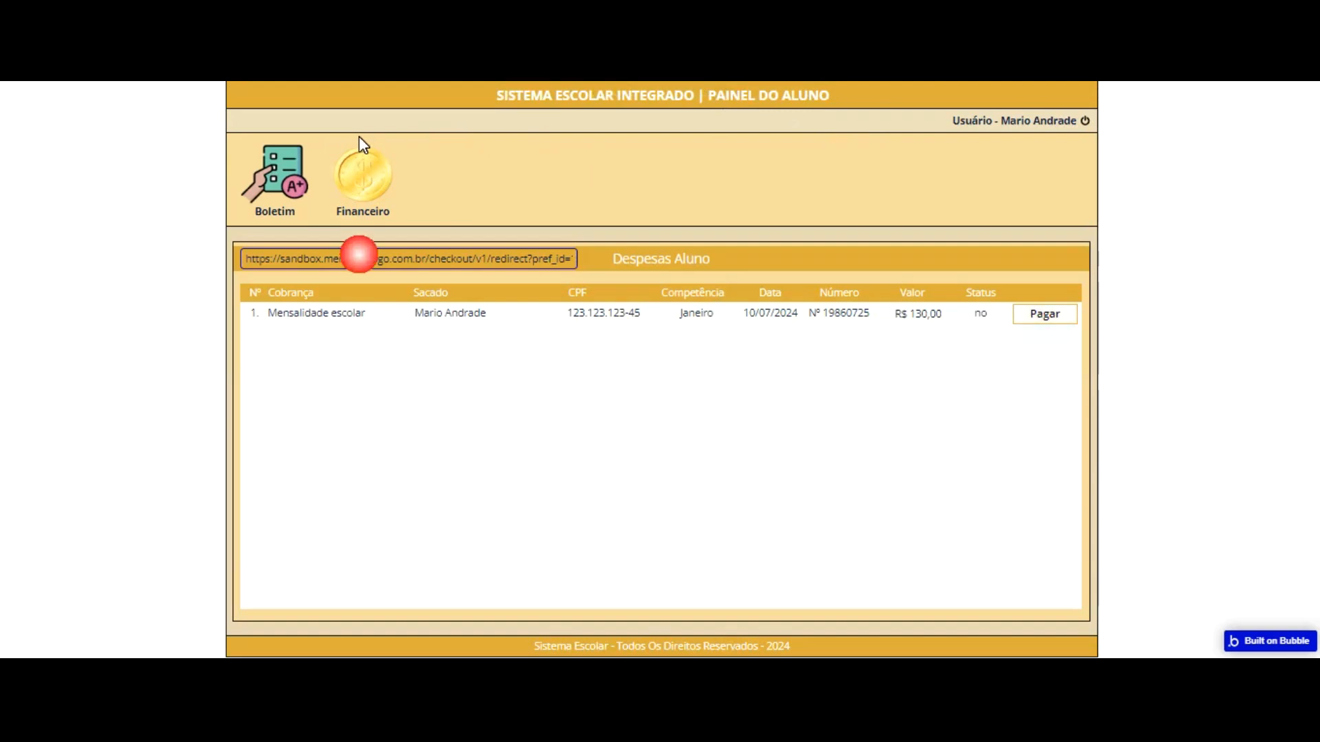
{"action": "key", "text": "ctrl+a"}
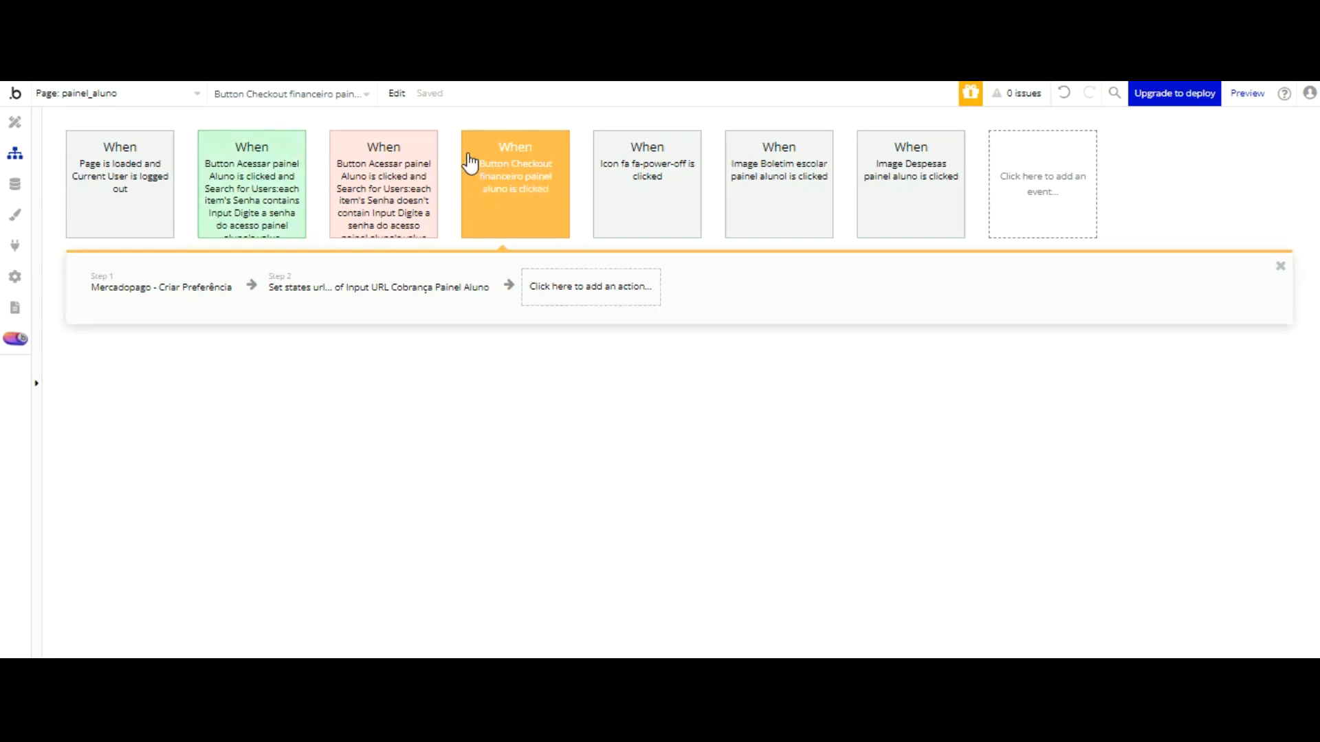
{"action": "left_click", "coordinate": [15, 122]}
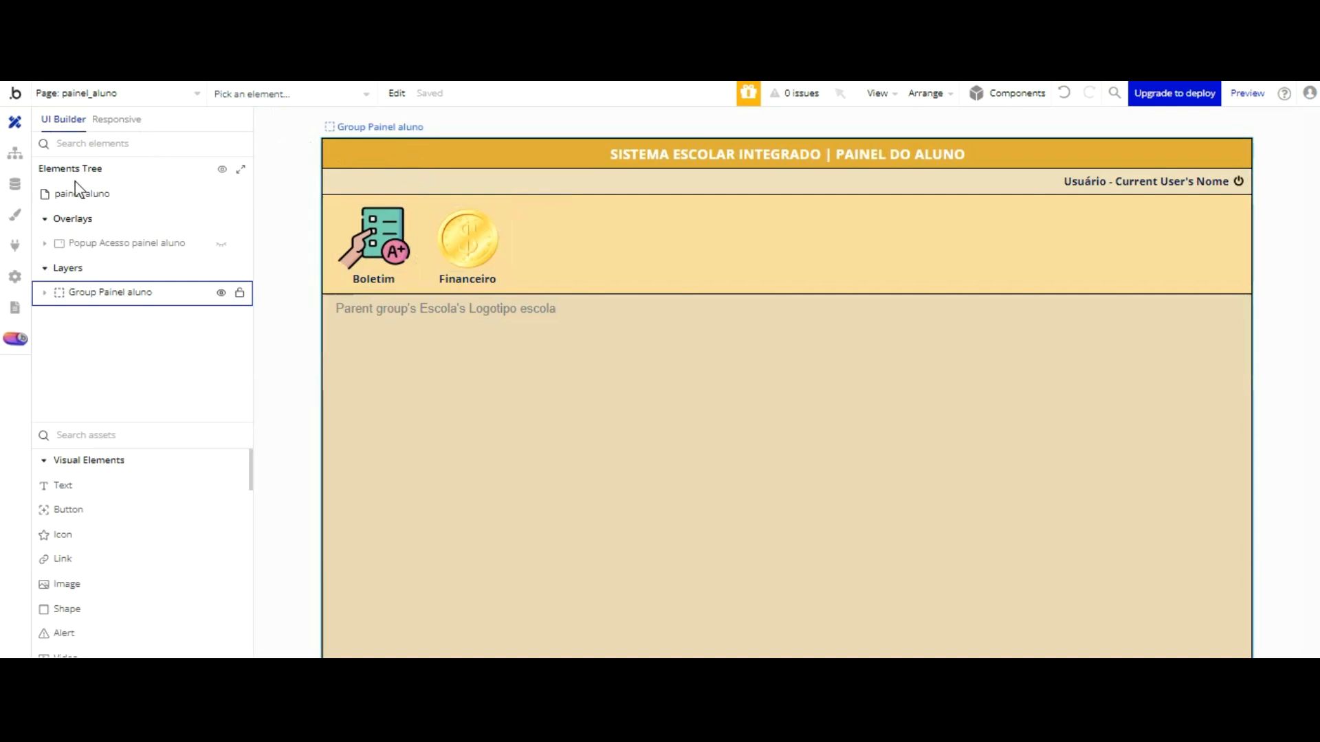
{"action": "left_click", "coordinate": [141, 292]}
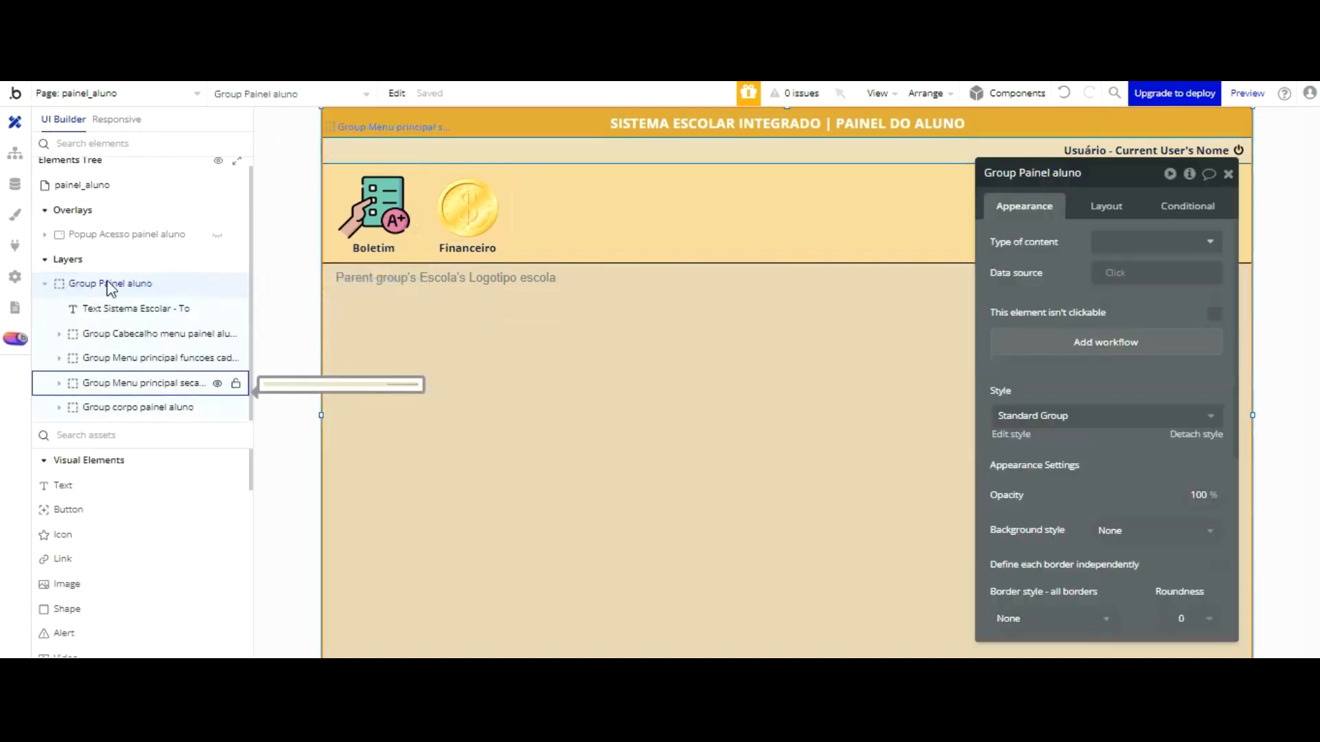
{"action": "left_click", "coordinate": [137, 407]}
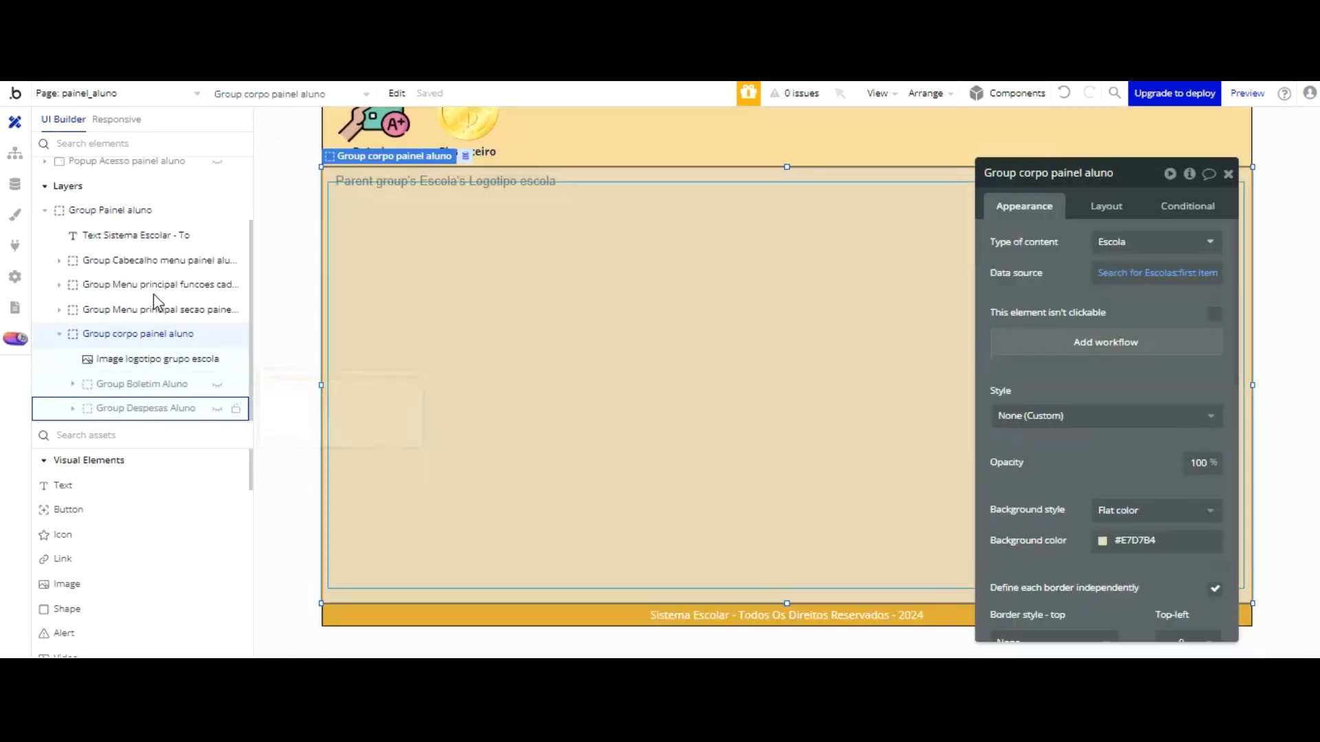
{"action": "left_click", "coordinate": [213, 408]}
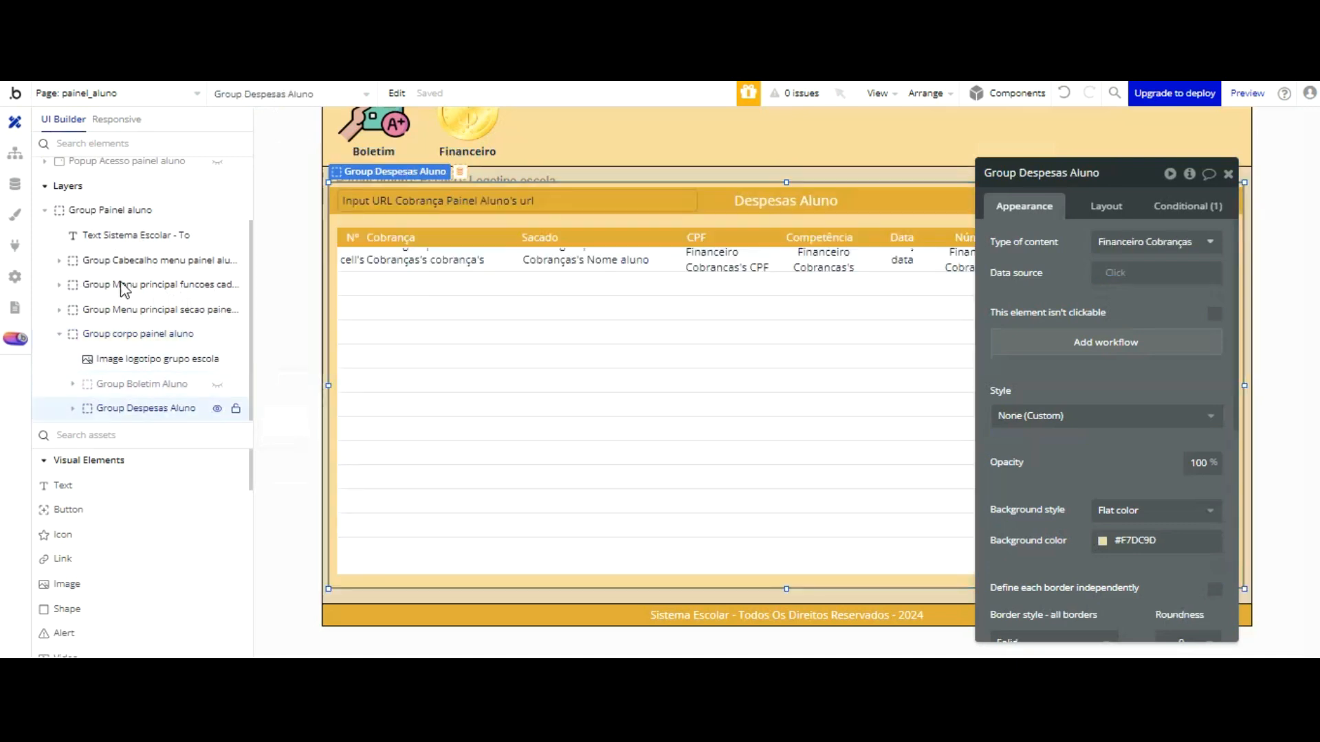
{"action": "scroll", "coordinate": [124, 291], "scroll_direction": "down", "scroll_amount": 2}
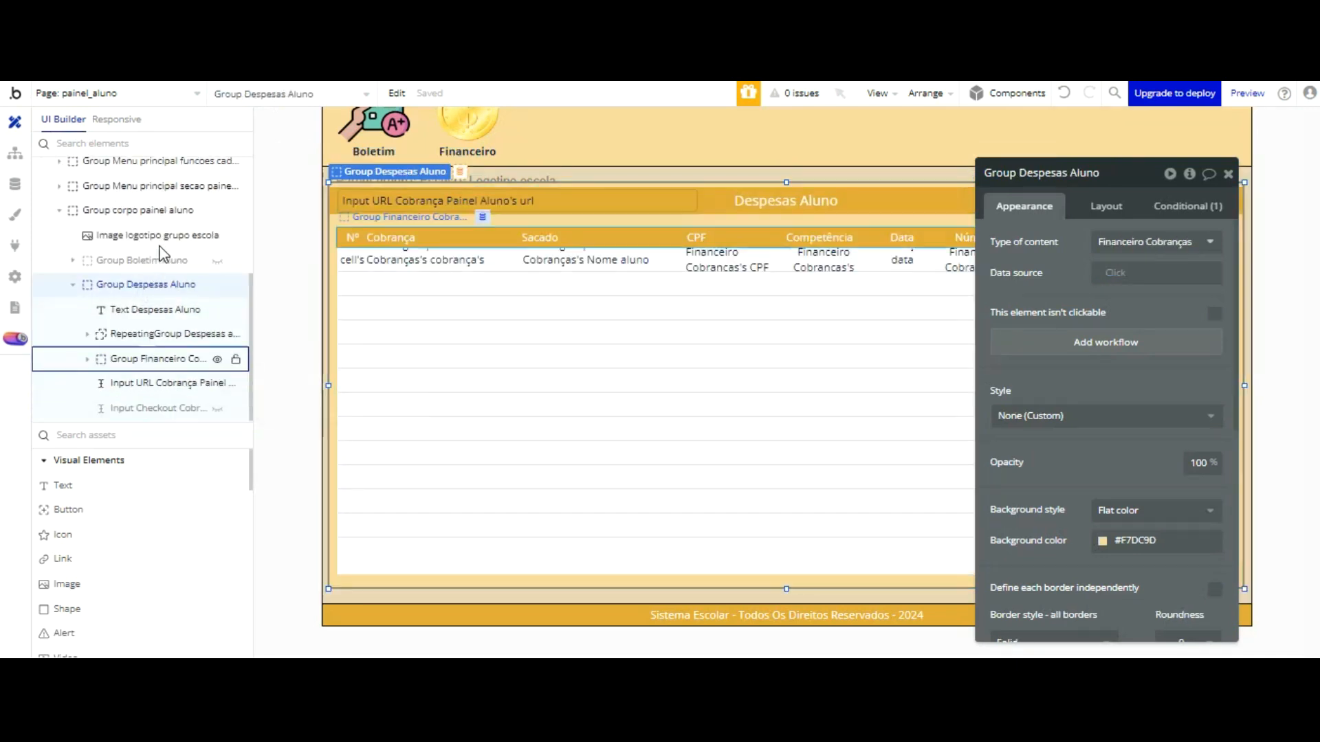
{"action": "left_click", "coordinate": [177, 334]}
{"action": "left_click_drag", "start_coordinate": [990, 183], "coordinate": [667, 160]}
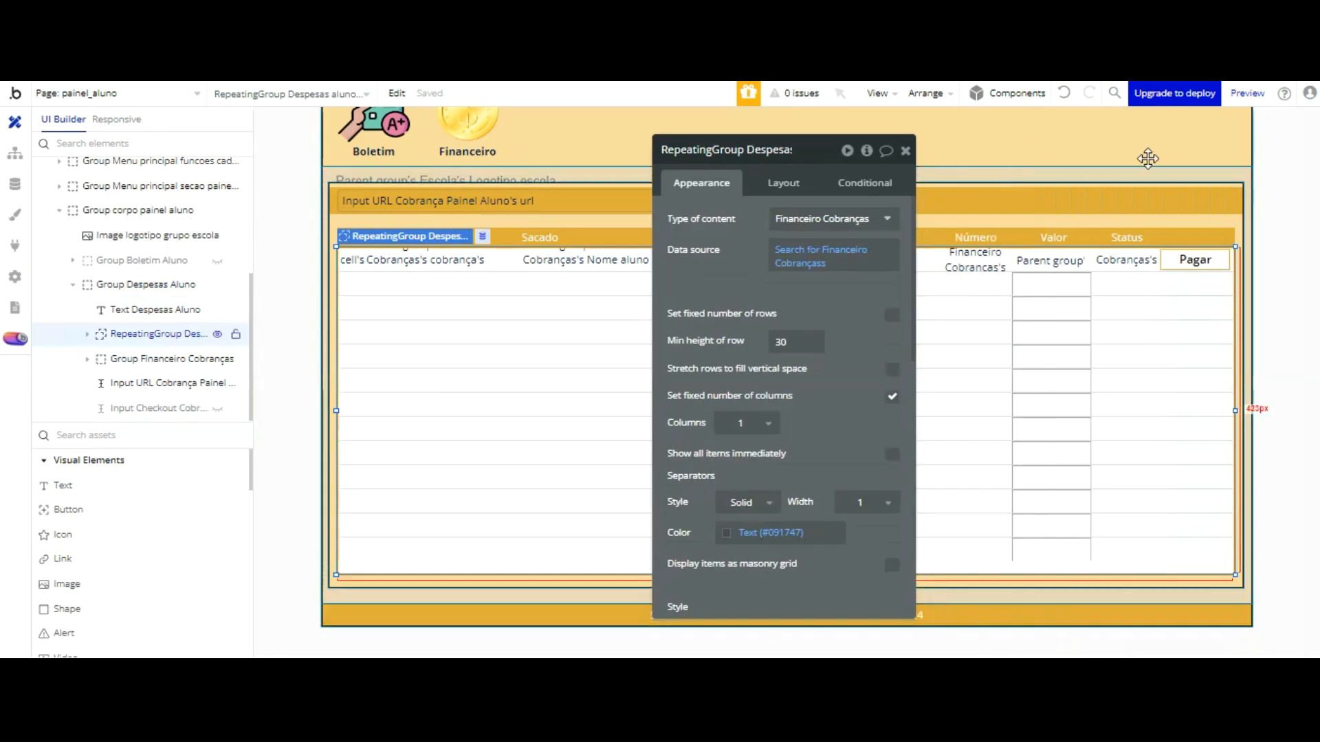
{"action": "left_click", "coordinate": [1186, 262]}
{"action": "left_click", "coordinate": [765, 153]}
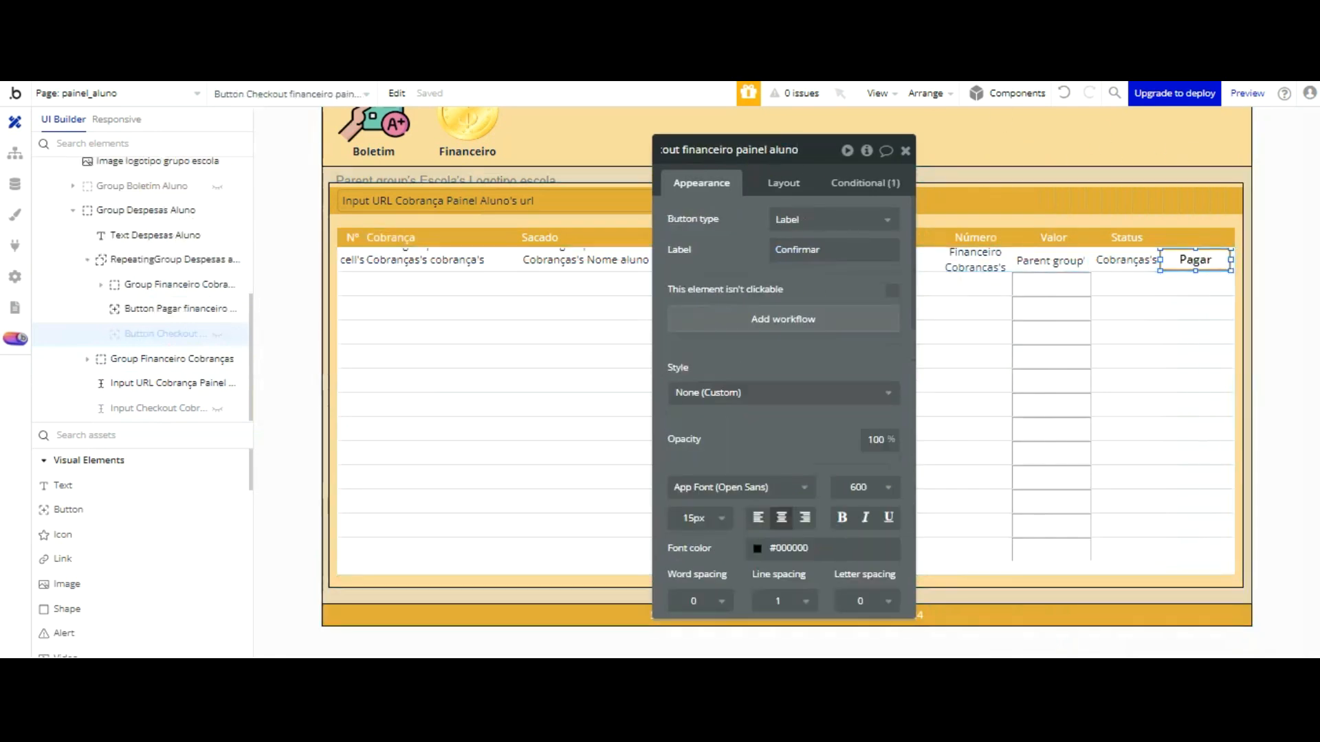
{"action": "left_click", "coordinate": [14, 153]}
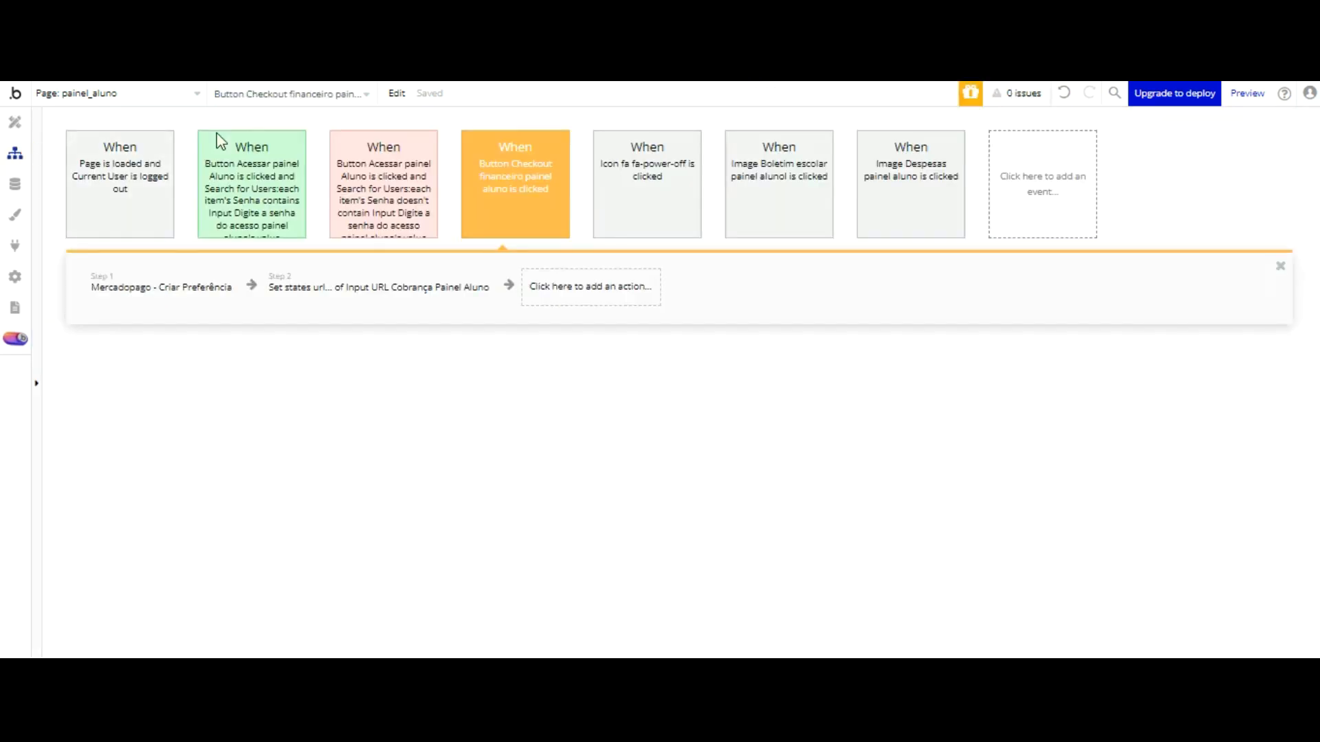
Add a Hide action for Button Checkout financeiro painel aluno as step 3
{"action": "left_click", "coordinate": [588, 280]}
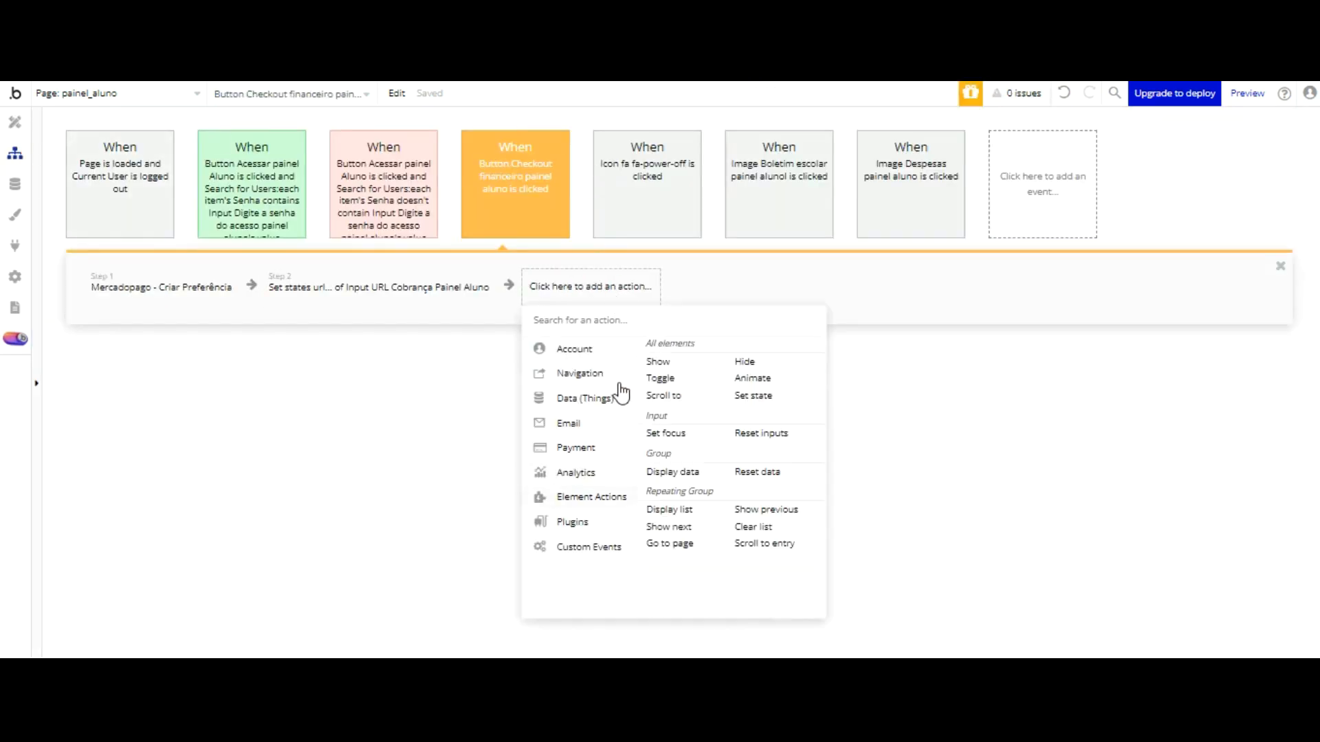
{"action": "left_click", "coordinate": [744, 361]}
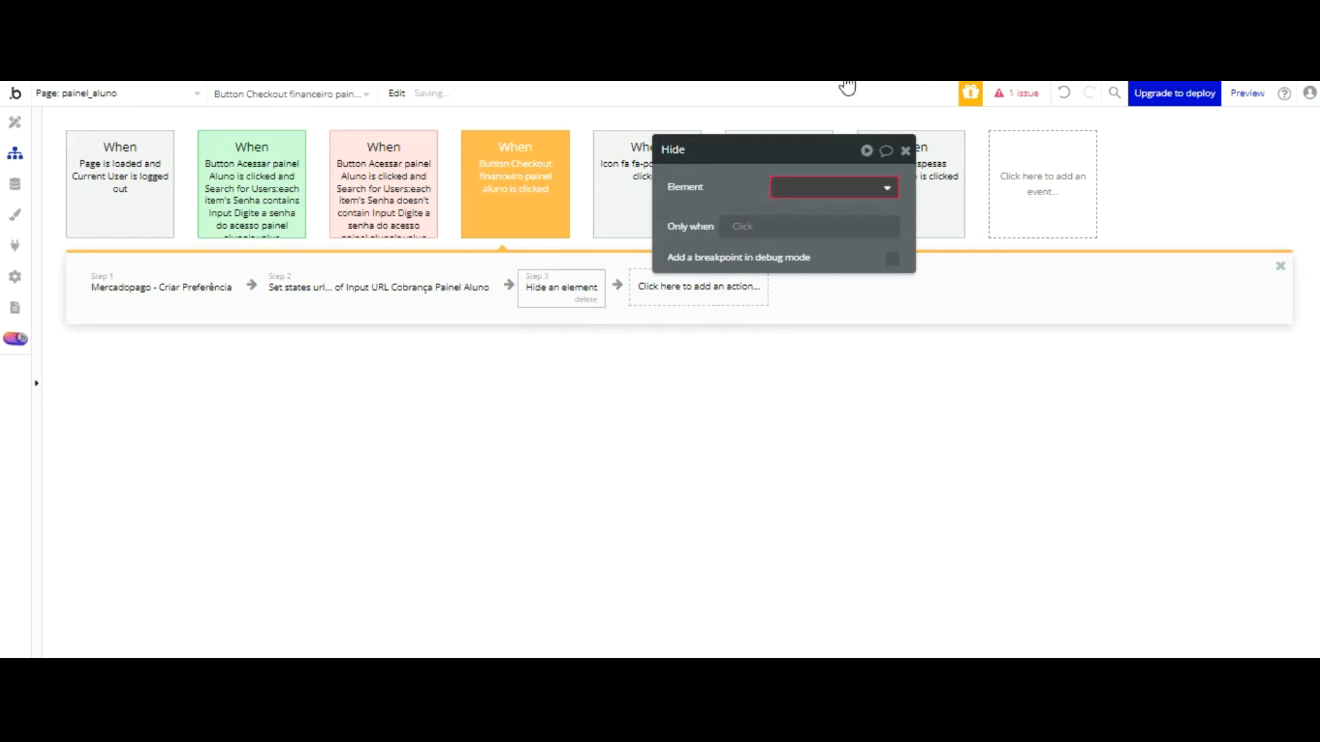
{"action": "left_click", "coordinate": [867, 188]}
{"action": "scroll", "coordinate": [875, 195], "scroll_direction": "down", "scroll_amount": 10}
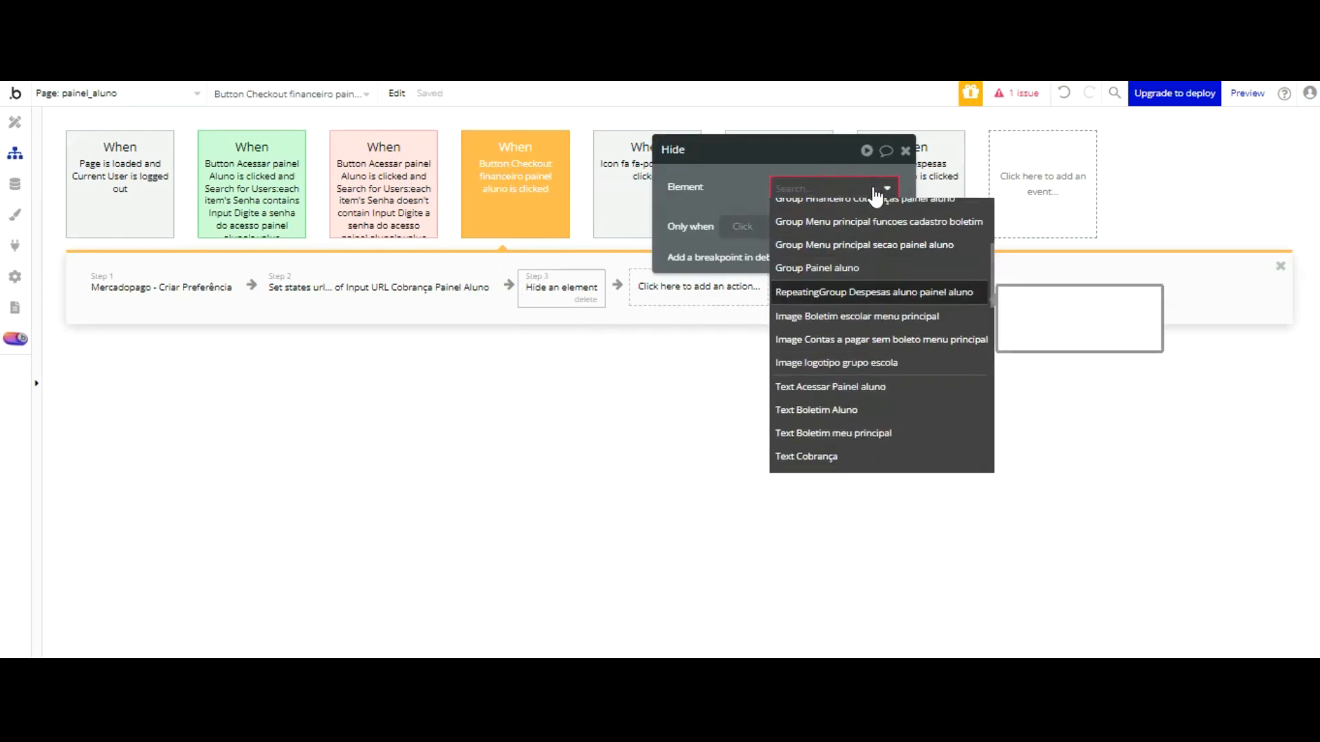
{"action": "scroll", "coordinate": [875, 196], "scroll_direction": "down", "scroll_amount": 10}
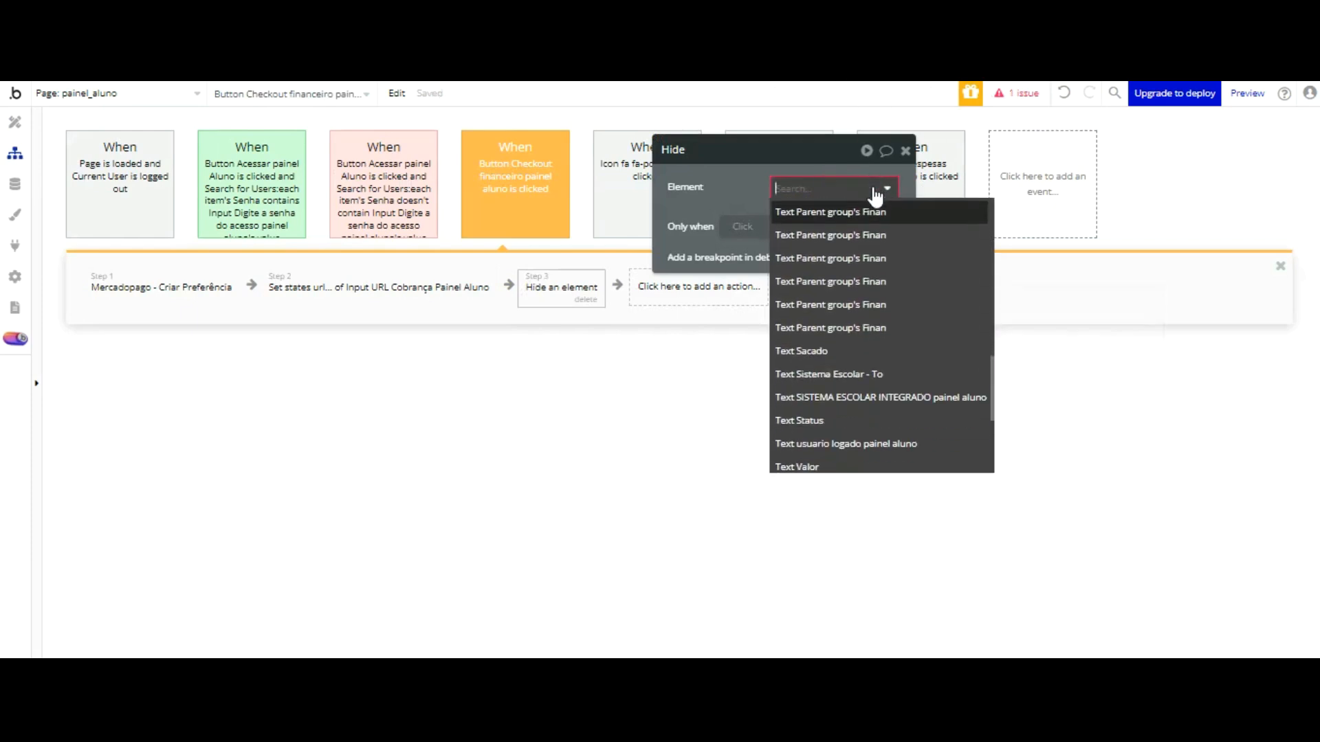
{"action": "key", "text": "Down"}
{"action": "key", "text": "Down"}
{"action": "key", "text": "Down"}
{"action": "key", "text": "Down"}
{"action": "key", "text": "Down"}
{"action": "key", "text": "Down"}
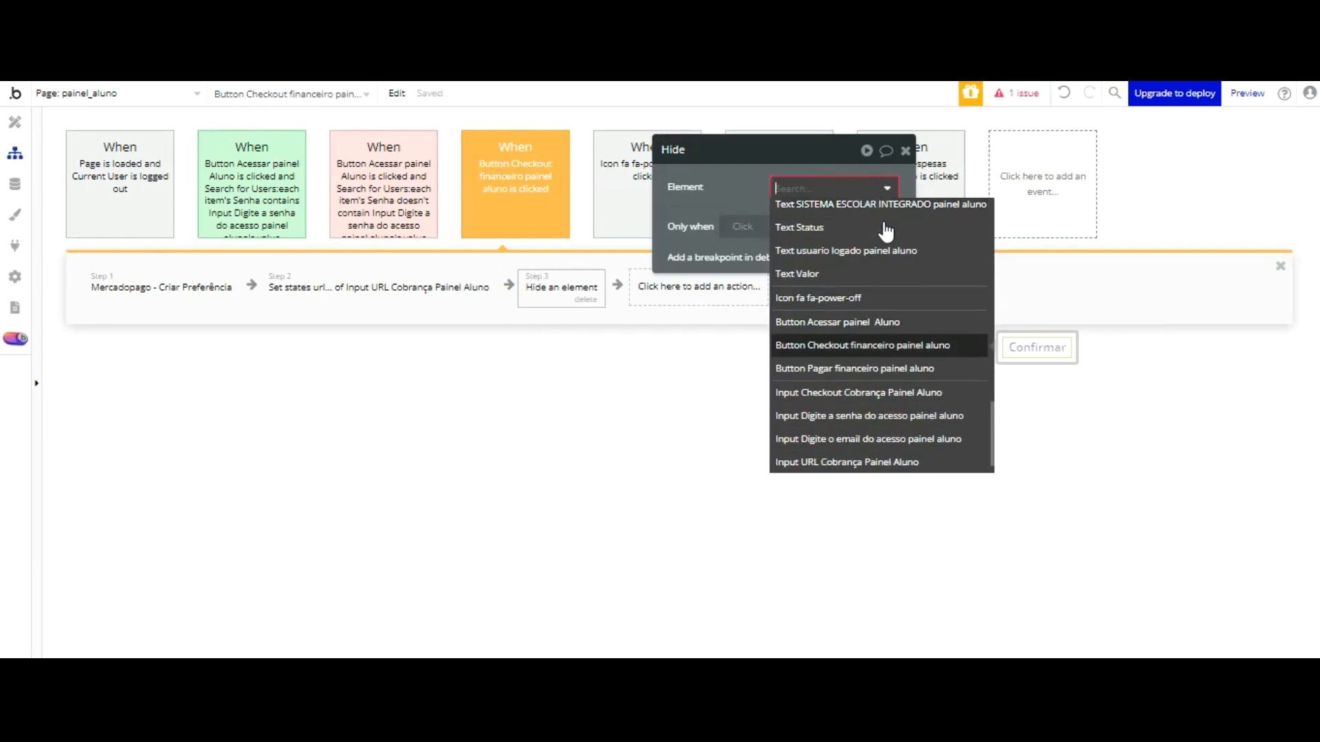
{"action": "key", "text": "Return"}
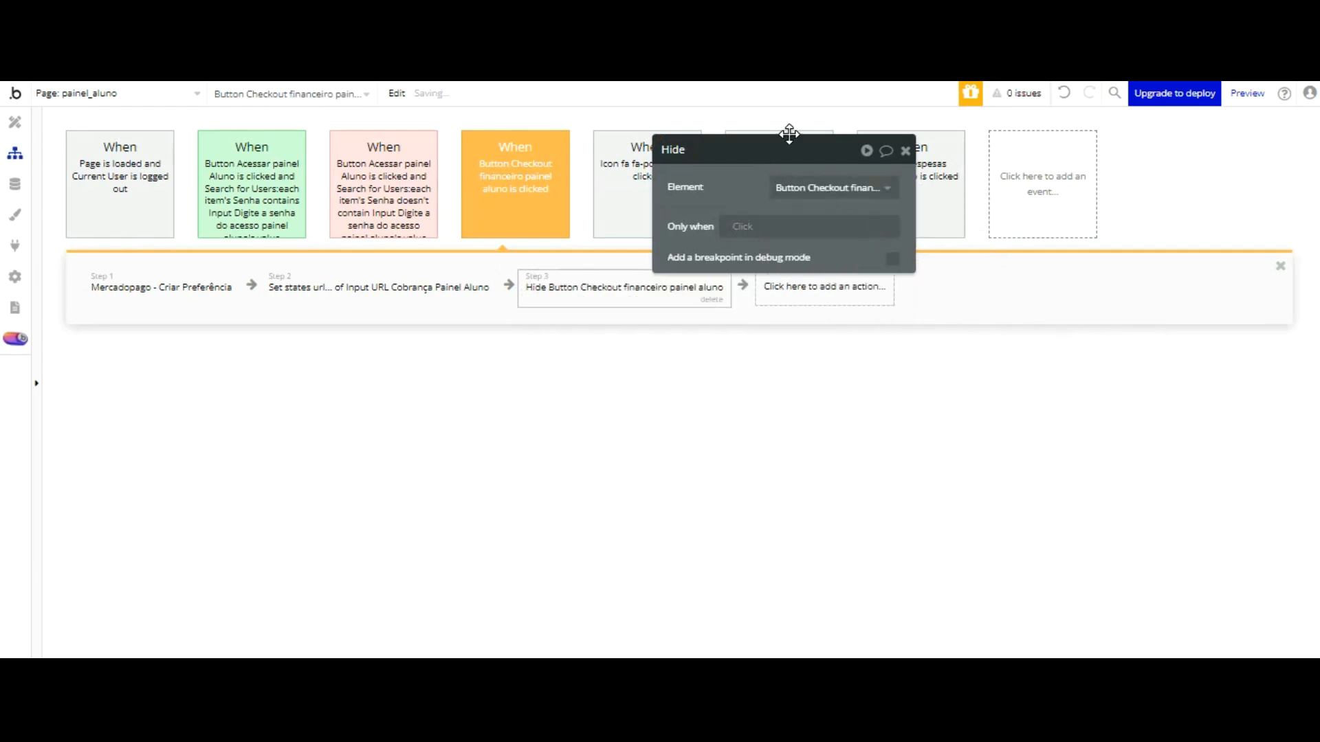
{"action": "left_click_drag", "start_coordinate": [790, 134], "coordinate": [996, 131]}
{"action": "left_click", "coordinate": [823, 288]}
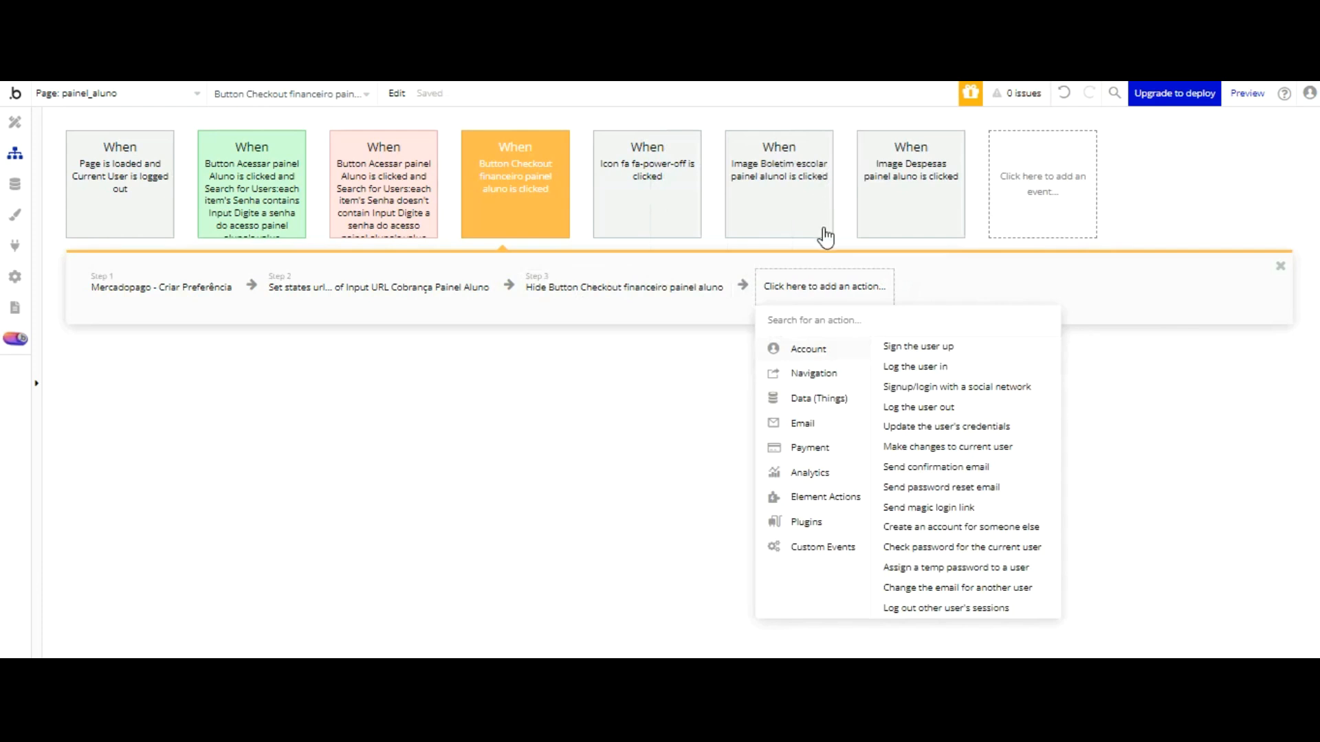
{"action": "mouse_move", "coordinate": [823, 374]}
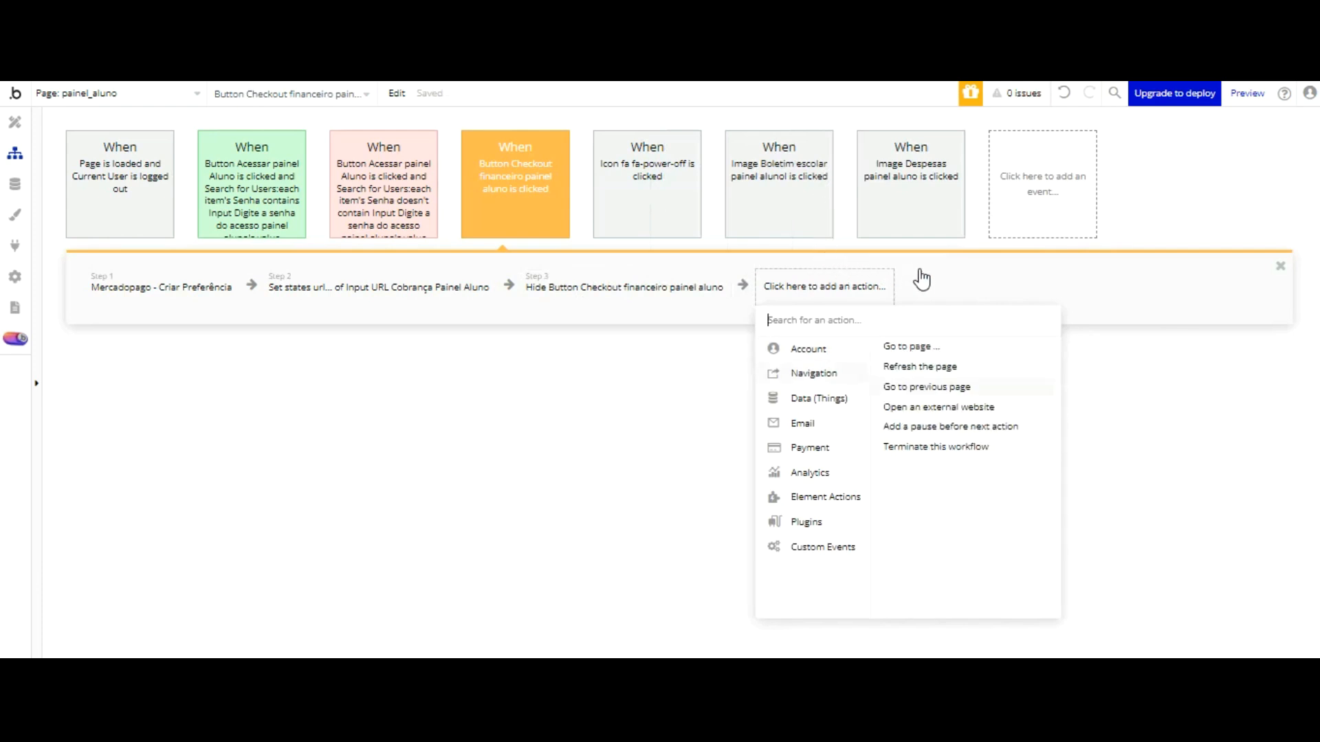
Add an Open an external website step with the pasted sandbox checkout URL as destination
{"action": "left_click", "coordinate": [922, 405]}
{"action": "left_click", "coordinate": [955, 213]}
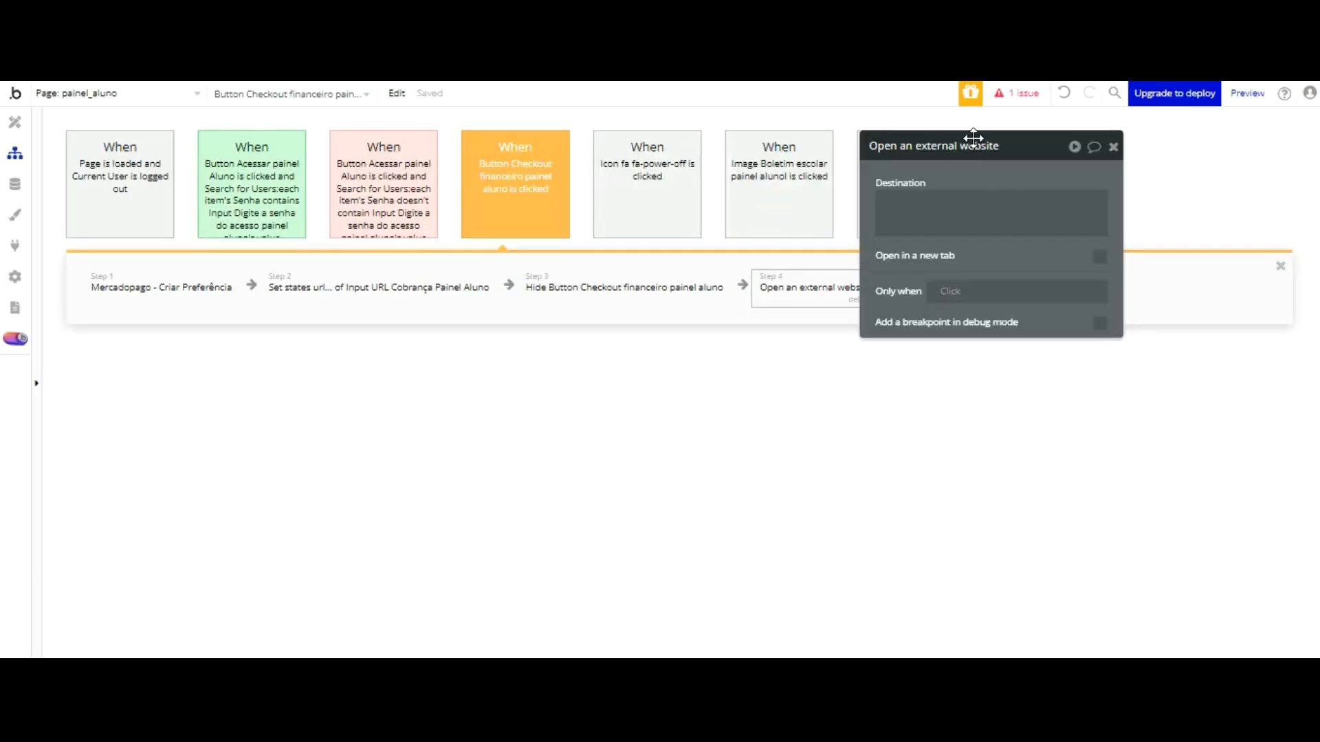
{"action": "key", "text": "ctrl+v"}
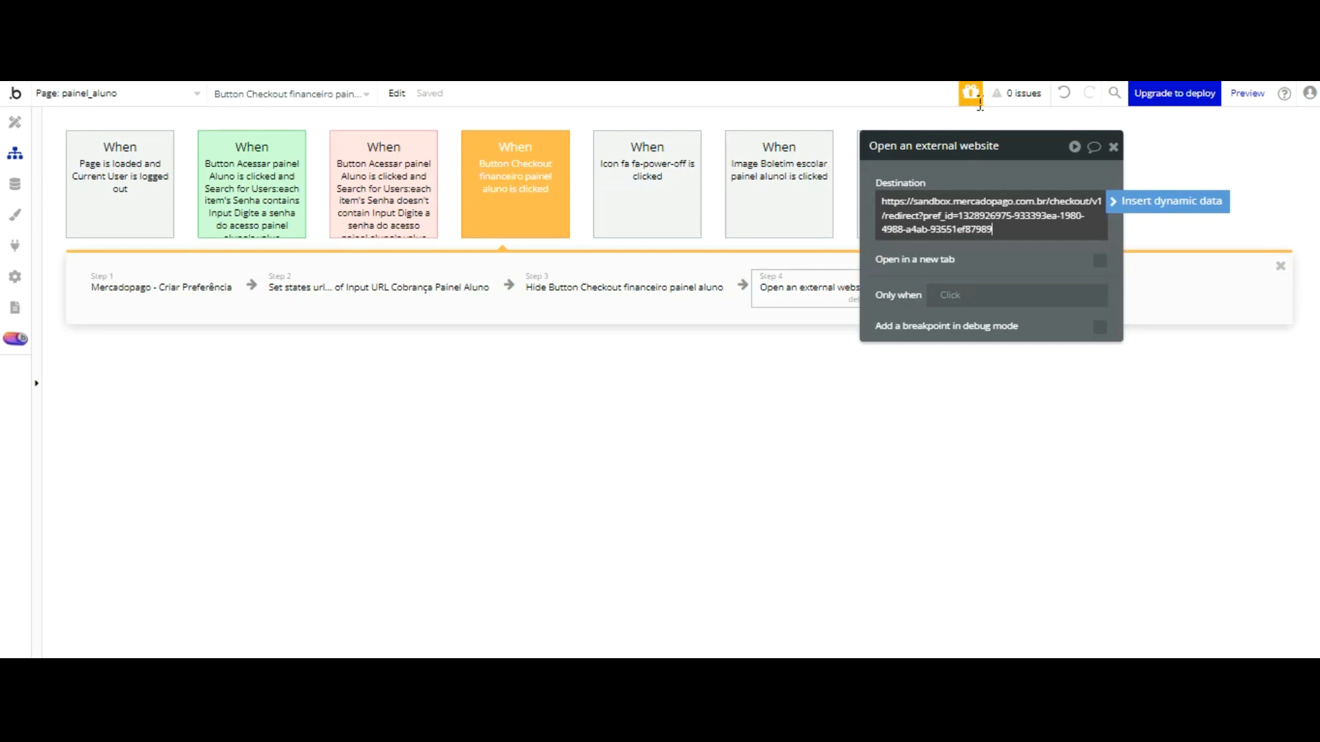
{"action": "left_click", "coordinate": [997, 146]}
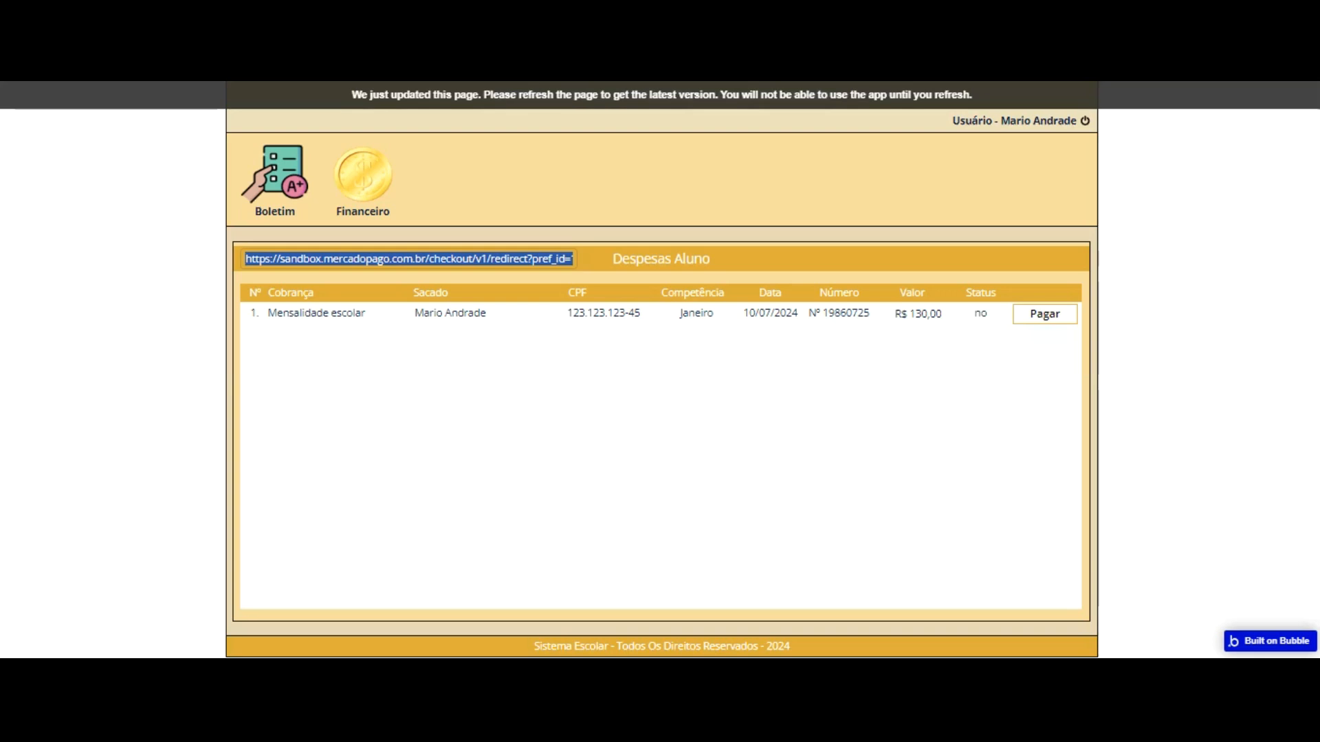
{"action": "left_click", "coordinate": [444, 94]}
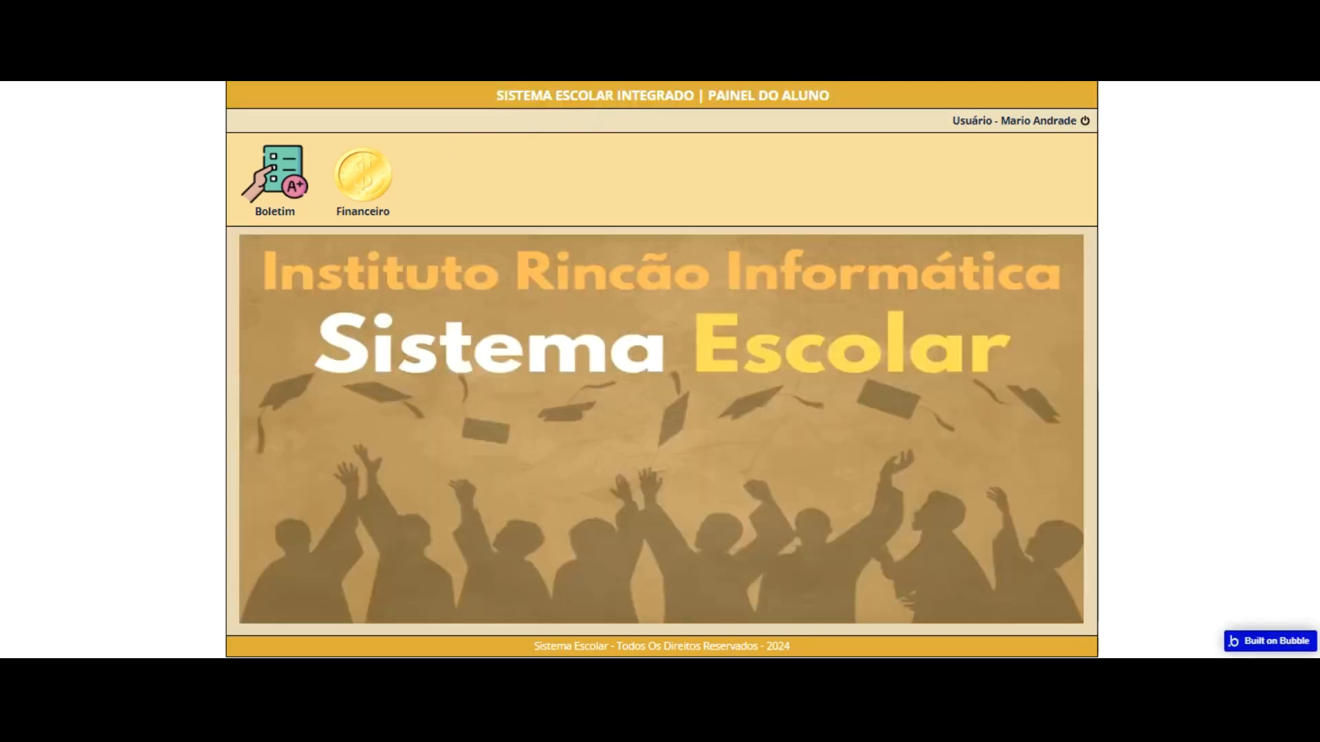
{"action": "key", "text": "ctrl+t"}
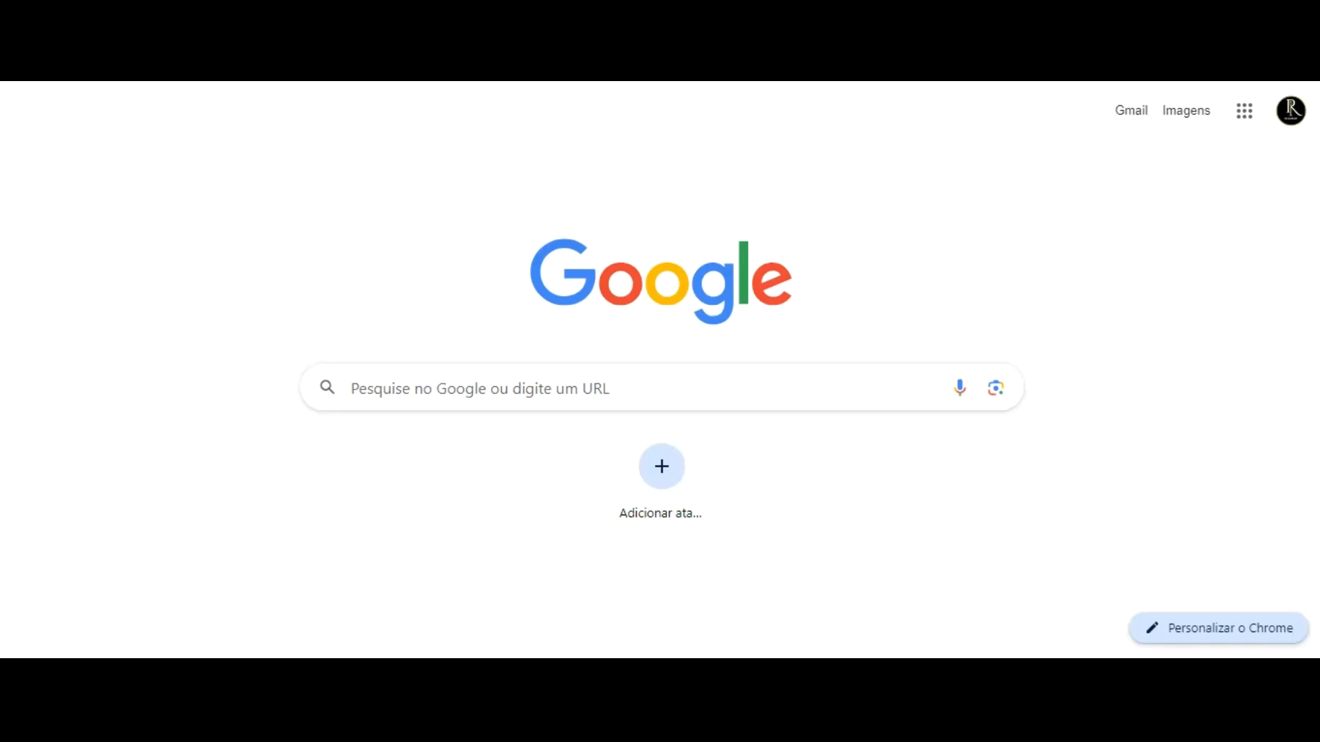
Open Mercado Pago Developers from the 'merca' suggestion, then show the student's expenses table
{"action": "type", "text": "merca"}
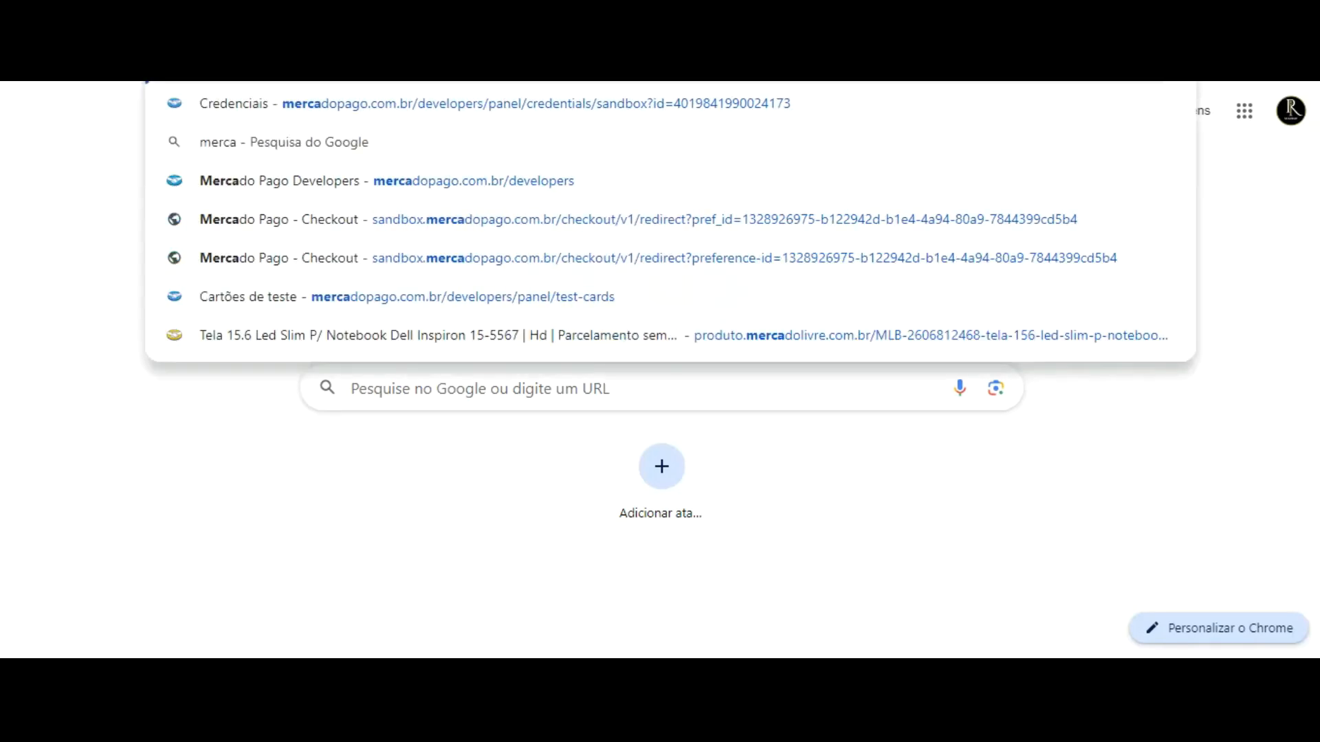
{"action": "key", "text": "Return"}
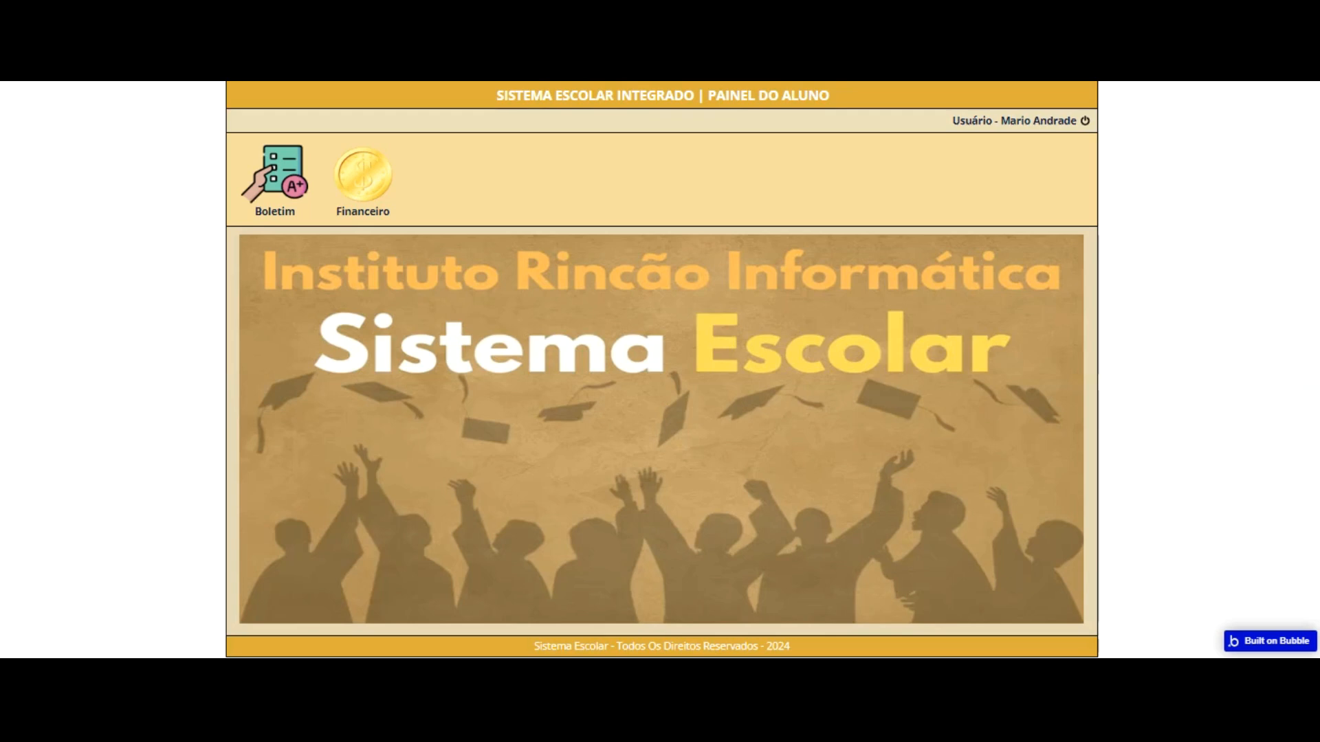
{"action": "left_click", "coordinate": [363, 177]}
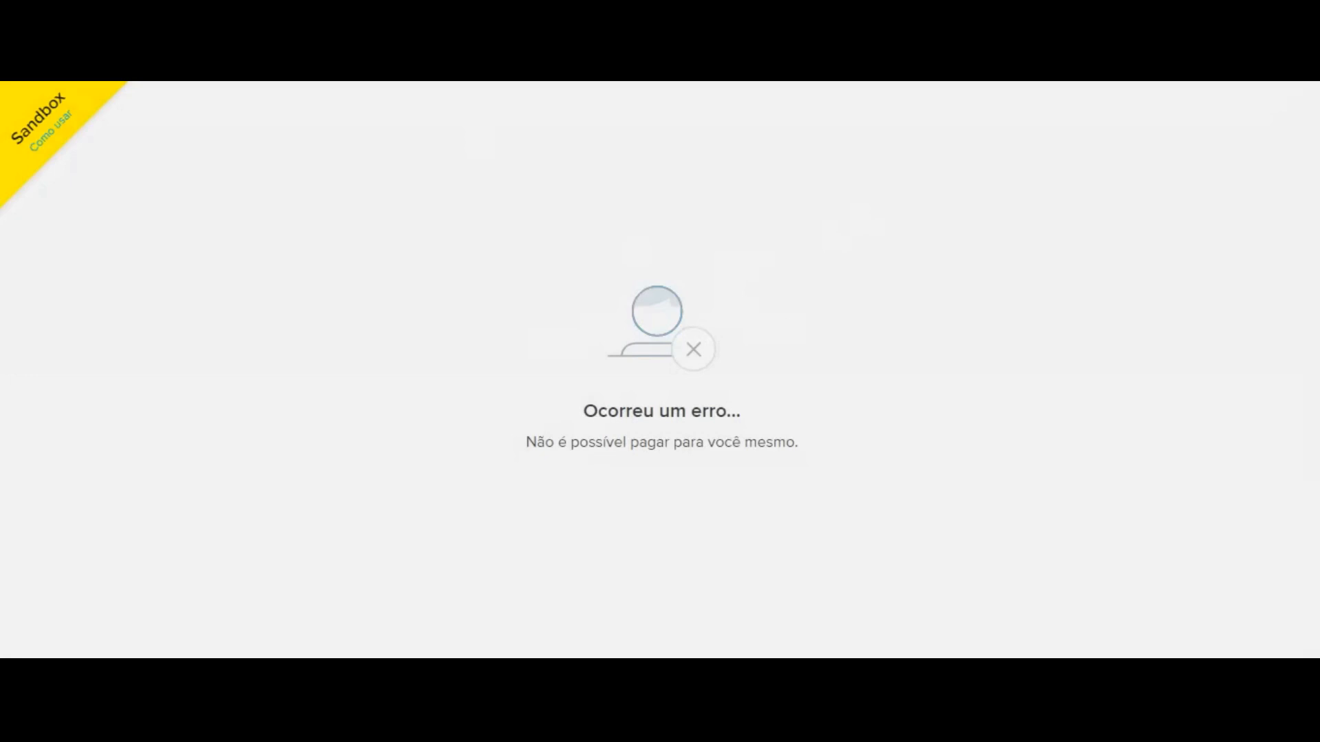
{"action": "key", "text": "alt+Left"}
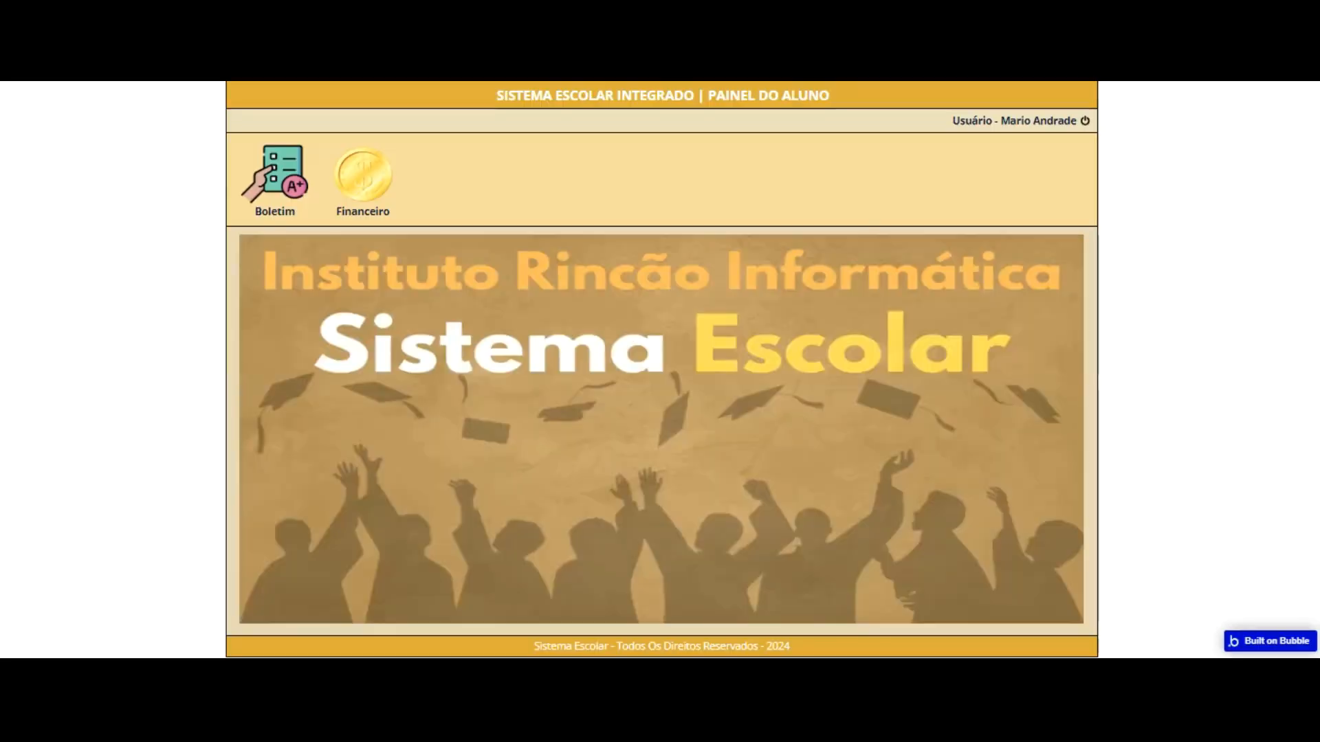